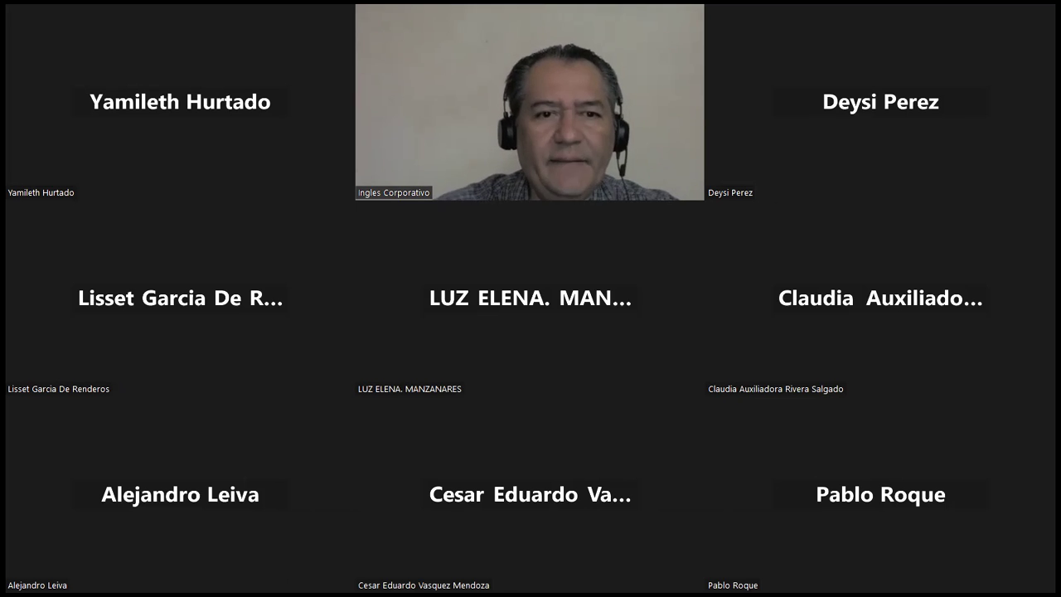
Step: Open the online.inglescorporativo.net platform link from the group-details email in Gmail
key(alt+Tab)
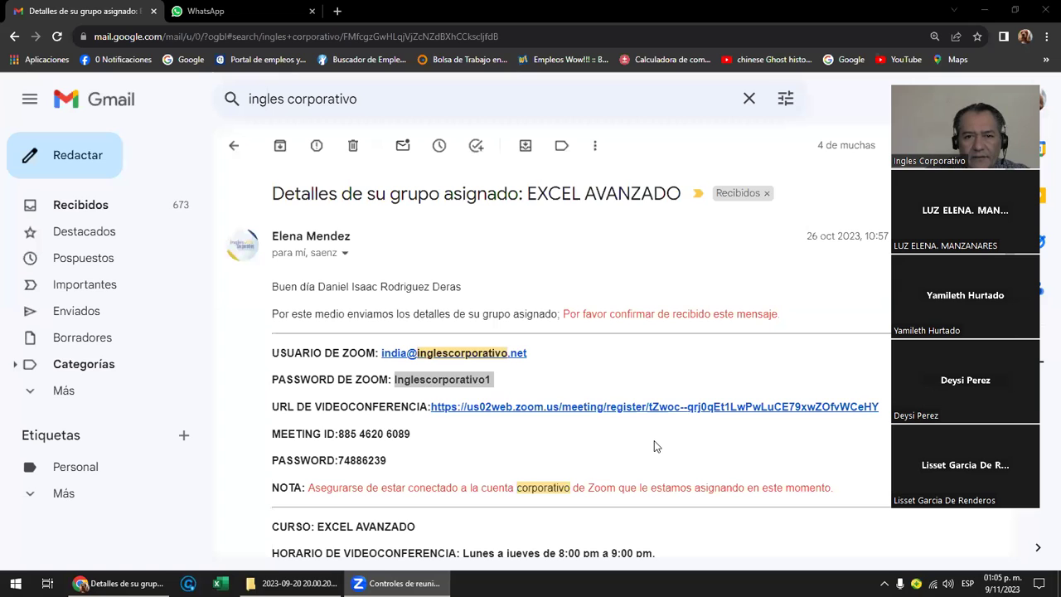
scroll(654, 446, down, 2)
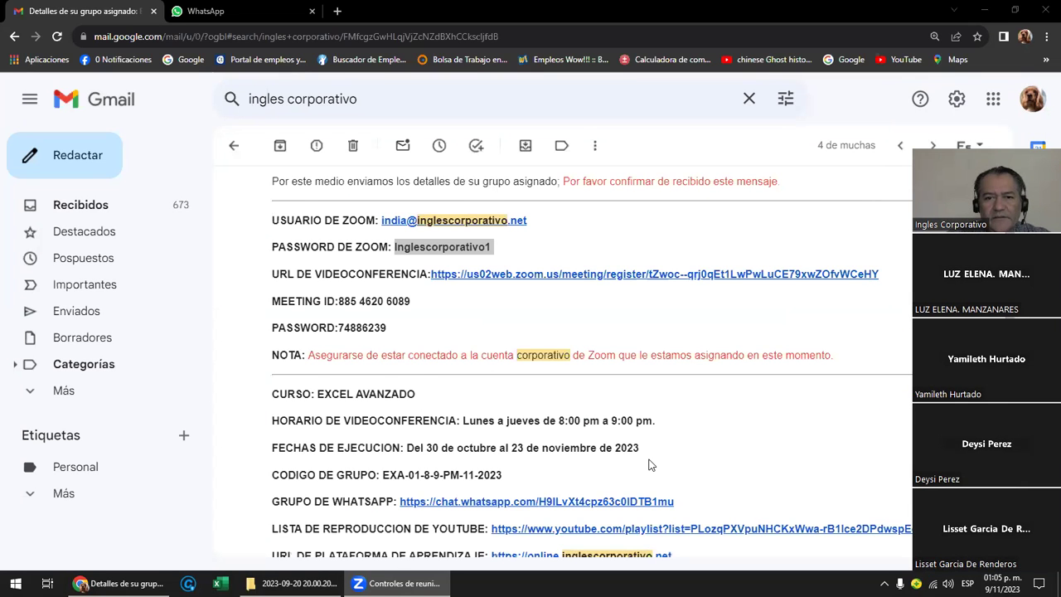
scroll(649, 465, down, 2)
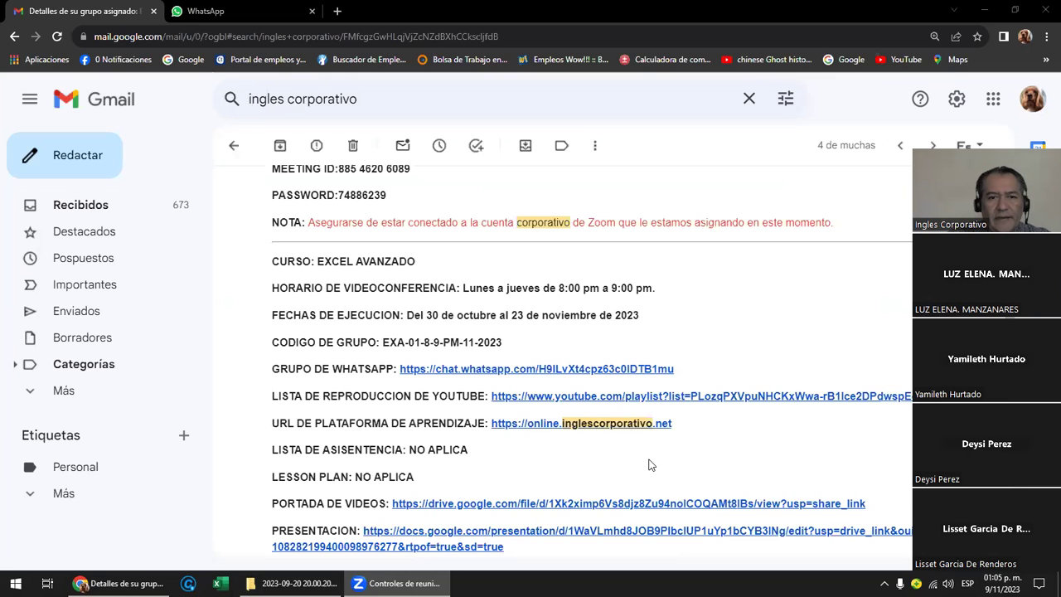
click(580, 424)
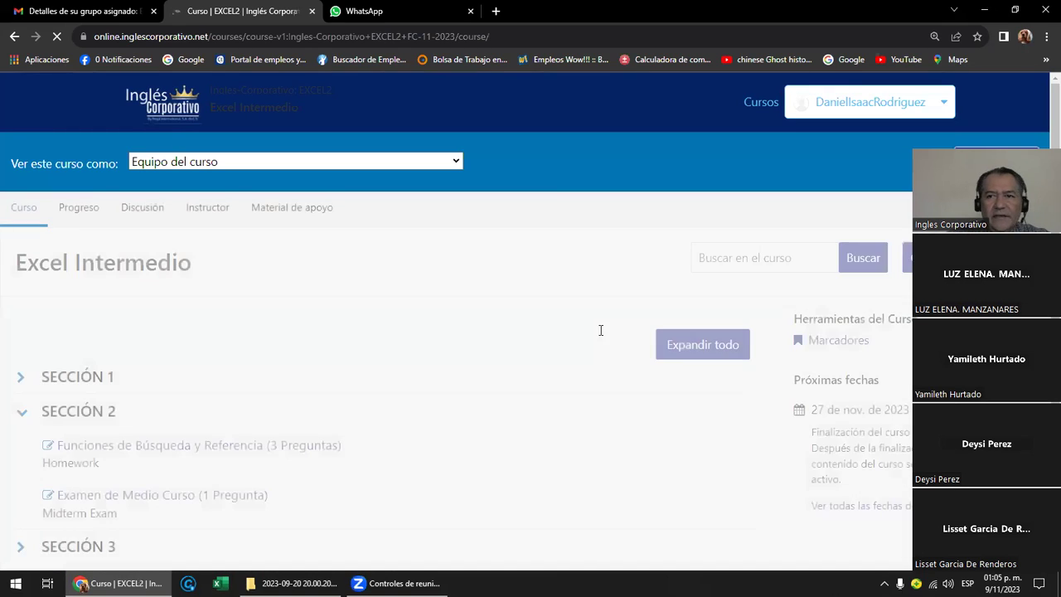
Step: Step through the Excel Intermedio lessons with Anterior/Siguiente to 2.9 Objetivo de la lección
scroll(505, 360, down, 1)
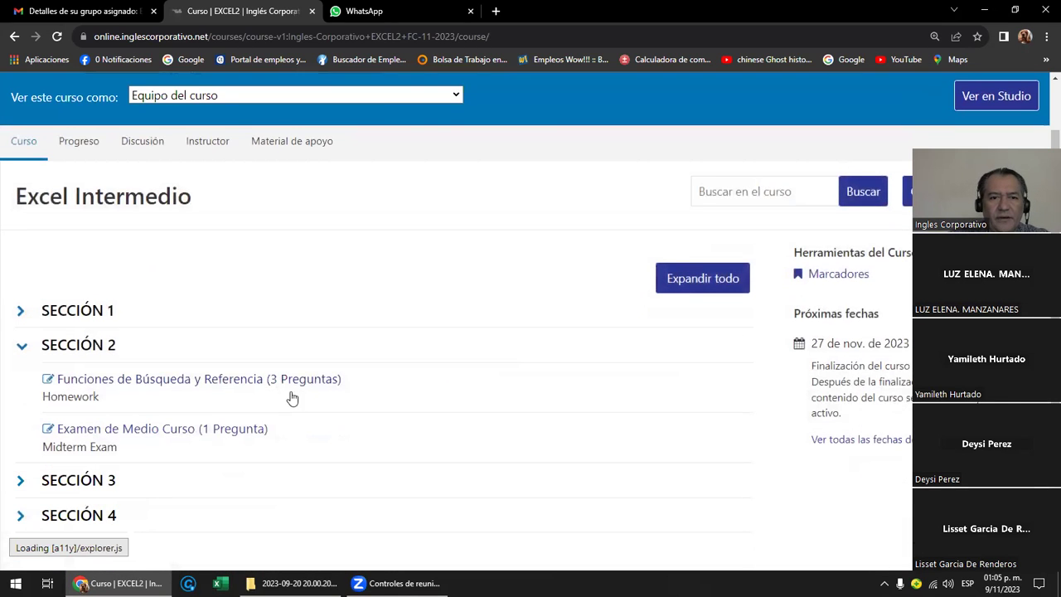
click(290, 379)
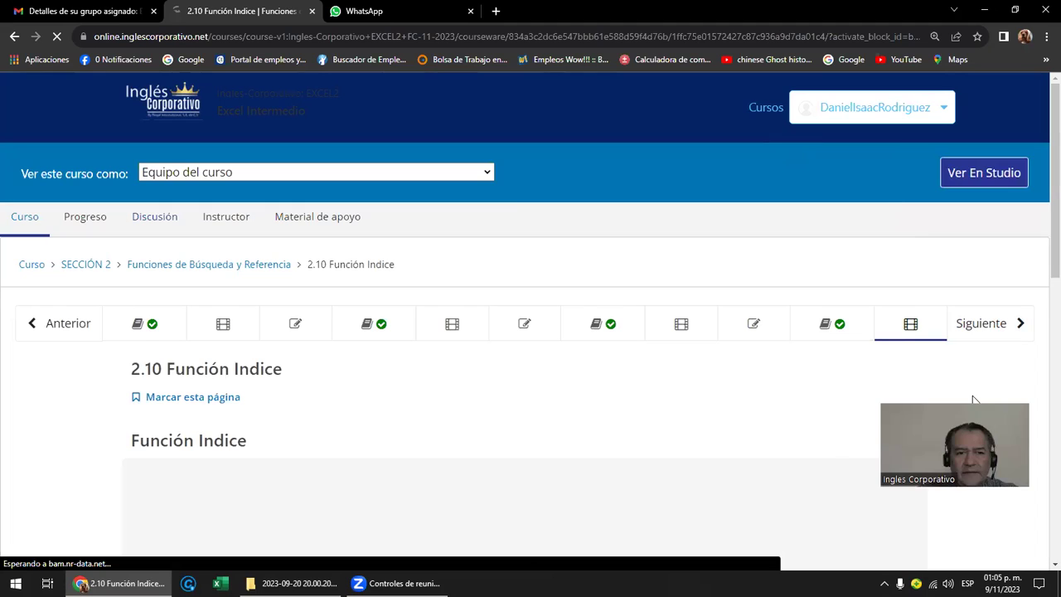
scroll(696, 386, down, 2)
scroll(696, 386, down, 1)
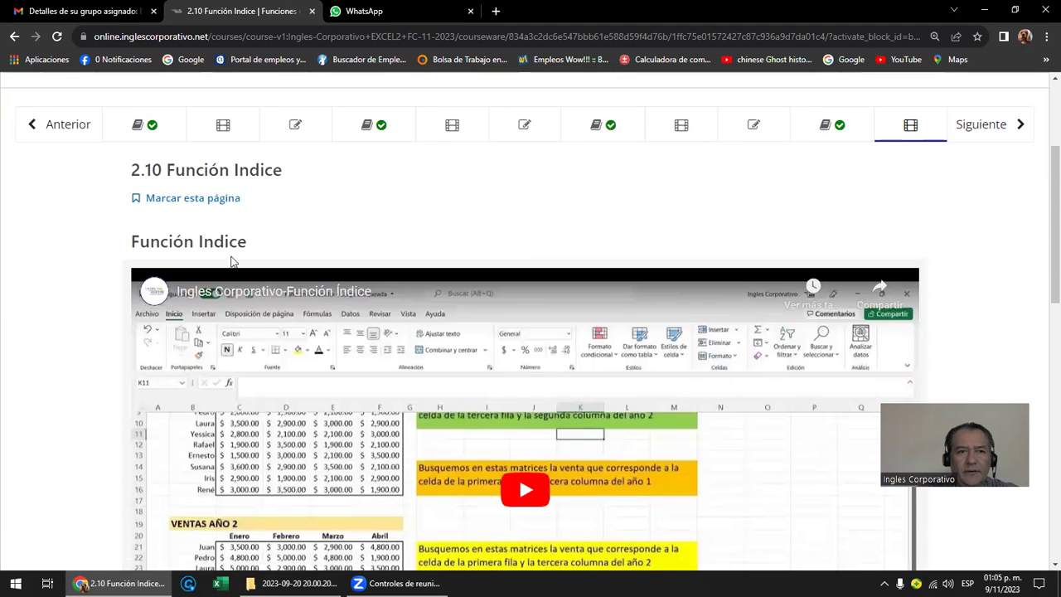
click(56, 135)
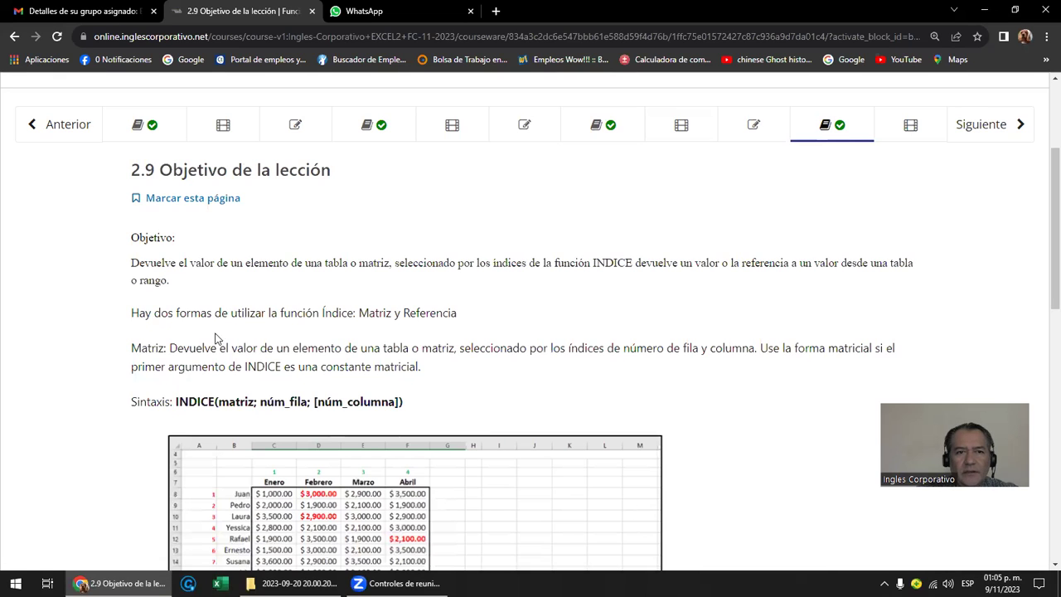
click(74, 129)
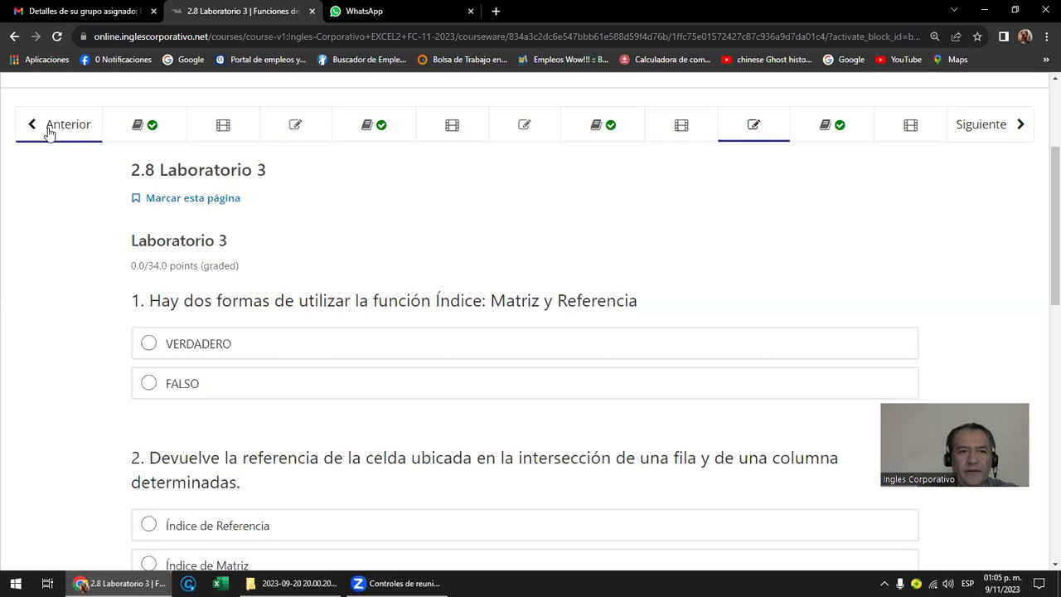
click(48, 130)
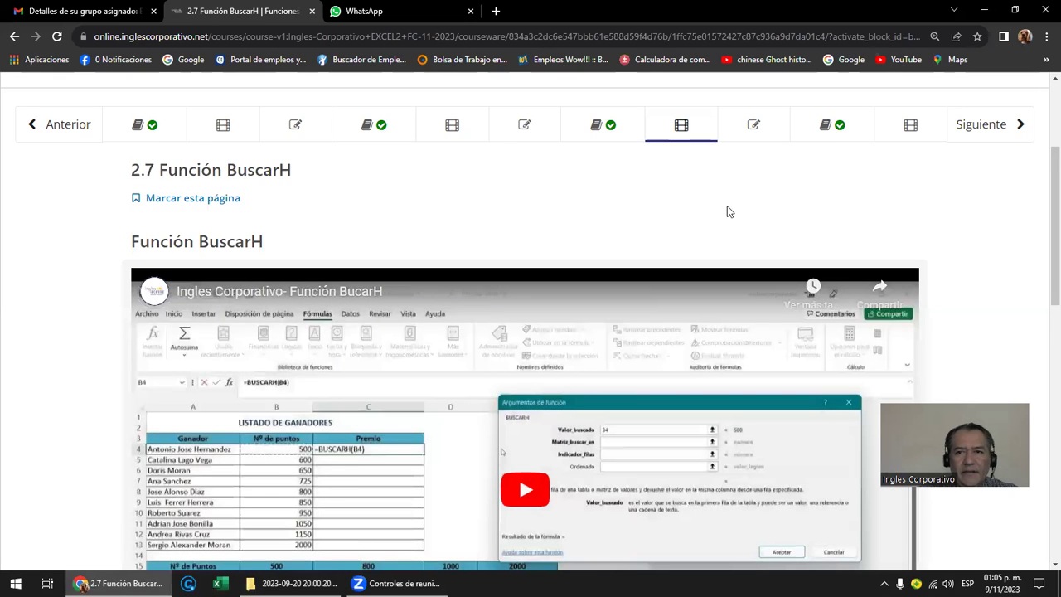
click(973, 126)
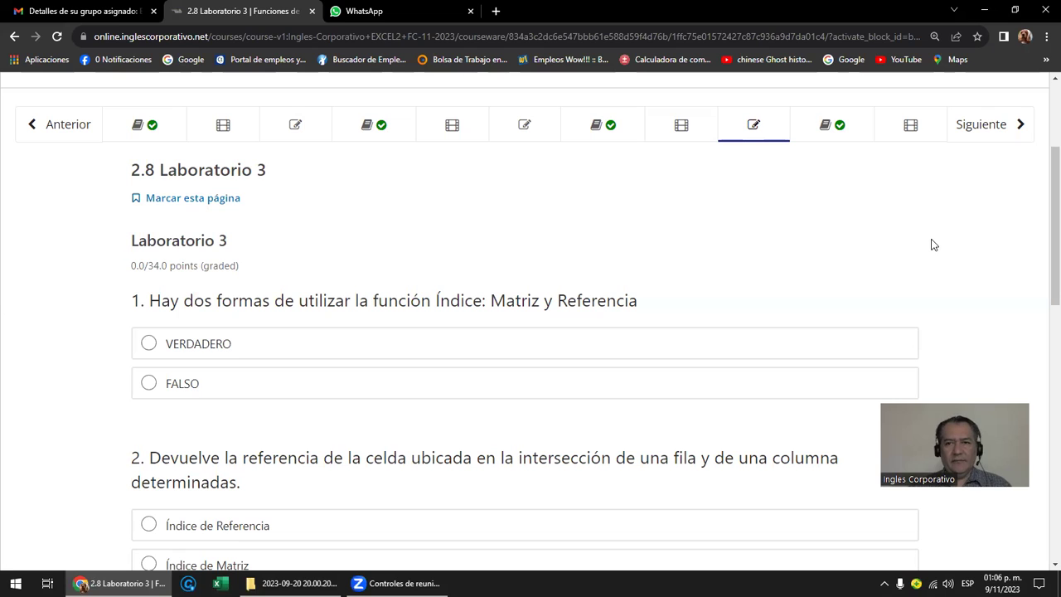
click(987, 134)
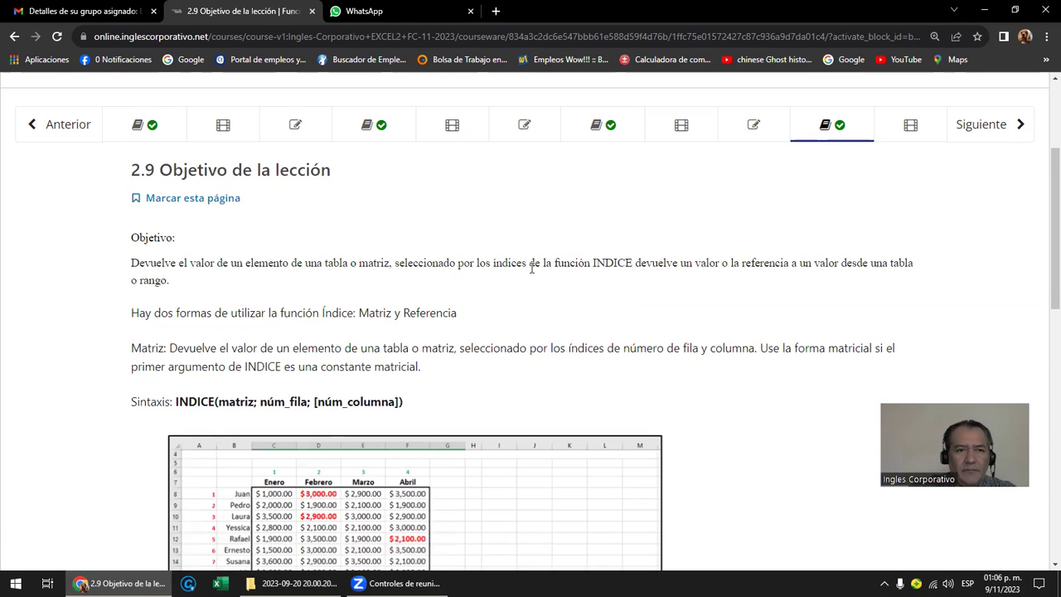
Step: Highlight the optional [núm_columna] argument in the INDICE(matriz; núm_fila; [núm_columna]) syntax line
scroll(377, 282, down, 1)
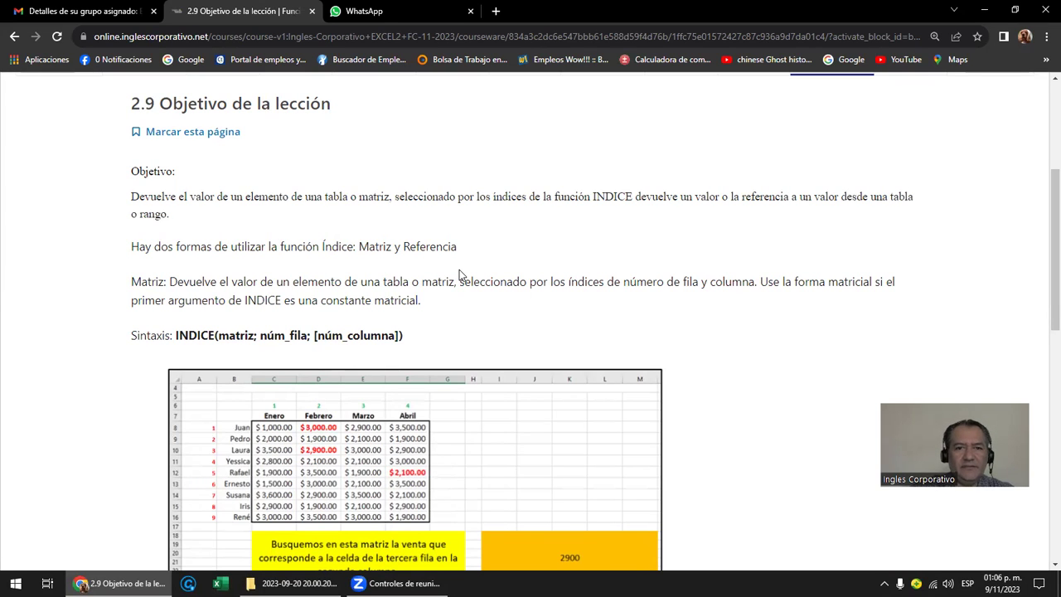
scroll(290, 265, down, 1)
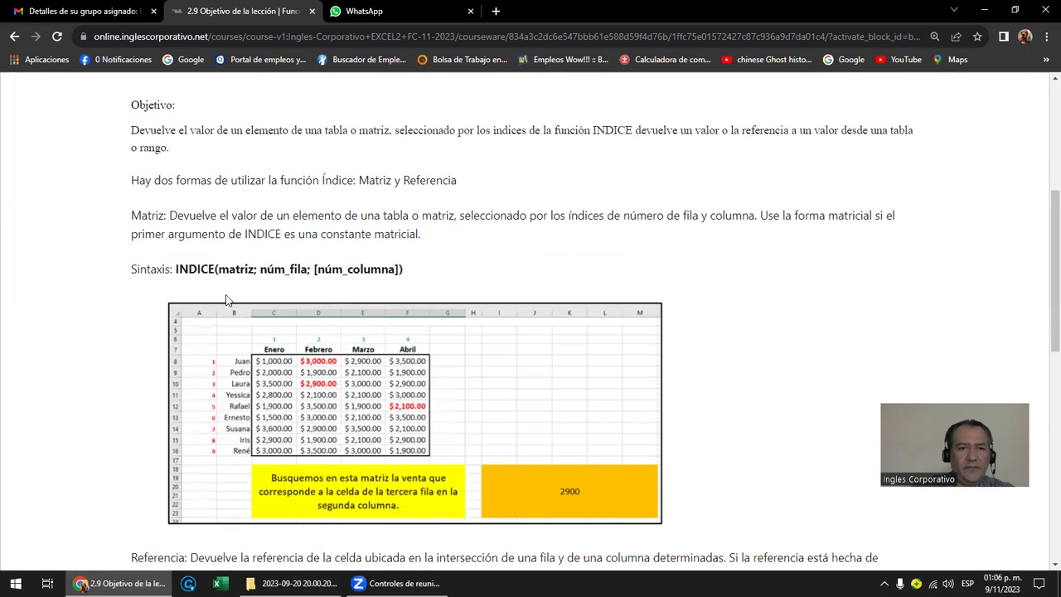
drag(132, 262, 278, 263)
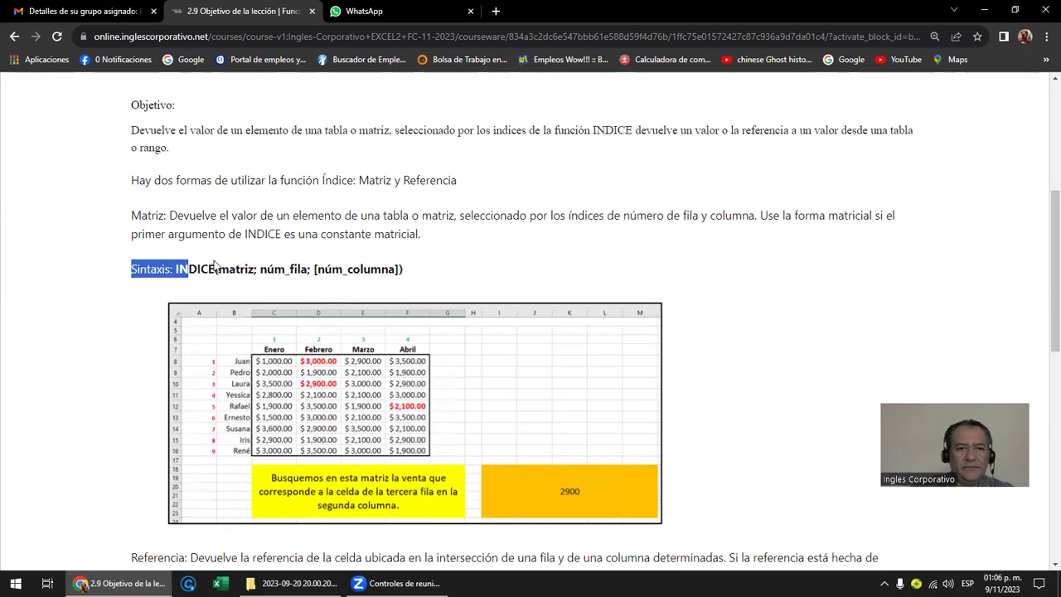
click(246, 269)
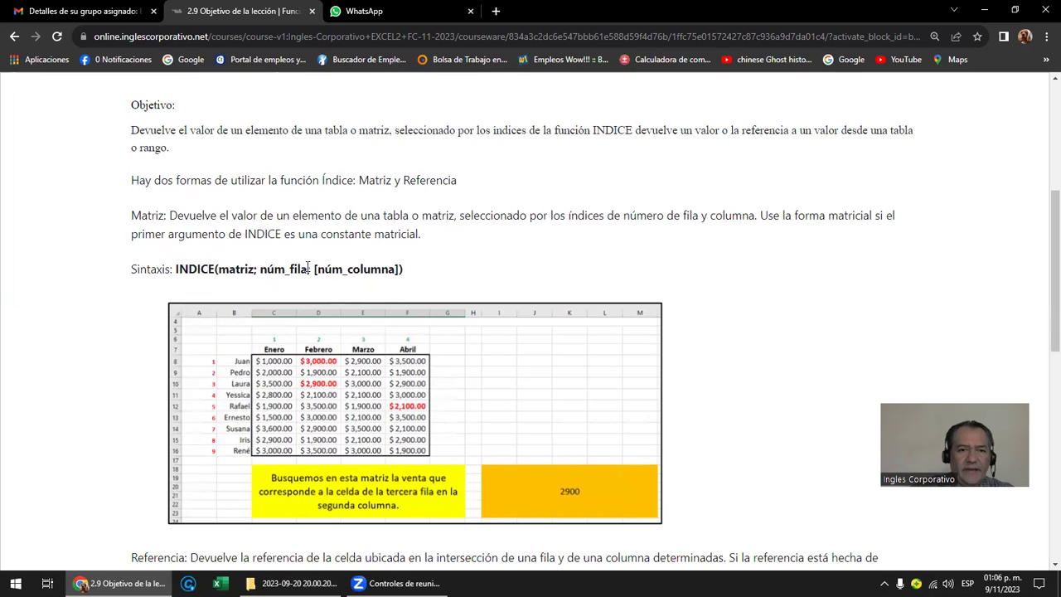
drag(314, 270, 400, 270)
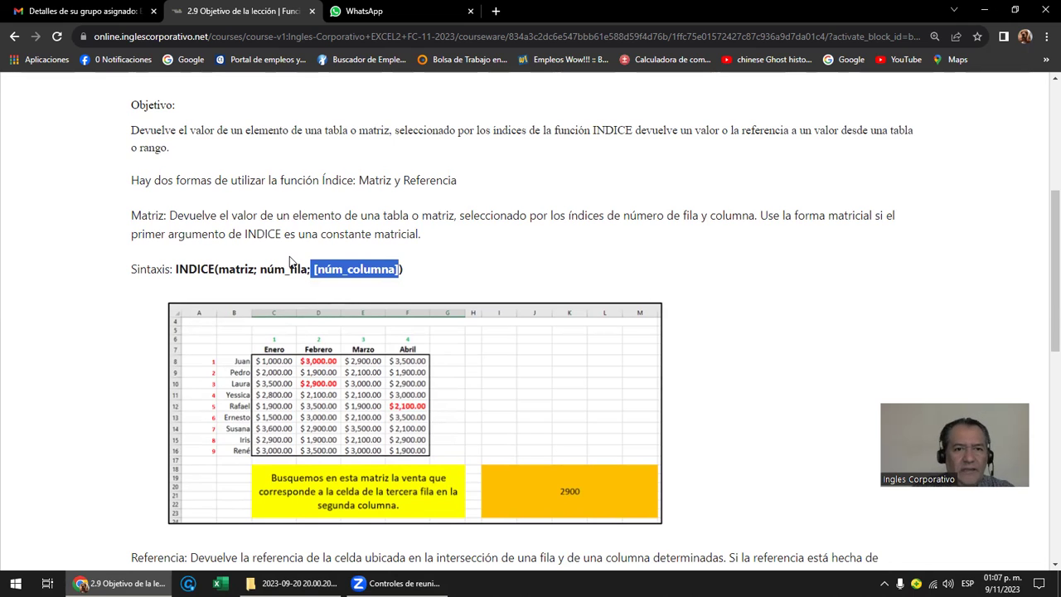
Step: Highlight the matriz and ref arguments in the two INDICE syntax lines
scroll(289, 261, down, 5)
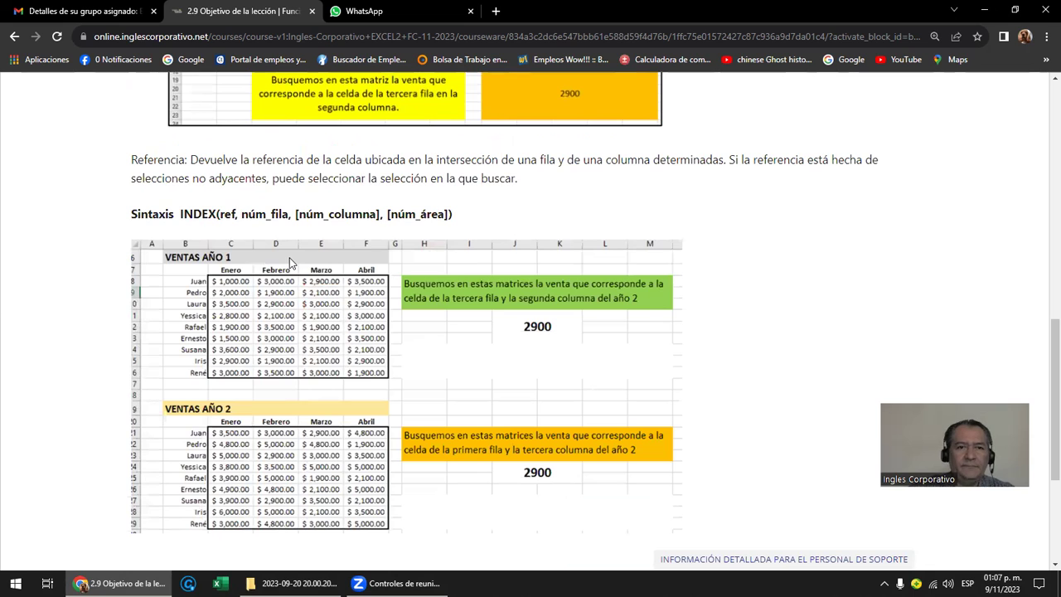
scroll(289, 261, up, 3)
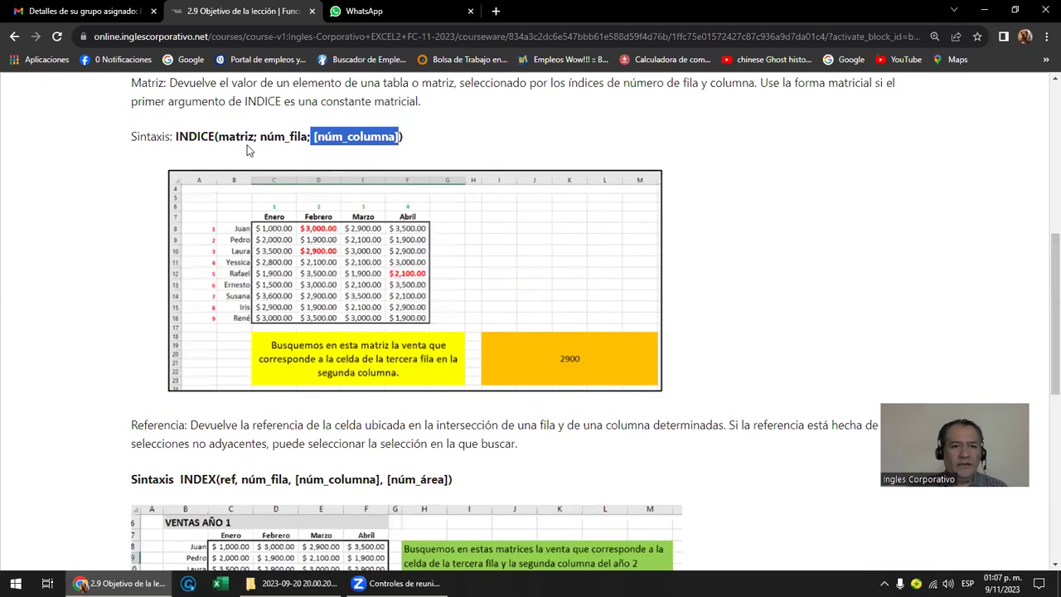
drag(216, 137, 254, 132)
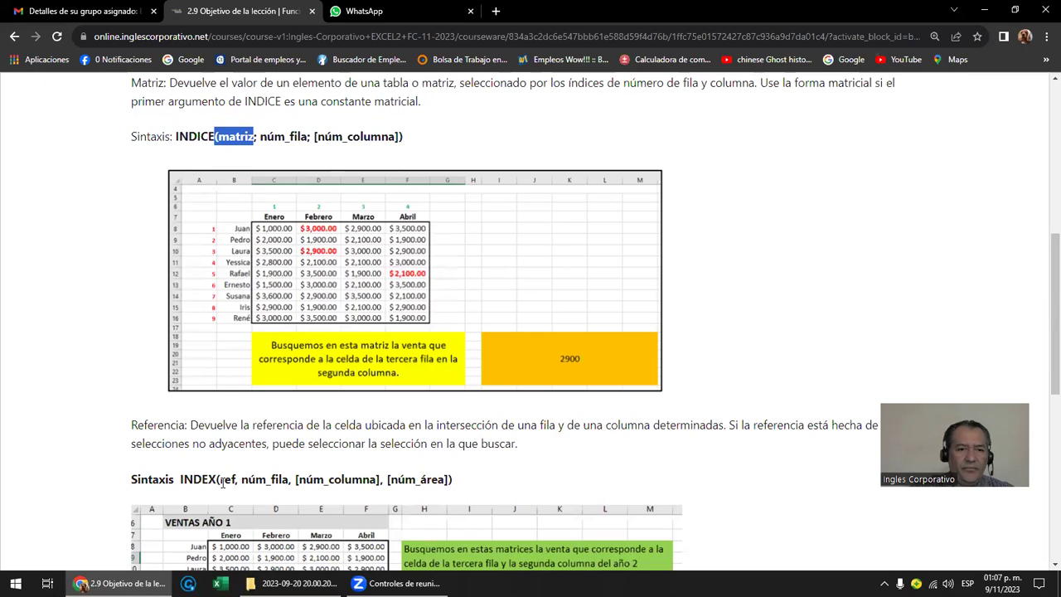
drag(220, 480, 235, 481)
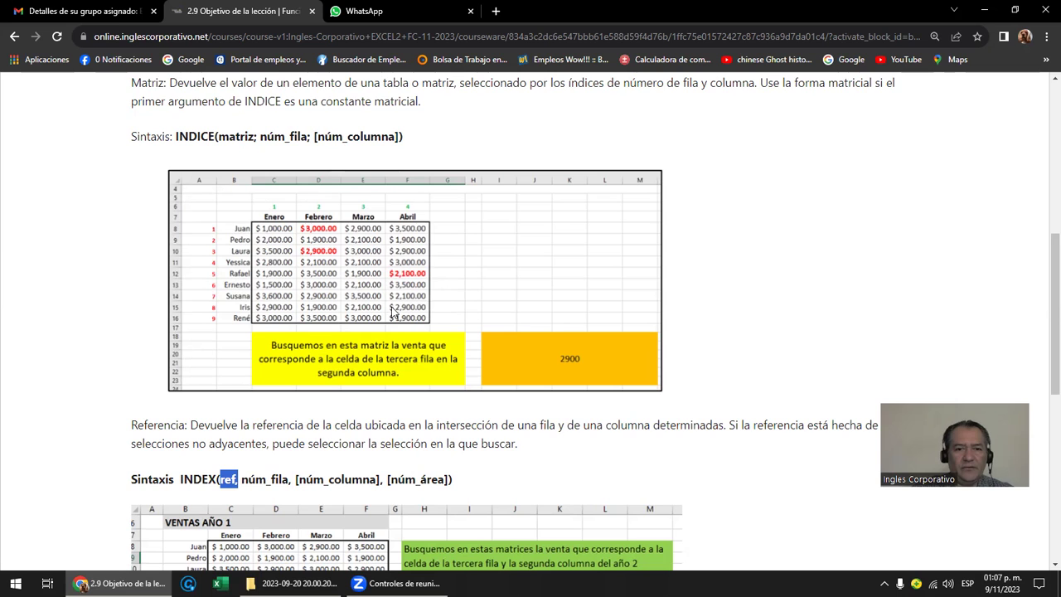
Step: Highlight the optional [núm_área] argument and scroll to the end of the lesson
scroll(389, 313, down, 2)
scroll(368, 313, down, 1)
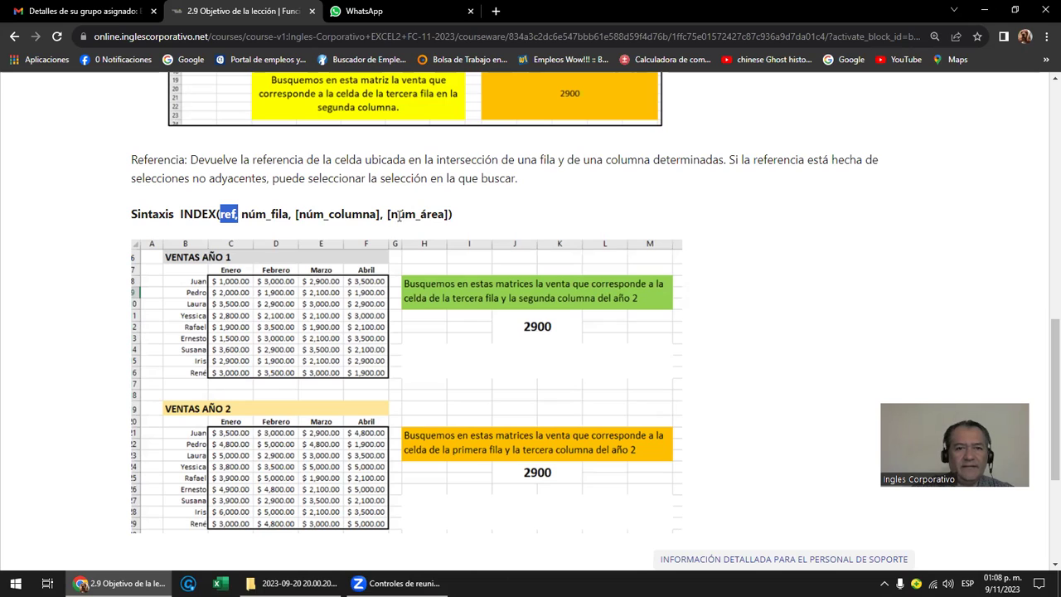
drag(388, 214, 448, 214)
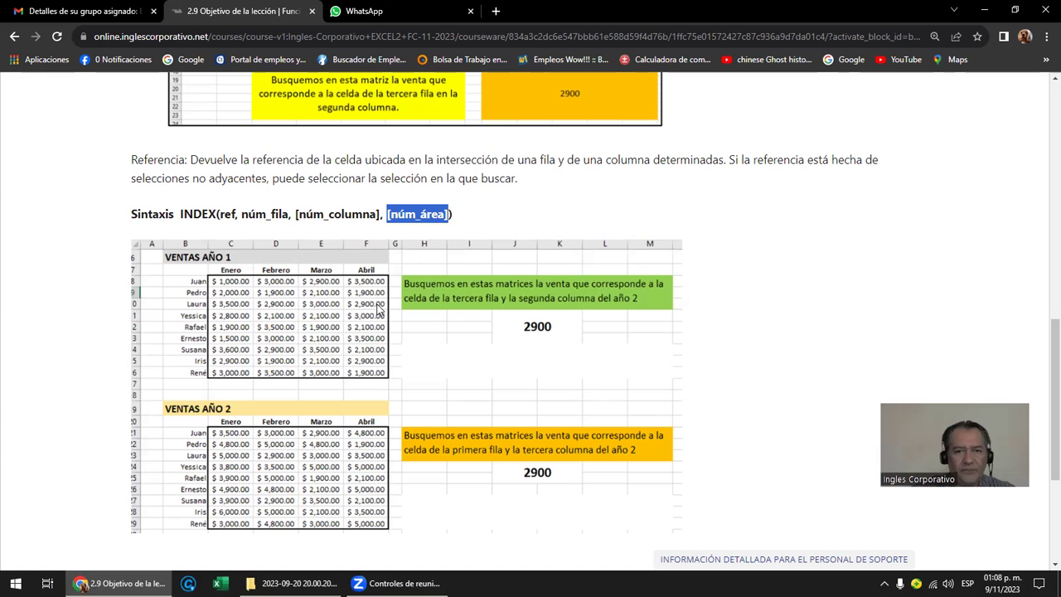
scroll(377, 307, up, 3)
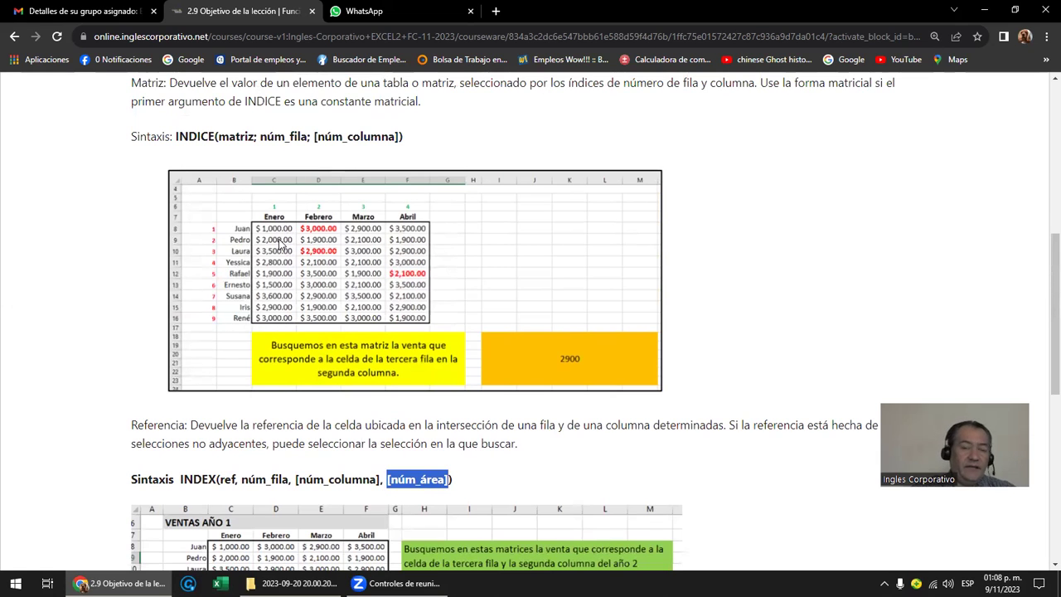
scroll(290, 244, down, 6)
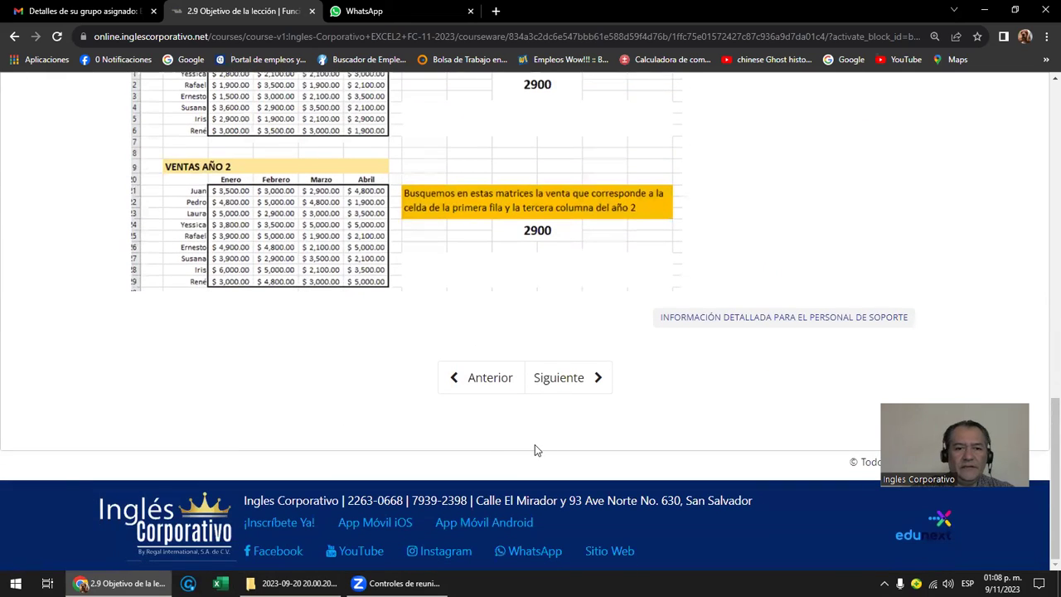
Step: Move up from the class recordings folder to the Escritorio (Desktop)
click(295, 582)
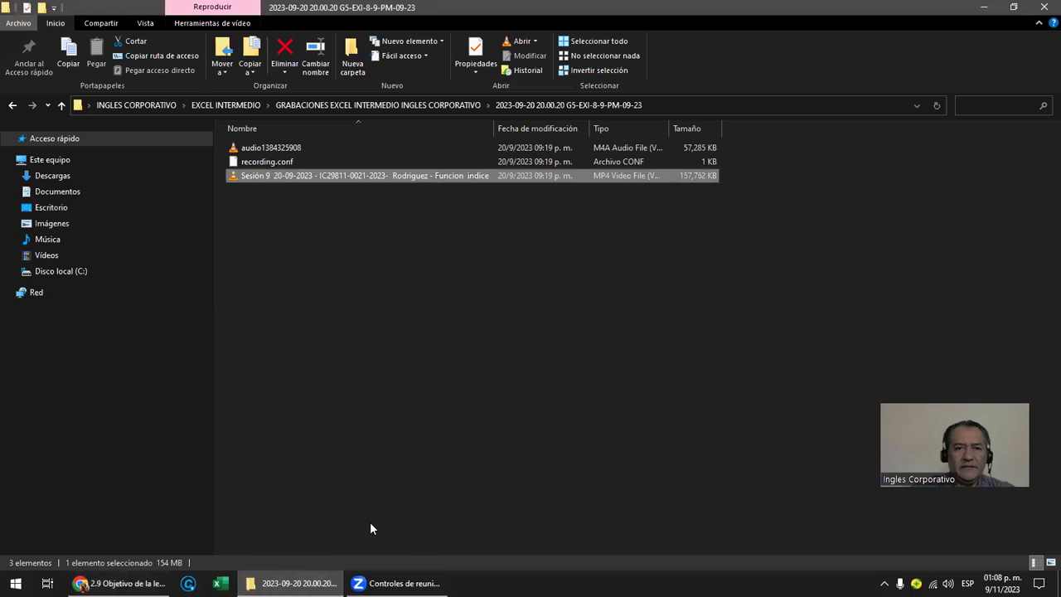
click(393, 308)
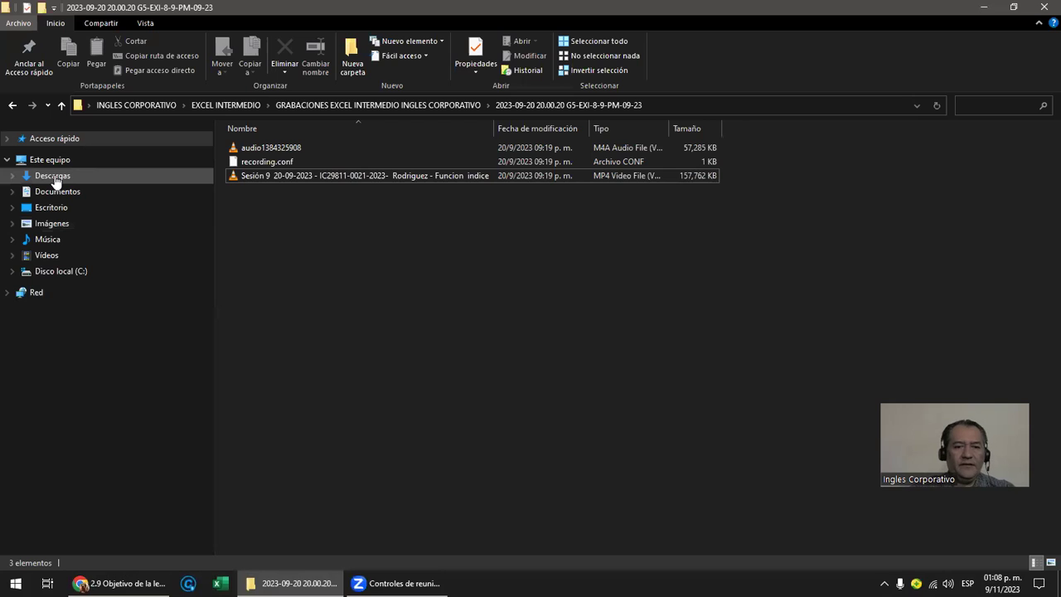
click(60, 105)
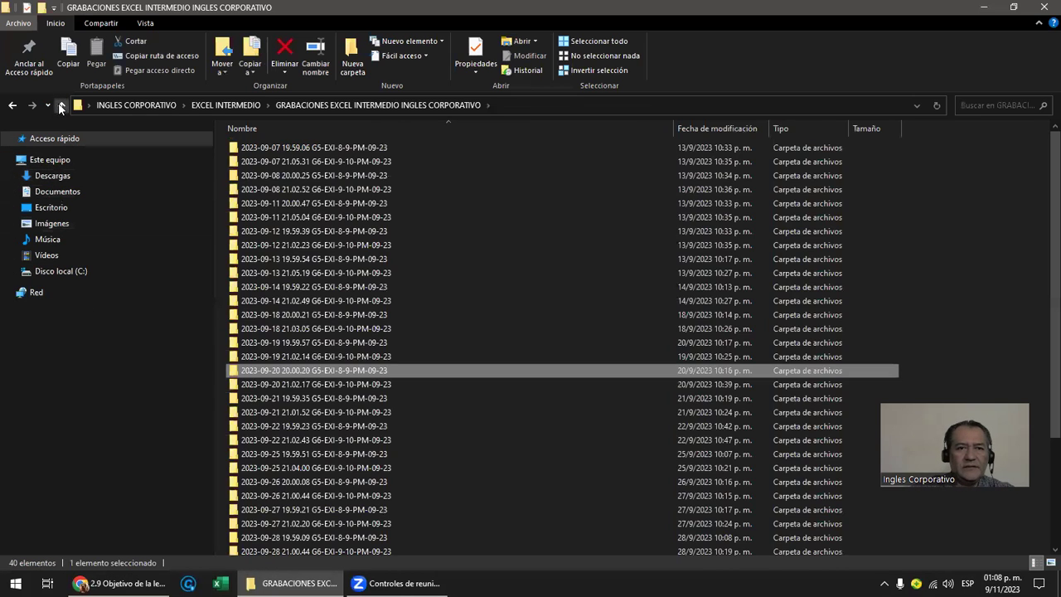
click(61, 106)
click(61, 105)
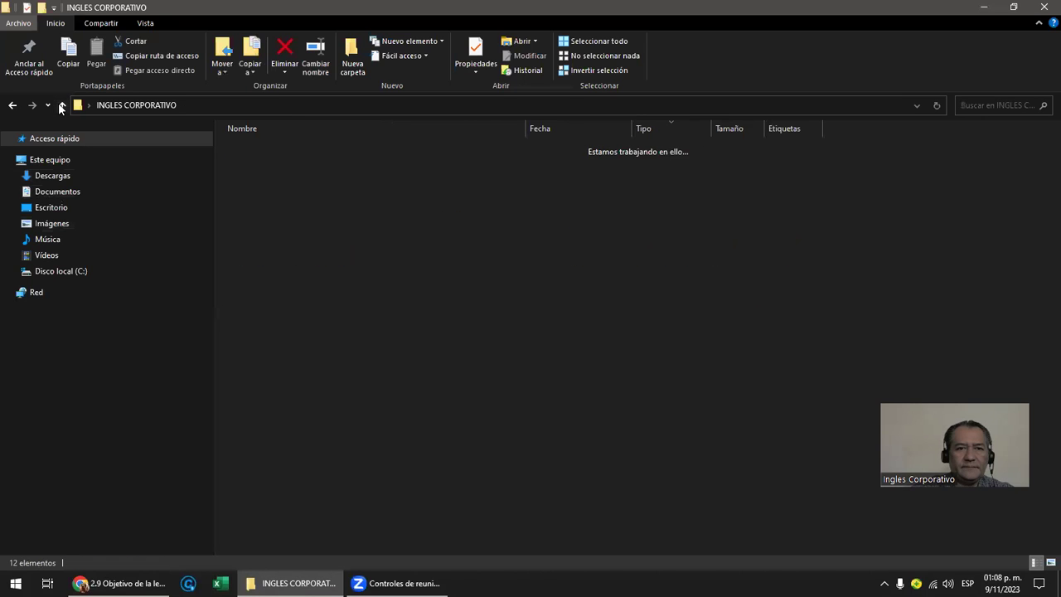
click(46, 208)
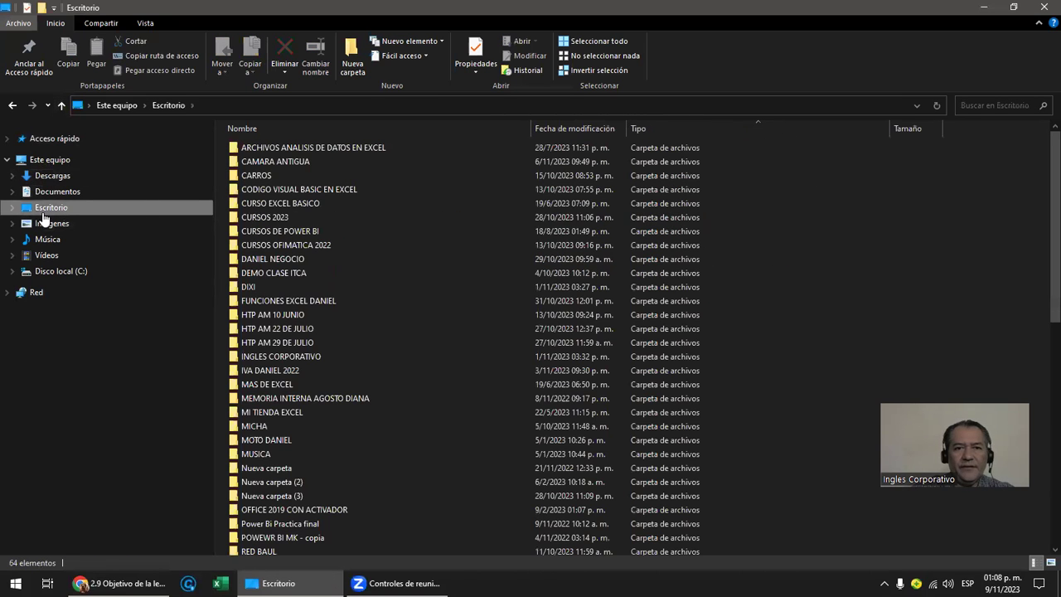
Step: Go into INGLES CORPORATIVO > EXCEL INTERMEDIO 1 PM > LIBRO DE TRABAJO EXCEL INTERMEDIO and select 9- FUNCION INDICE
mouse_move(311, 313)
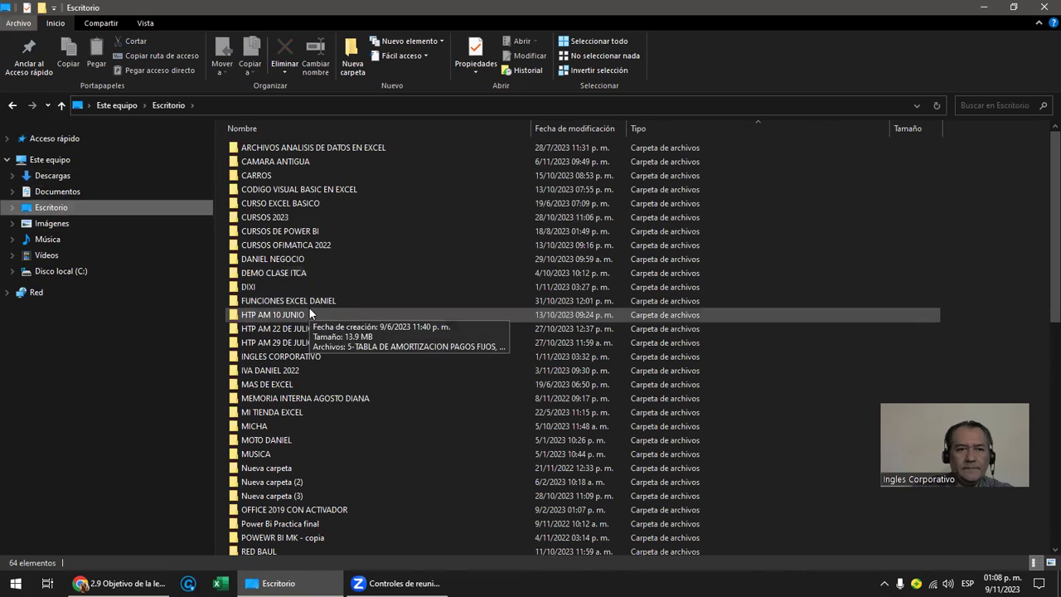
click(298, 245)
click(306, 356)
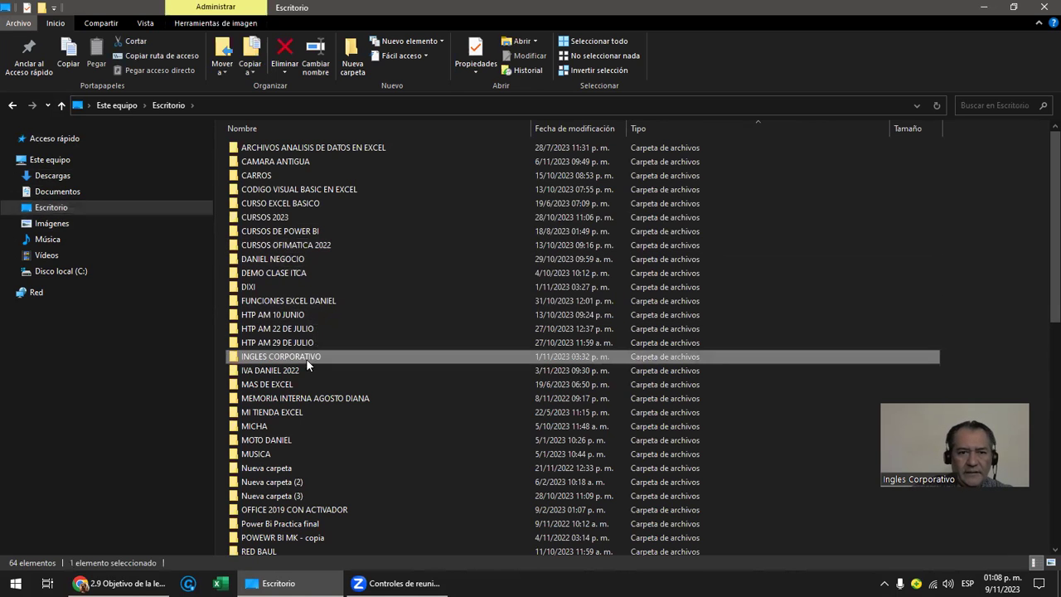
double_click(296, 356)
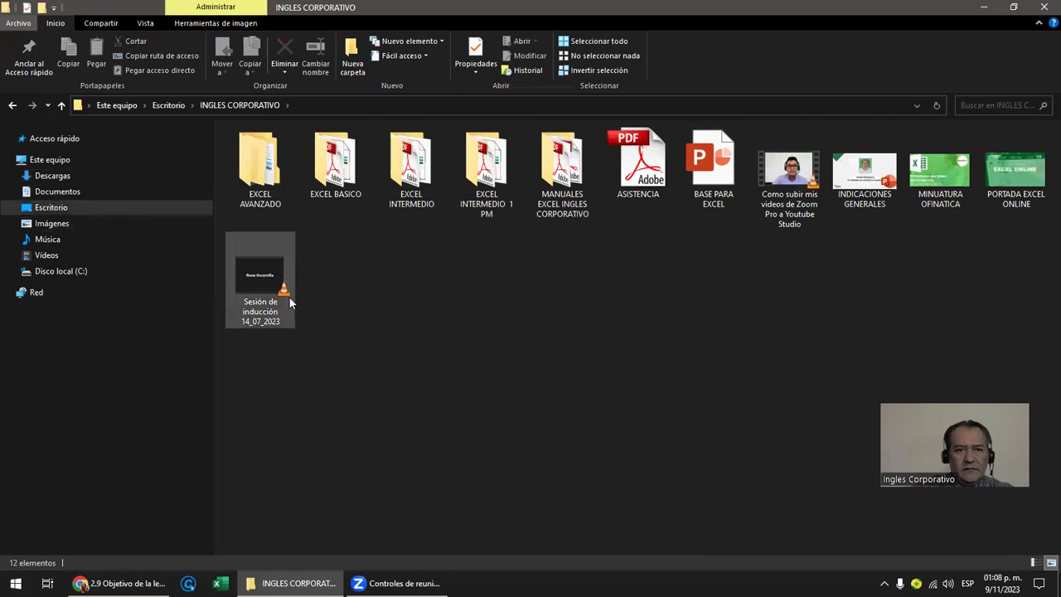
double_click(503, 190)
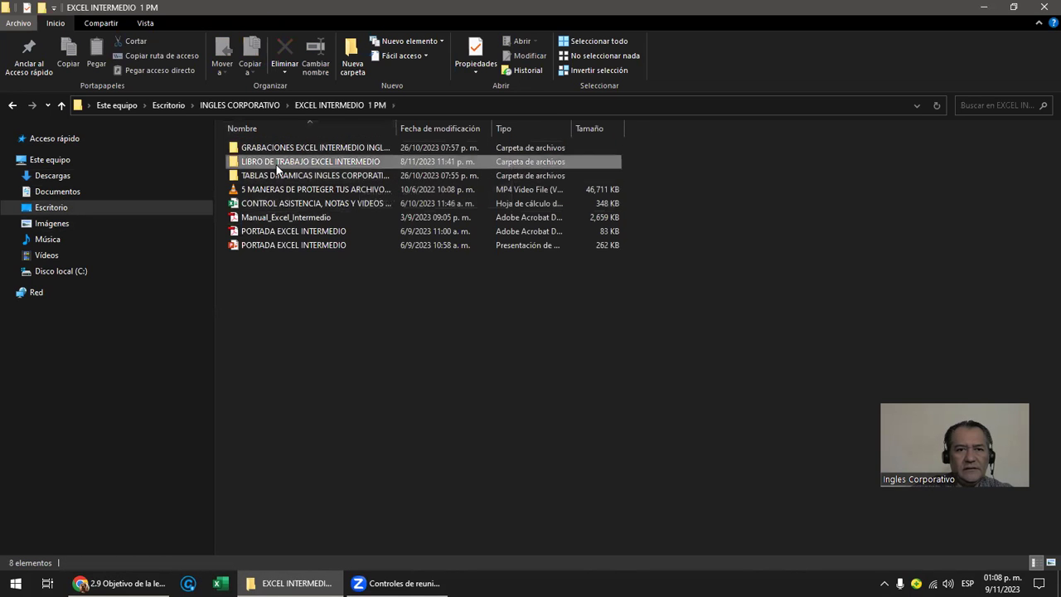
double_click(275, 163)
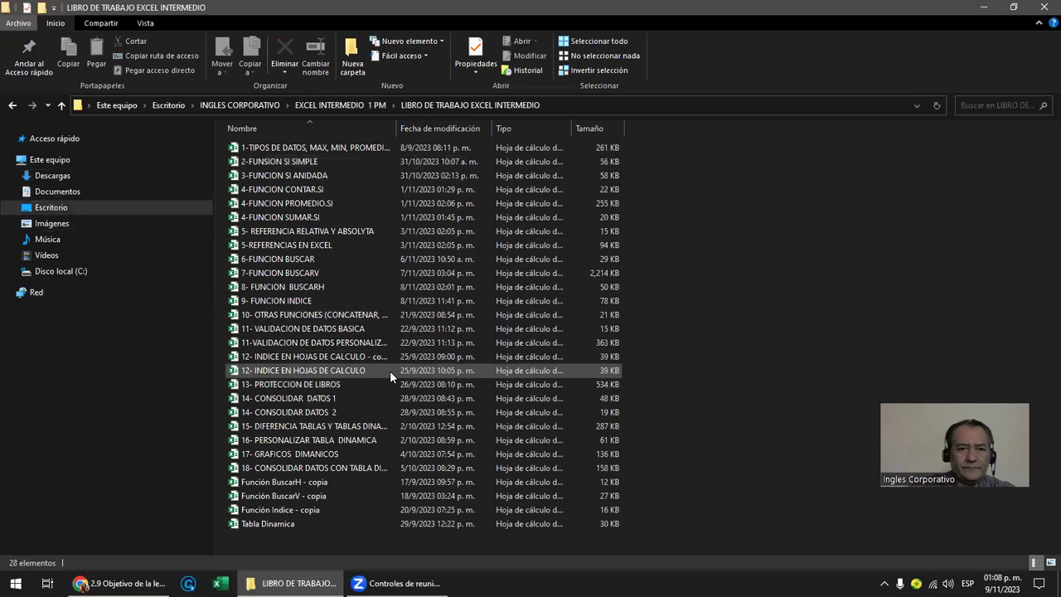
click(292, 305)
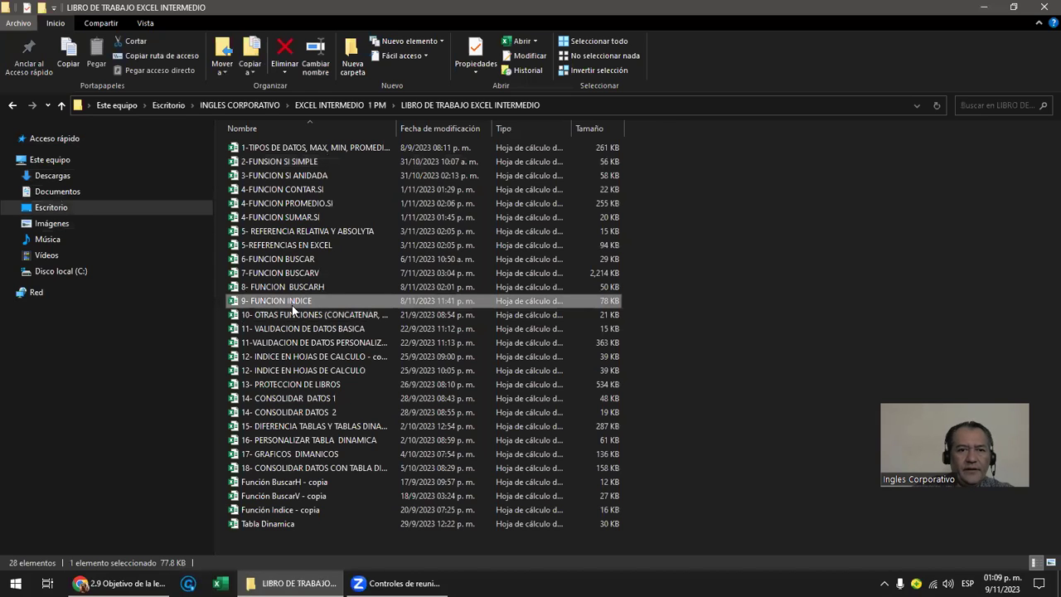
Step: In the WhatsApp Web class chat, start attaching a document
mouse_move(124, 583)
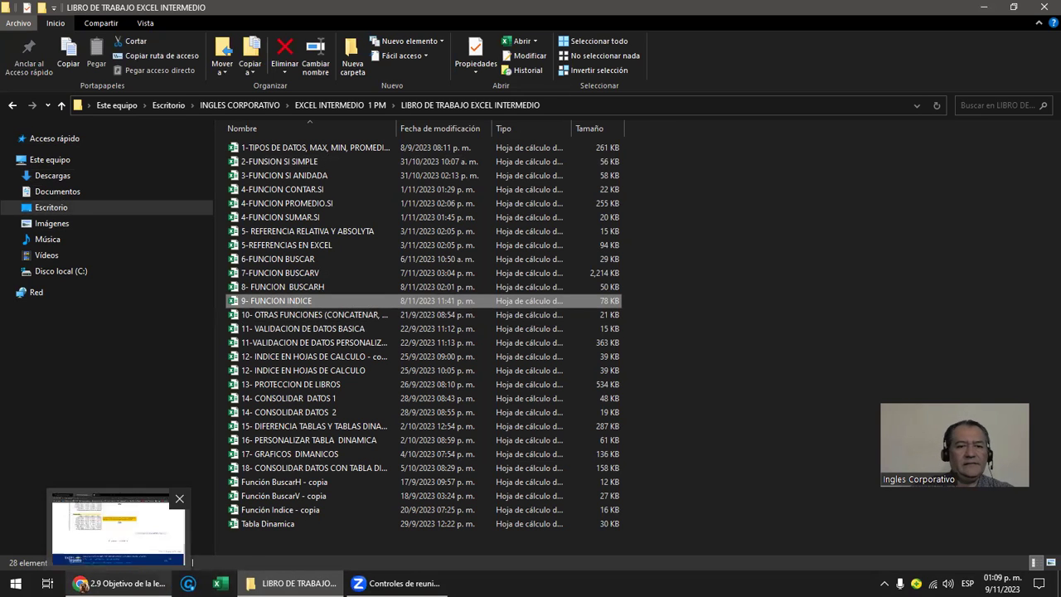
click(117, 529)
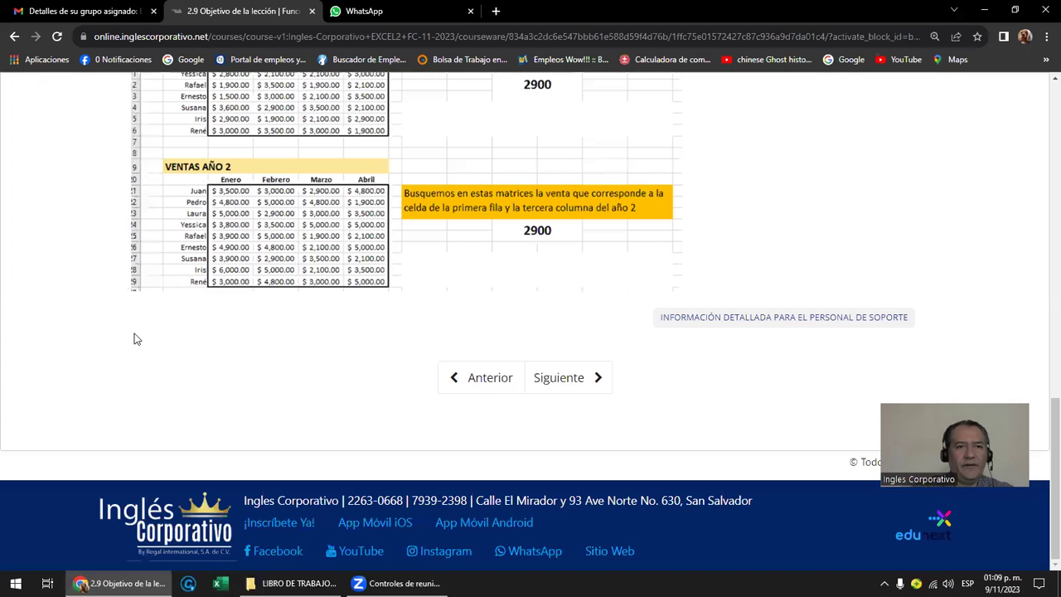
click(381, 12)
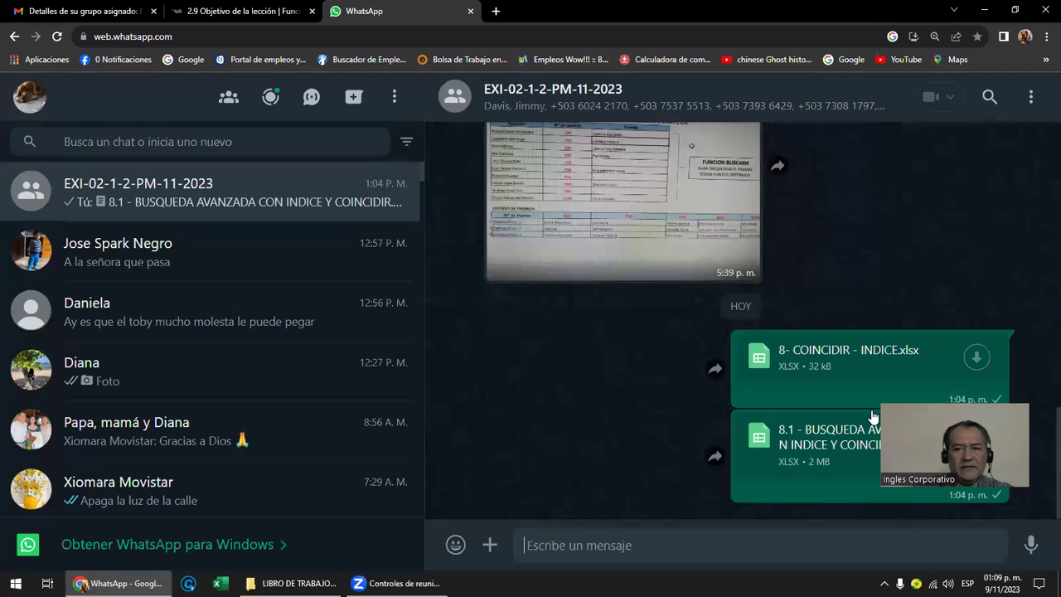
click(490, 545)
click(564, 331)
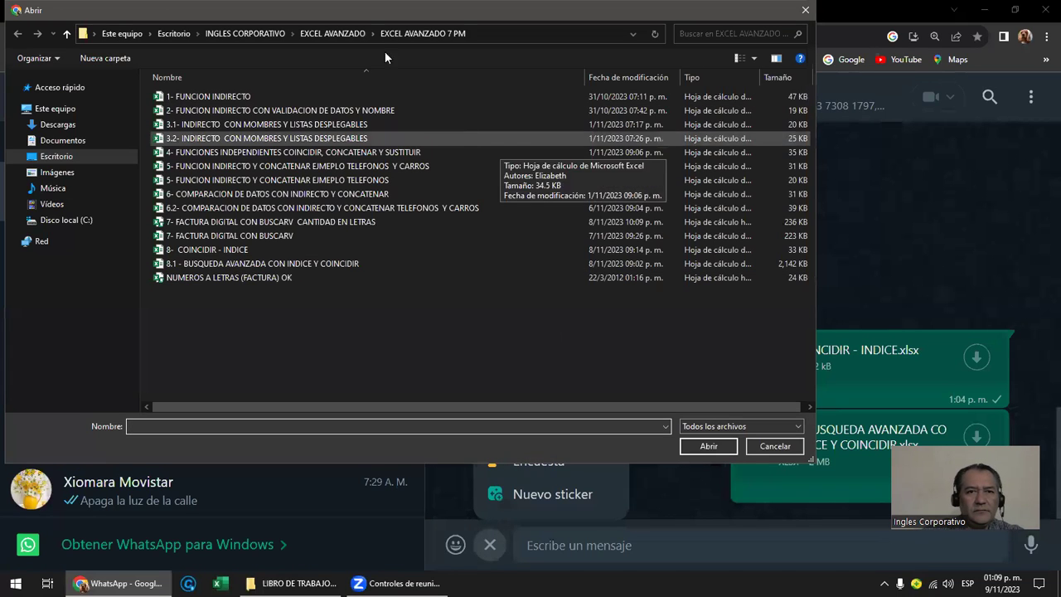
Step: Browse to LIBRO DE TRABAJO EXCEL INTERMEDIO and attach the 9- FUNCION INDICE workbook
drag(347, 11, 376, 76)
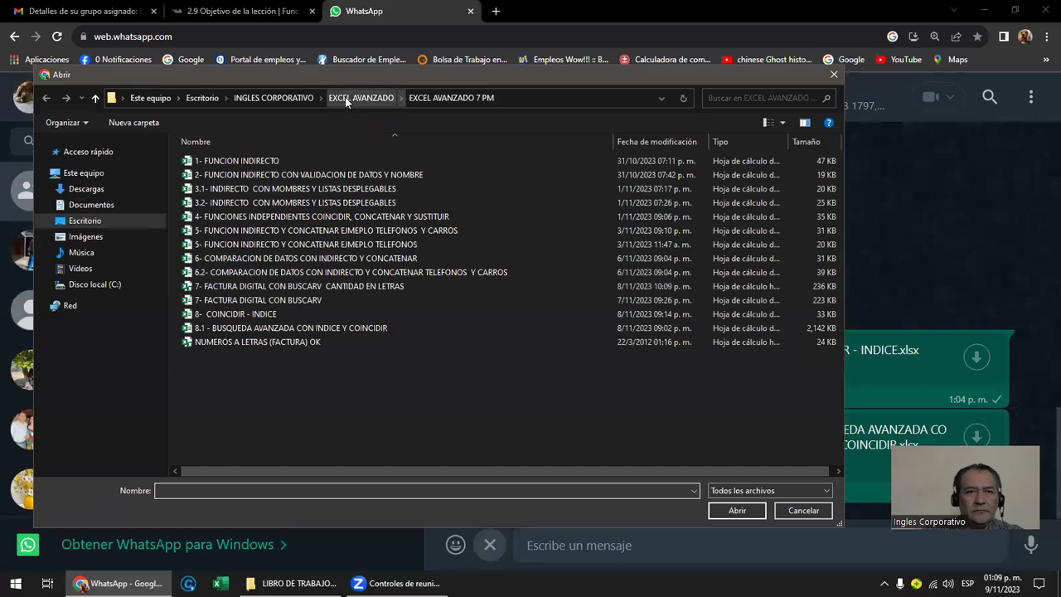
click(285, 97)
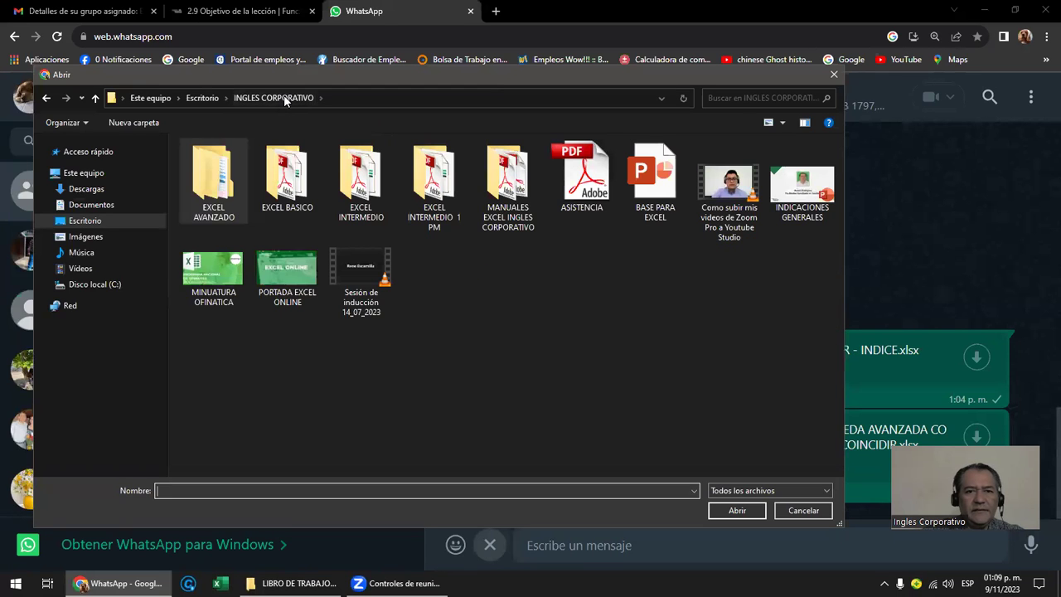
double_click(439, 206)
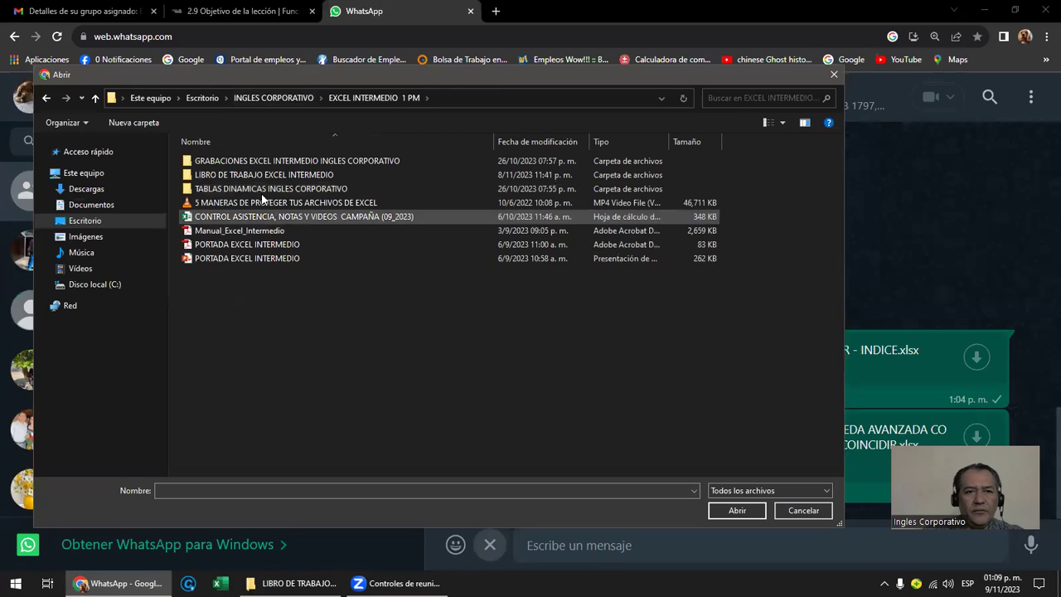
double_click(252, 174)
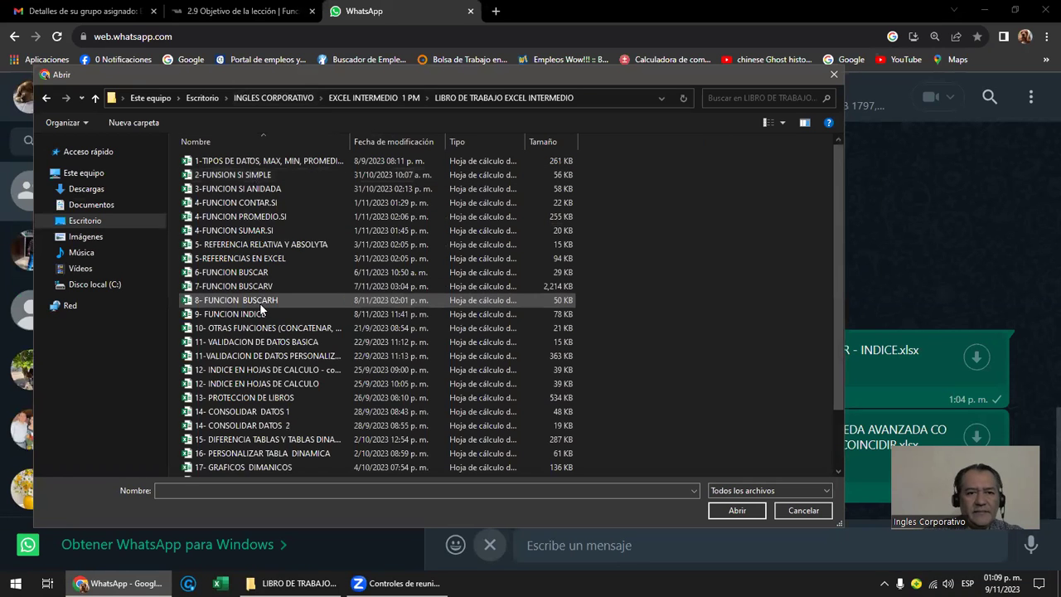
click(231, 315)
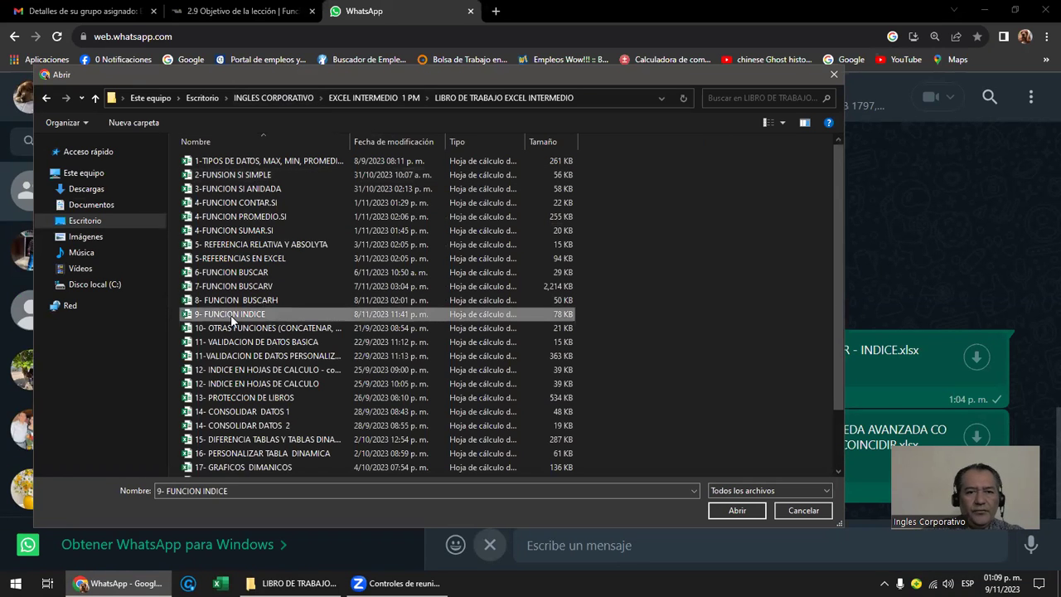
double_click(230, 315)
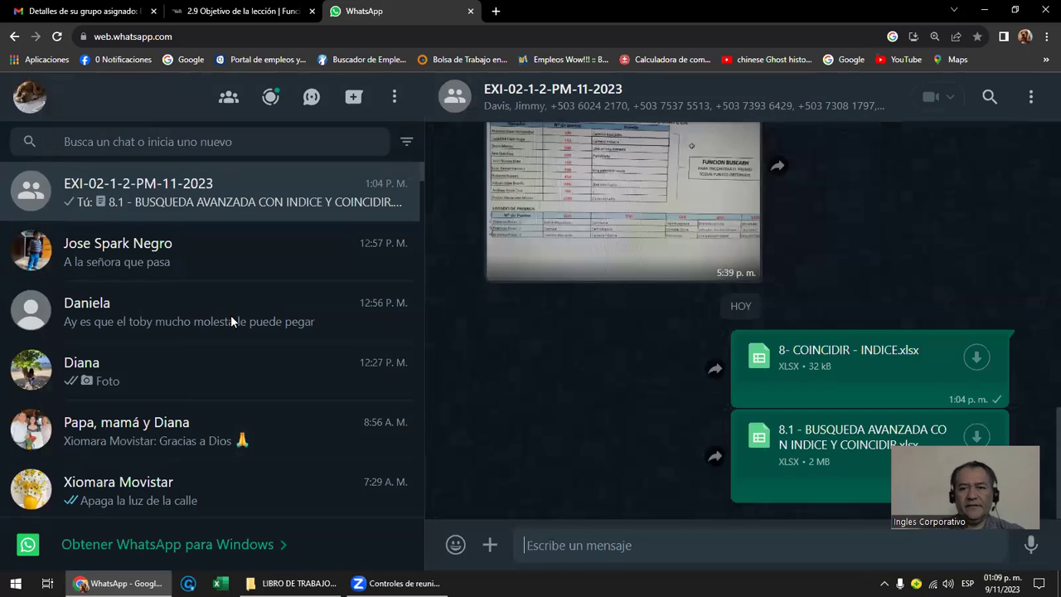
Step: Open the 9- FUNCION INDICE workbook in Excel from File Explorer
mouse_move(300, 580)
click(321, 533)
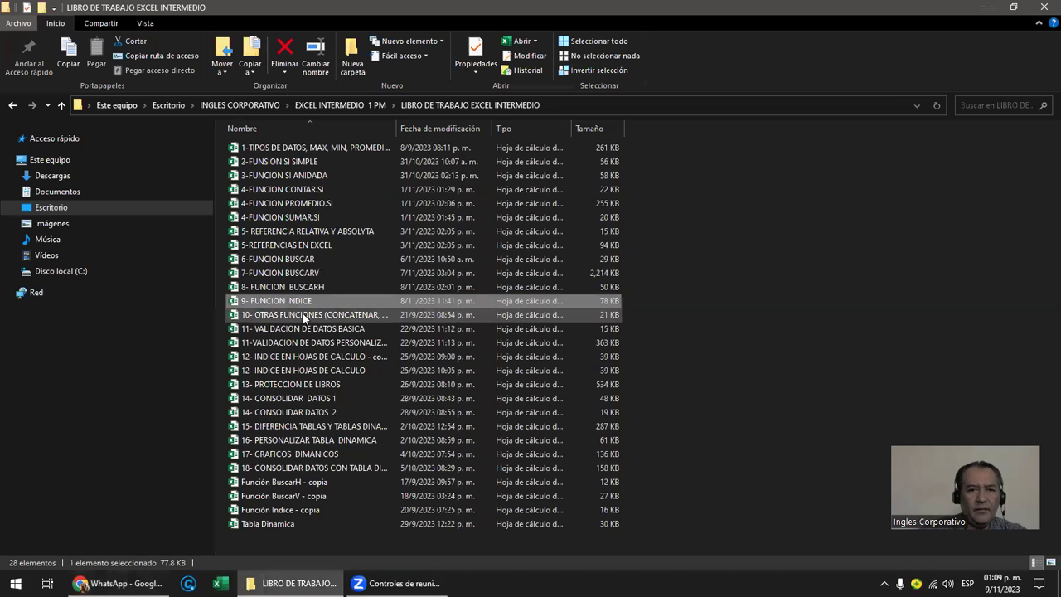
double_click(295, 305)
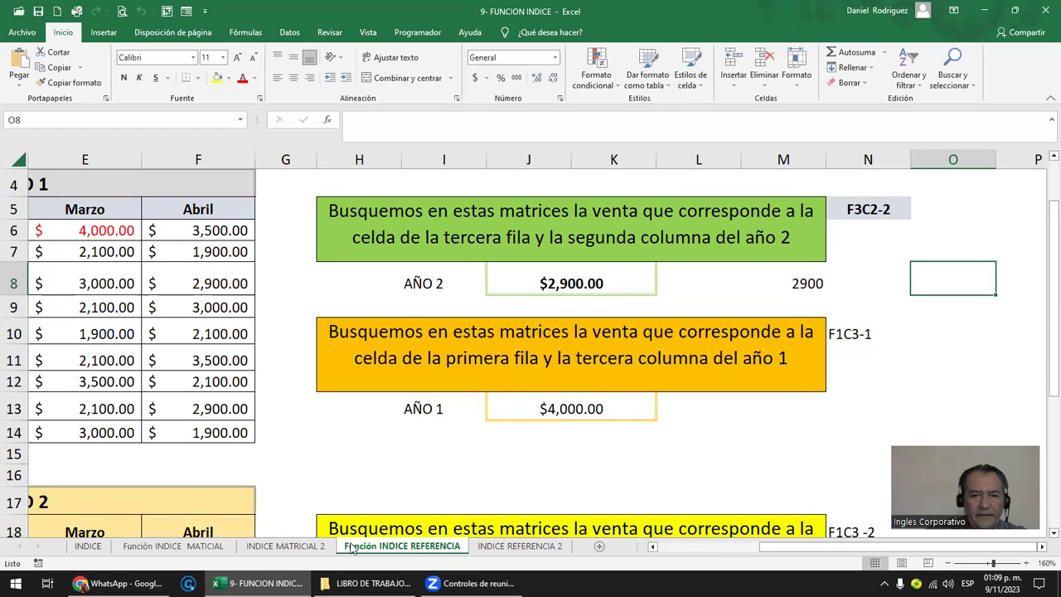
Step: Show the INDICE sheet and select its array-form and reference-form pictures
click(91, 549)
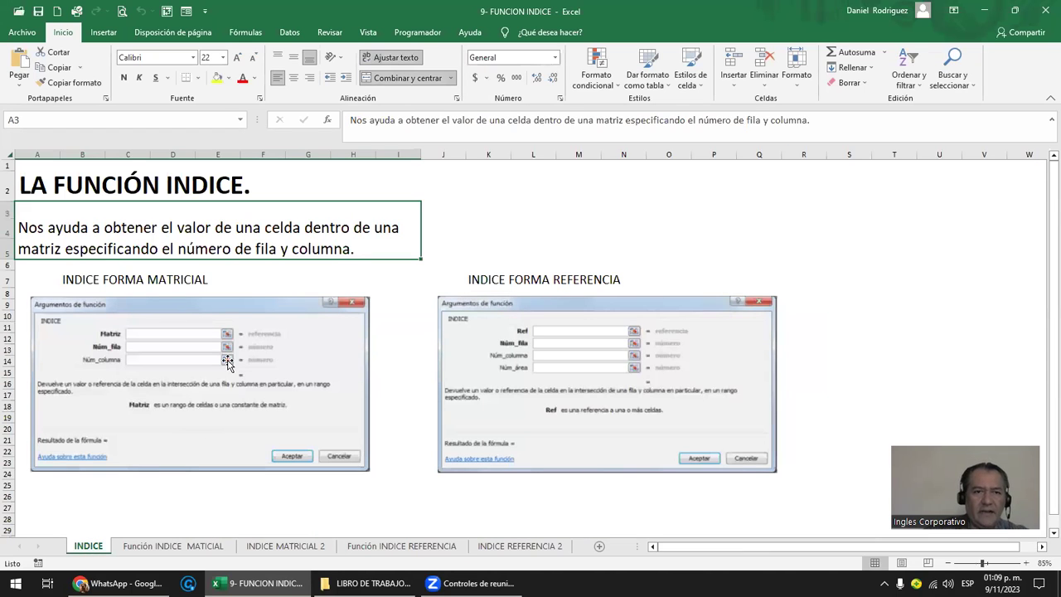
click(273, 191)
key(Left)
key(Left)
key(Left)
key(Left)
key(Left)
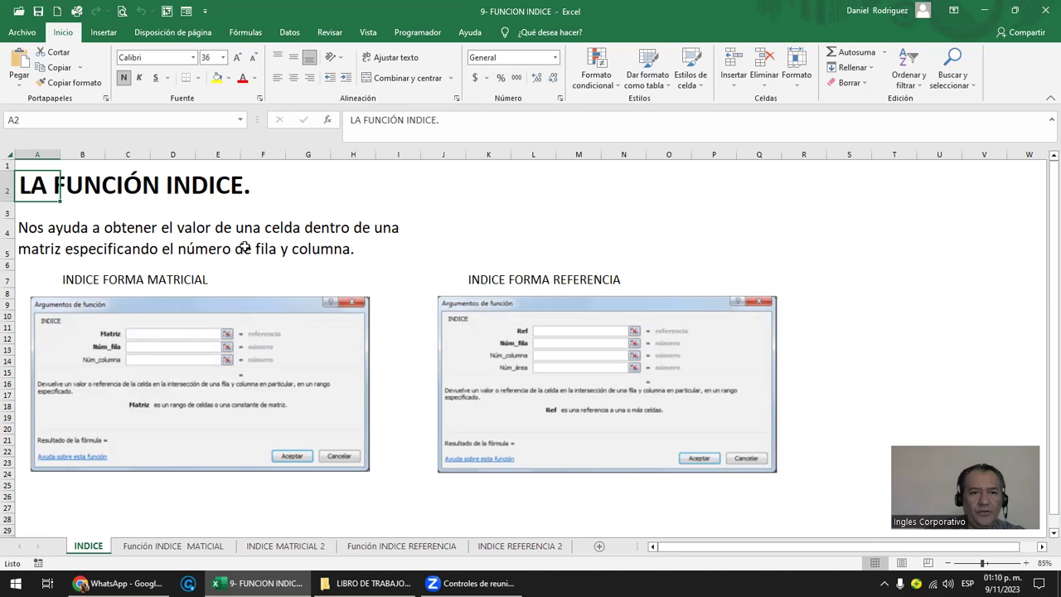
click(188, 352)
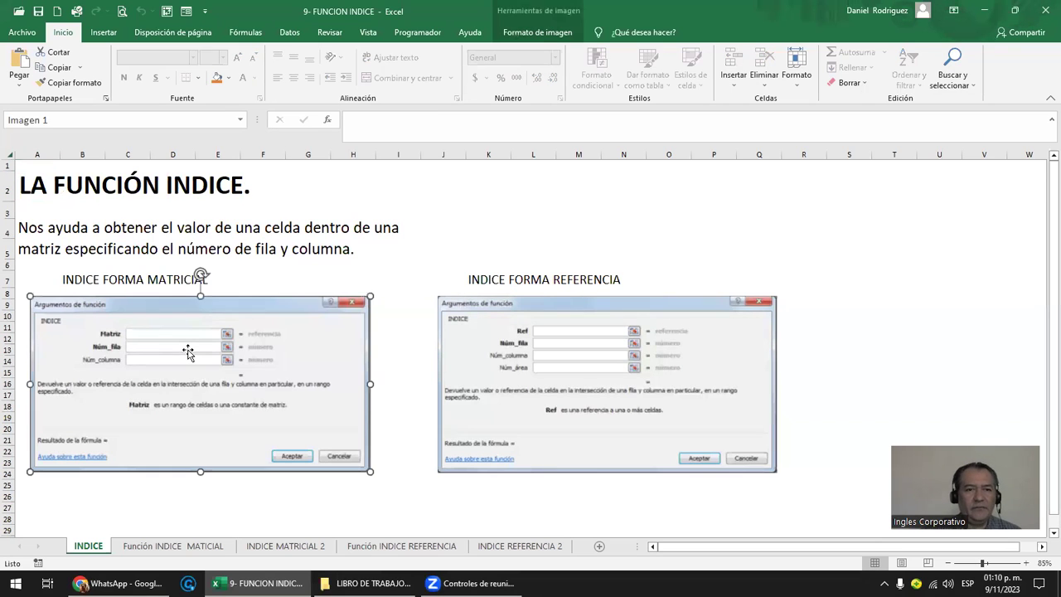
ctrl+click(462, 326)
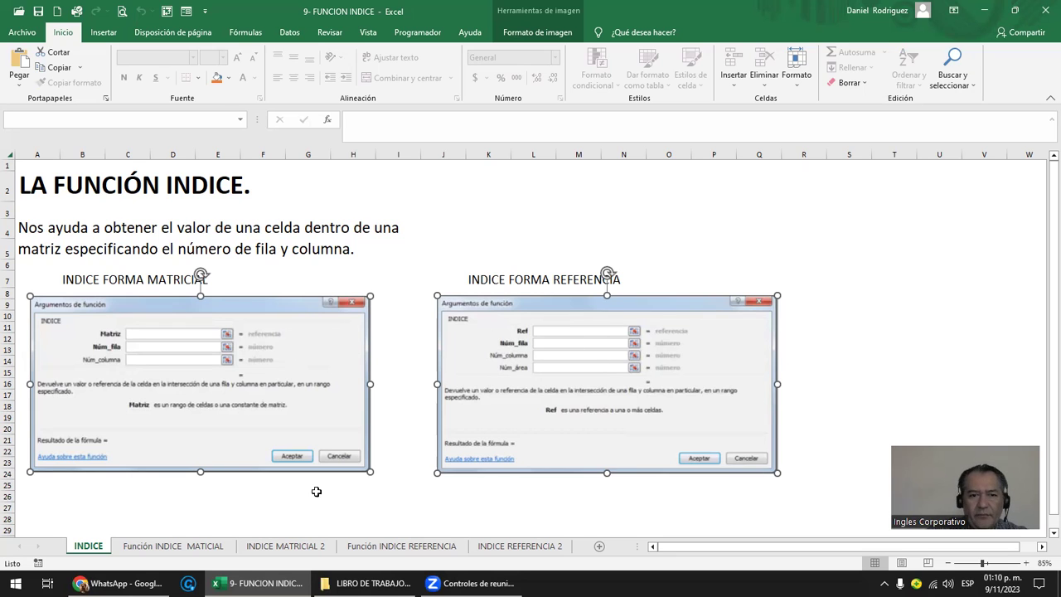
Step: Point out the INDICE FORMA MATRICIAL and INDICE FORMA REFERENCIA label cells
click(234, 278)
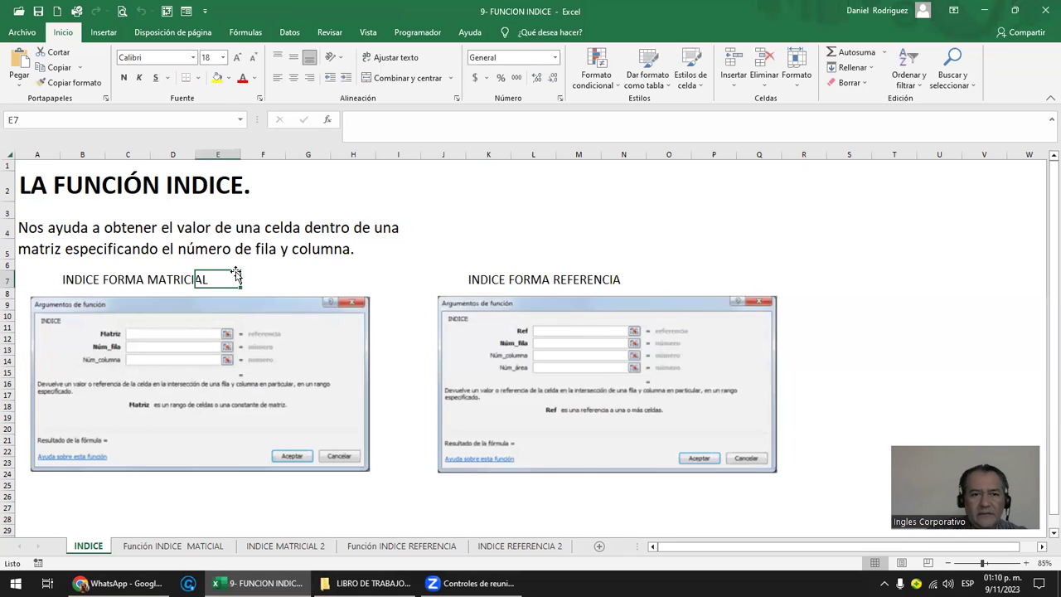
drag(71, 279, 208, 277)
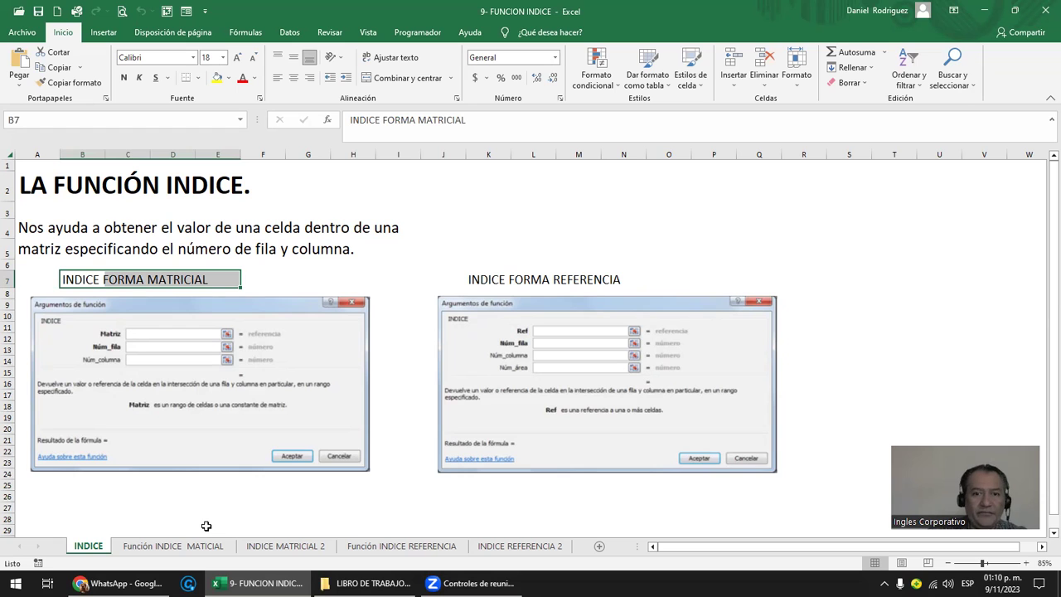
click(264, 318)
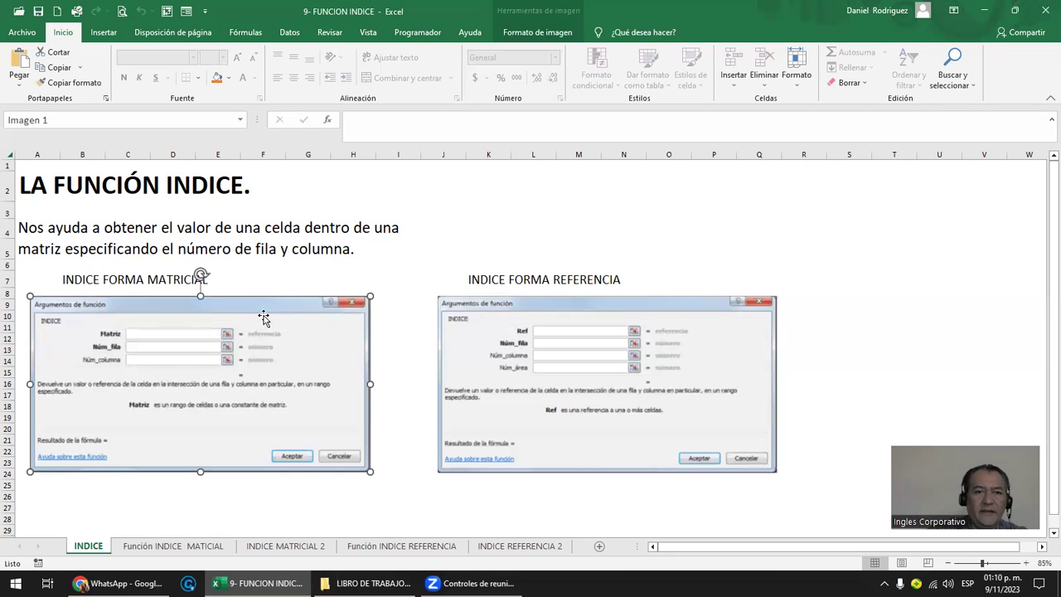
drag(506, 279, 614, 279)
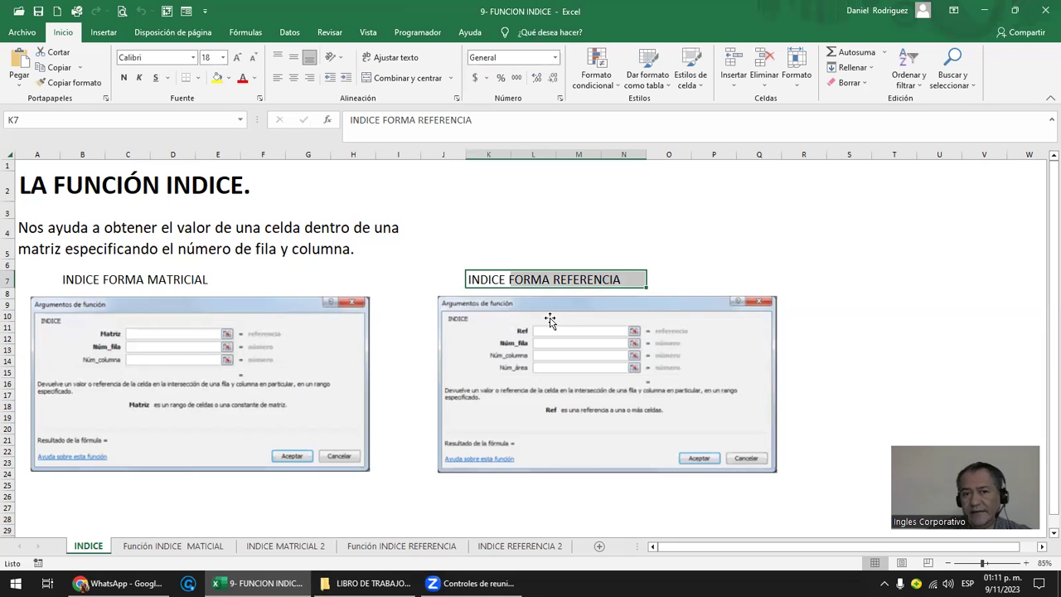
click(189, 547)
Step: Point out the sales table's parts: whole table, Nombre header, header row and names column
click(143, 227)
key(Left)
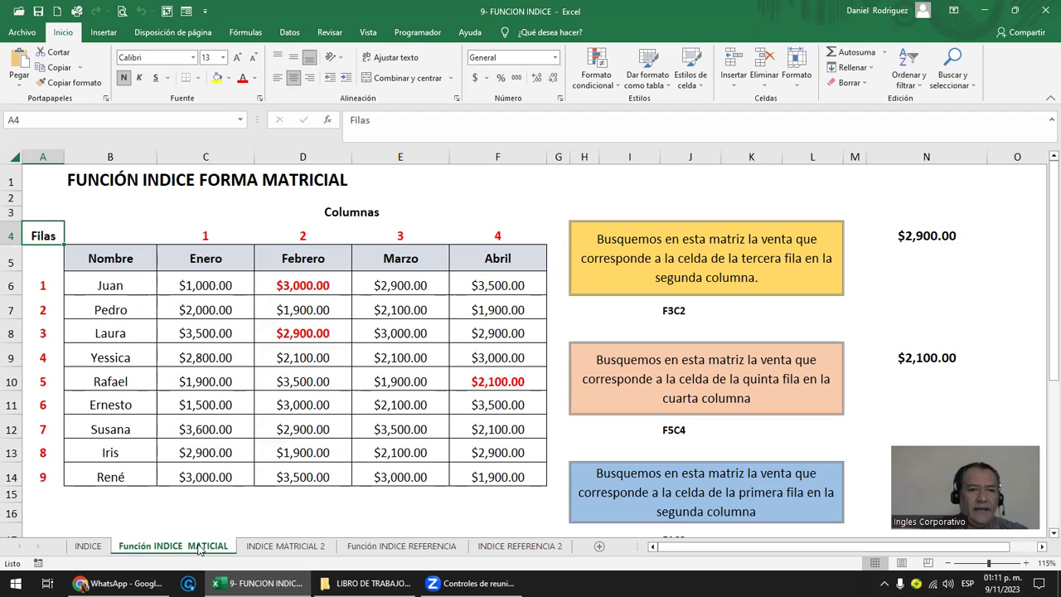
mouse_move(108, 270)
mouse_down()
mouse_move(515, 386)
mouse_move(522, 470)
mouse_up()
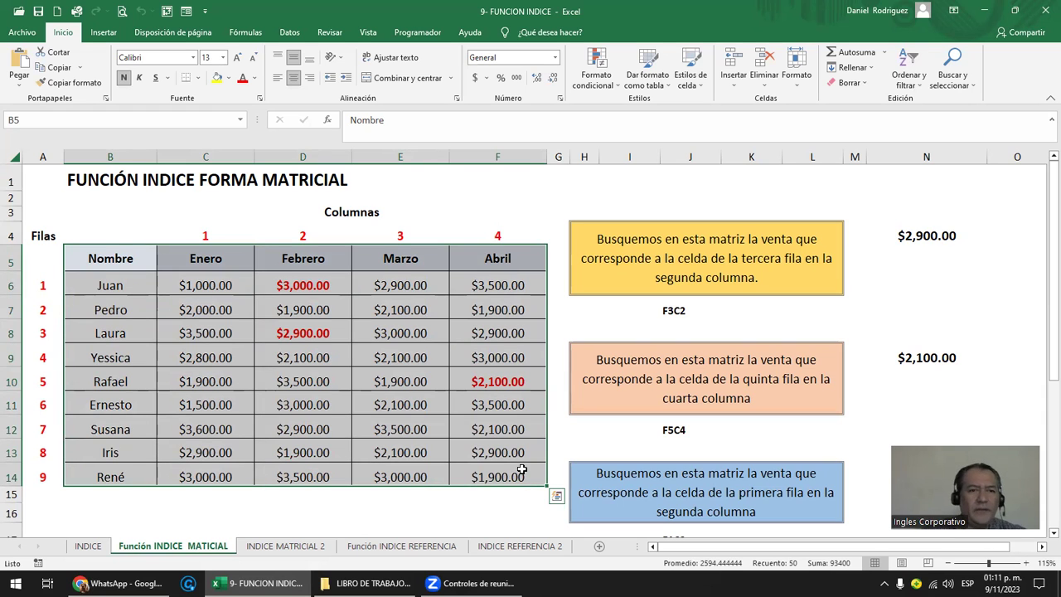
click(116, 257)
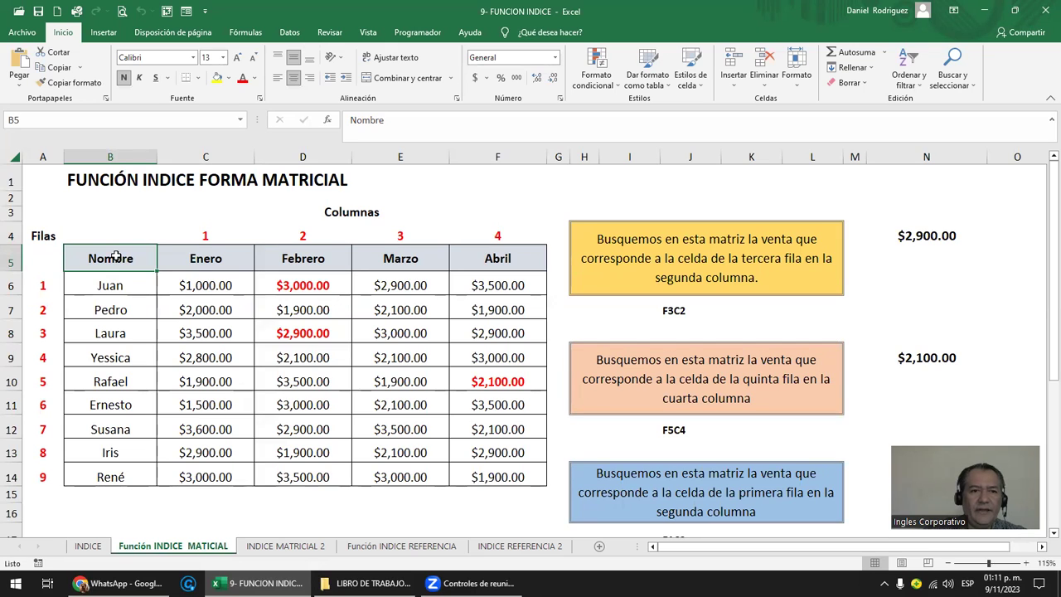
drag(155, 250, 491, 273)
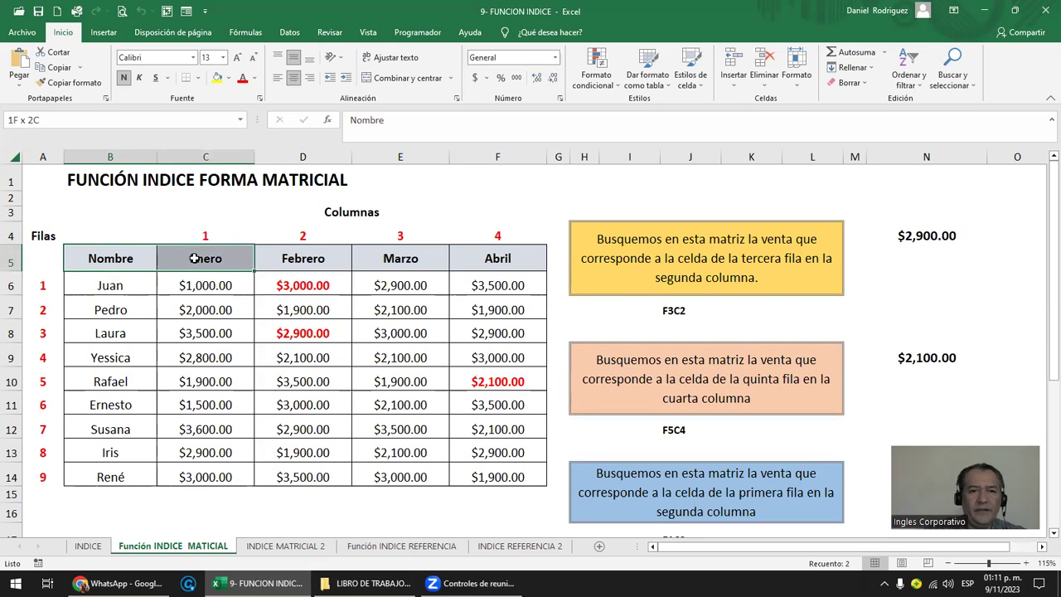
click(120, 260)
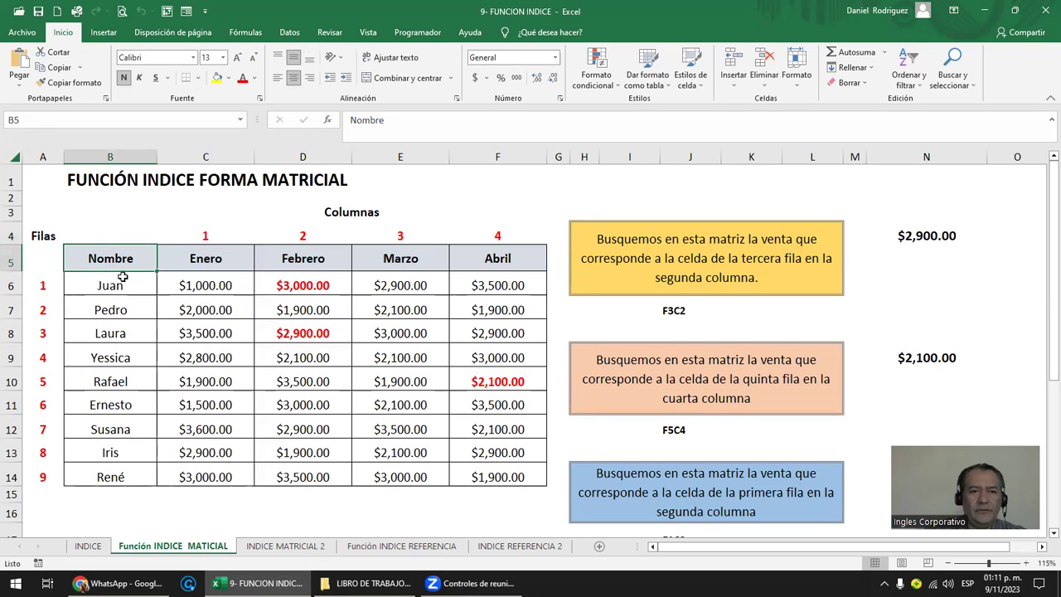
drag(120, 279, 115, 474)
Step: Point out the C5:F14 sales block and month headers, then pick names B6:B14 for a fill colour
click(232, 267)
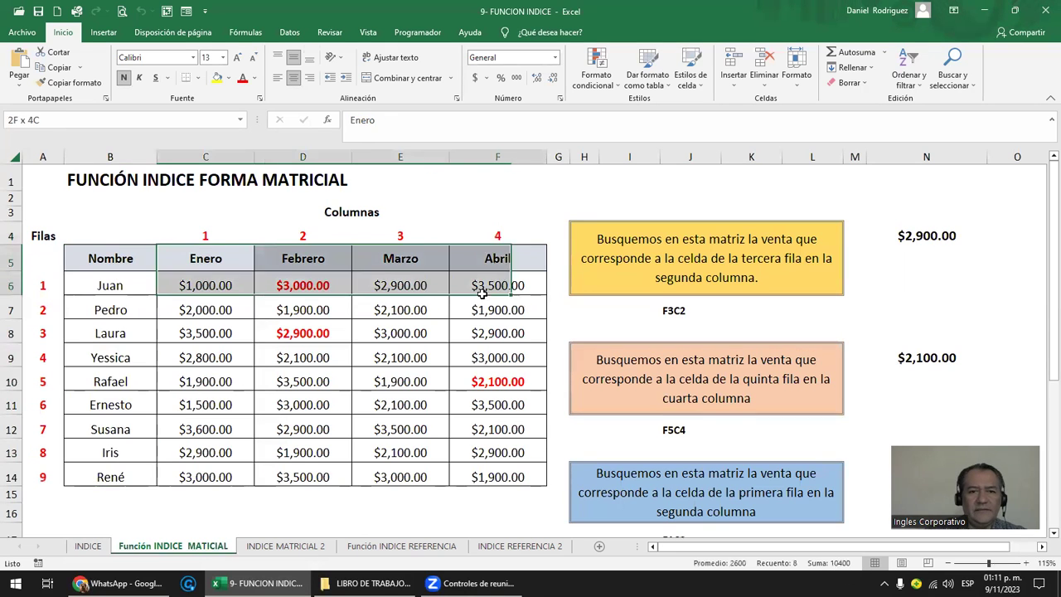
drag(232, 267, 518, 473)
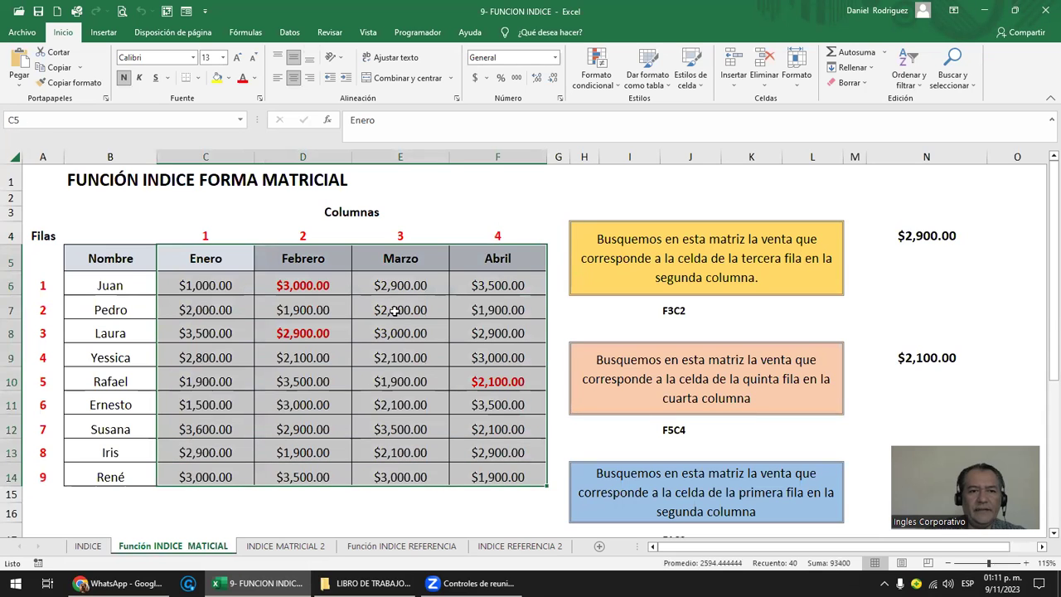
click(125, 259)
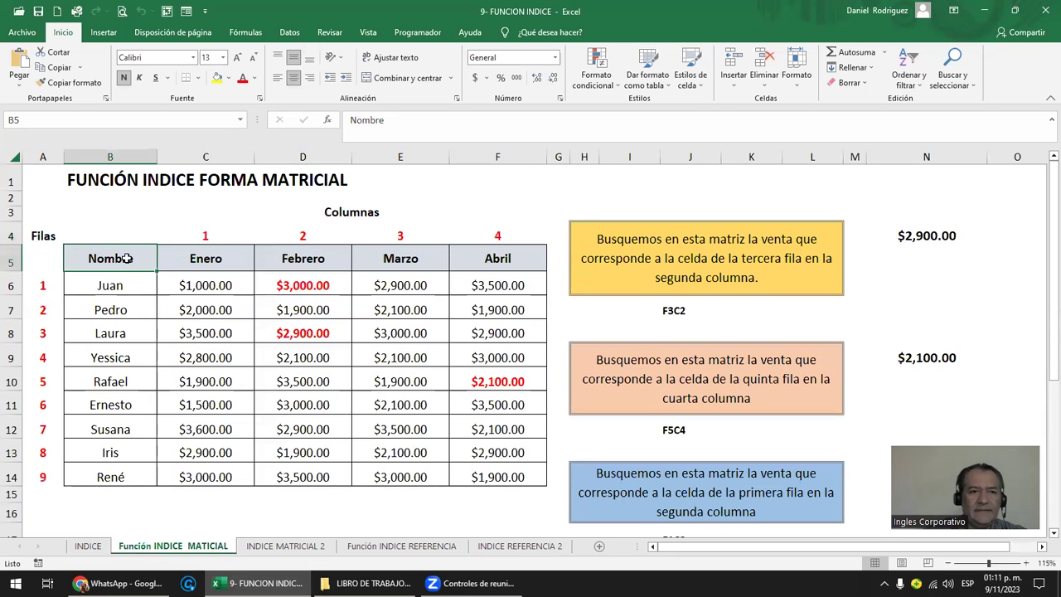
click(86, 282)
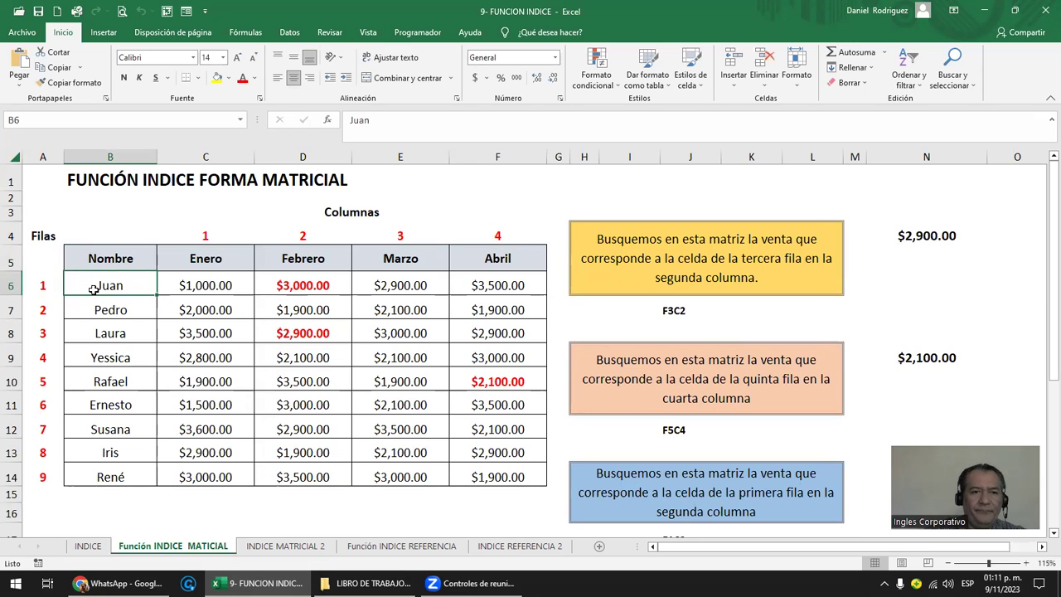
drag(208, 260, 464, 259)
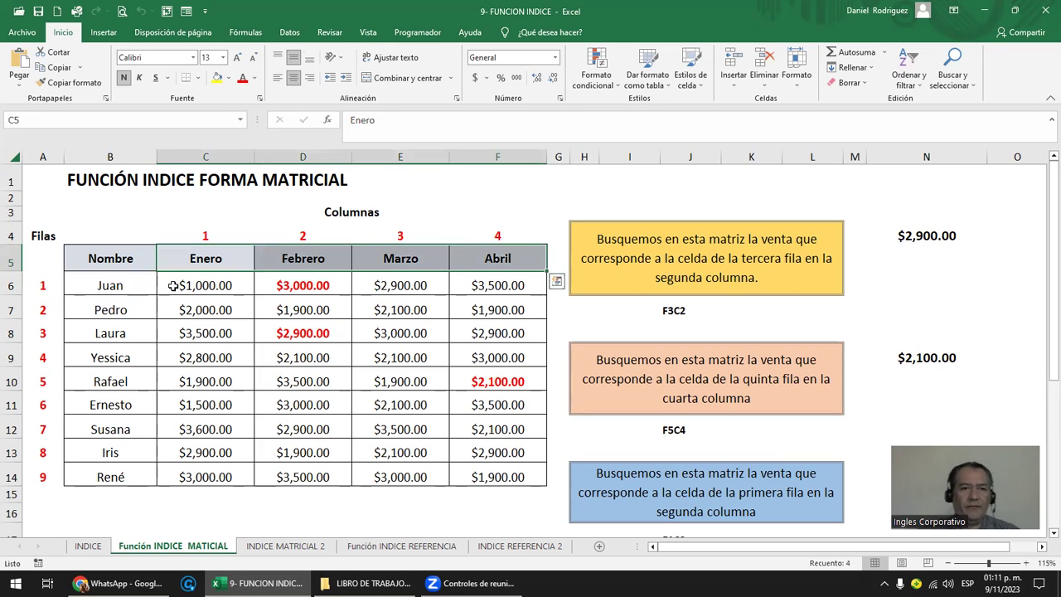
drag(129, 285, 114, 474)
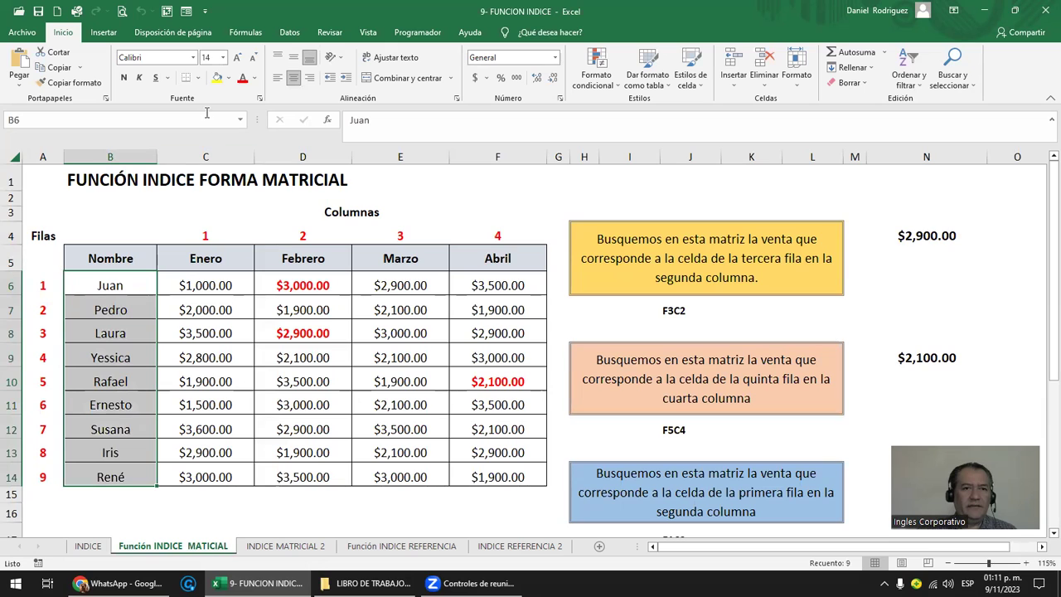
click(230, 79)
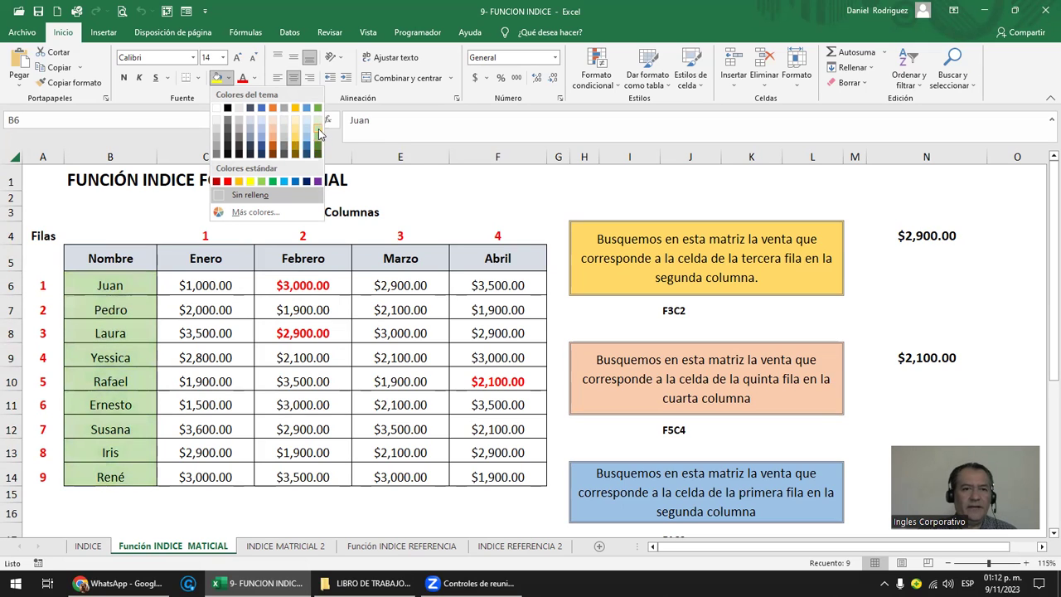
click(316, 141)
click(188, 269)
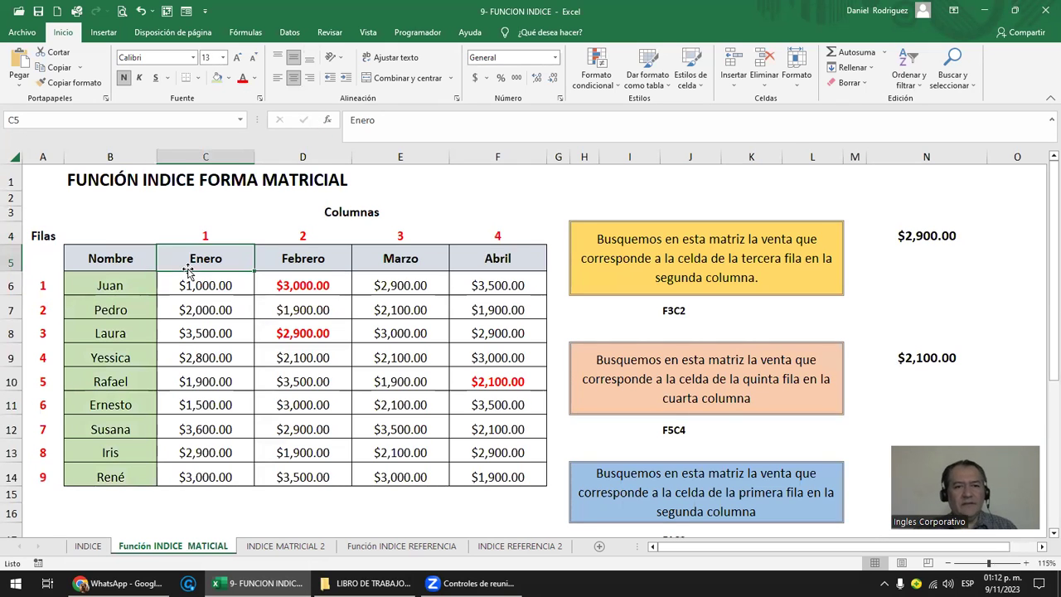
drag(109, 284, 109, 477)
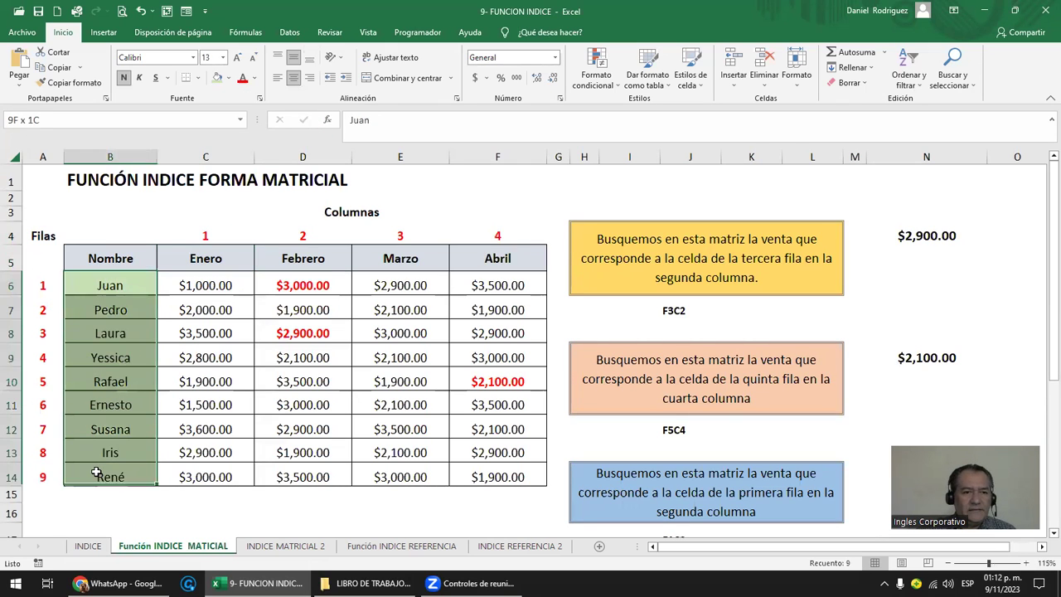
ctrl+drag(205, 263, 491, 259)
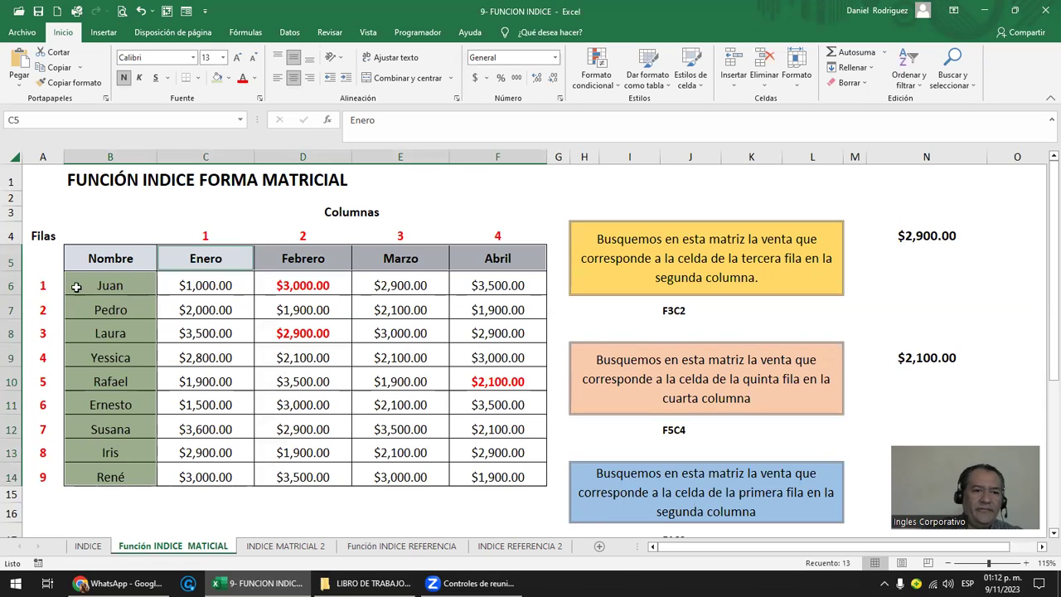
click(112, 263)
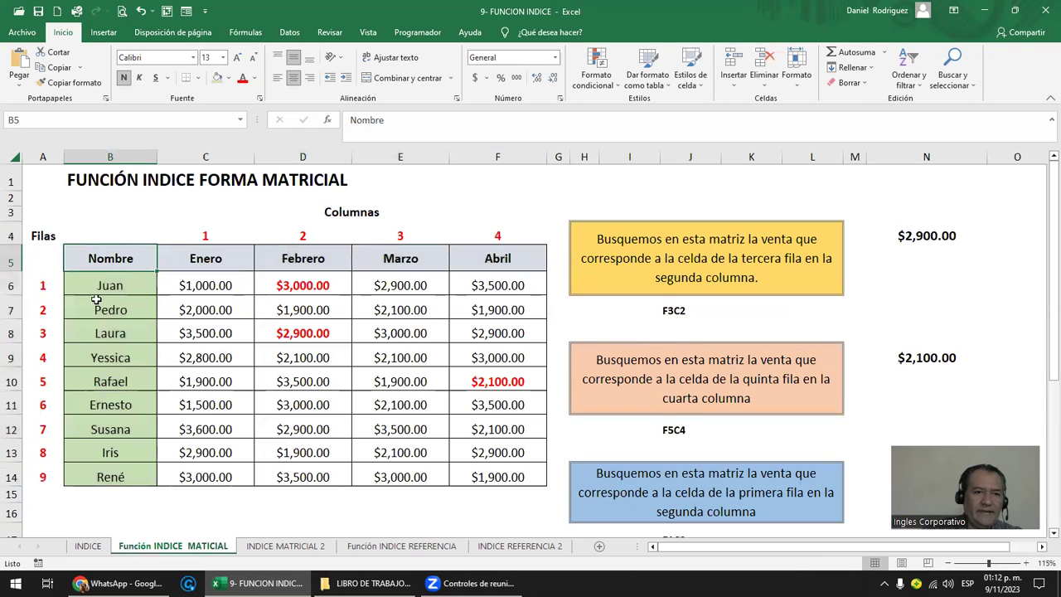
click(11, 285)
key(Down)
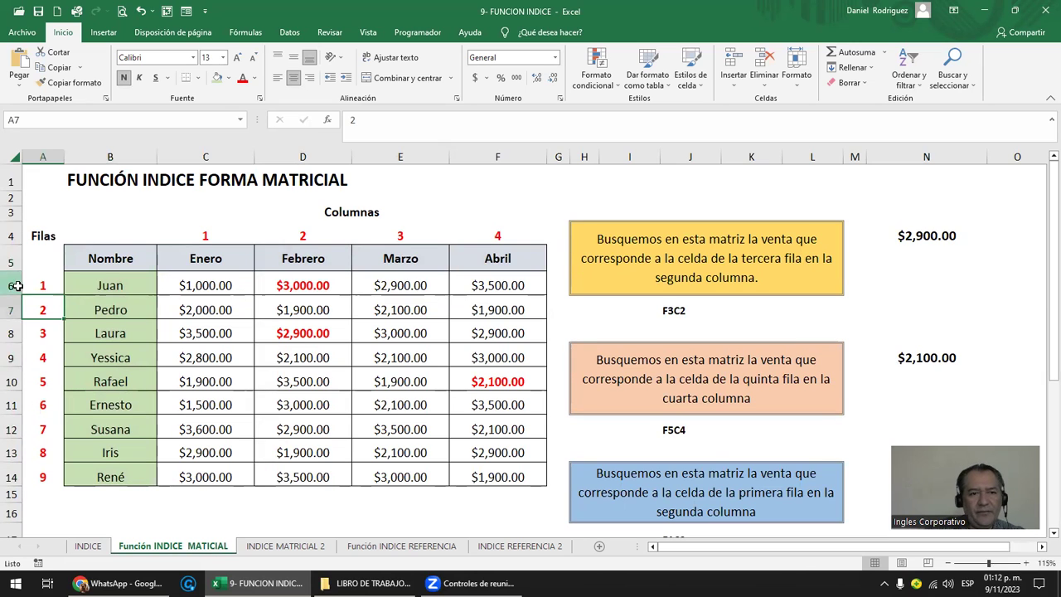
click(14, 285)
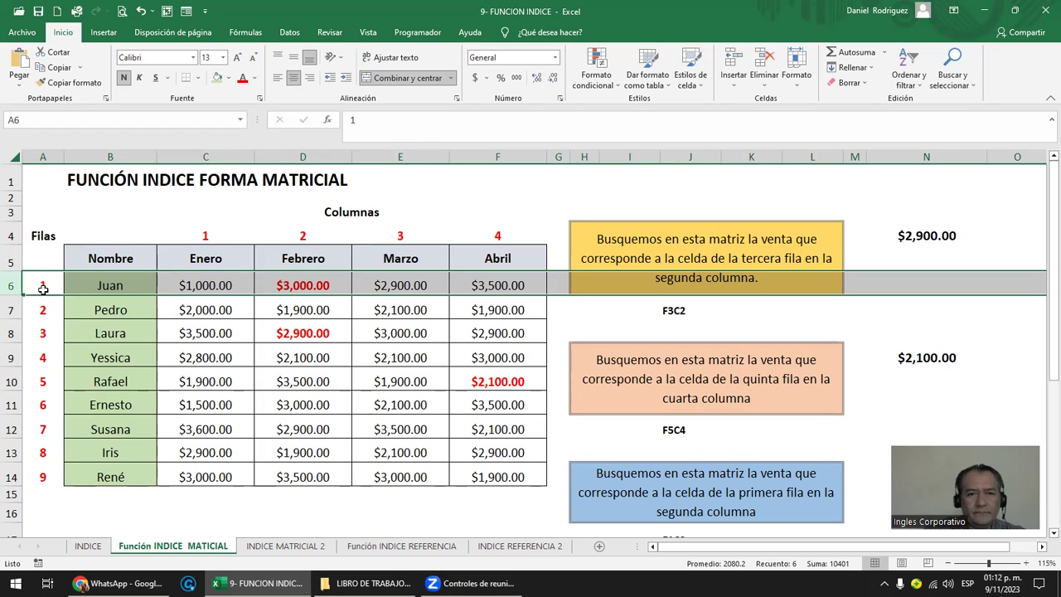
click(46, 282)
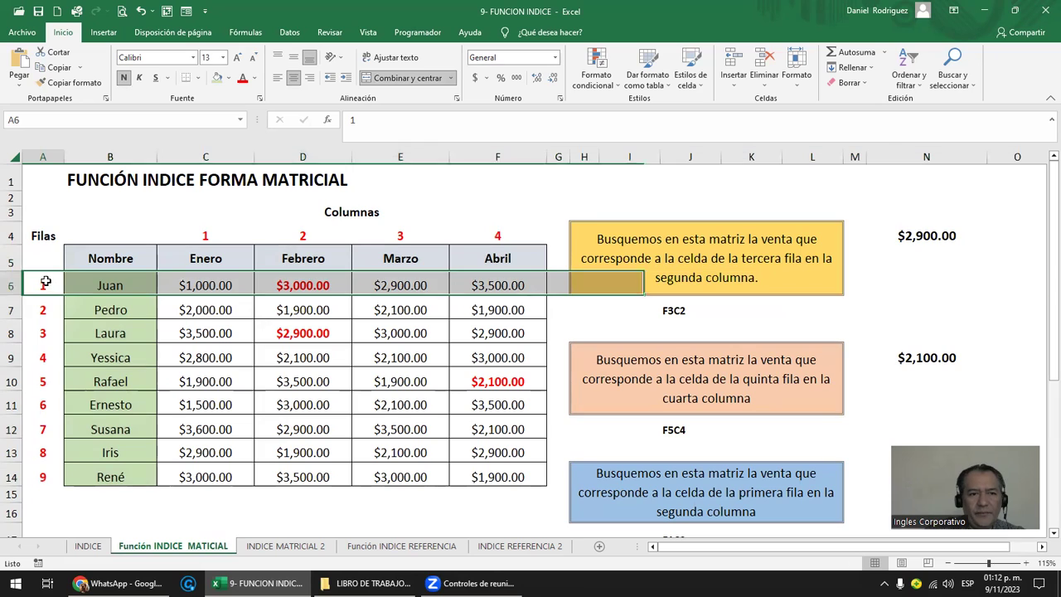
drag(46, 282, 57, 473)
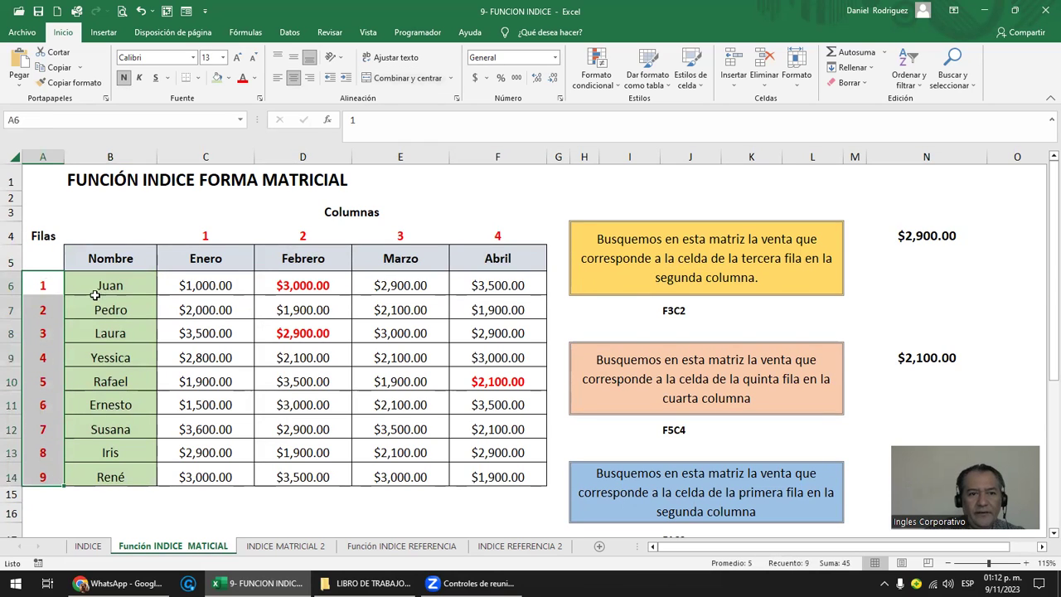
click(10, 284)
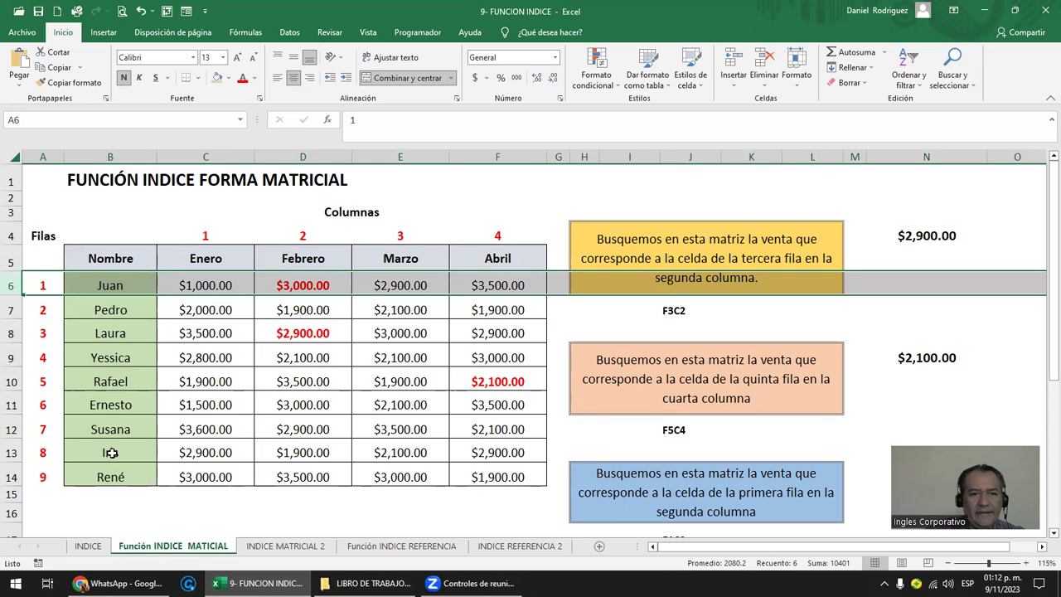
click(11, 452)
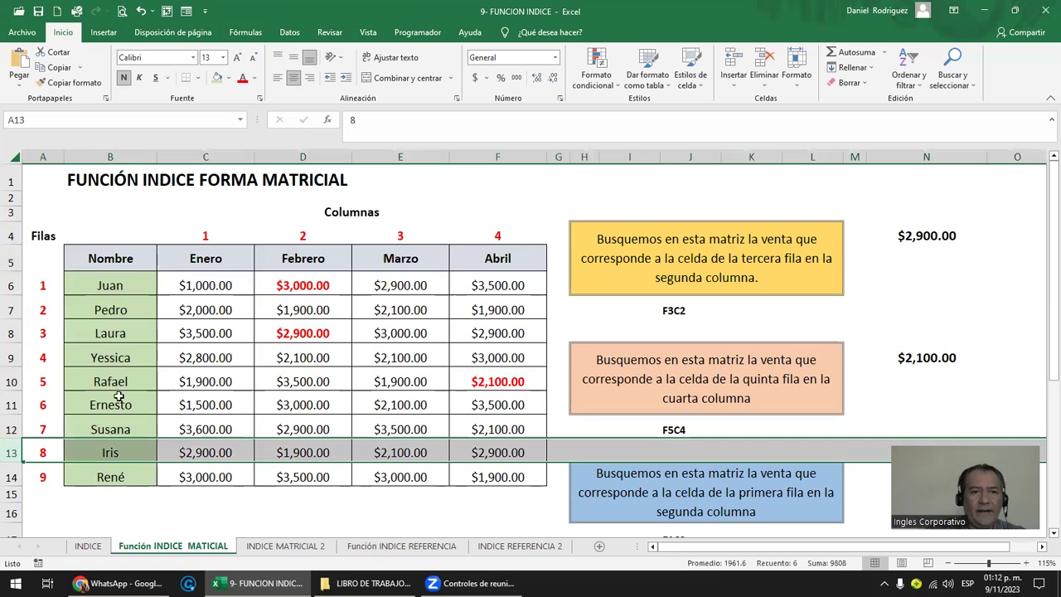
click(110, 283)
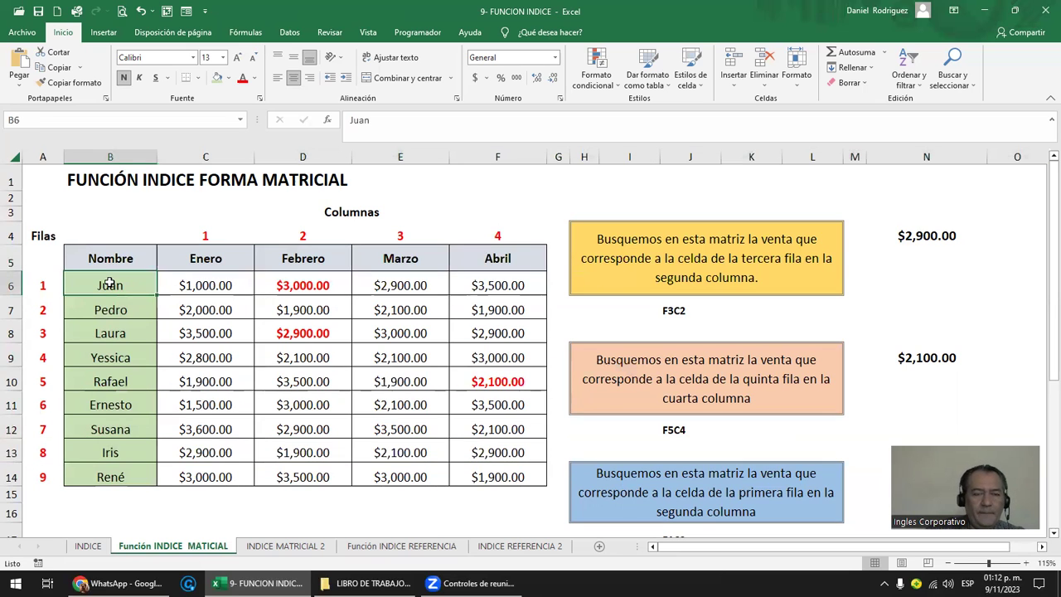
drag(109, 283, 125, 468)
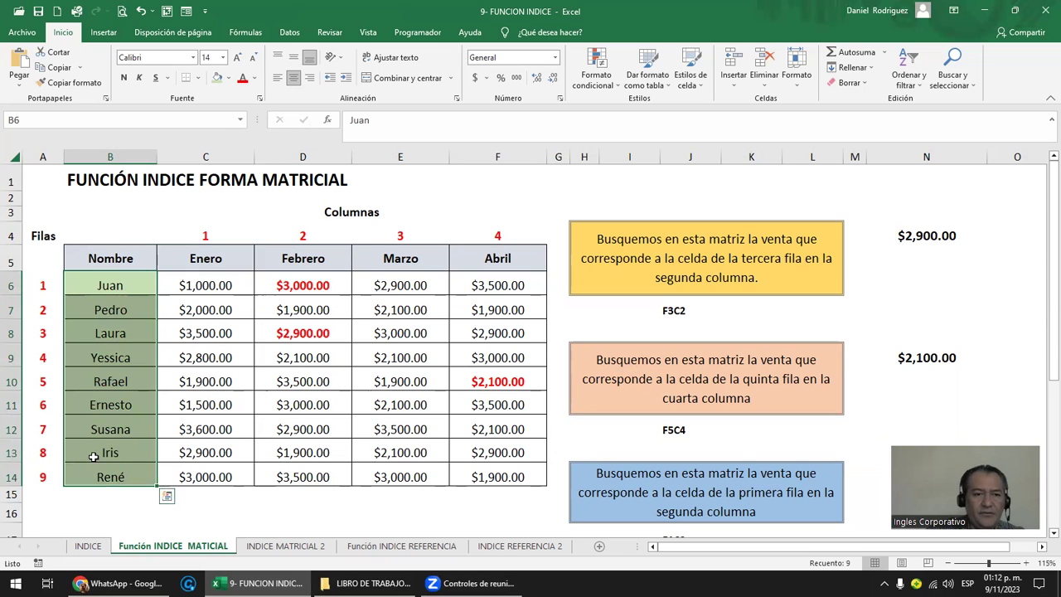
click(97, 454)
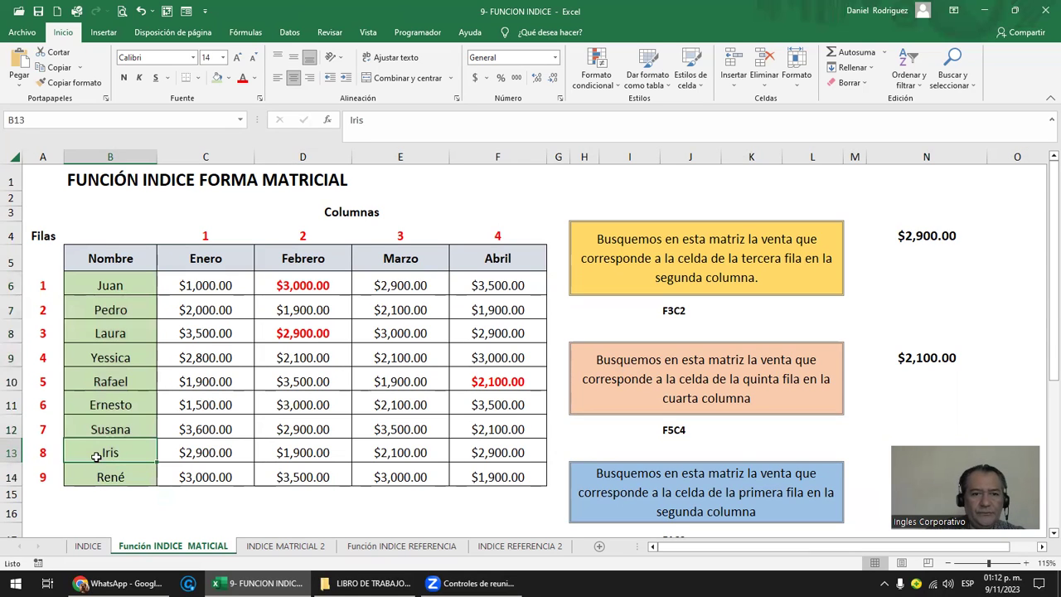
click(230, 261)
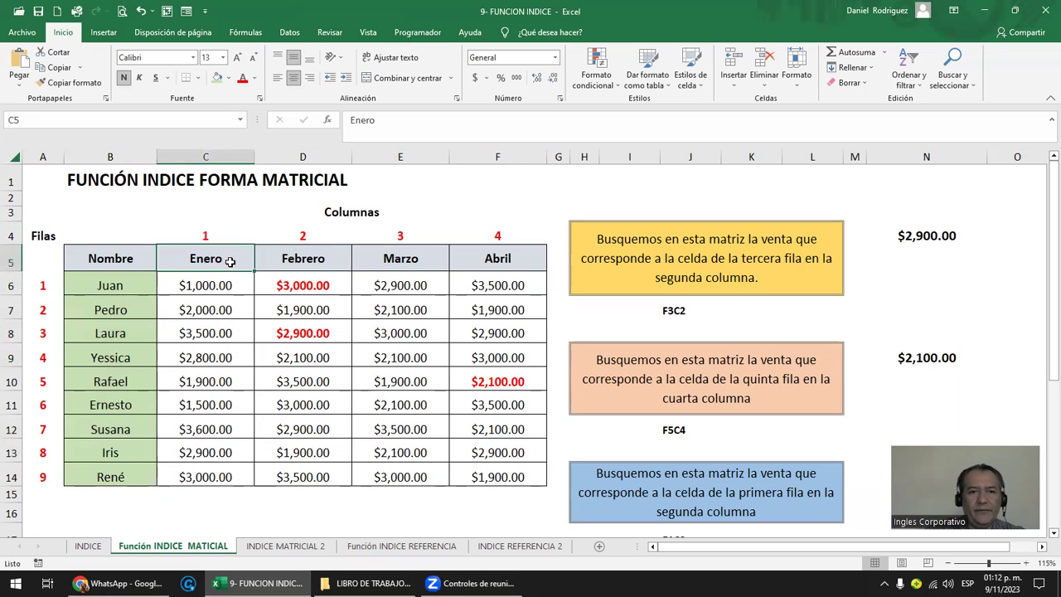
click(212, 156)
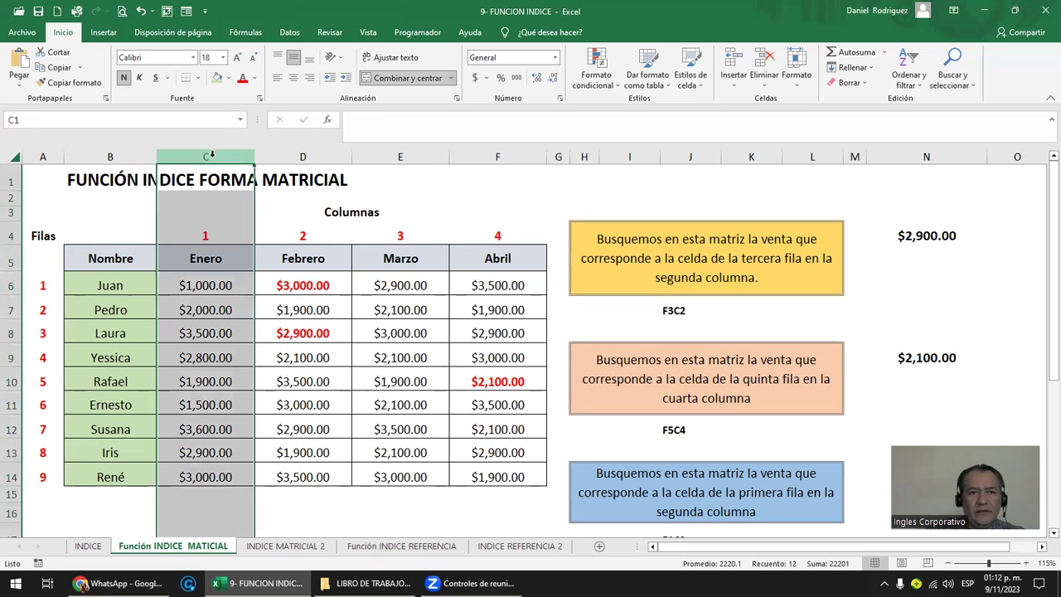
click(93, 157)
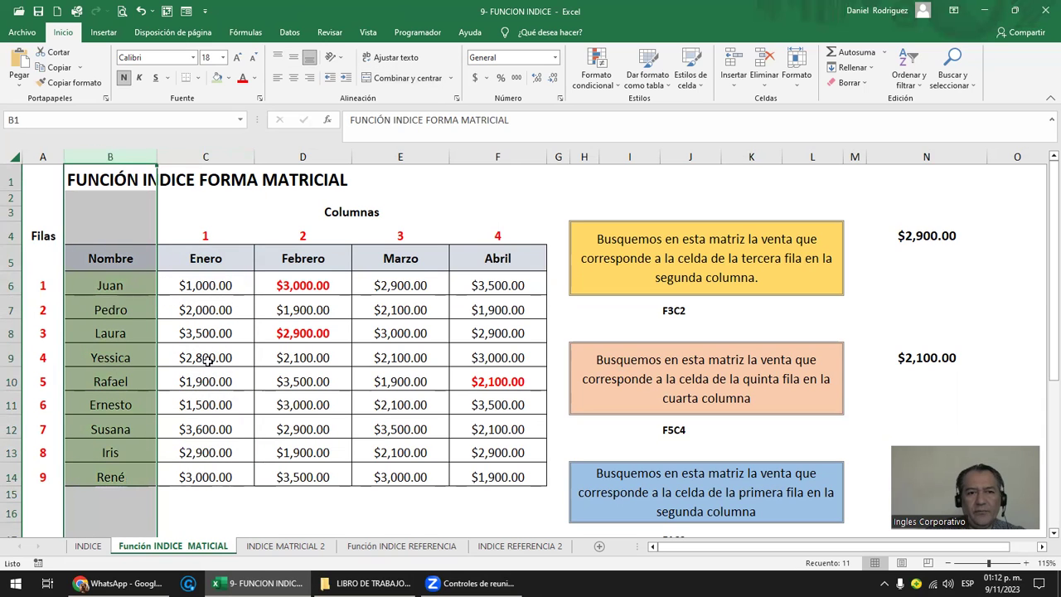
click(218, 156)
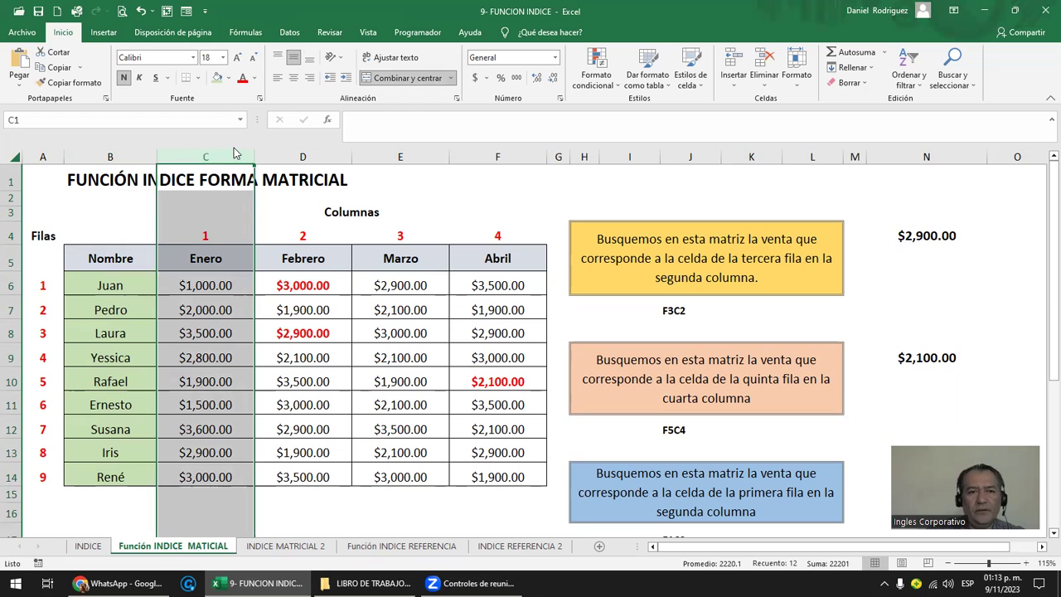
click(504, 267)
mouse_move(199, 286)
mouse_down()
mouse_move(249, 327)
mouse_move(496, 469)
mouse_up()
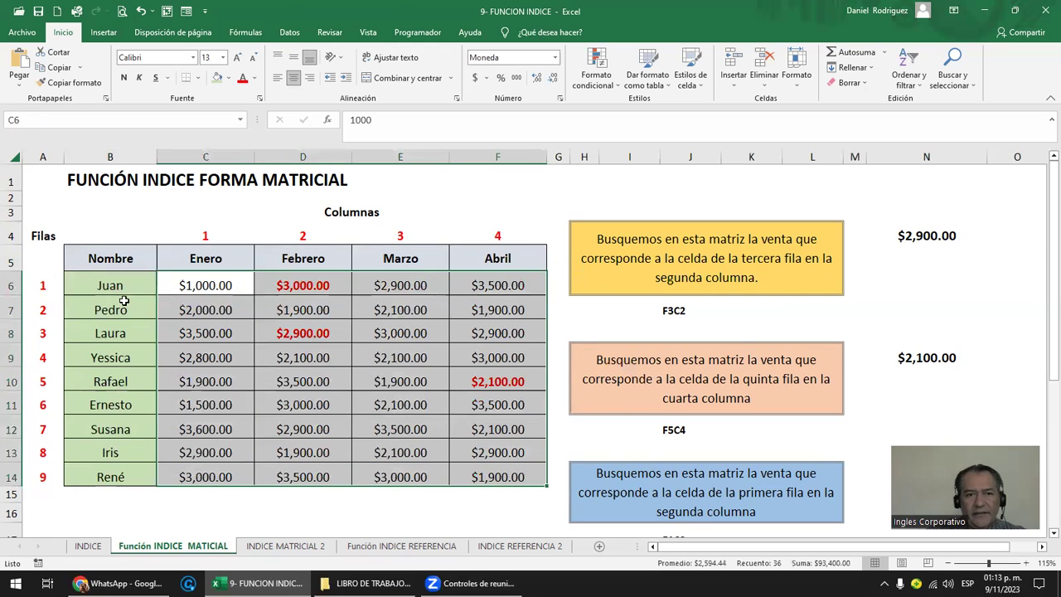
drag(189, 287, 486, 471)
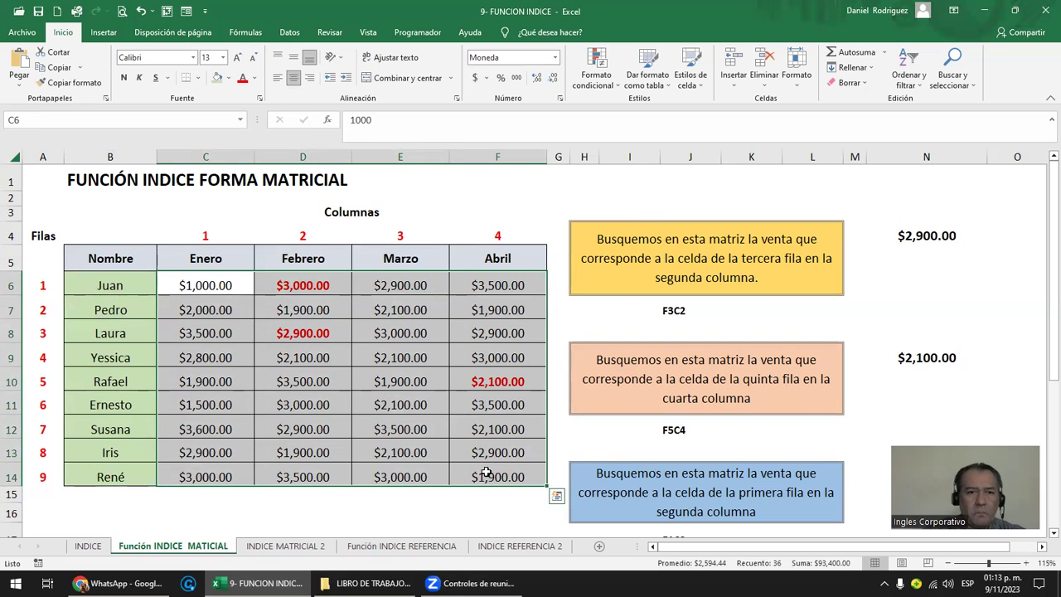
click(452, 201)
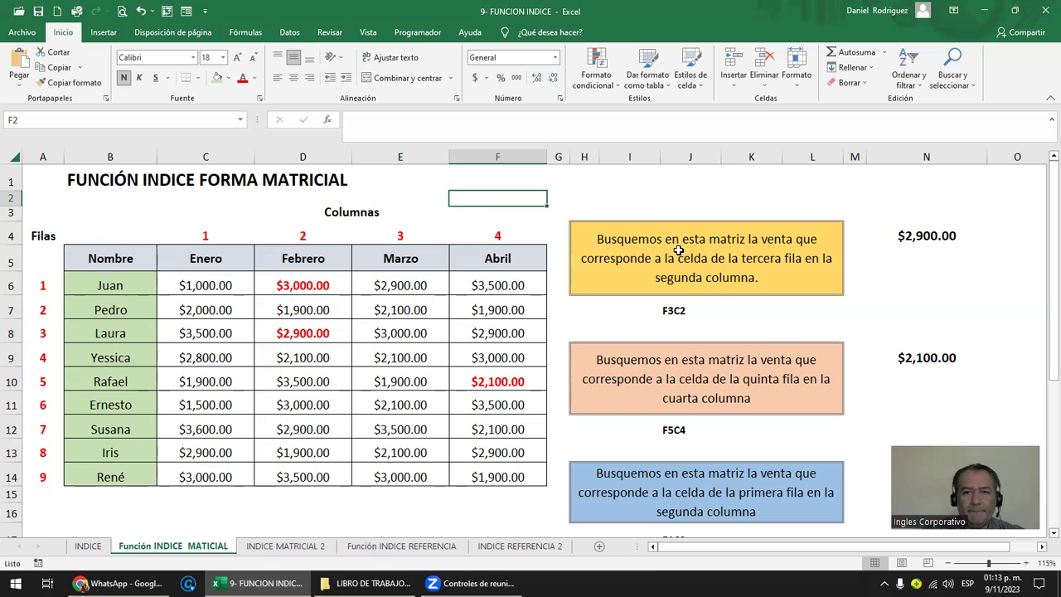
click(630, 253)
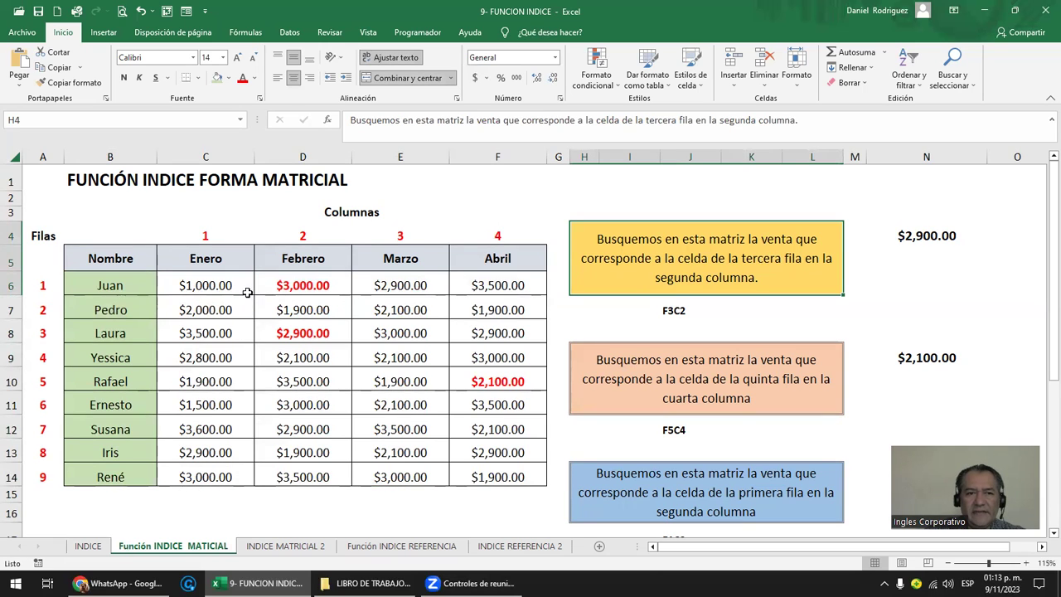
click(109, 285)
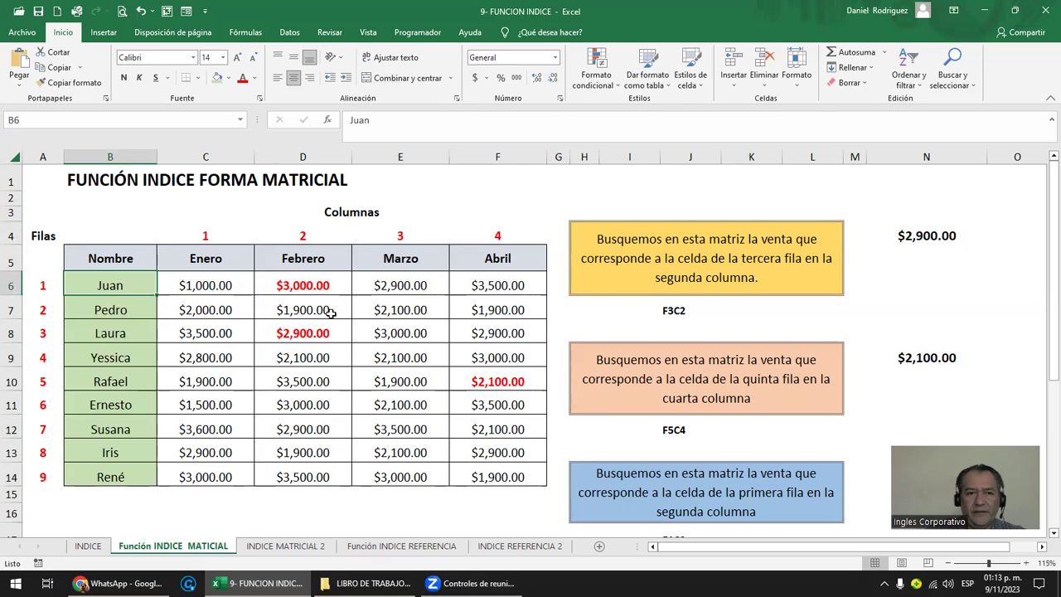
key(Down)
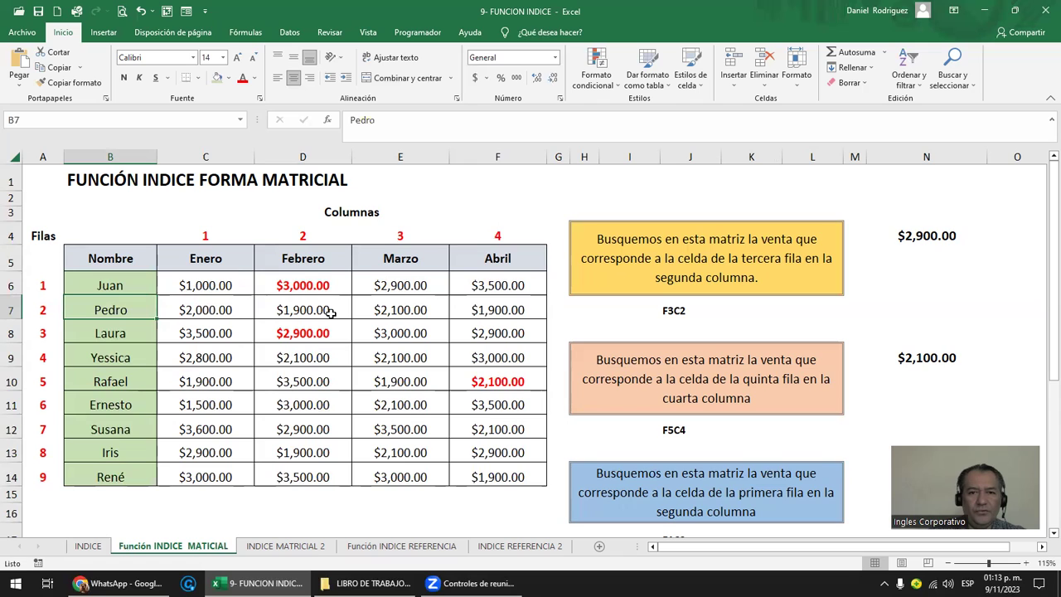
key(Down)
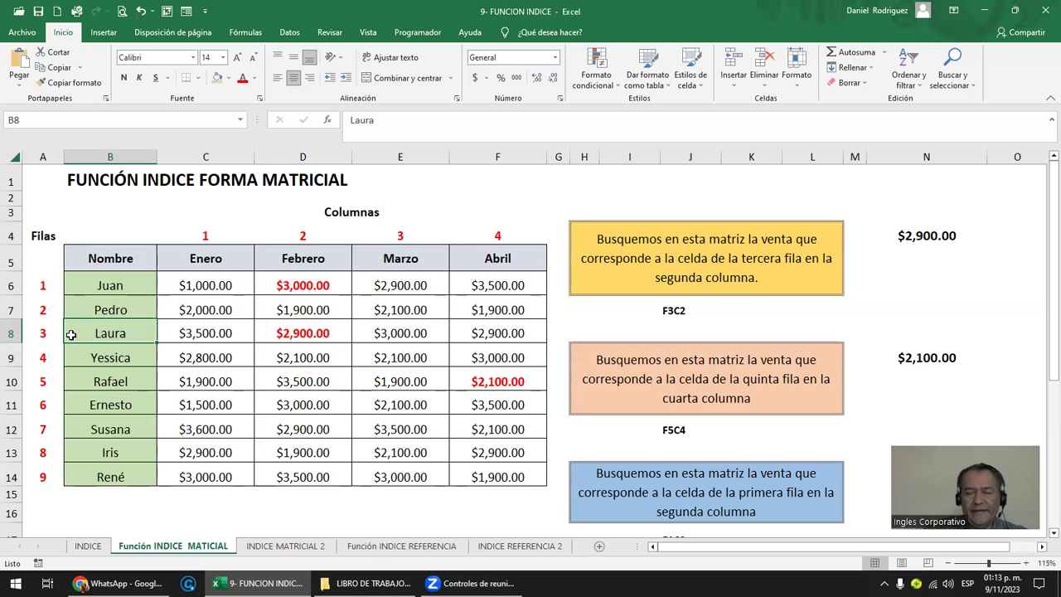
click(10, 333)
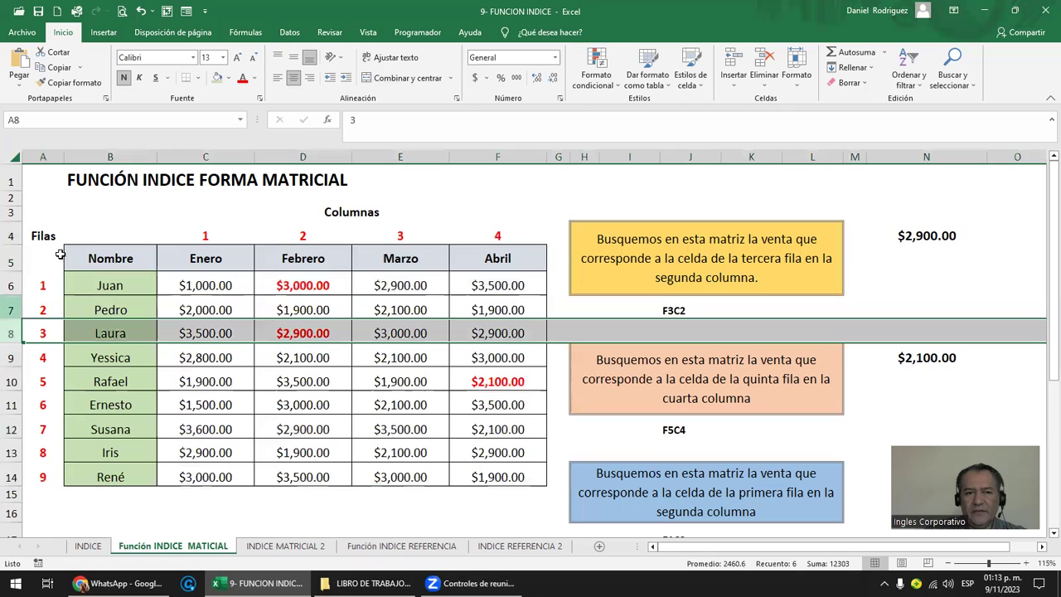
click(50, 332)
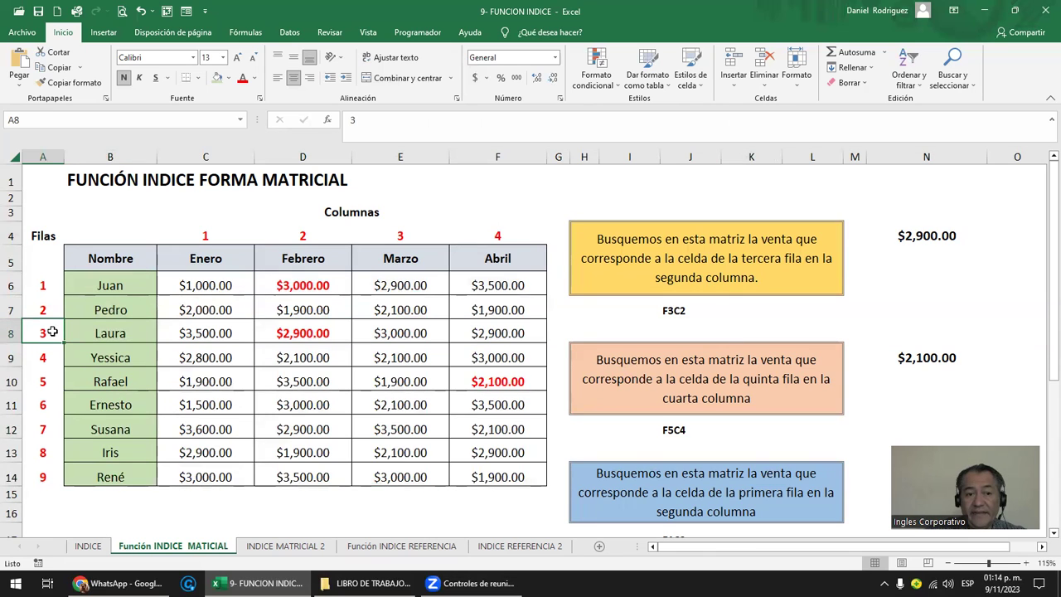
drag(51, 332, 91, 333)
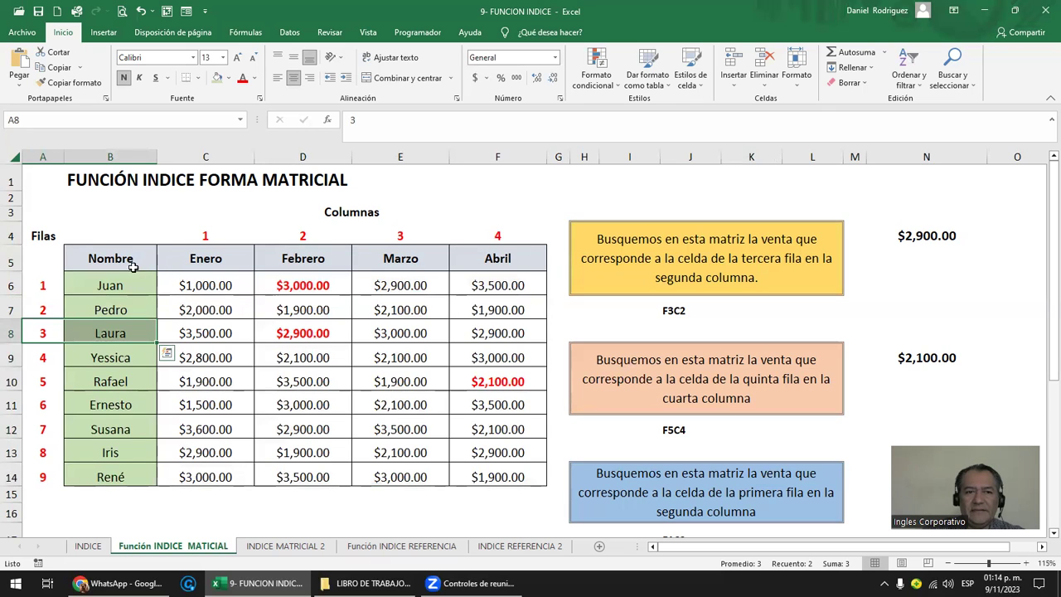
click(196, 285)
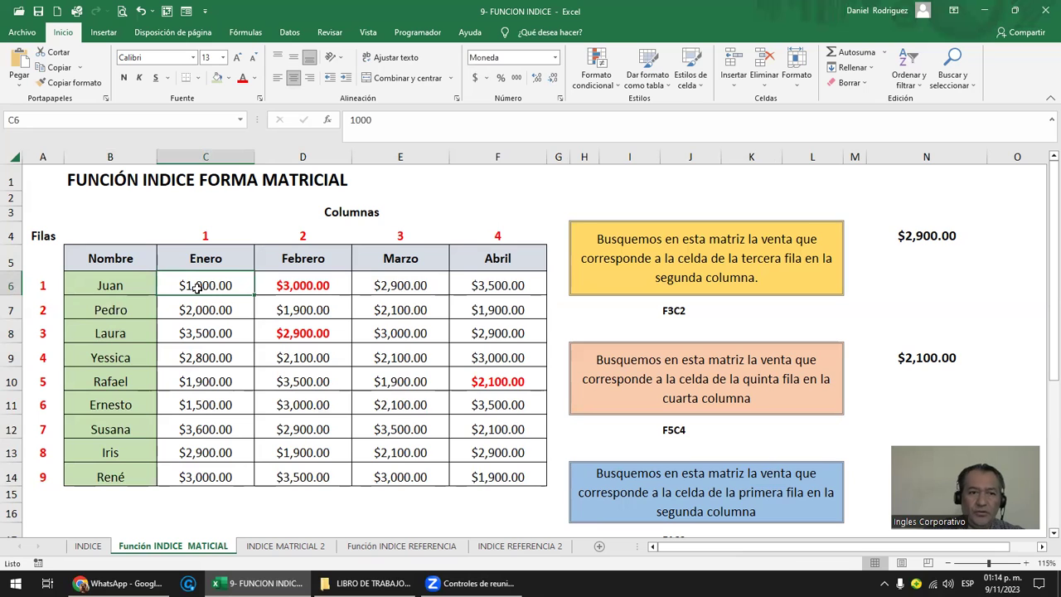
mouse_move(89, 285)
mouse_down()
mouse_move(271, 306)
mouse_move(491, 488)
mouse_up()
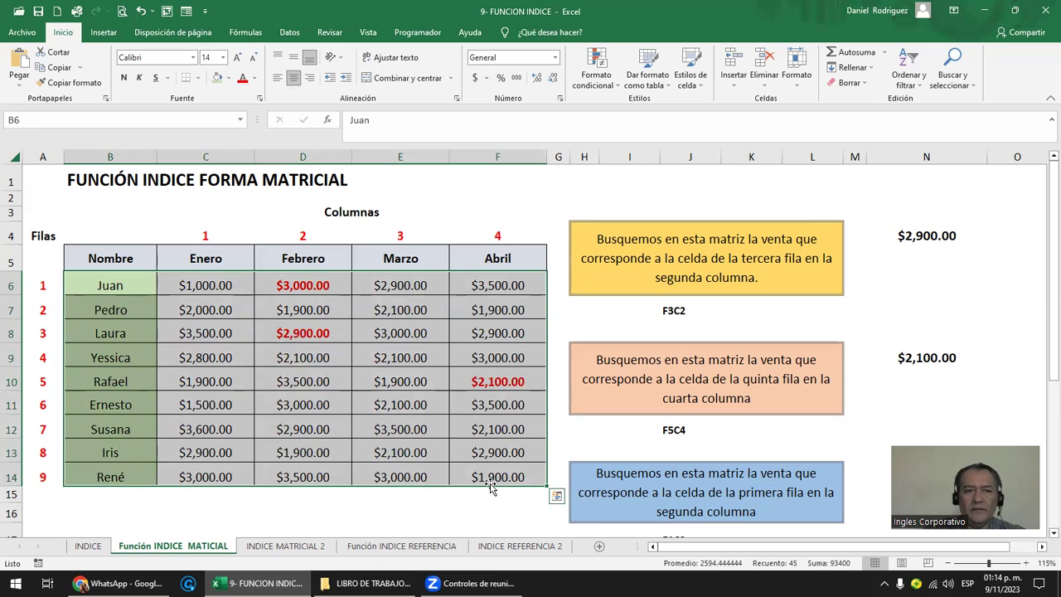
click(146, 287)
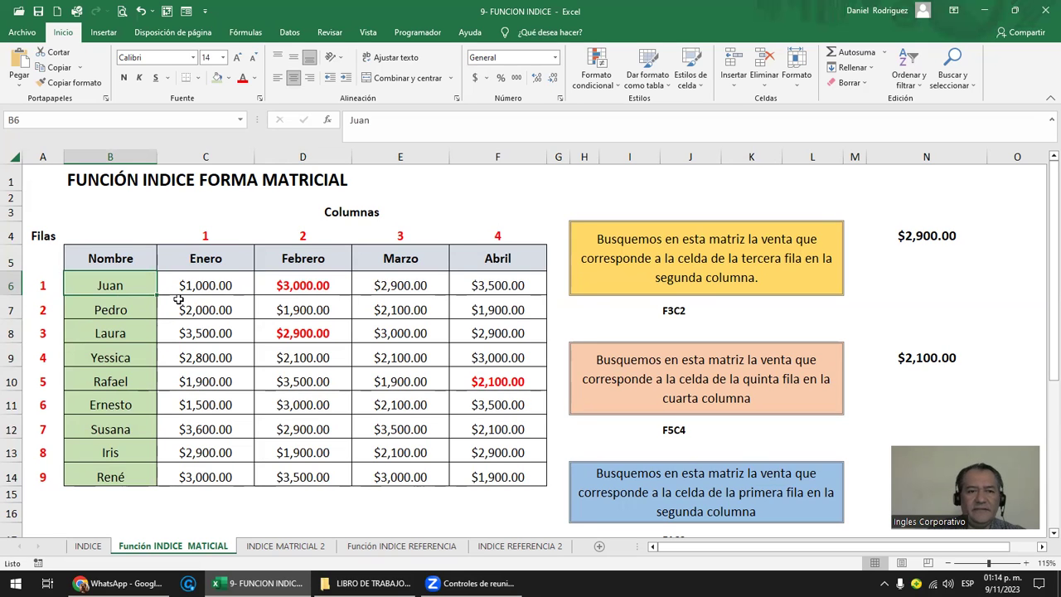
key(Down)
key(Down)
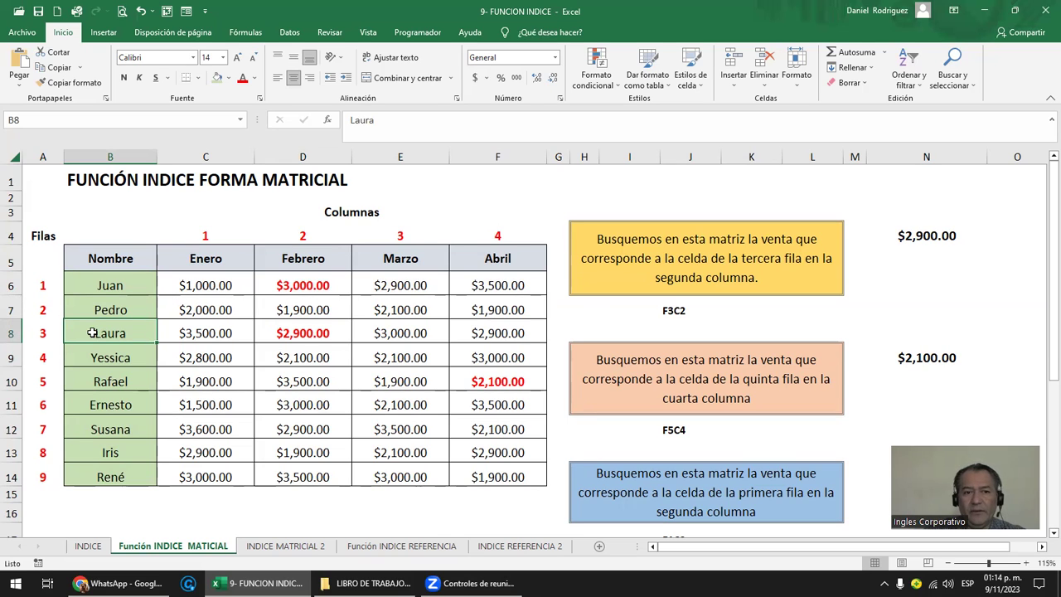
click(10, 331)
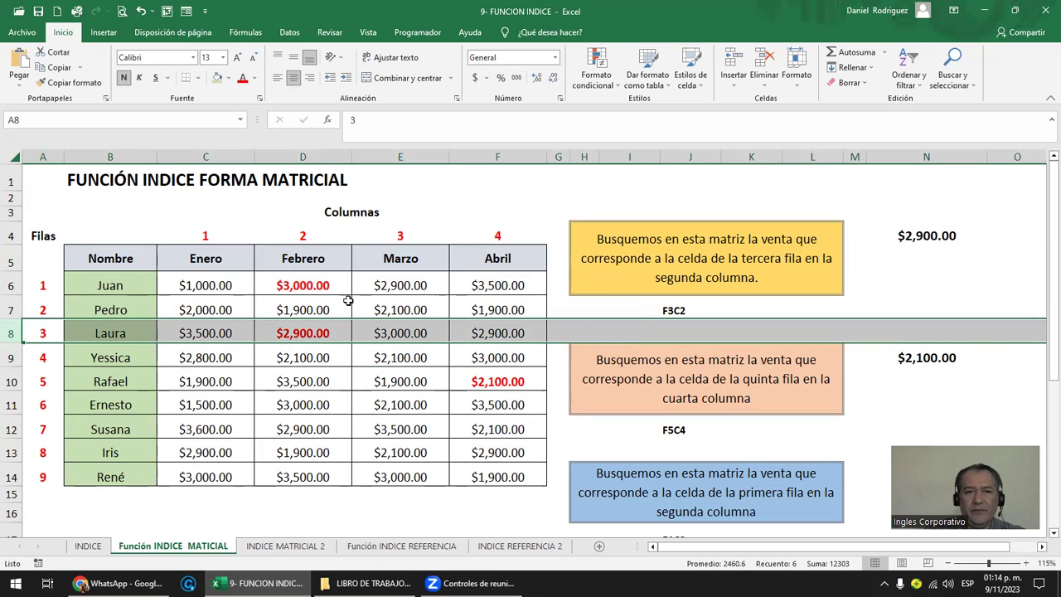
click(115, 333)
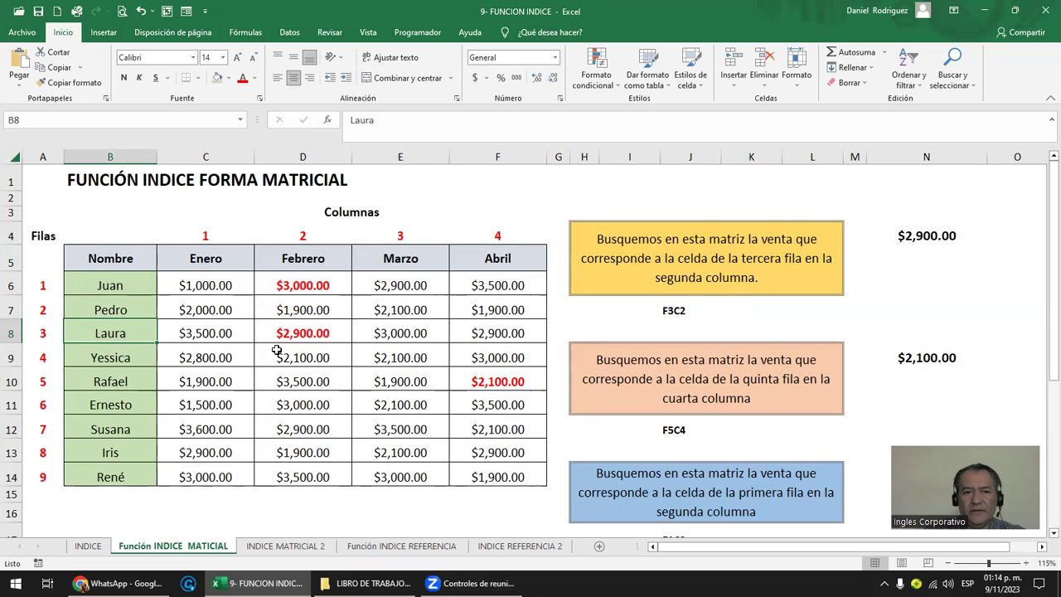
click(204, 332)
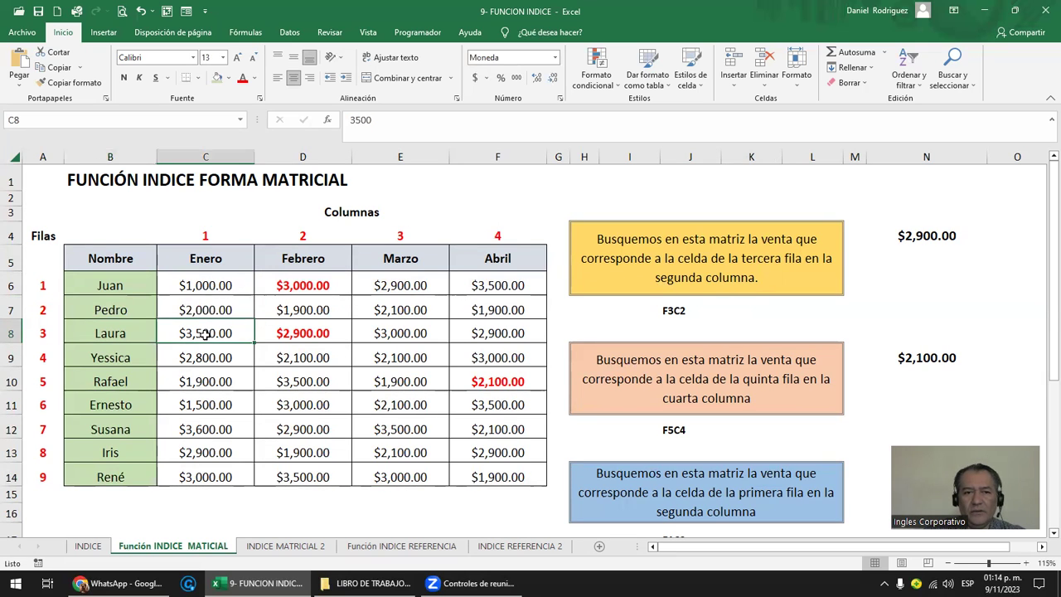
click(305, 333)
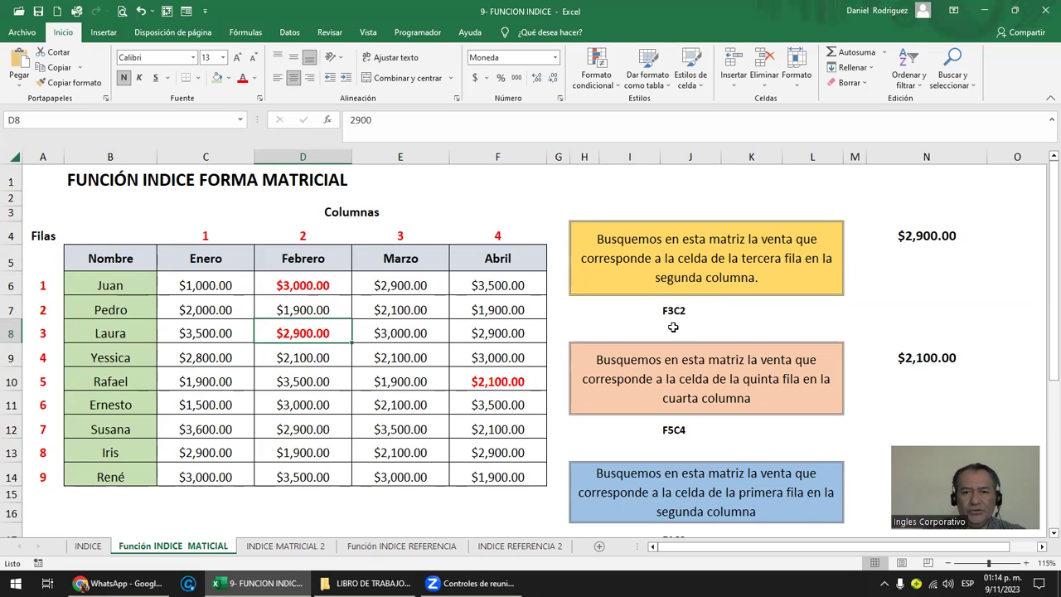
click(677, 318)
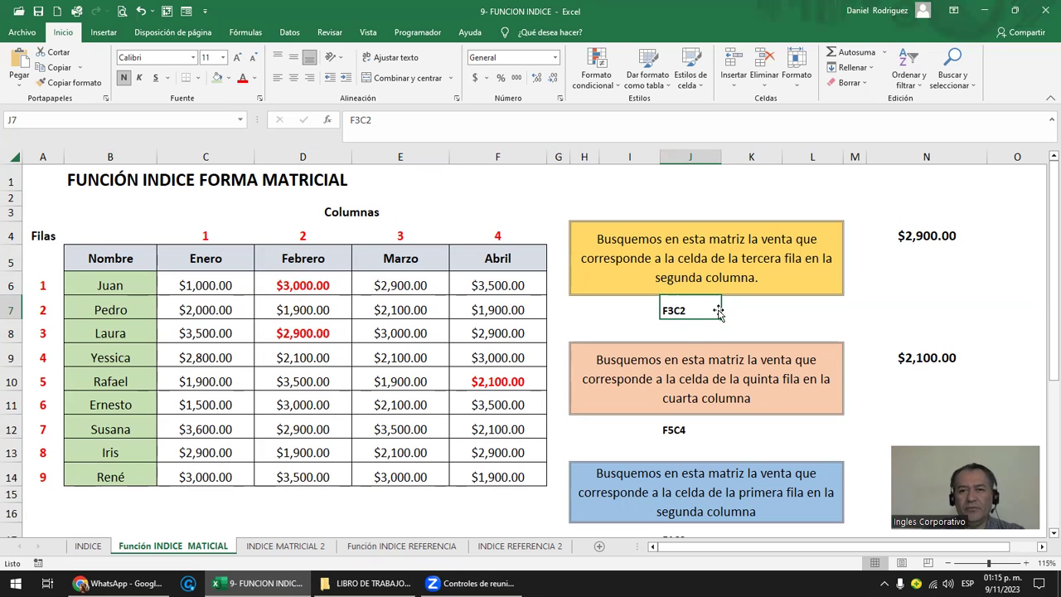
mouse_move(104, 265)
mouse_down()
mouse_move(522, 468)
mouse_move(517, 477)
mouse_up()
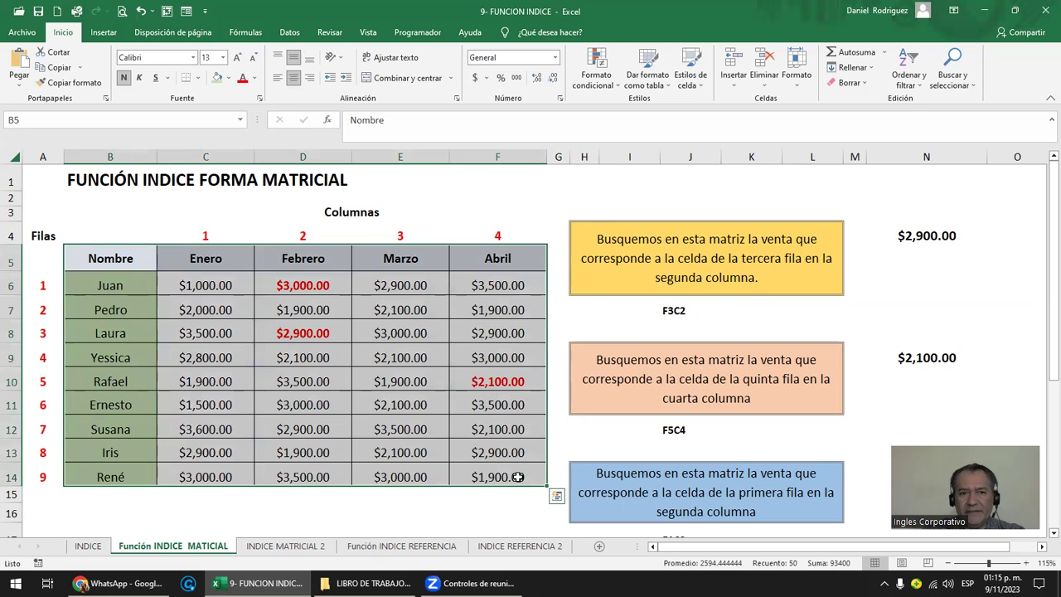
click(10, 260)
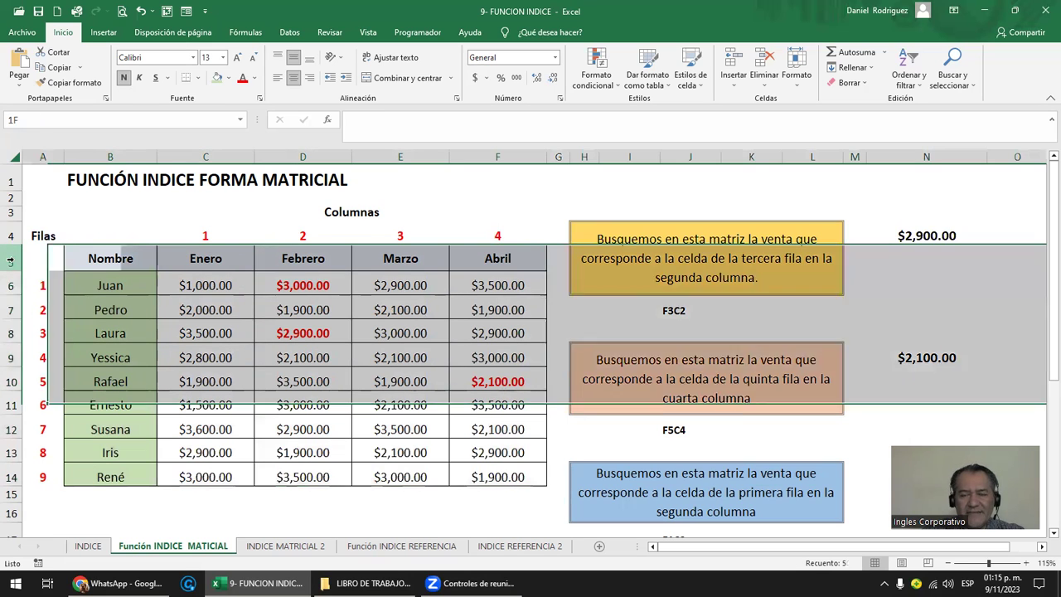
drag(10, 260, 10, 262)
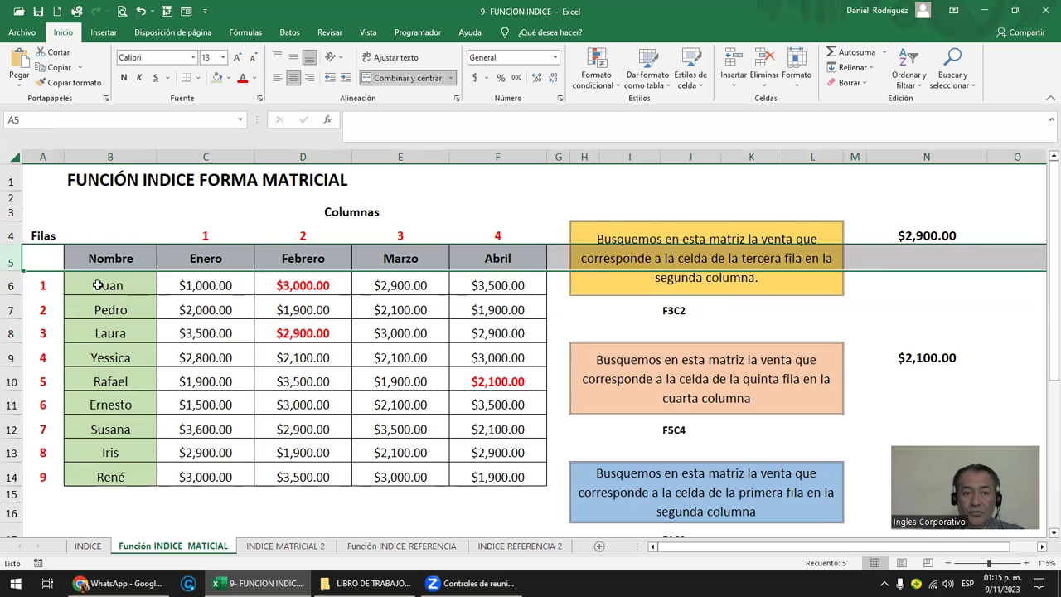
drag(97, 285, 464, 477)
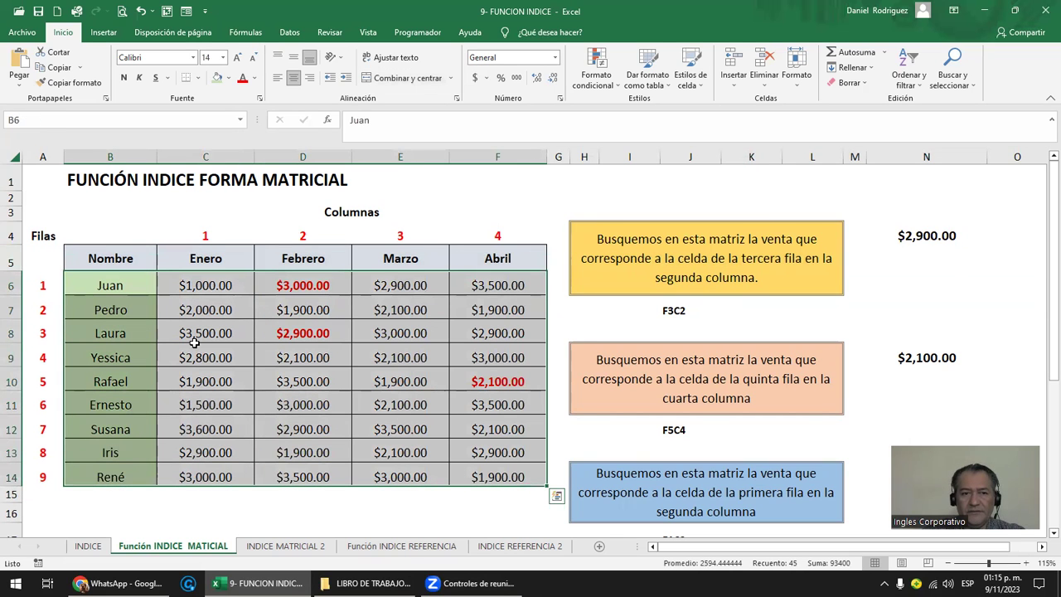
click(668, 310)
click(630, 238)
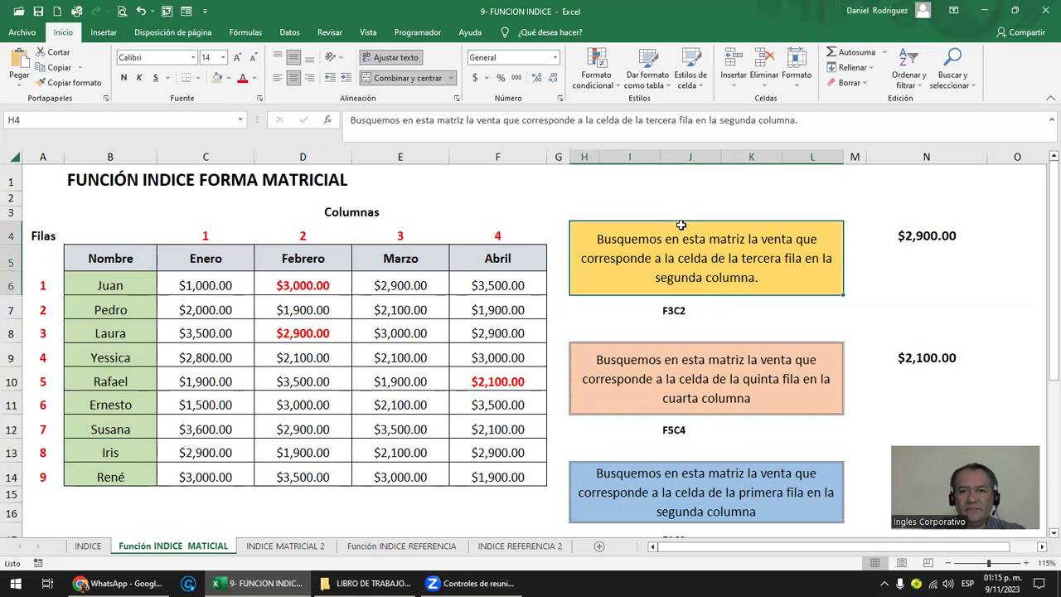
click(673, 309)
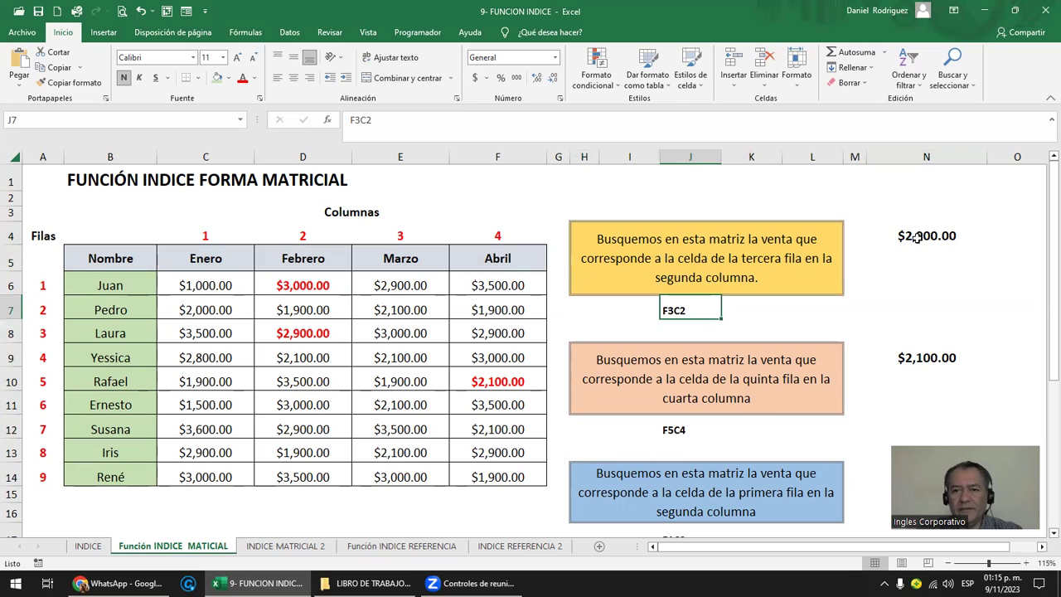
Step: Inspect the N4 INDICE formula, then delete the answers in N4 and N14
click(943, 237)
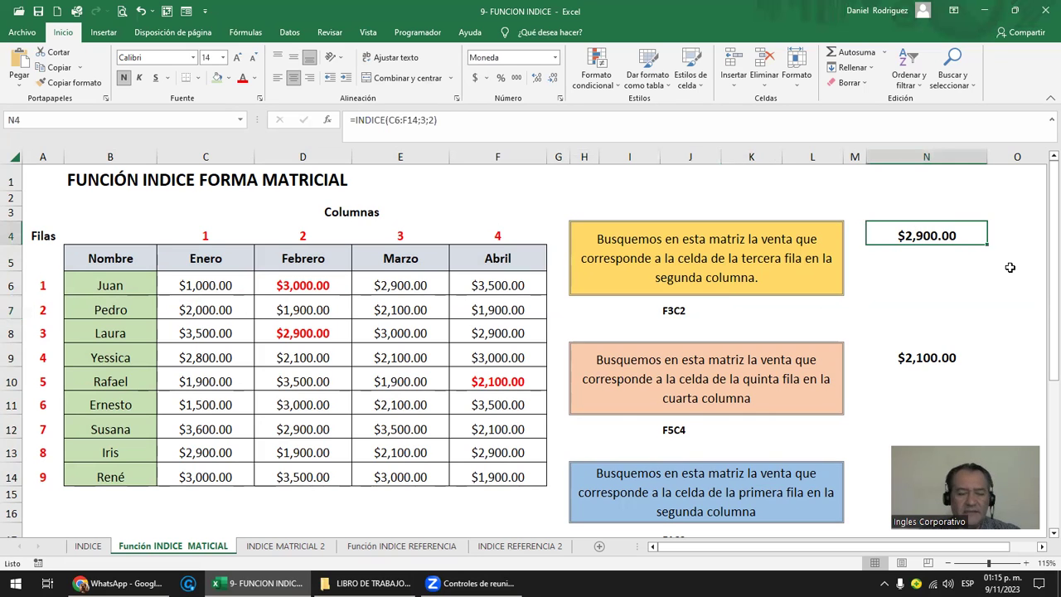
key(F2)
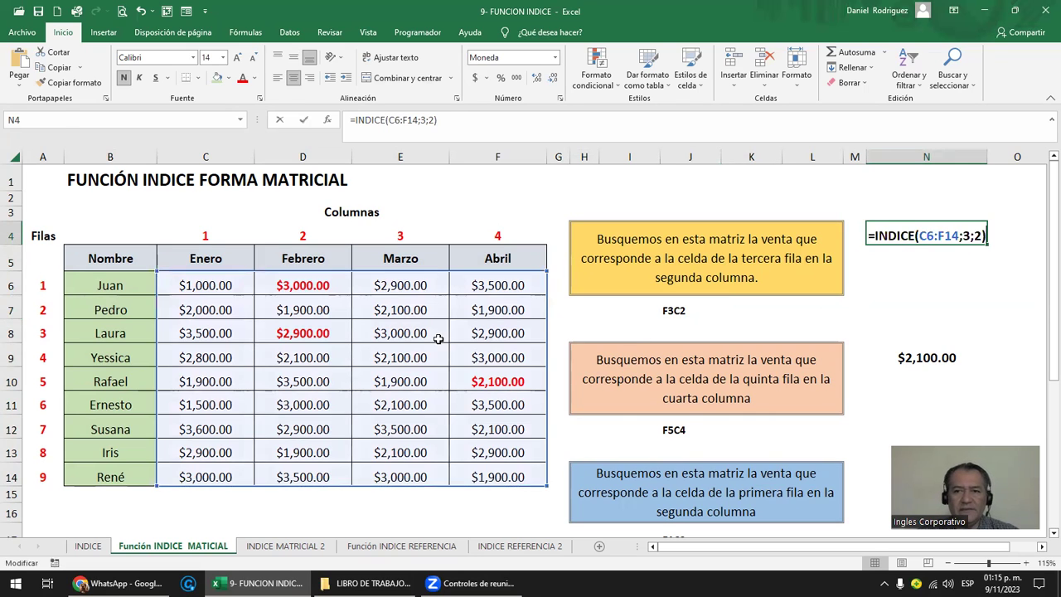
key(Escape)
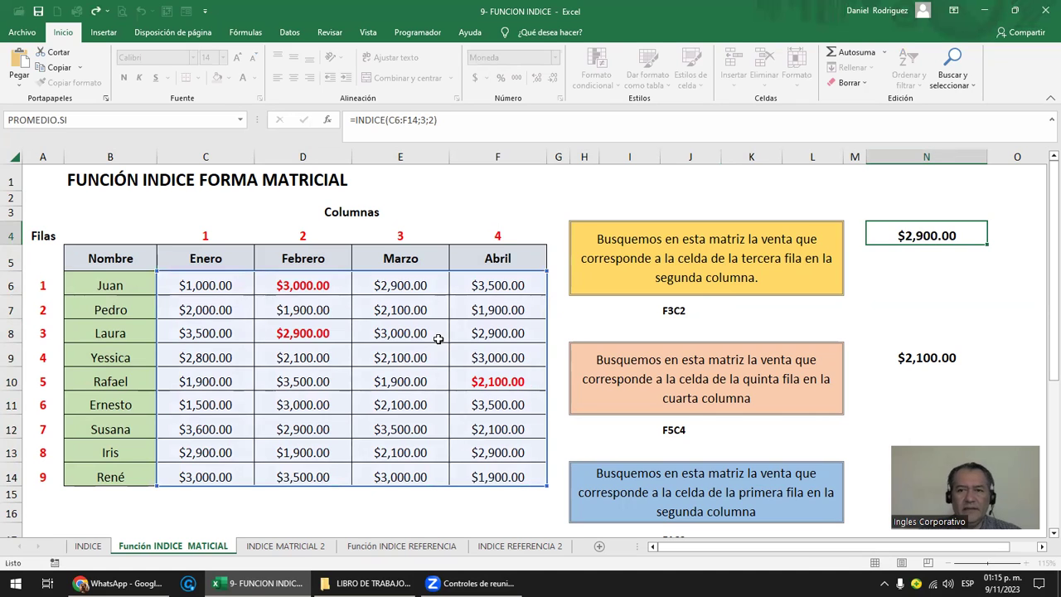
key(Delete)
key(Down)
key(Down)
key(Down)
key(Down)
key(Down)
key(Down)
key(Down)
key(Down)
key(Down)
key(Down)
key(Up)
key(Up)
key(Up)
key(Up)
key(Up)
key(Up)
key(Up)
key(Delete)
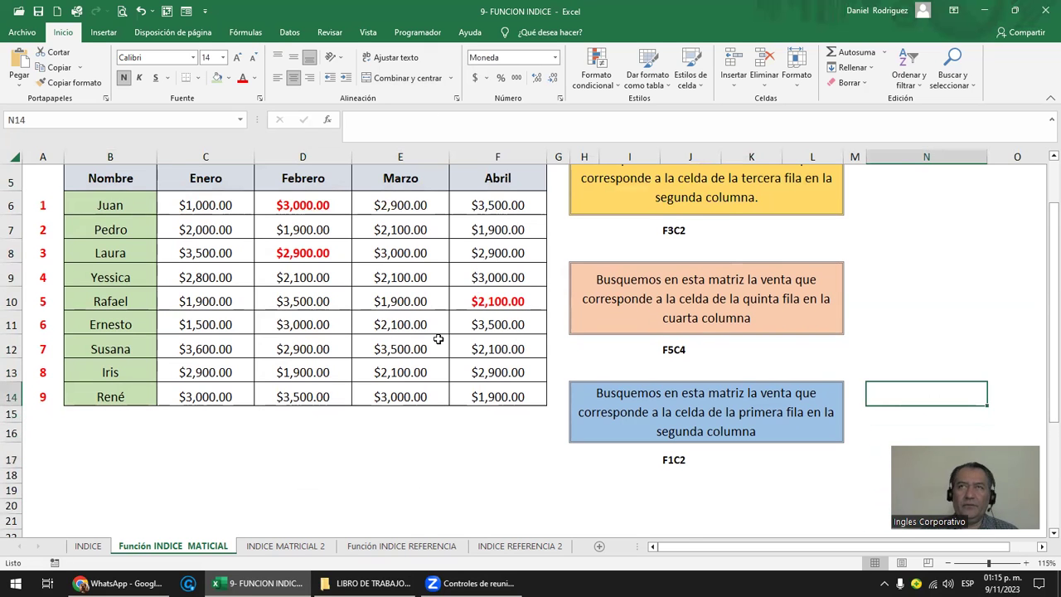
scroll(439, 339, up, 1)
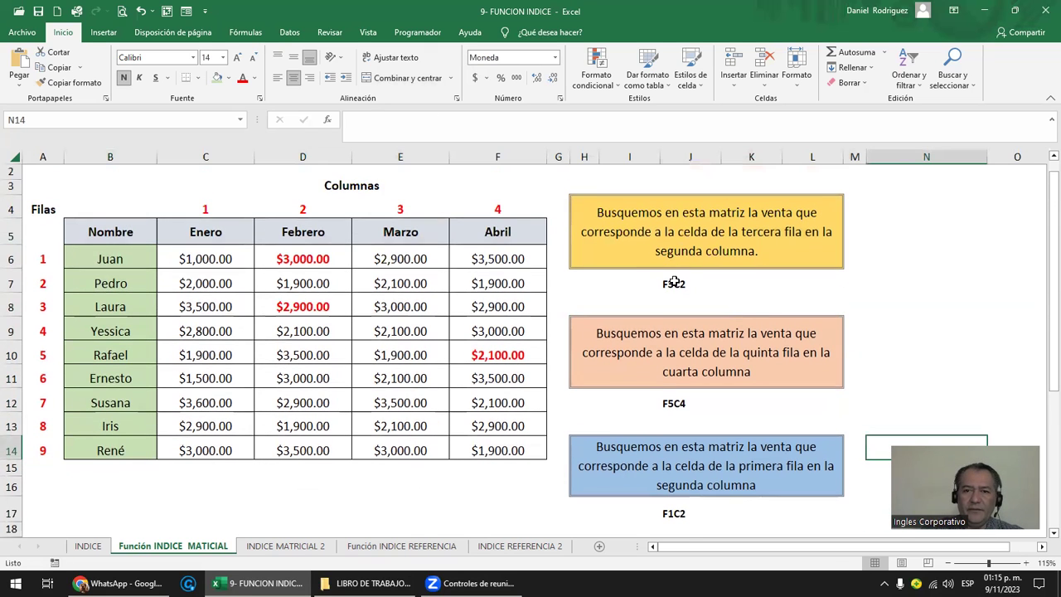
click(675, 282)
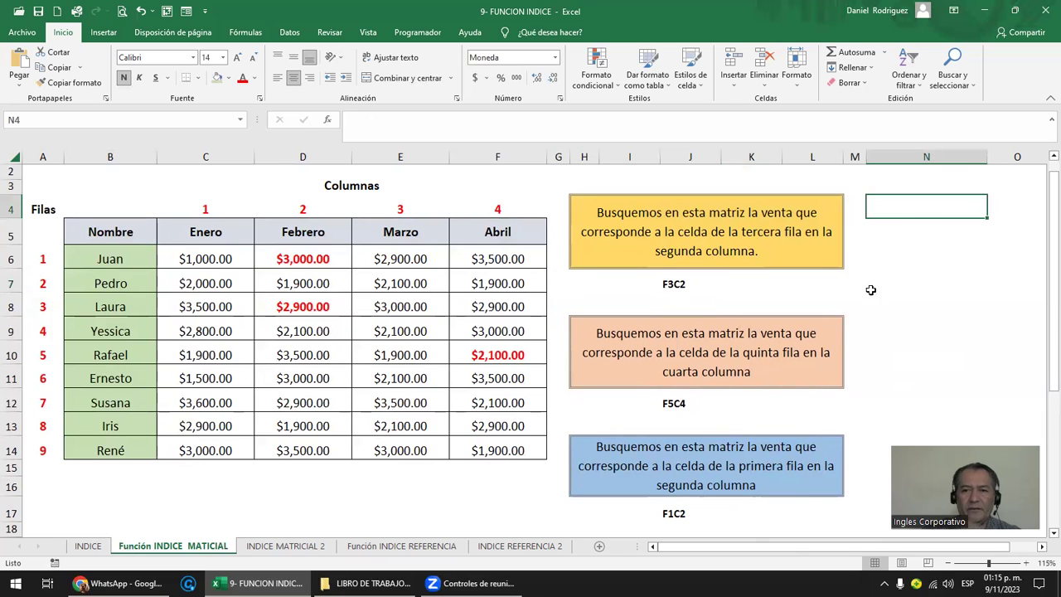
click(805, 285)
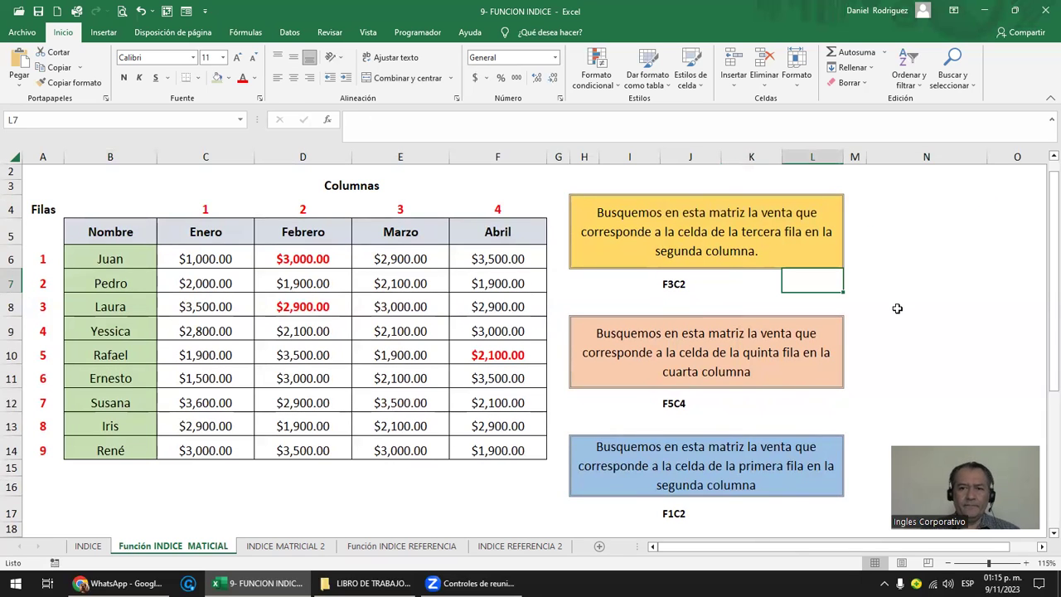
key(Left)
key(Left)
key(Right)
key(Right)
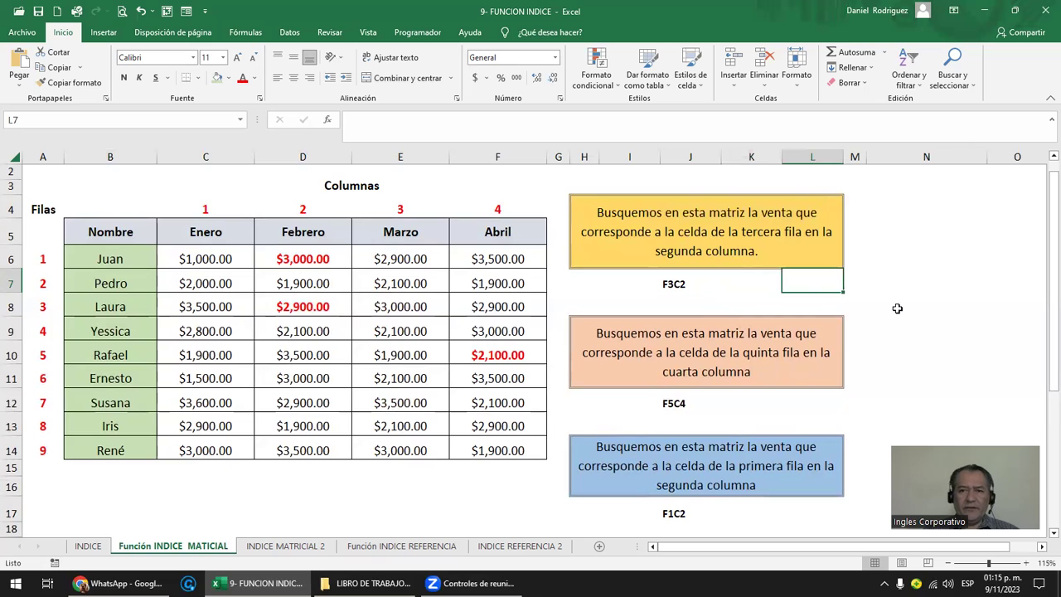
text(=)
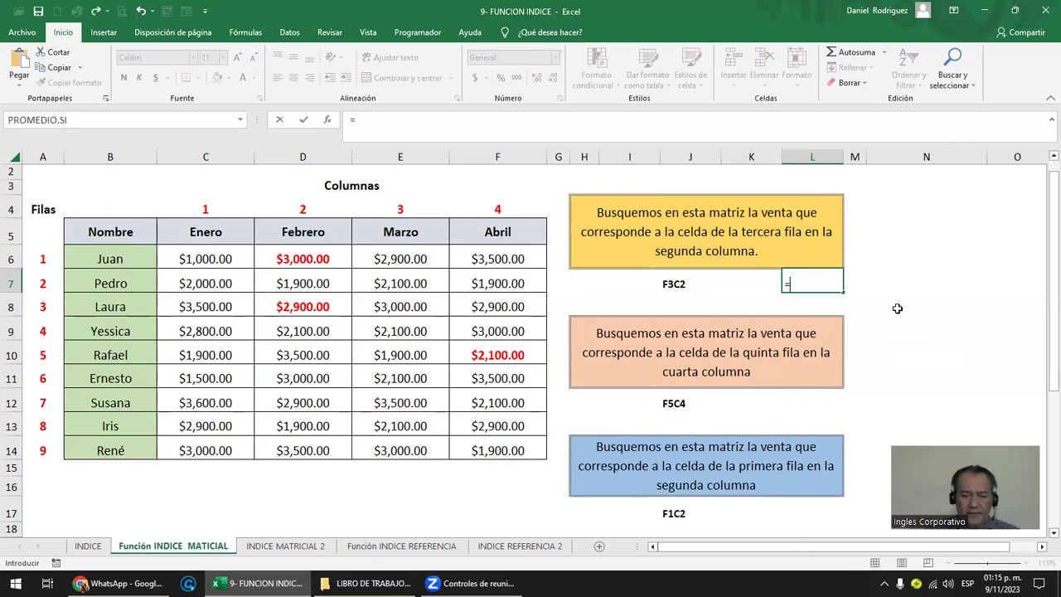
text(indice)
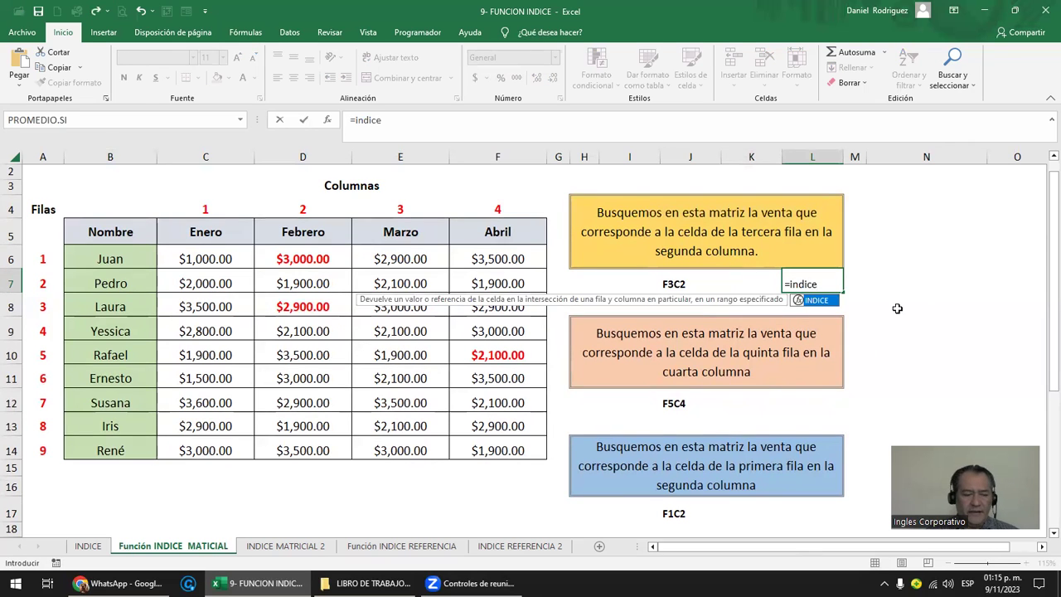
key(Tab)
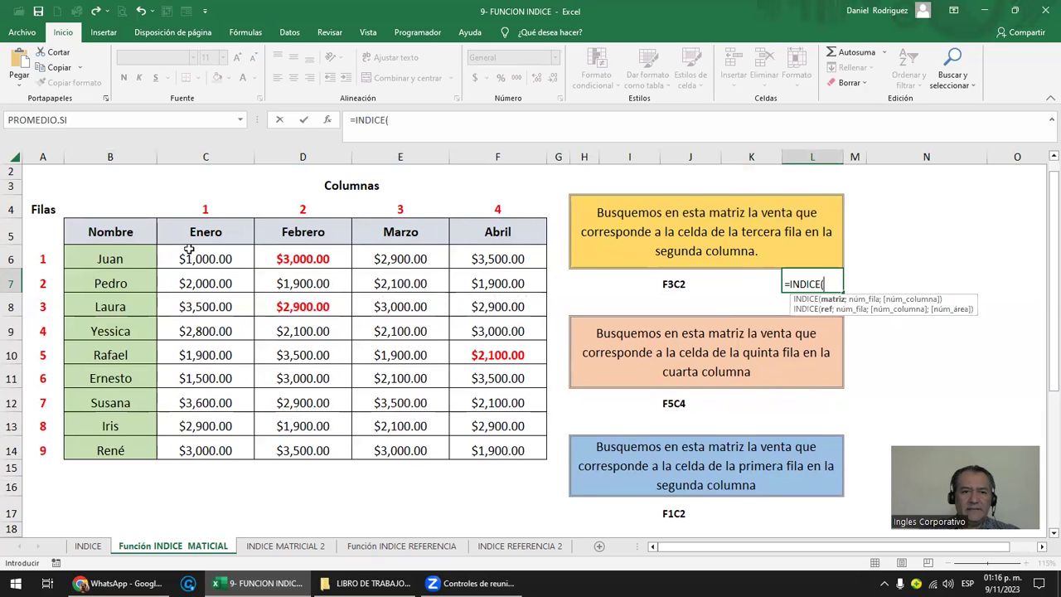
drag(189, 249, 486, 440)
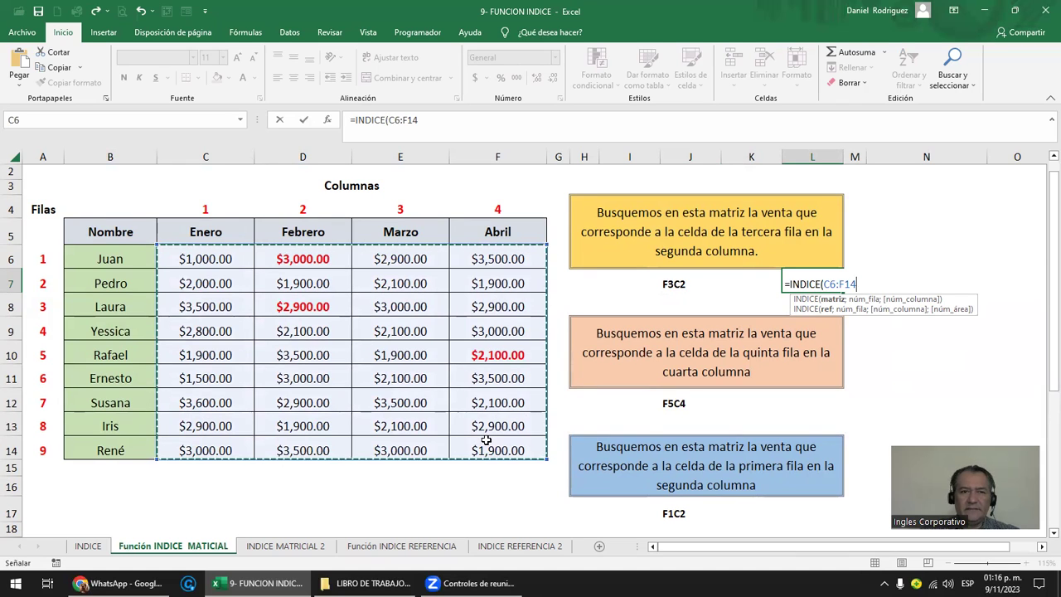
Step: Cancel the unfinished formula, restore the column N results, and clear cell N4
key(Escape)
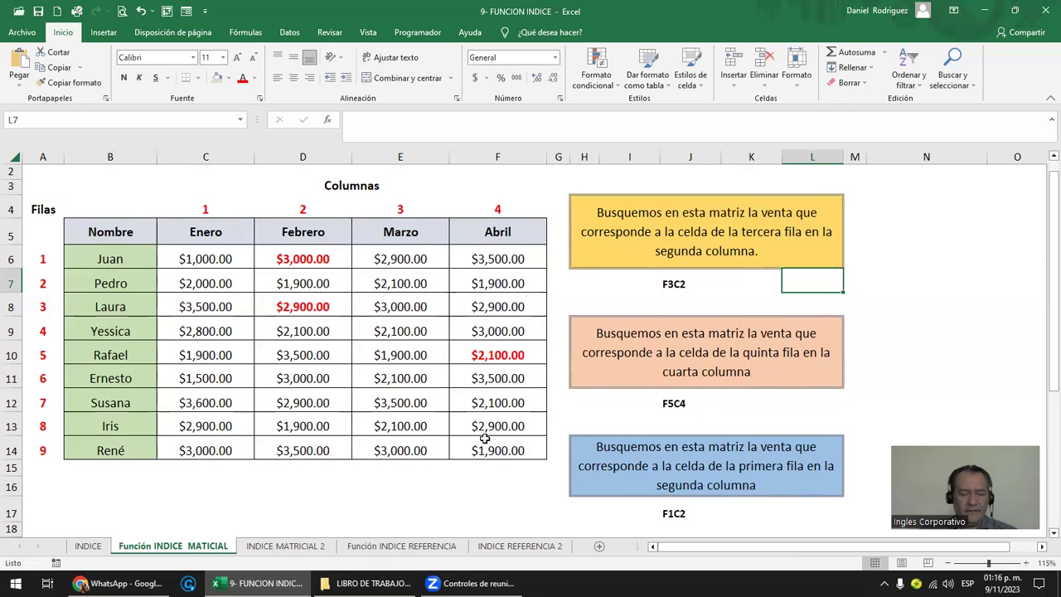
key(ctrl+z)
key(ctrl+z)
key(ctrl+z)
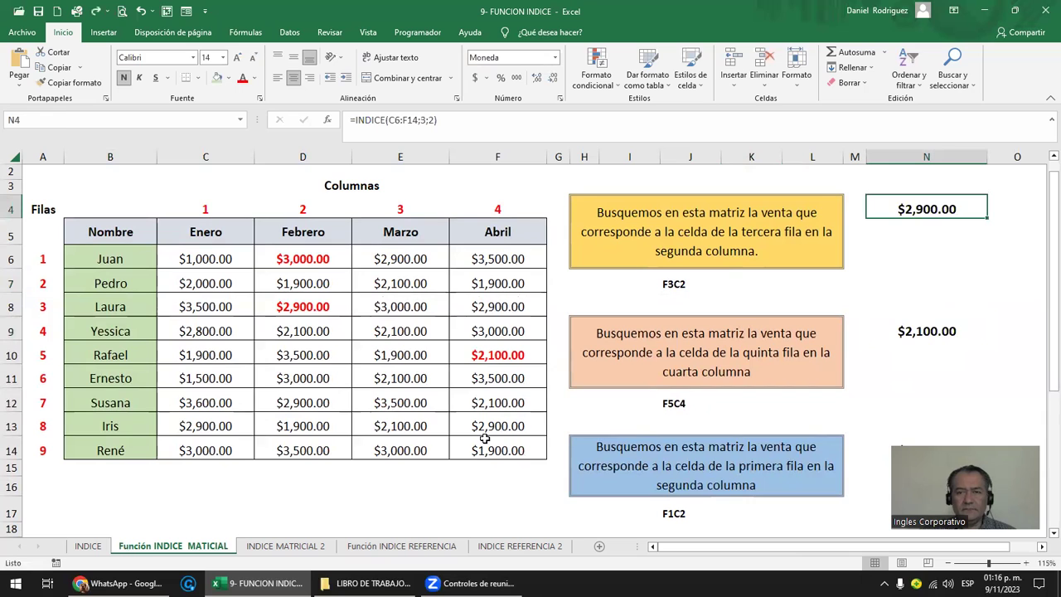
key(F2)
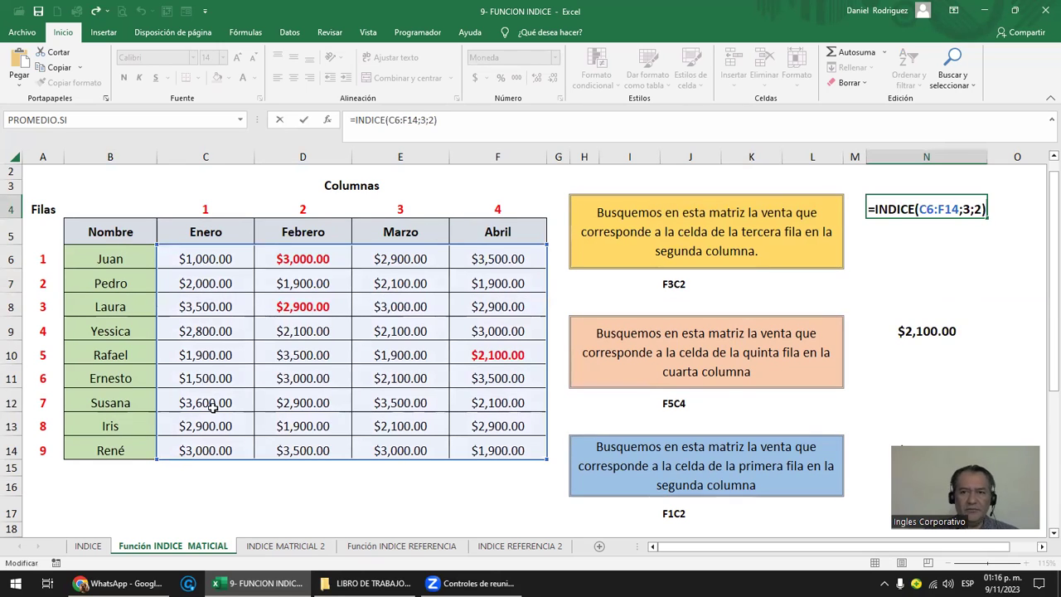
key(ctrl+Return)
key(Delete)
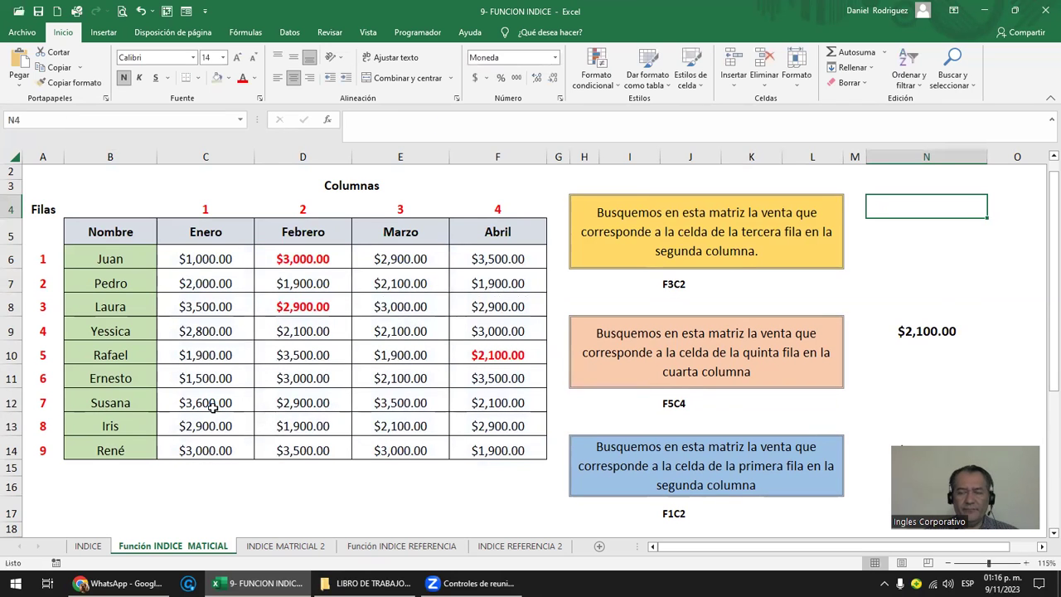
Step: Enter =INDICE(C6:F14;3;2) in N4 so it returns $2,900.00
text(=in)
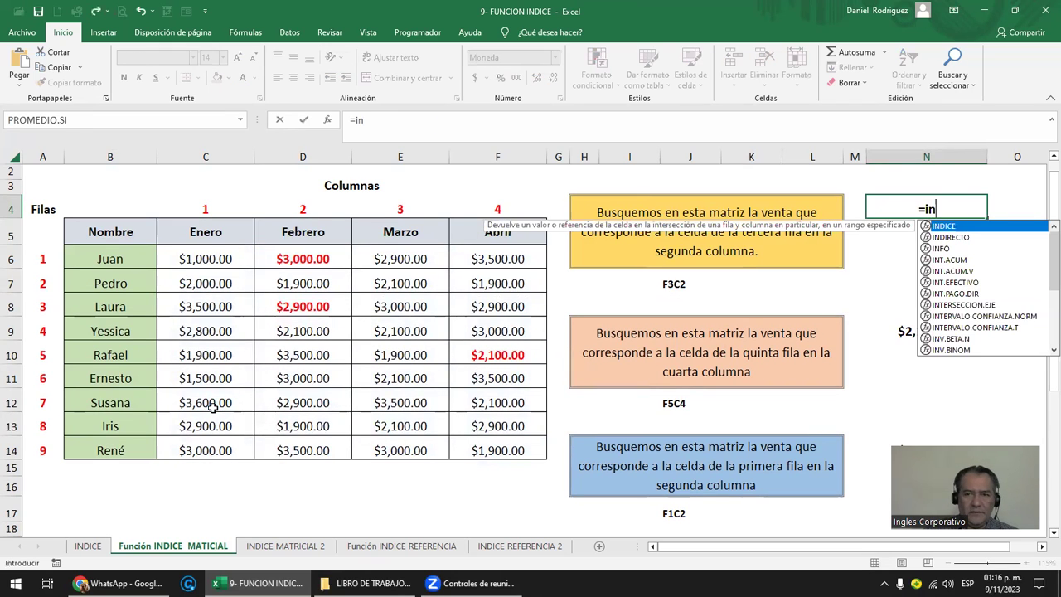
key(Tab)
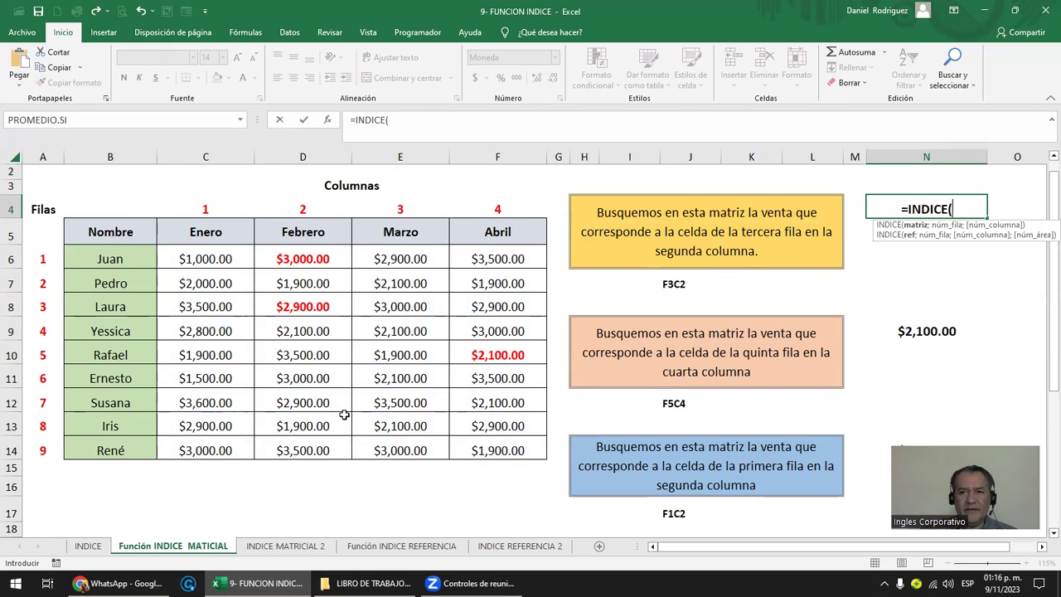
click(186, 259)
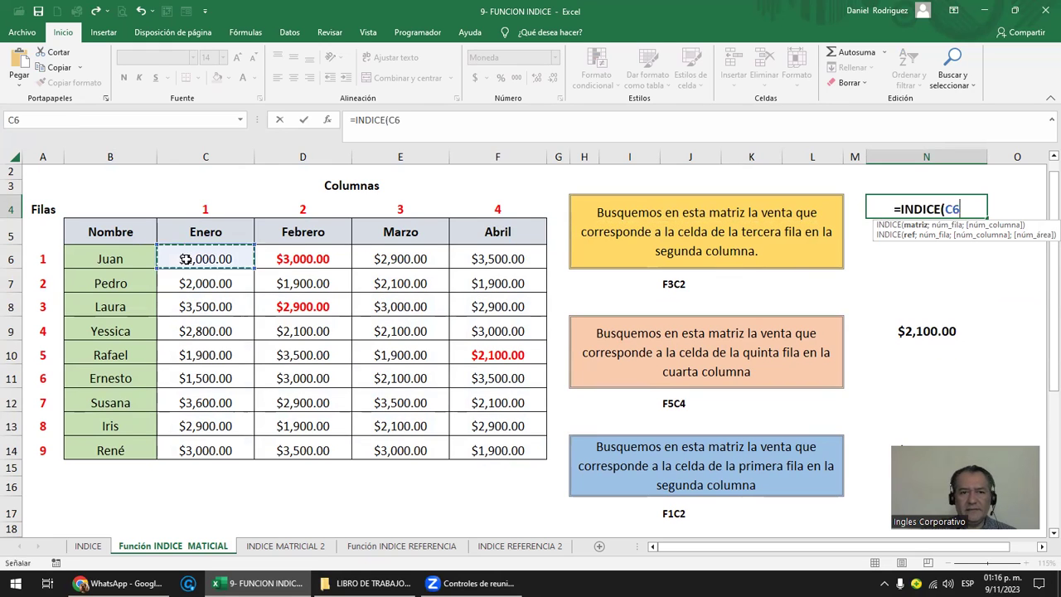
drag(185, 260, 372, 461)
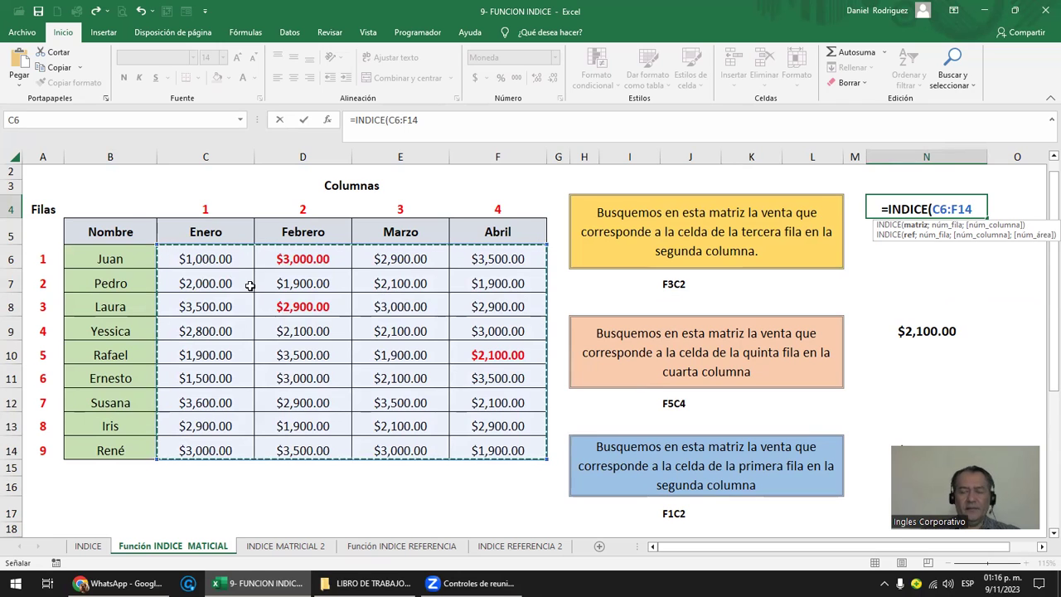
text(;)
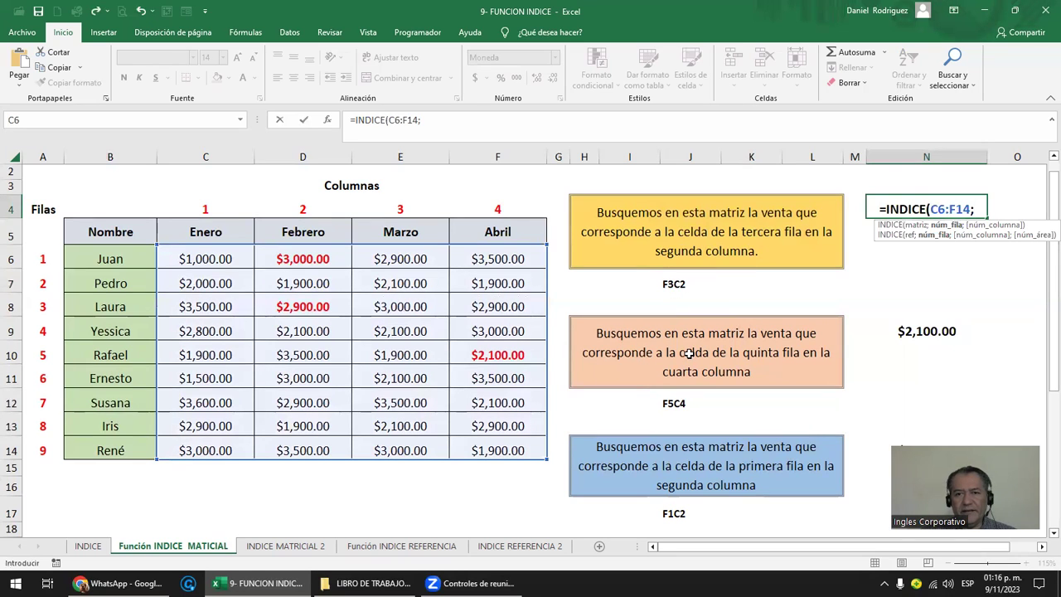
text(3)
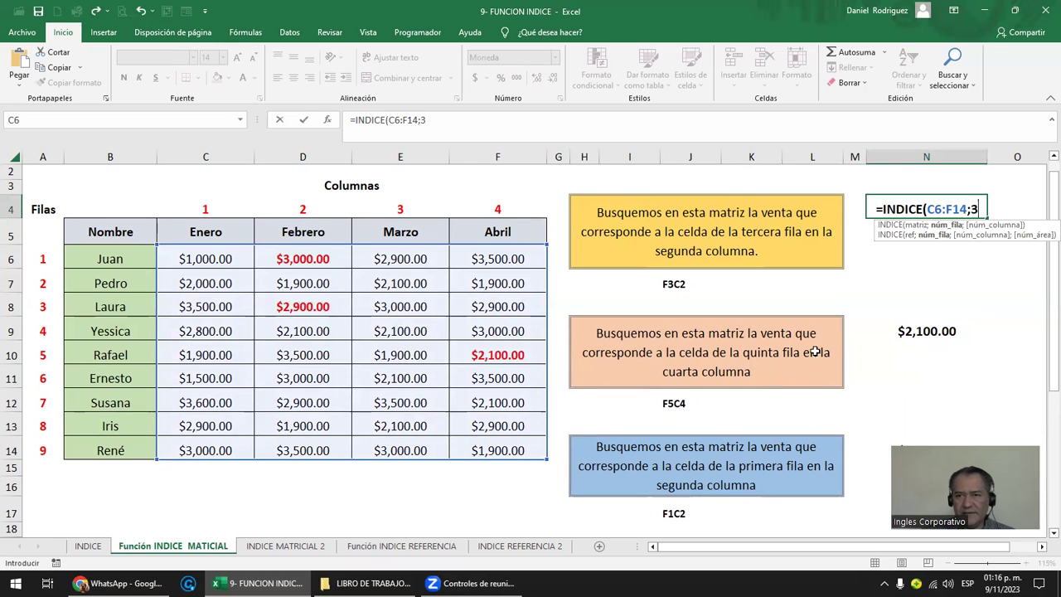
text(;)
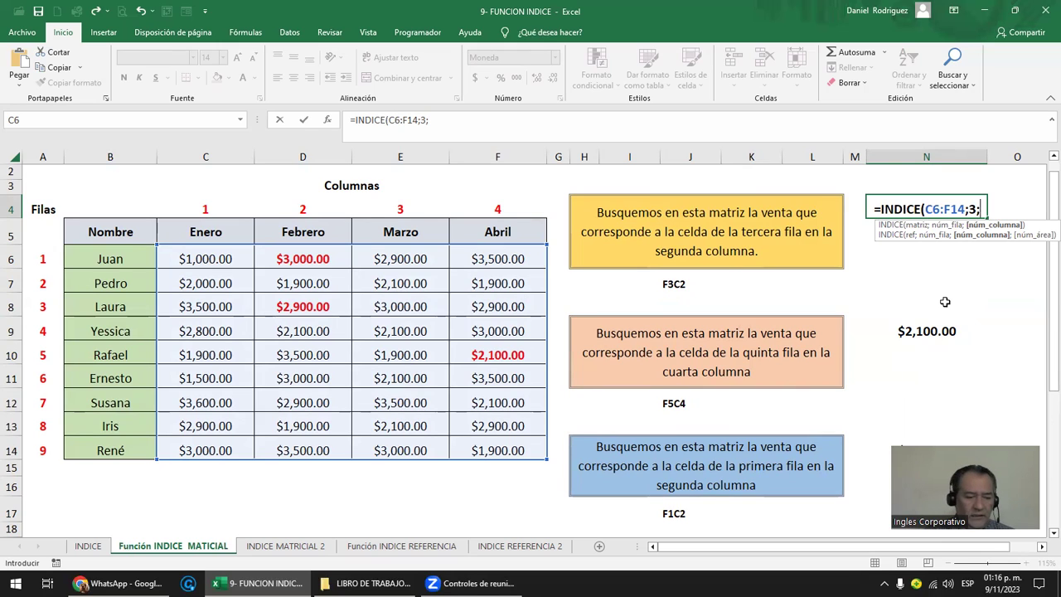
text(2))
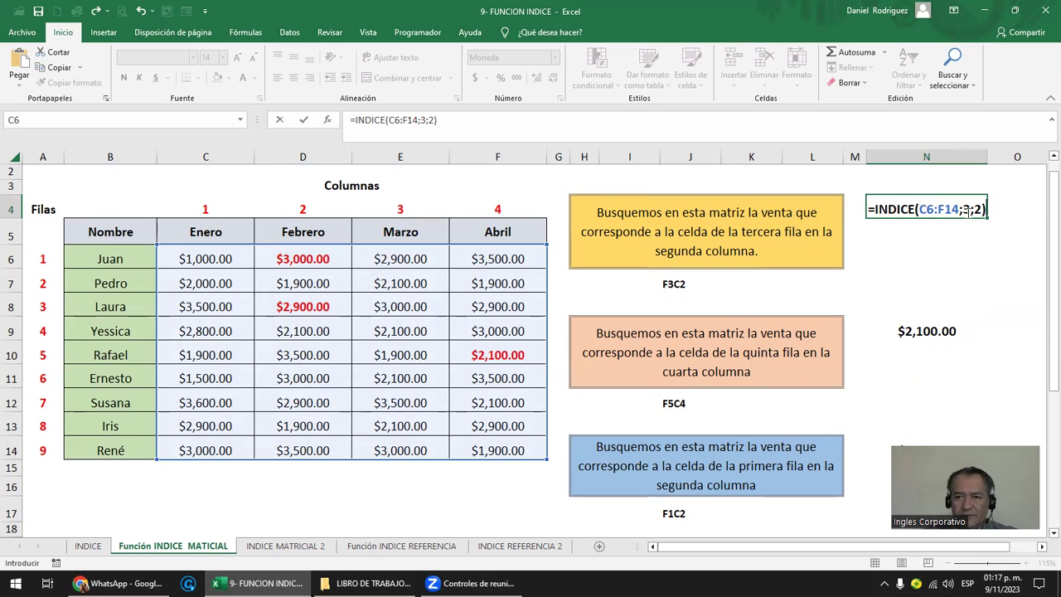
key(Return)
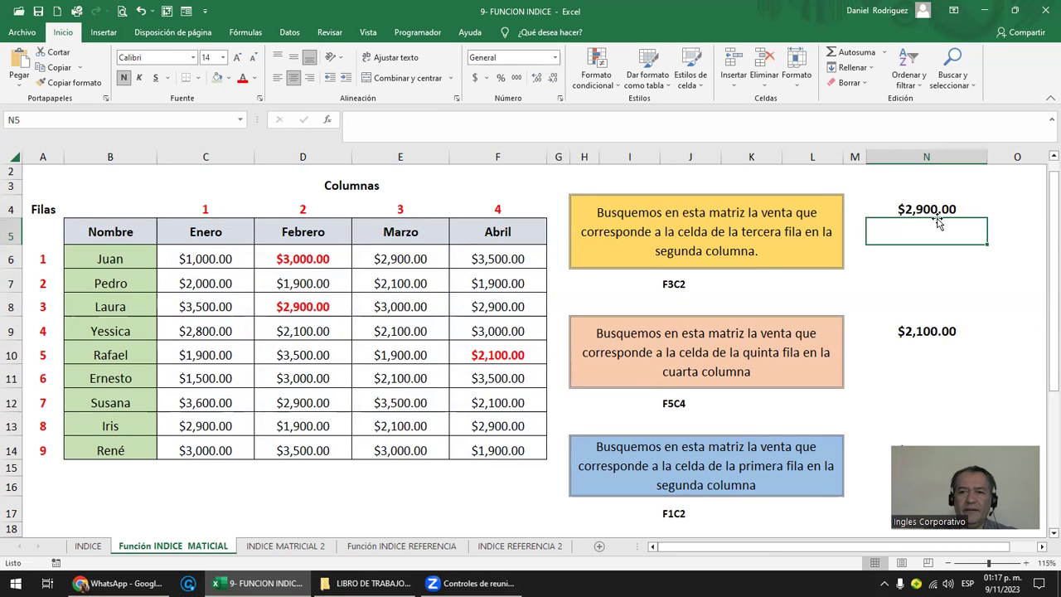
Step: Clear the old result from N9, review the F5C4 exercise, and return to N9
click(916, 331)
key(Delete)
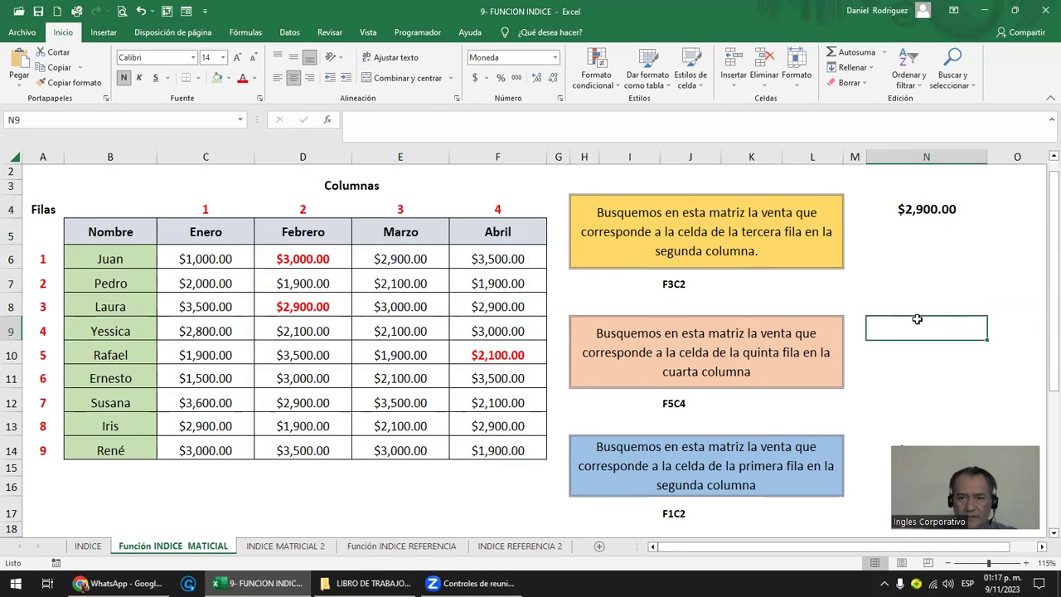
click(883, 286)
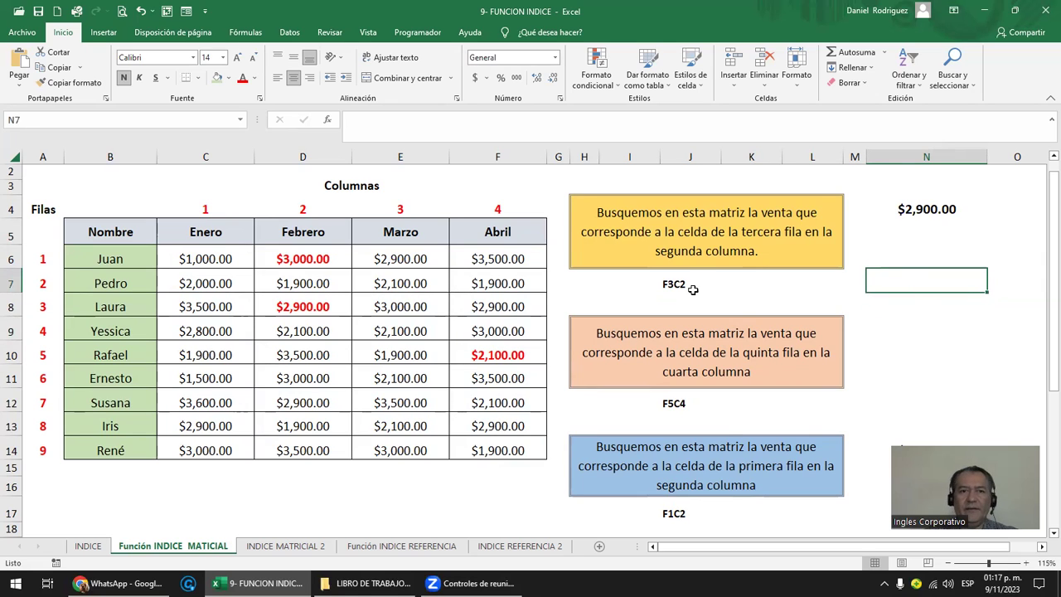
click(692, 352)
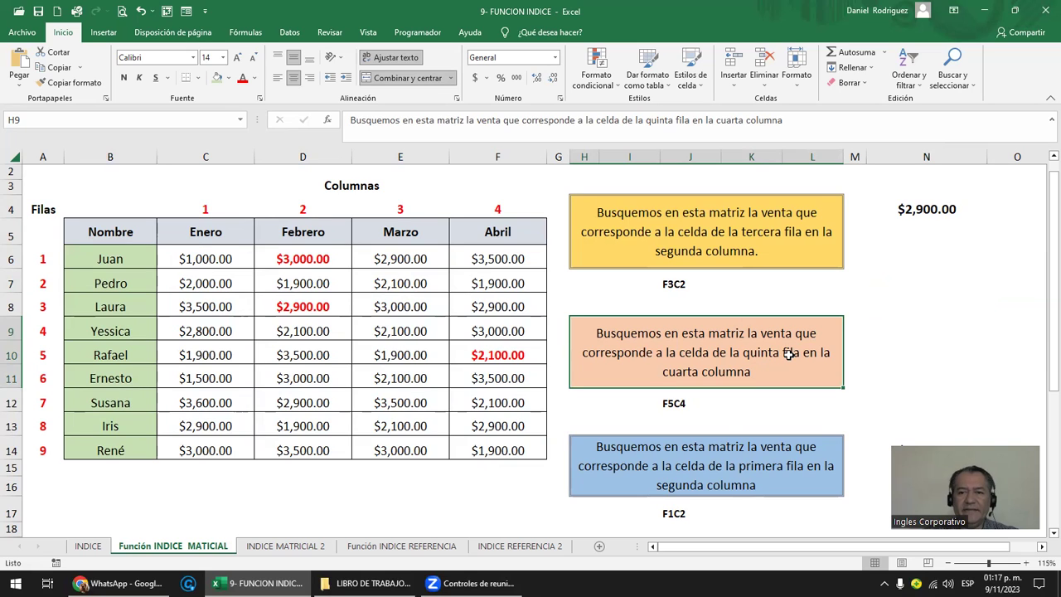
click(673, 407)
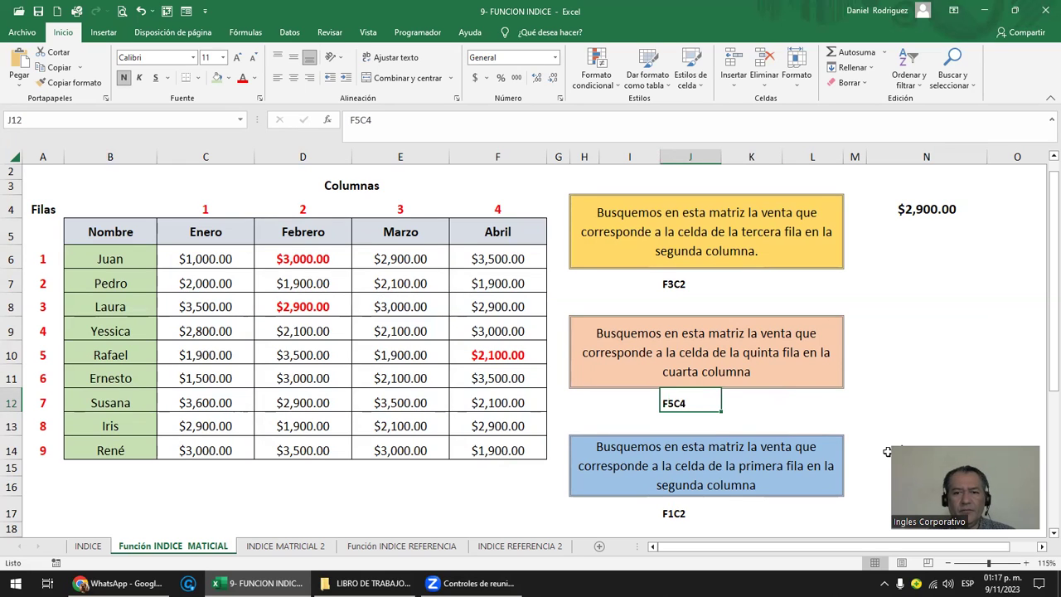
key(Right)
key(Right)
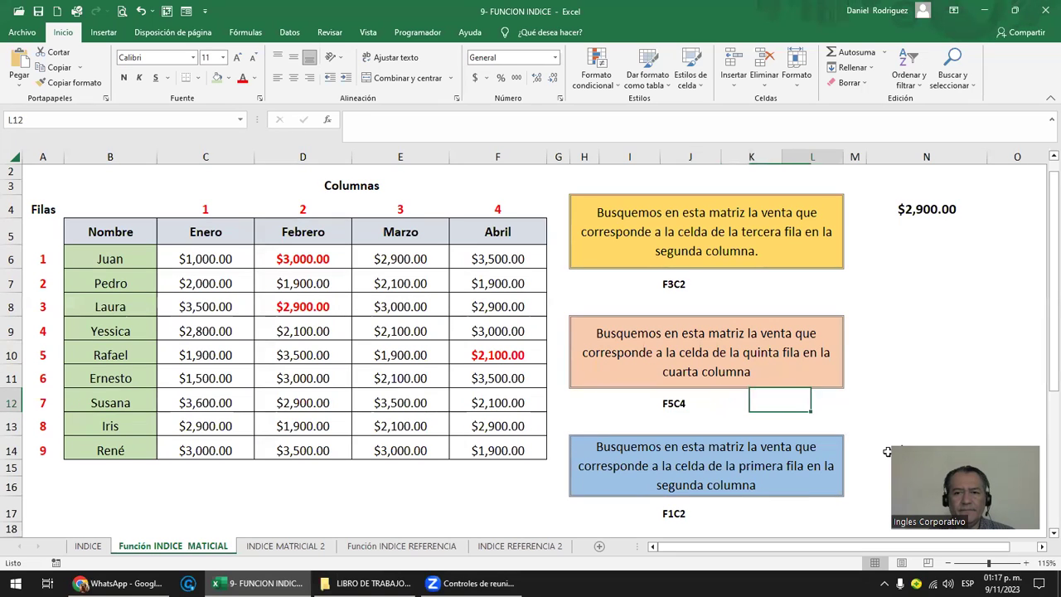
key(Up)
key(Up)
key(Up)
key(Right)
key(Down)
key(Right)
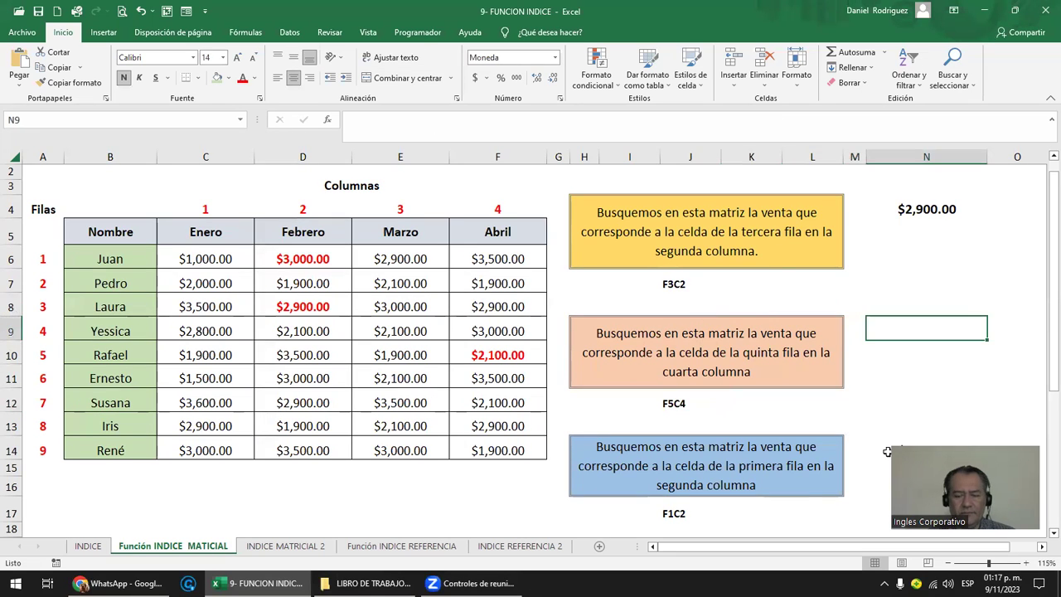
Step: Enter =INDICE(C6:F14;5;4) in N9 so it returns $2,100.00
text(=)
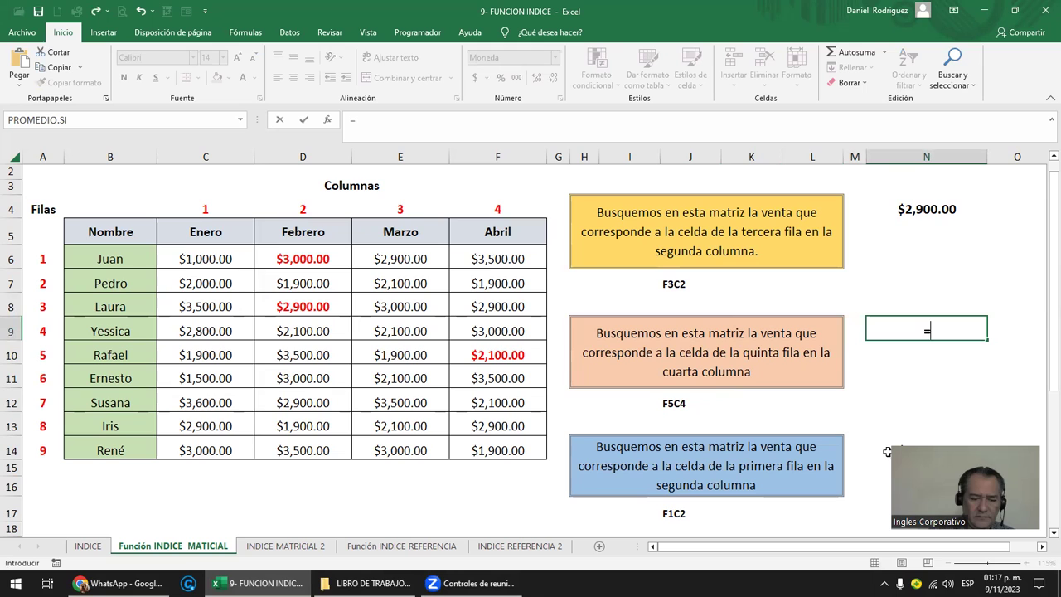
text(in)
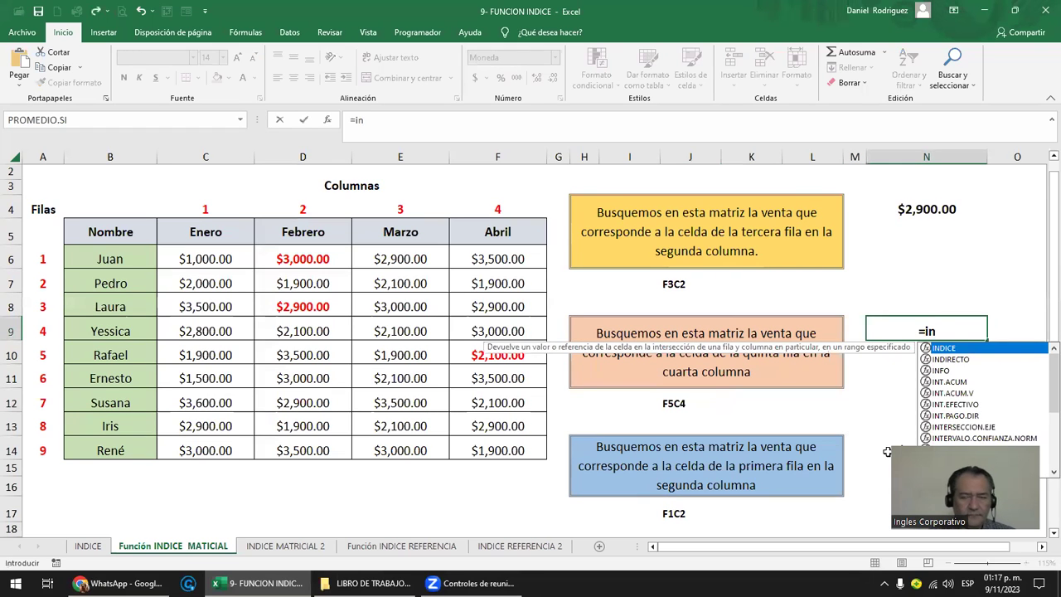
key(Tab)
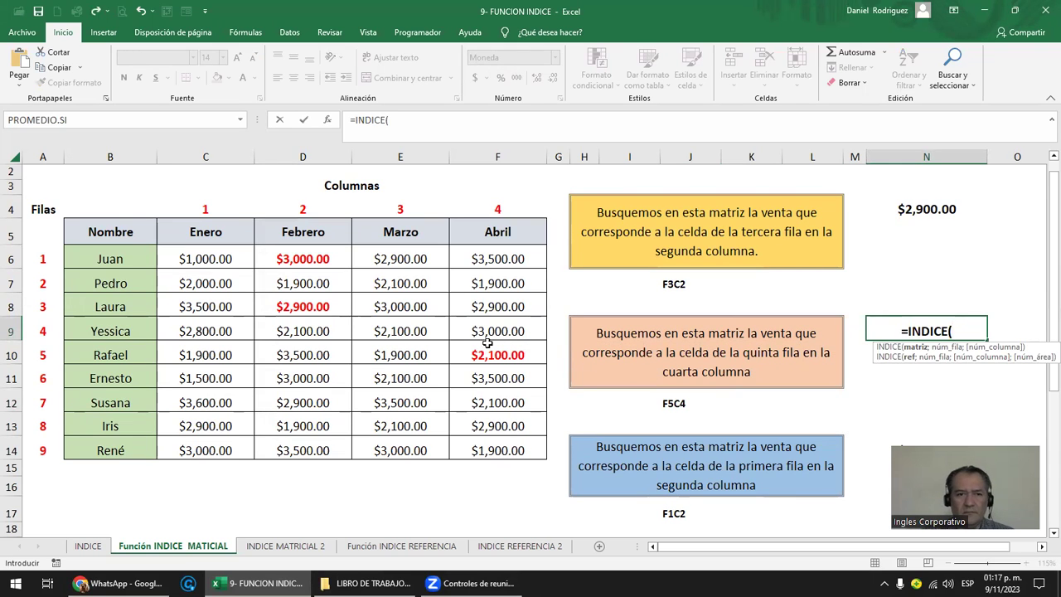
mouse_move(177, 257)
mouse_down()
mouse_move(466, 399)
mouse_move(495, 453)
mouse_up()
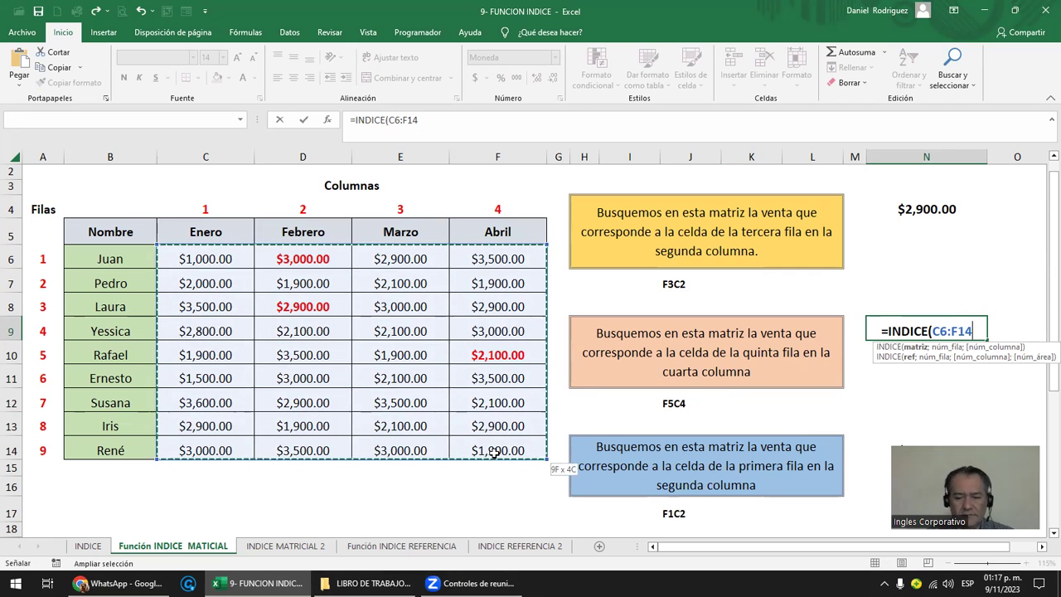
text(;)
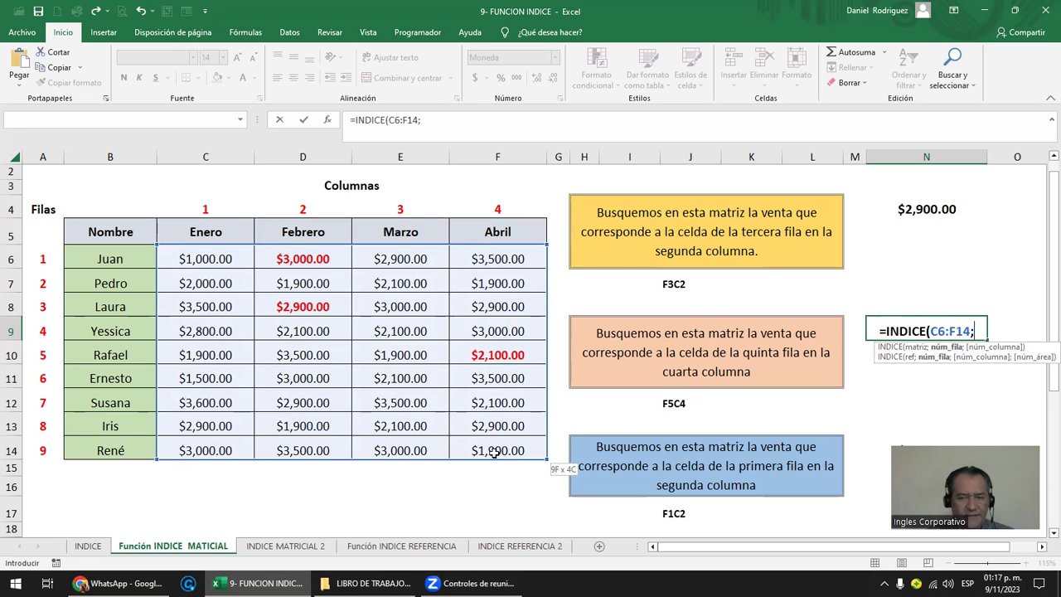
text(5)
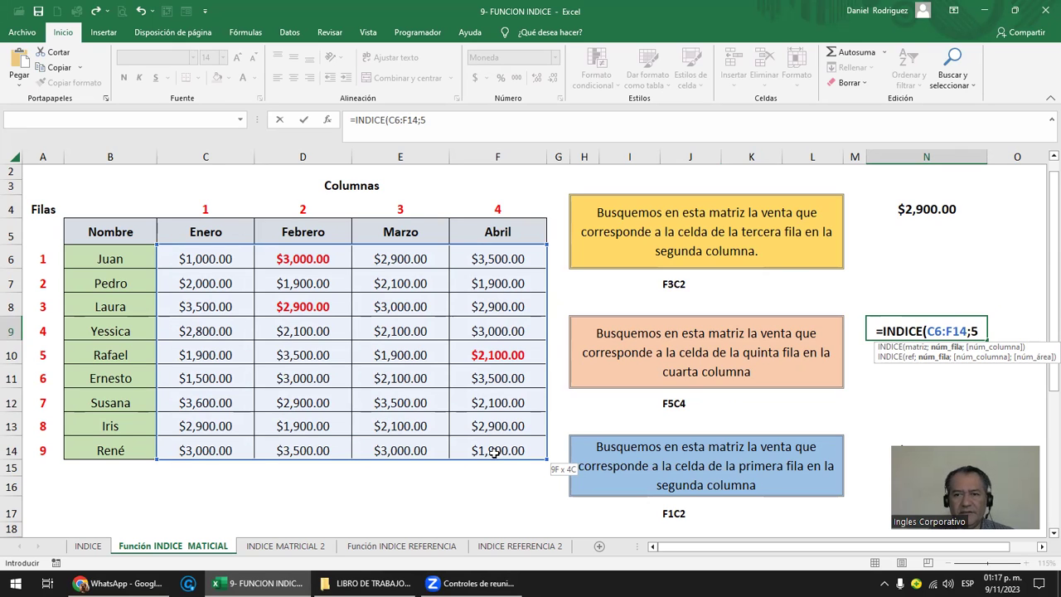
text(;)
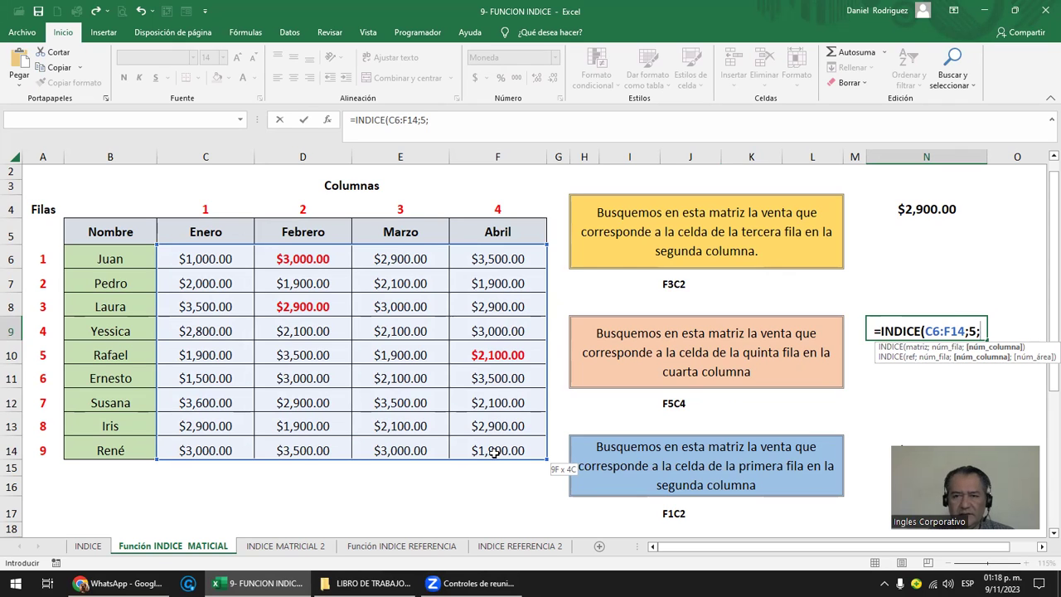
text(4))
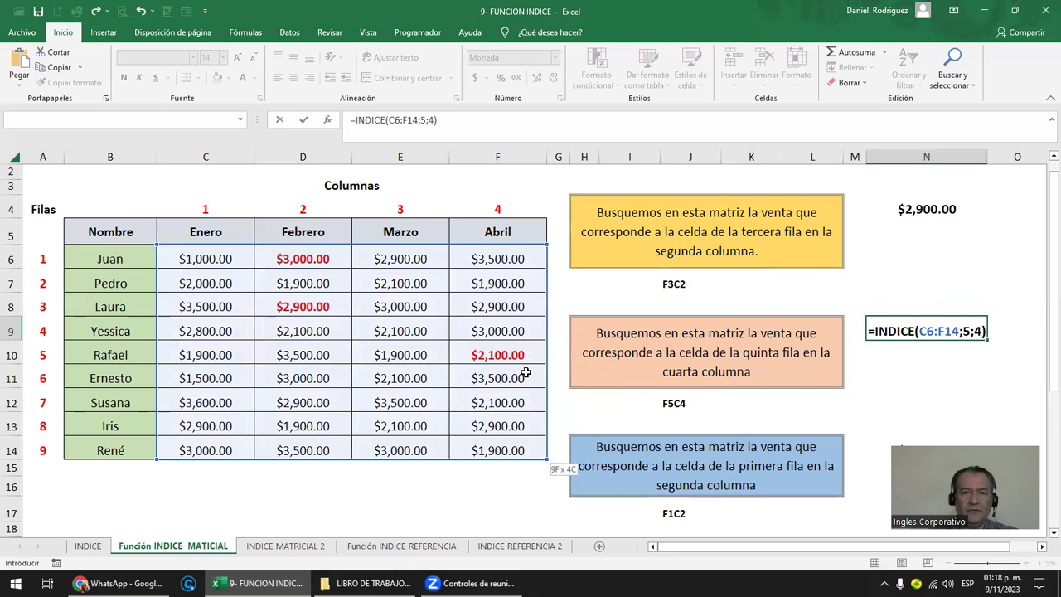
key(Return)
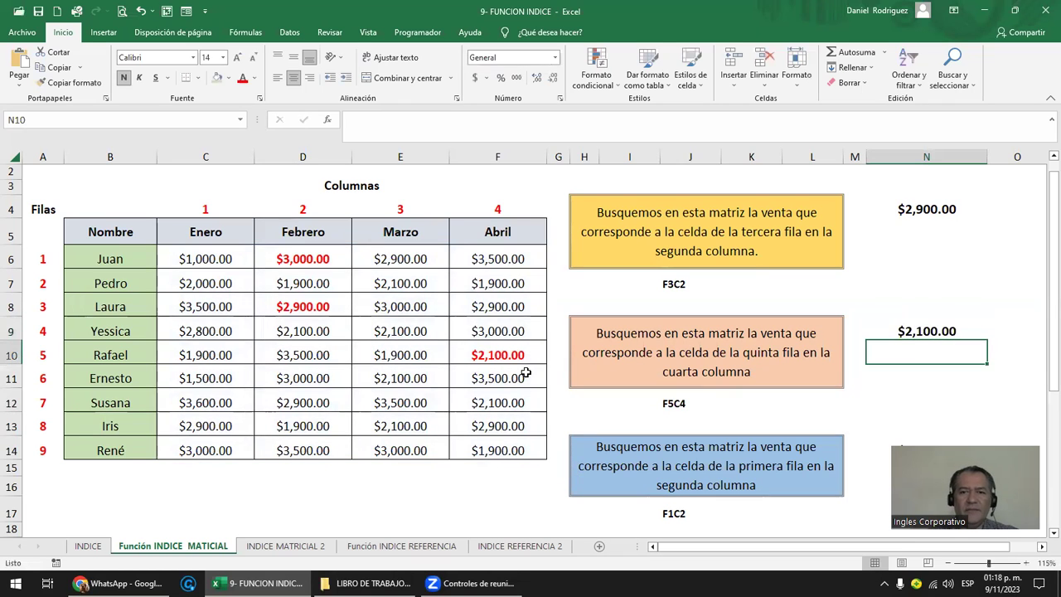
key(Up)
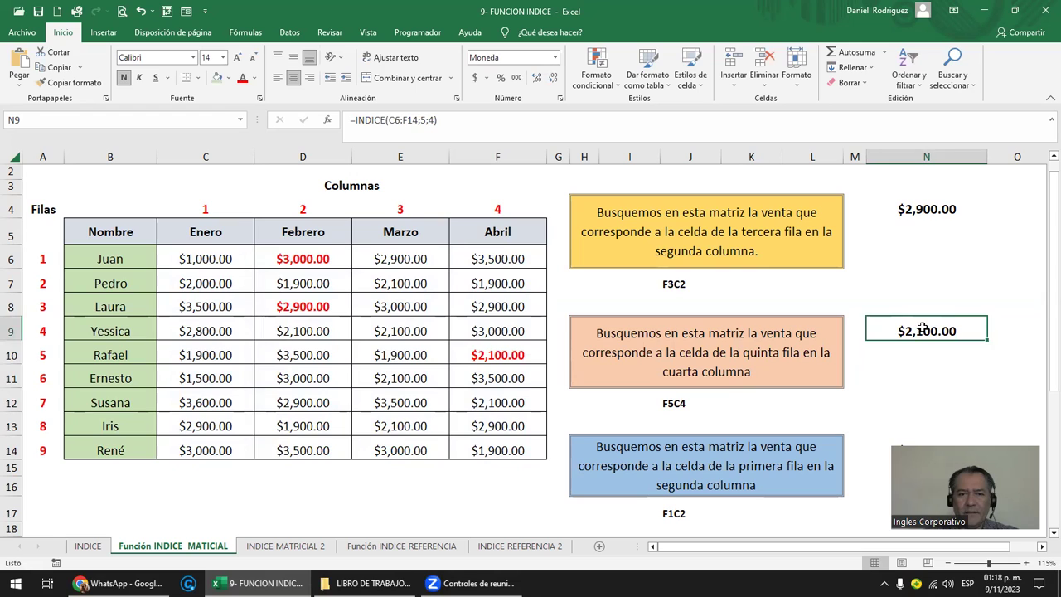
Step: Check the $2,100.00 sale in F10 and clear the old result from N14
click(503, 348)
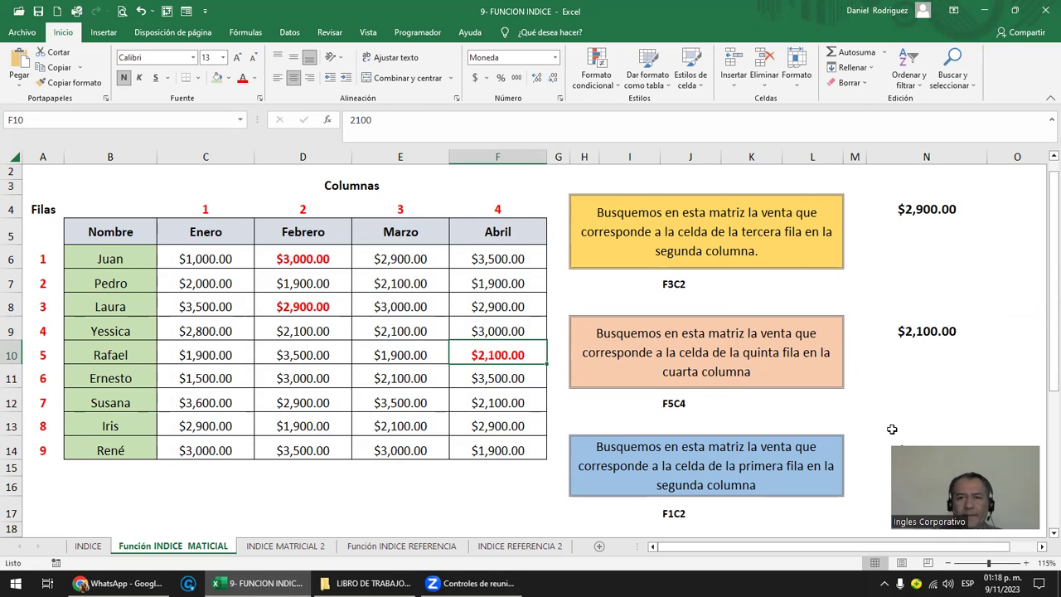
scroll(892, 428, down, 2)
scroll(893, 427, up, 2)
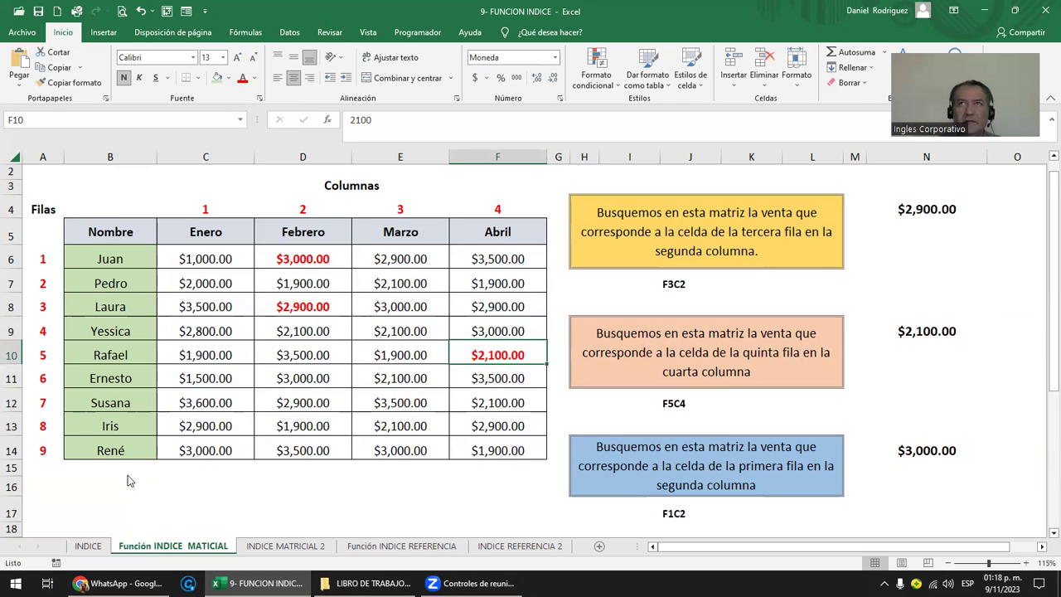
click(912, 448)
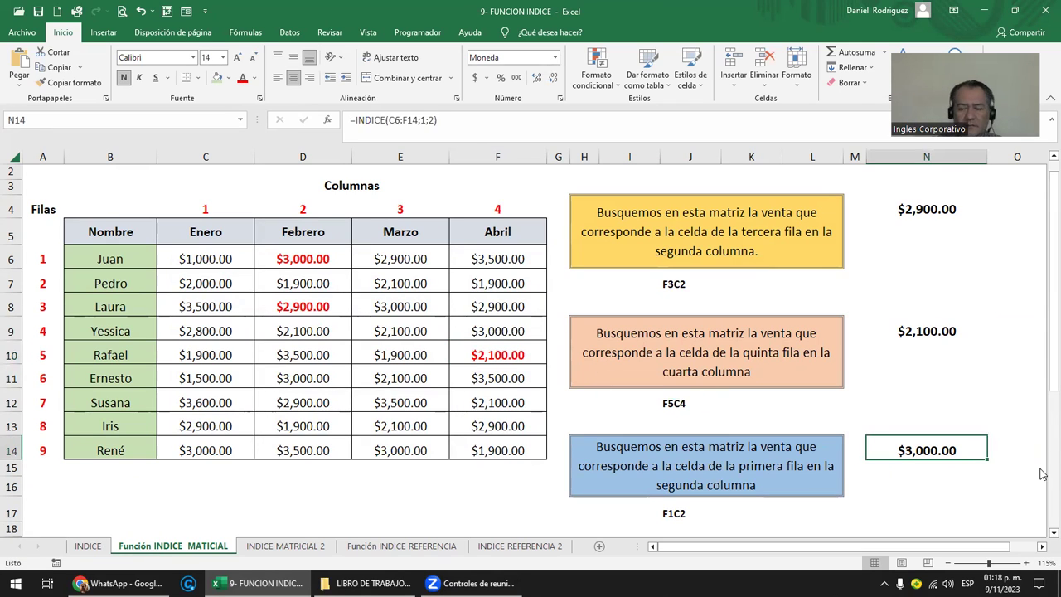
key(Delete)
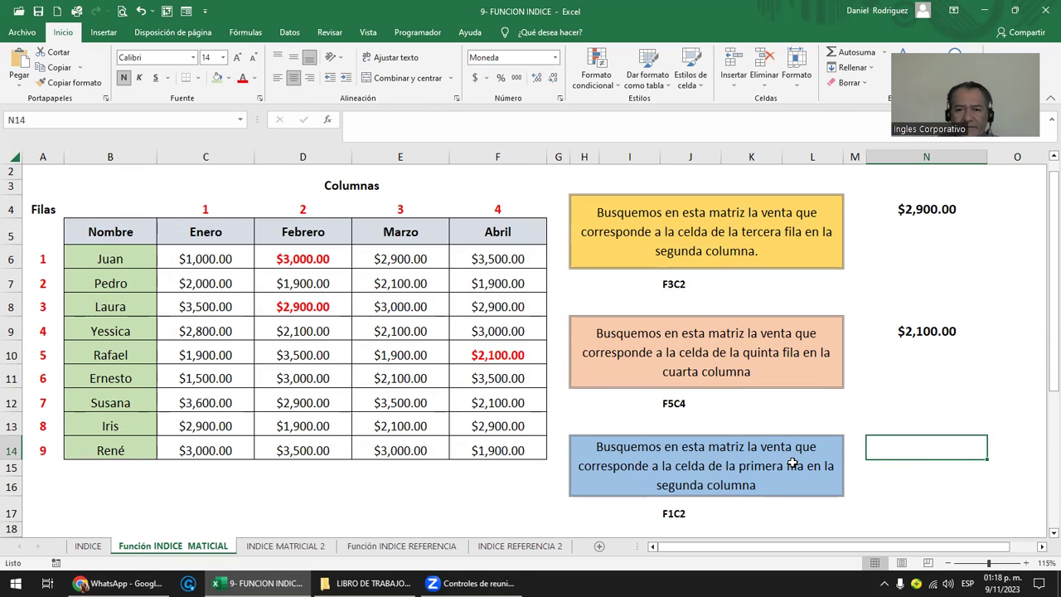
Step: Retype the F1C2 label in J17 and select the F1C2, F5C4 and F3C2 labels
click(671, 509)
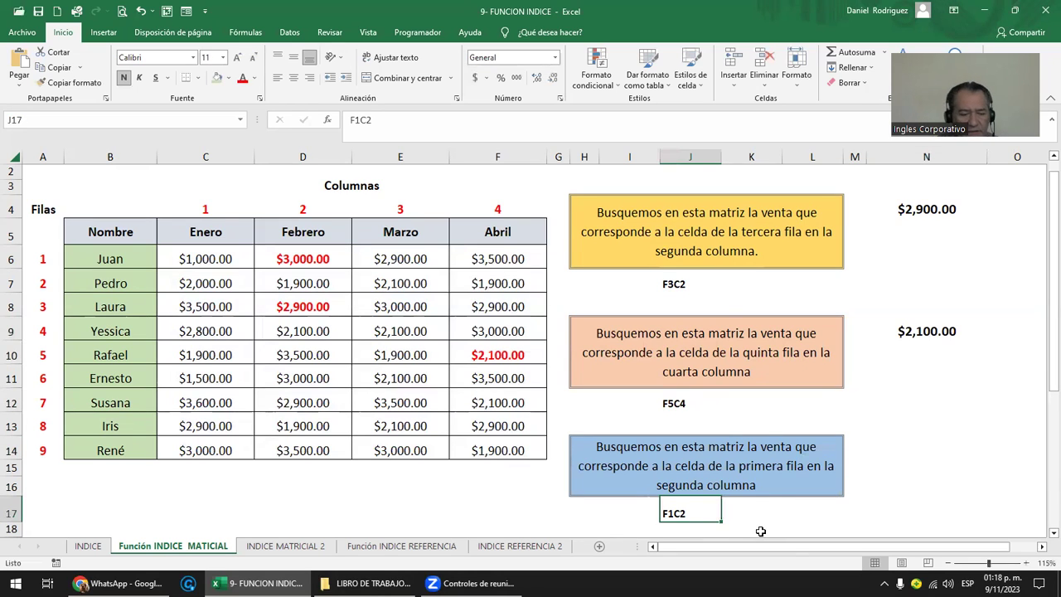
text(f)
key(BackSpace)
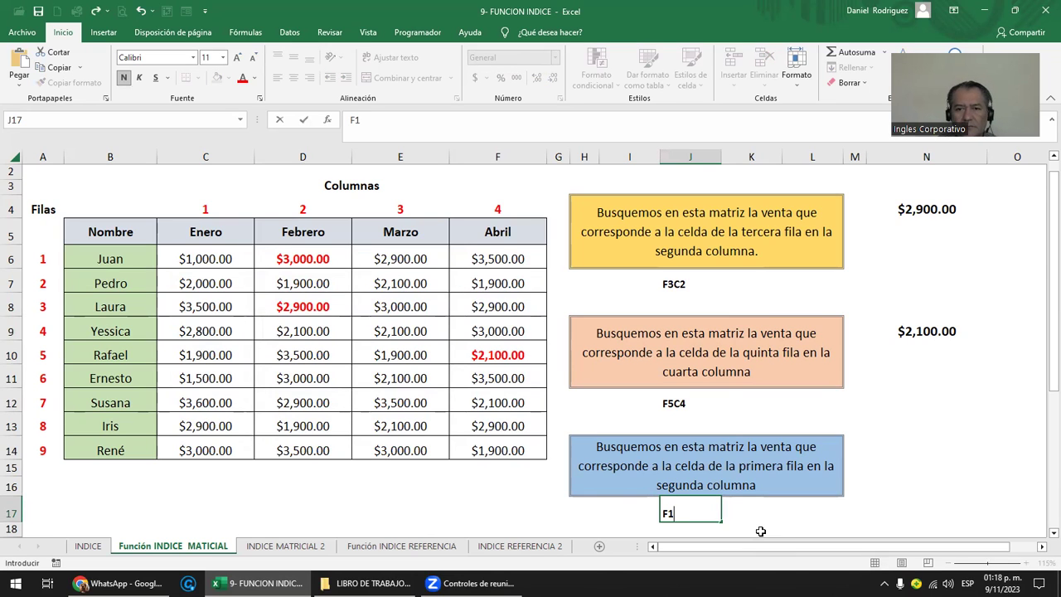
text(C2)
key(Return)
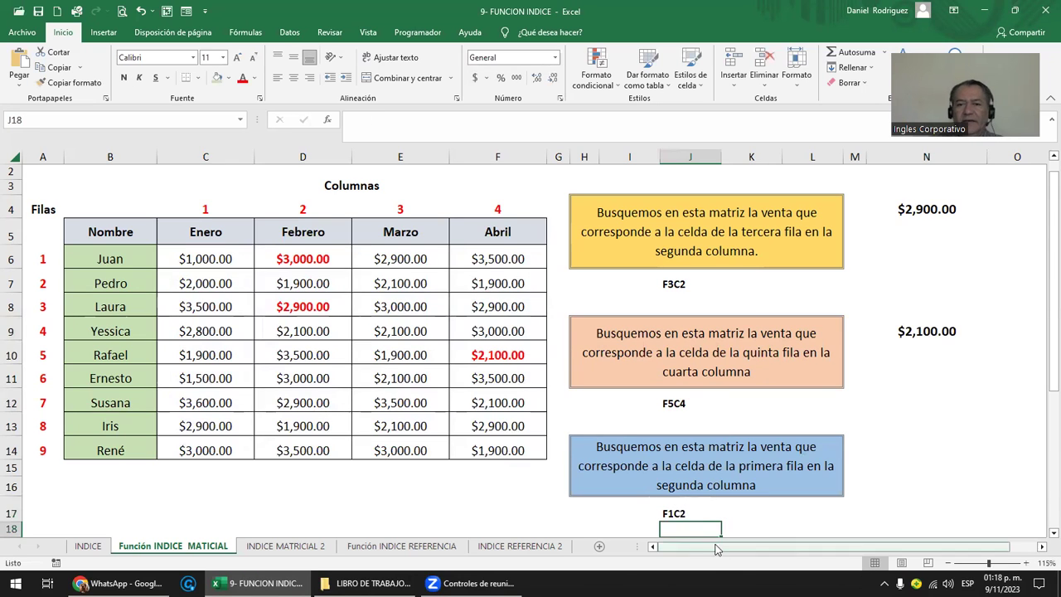
click(677, 505)
ctrl+click(673, 401)
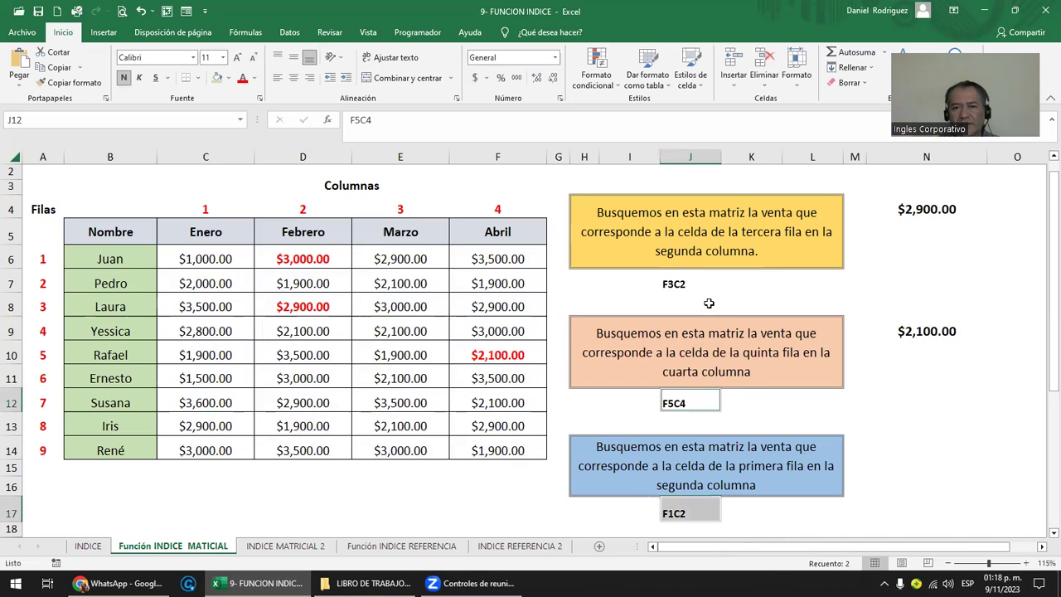
ctrl+click(689, 285)
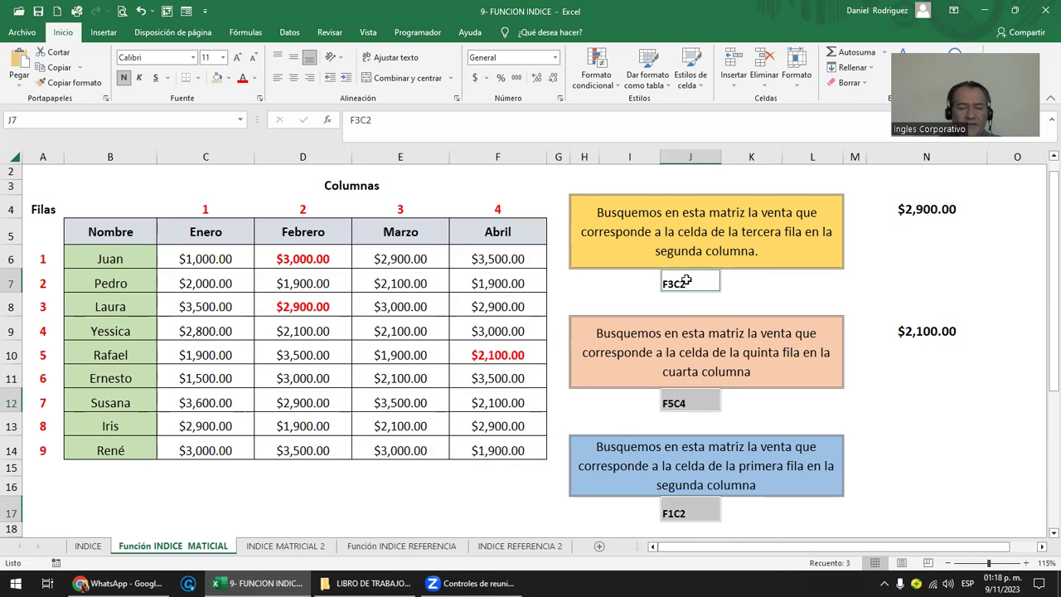
Step: Enter =INDICE(C6:F14;1;2) in N14 so it returns $3,000.00
click(885, 477)
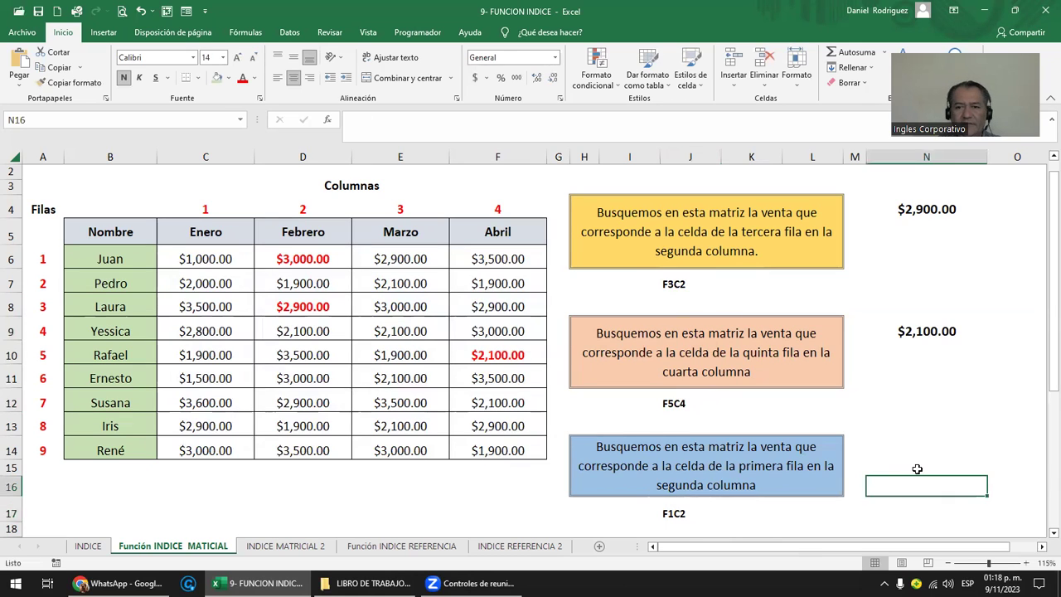
text(=)
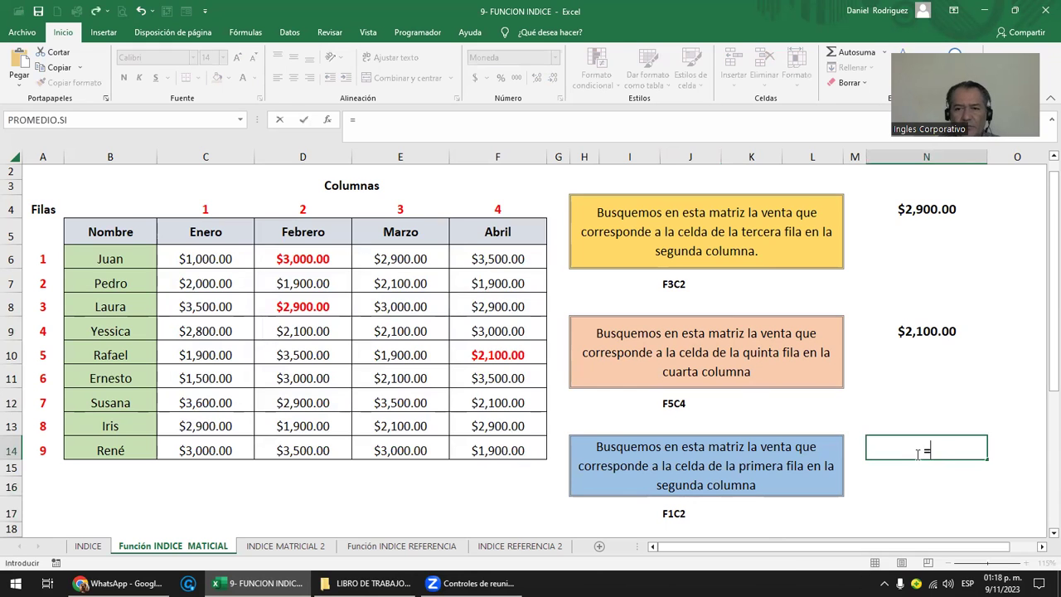
text(IN)
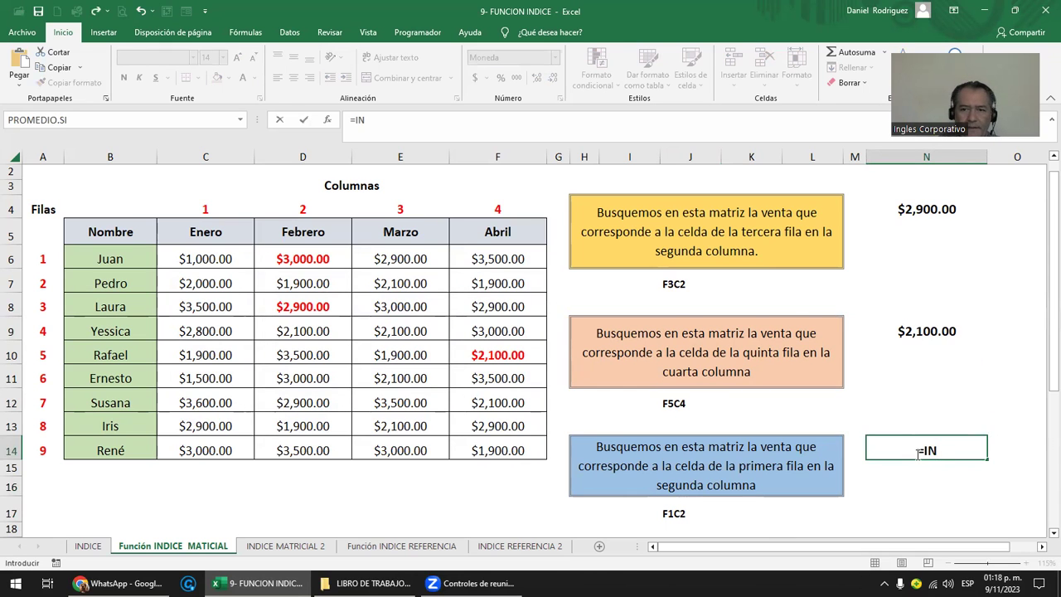
text(D)
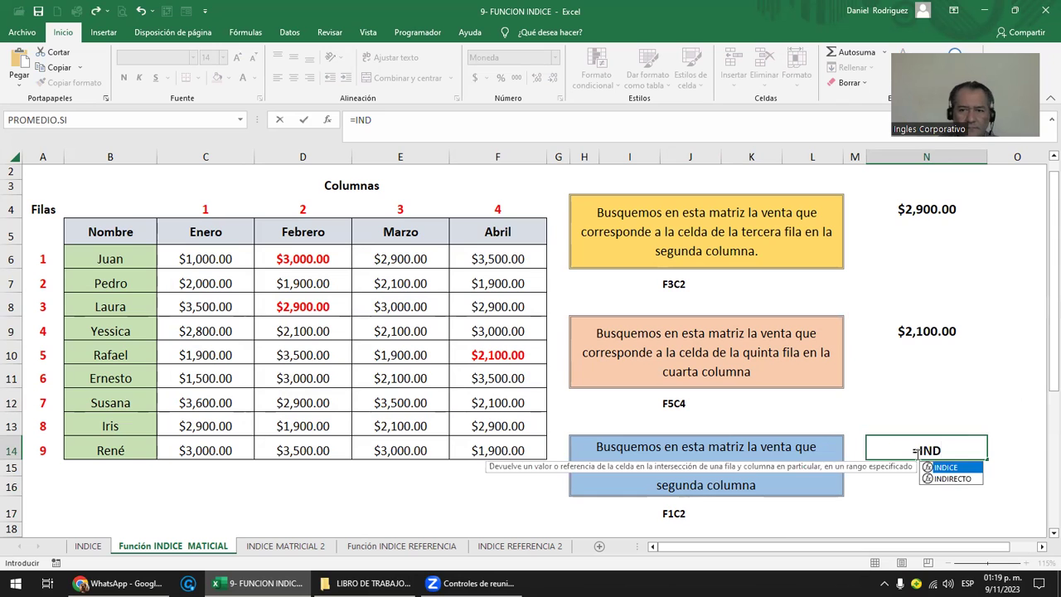
key(Tab)
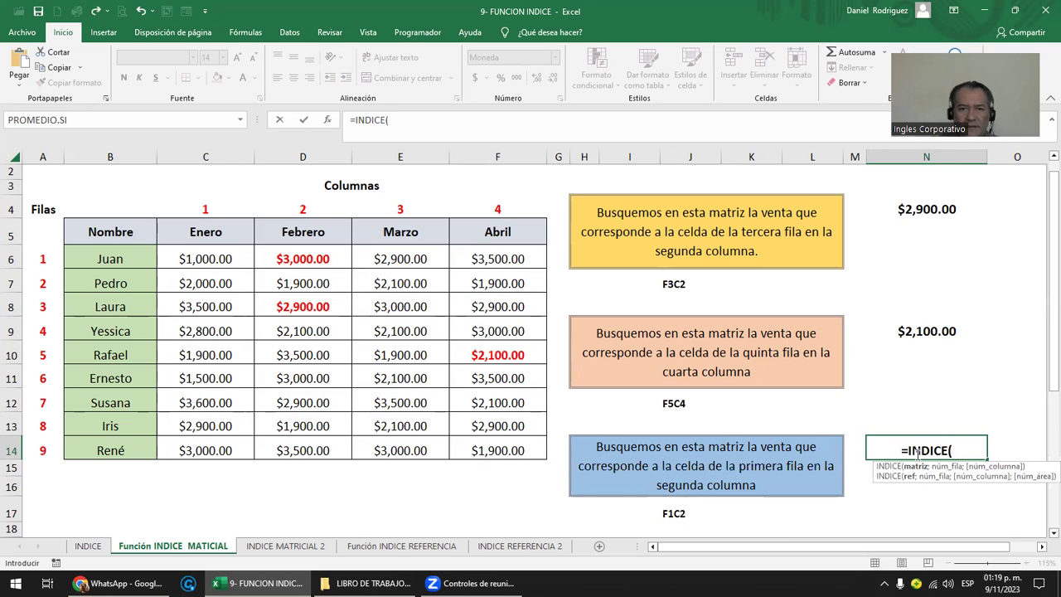
mouse_move(498, 450)
mouse_down()
mouse_move(324, 262)
mouse_move(237, 254)
mouse_up()
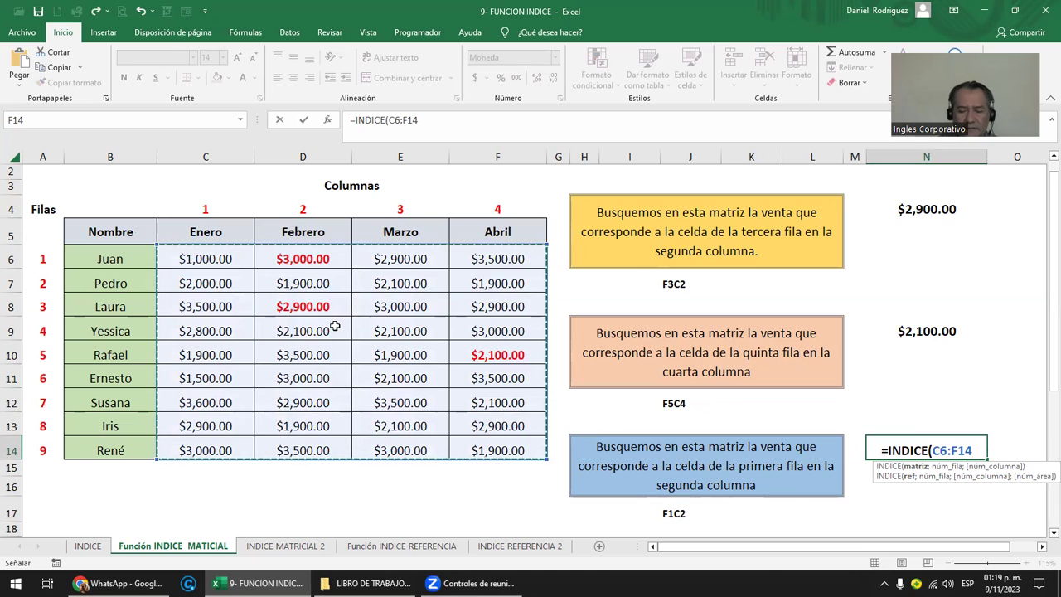
text(;)
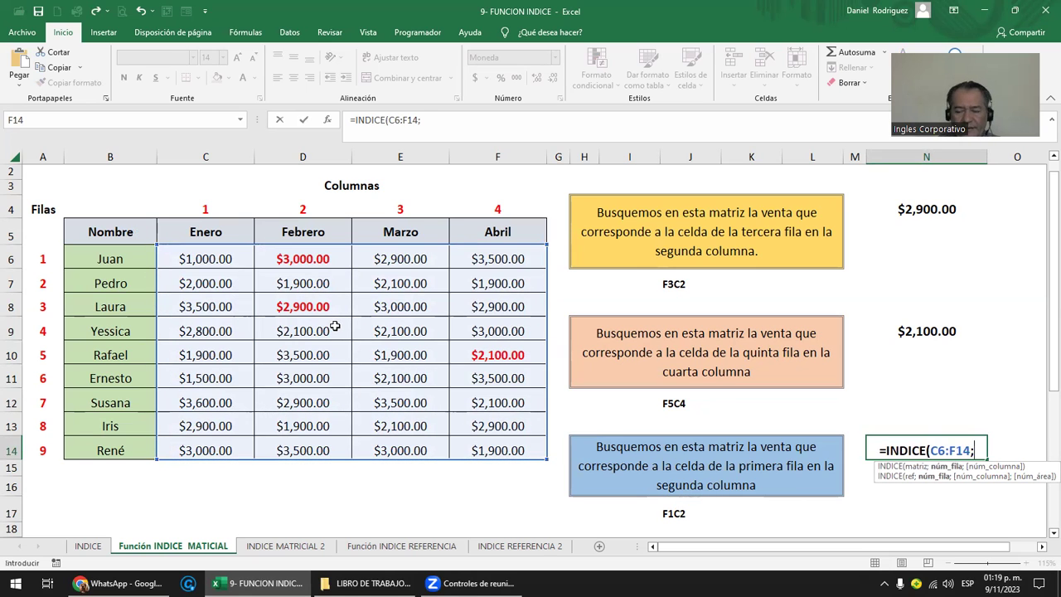
text(1;)
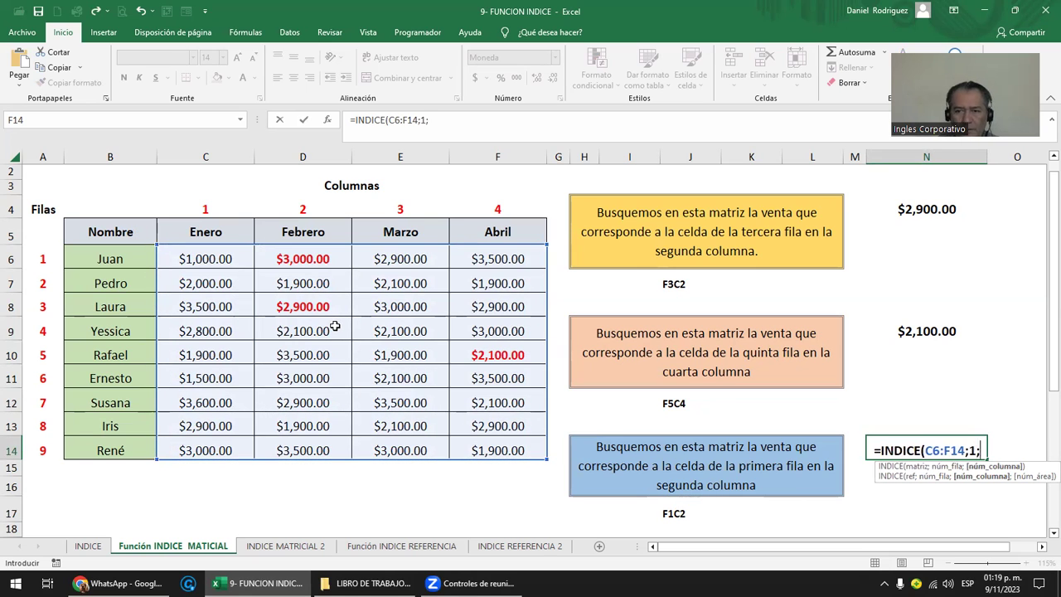
text(2))
key(Return)
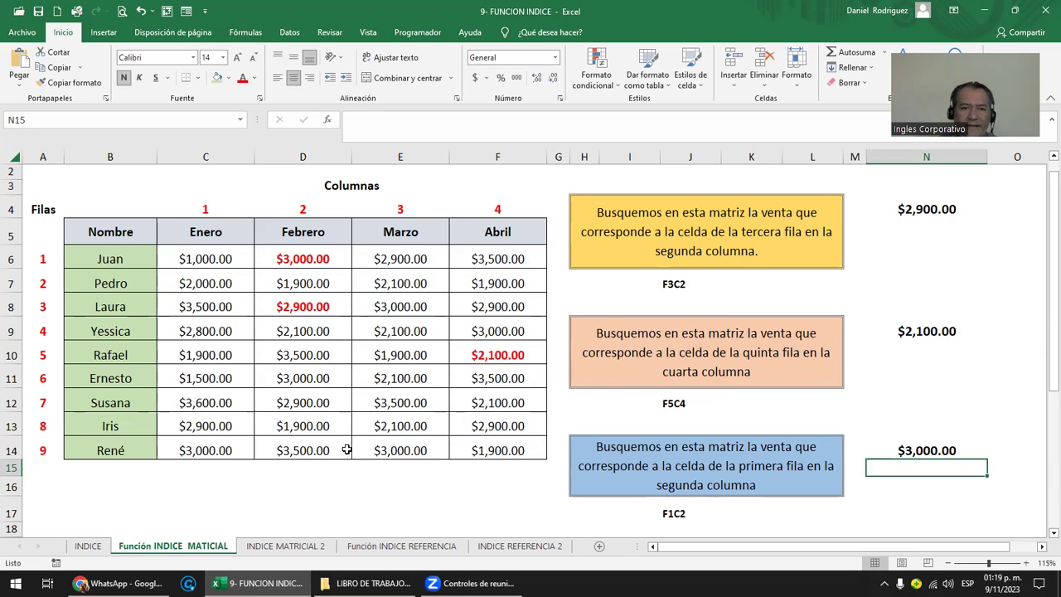
Step: Give Iris's $1,900.00 February sale in D13 a yellow fill and bold text
click(297, 426)
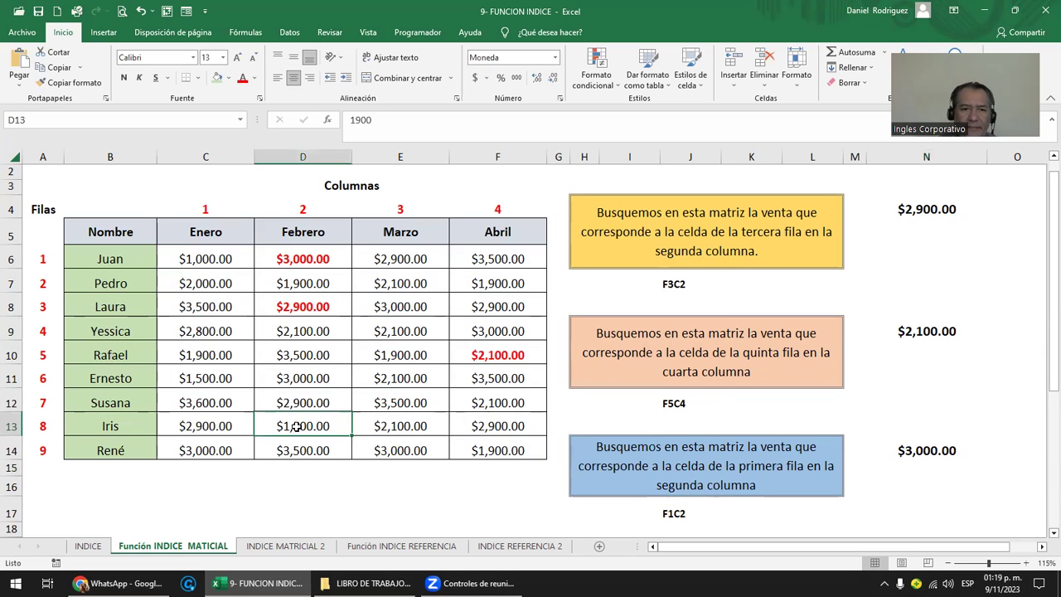
click(254, 78)
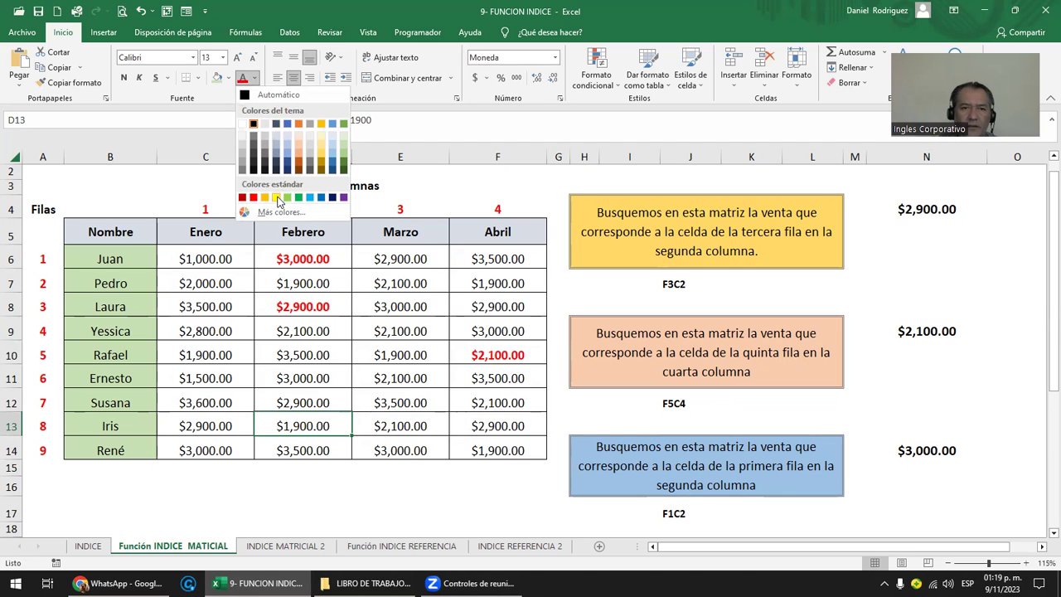
click(219, 78)
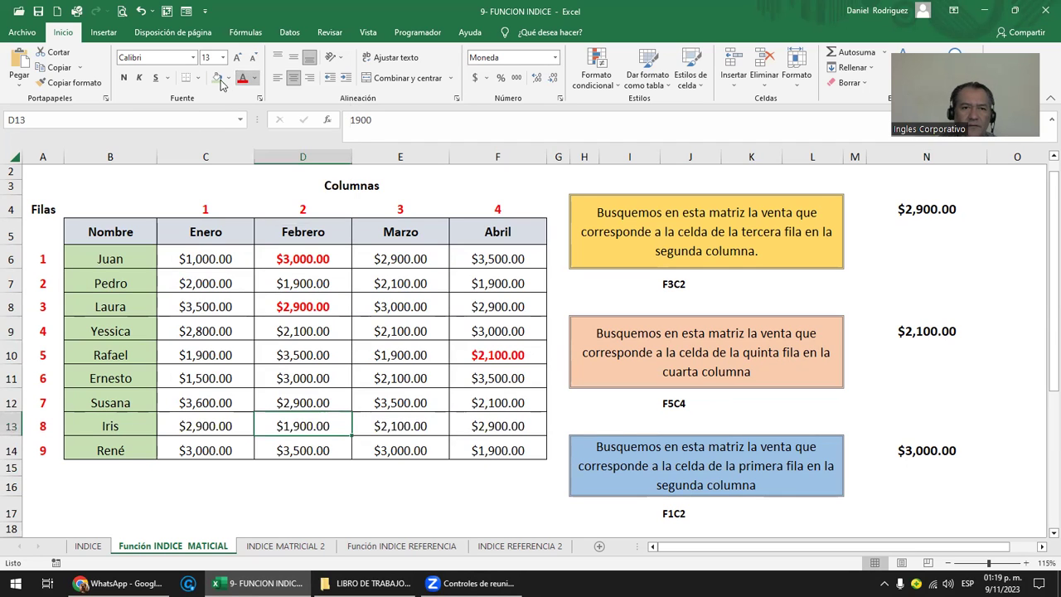
click(229, 78)
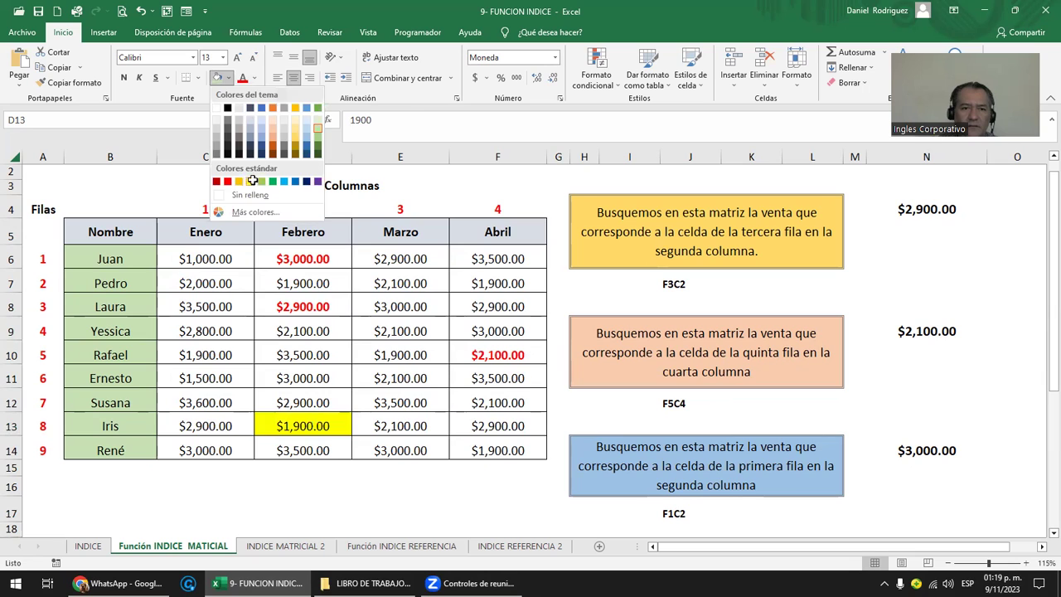
click(251, 182)
click(126, 78)
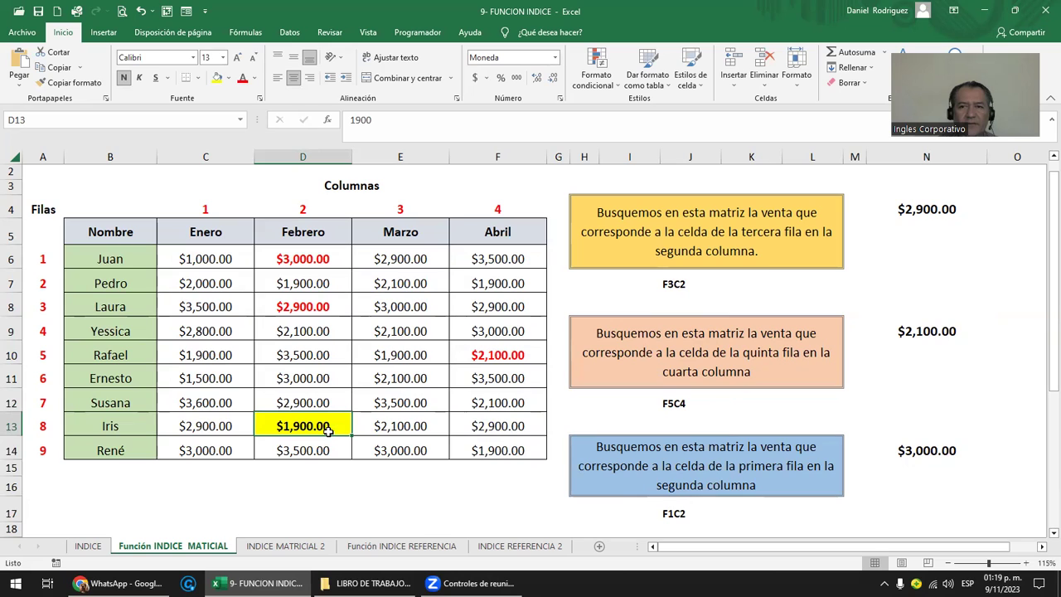
click(675, 528)
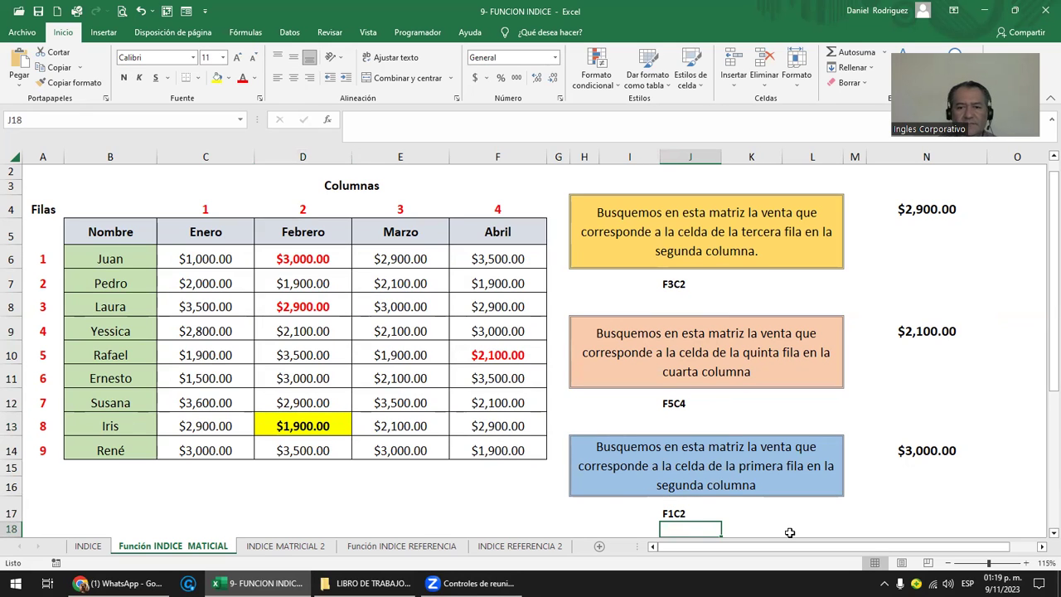
scroll(521, 464, down, 1)
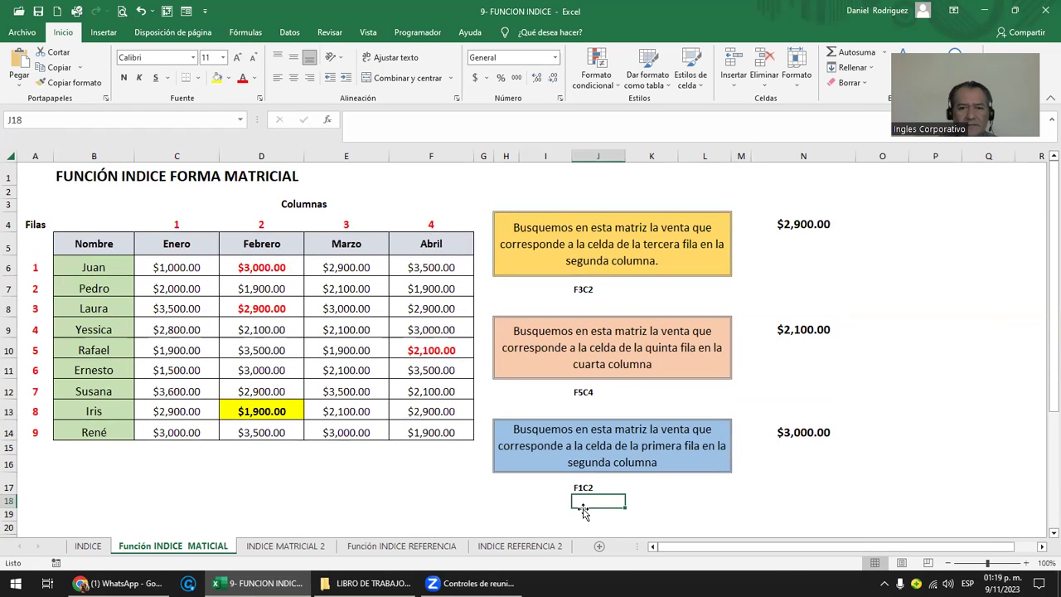
Step: Fill J18 yellow and enter the exercise label F8C2 there
click(216, 78)
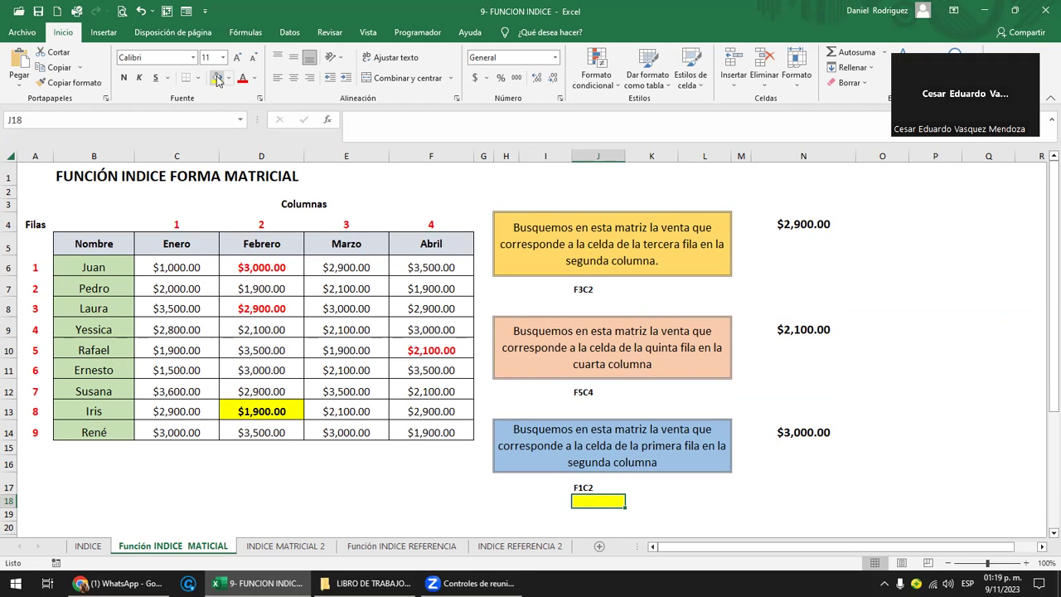
text(F1C2)
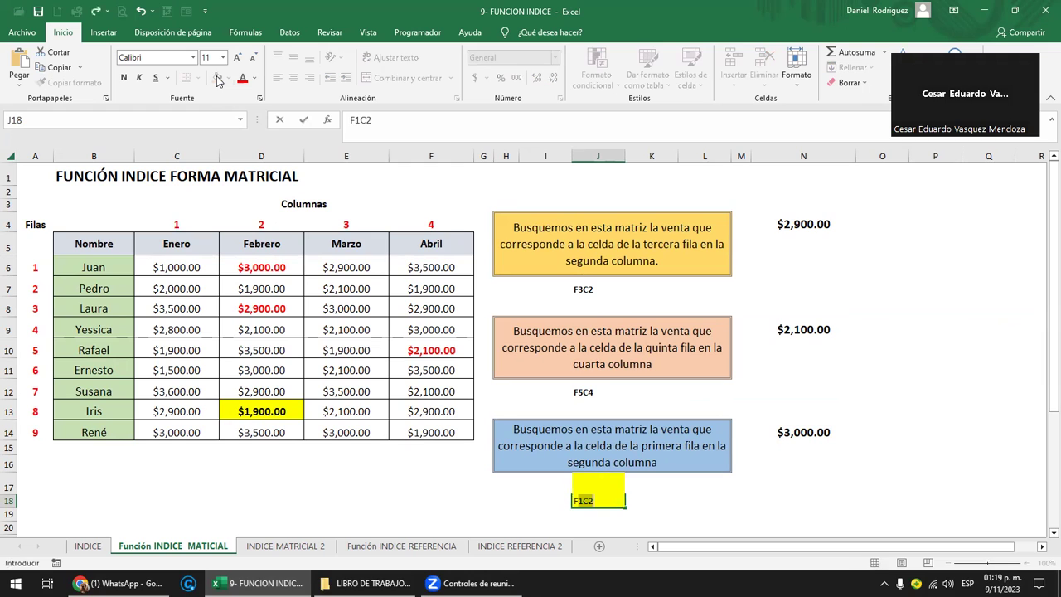
text(F8)
key(ctrl+Return)
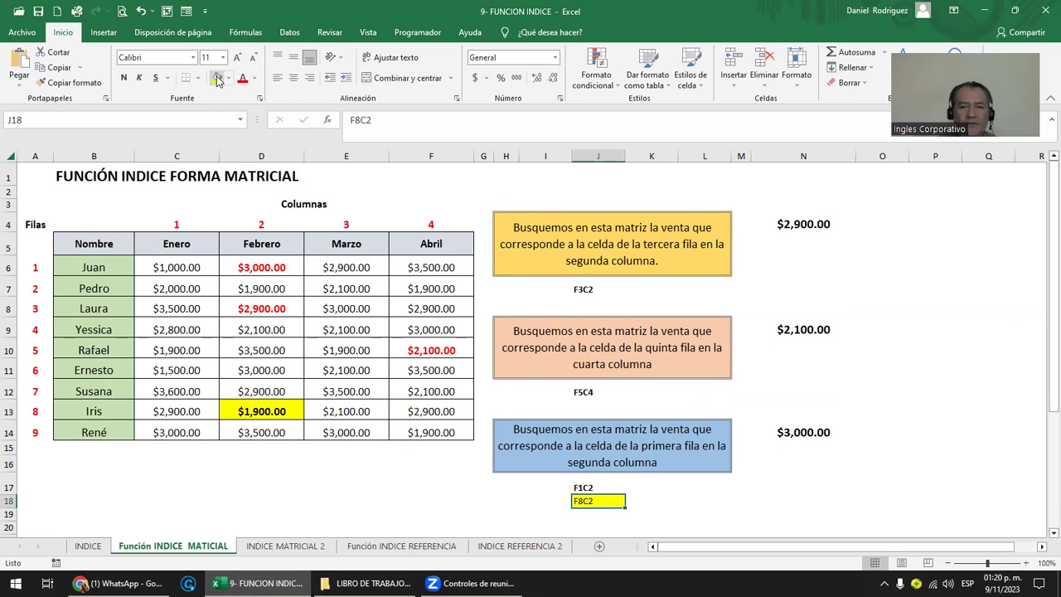
key(Right)
key(Right)
key(Right)
key(Right)
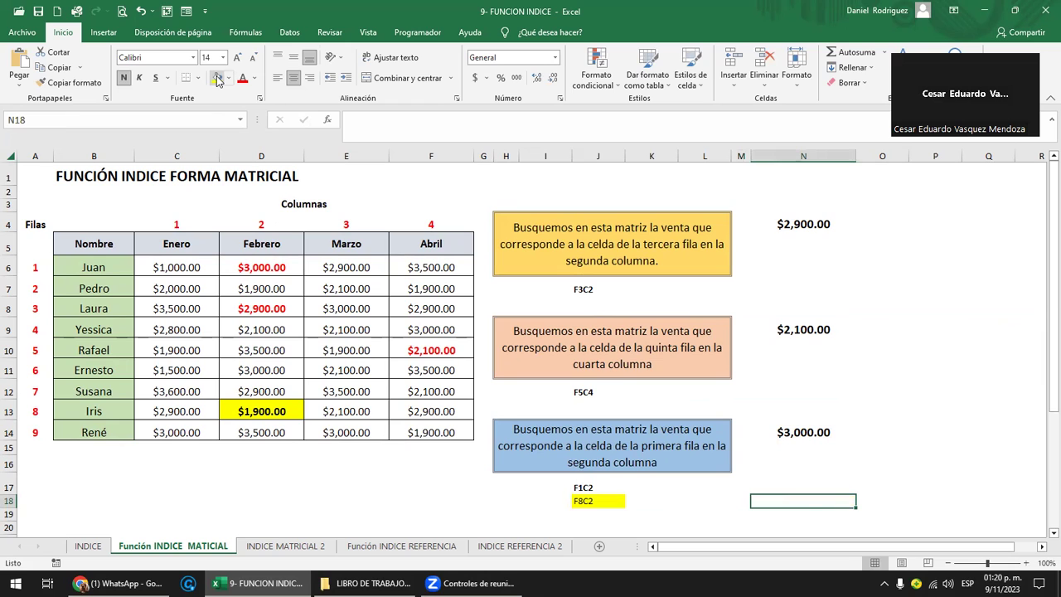
Step: Enter =INDICE(C6:F14;8;2) in N18 so it returns 1900
text(=)
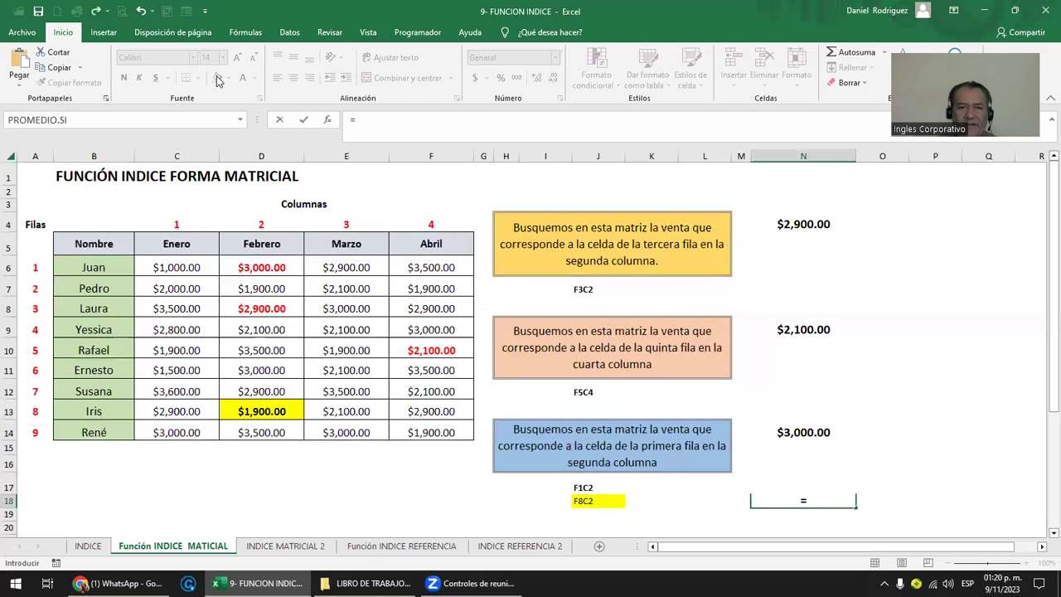
text(IN)
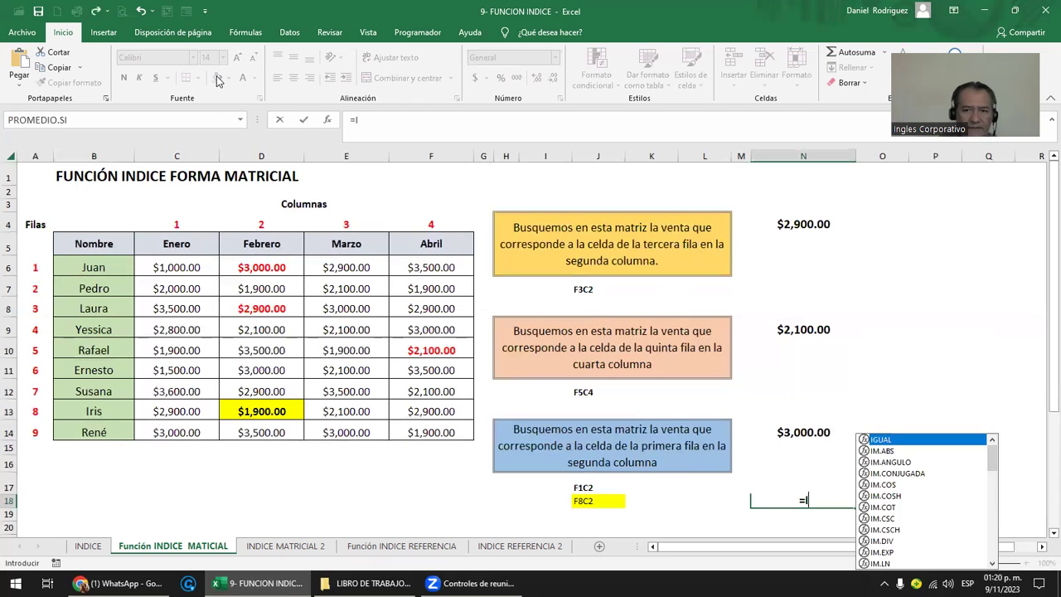
key(Tab)
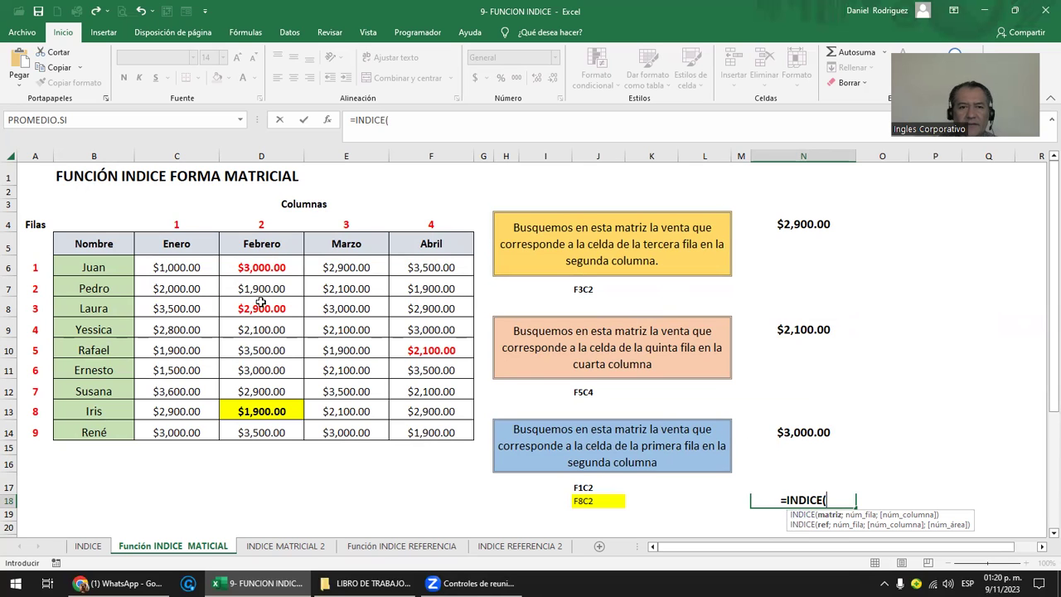
mouse_move(182, 272)
mouse_down()
mouse_move(427, 401)
mouse_move(439, 441)
mouse_up()
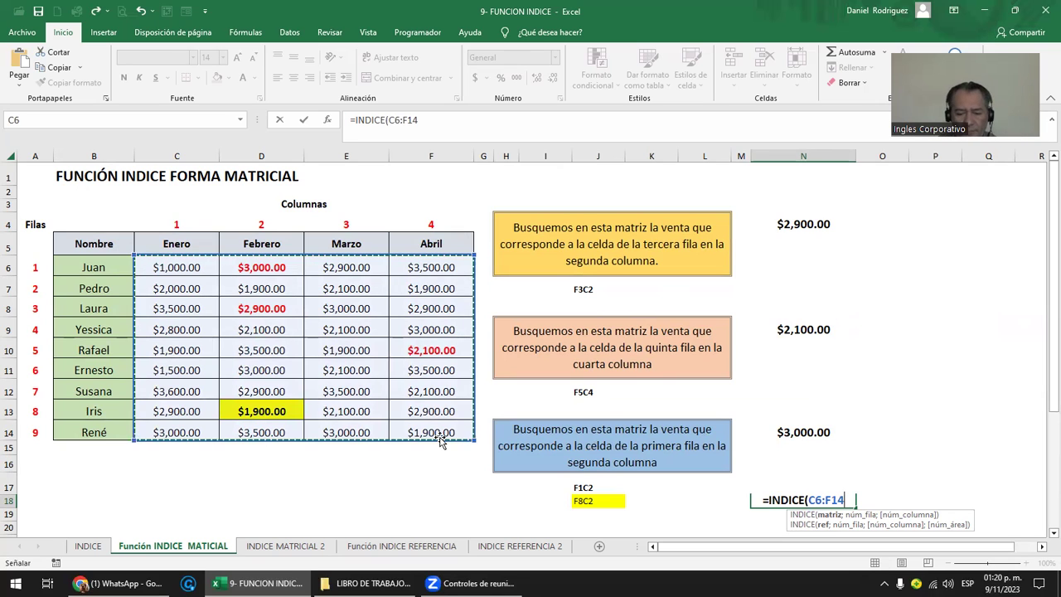
text(;)
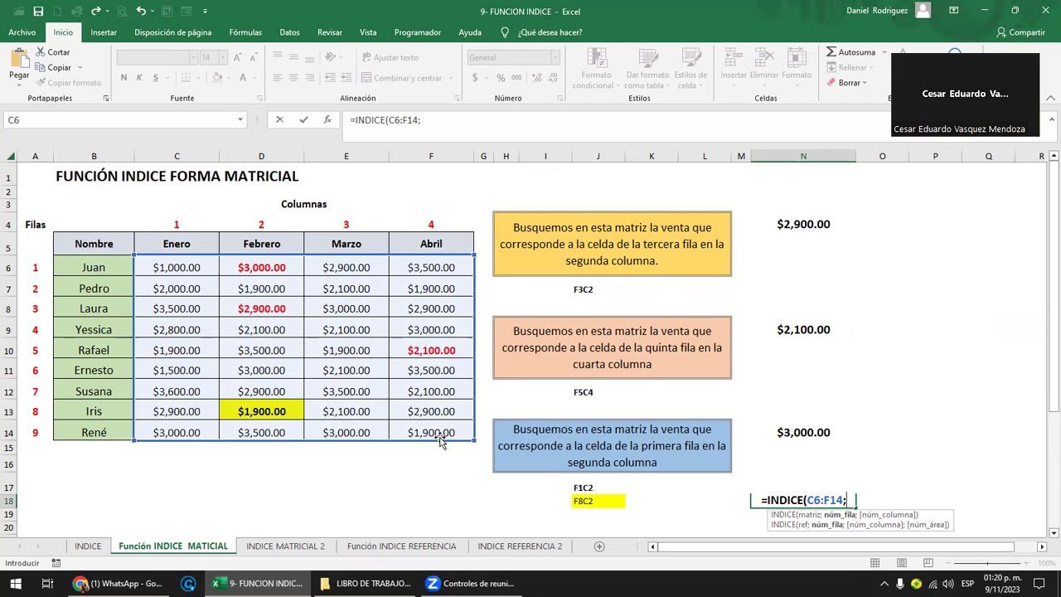
text(8;)
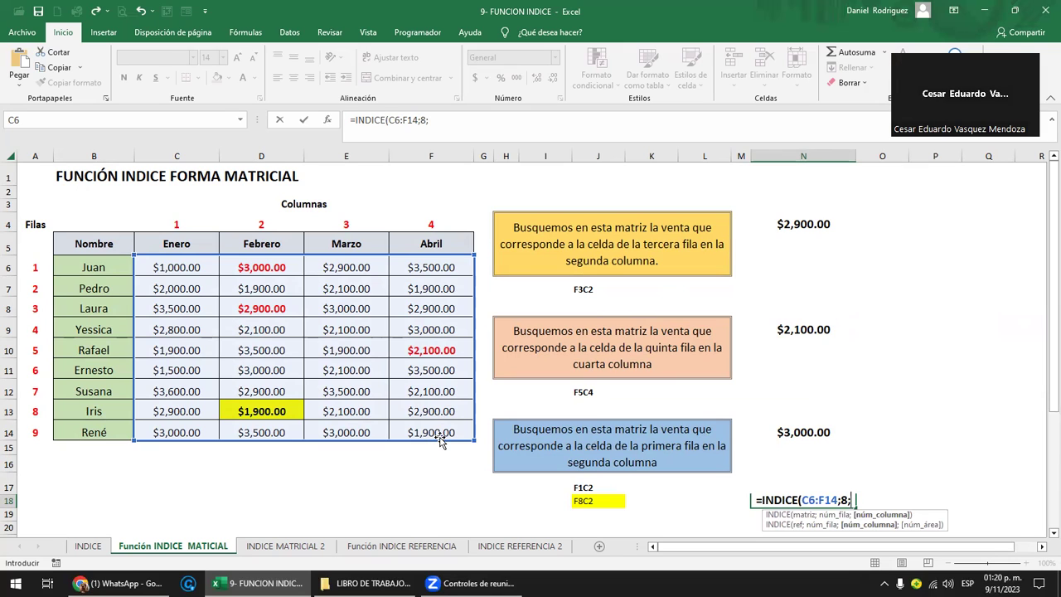
text(2))
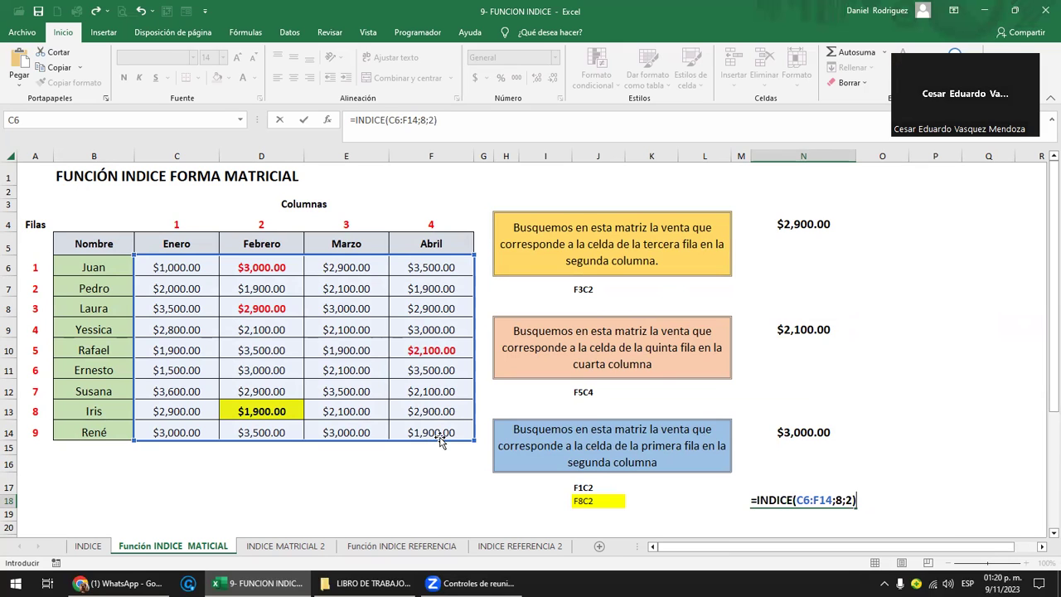
key(ctrl+Return)
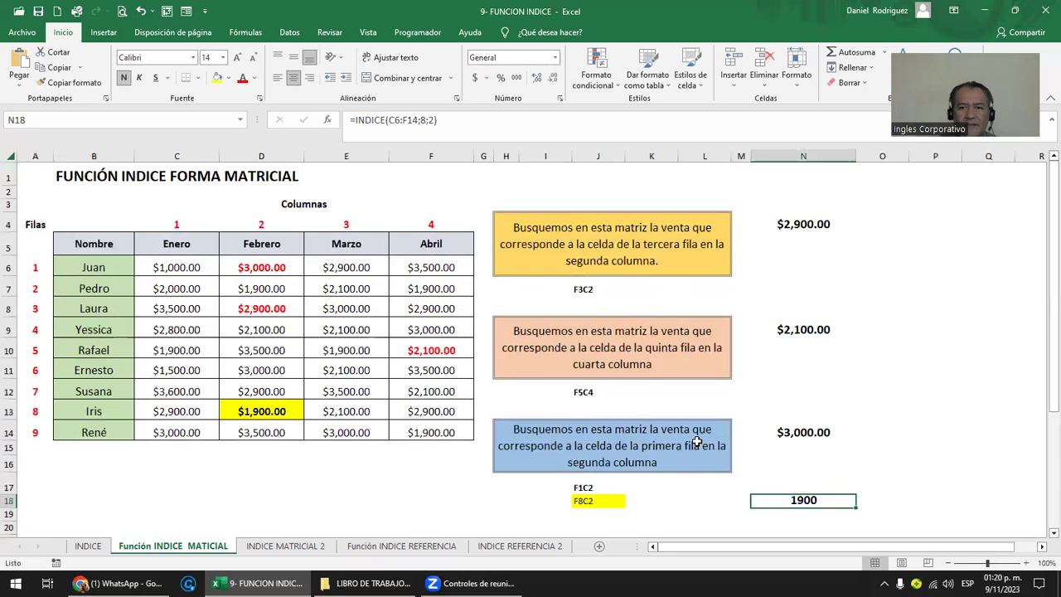
key(Up)
key(Up)
key(Up)
key(Up)
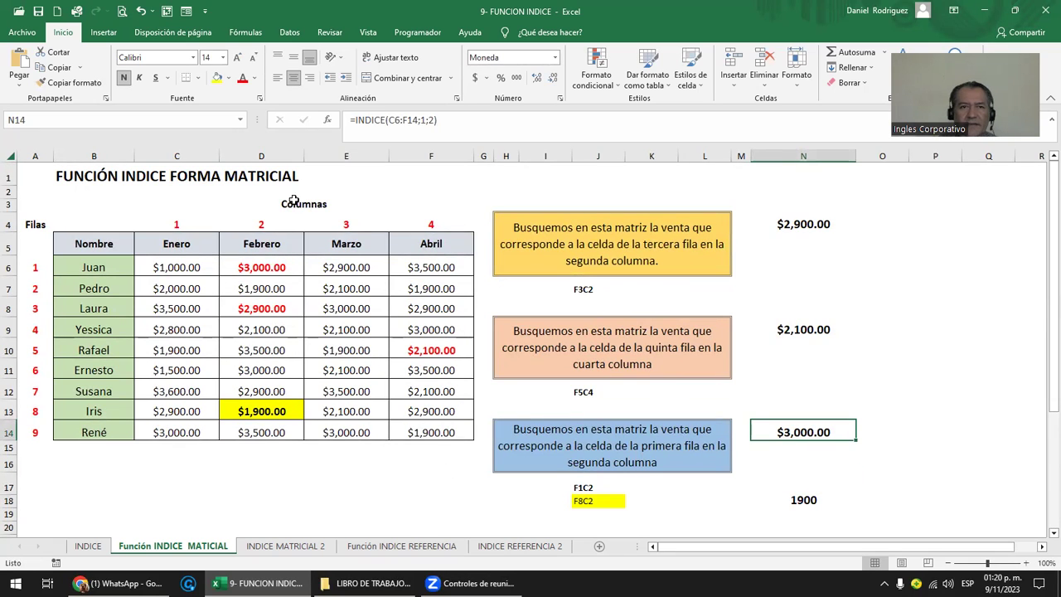
Step: Copy N14's currency formatting to N18 and give N18 a yellow fill
click(89, 86)
click(808, 506)
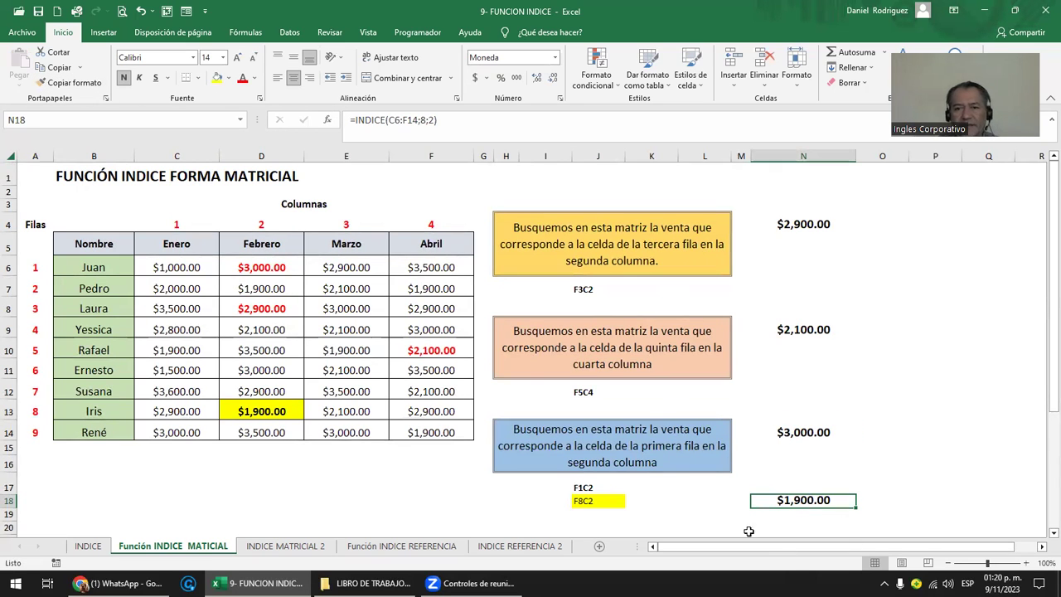
click(218, 78)
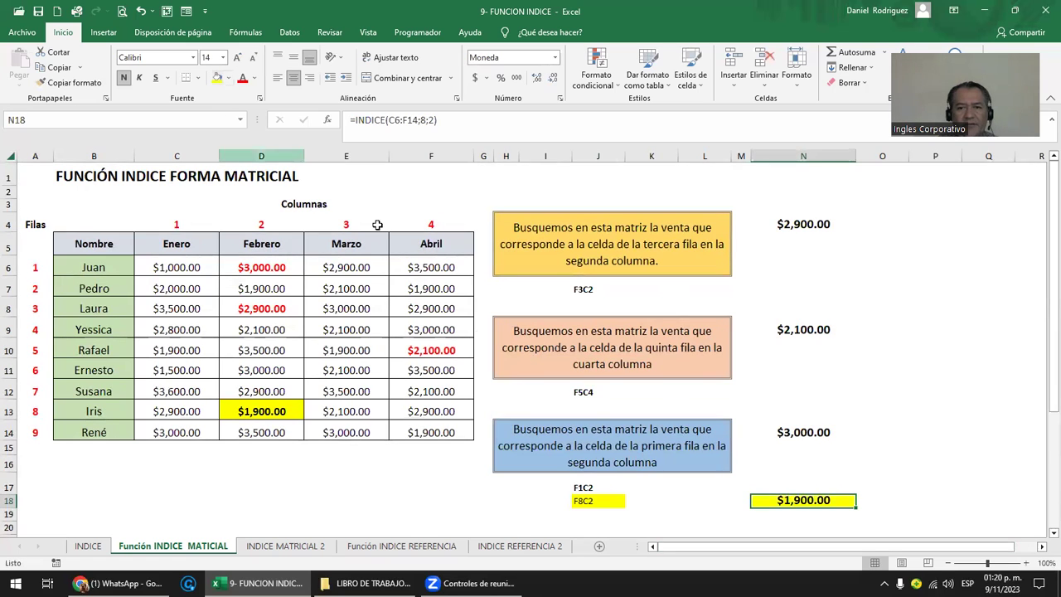
Step: Look over the name column and F8C2 label, ending on the N18 result
click(103, 266)
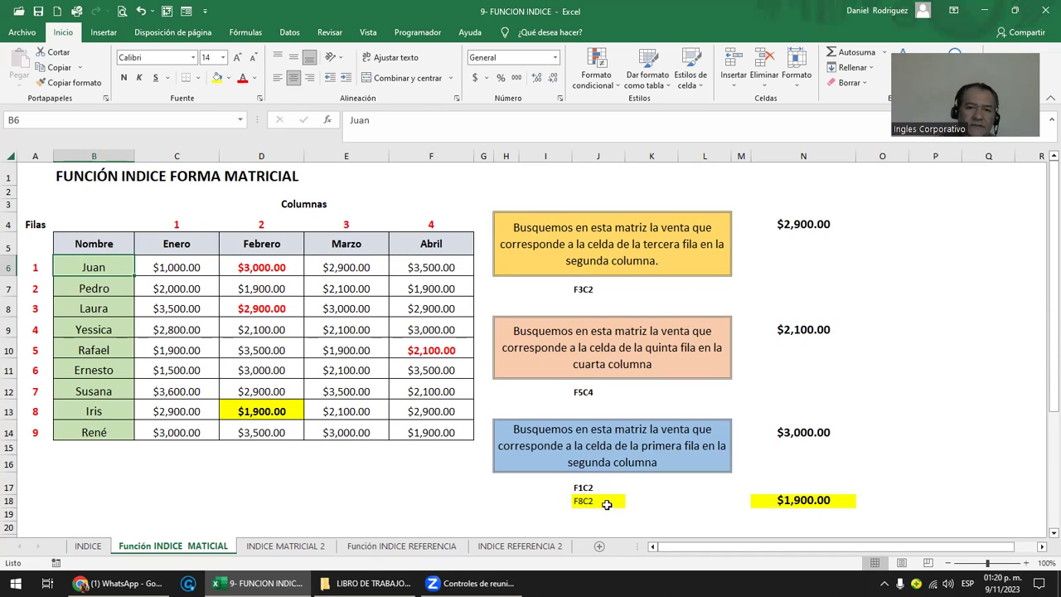
click(606, 502)
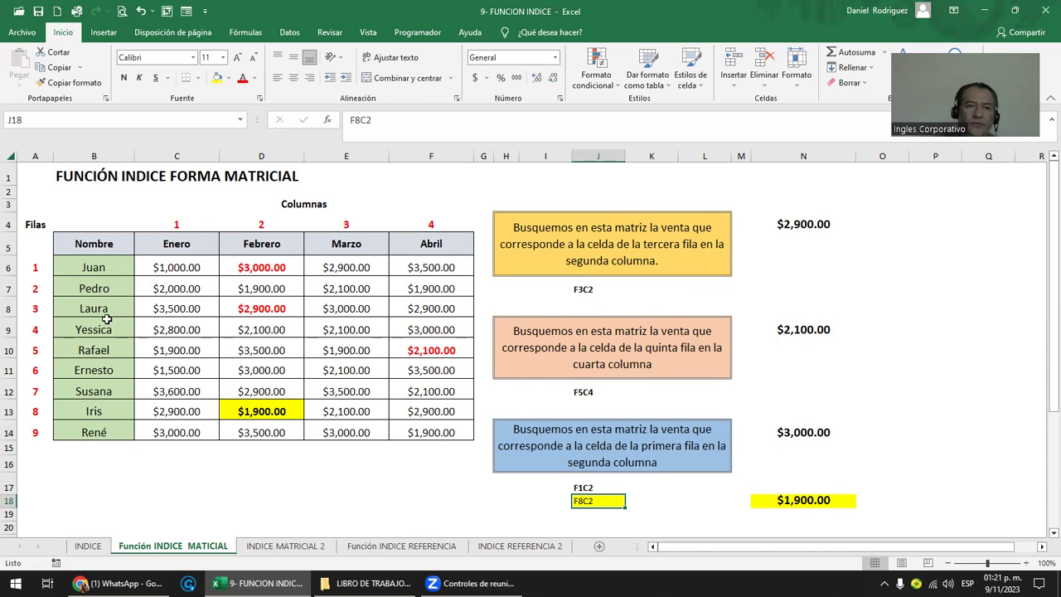
click(93, 246)
key(Down)
key(Down)
key(Down)
key(Down)
key(Down)
key(Down)
key(Down)
key(Right)
key(Right)
key(Right)
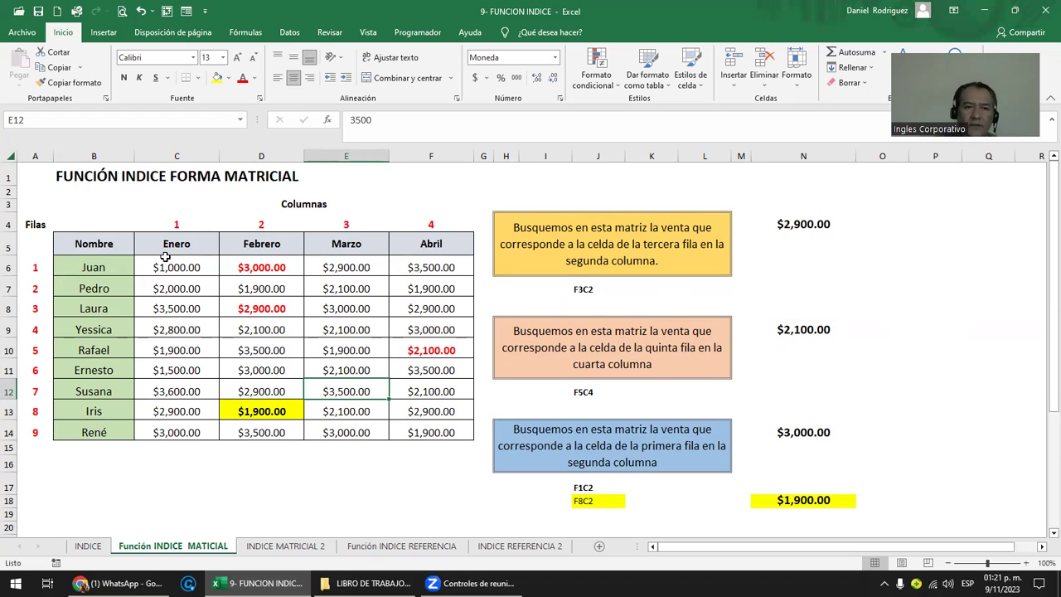
click(97, 258)
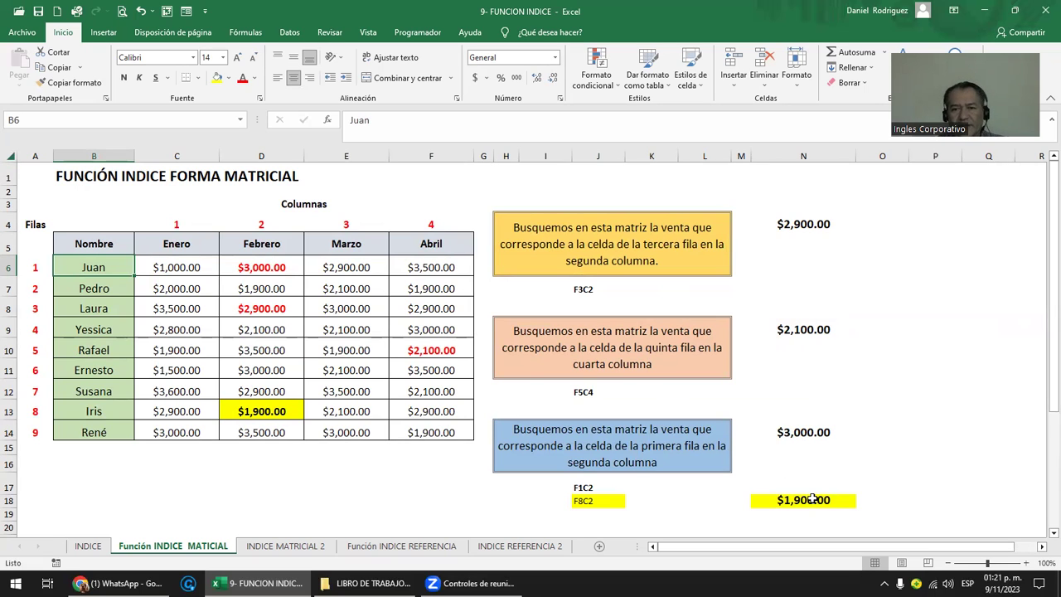
click(813, 498)
click(802, 228)
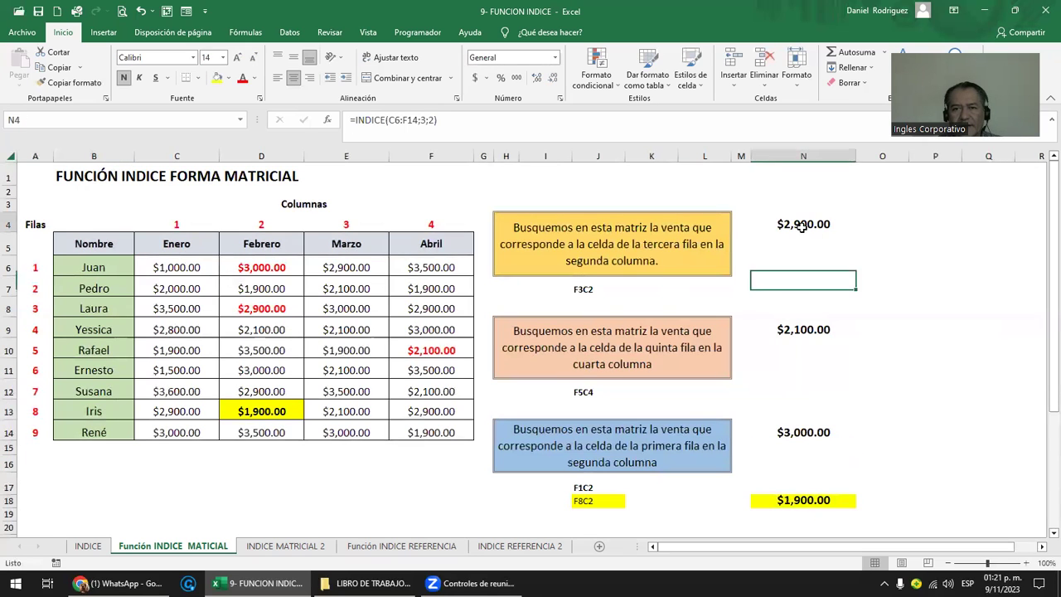
double_click(803, 226)
click(837, 222)
key(shift+Right)
key(shift+Right)
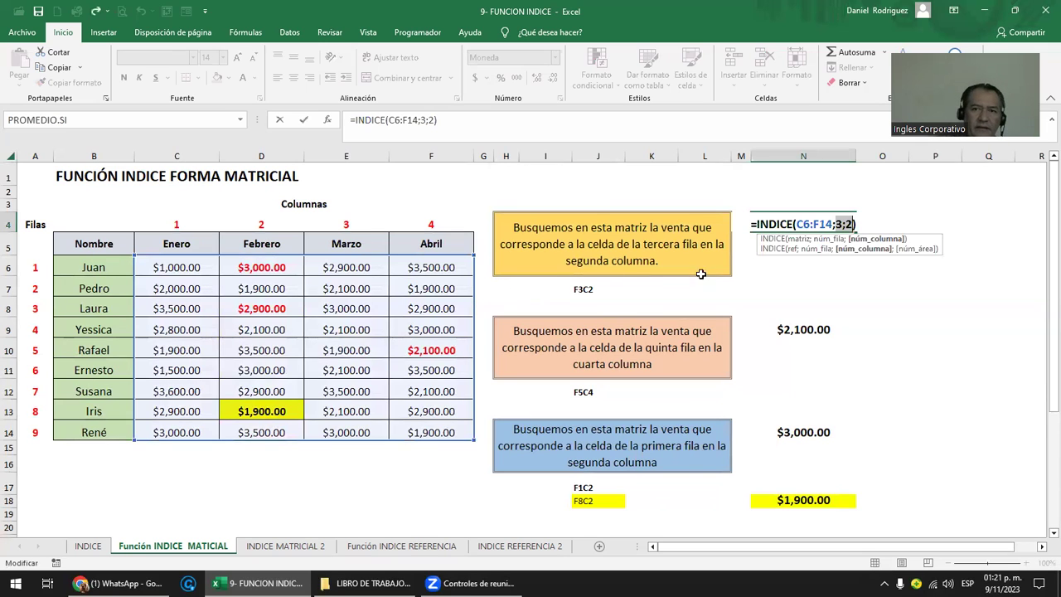
click(840, 224)
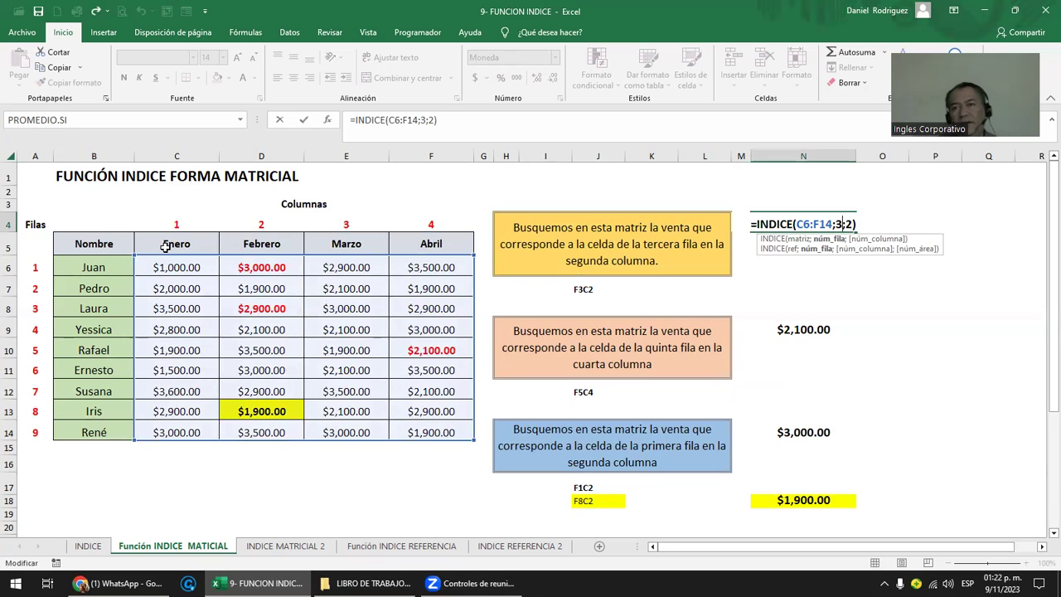
click(851, 224)
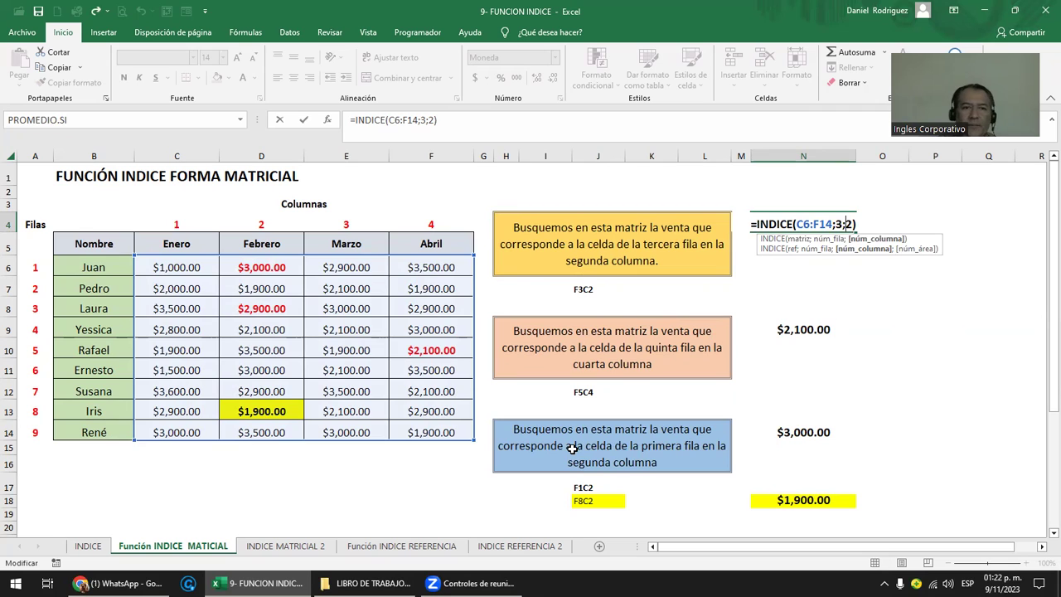
key(ctrl+Return)
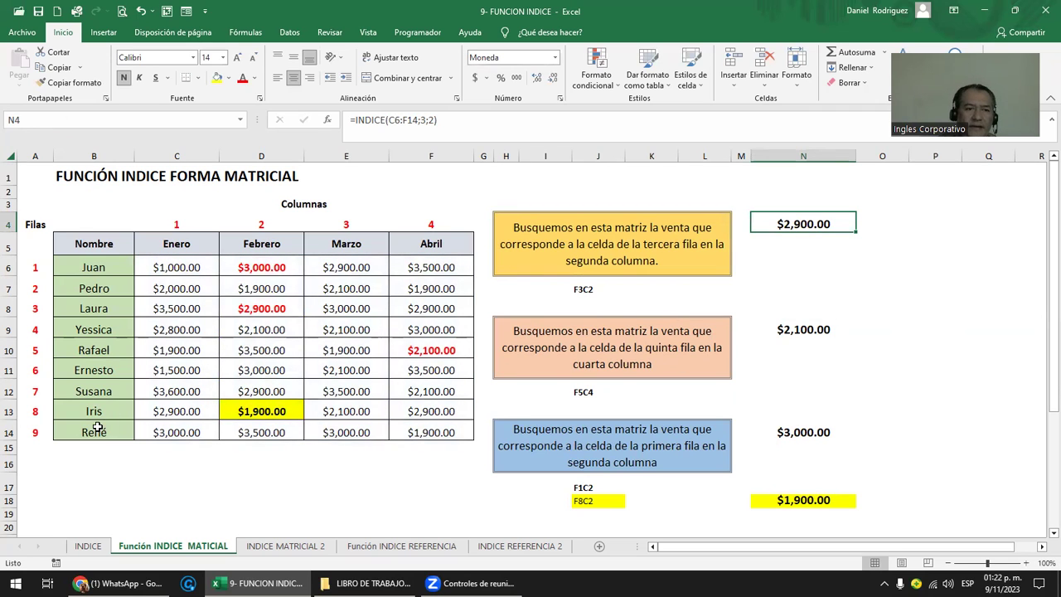
click(97, 426)
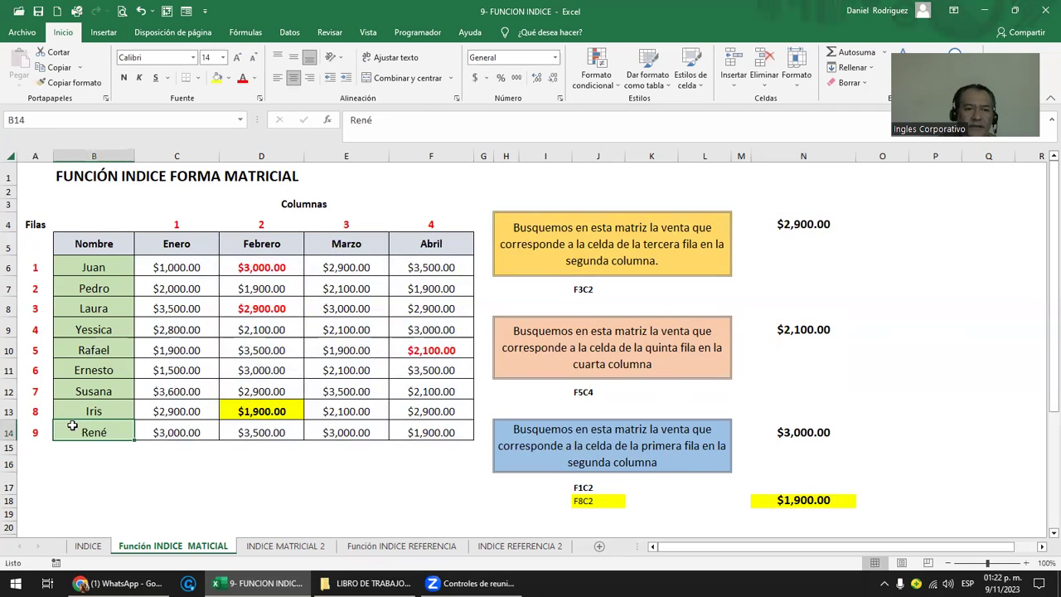
click(9, 431)
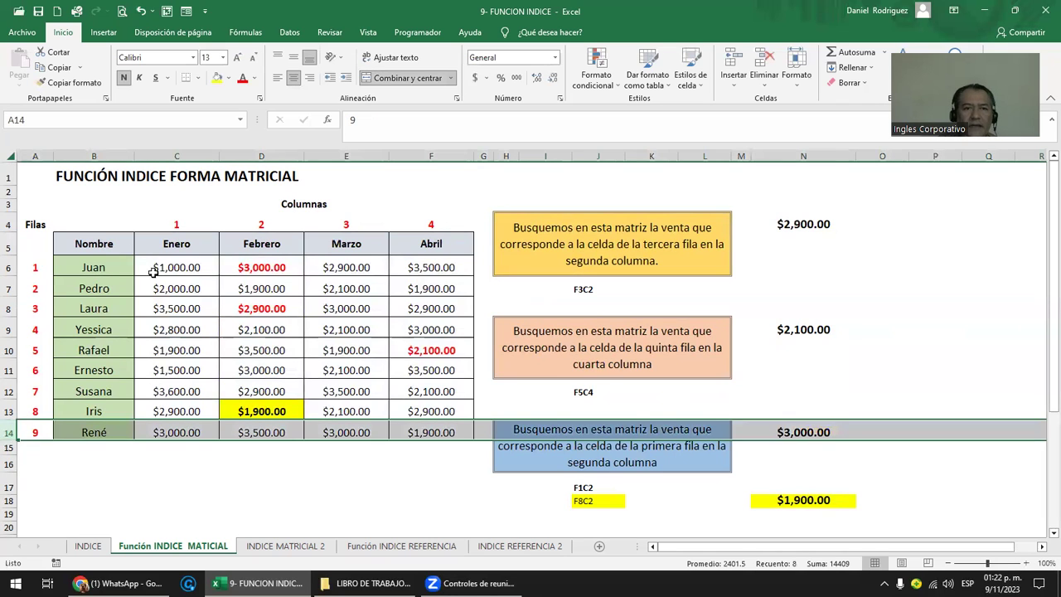
drag(175, 155, 455, 142)
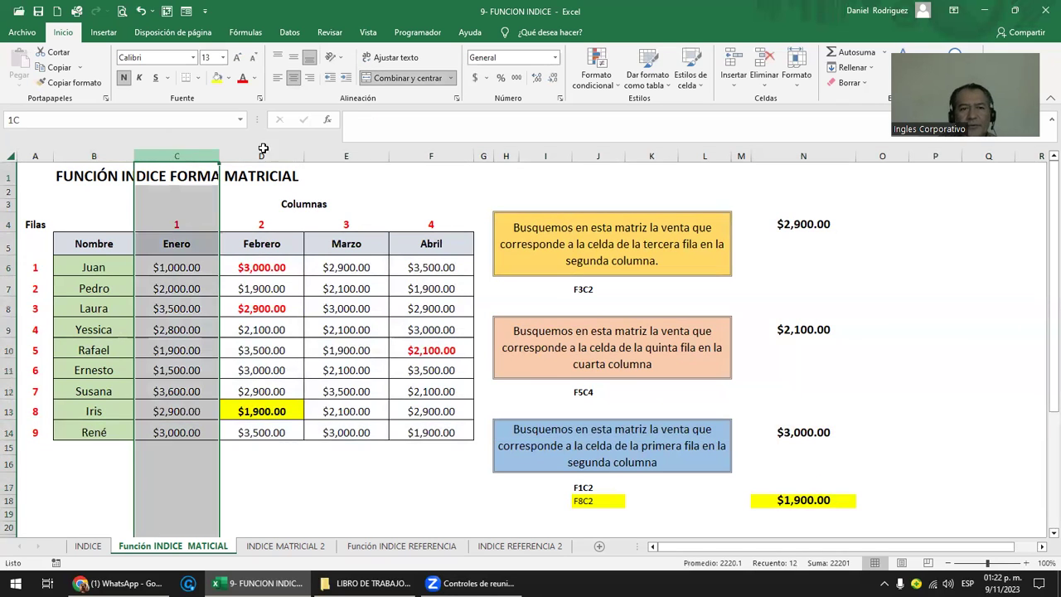
click(9, 431)
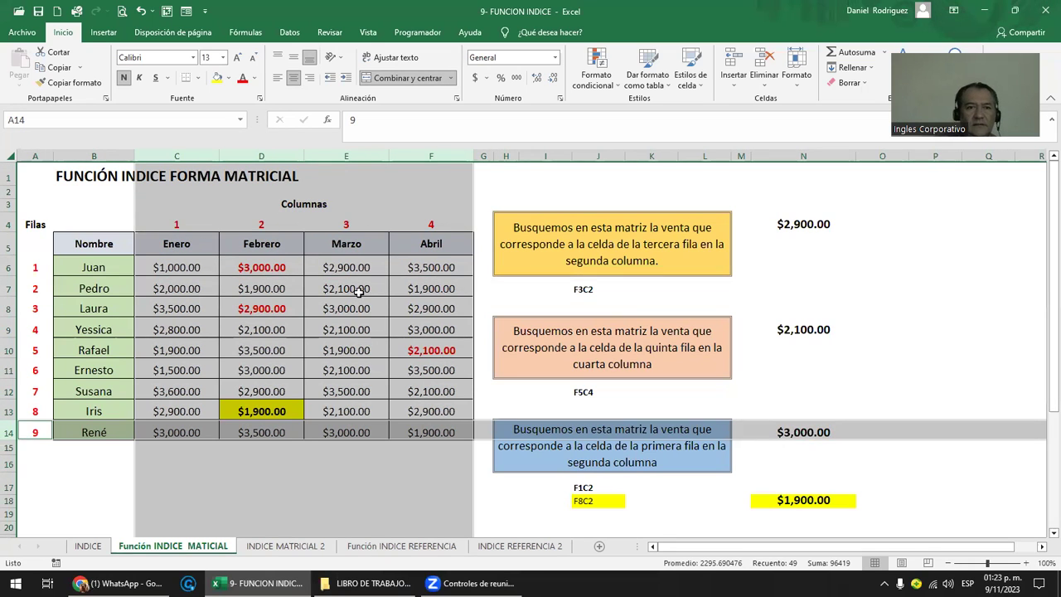
click(826, 386)
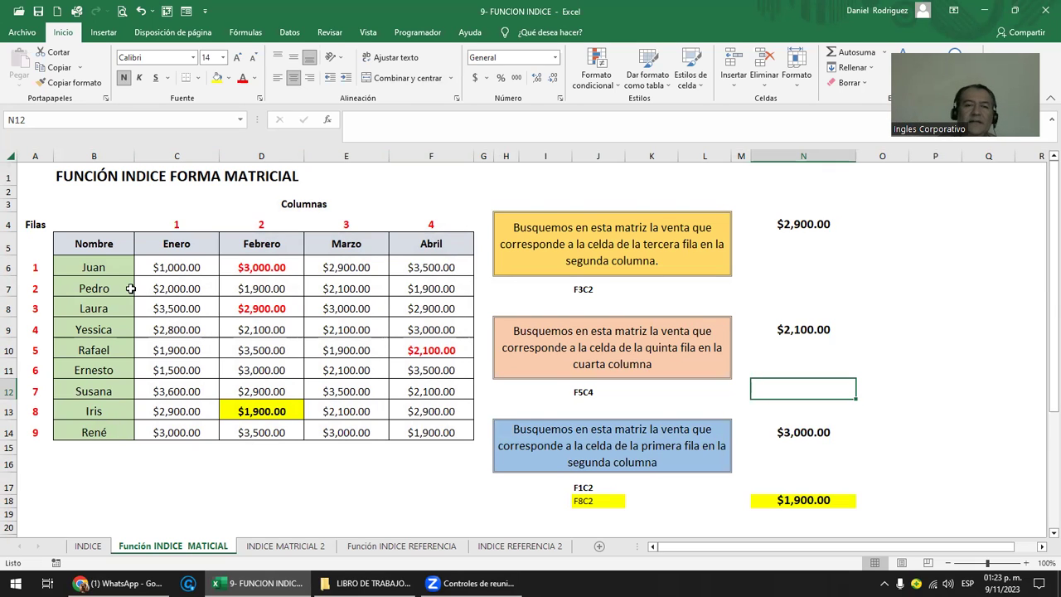
click(259, 412)
click(268, 307)
key(Up)
key(Up)
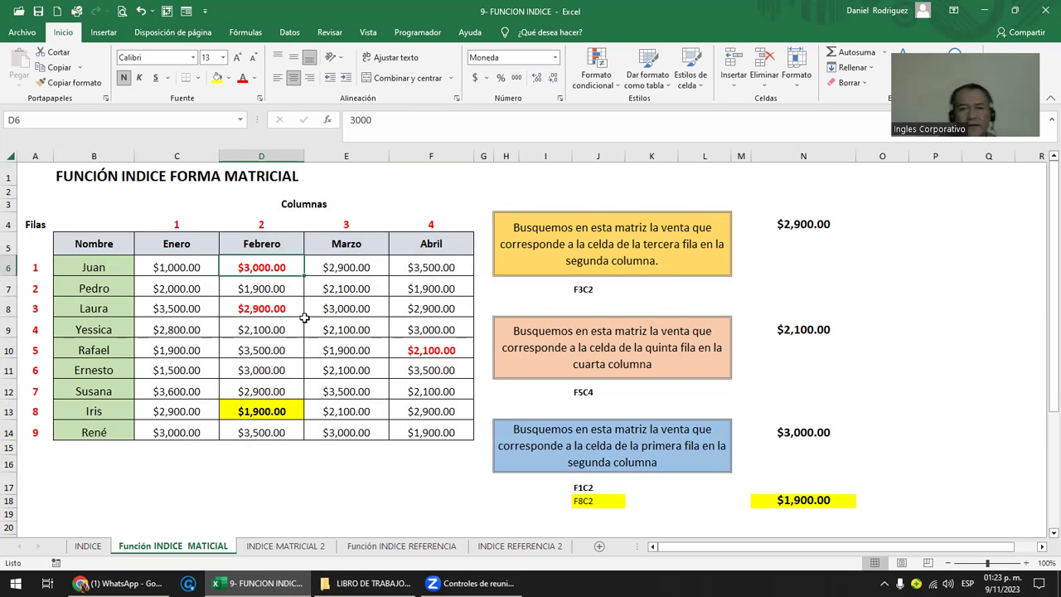
click(811, 502)
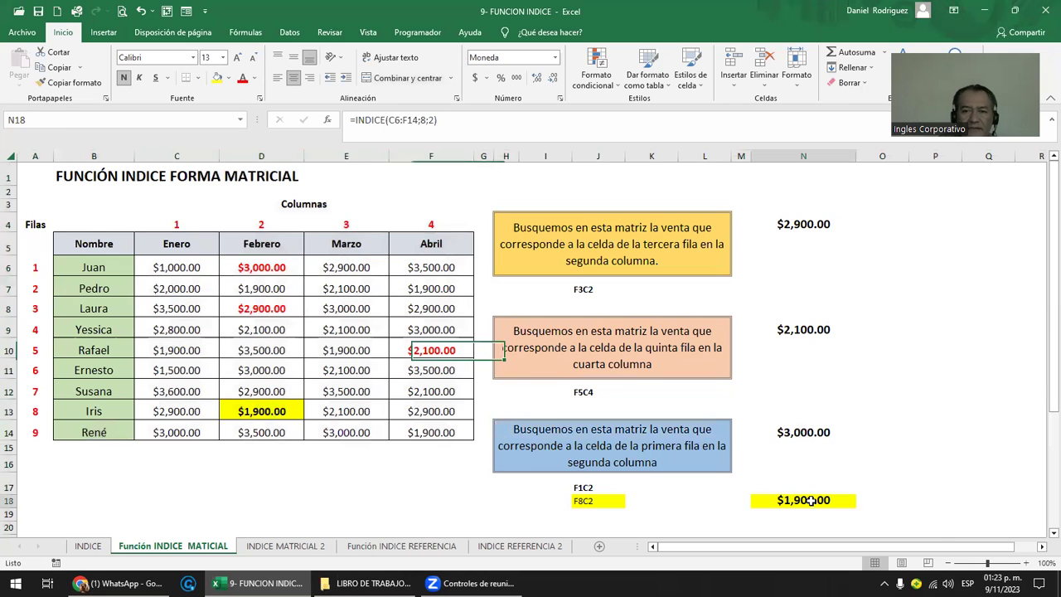
double_click(811, 501)
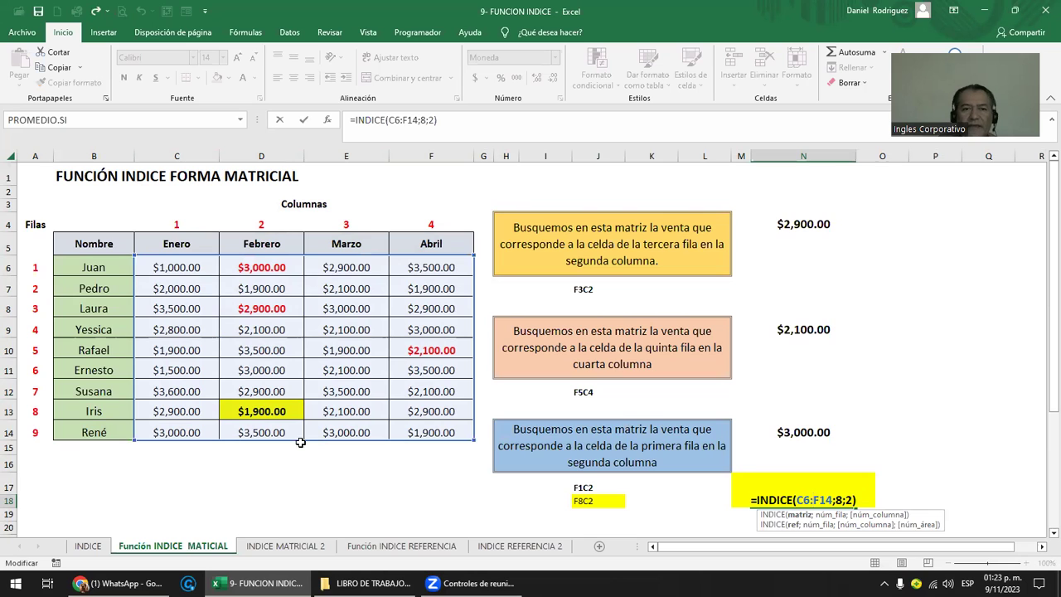
key(ctrl+Return)
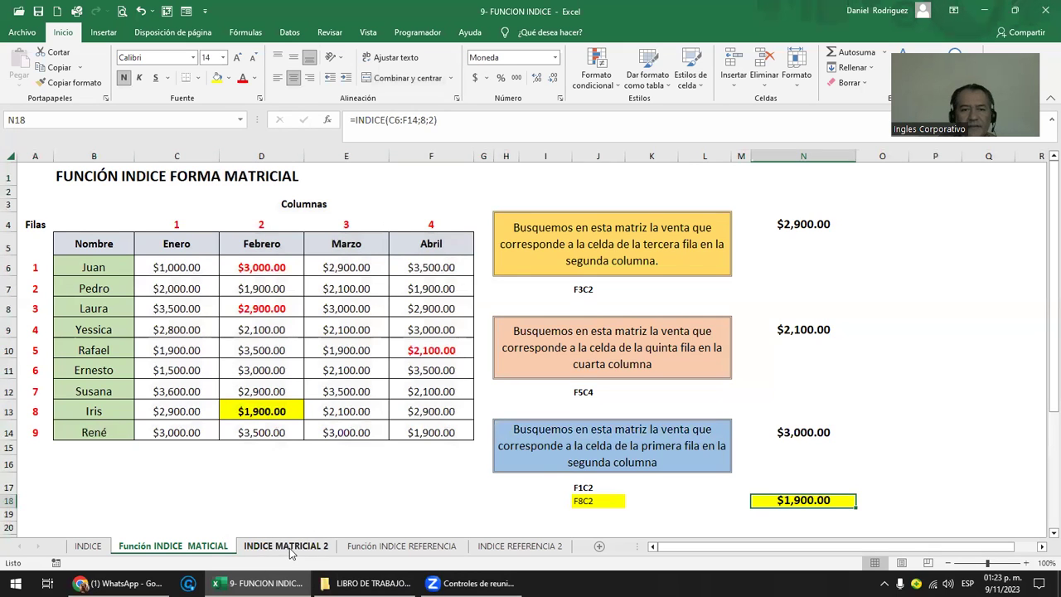
Step: Switch to the INDICE MATRICIAL 2 sheet and select the Producto 1–5 names and the month headers in row 4
click(291, 547)
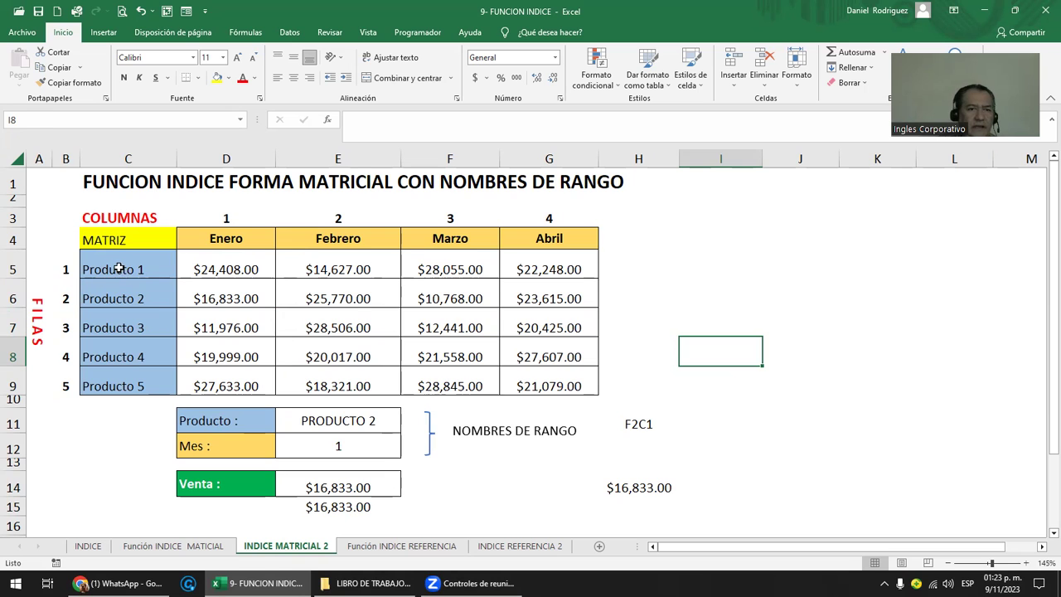
drag(118, 267, 116, 377)
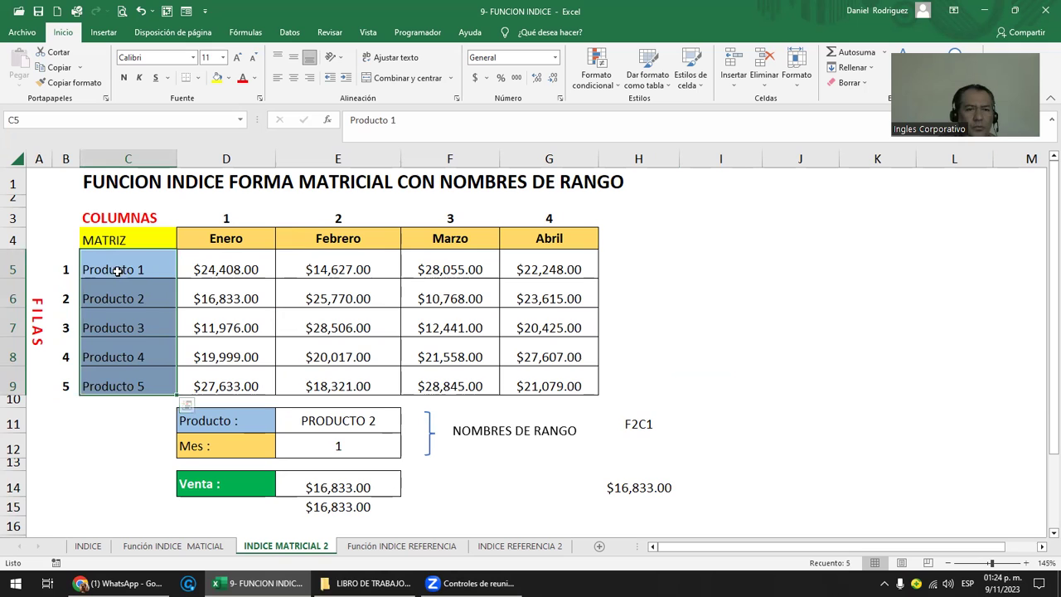
click(148, 276)
click(149, 300)
click(153, 325)
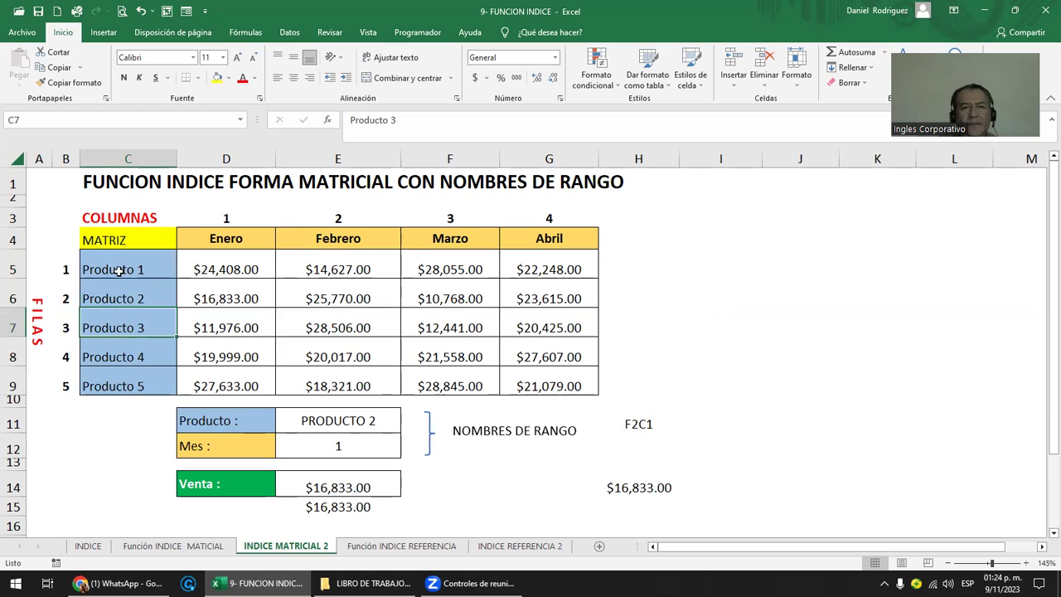
drag(122, 268, 117, 378)
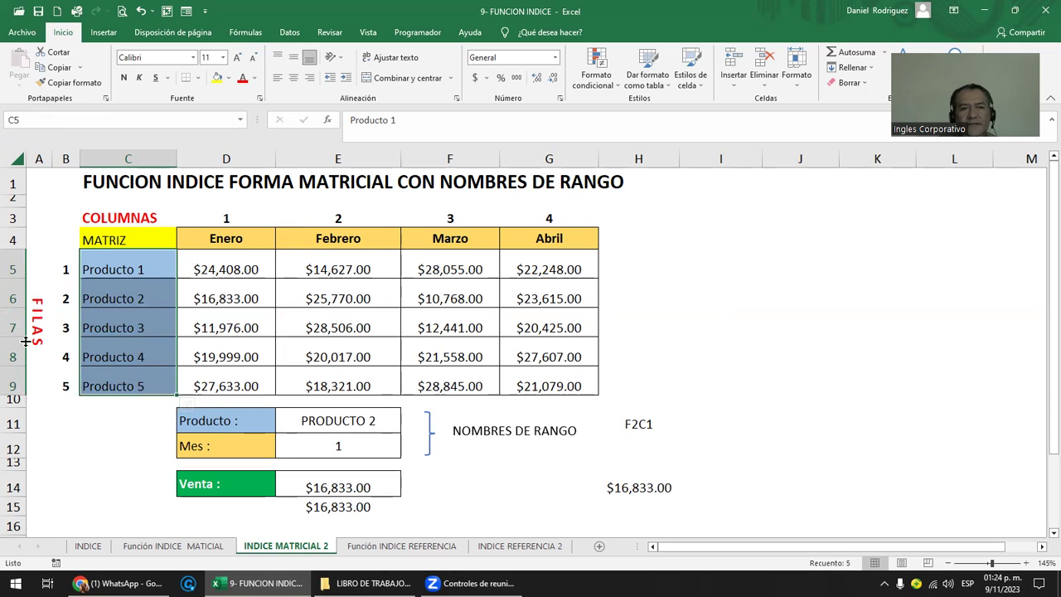
click(114, 264)
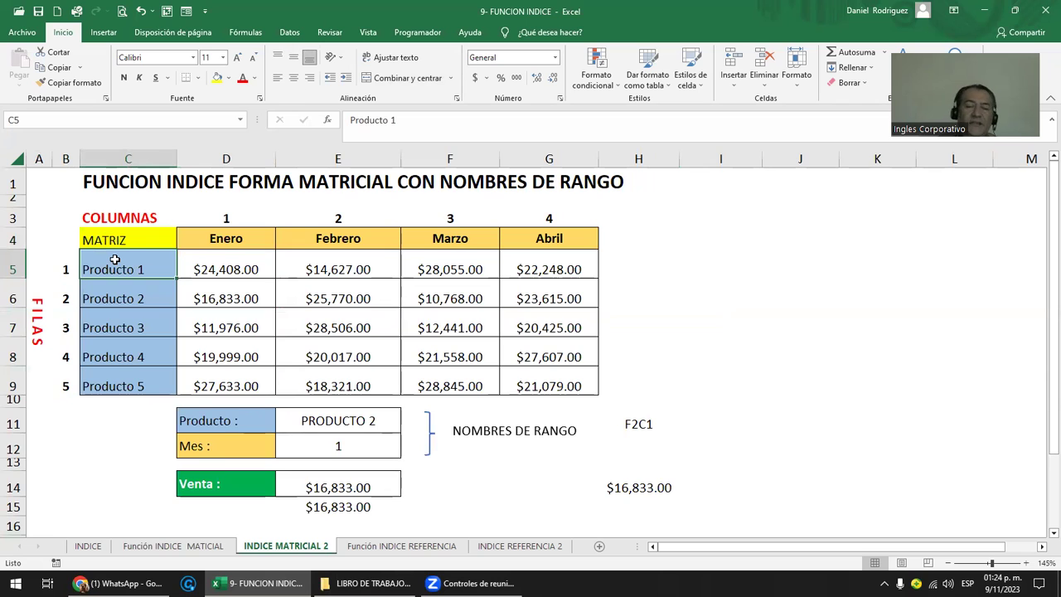
mouse_move(114, 260)
mouse_down()
mouse_move(135, 310)
mouse_move(123, 379)
mouse_up()
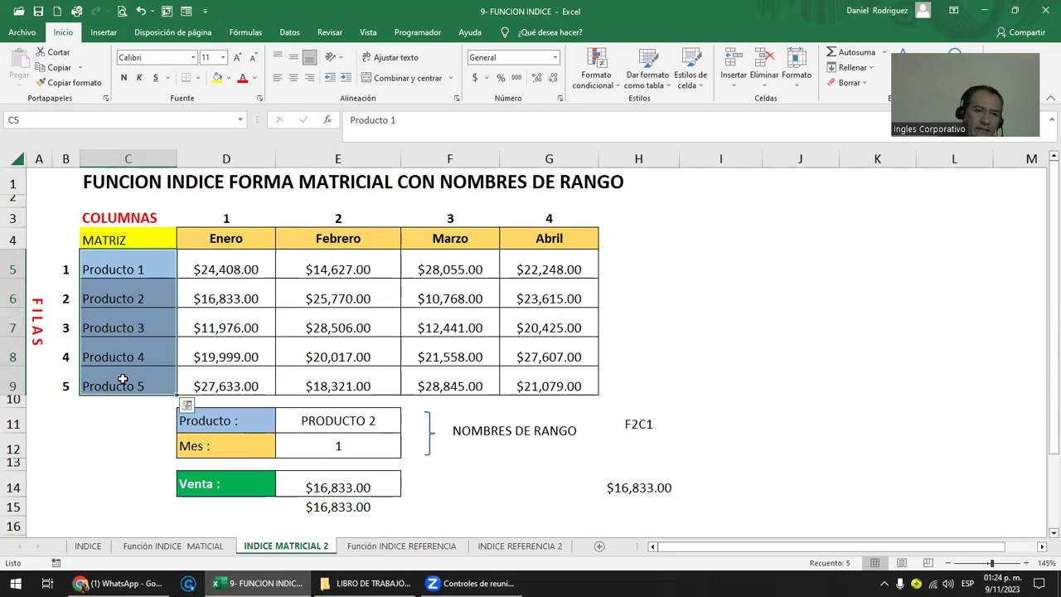
drag(222, 239, 526, 238)
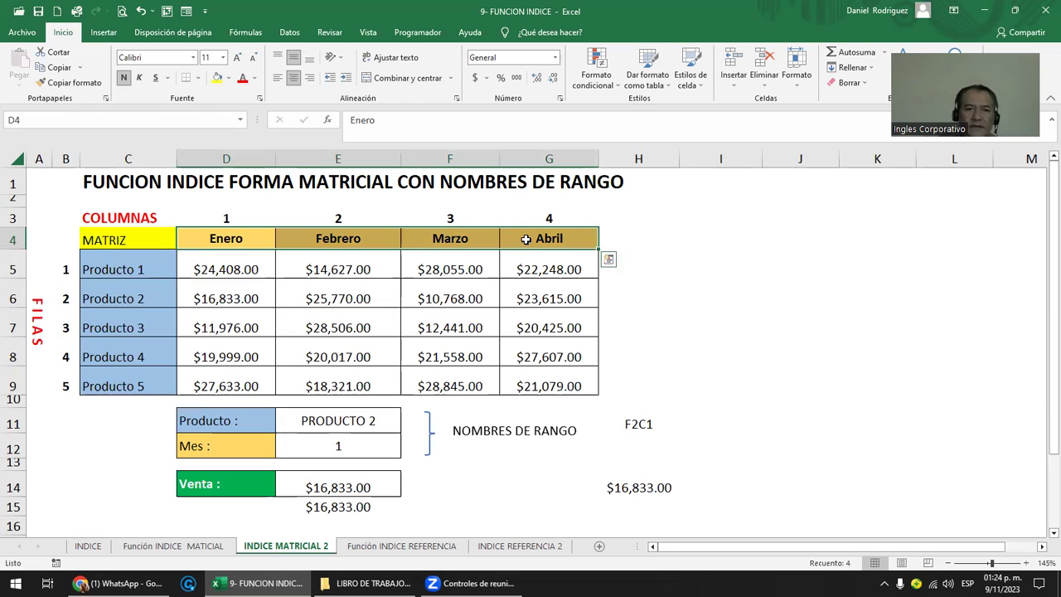
double_click(356, 486)
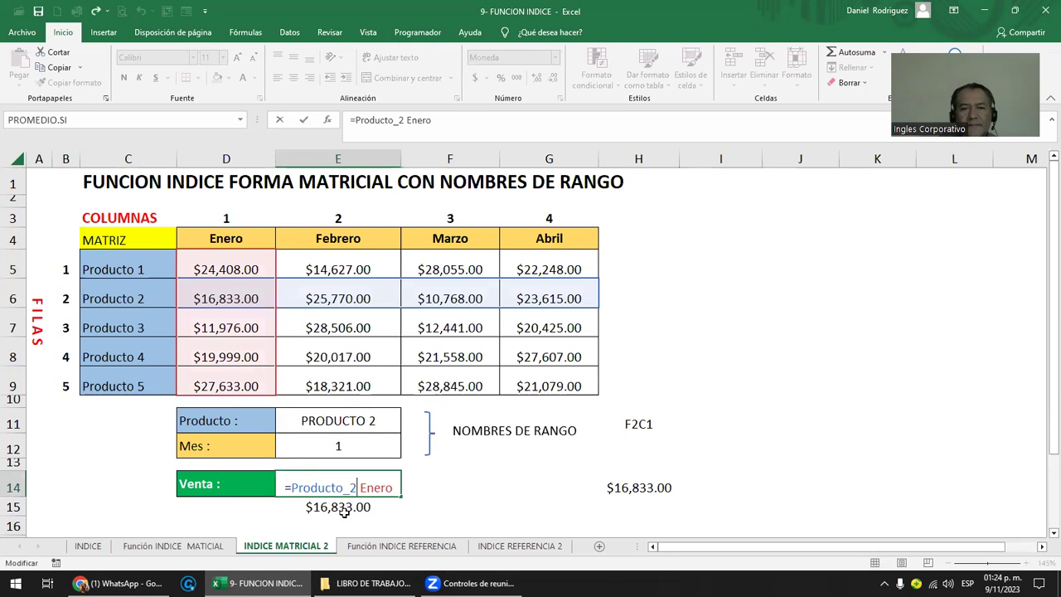
click(630, 488)
double_click(630, 488)
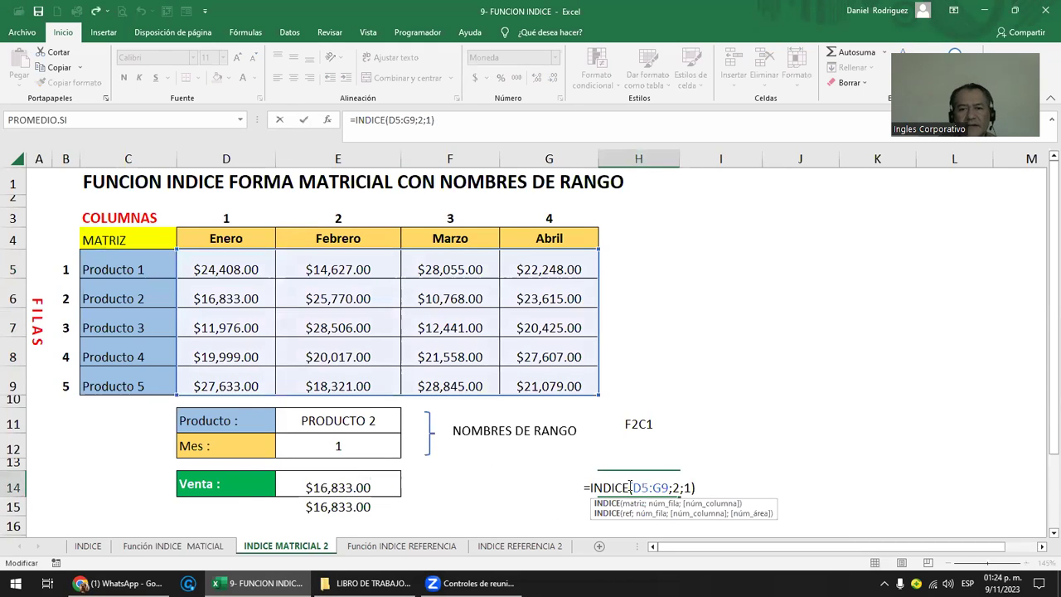
key(Escape)
click(332, 486)
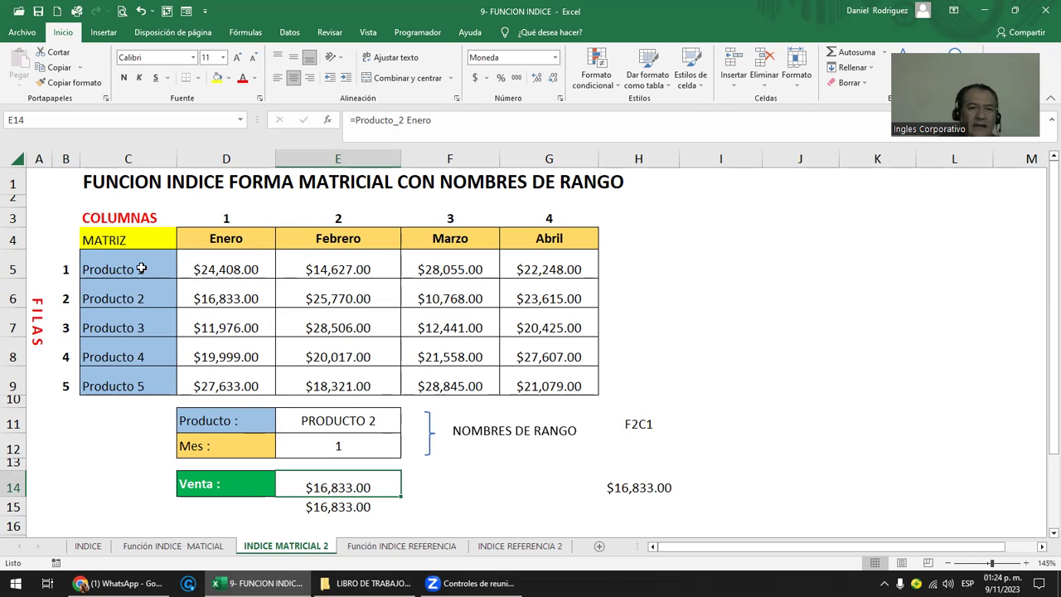
drag(142, 269, 133, 398)
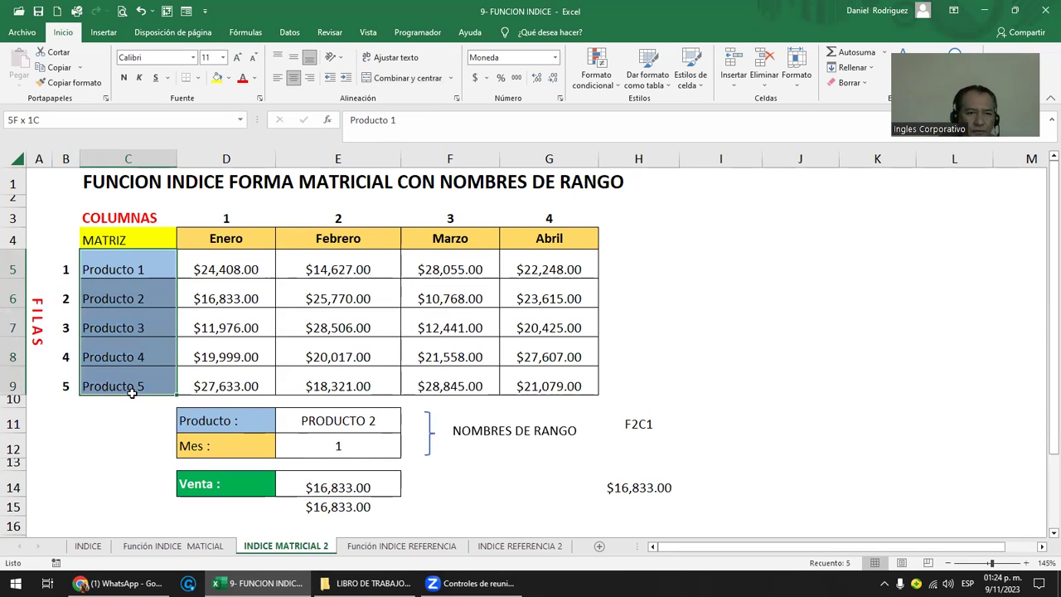
ctrl+drag(225, 238, 520, 236)
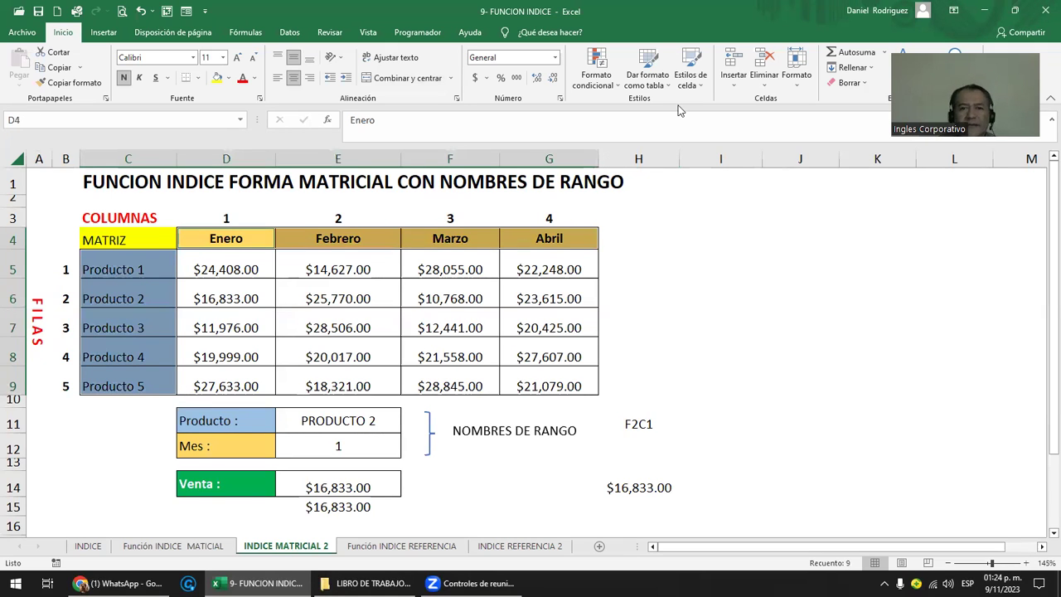
Step: Select table C4:G9 and create names from its top row and left column
click(242, 256)
click(144, 239)
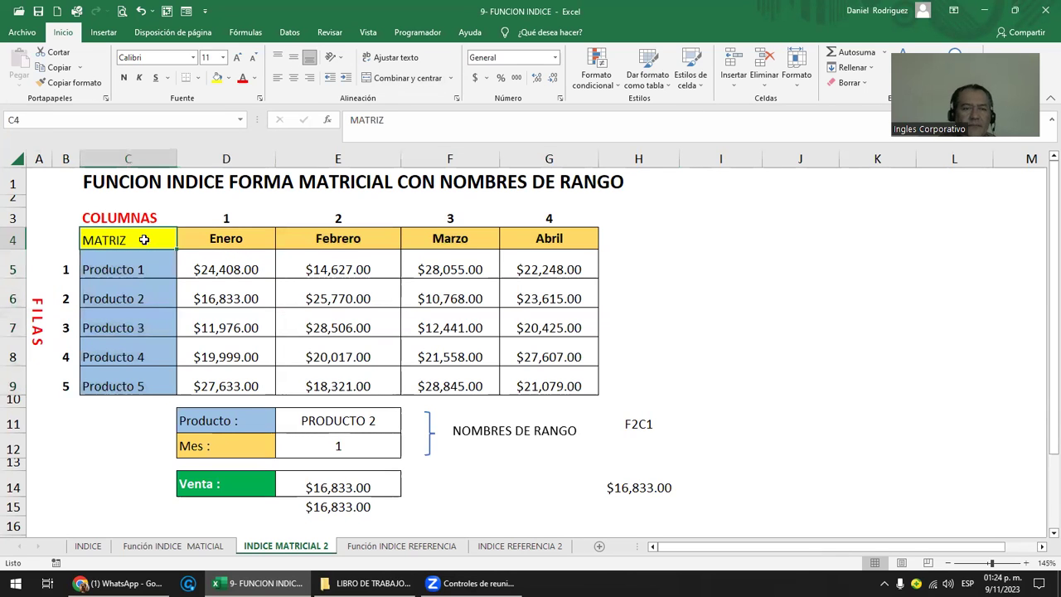
key(shift+Right)
key(shift+Right)
key(shift+Right)
key(shift+Right)
key(shift+Down)
key(shift+Down)
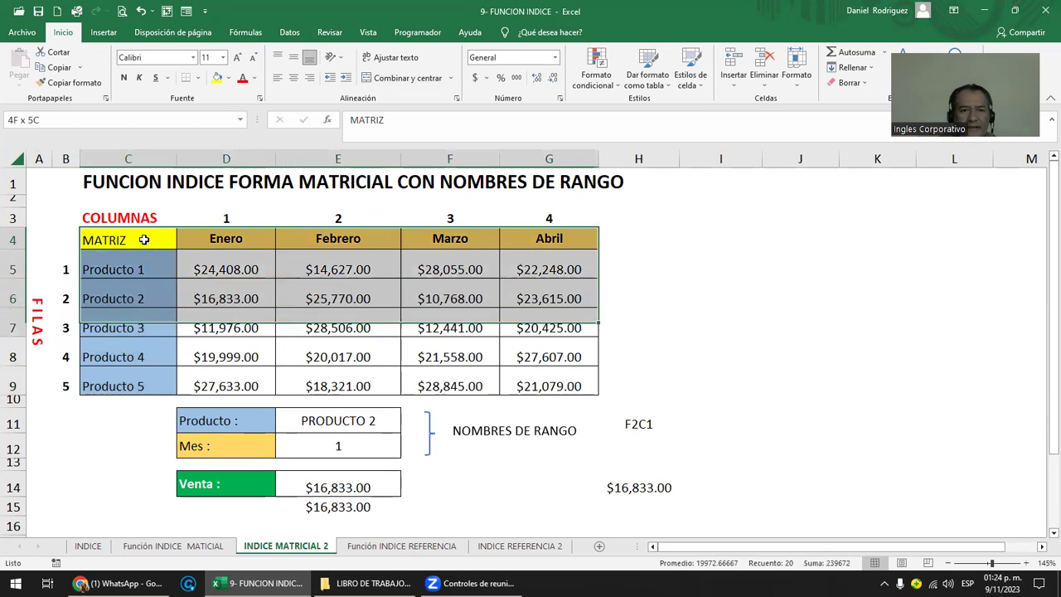
key(shift+Down)
key(shift+Down)
key(shift+Down)
key(shift+Up)
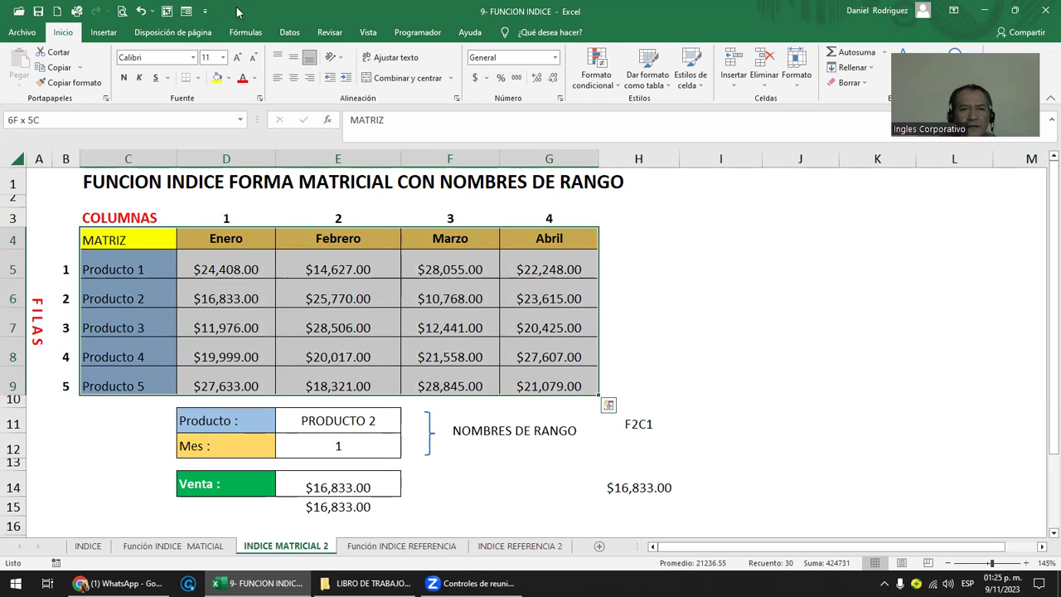
click(245, 32)
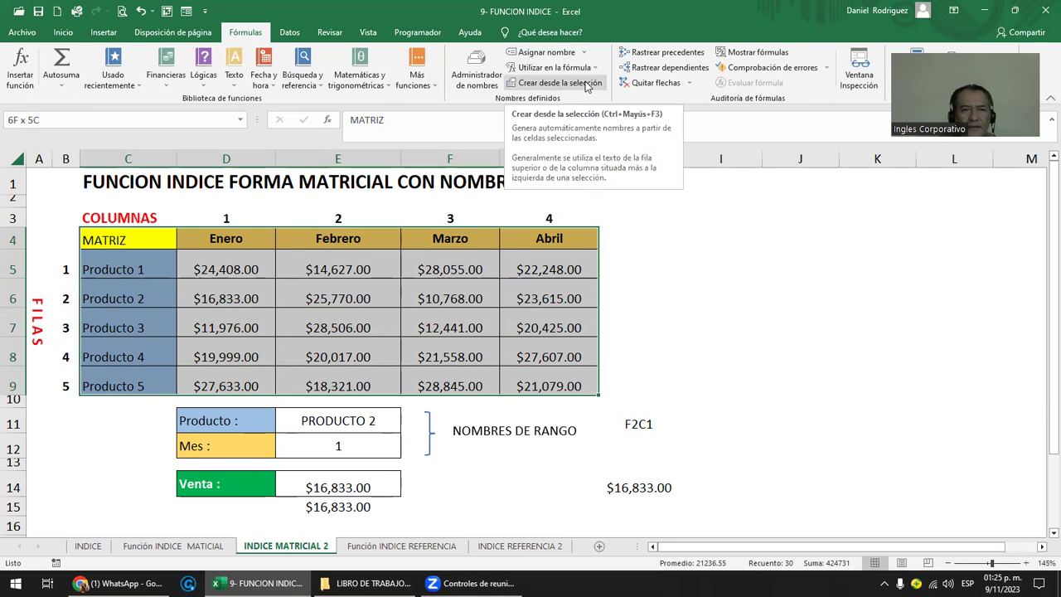
click(586, 86)
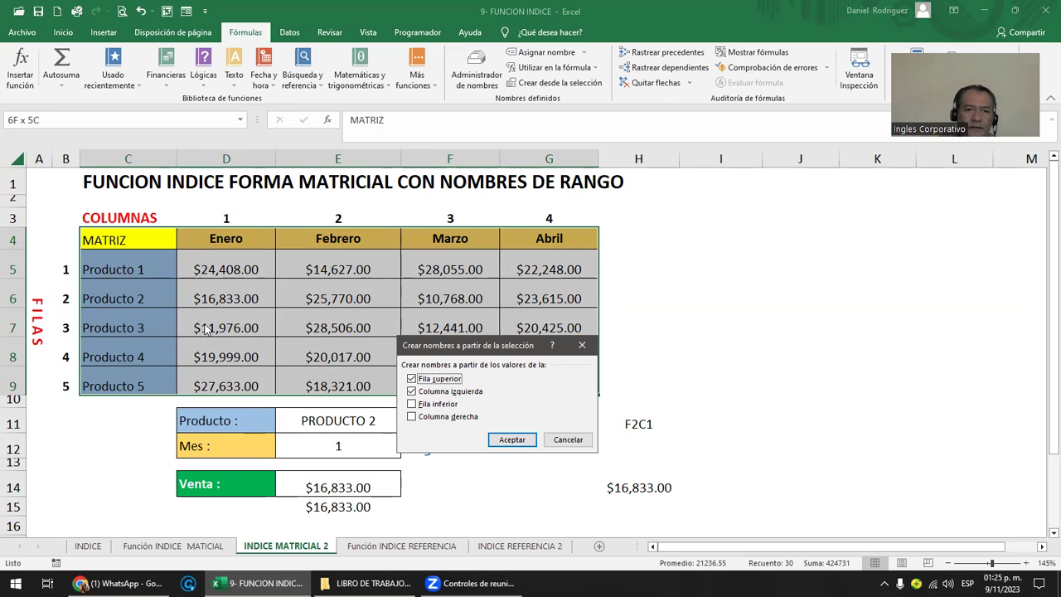
key(Return)
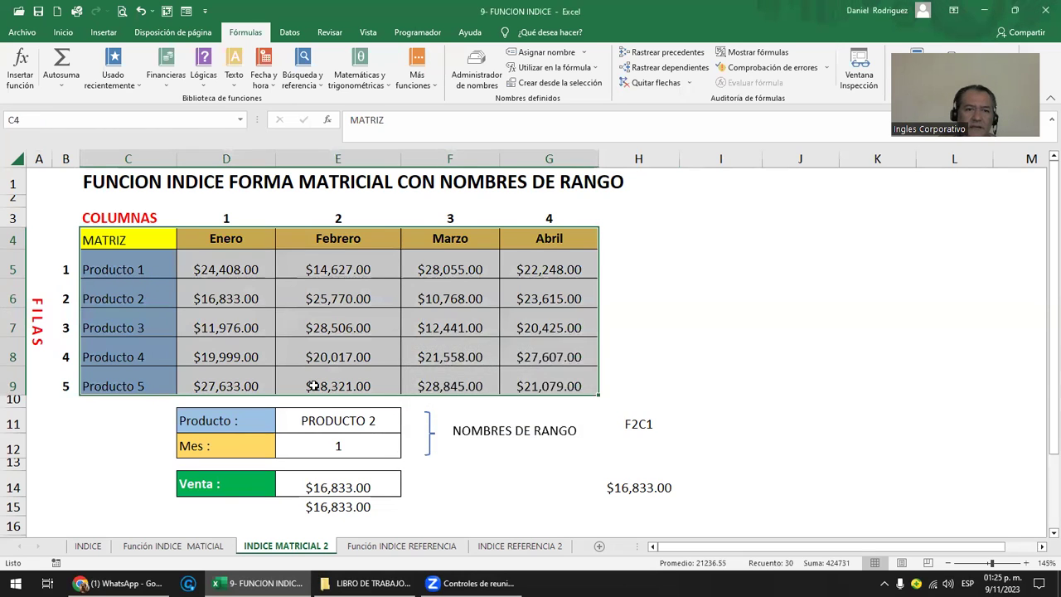
click(315, 386)
click(239, 120)
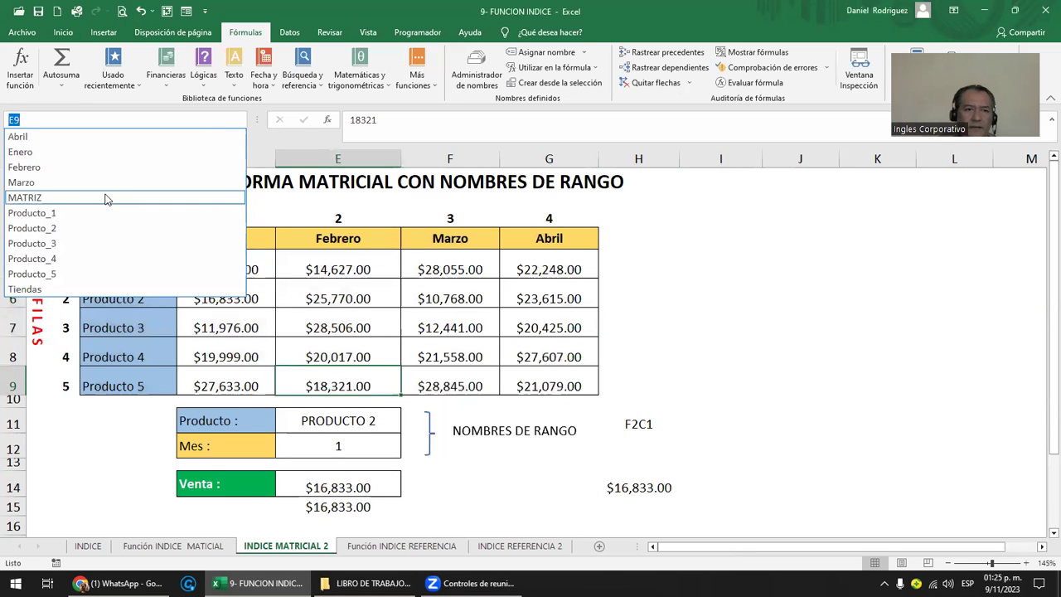
click(48, 214)
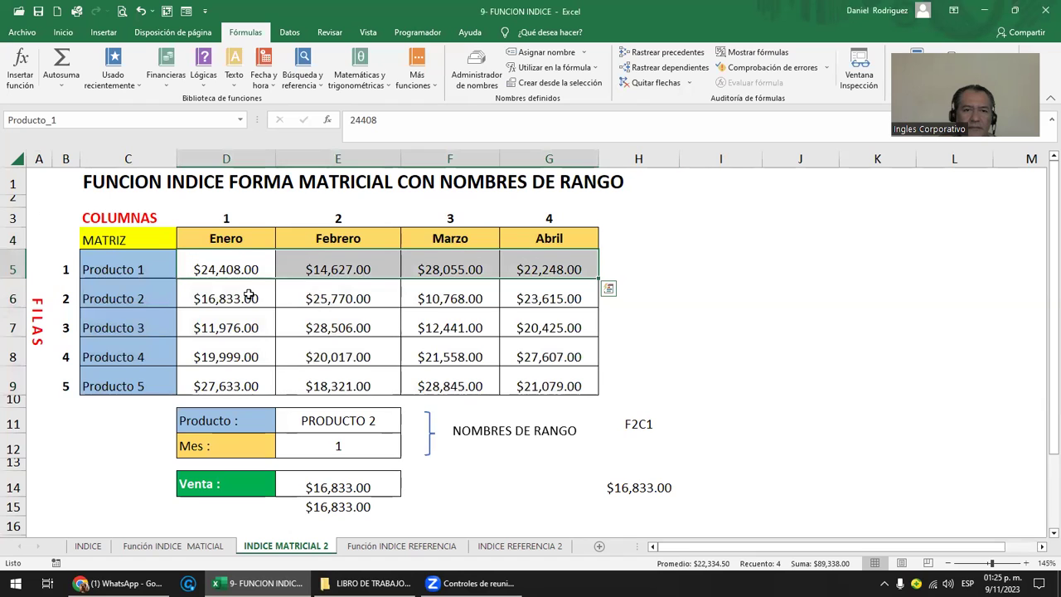
click(122, 269)
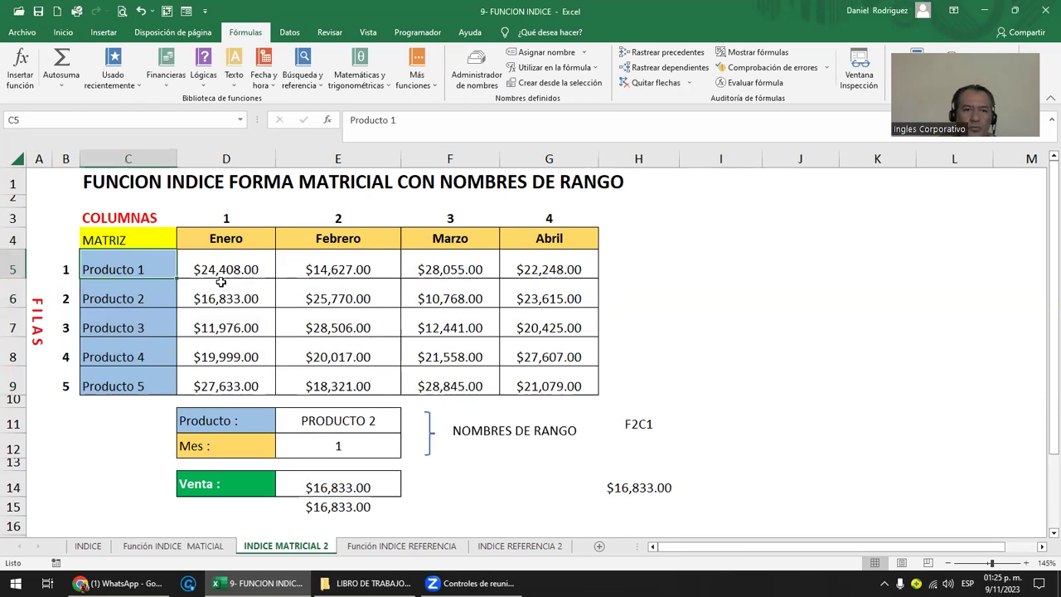
drag(214, 266, 563, 267)
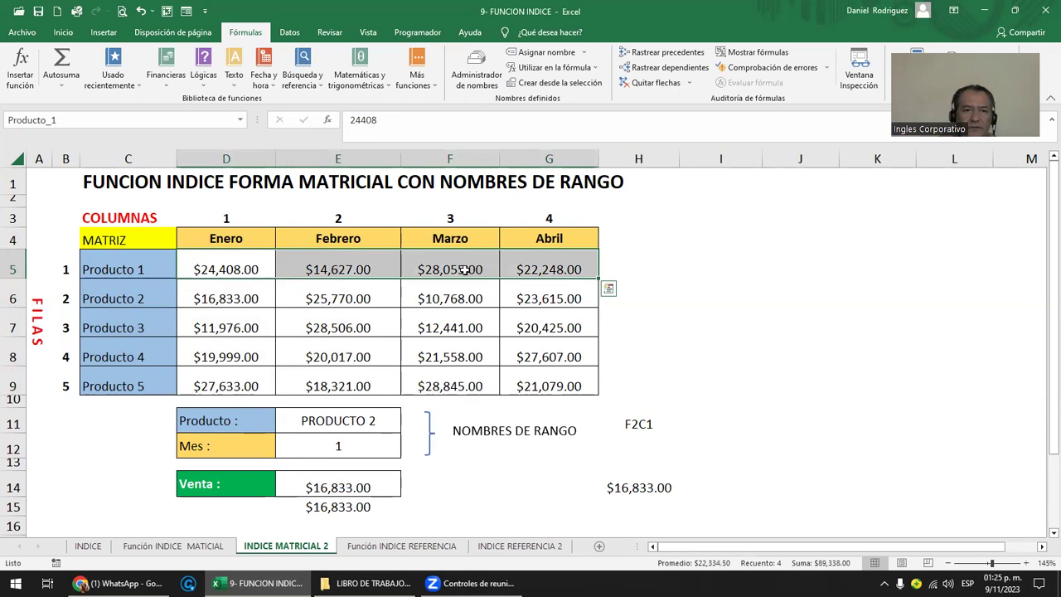
click(143, 295)
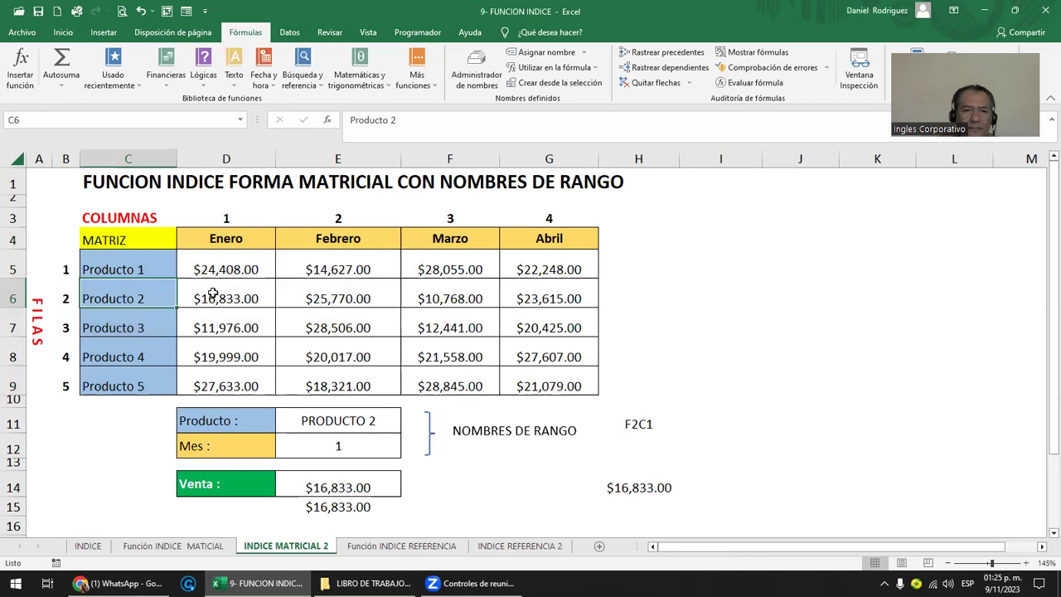
drag(213, 295, 564, 298)
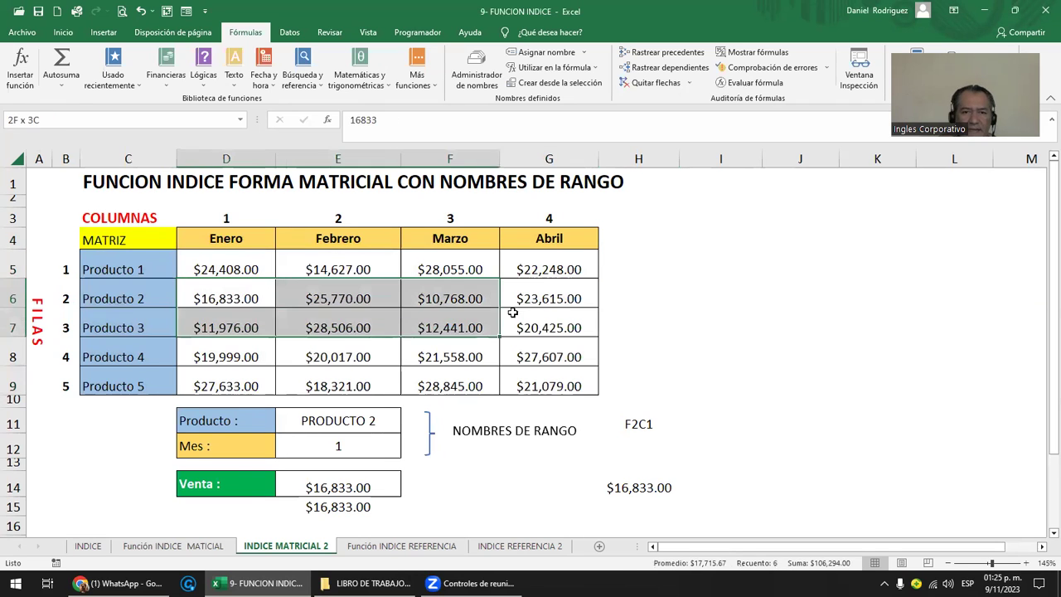
click(224, 236)
click(240, 120)
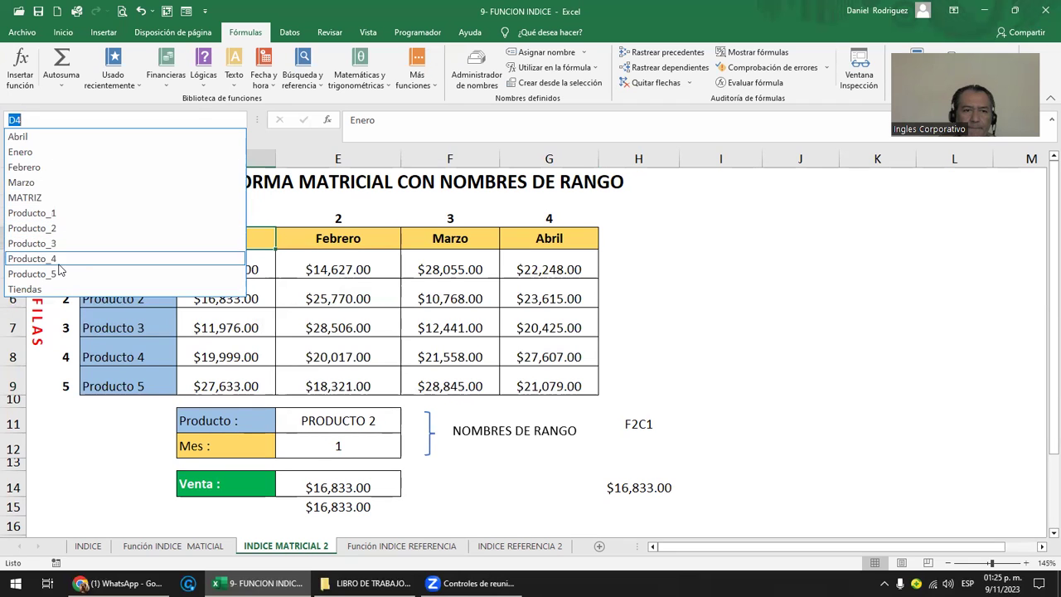
click(33, 151)
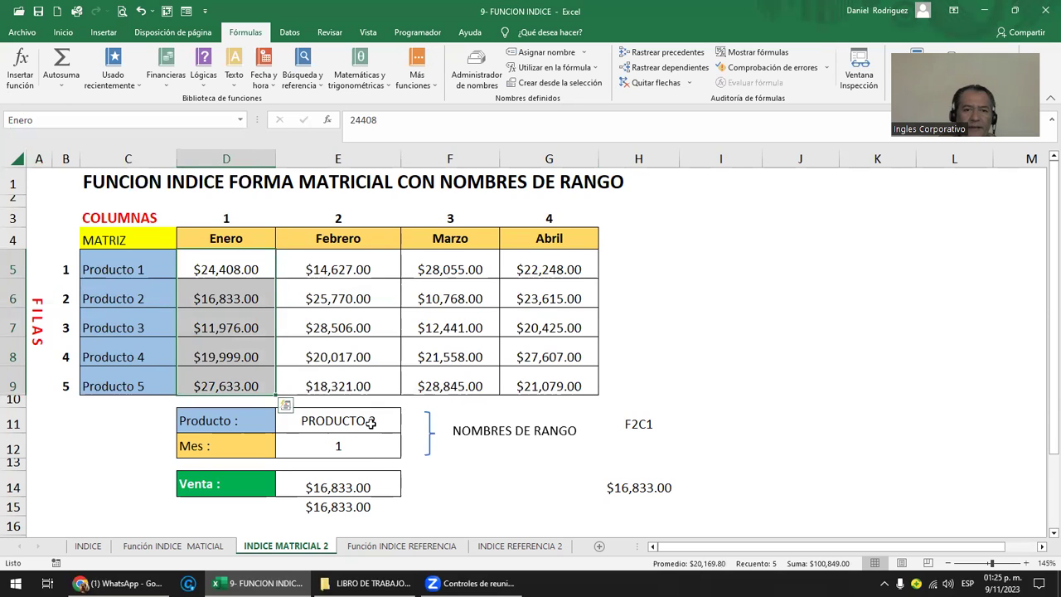
click(93, 239)
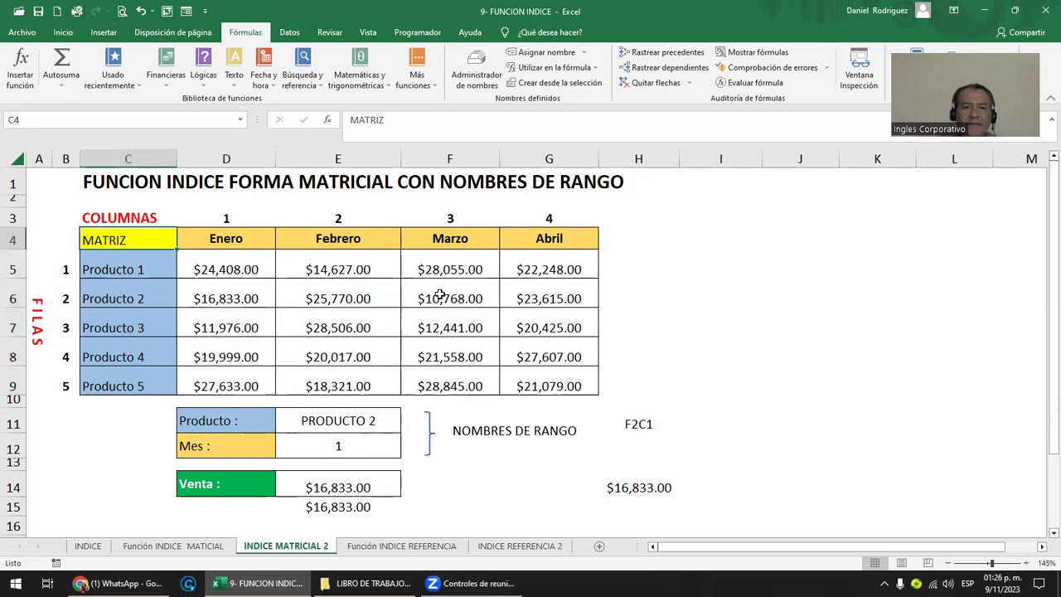
click(222, 419)
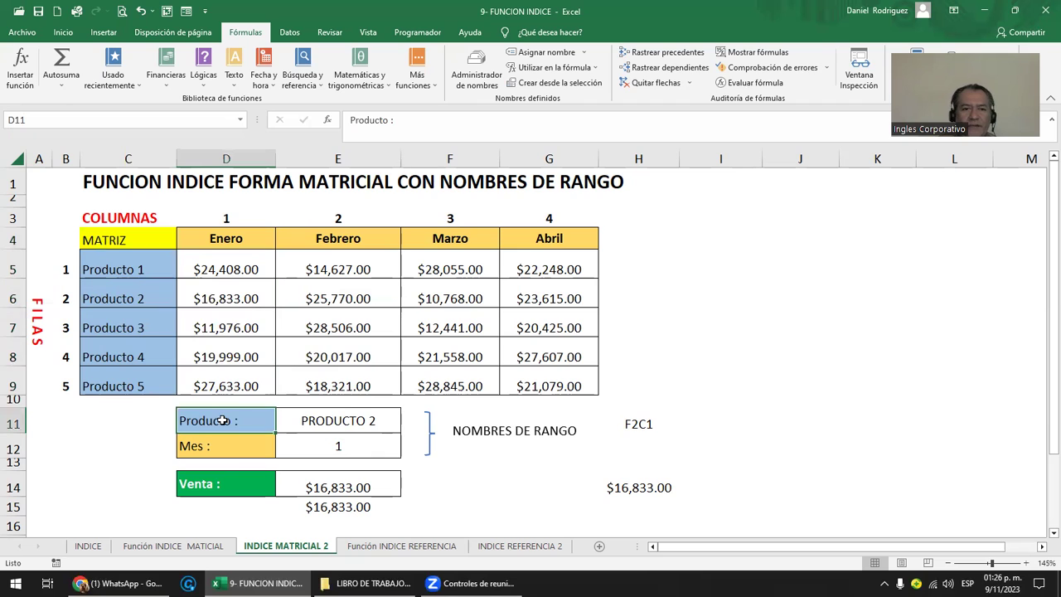
click(340, 423)
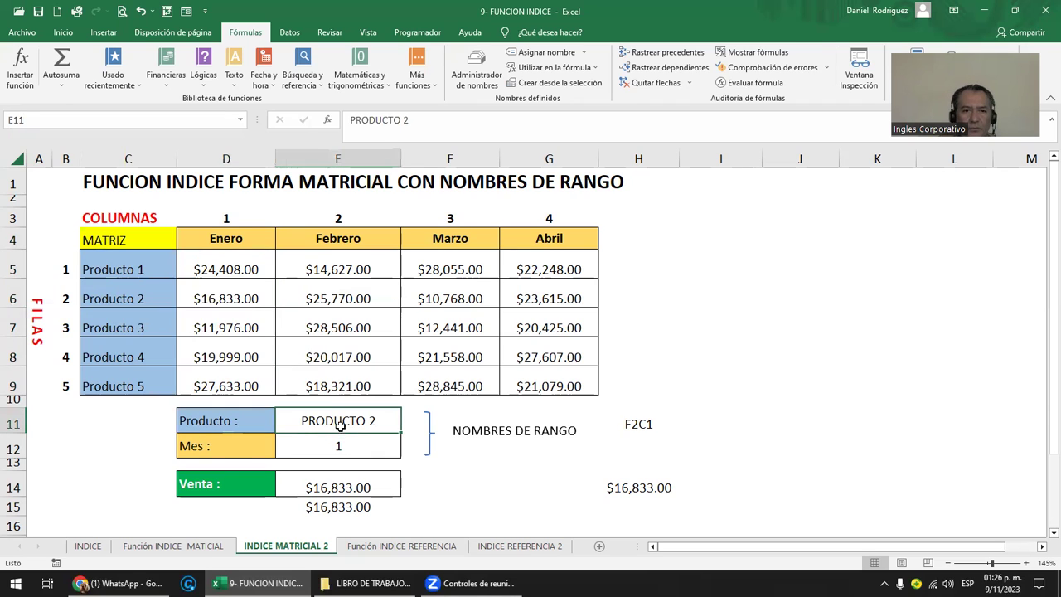
click(209, 446)
click(352, 450)
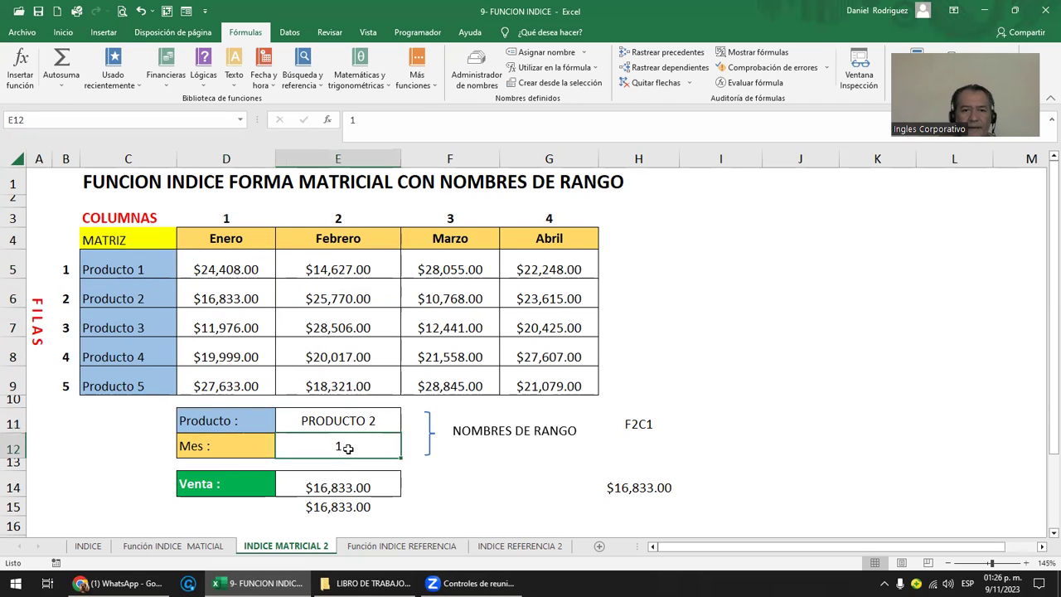
drag(93, 267, 119, 370)
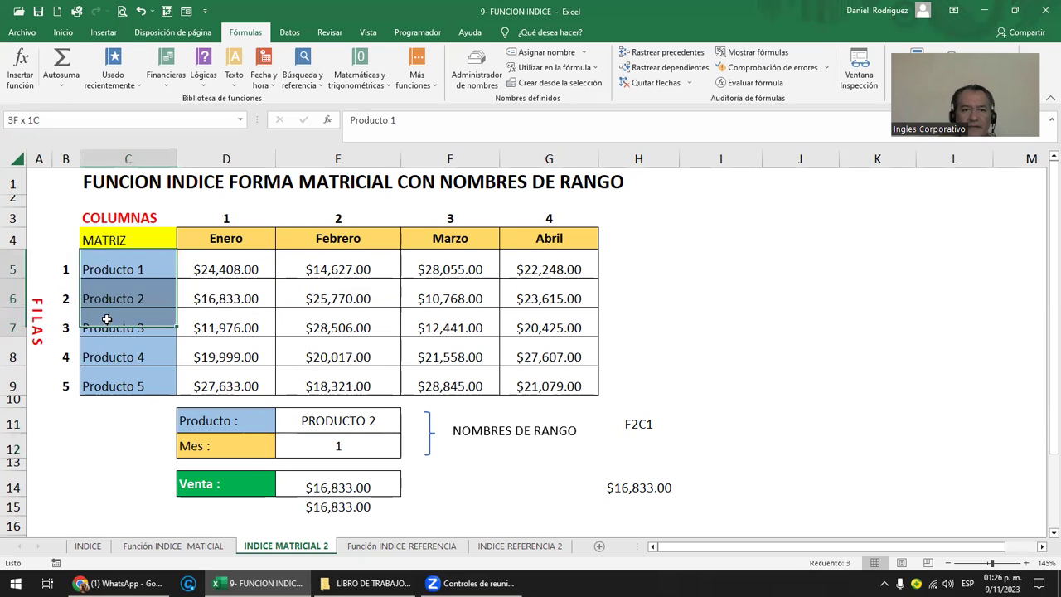
click(534, 430)
click(374, 424)
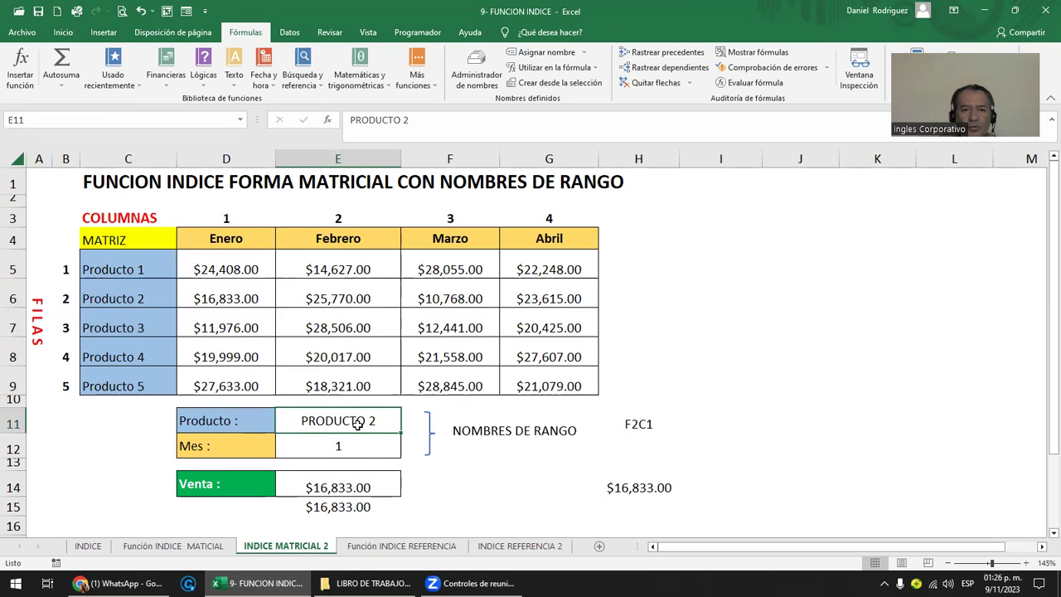
click(347, 447)
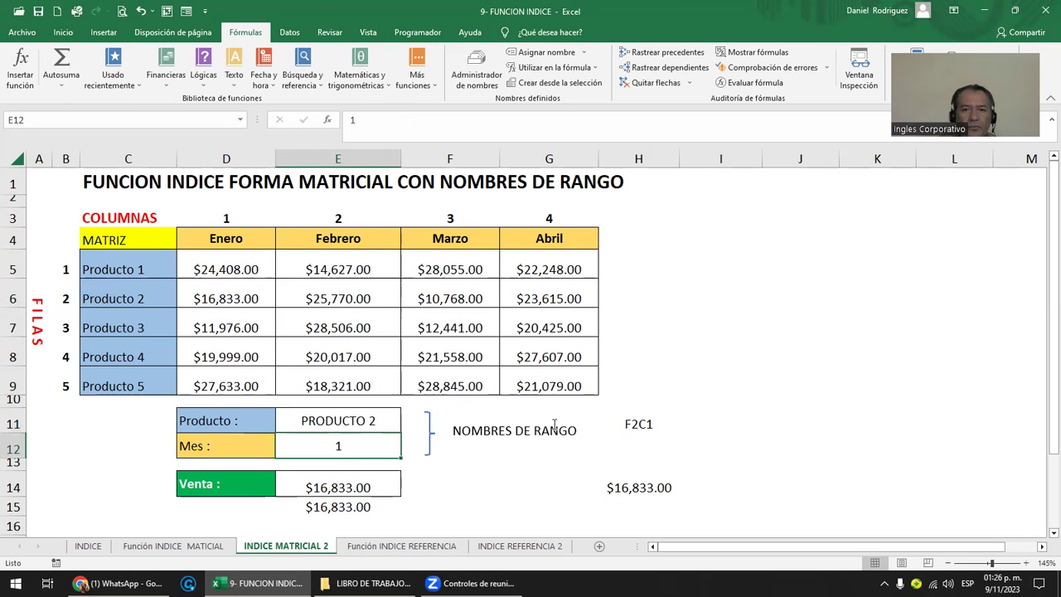
click(640, 427)
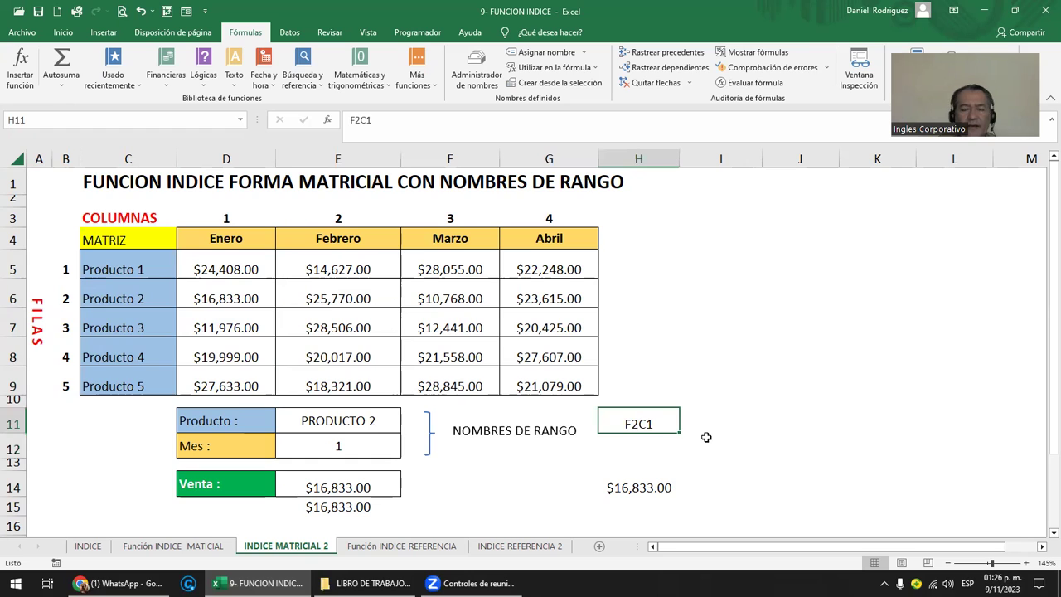
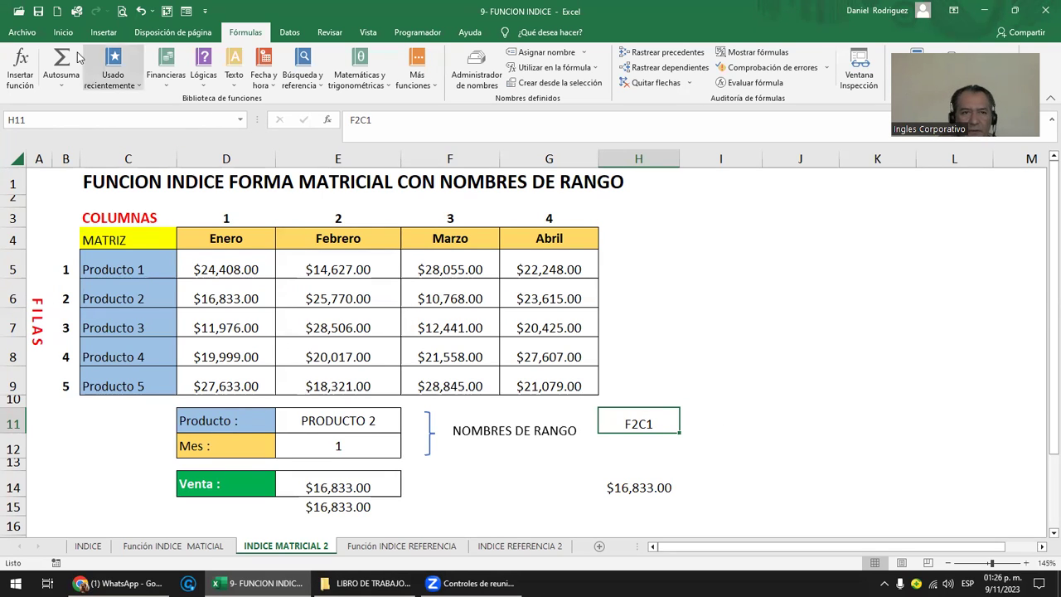
Step: Fill the H11 label yellow and rebuild H14 as =INDICE(MATRIZ;2;1), returning $16,833.00
click(63, 32)
click(215, 78)
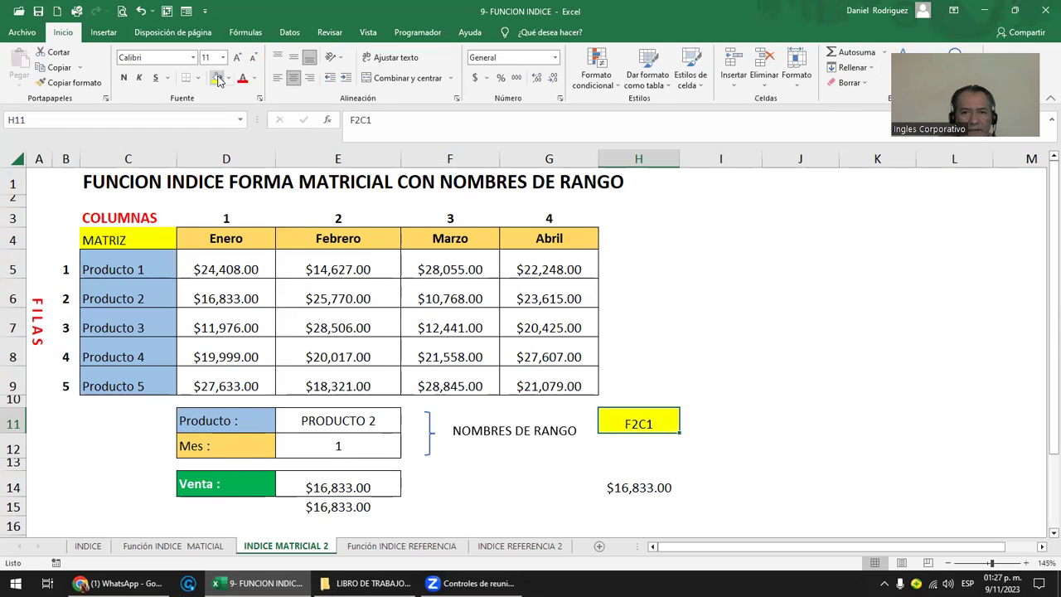
click(641, 483)
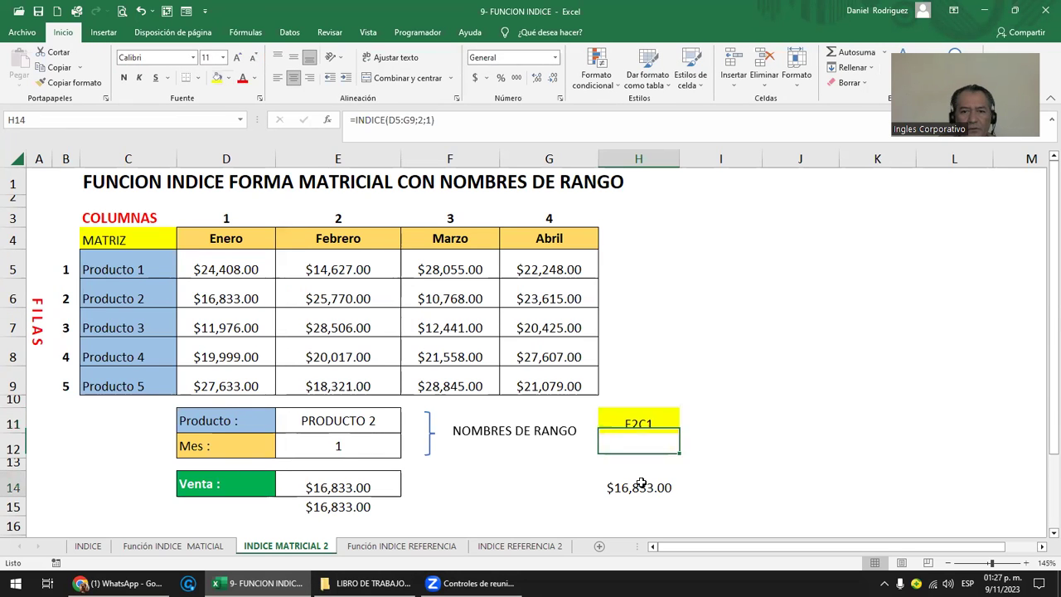
key(Delete)
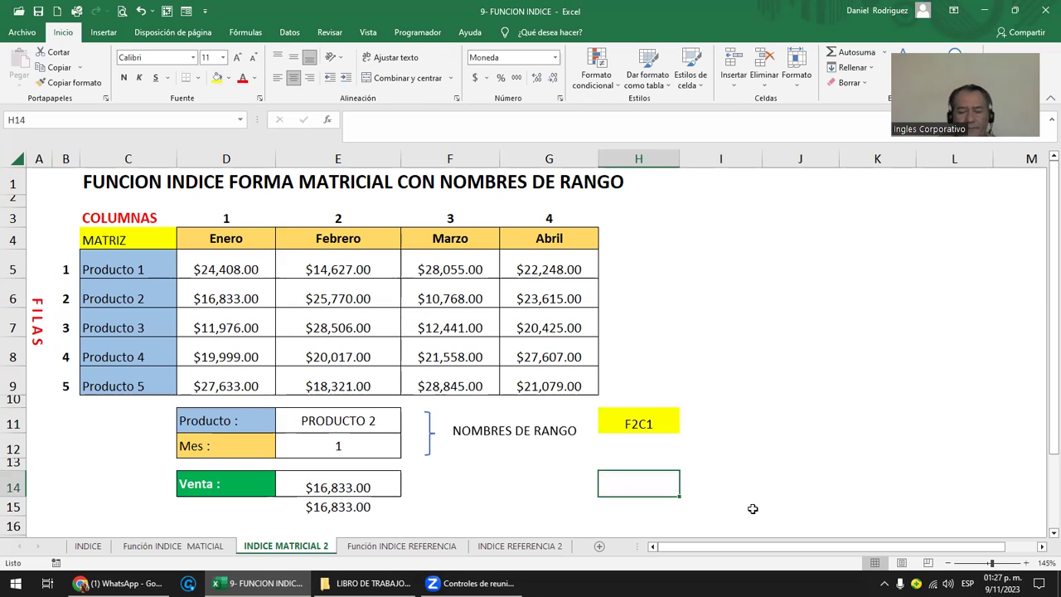
text(=I)
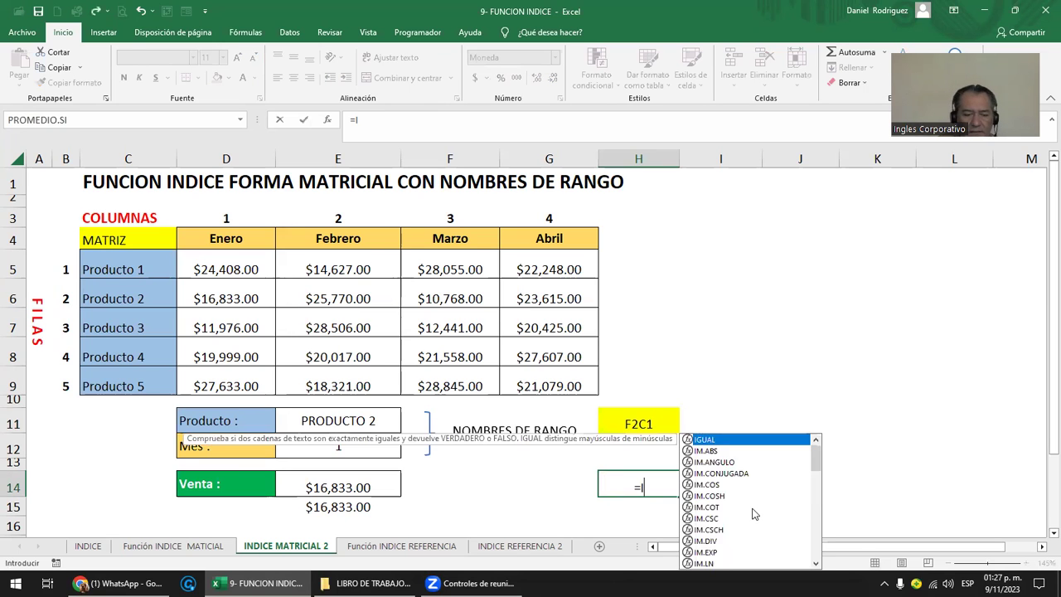
text(NDI)
key(Tab)
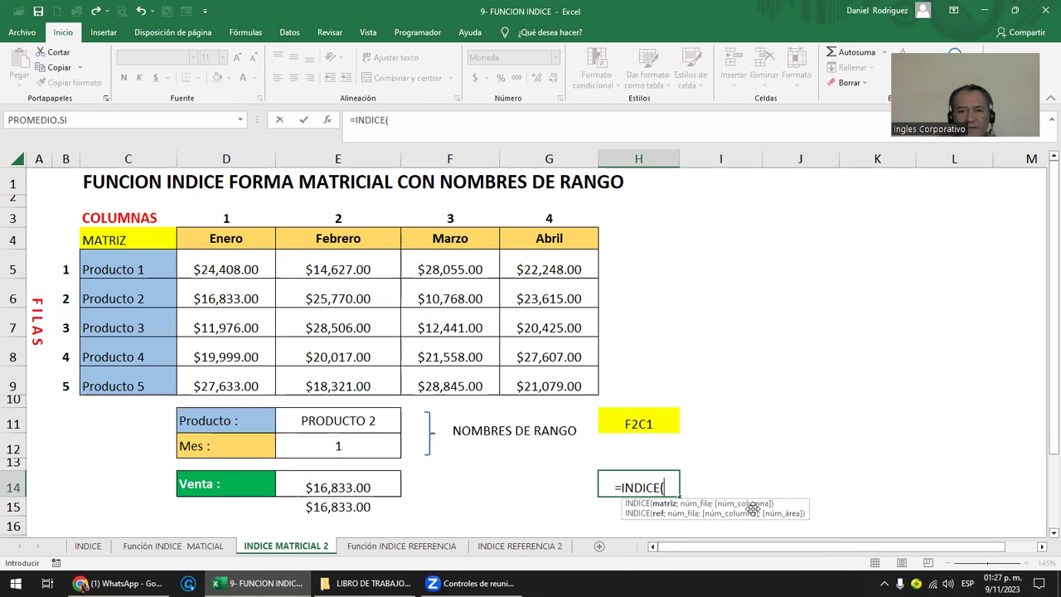
drag(229, 265, 560, 385)
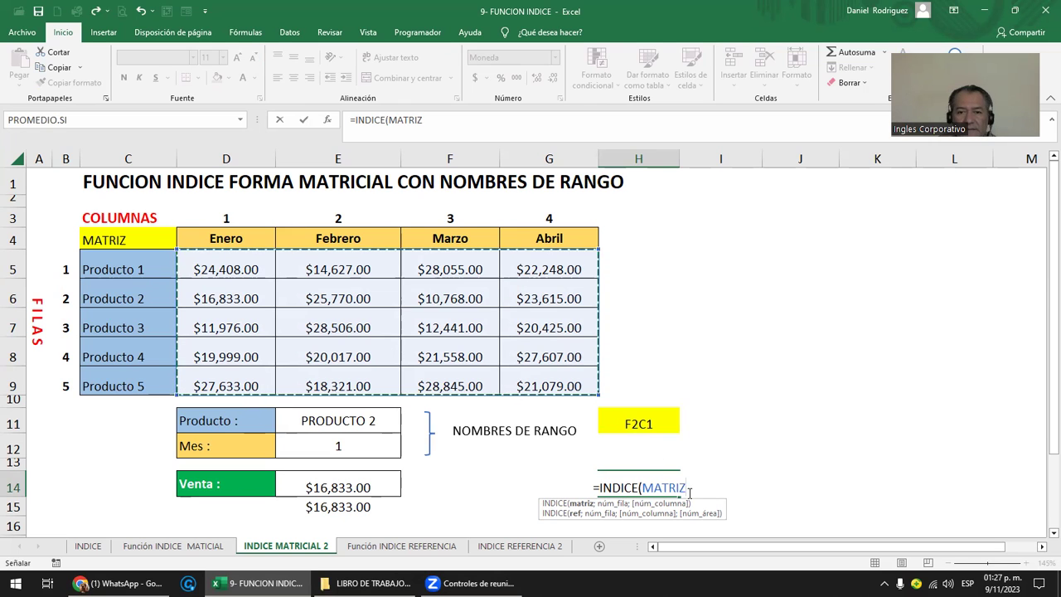
text(;)
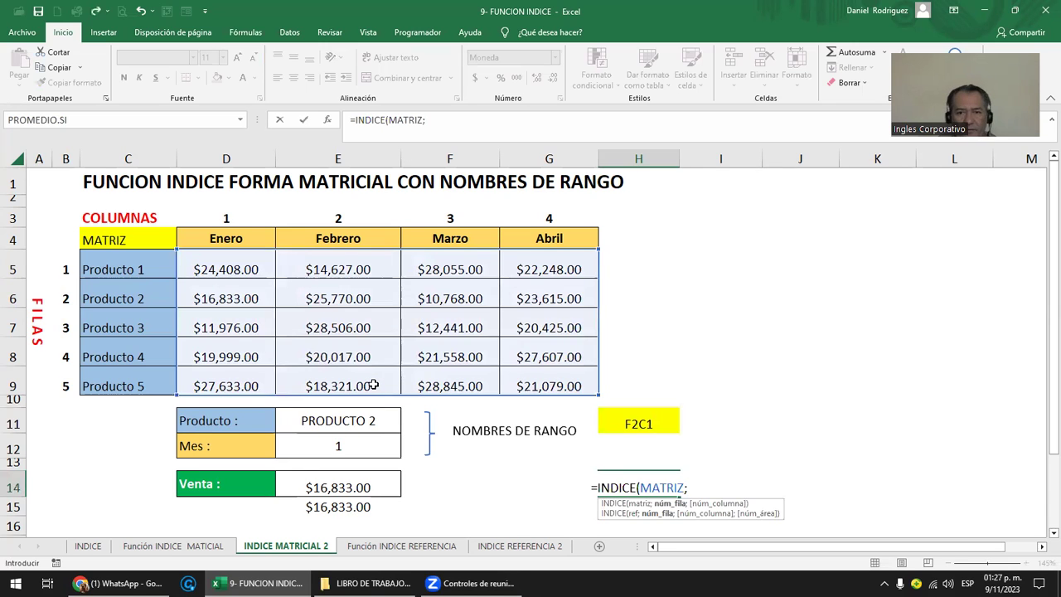
text(2;1)
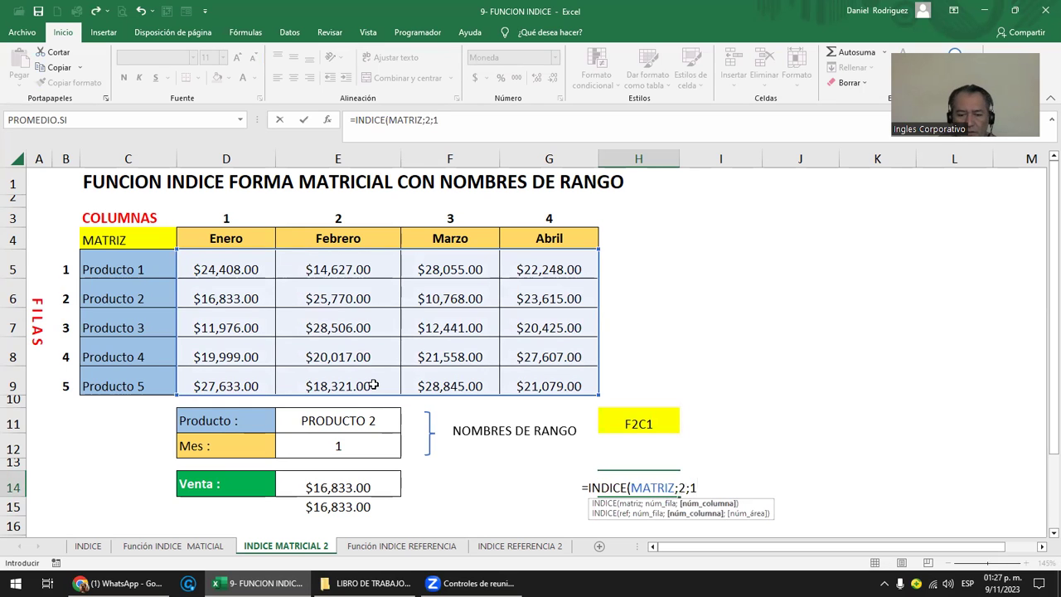
text())
key(Return)
key(Up)
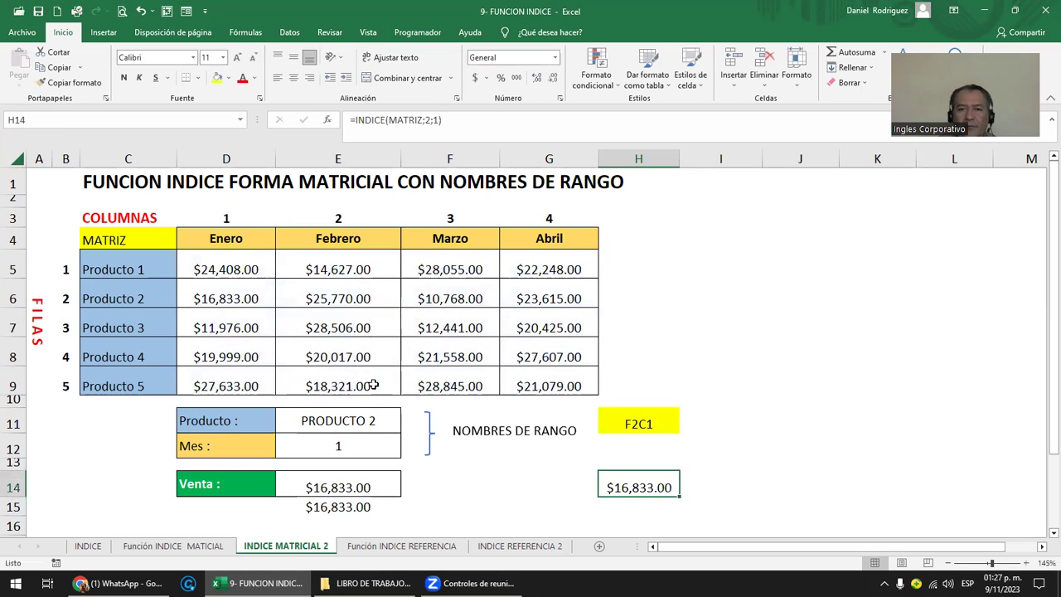
Step: Colour the D6 amount and the H14 result red
click(236, 292)
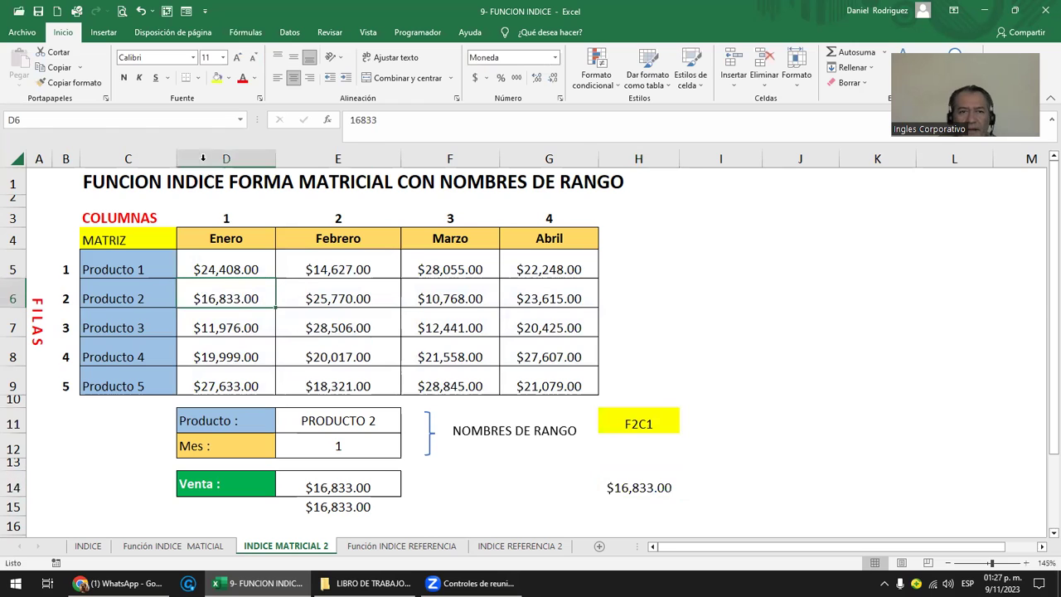
click(242, 77)
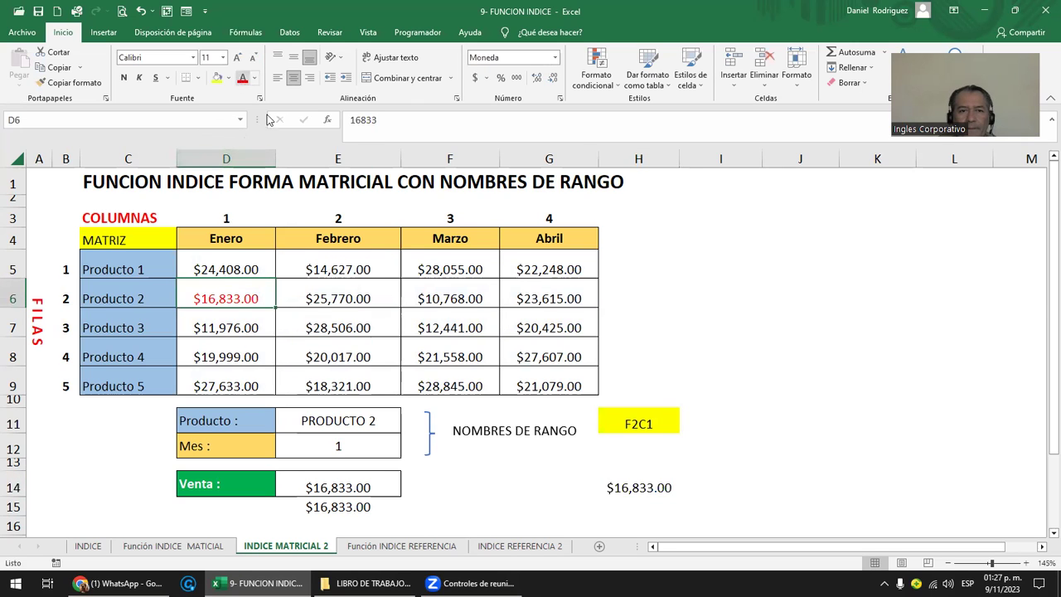
click(633, 480)
click(242, 79)
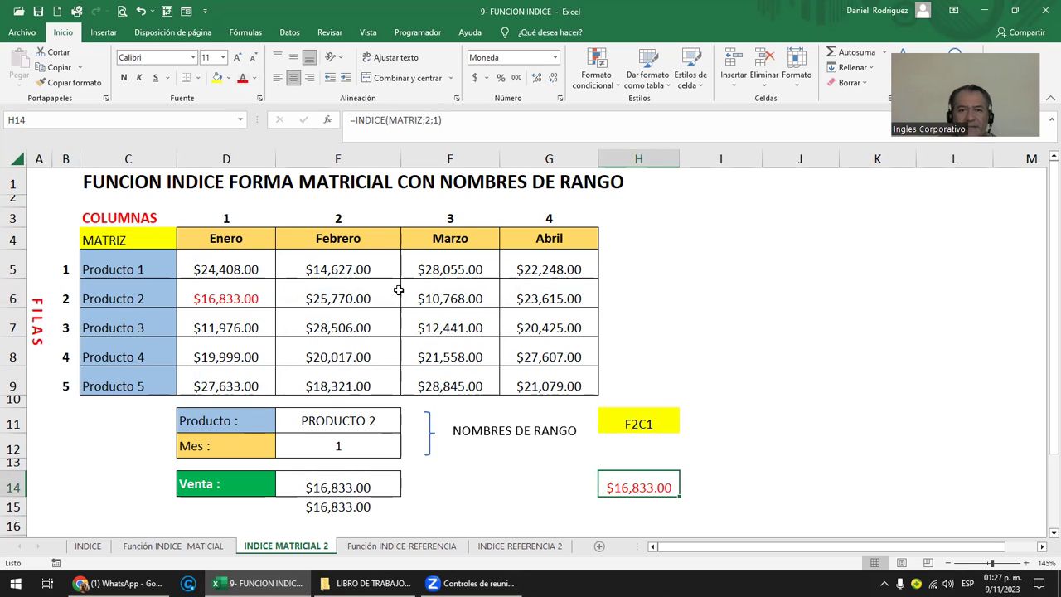
Step: Replace the formula in H14 with the plain value 21079
click(556, 386)
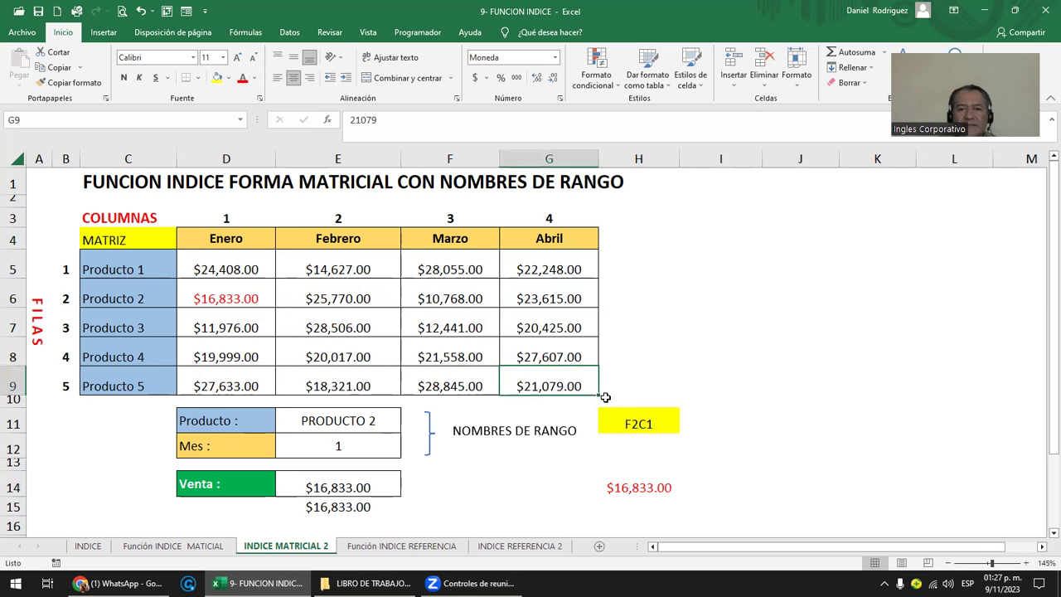
click(632, 433)
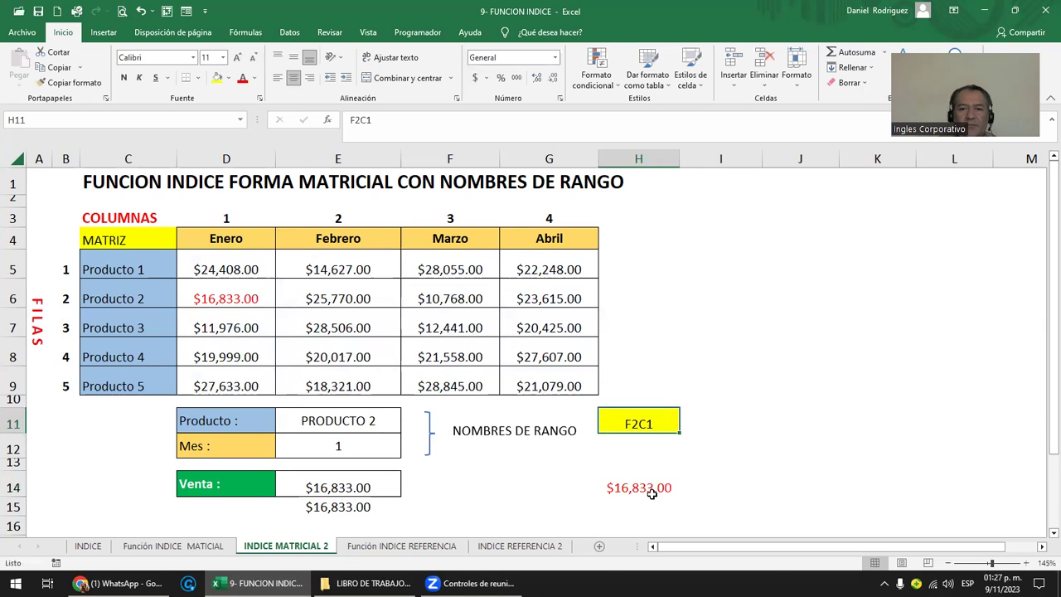
click(647, 491)
key(F2)
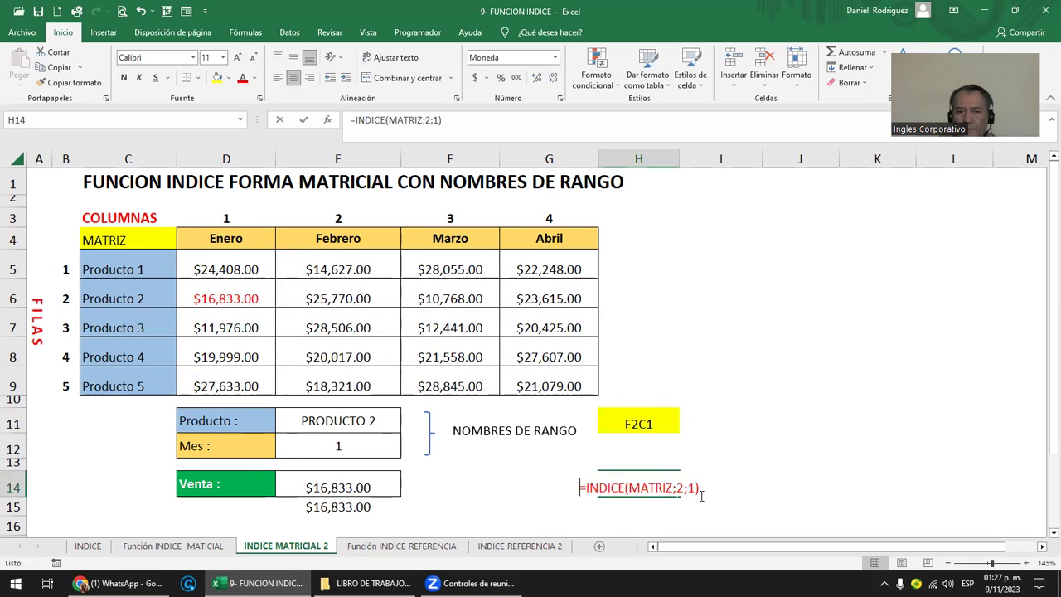
key(Escape)
text(21079)
key(ctrl+Return)
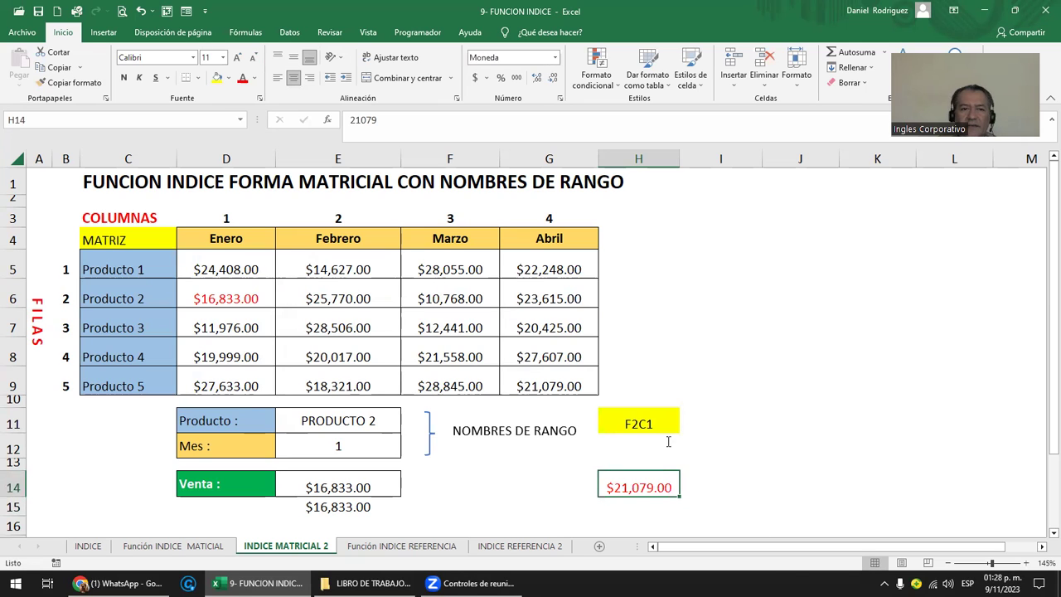
Step: Point out the Producto 5 April amount in G9, then select the F2C1 label in H11
click(137, 385)
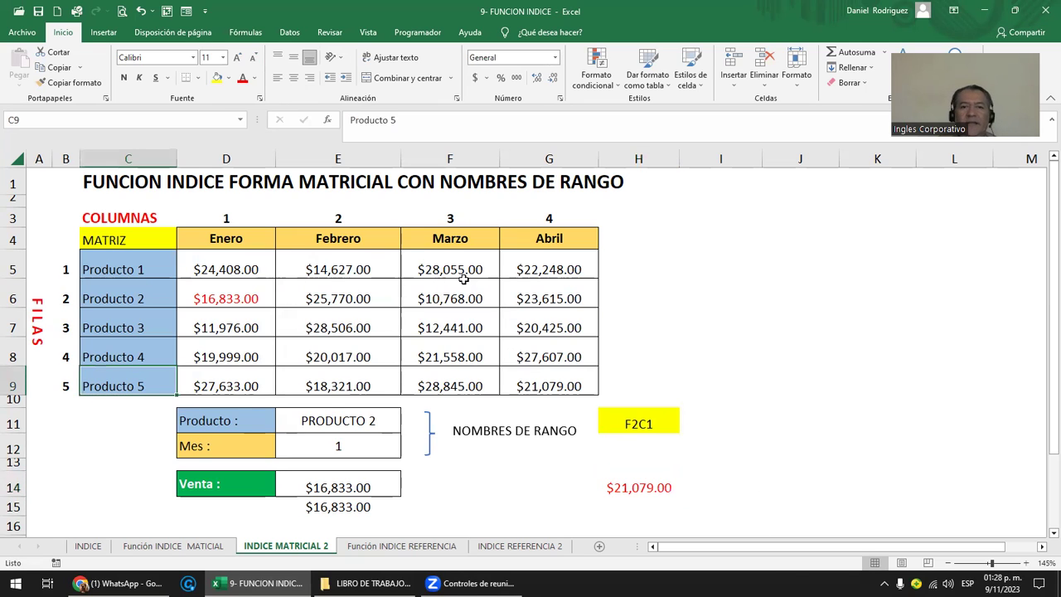
click(554, 386)
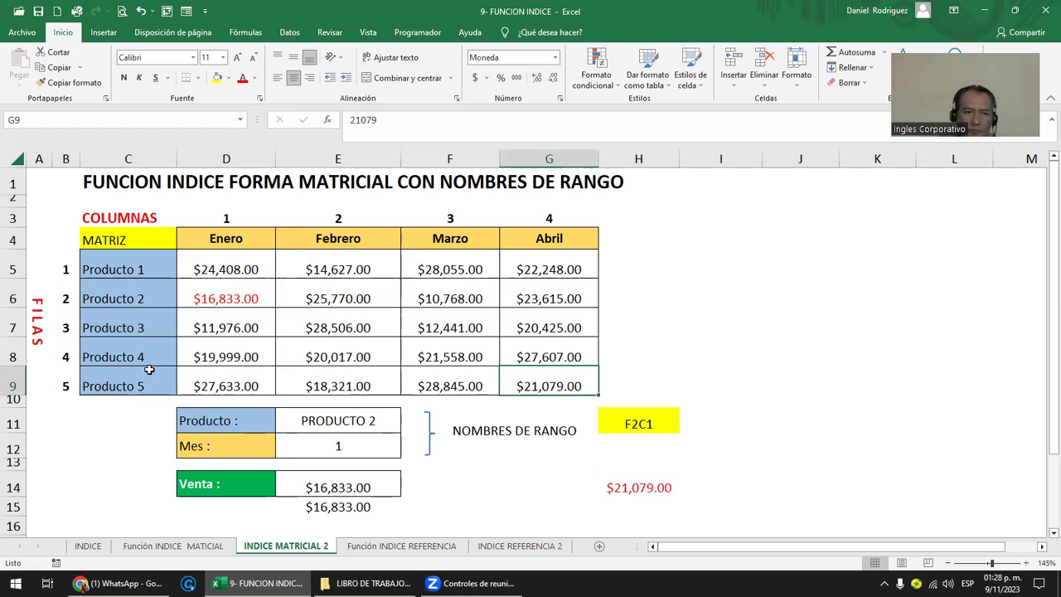
click(151, 382)
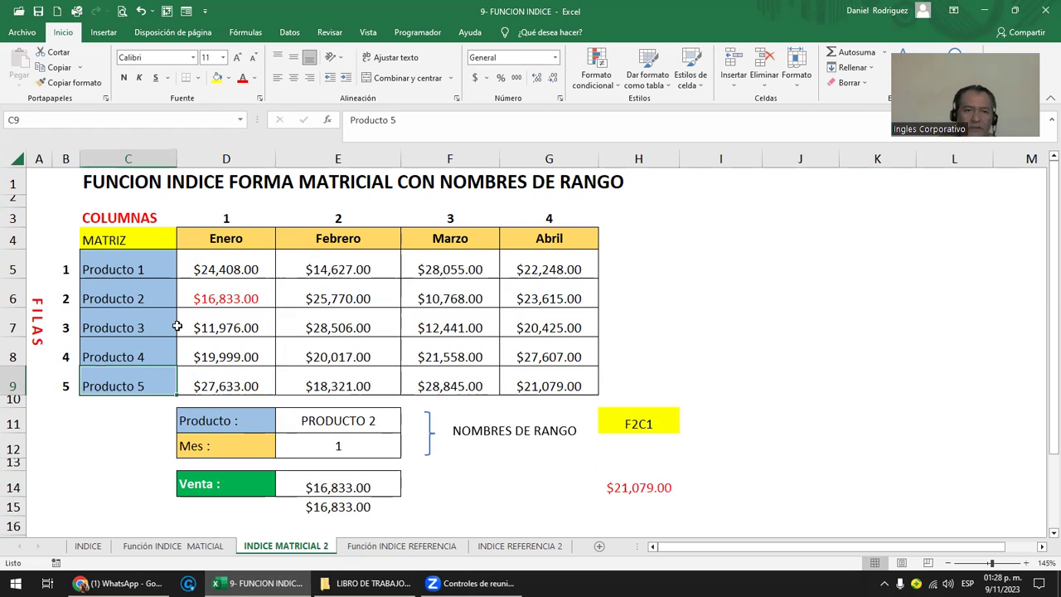
click(550, 385)
click(631, 425)
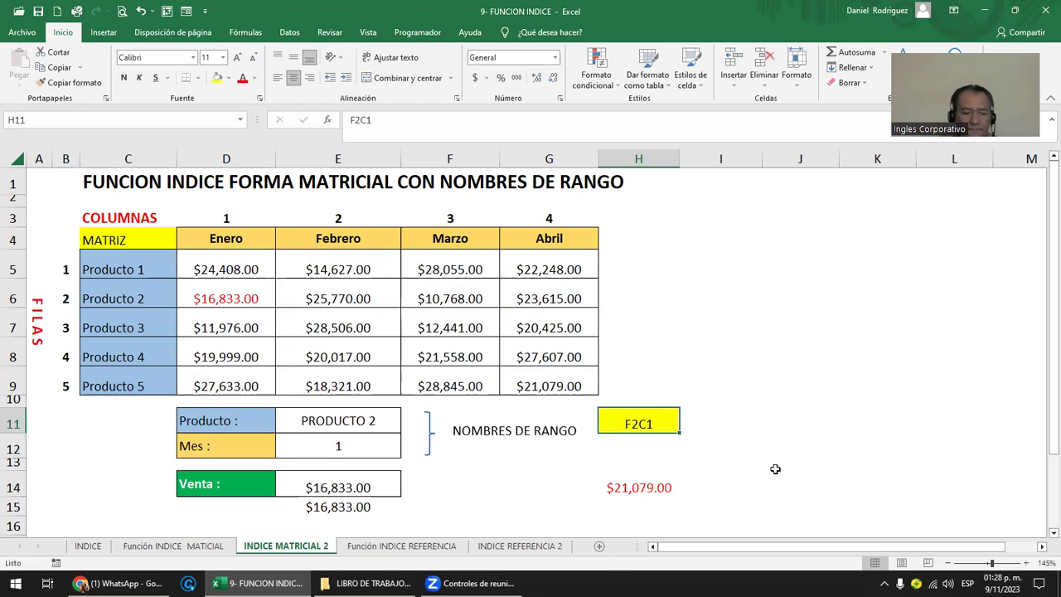
Step: Relabel the yellow H11 cell F5C4 to match the Producto 5 April value
text(F)
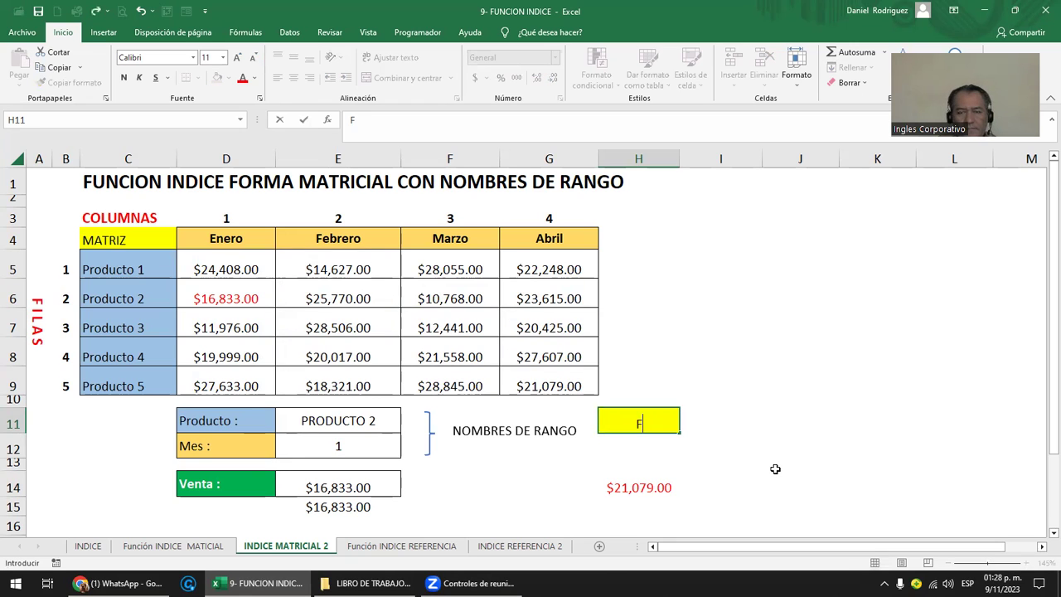
text(5)
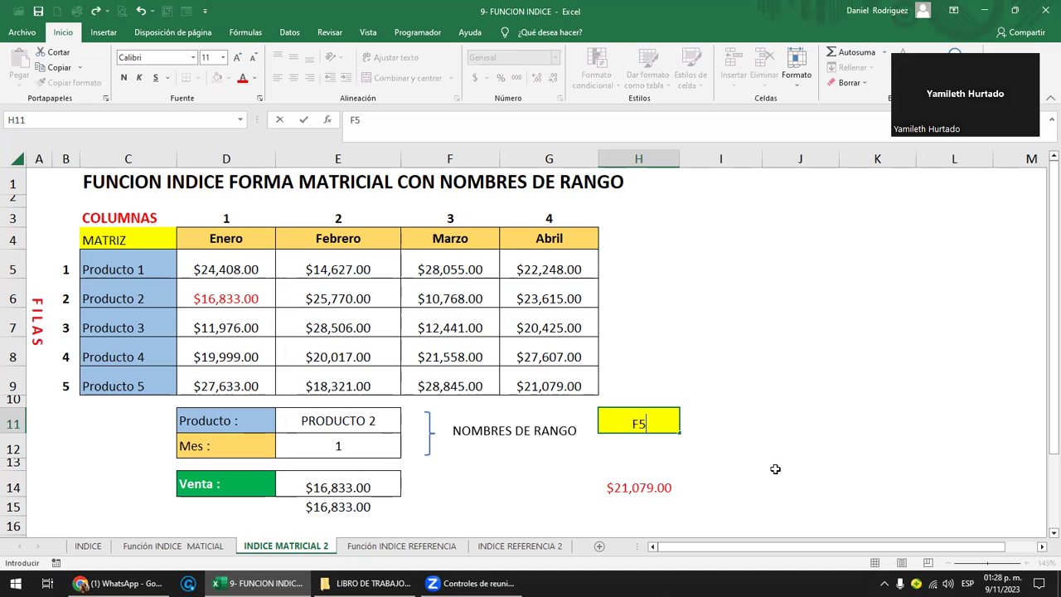
text(C)
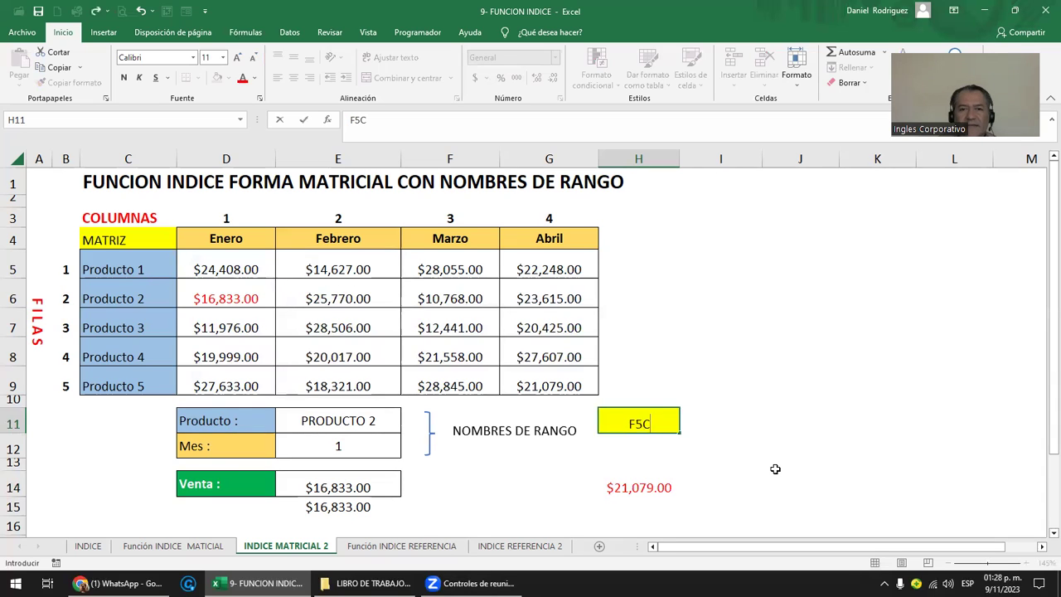
text(4)
key(Return)
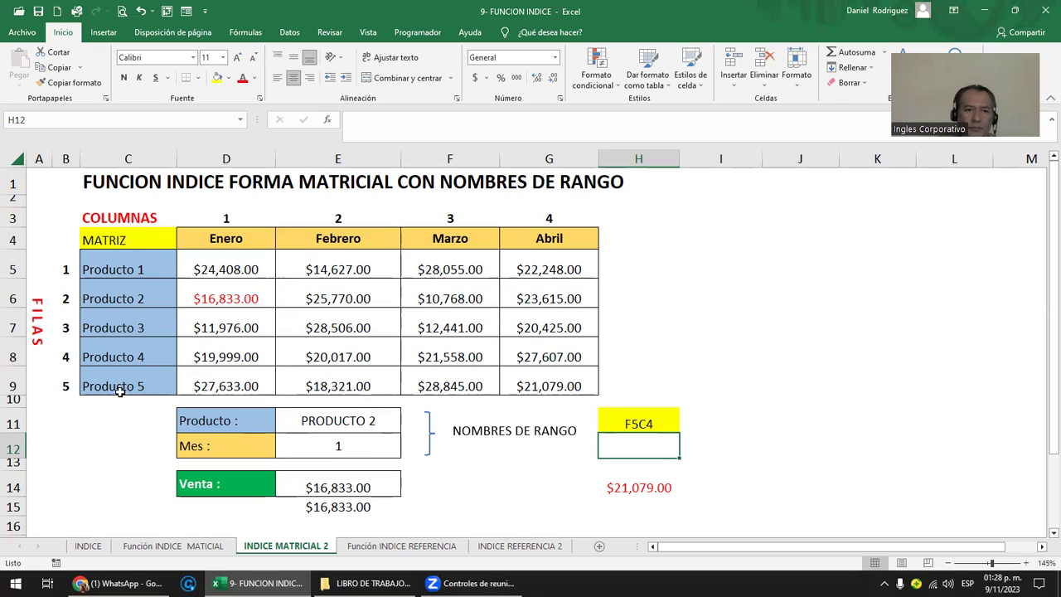
click(134, 386)
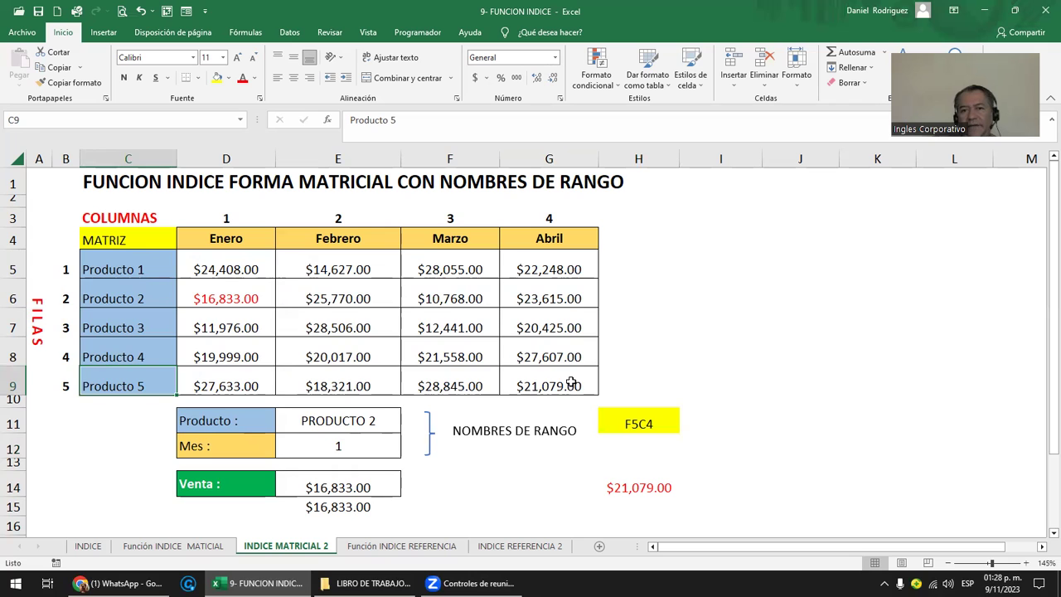
Step: Enter =INDICE(MATRIZ;5;4) in H14, returning $21,079.00
click(628, 487)
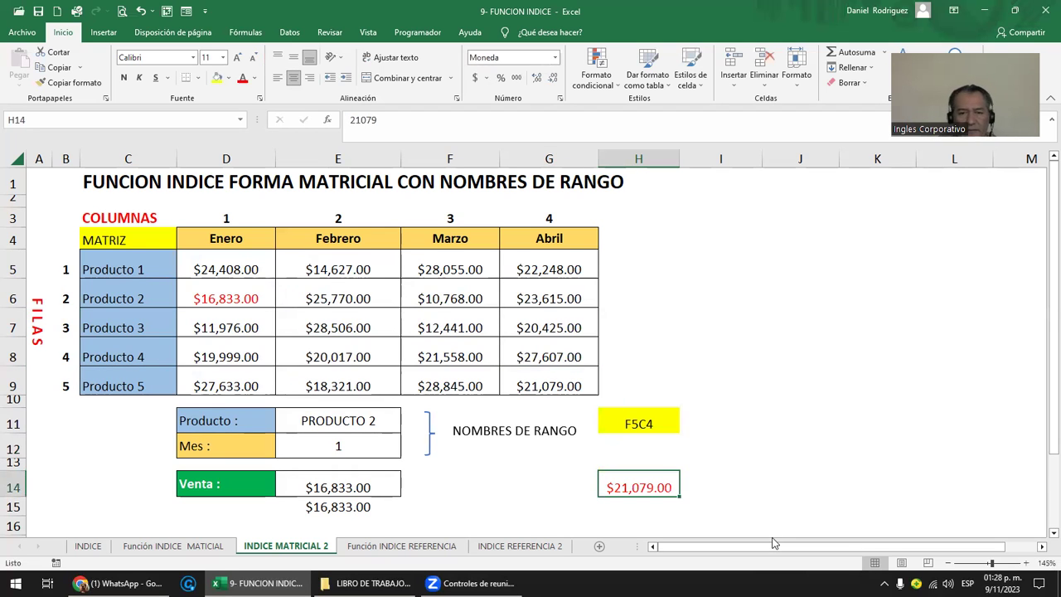
text(il)
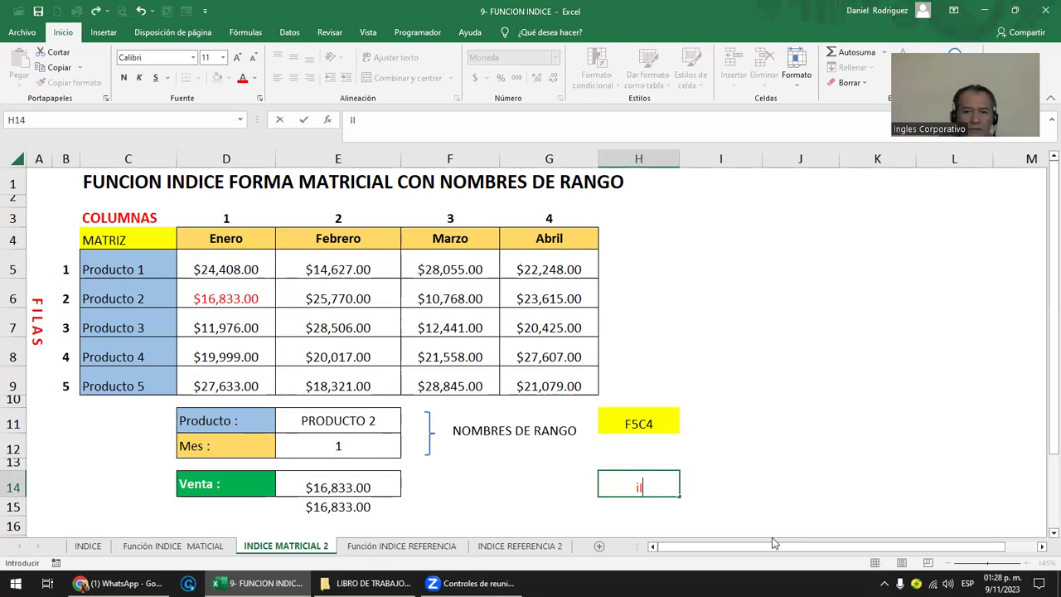
text(=IN)
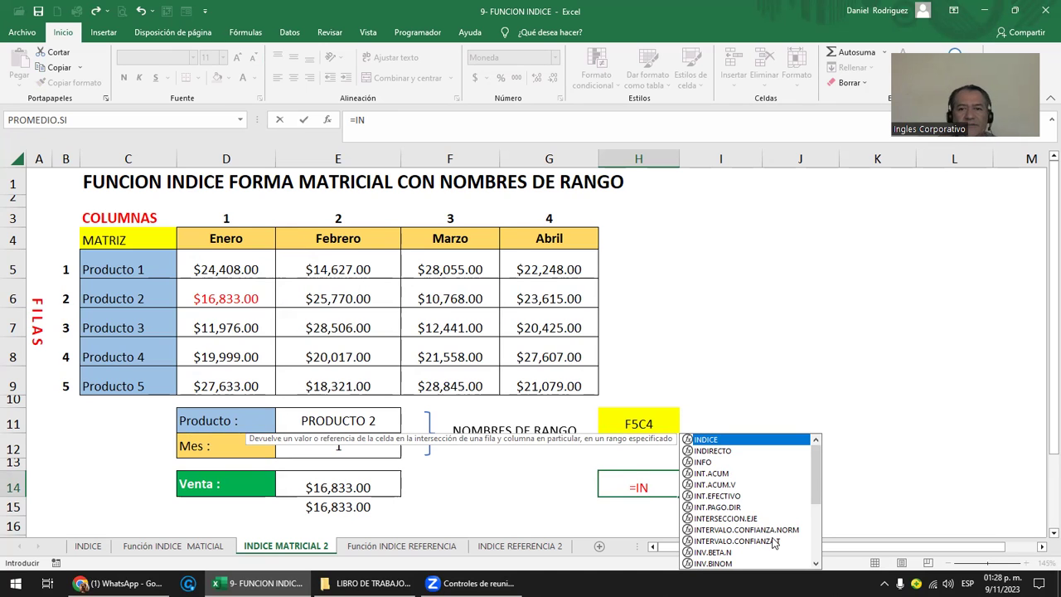
key(Tab)
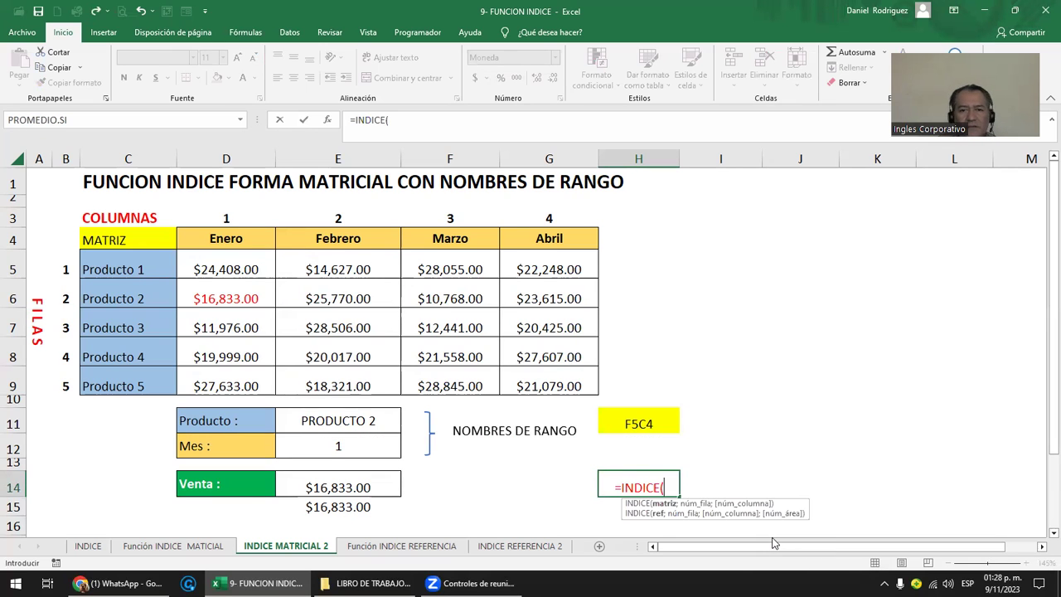
drag(207, 262, 515, 387)
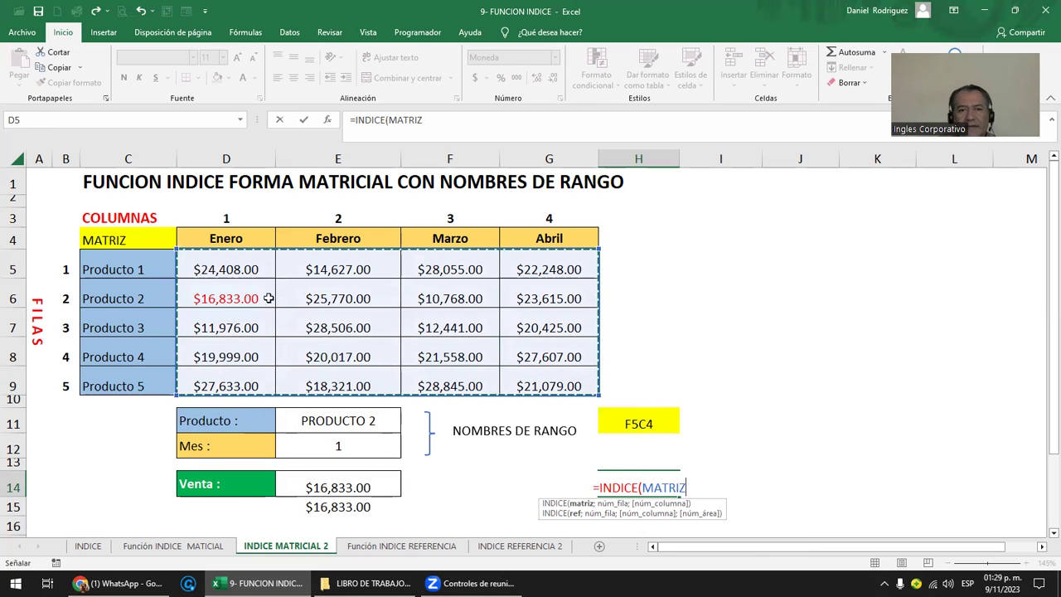
text(;)
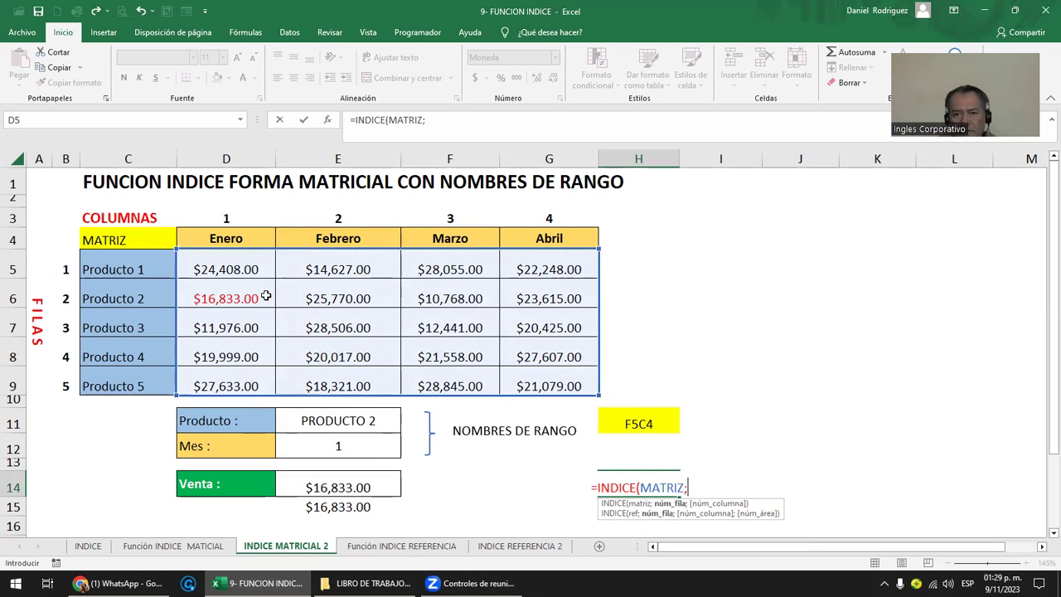
text(5;4)
key(Return)
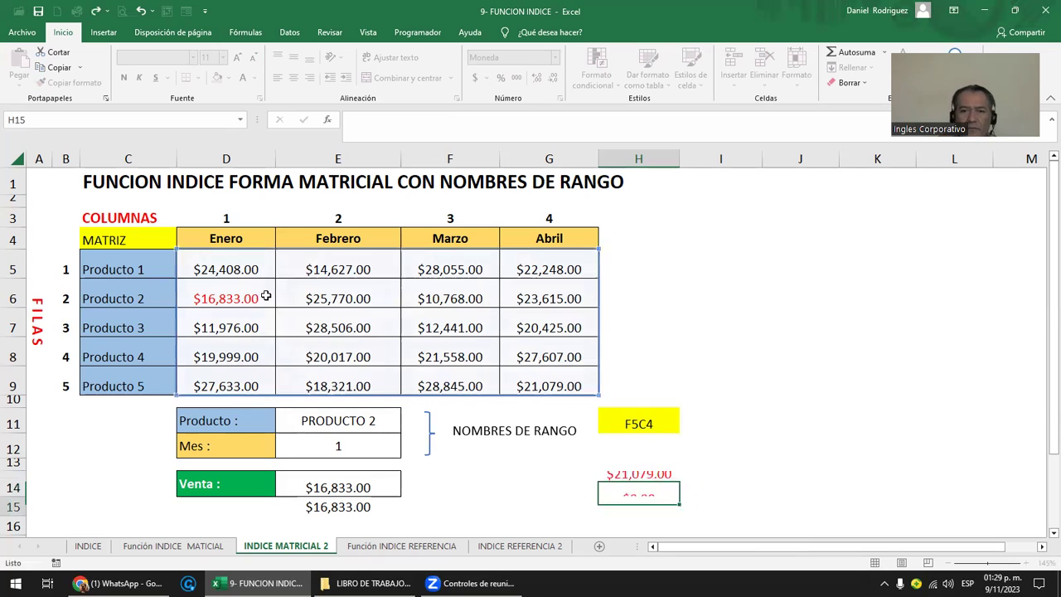
click(638, 487)
Step: Colour the source value in G9 red and highlight the D5:G9 range
click(563, 386)
click(242, 77)
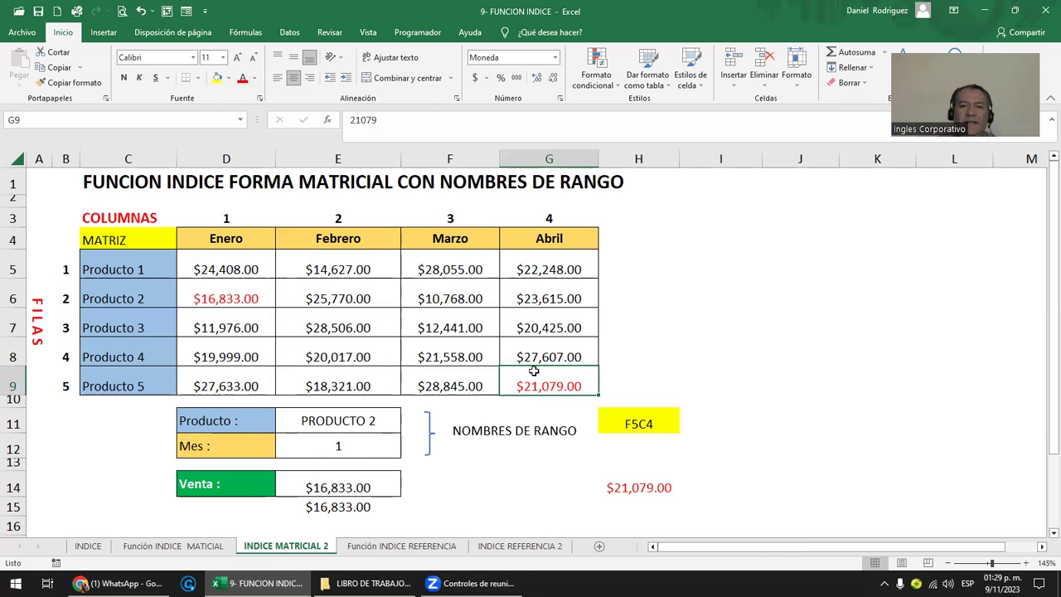
double_click(631, 485)
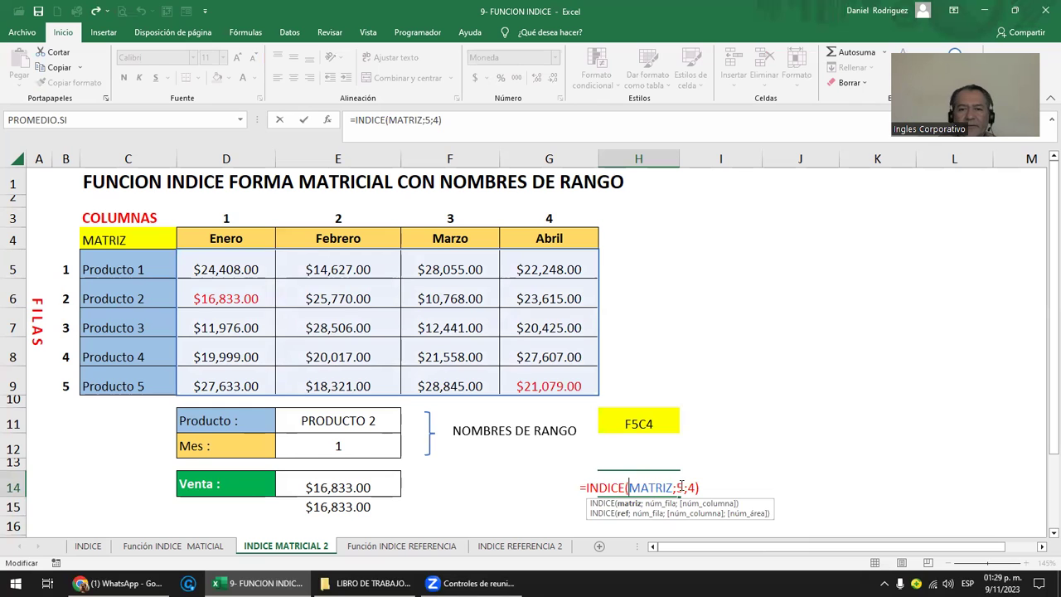
key(Escape)
drag(249, 269, 550, 374)
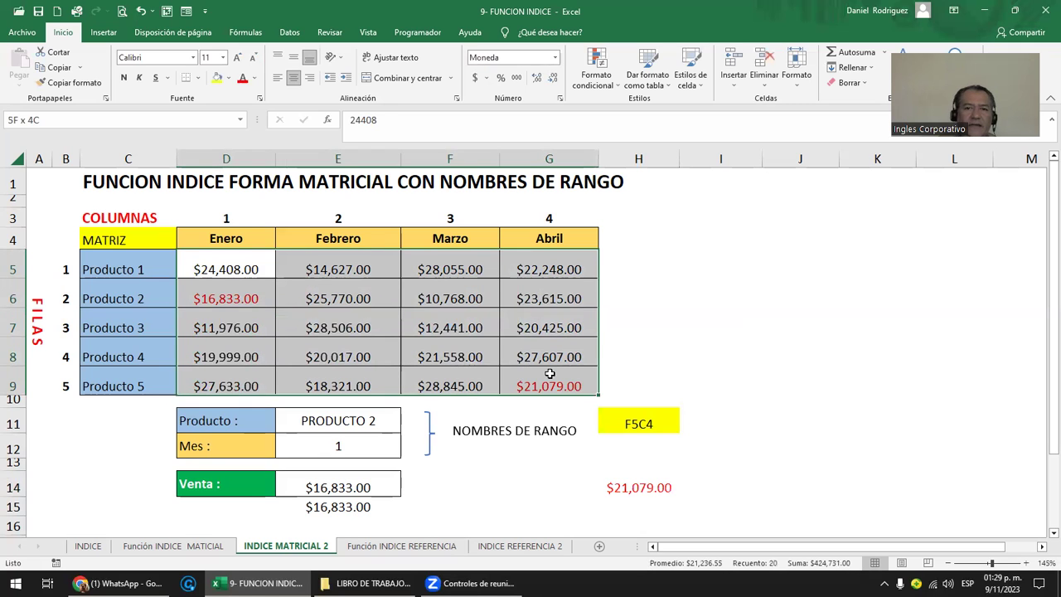
drag(549, 373, 550, 373)
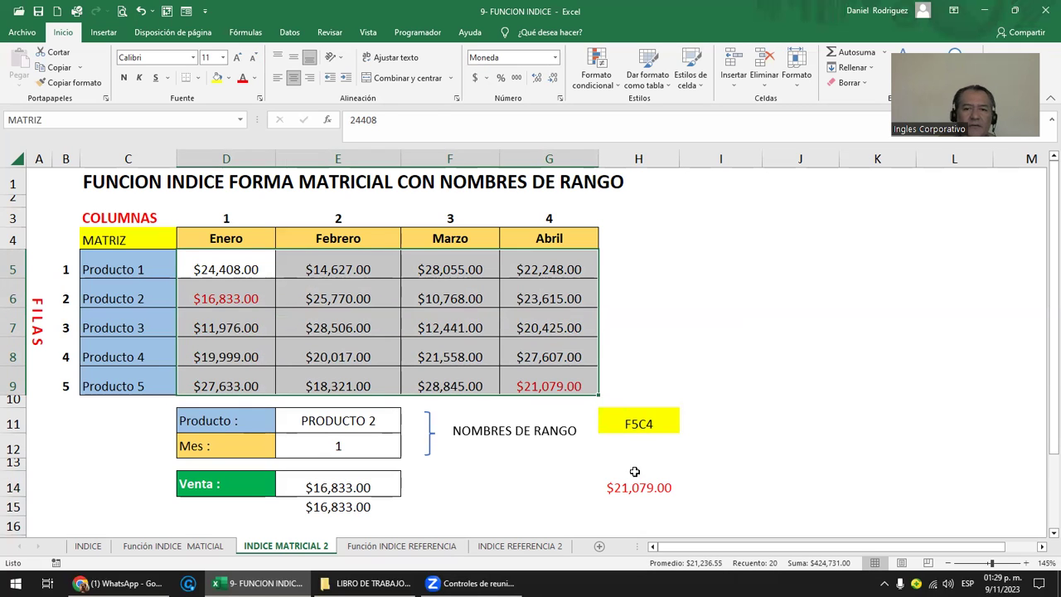
click(635, 487)
click(240, 119)
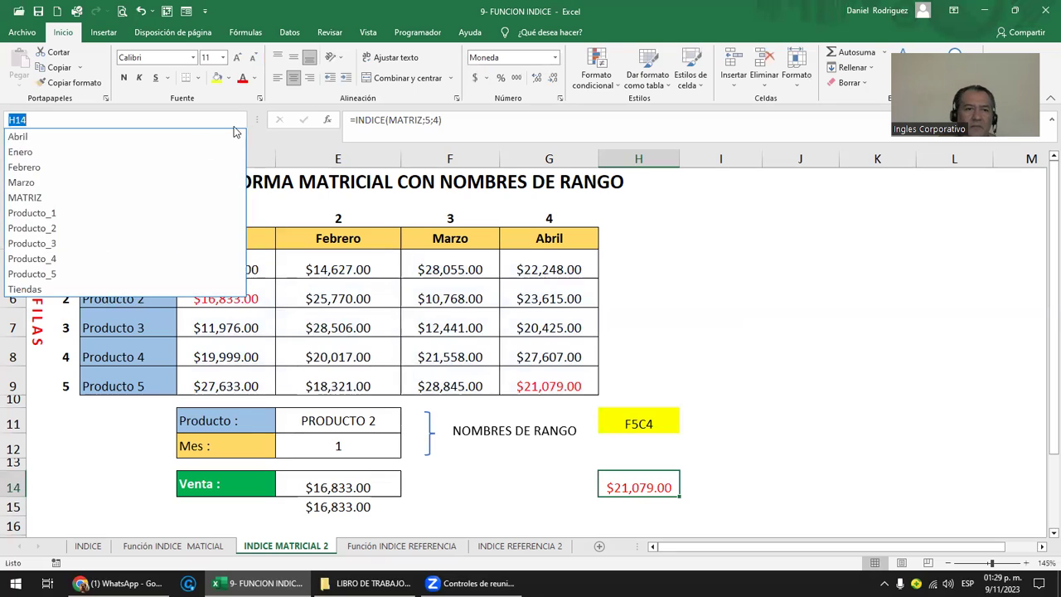
click(79, 199)
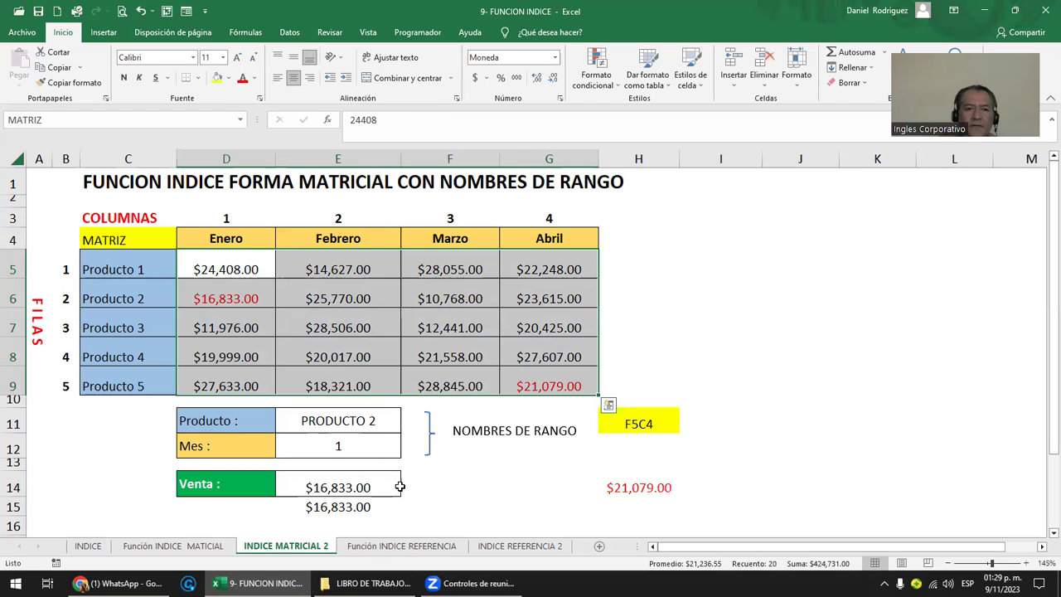
click(354, 491)
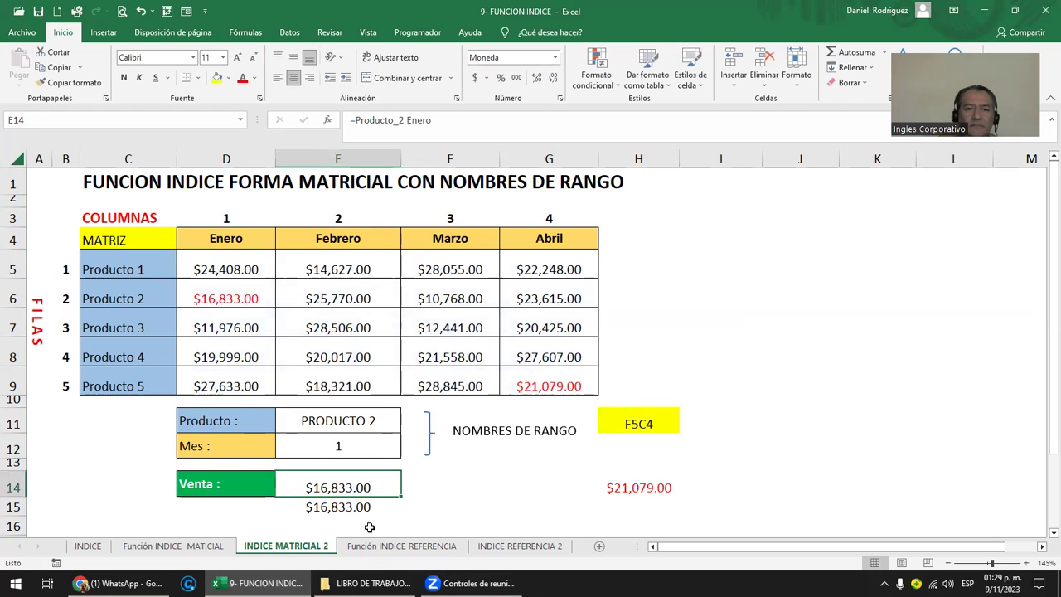
click(354, 509)
click(658, 490)
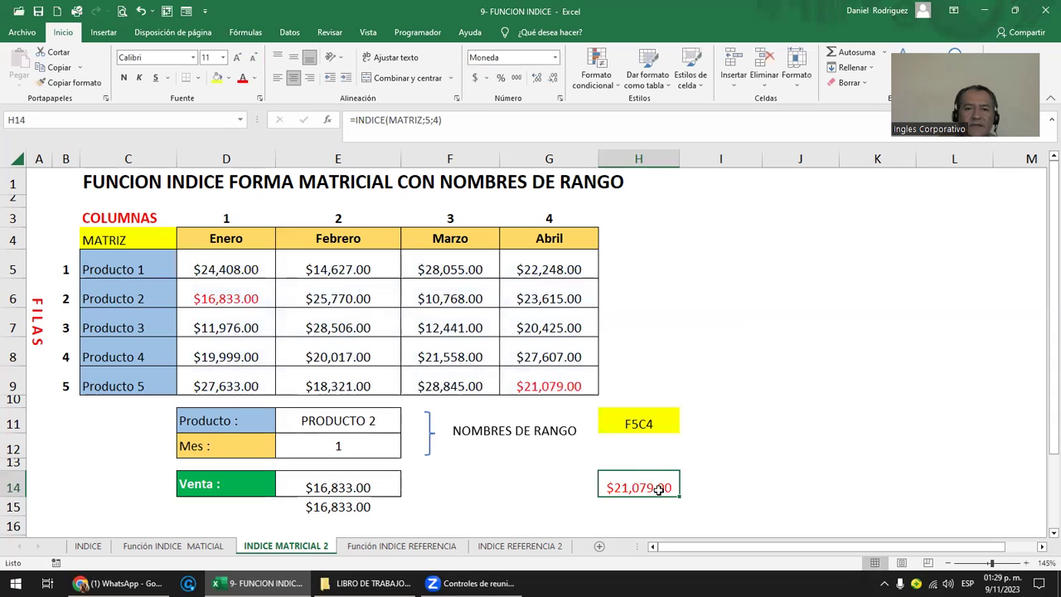
Step: Review the H14 and E14 formulas, then list MATRIZ and Producto_1–Producto_5 from the Name Box
double_click(635, 482)
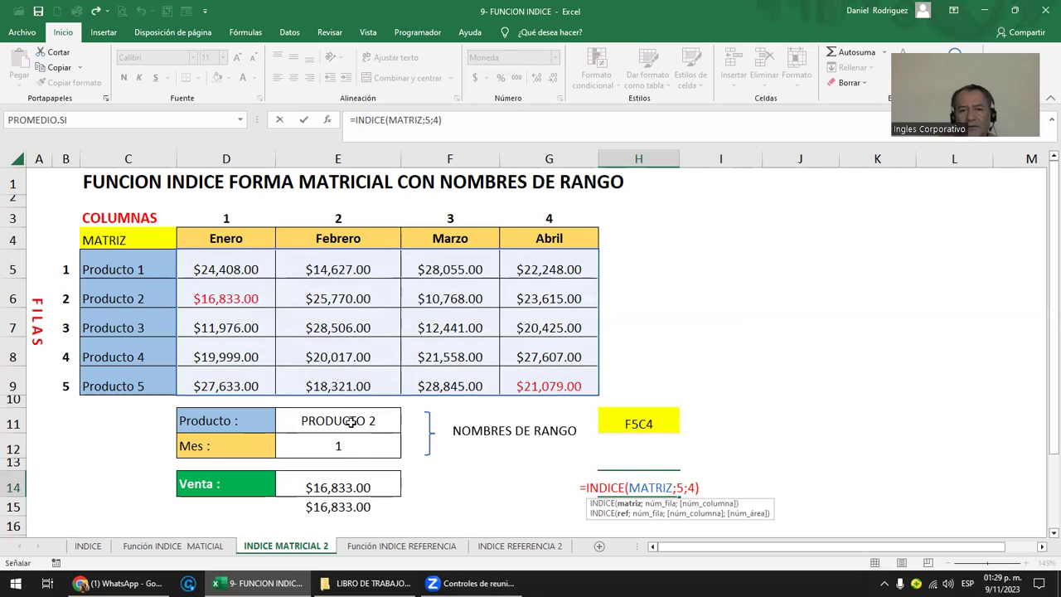
drag(356, 420, 361, 489)
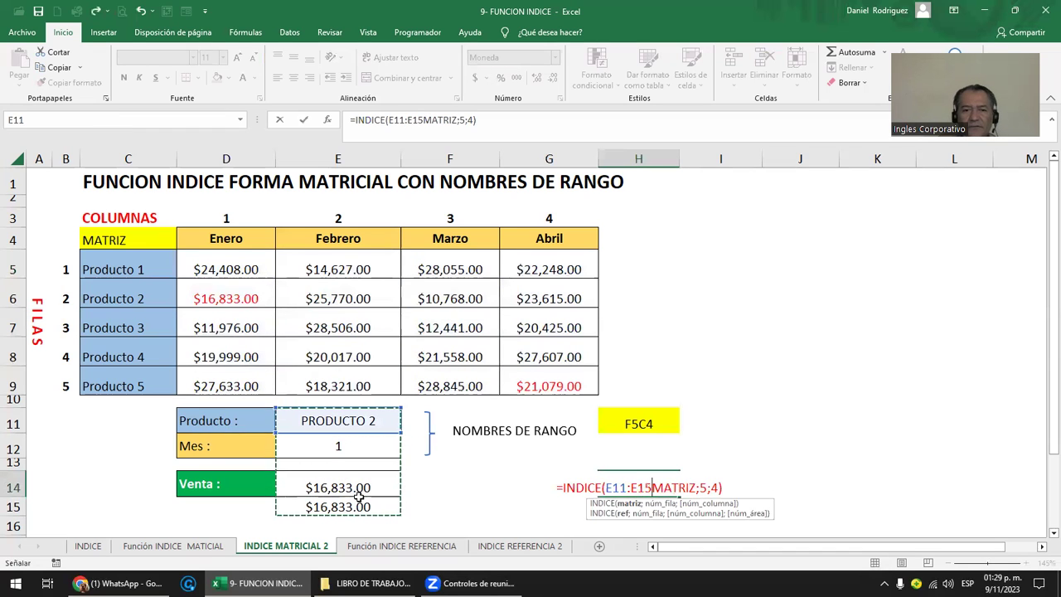
key(Escape)
click(312, 426)
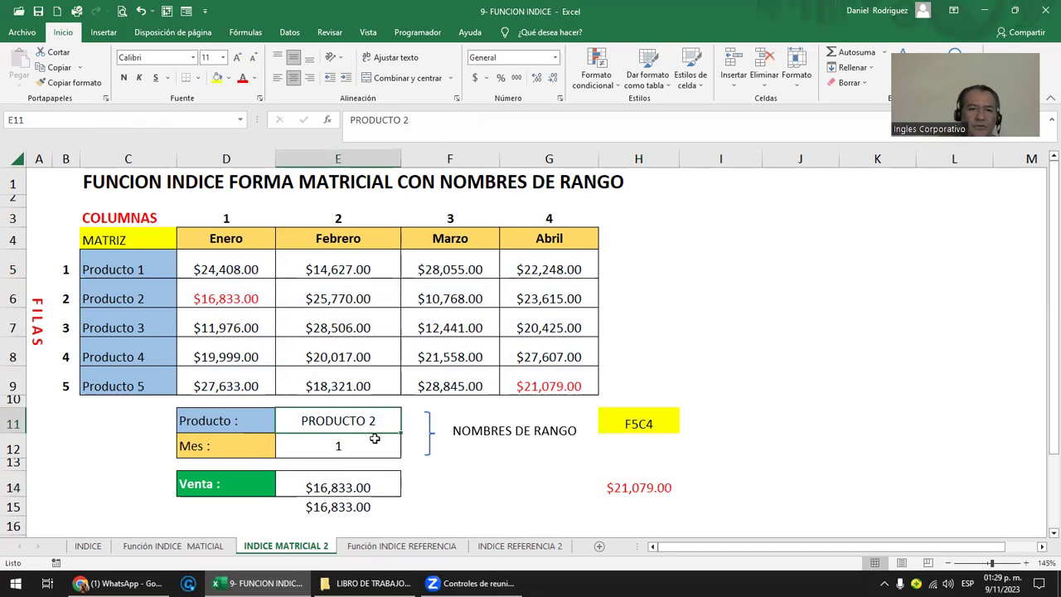
click(355, 447)
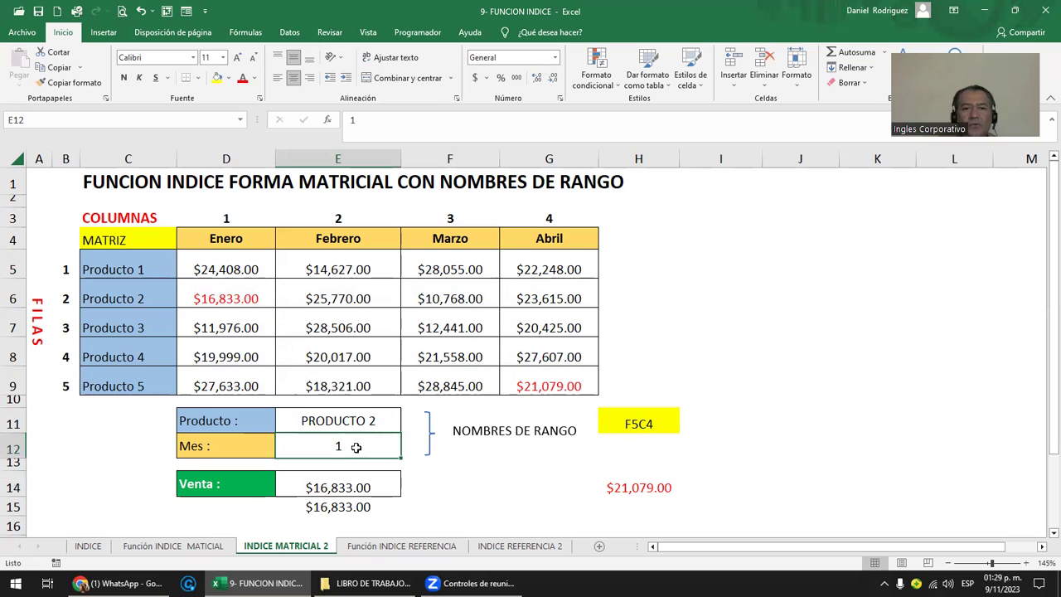
click(355, 482)
double_click(356, 486)
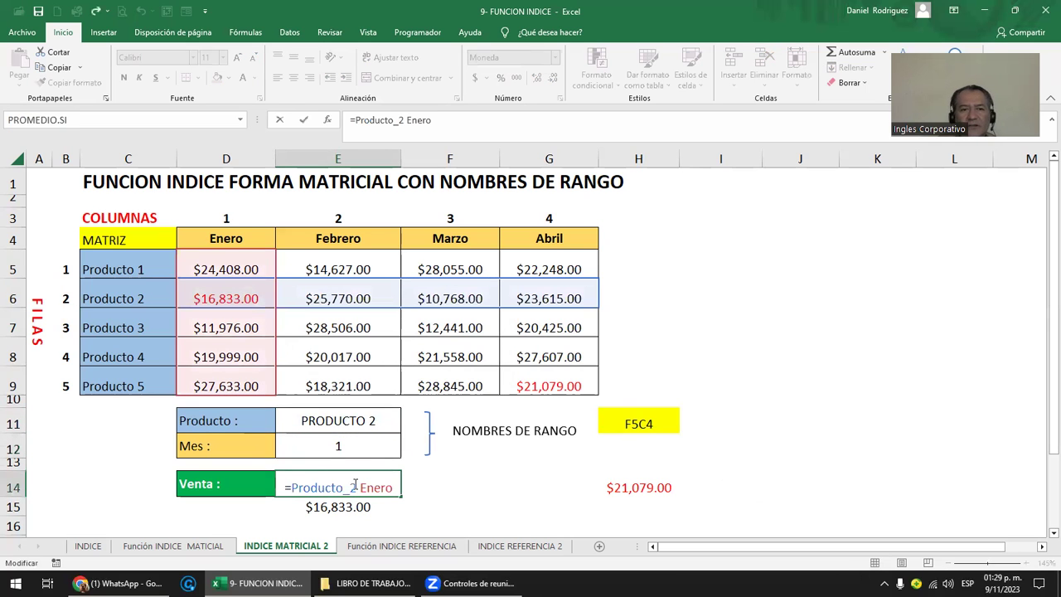
drag(131, 269, 128, 383)
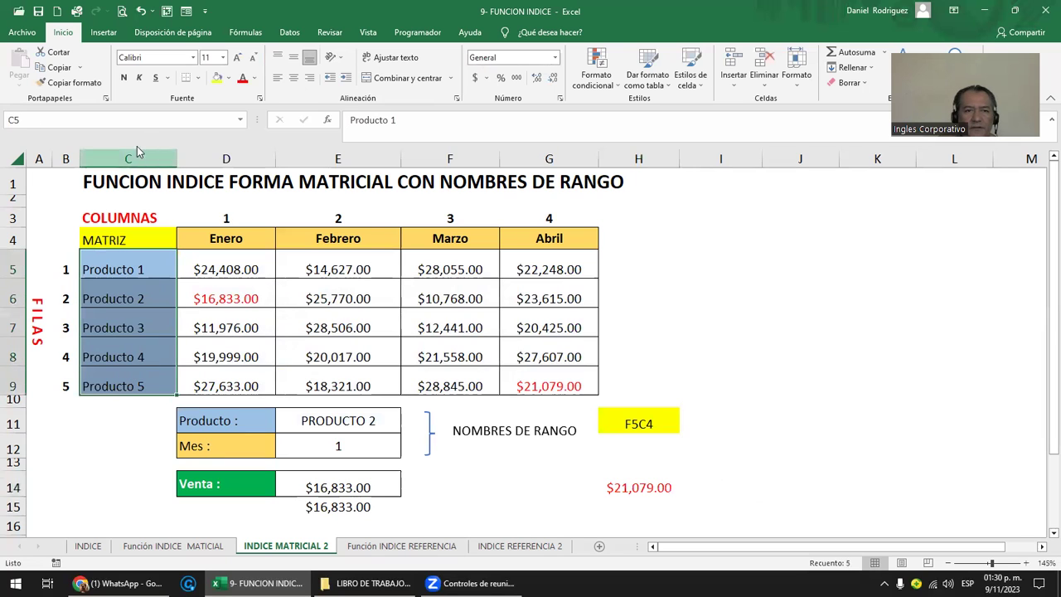
click(239, 119)
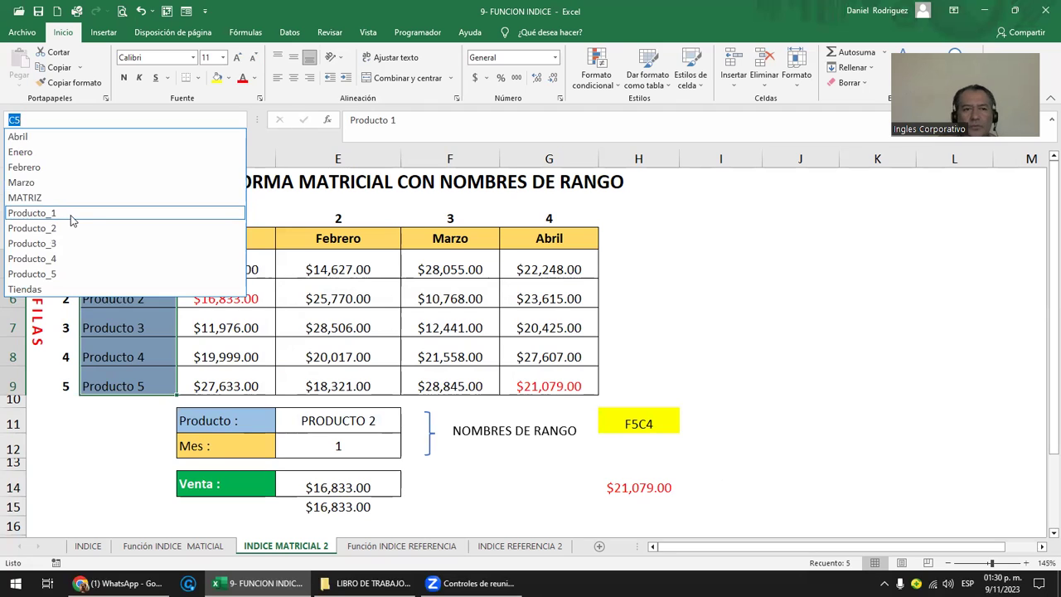
Step: Enter =Producto_5 Abril in H15, returning 21079 through the named-range intersection
click(637, 507)
click(618, 488)
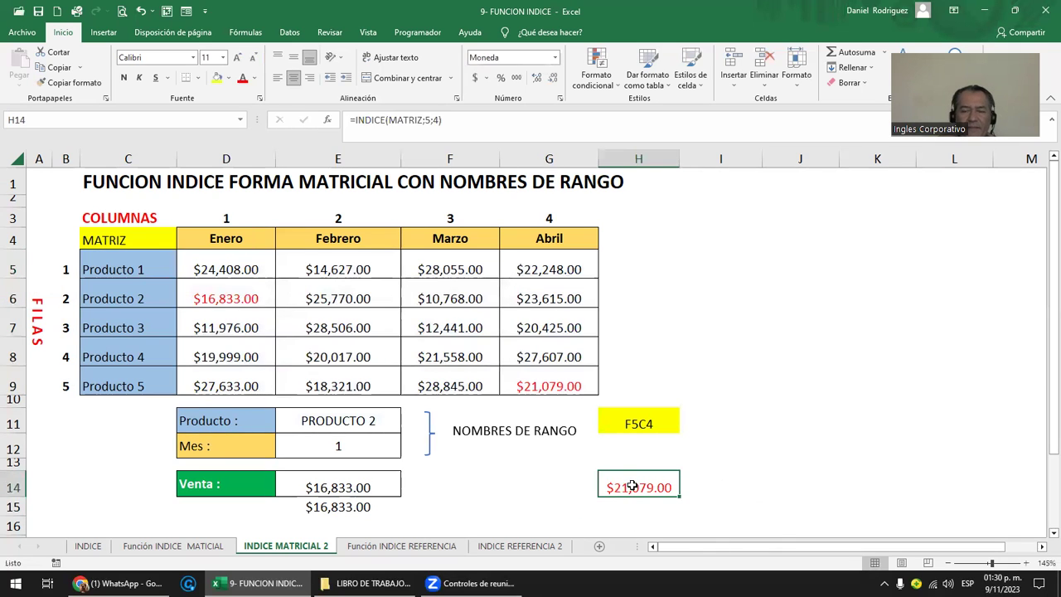
click(622, 507)
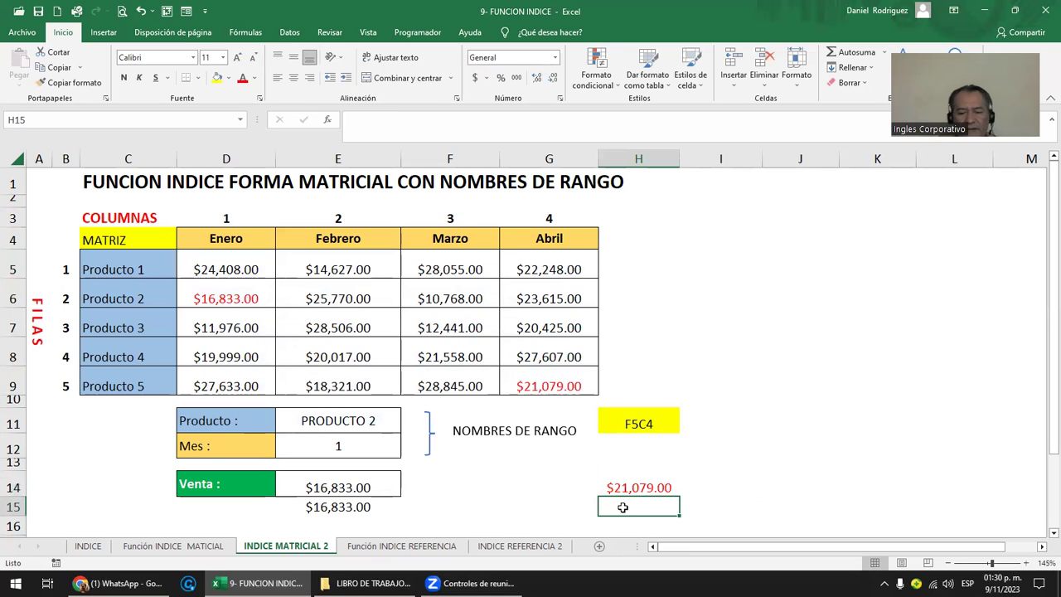
text(=)
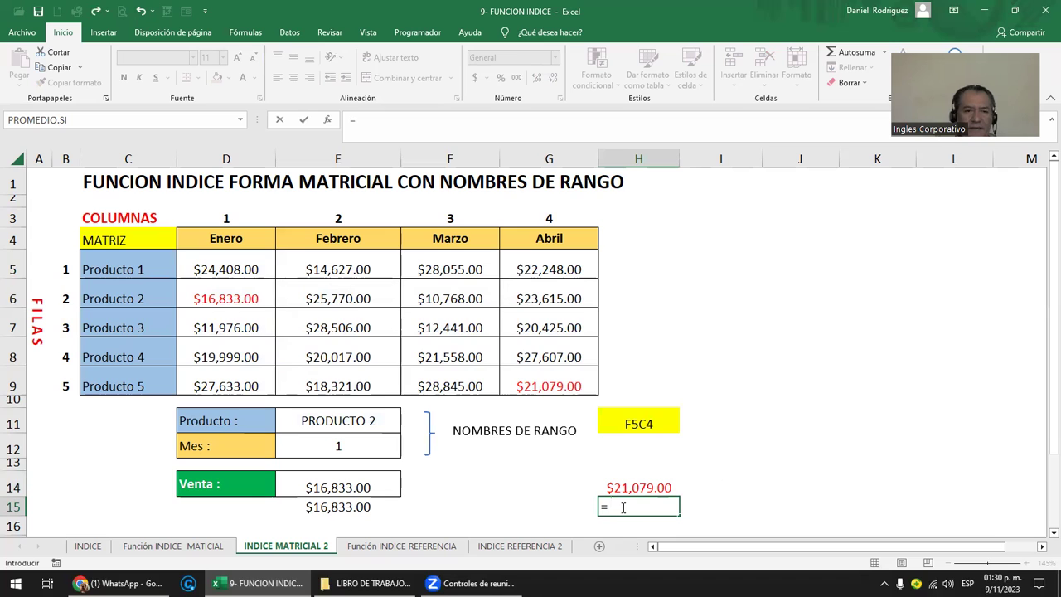
text(PRO)
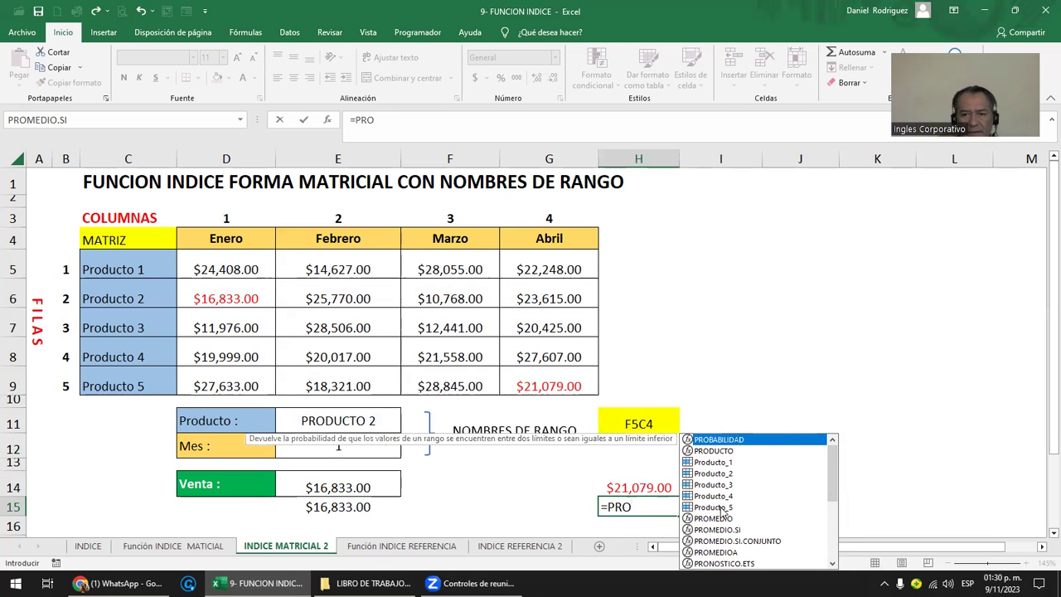
click(717, 509)
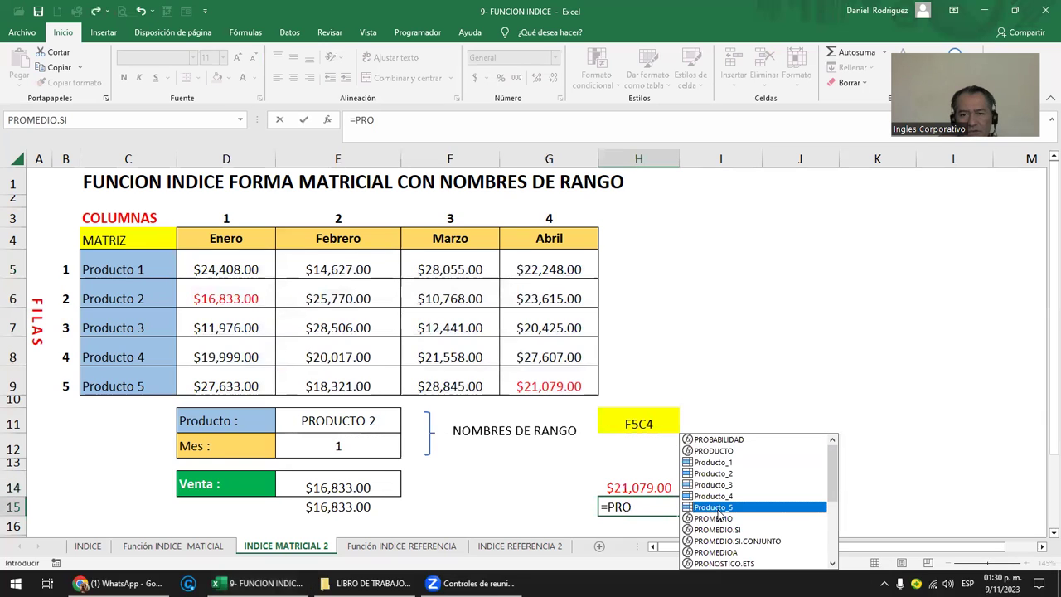
double_click(718, 508)
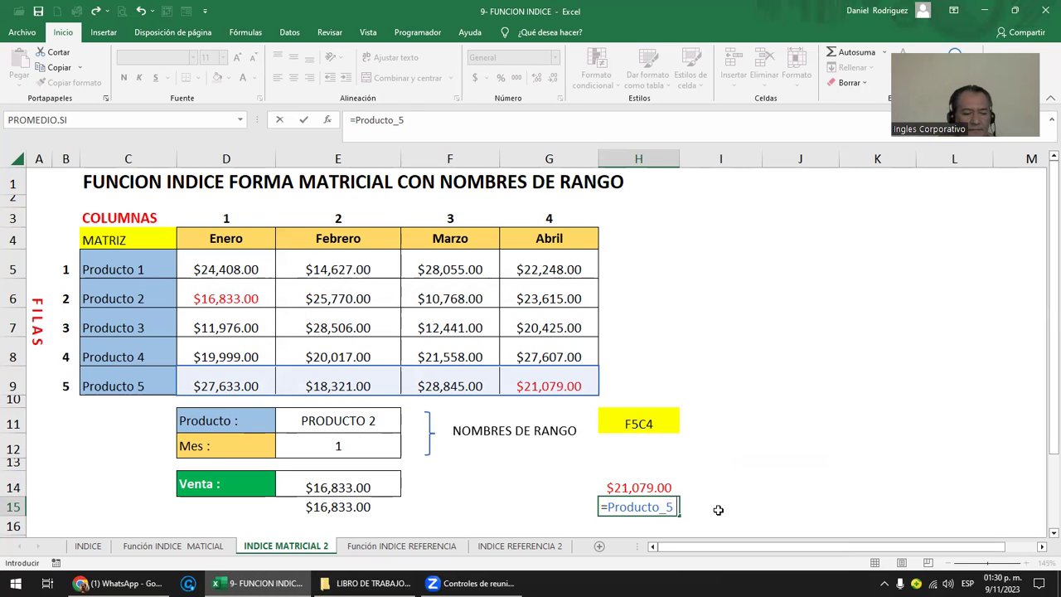
text(ABR)
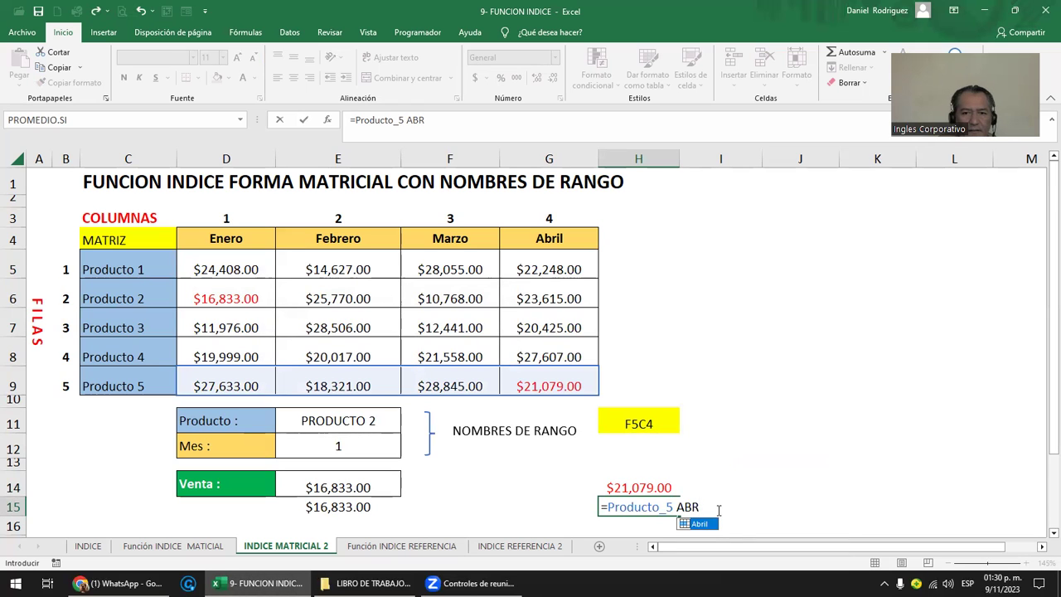
key(Tab)
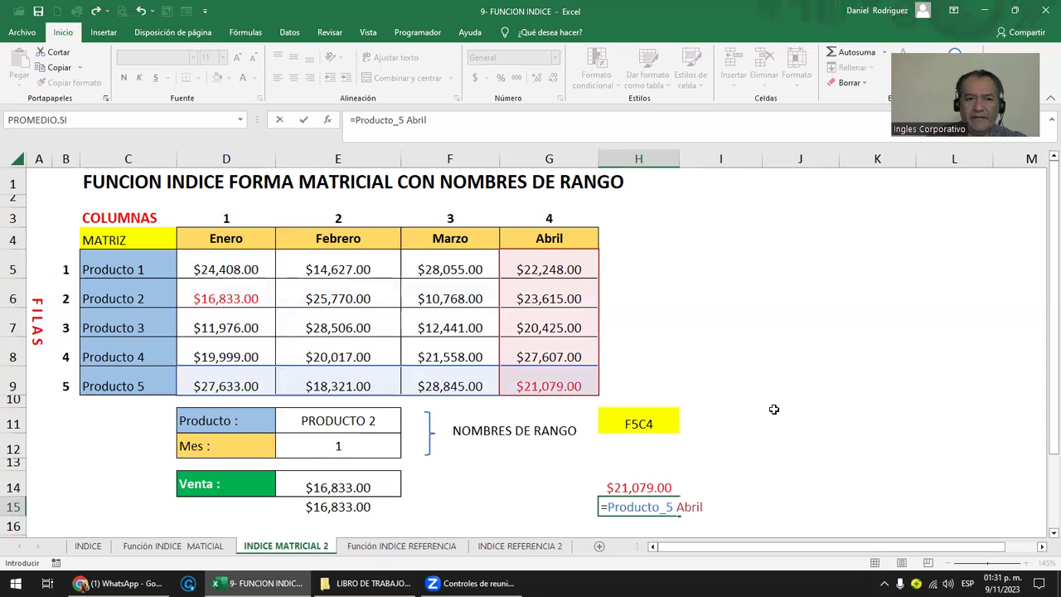
key(Return)
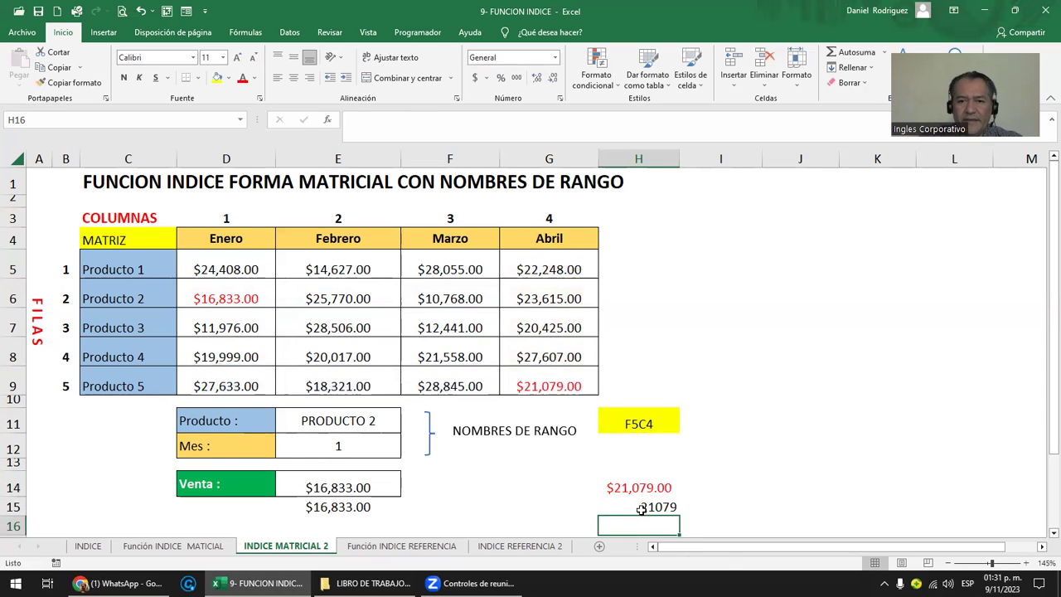
click(641, 508)
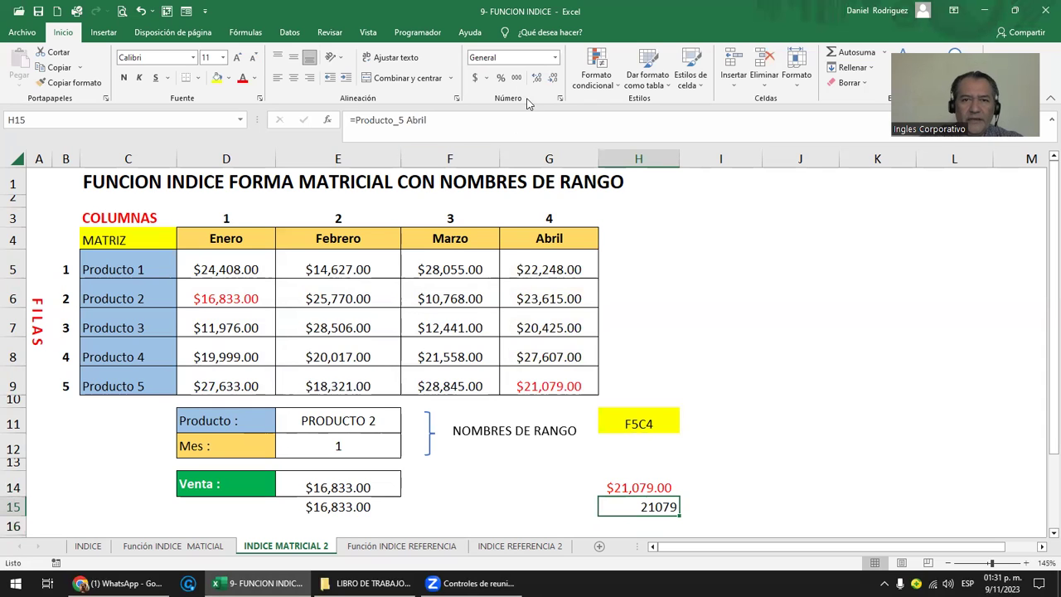
click(554, 57)
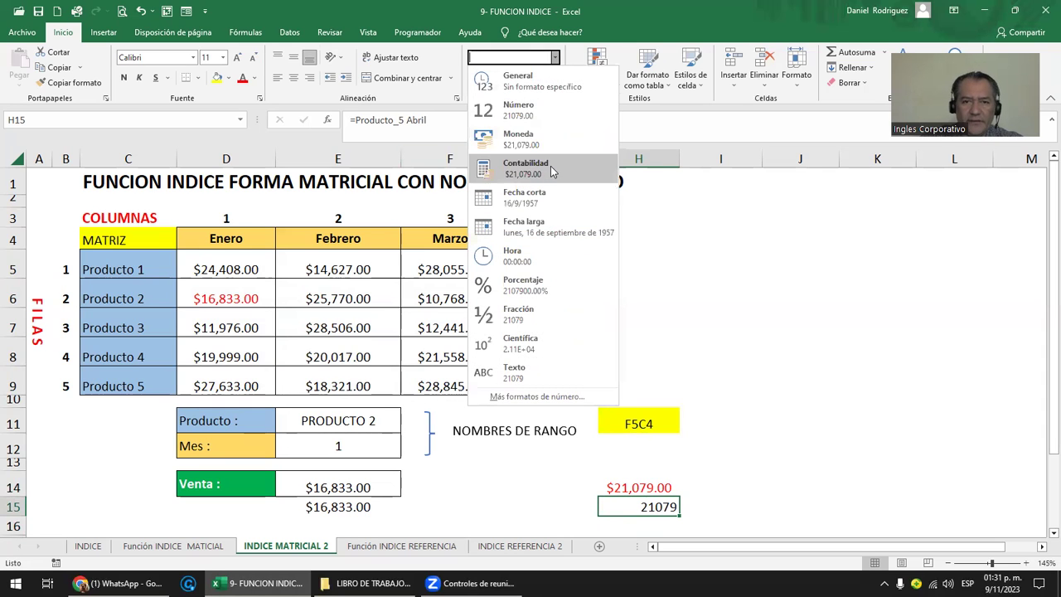
click(535, 140)
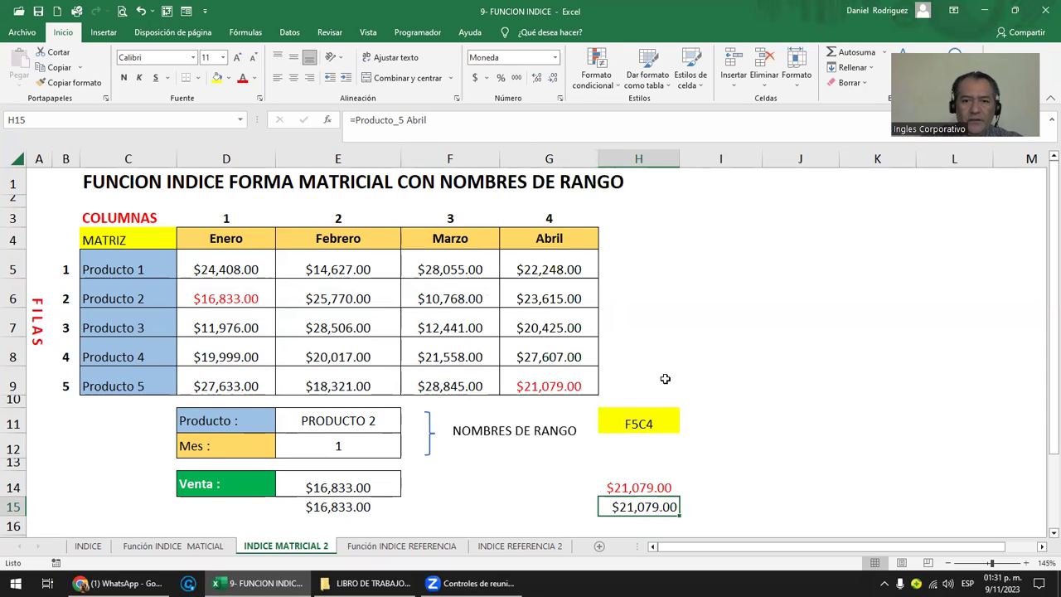
double_click(623, 506)
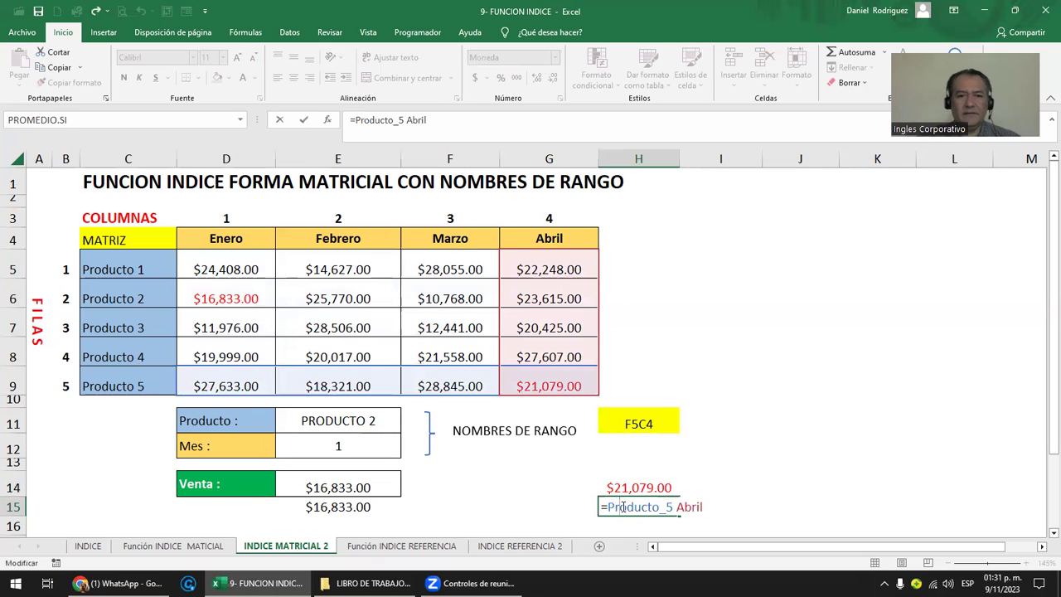
key(Escape)
drag(337, 420, 353, 515)
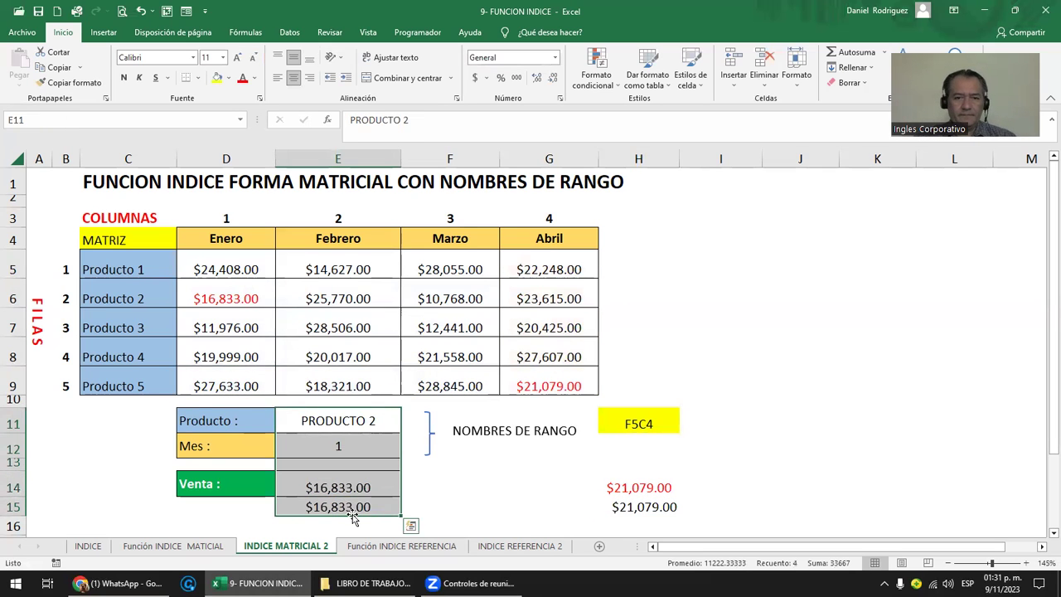
double_click(349, 507)
key(Escape)
click(363, 487)
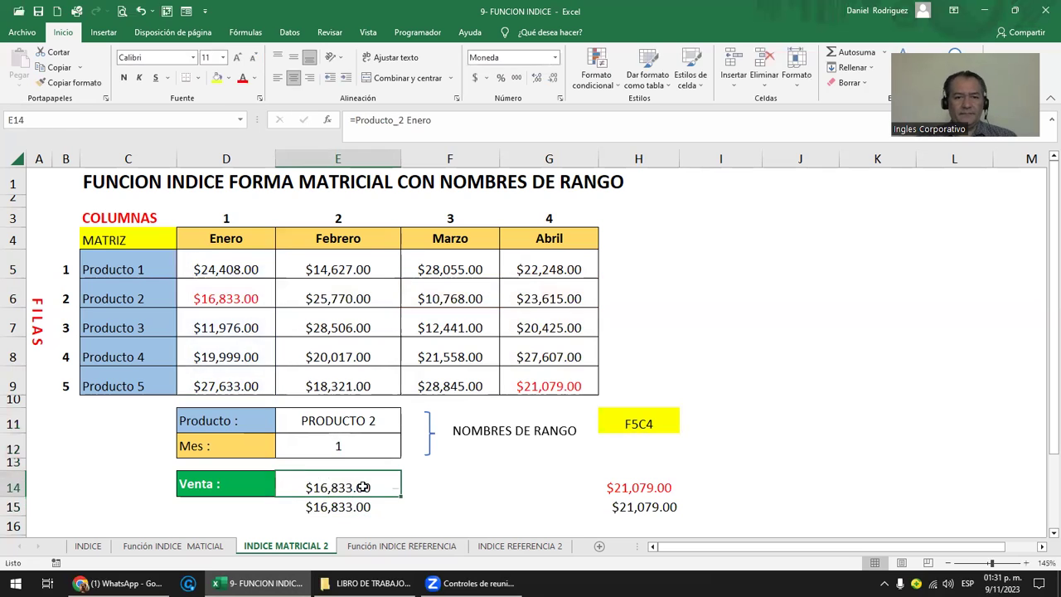
double_click(363, 487)
key(Escape)
click(663, 490)
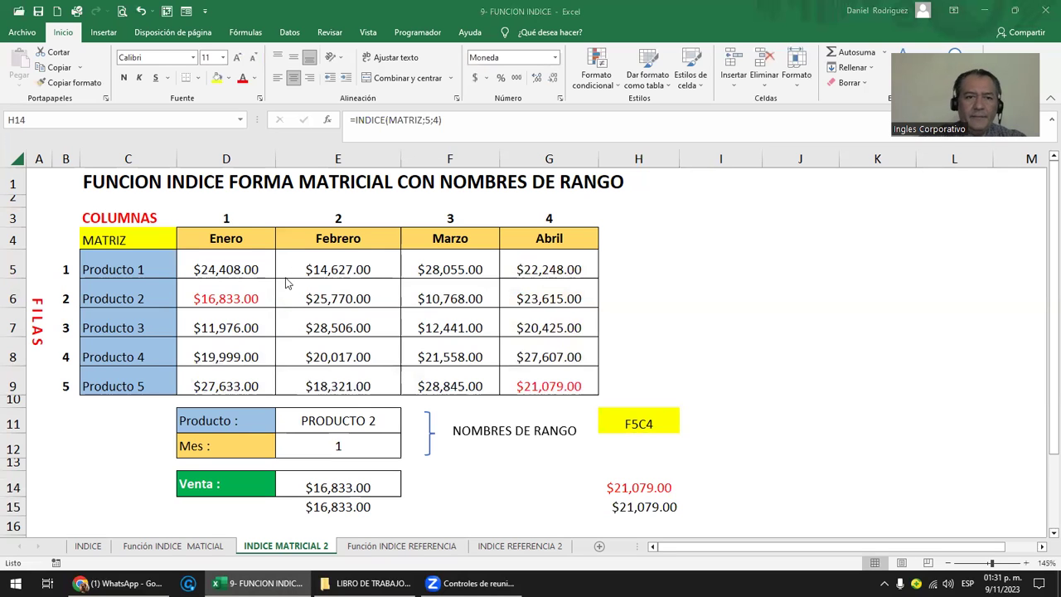
double_click(635, 489)
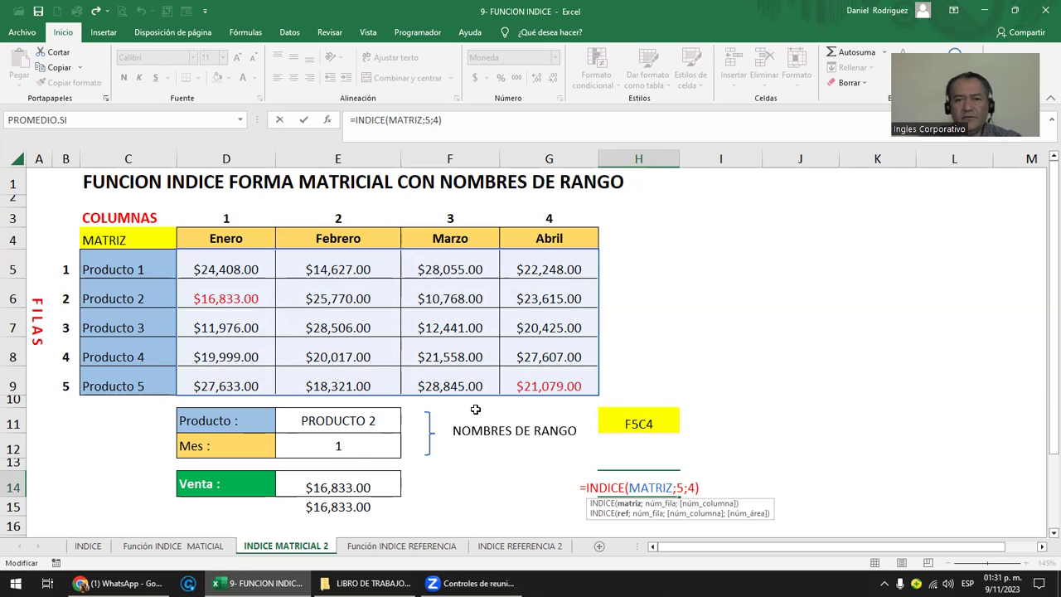
click(619, 413)
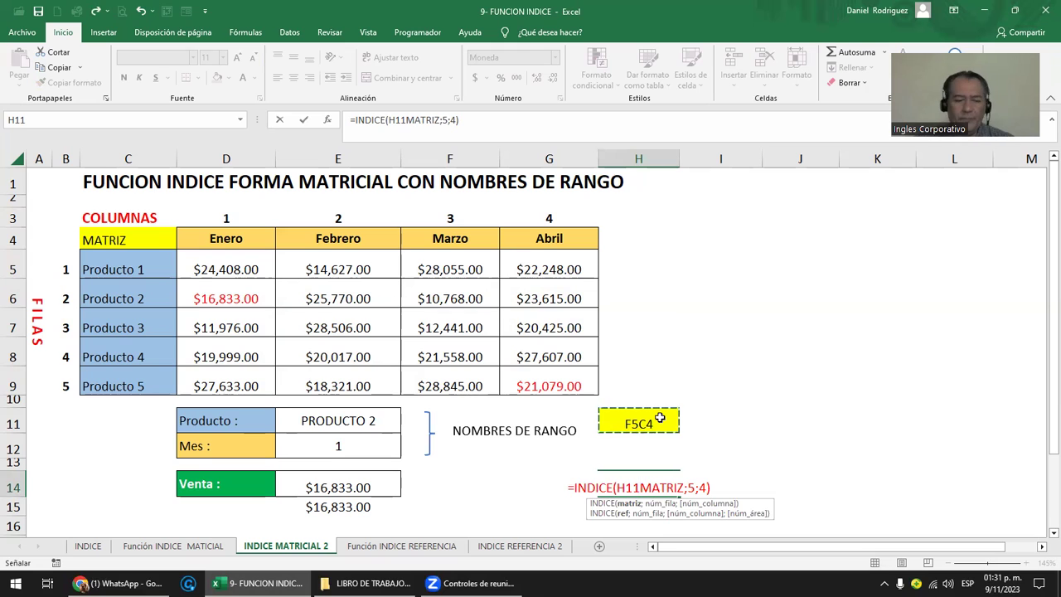
key(Escape)
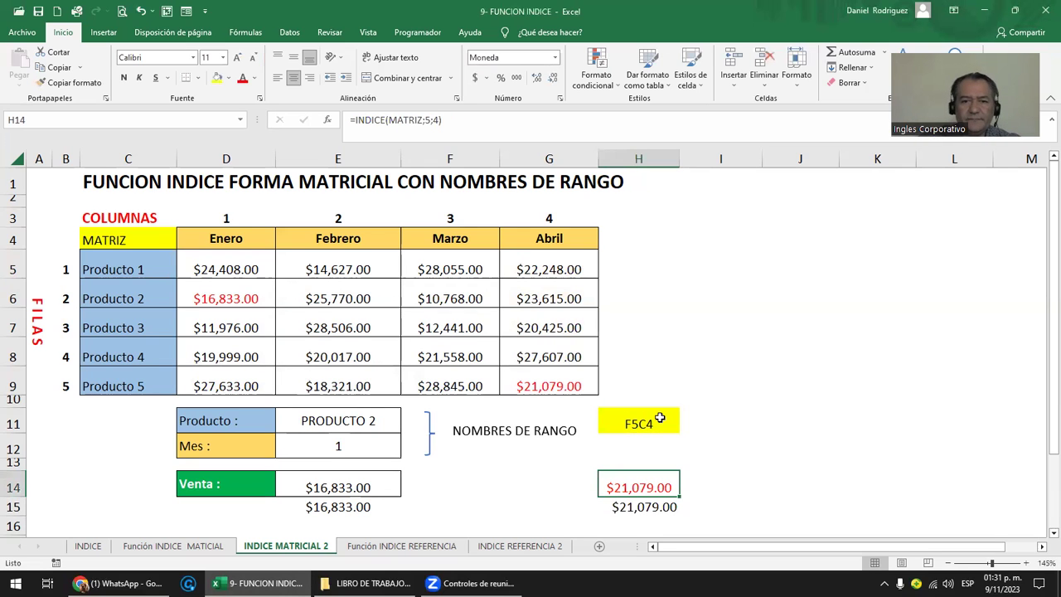
click(728, 283)
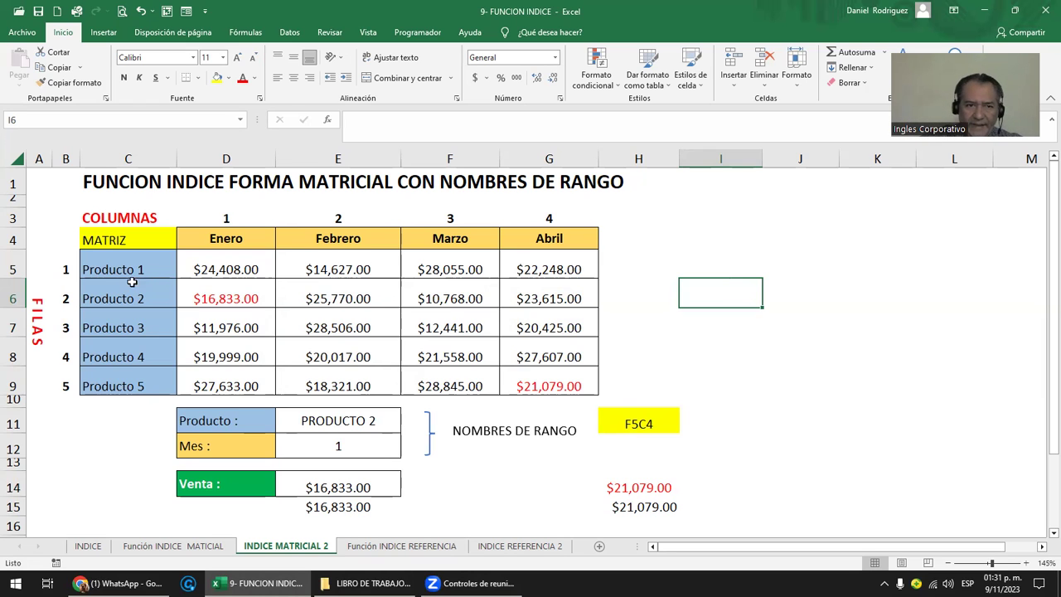
drag(16, 264, 33, 381)
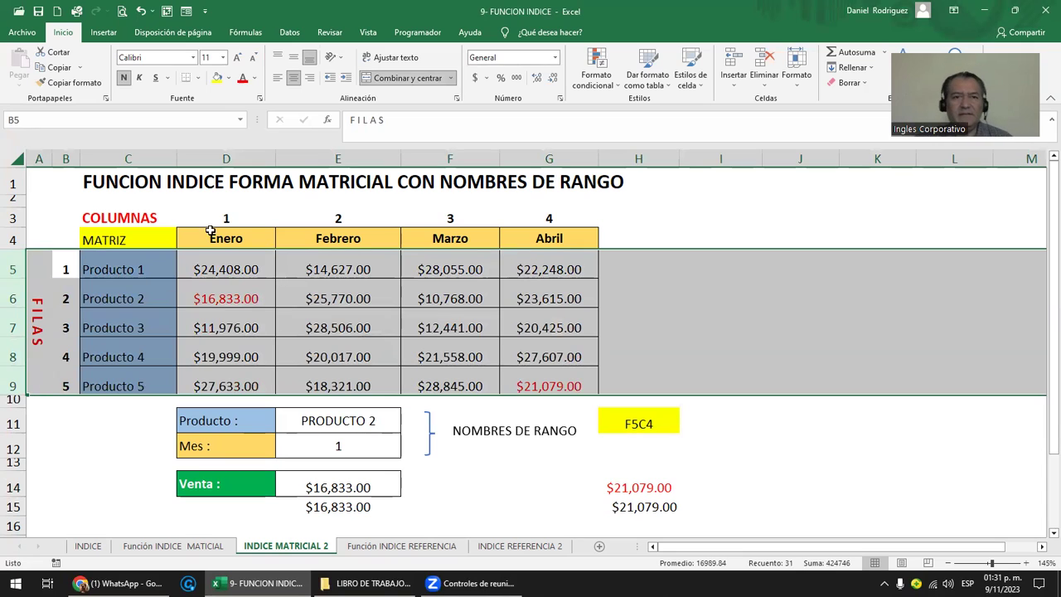
ctrl+click(224, 157)
drag(223, 156, 519, 154)
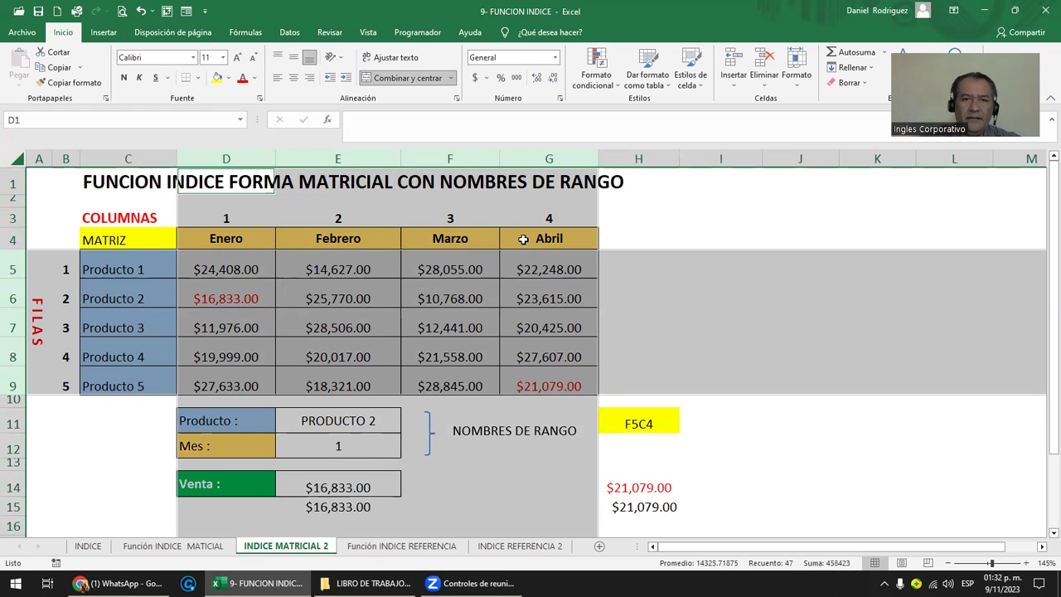
click(566, 258)
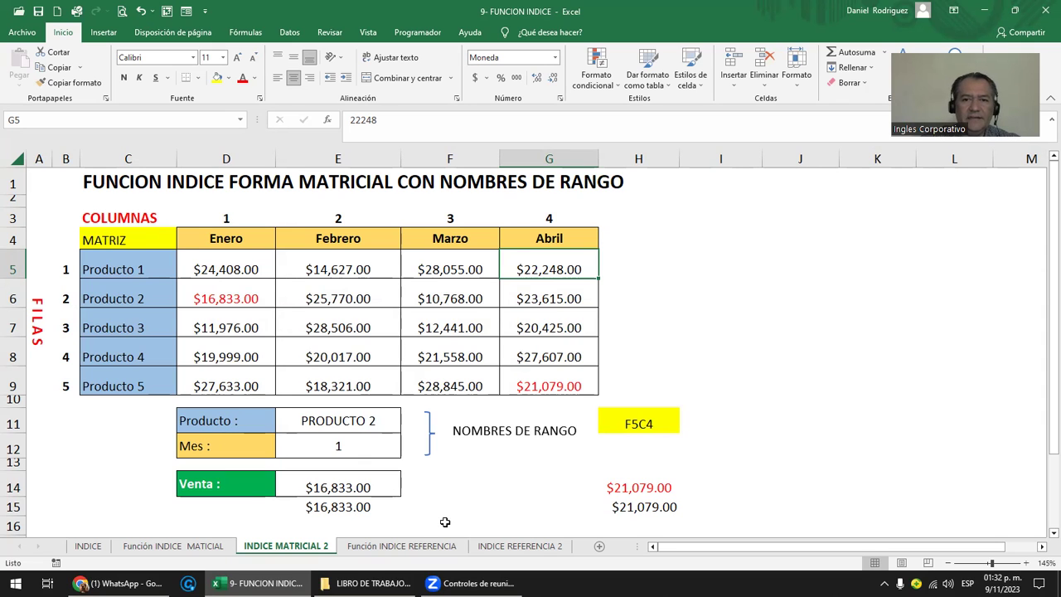
double_click(652, 487)
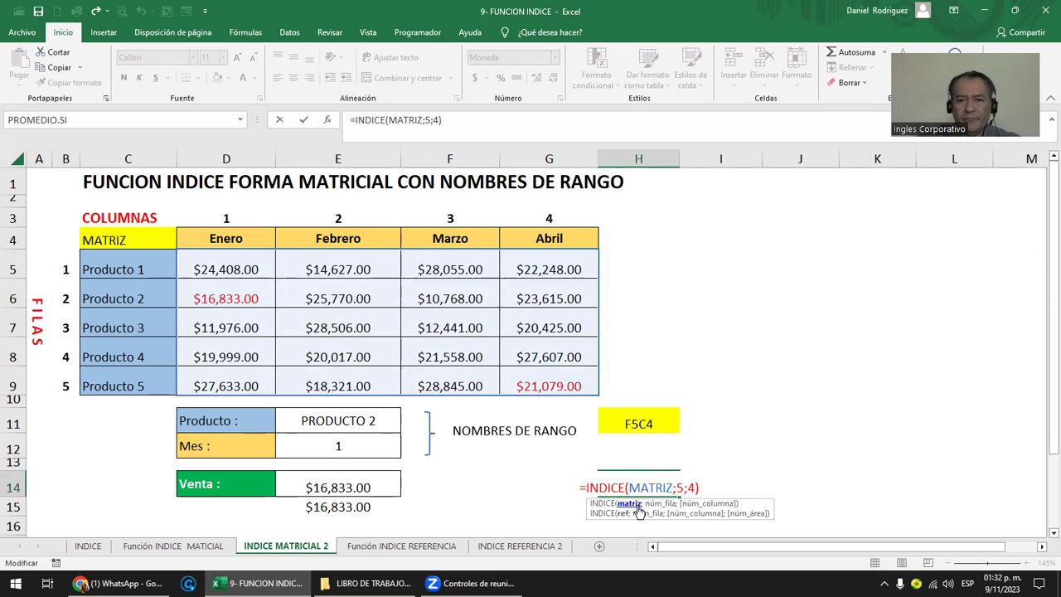
key(Escape)
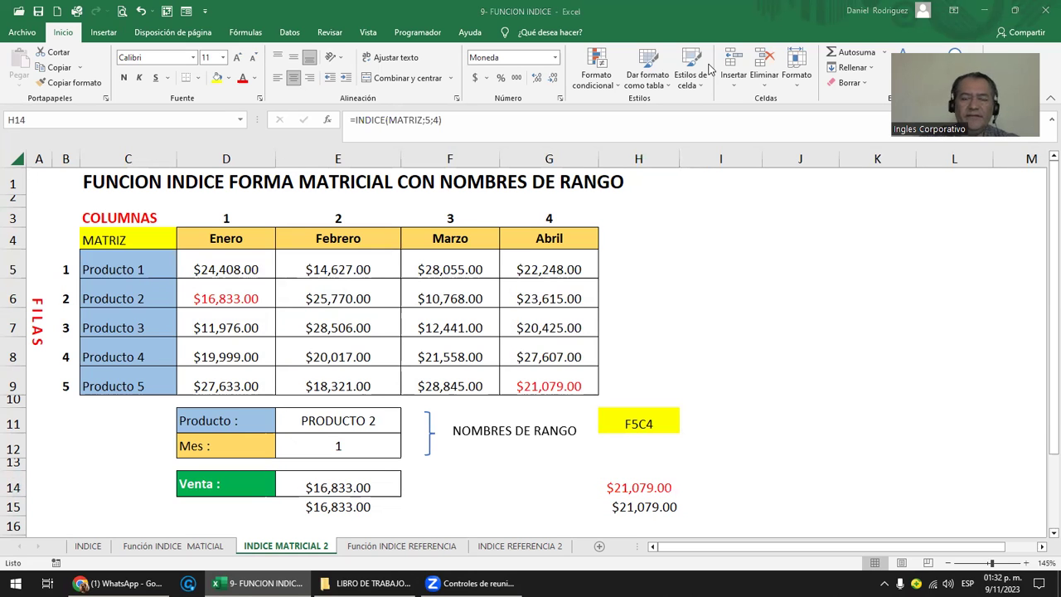
Step: On the Función INDICE REFERENCIA sheet, change the table titles to VENTAS AÑO 2022 and 2023
click(420, 546)
click(326, 466)
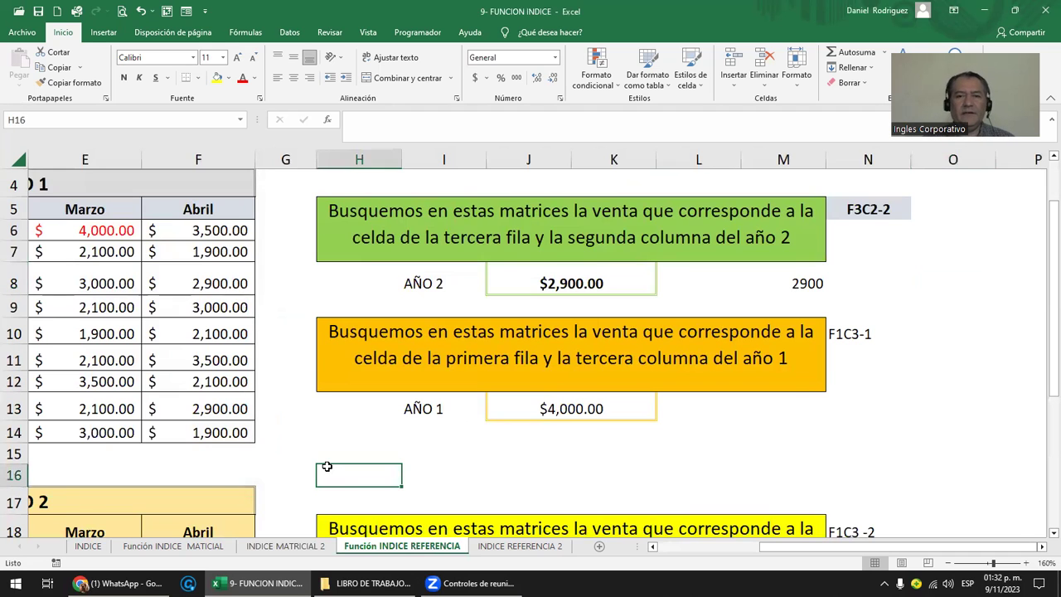
key(Left)
key(Left)
key(Left)
key(Left)
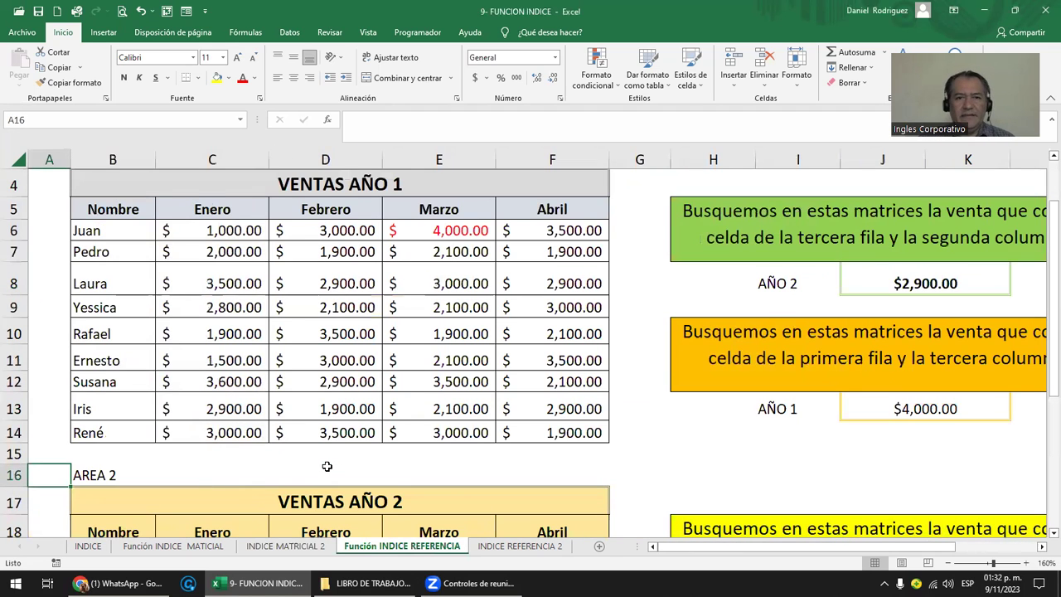
scroll(294, 398, down, 1)
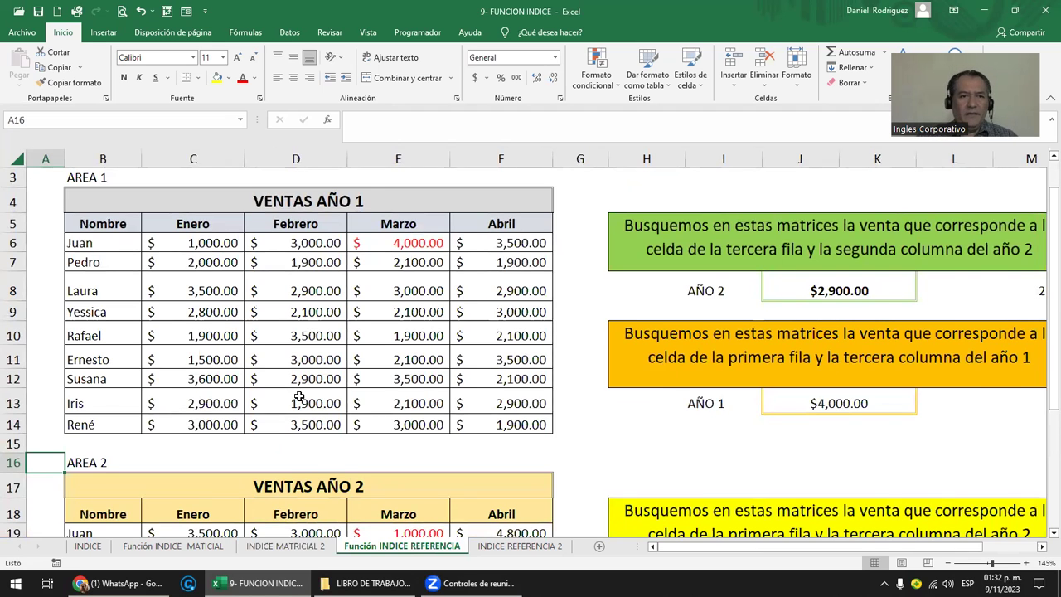
scroll(299, 397, down, 1)
click(277, 214)
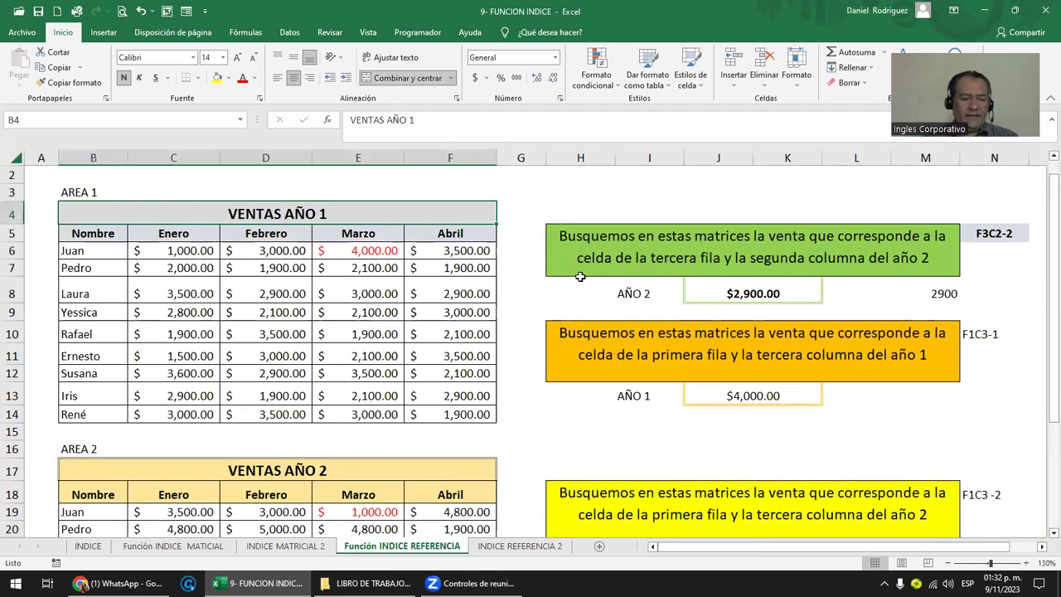
key(F2)
key(BackSpace)
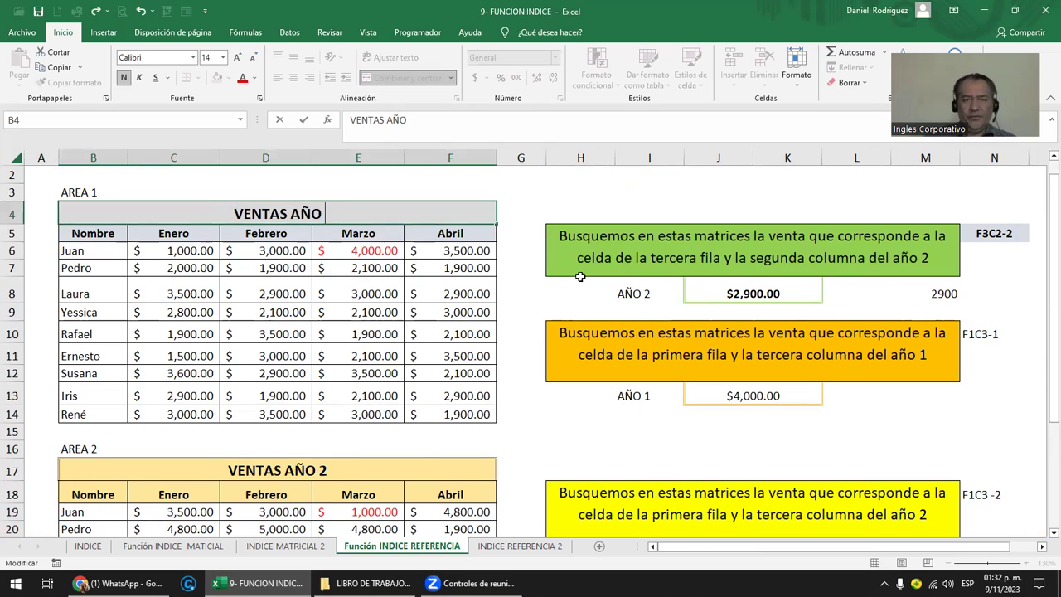
text(2022)
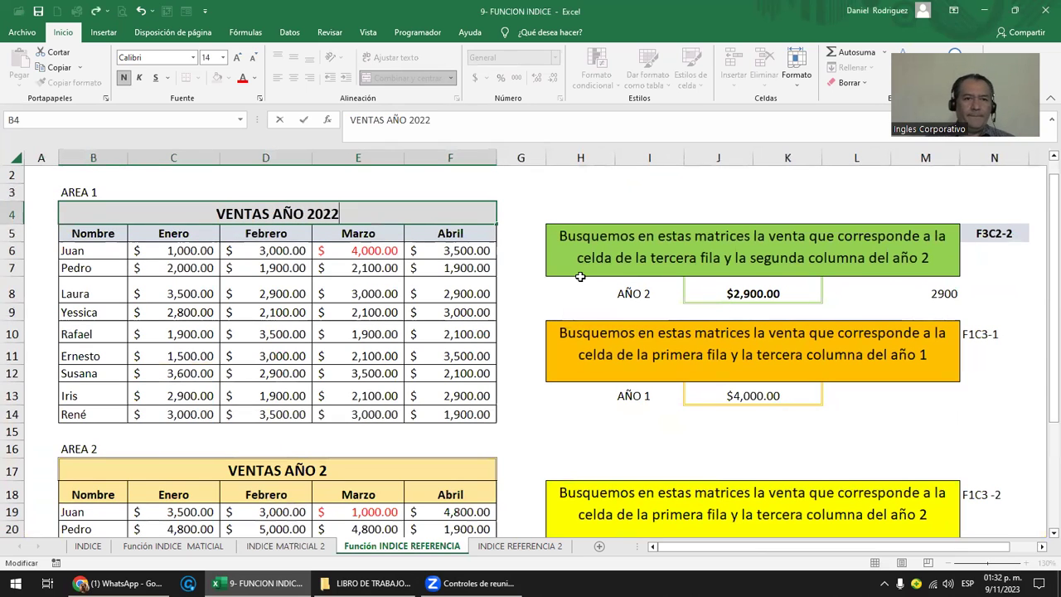
key(Return)
key(Return)
key(Return)
key(Return)
key(Return)
key(Return)
key(Return)
key(Return)
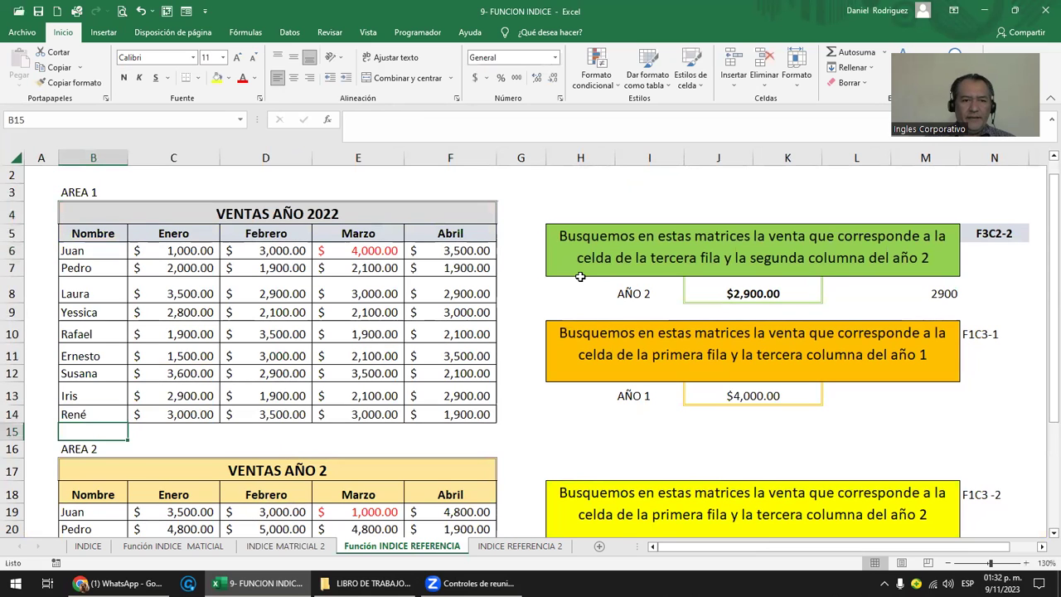
key(Down)
key(Down)
key(F2)
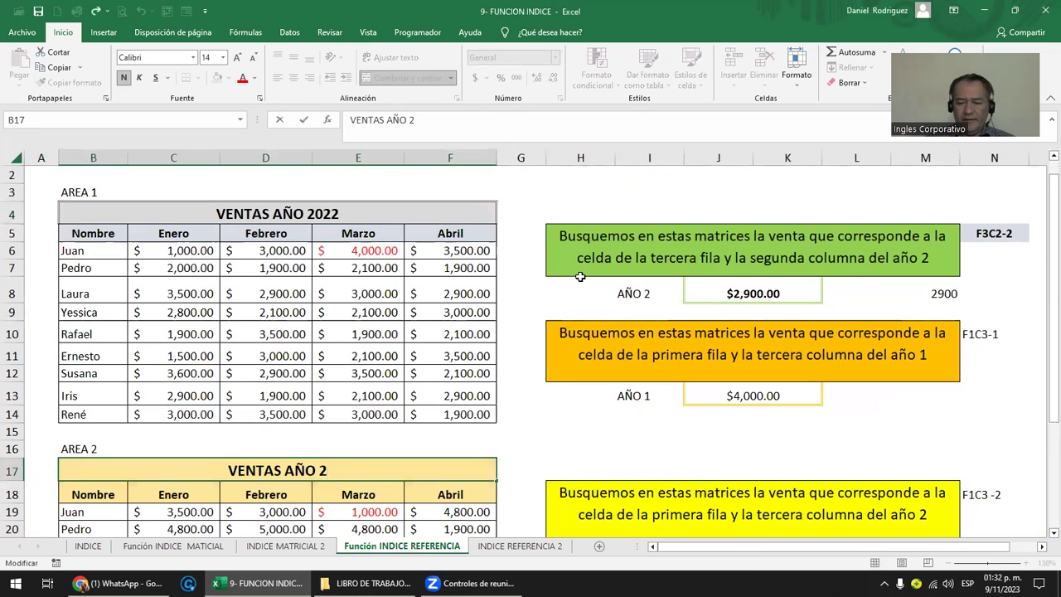
text(023)
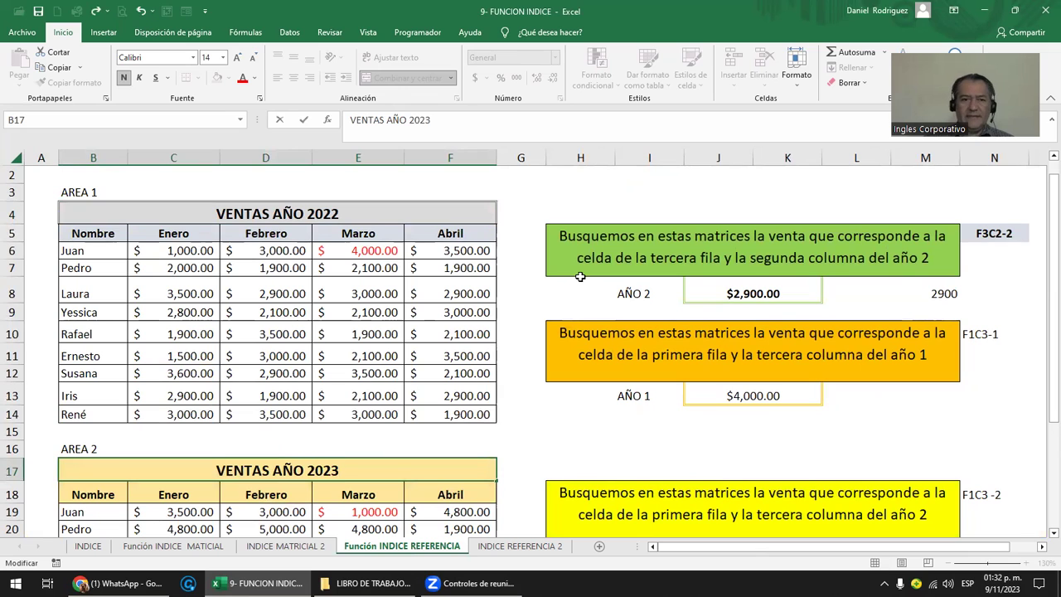
key(Return)
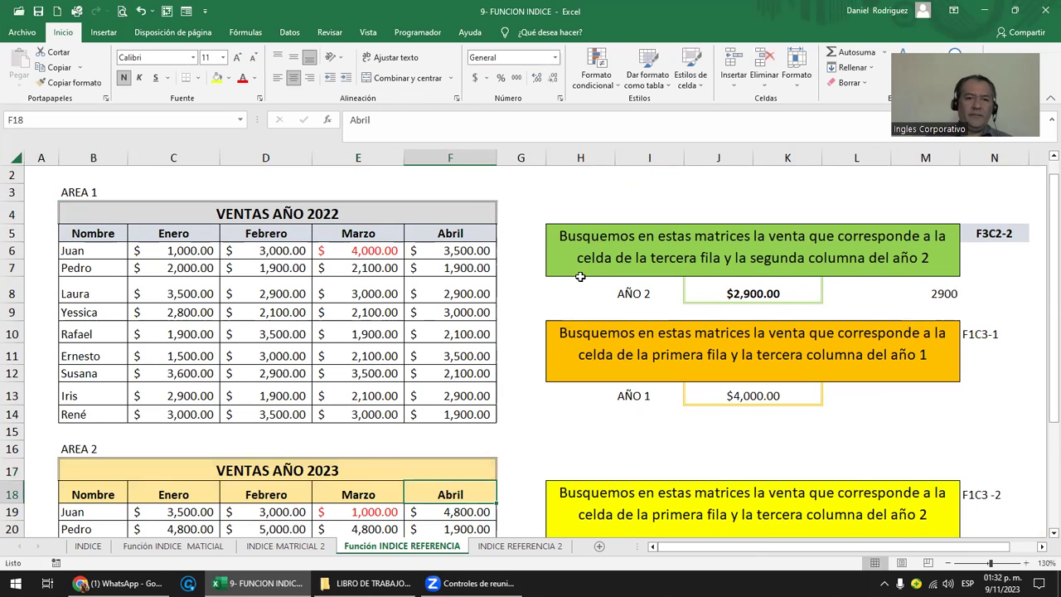
Step: Correct the table titles to VENTAS AÑO 2021 and VENTAS AÑO 2022
click(306, 210)
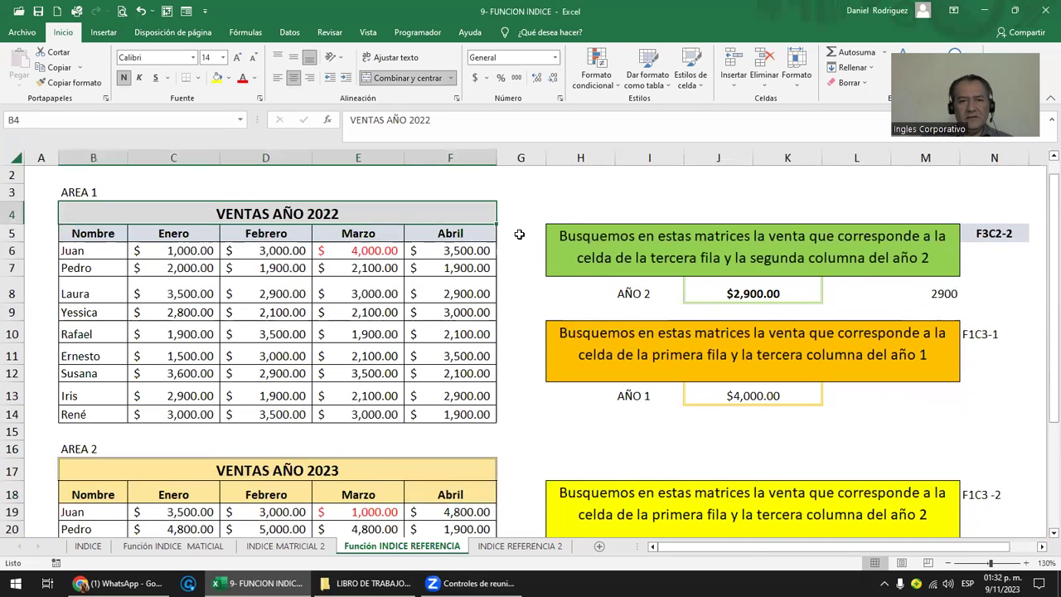
key(F2)
key(BackSpace)
text(1)
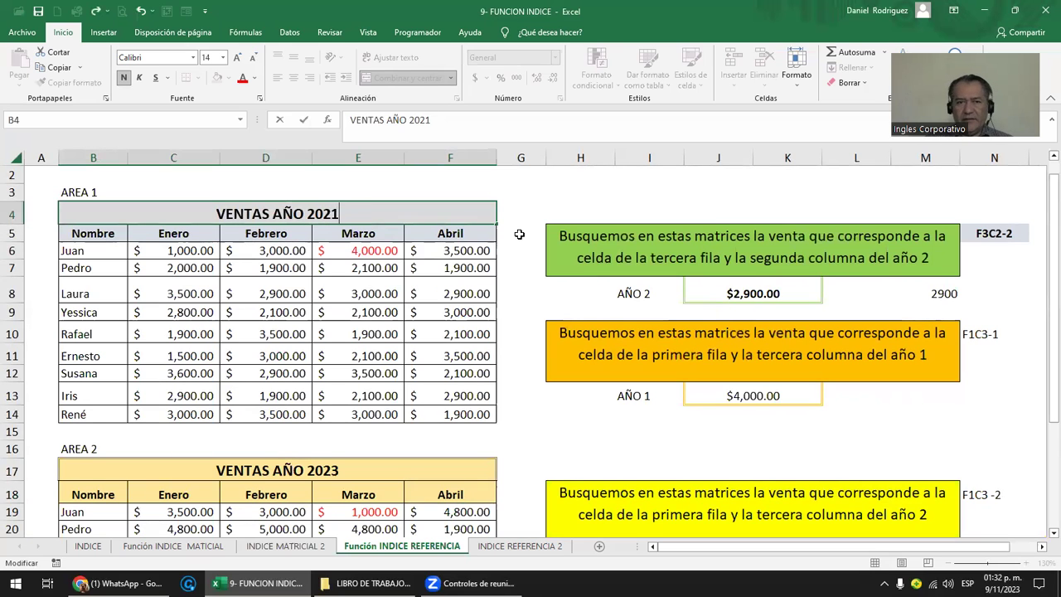
key(Return)
key(Down)
key(Down)
key(Down)
key(Down)
key(Down)
key(Down)
key(Down)
key(Down)
key(Down)
key(Down)
key(Down)
key(F2)
key(BackSpace)
text(2)
key(Return)
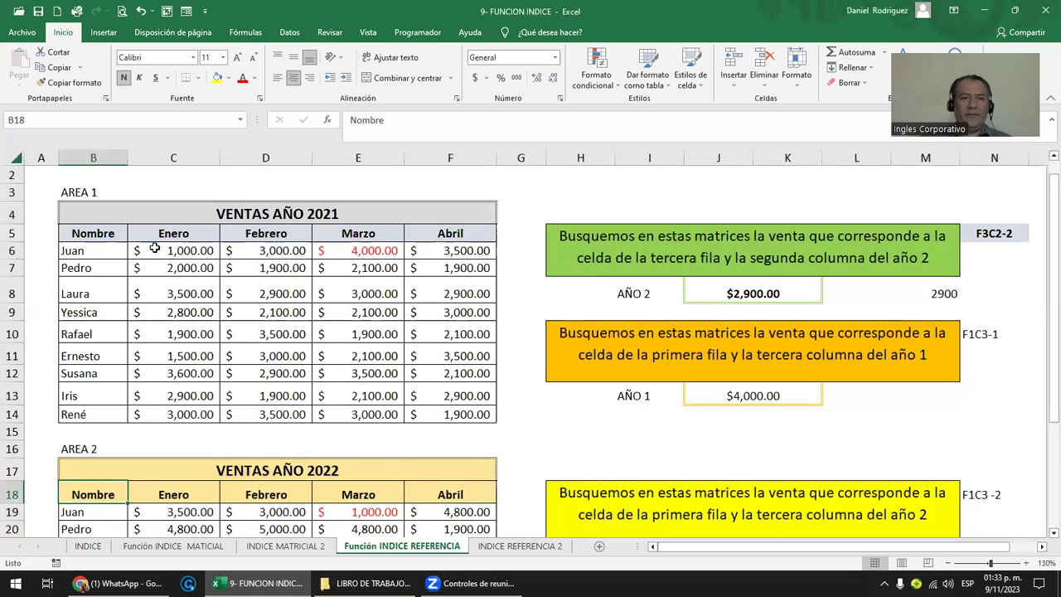
ctrl+scroll(164, 247, down, 1)
ctrl+scroll(164, 247, down, 1)
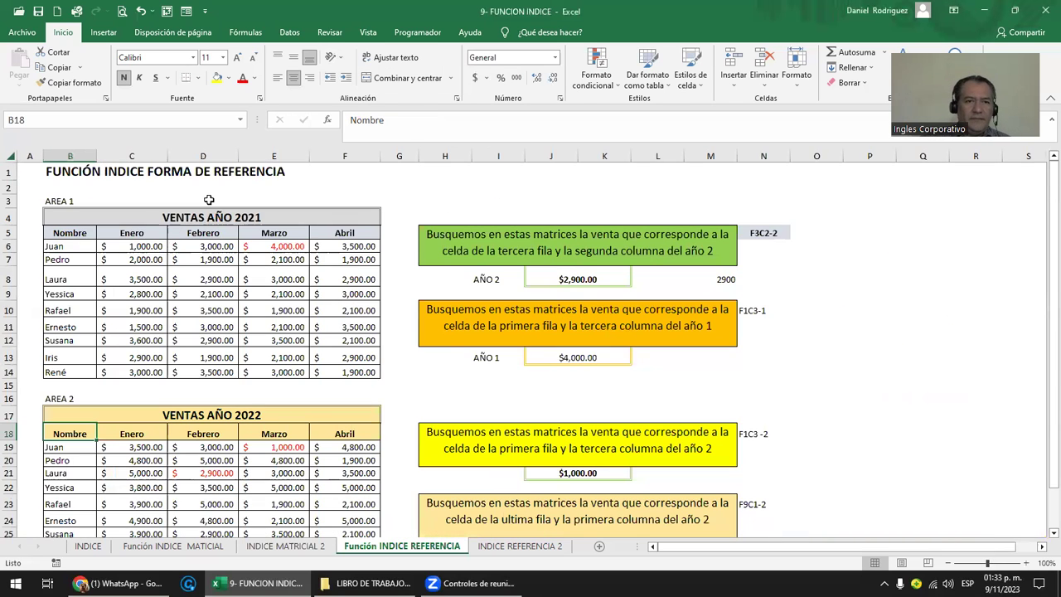
click(64, 171)
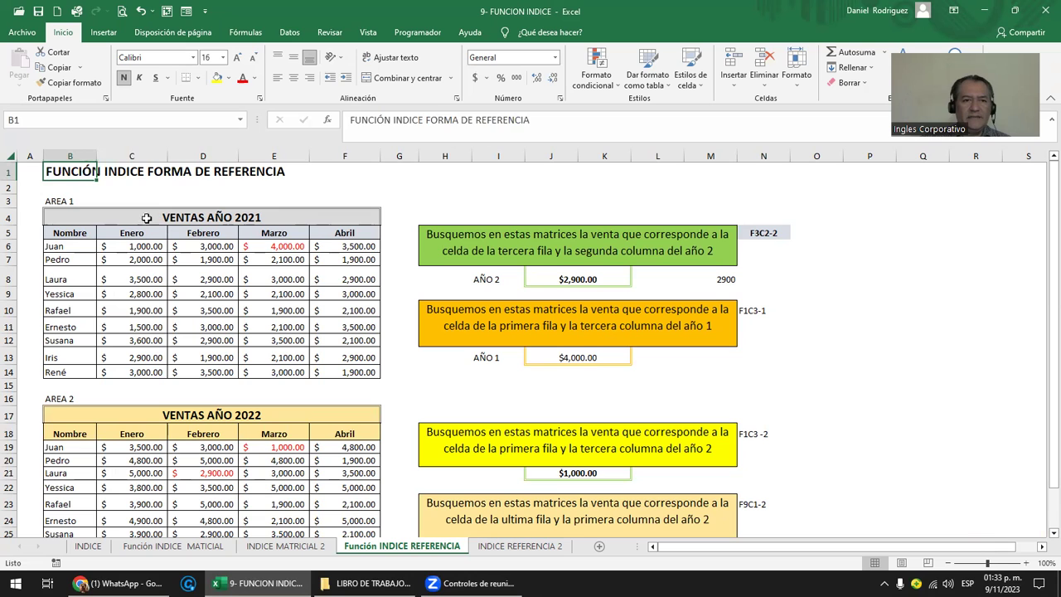
mouse_move(70, 208)
mouse_down()
mouse_move(322, 342)
mouse_move(323, 373)
mouse_up()
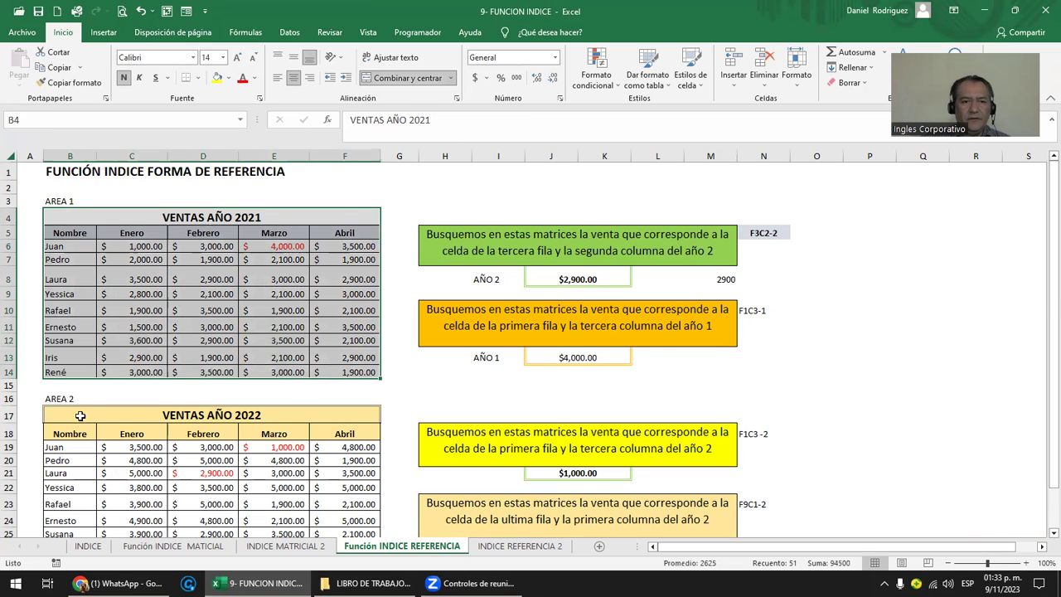
drag(81, 415, 303, 509)
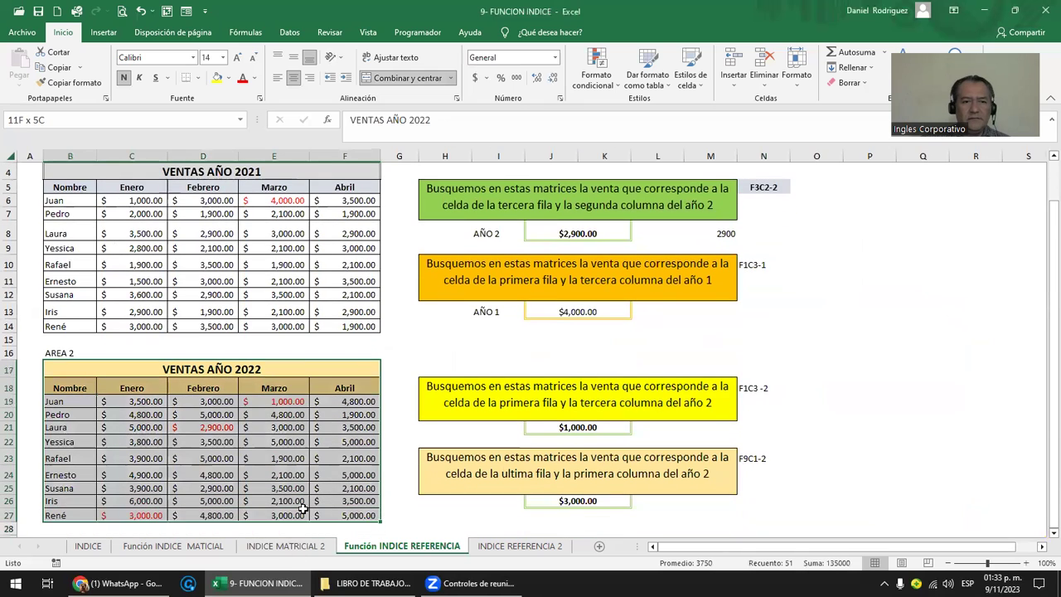
drag(303, 509, 304, 511)
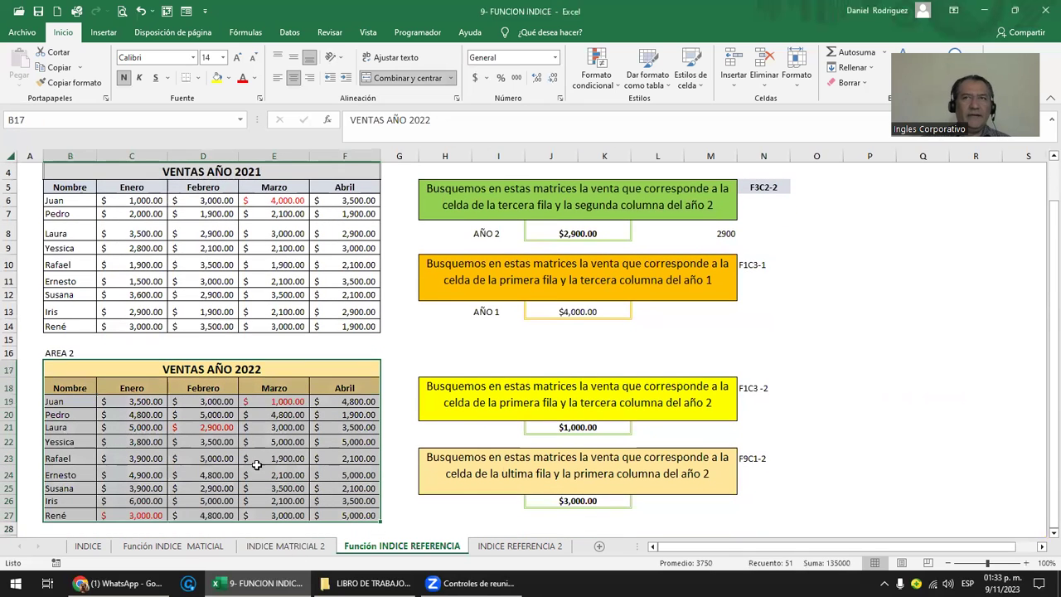
click(146, 403)
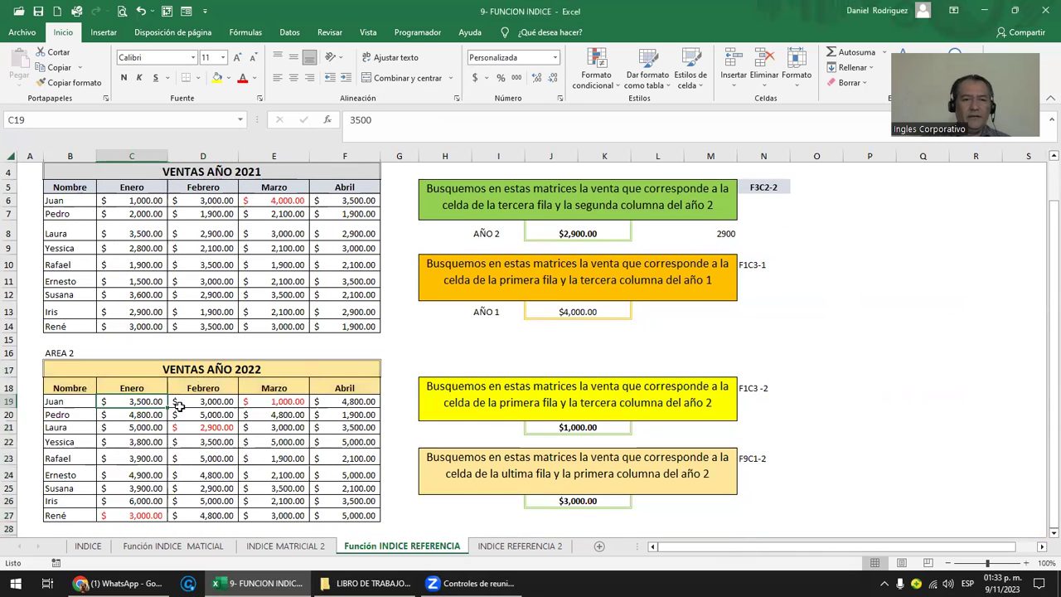
drag(56, 200, 71, 326)
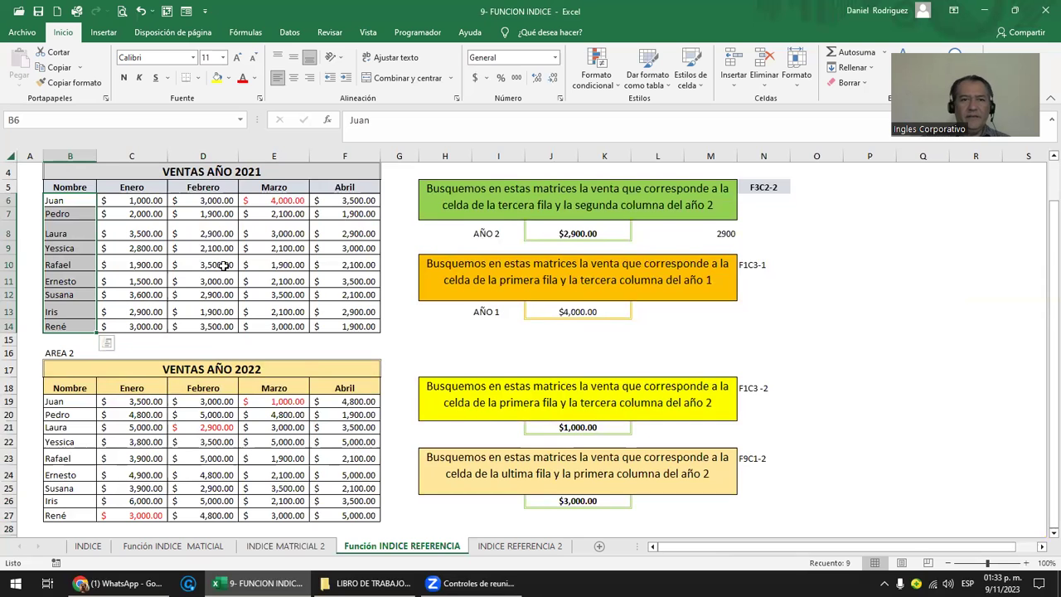
scroll(356, 247, up, 1)
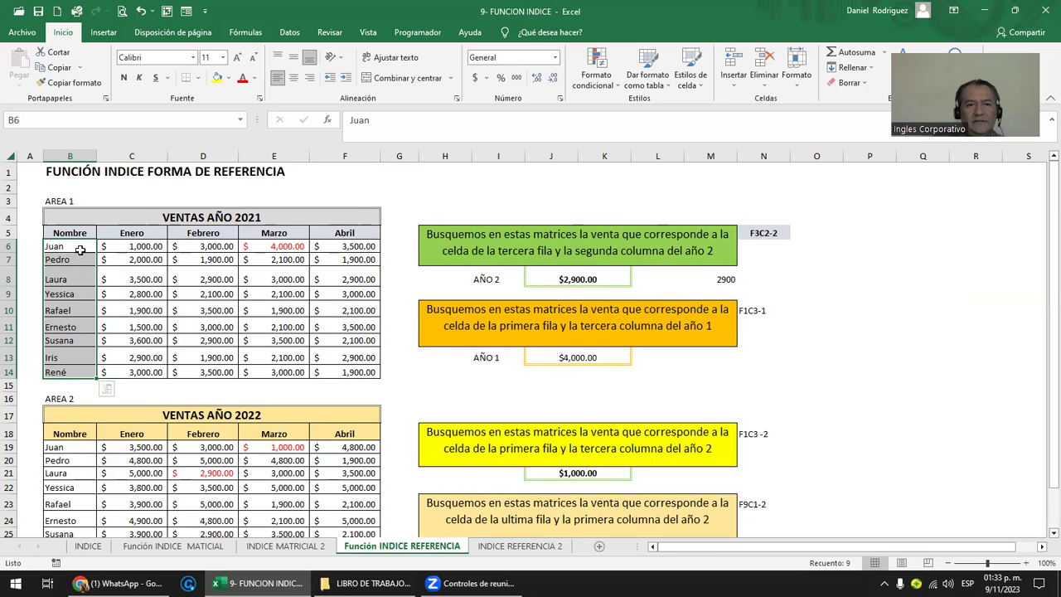
click(121, 234)
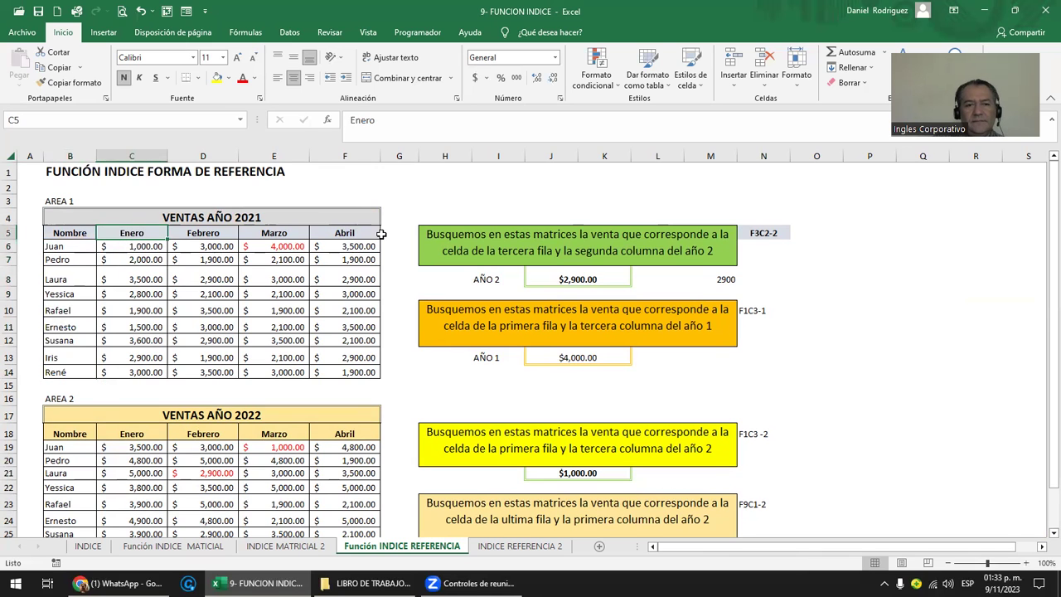
click(286, 216)
scroll(288, 218, down, 2)
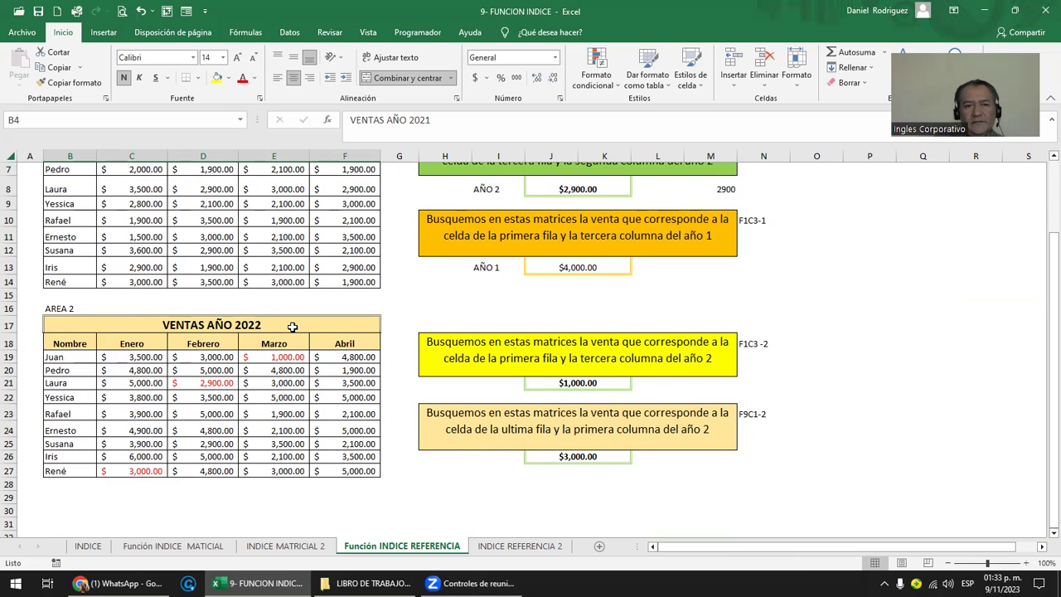
scroll(193, 357, up, 2)
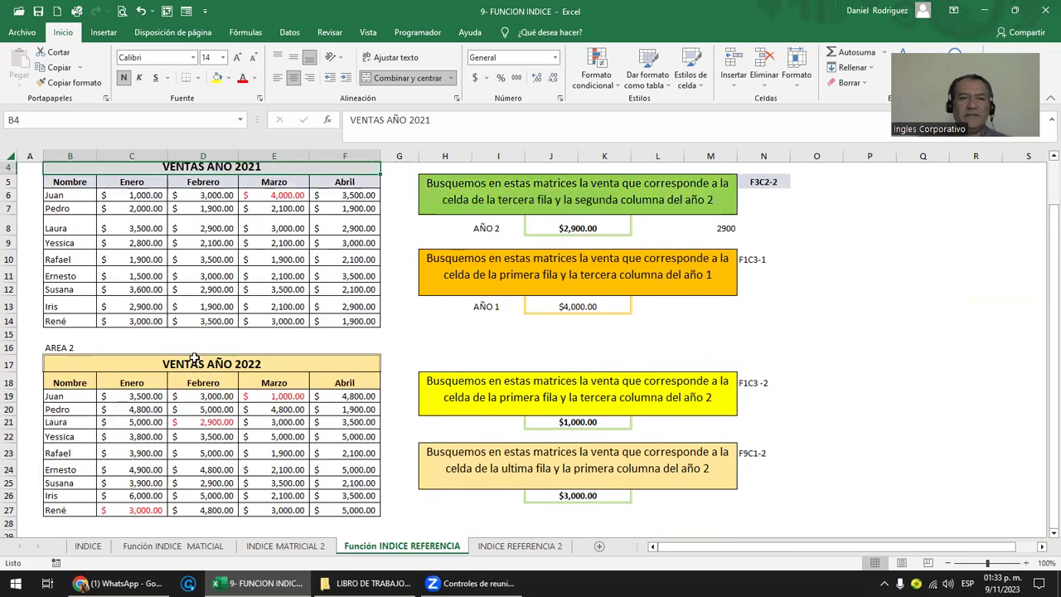
scroll(192, 357, down, 1)
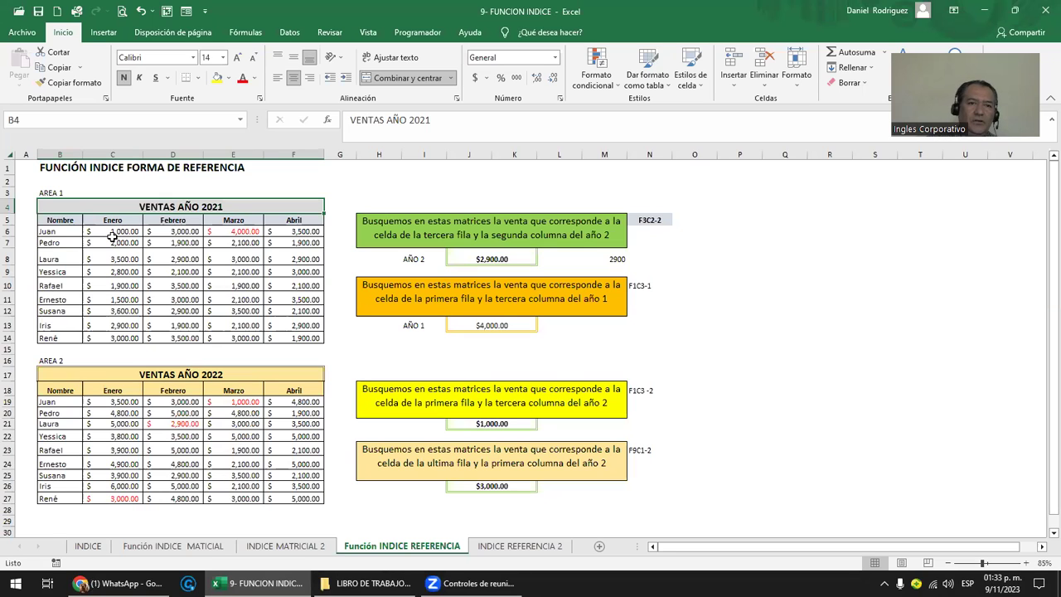
click(216, 375)
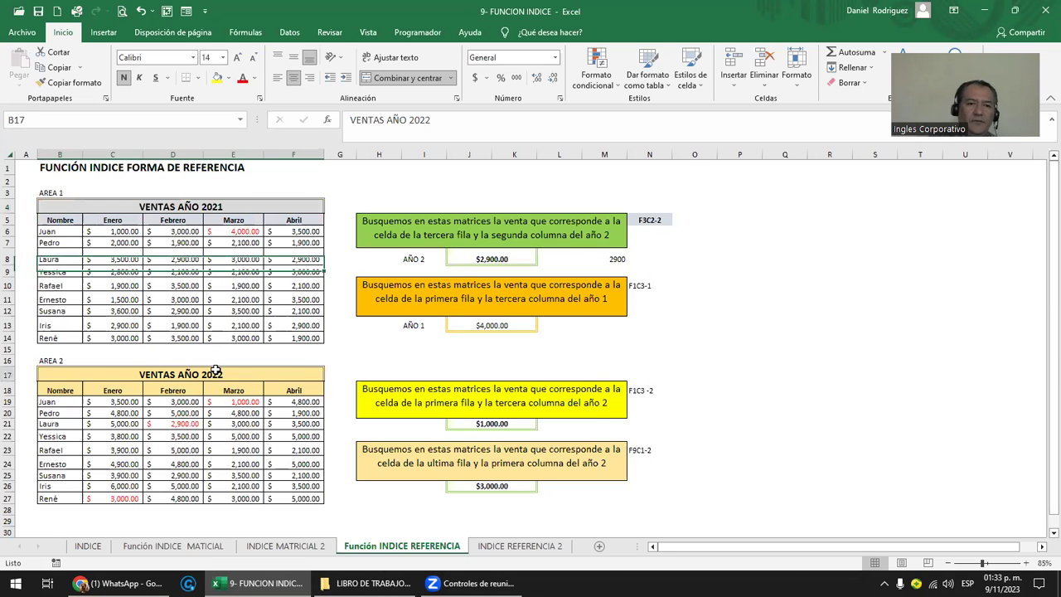
click(187, 211)
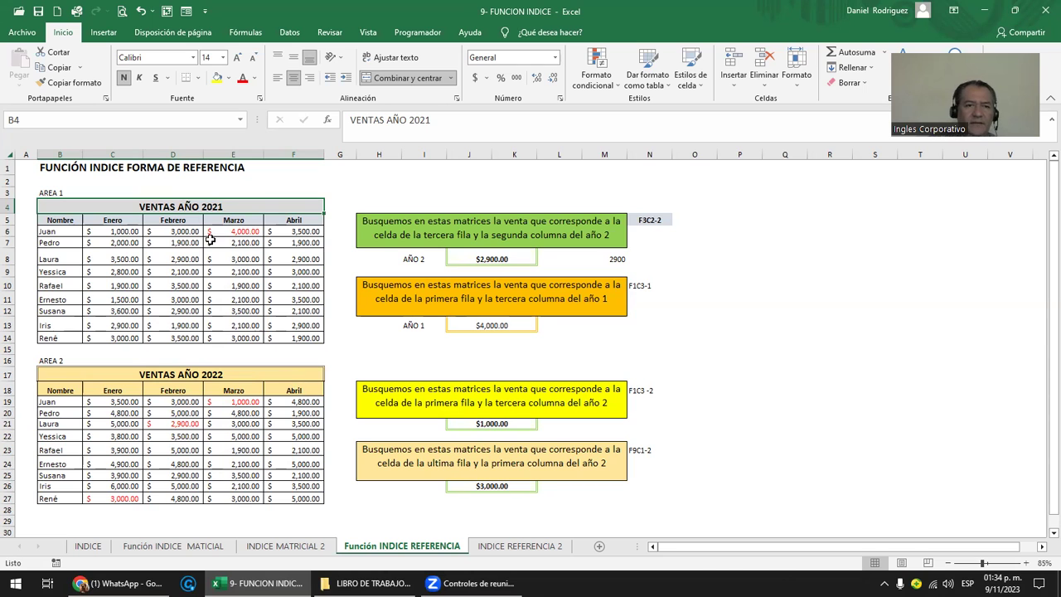
Step: Change the first table's title to VENTAS AÑO 2022
drag(191, 232, 232, 232)
click(197, 208)
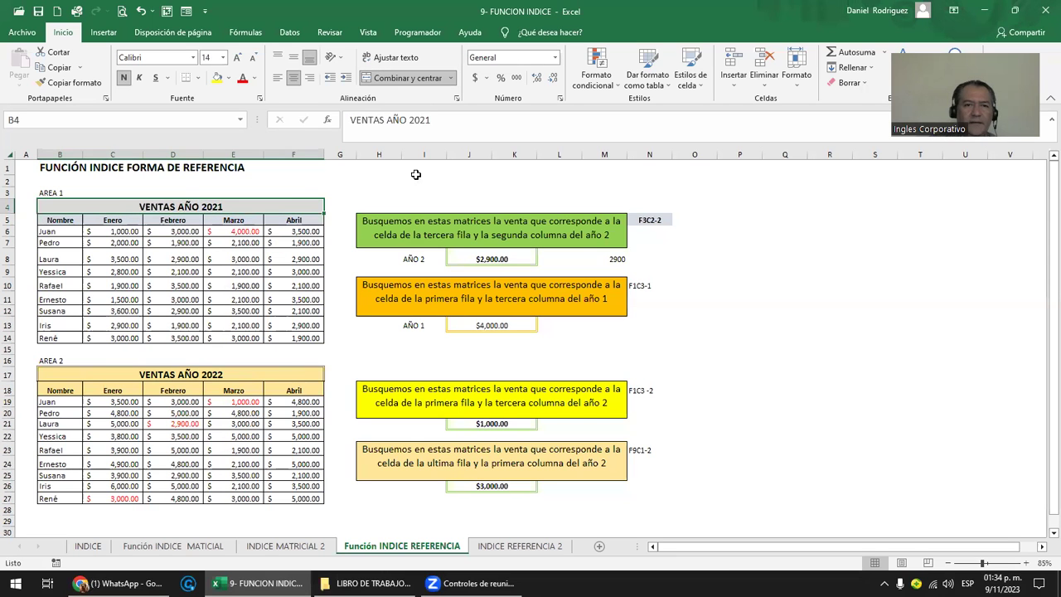
click(454, 123)
text(2)
key(Return)
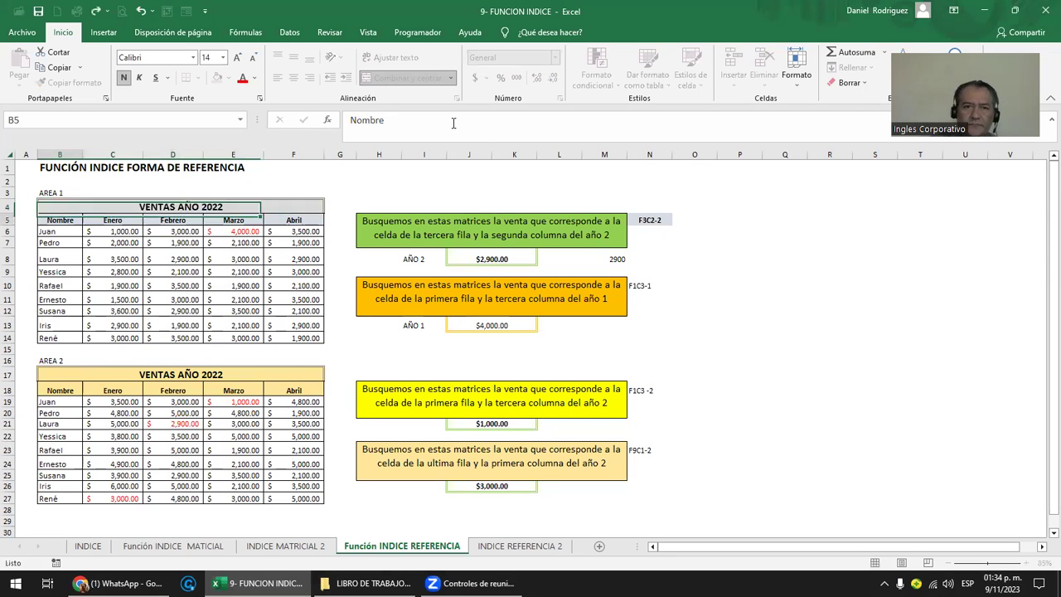
Step: Change the second table's title to VENTAS AÑO 2023
click(230, 373)
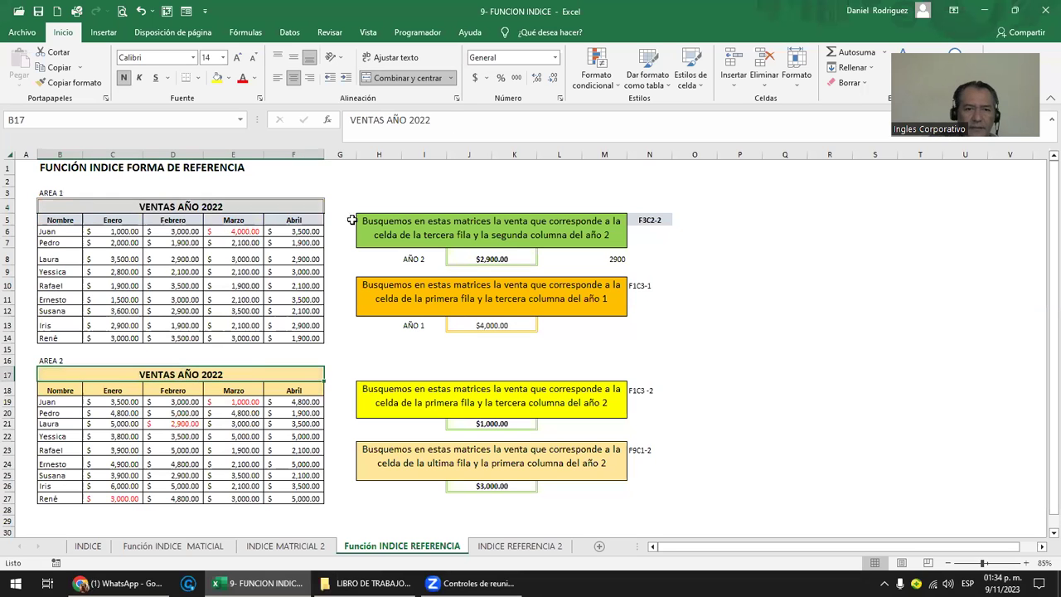
click(451, 120)
text(3)
key(Return)
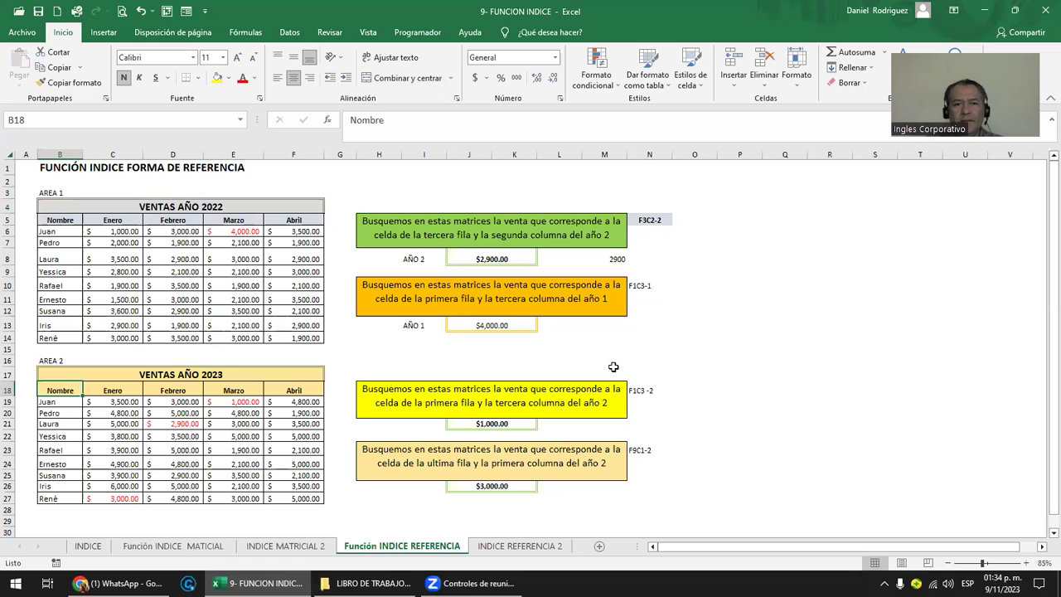
ctrl+scroll(613, 366, up, 1)
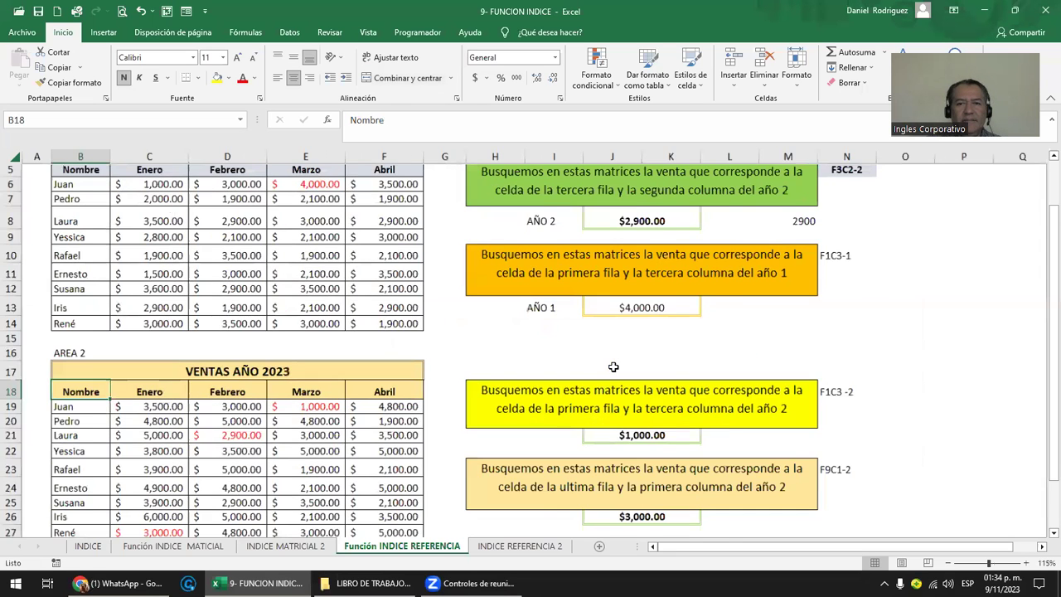
ctrl+scroll(613, 366, up, 1)
click(640, 239)
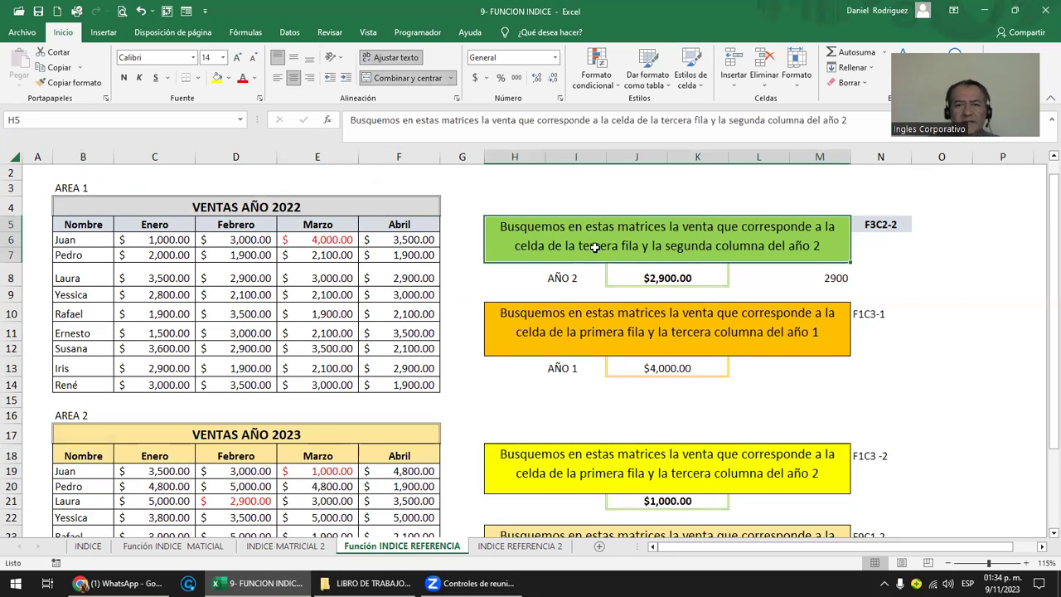
click(349, 209)
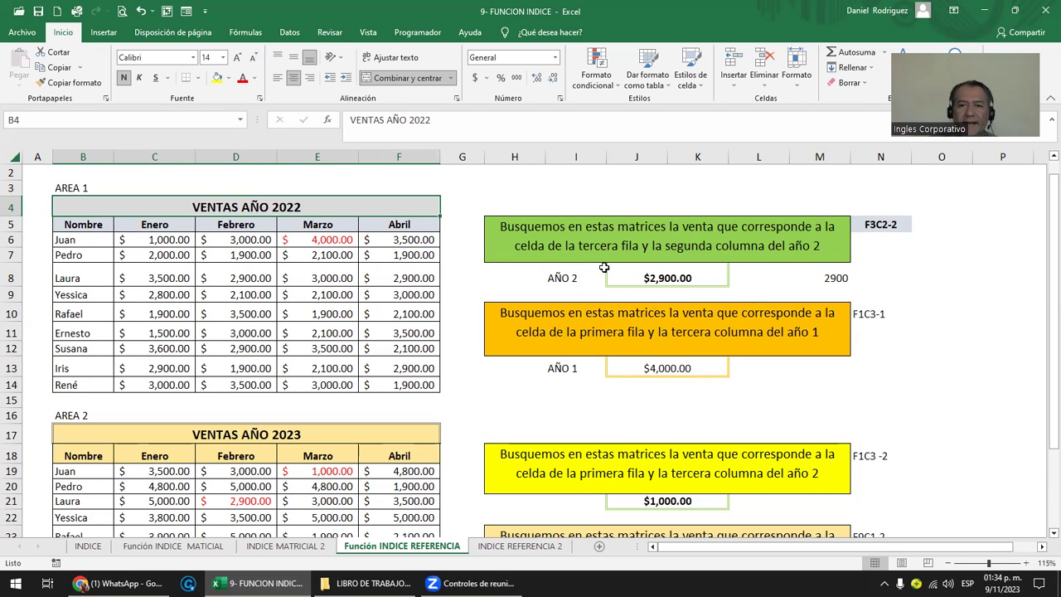
Step: Clear all the row-column hint notes from column N
click(842, 284)
click(891, 221)
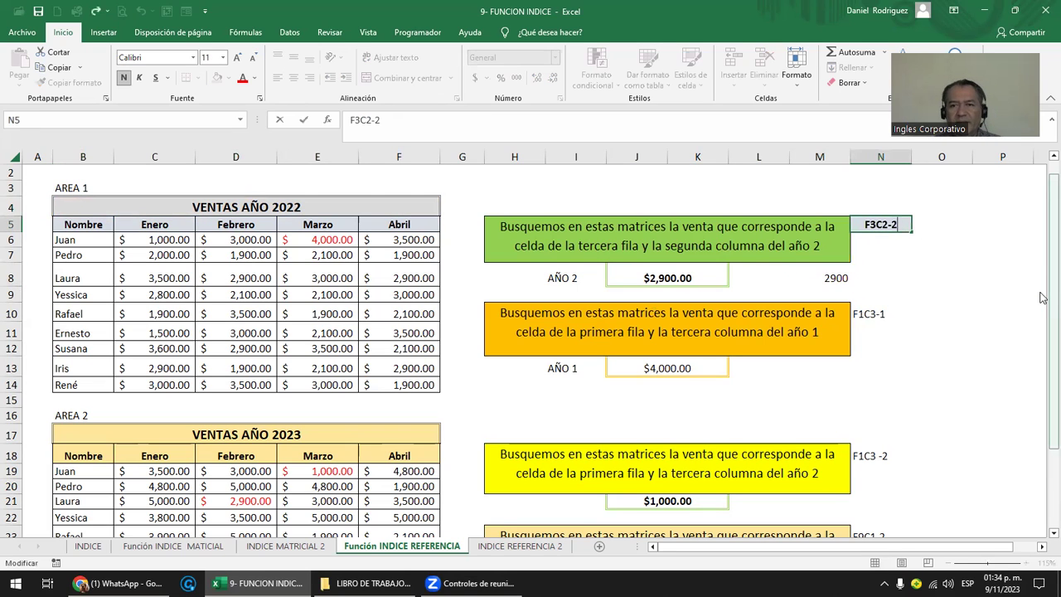
key(Delete)
key(Up)
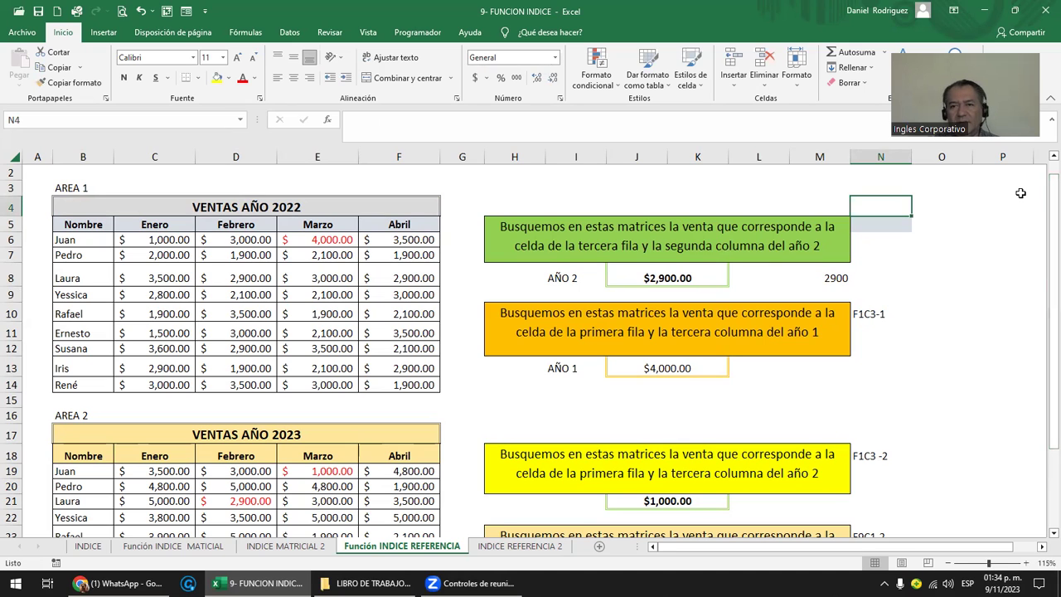
click(882, 158)
key(Delete)
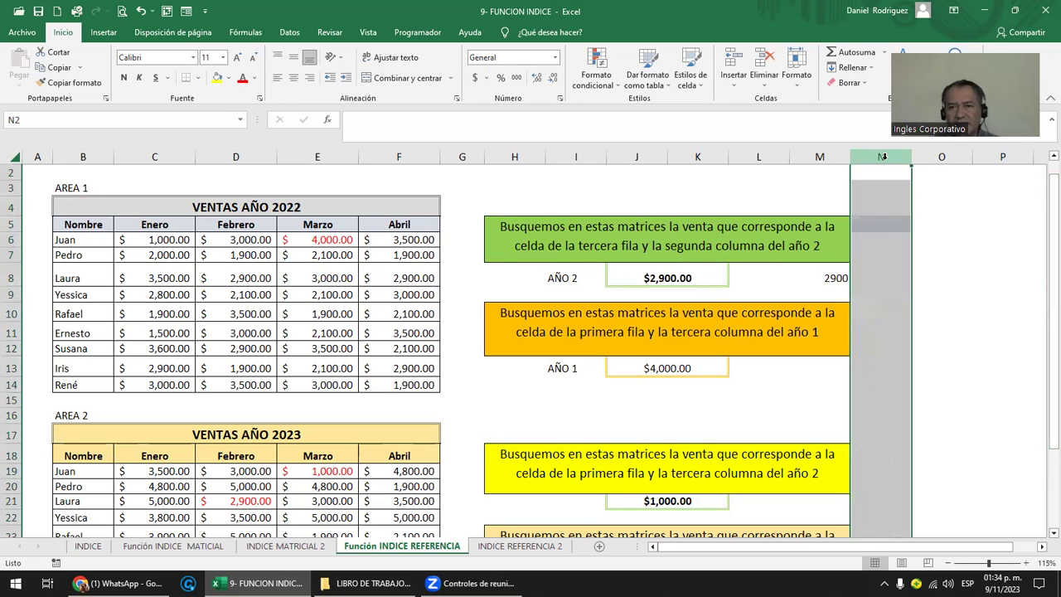
Step: Enter the note F3C2-2 in N5 beside the green question
click(888, 226)
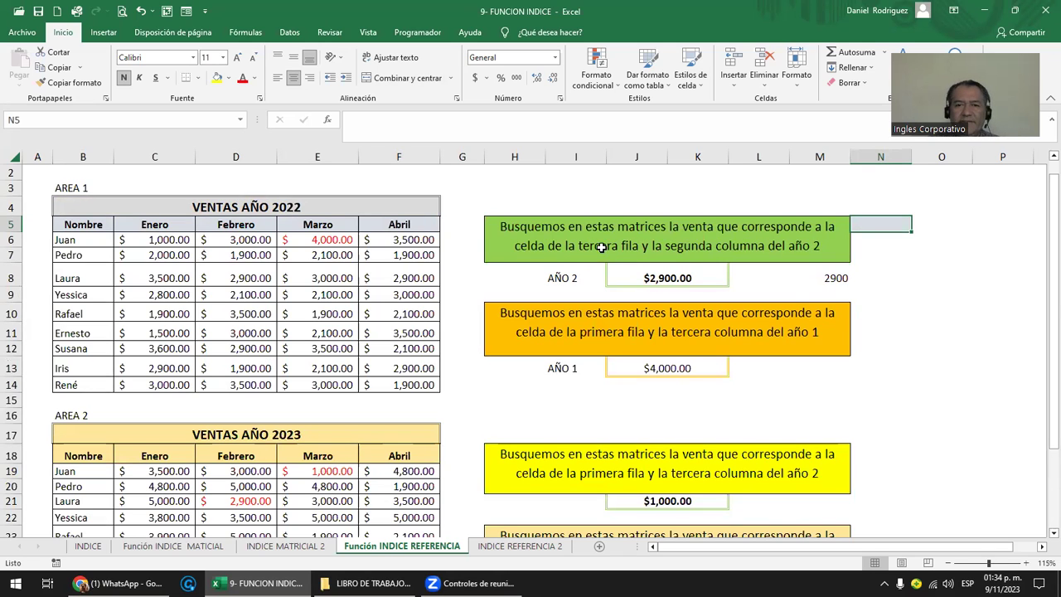
text(F3)
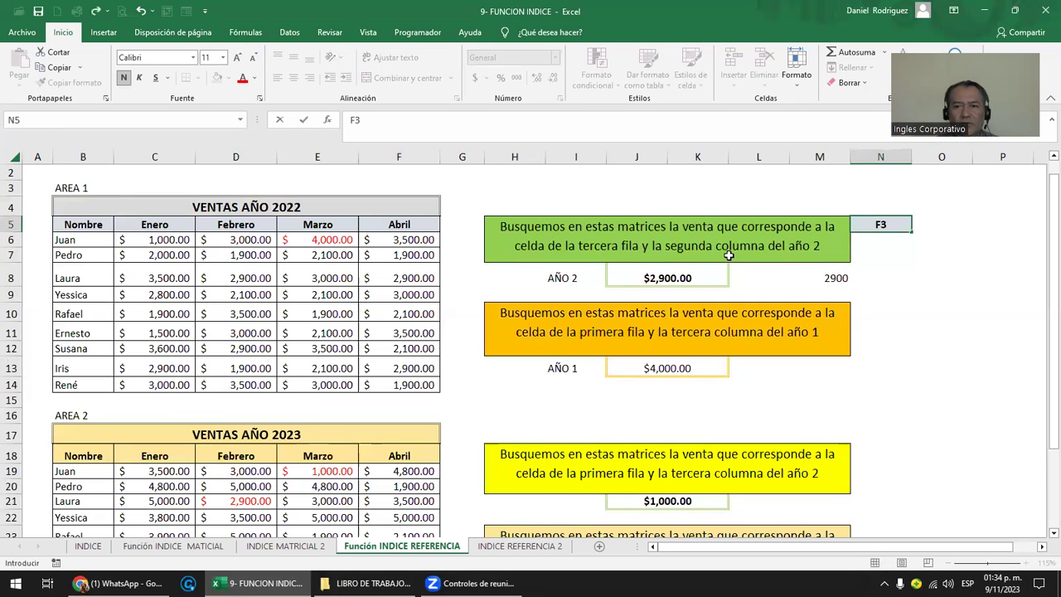
text(C2-)
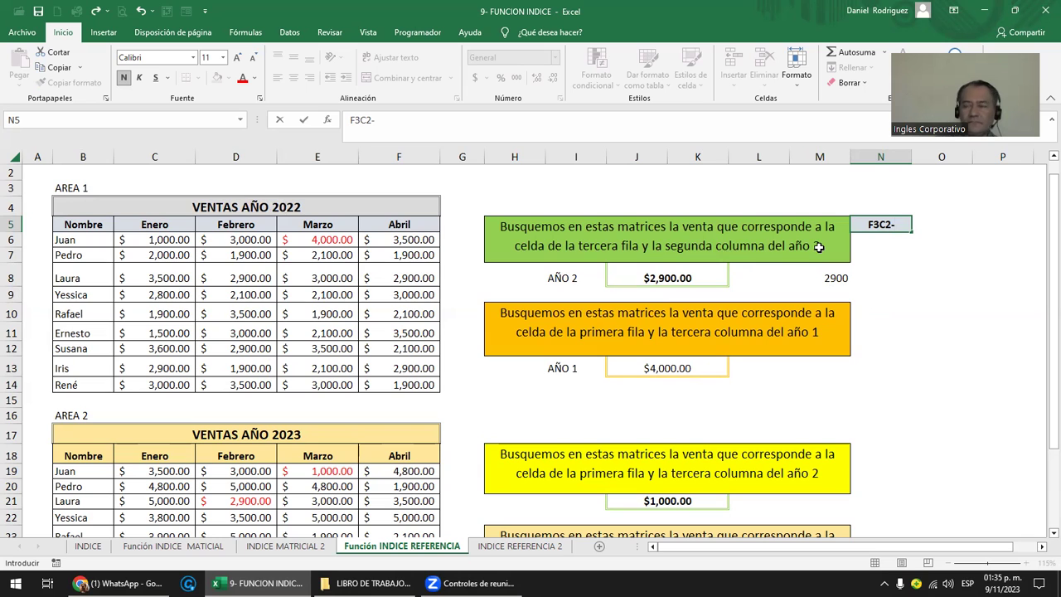
text(2)
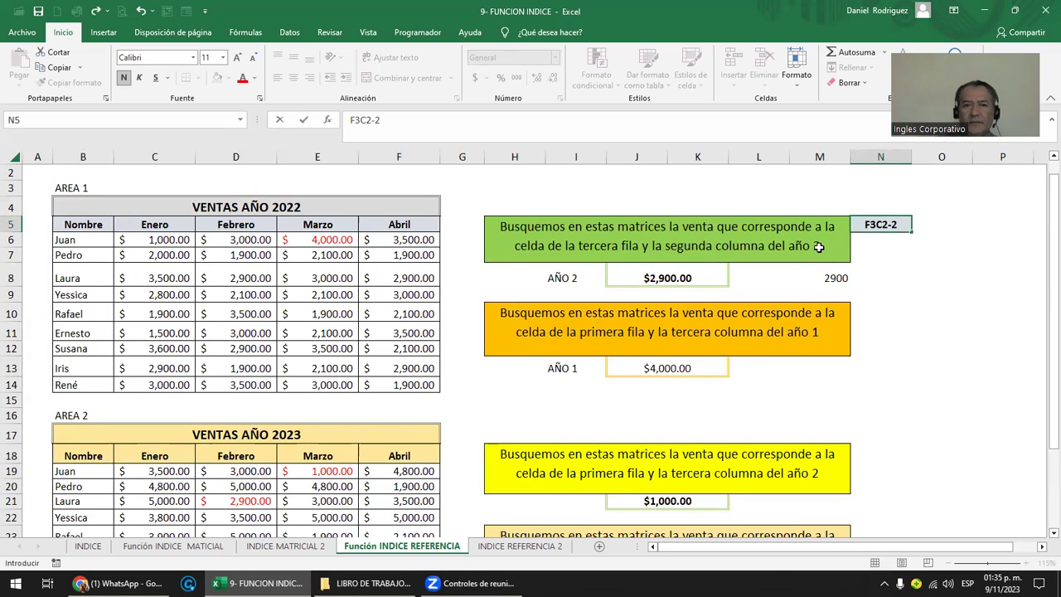
key(Return)
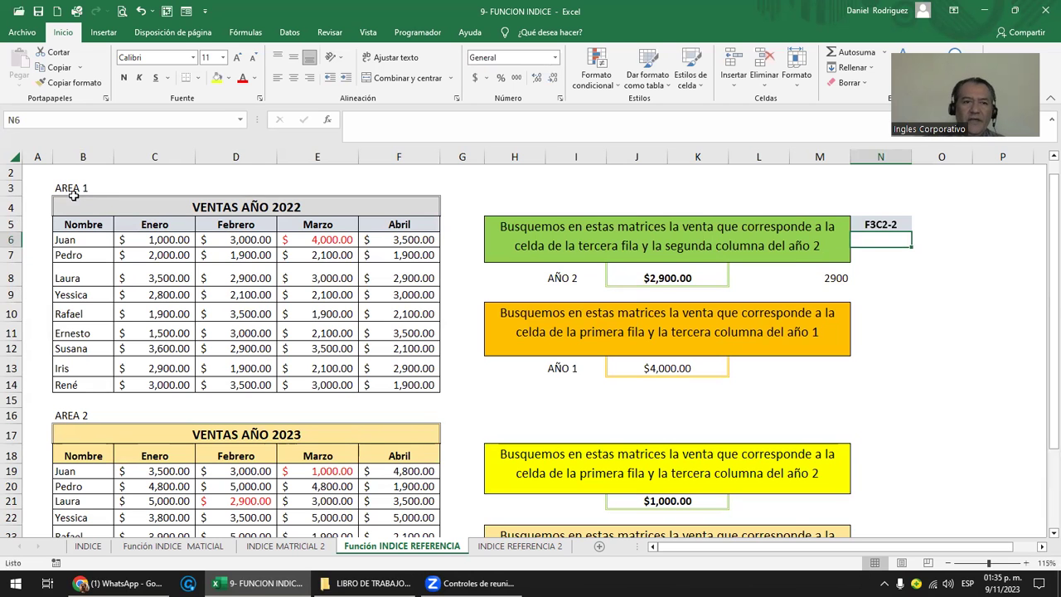
Step: Review the 2022 sales table, the F3C2-2 note and the AÑO 2 label behind J8's $2,900.00
drag(83, 208, 165, 386)
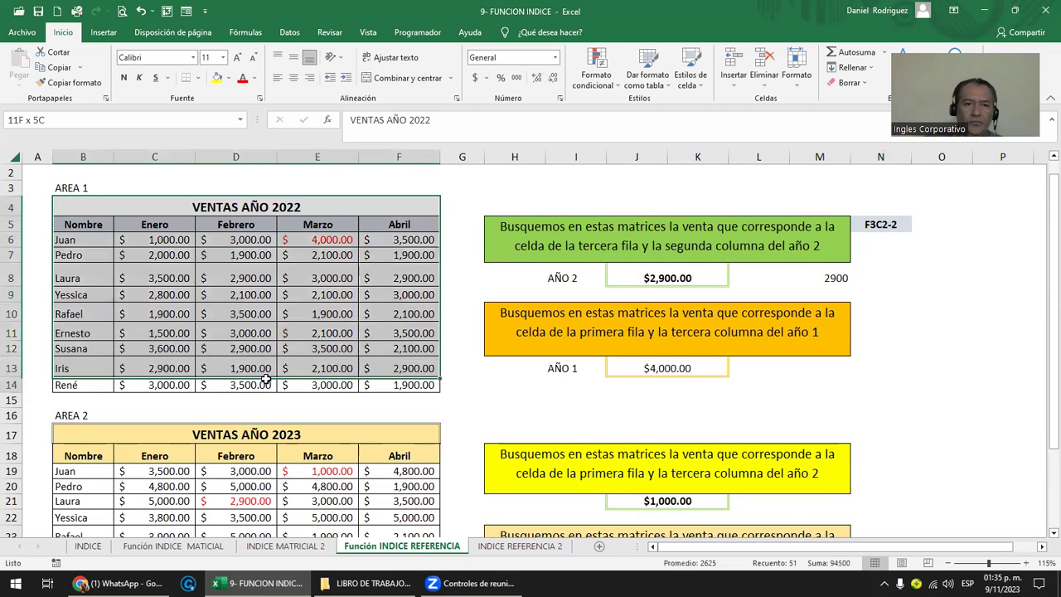
drag(164, 423, 398, 526)
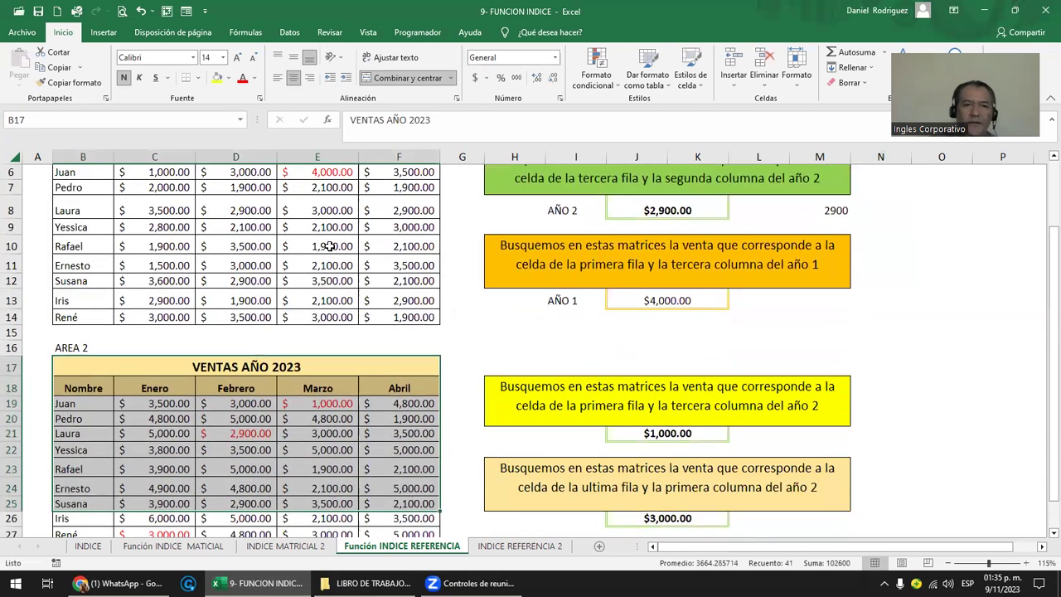
scroll(329, 246, up, 2)
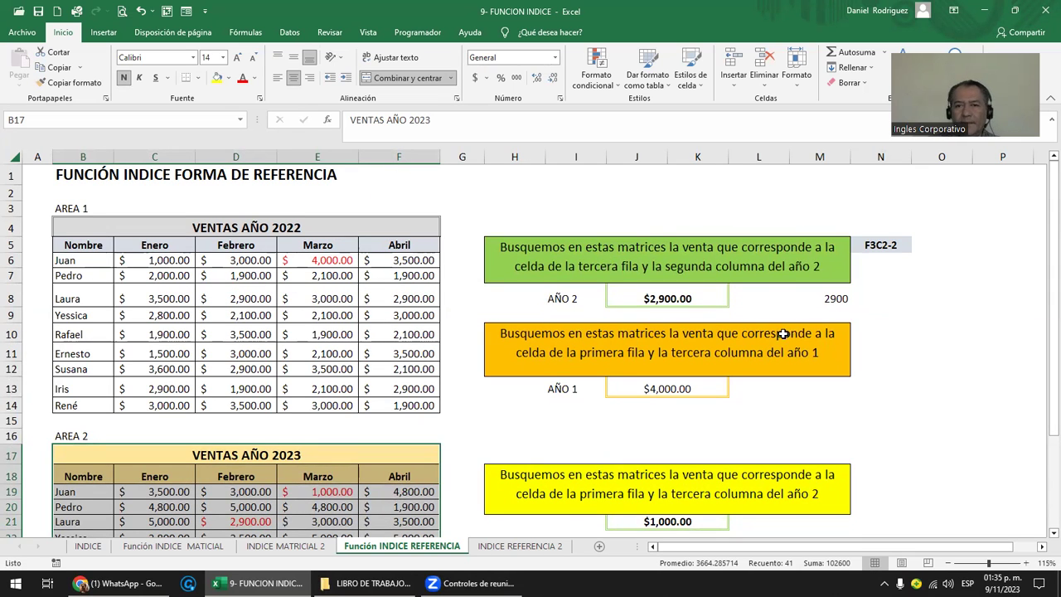
click(880, 246)
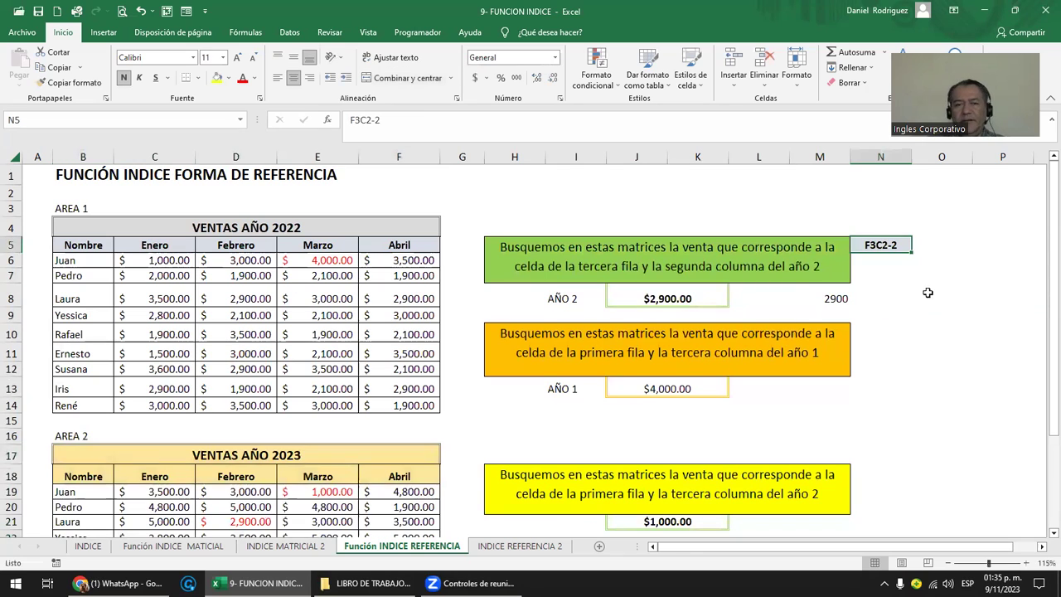
click(631, 266)
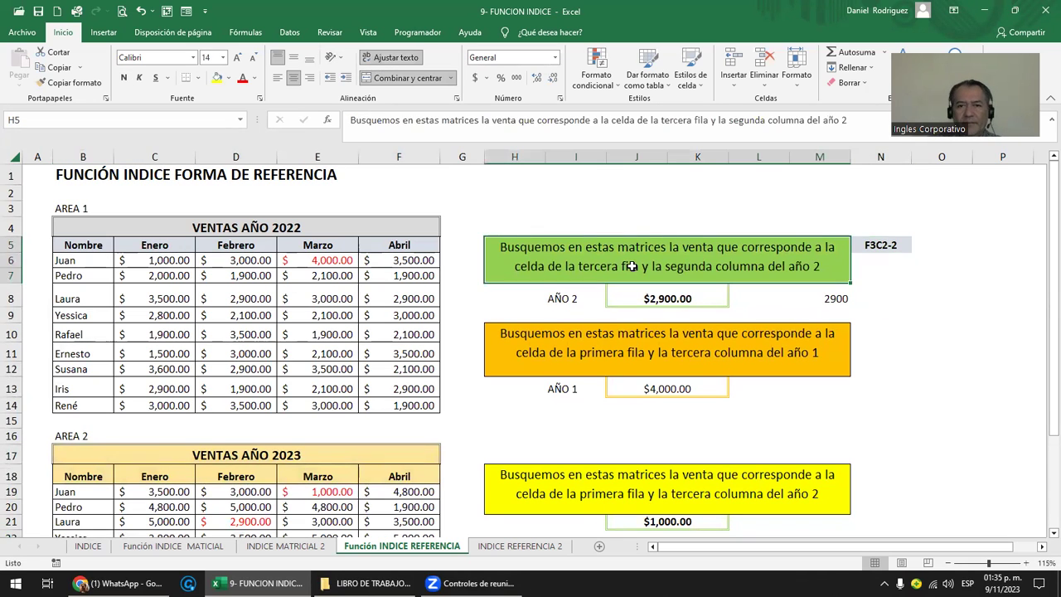
click(562, 300)
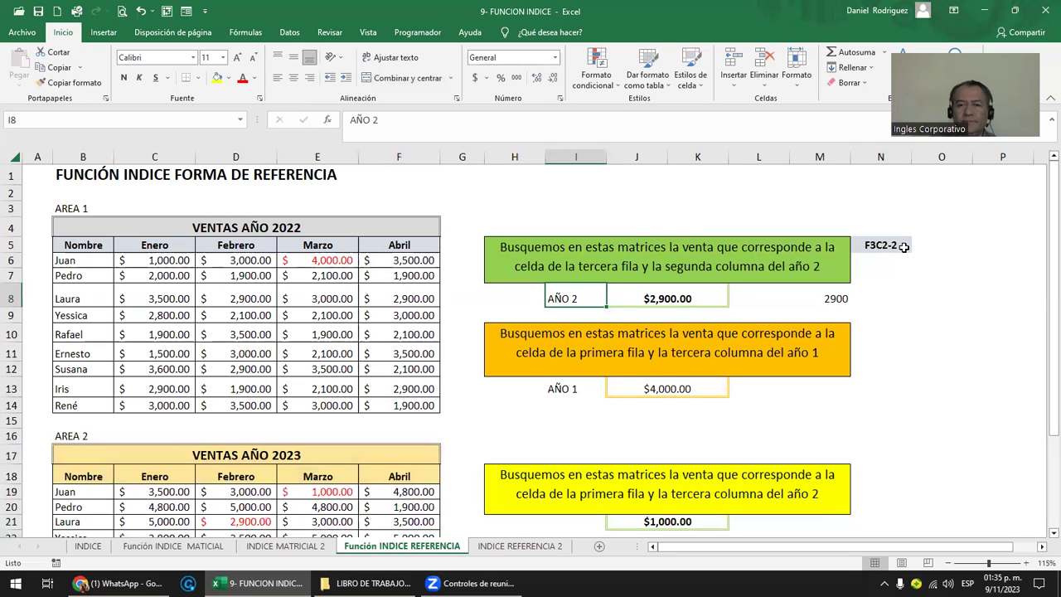
click(897, 296)
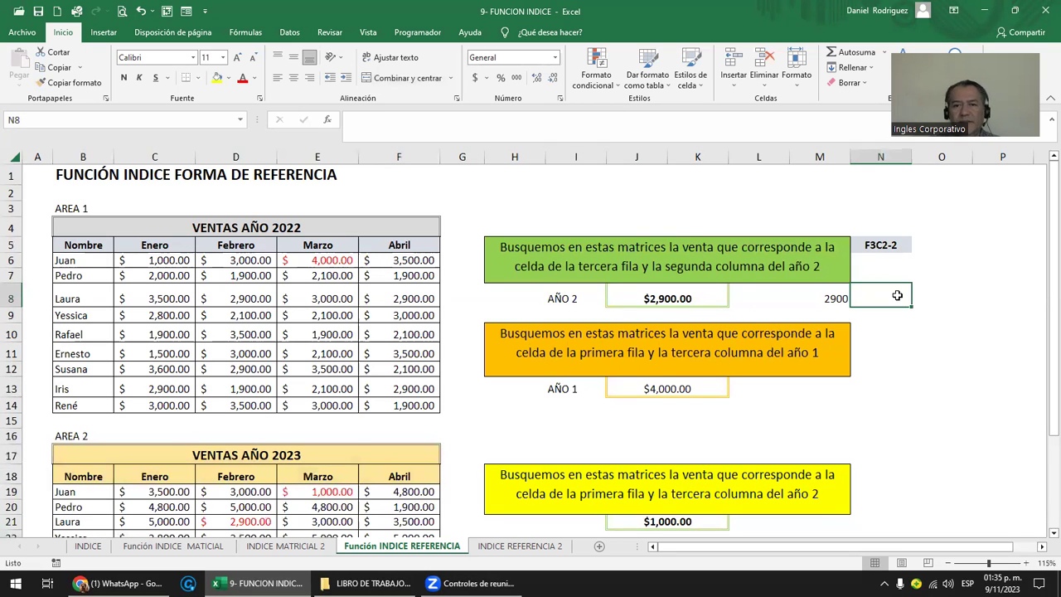
click(665, 297)
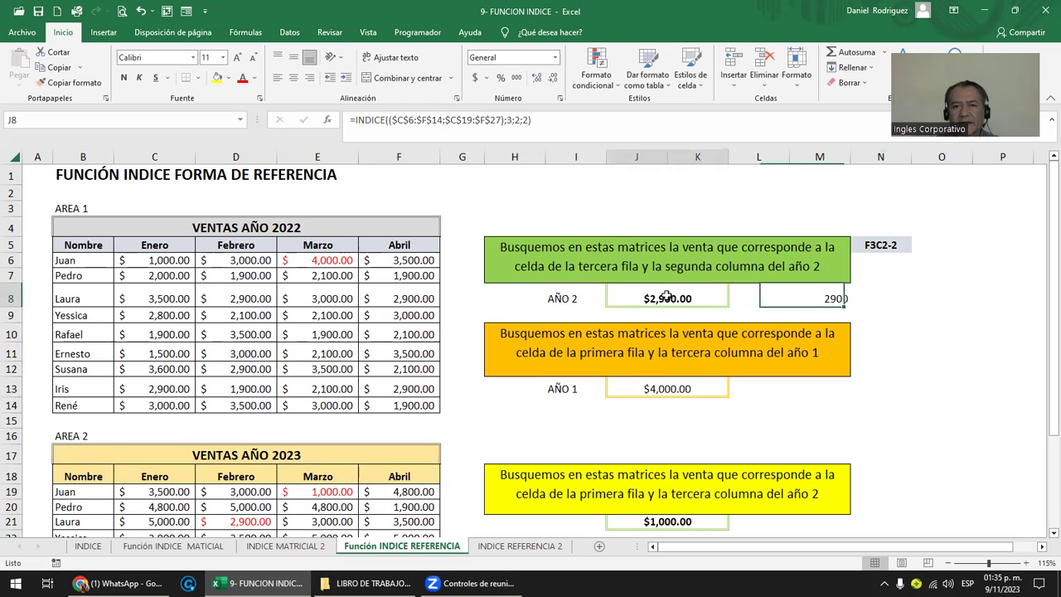
key(F2)
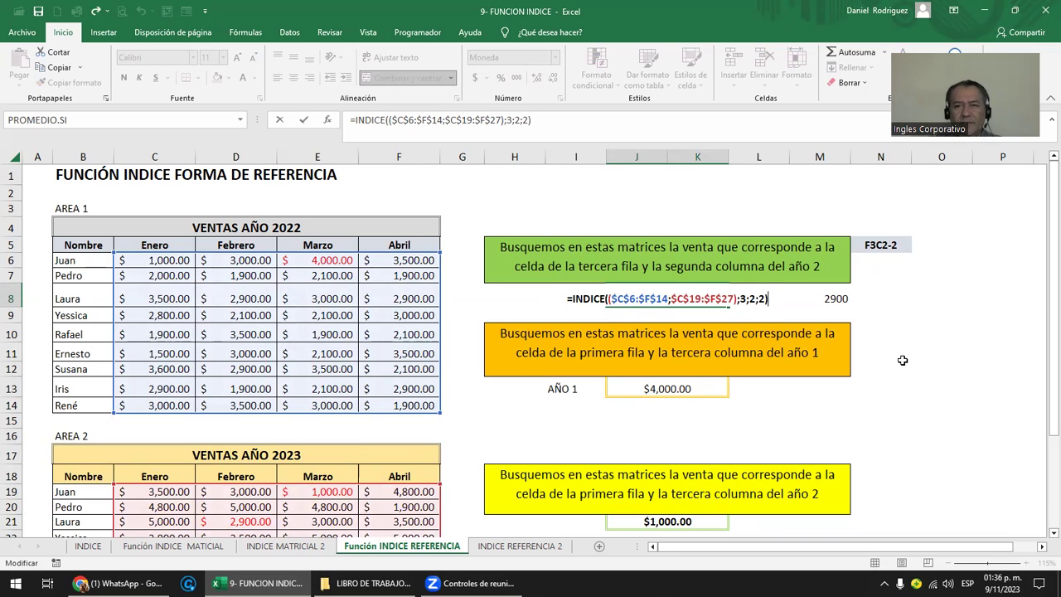
key(Escape)
click(828, 302)
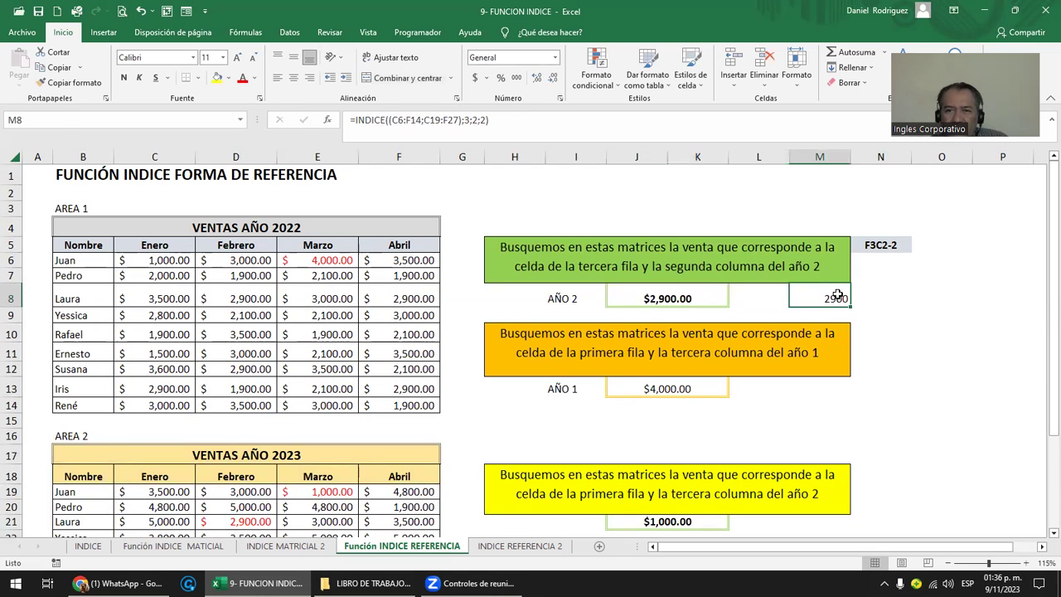
key(F2)
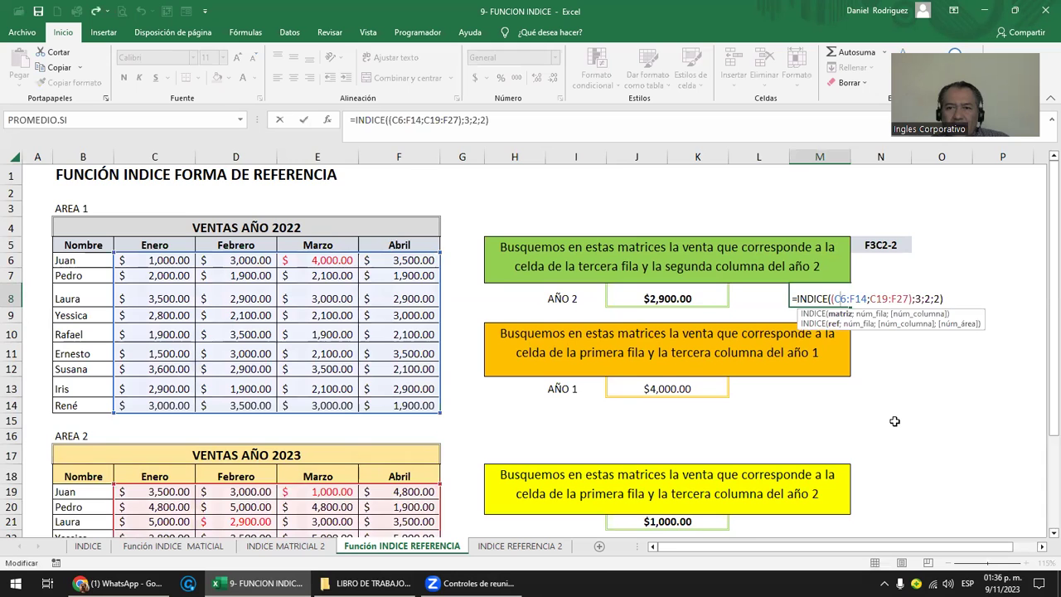
key(Escape)
scroll(894, 421, up, 3)
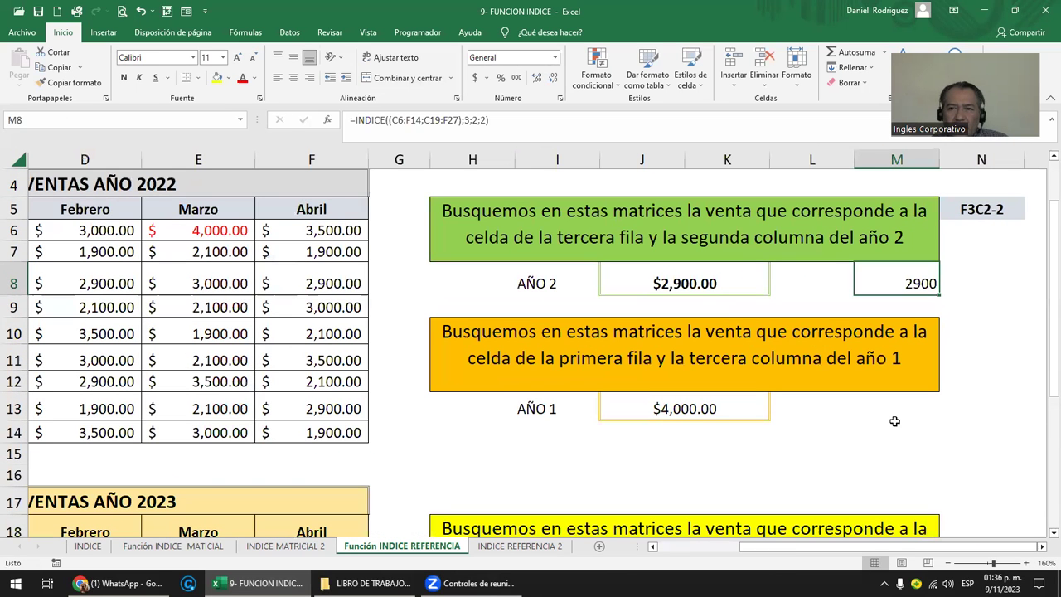
double_click(910, 283)
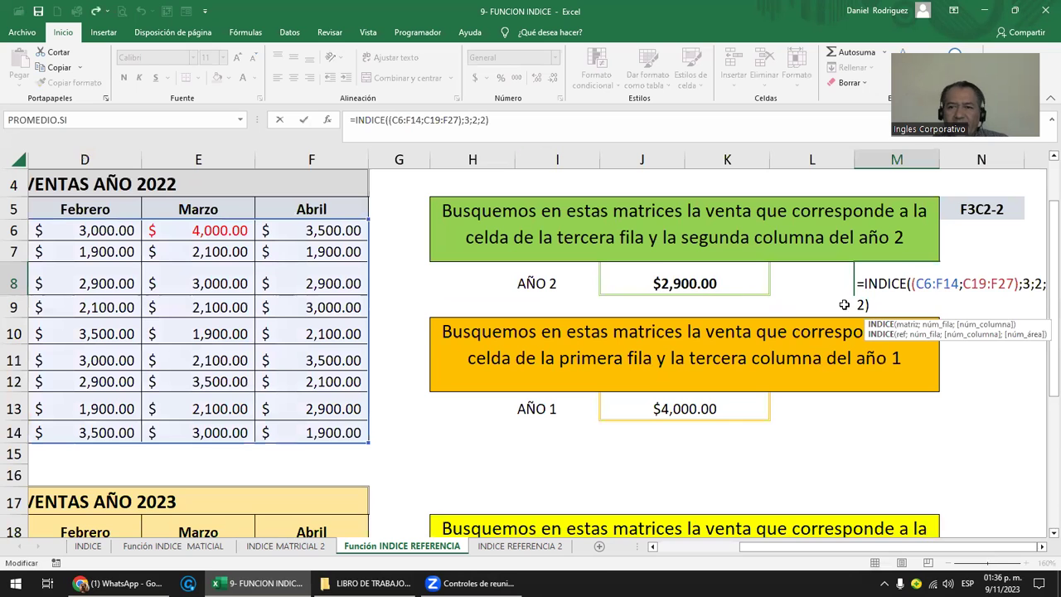
key(Escape)
key(Right)
key(Right)
key(Right)
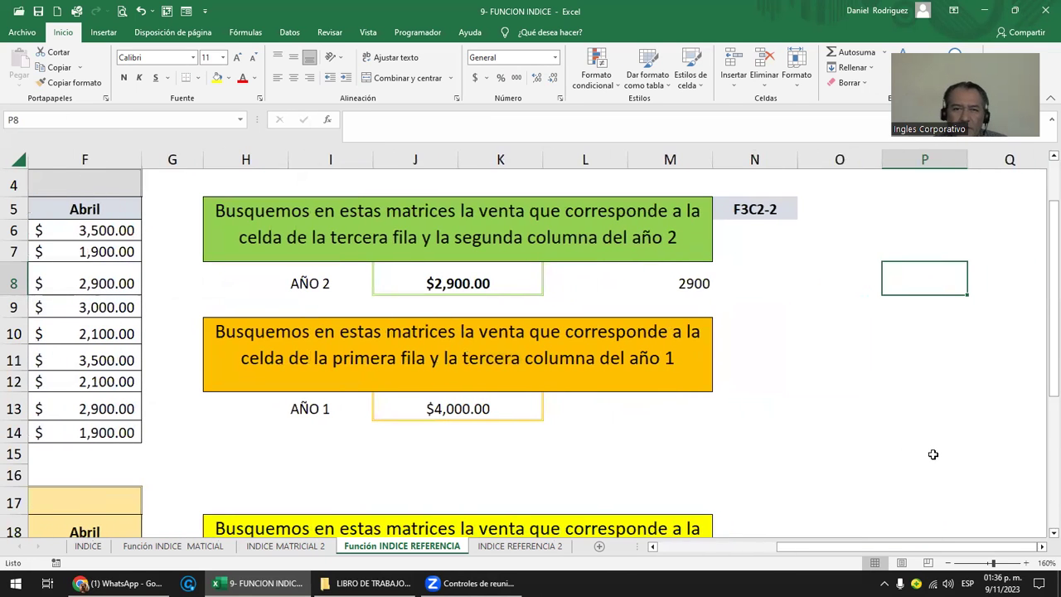
Step: Edit M8's formula to read =INDICE( (C6:F14;C19:F27) ;3;2;2), spacing out the area list
scroll(783, 387, up, 2)
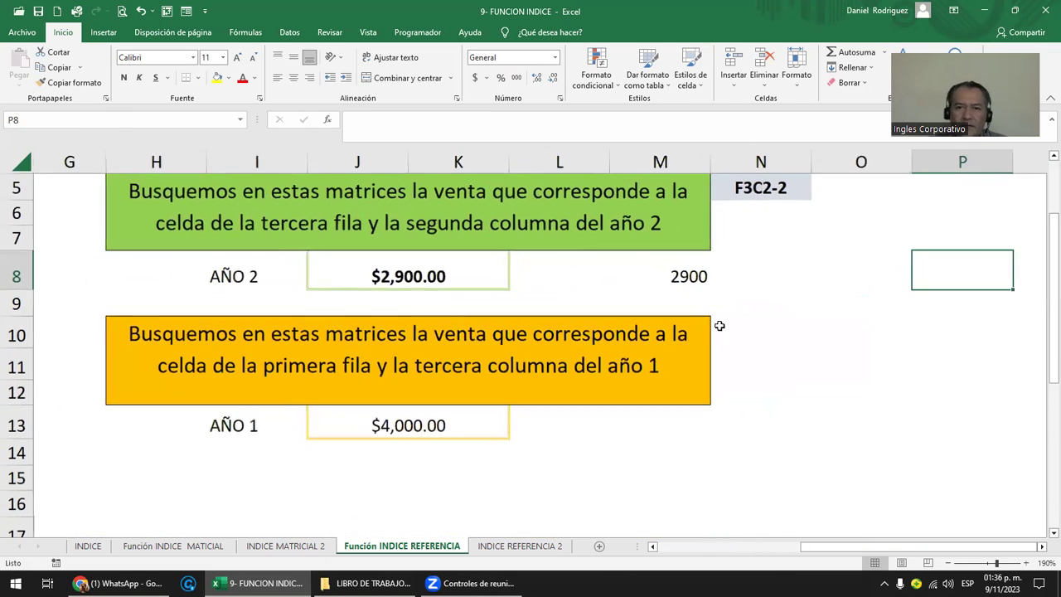
double_click(701, 273)
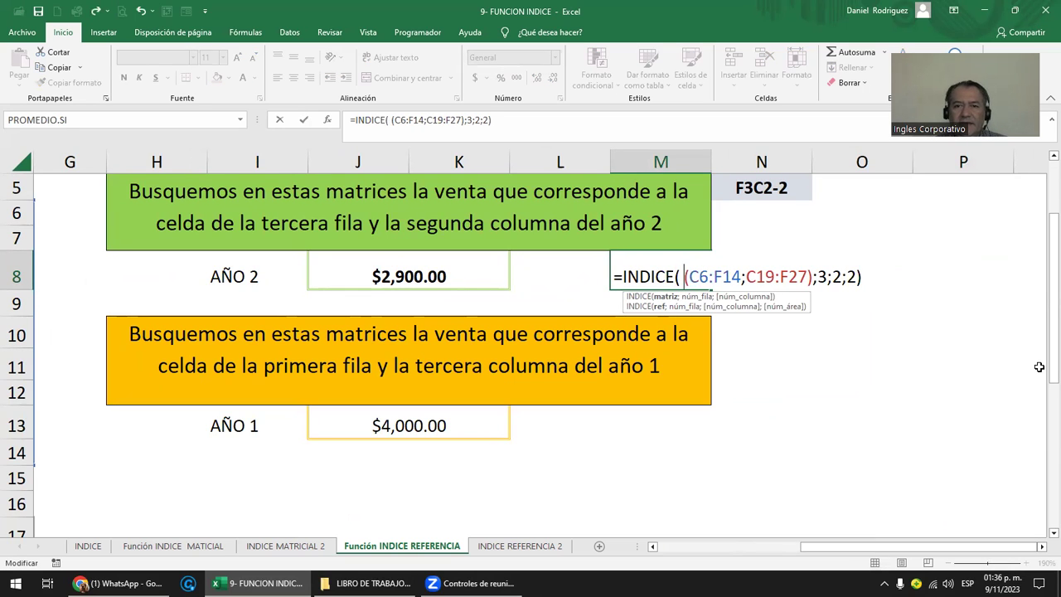
key(Right)
key(Right)
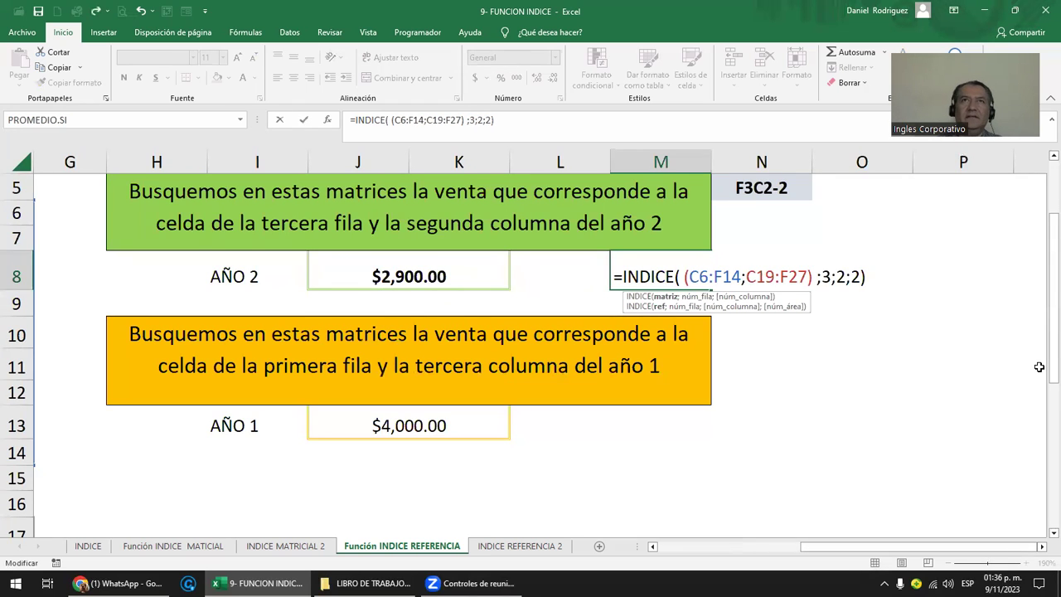
key(Left)
key(Left)
key(Left)
key(Left)
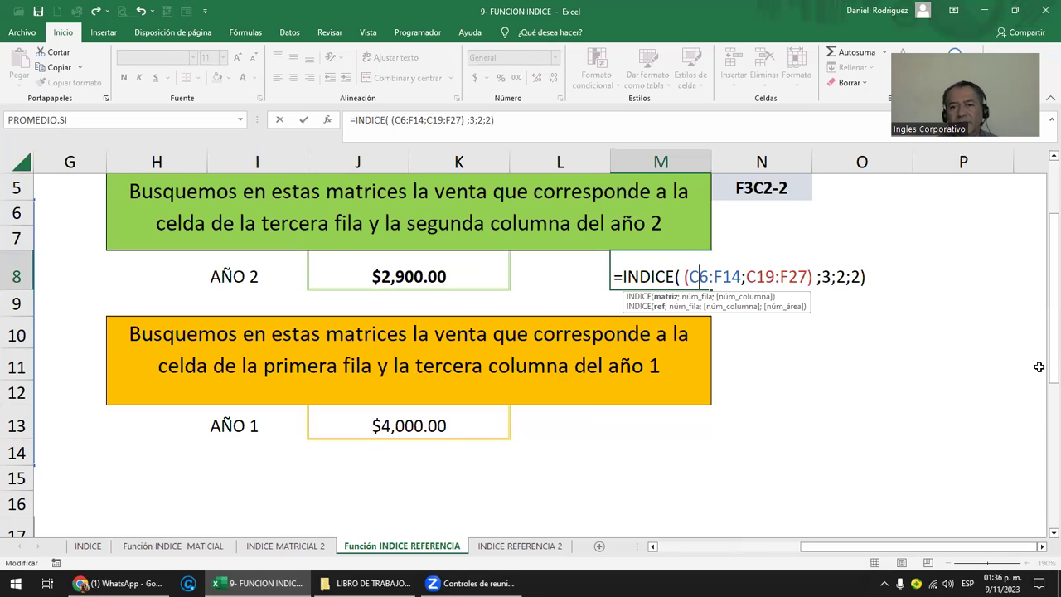
key(Left)
key(Left)
key(Left)
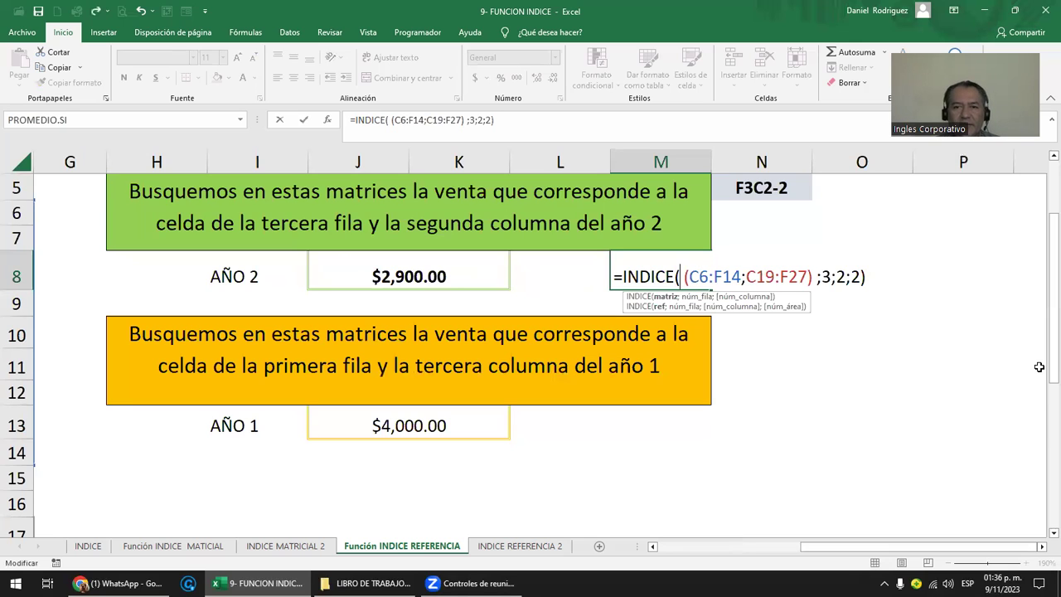
key(shift+Right)
key(shift+Right)
key(shift+Right)
key(shift+Right)
key(shift+Right)
key(shift+Right)
key(shift+Right)
key(shift+Right)
key(shift+Right)
key(shift+Right)
key(shift+Right)
key(shift+Right)
key(shift+Right)
key(shift+Right)
key(shift+Right)
key(shift+Right)
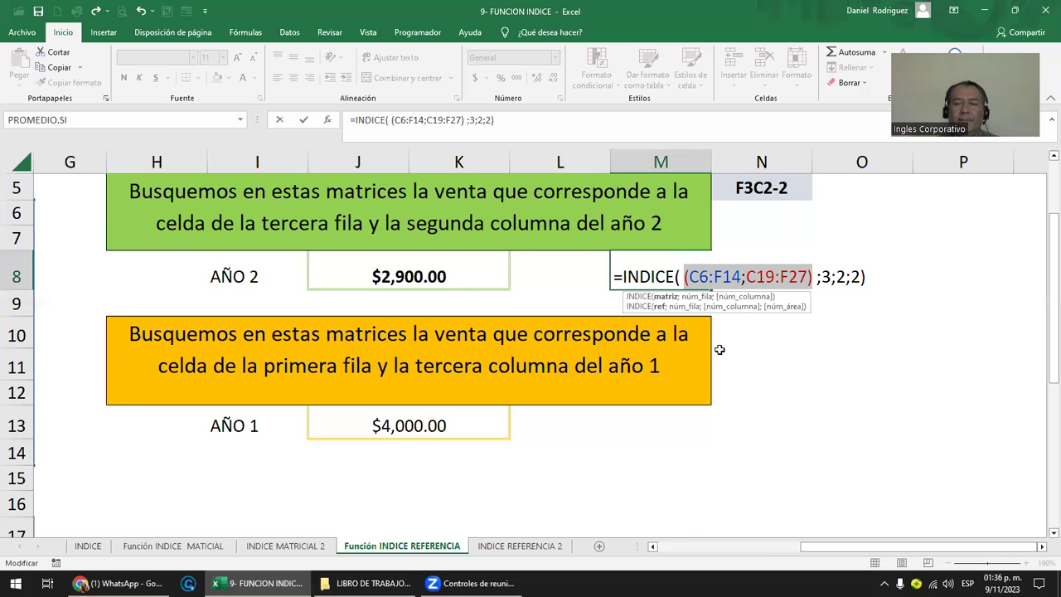
Step: Step through M8's INDICE arguments, (C6:F14;C19:F27), 3, 2, 2, and exit without changes
key(Right)
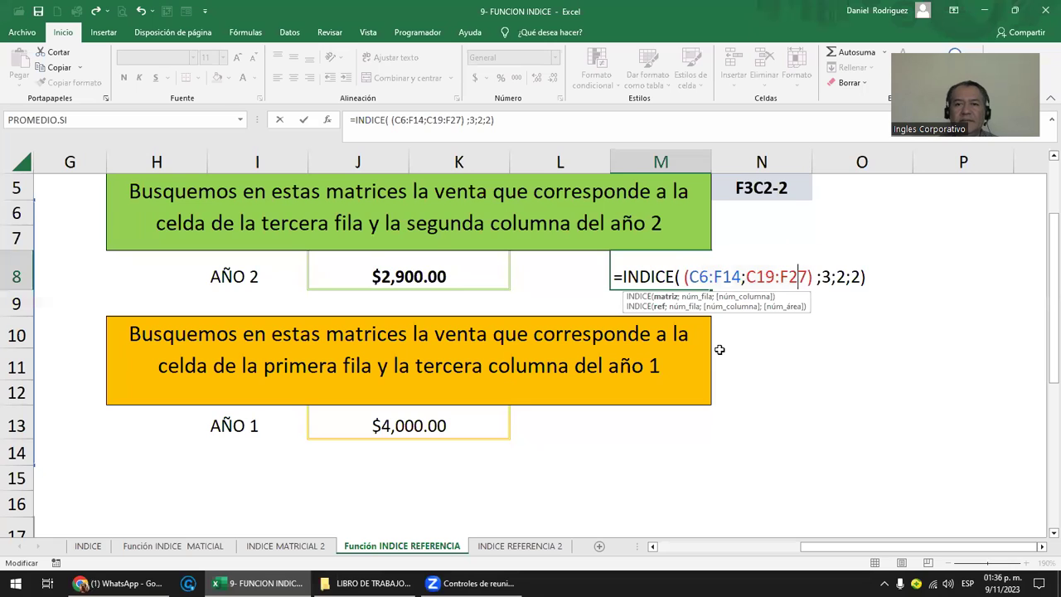
key(Left)
key(Left)
key(Left)
key(shift+Right)
key(shift+Right)
key(shift+Right)
key(shift+Right)
key(shift+Right)
key(shift+Right)
key(shift+Right)
key(shift+Right)
key(shift+Right)
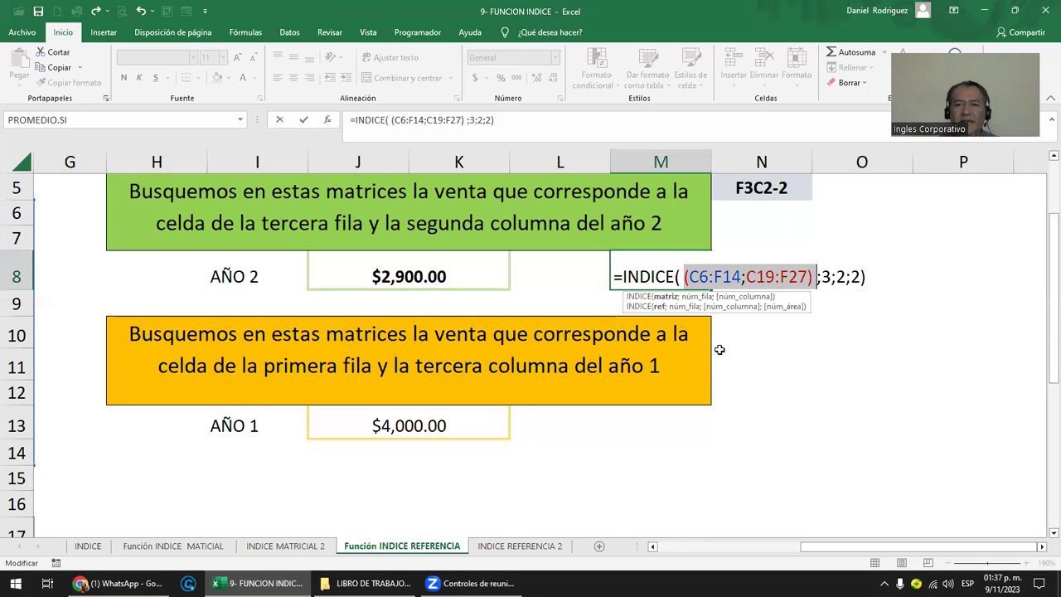
key(Right)
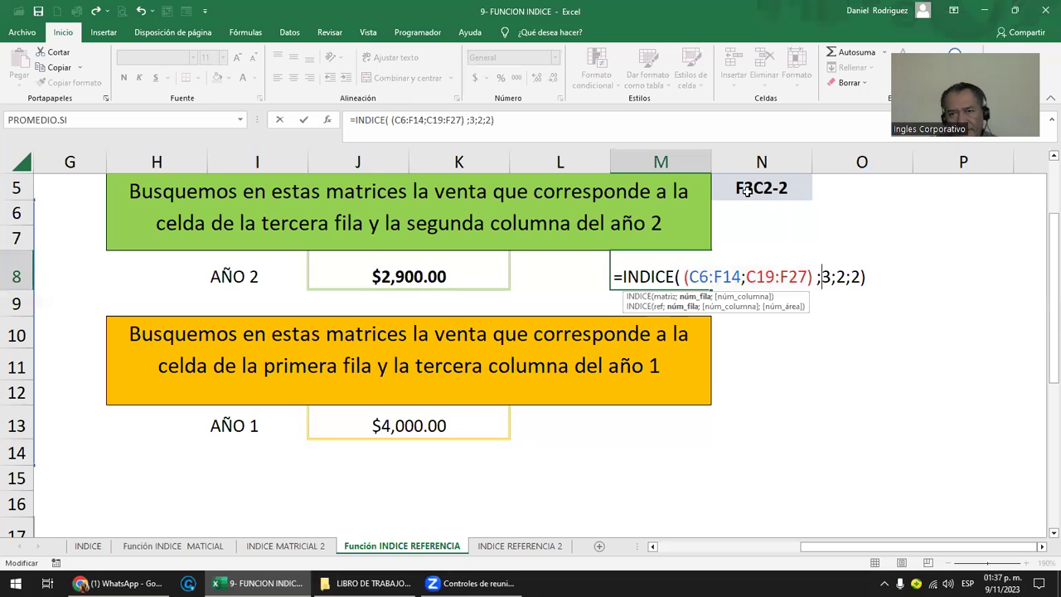
key(Right)
key(Right)
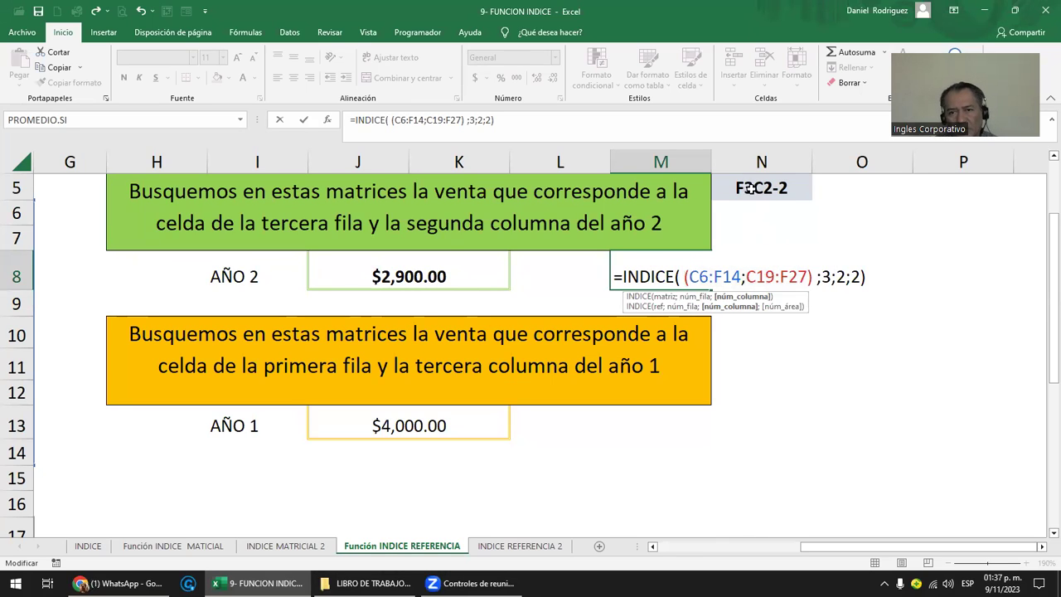
click(851, 276)
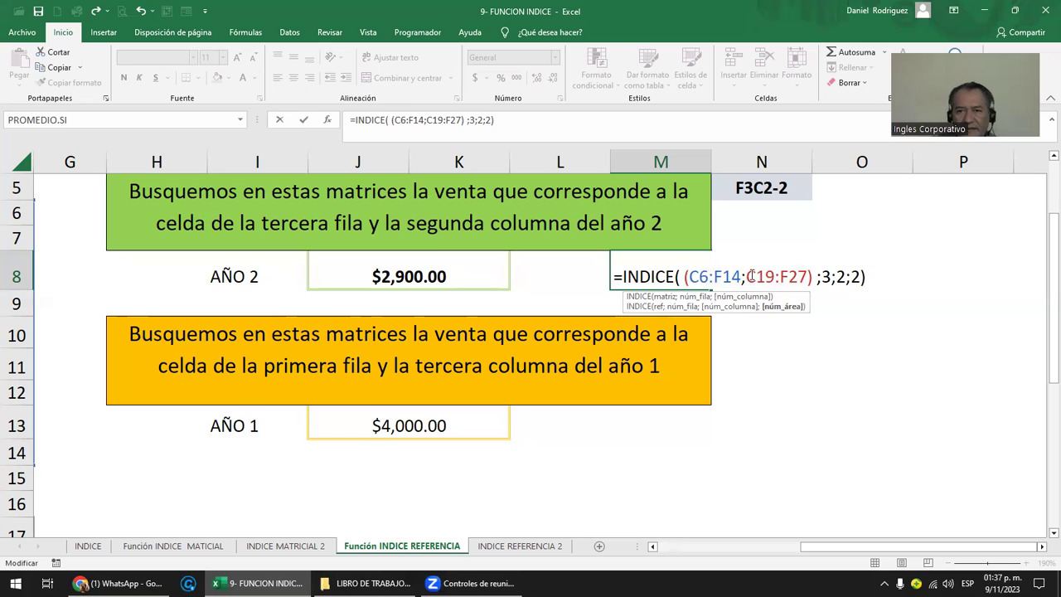
drag(747, 276, 809, 275)
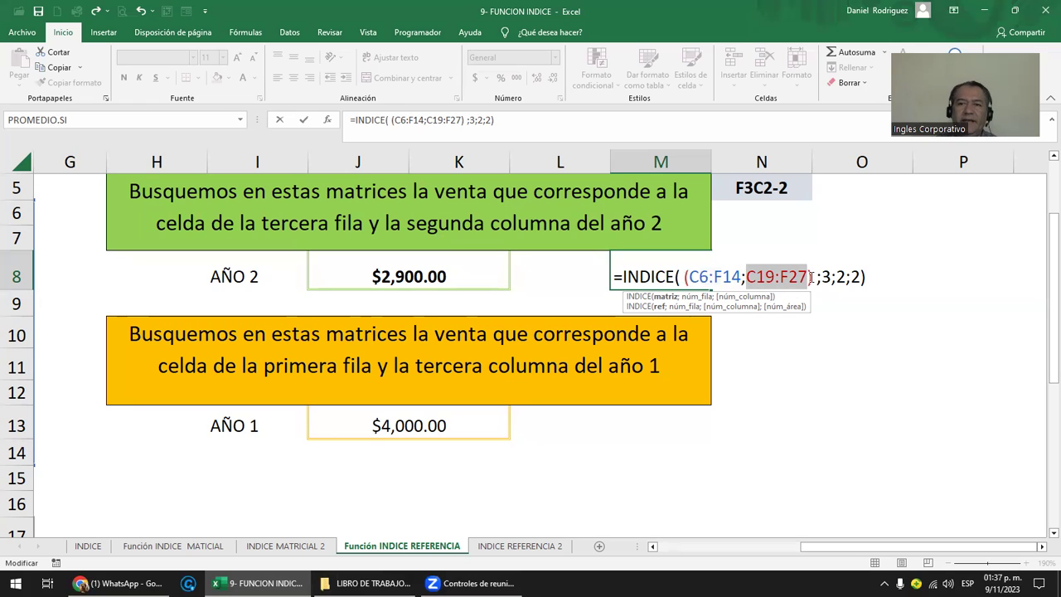
drag(821, 276, 862, 276)
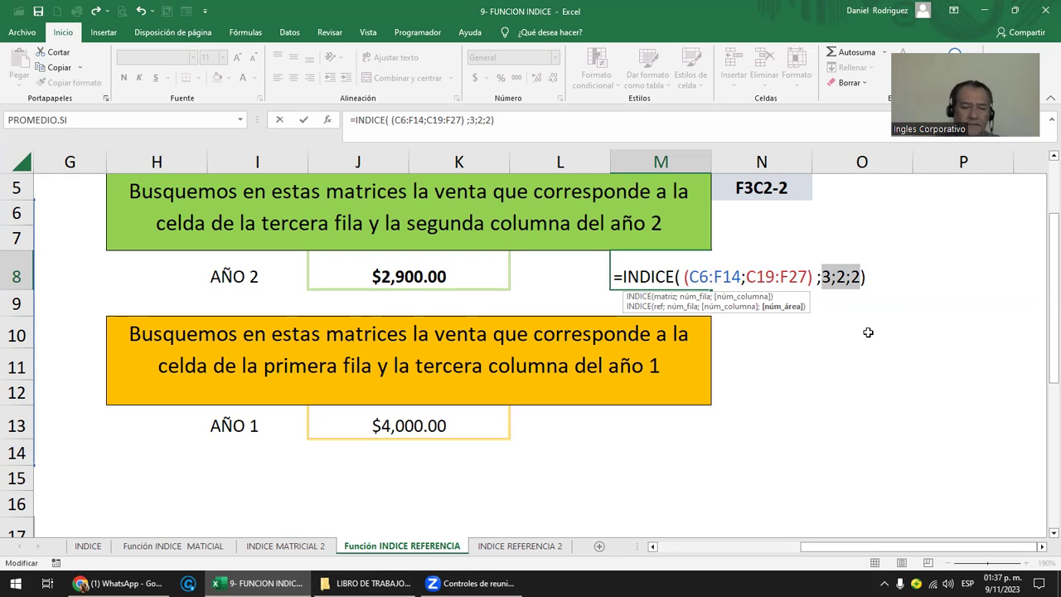
drag(684, 276, 811, 266)
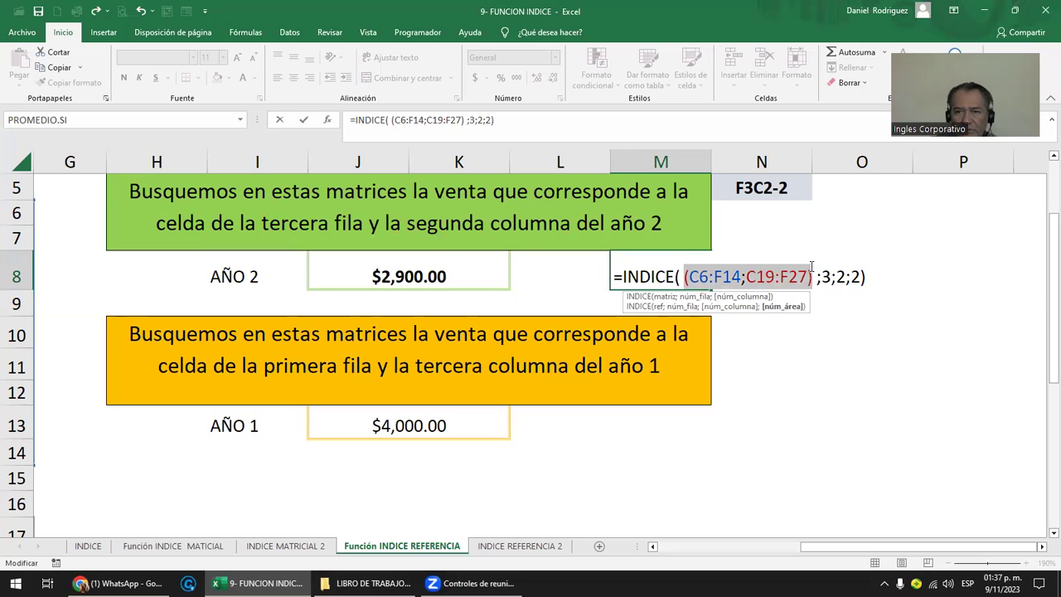
key(Escape)
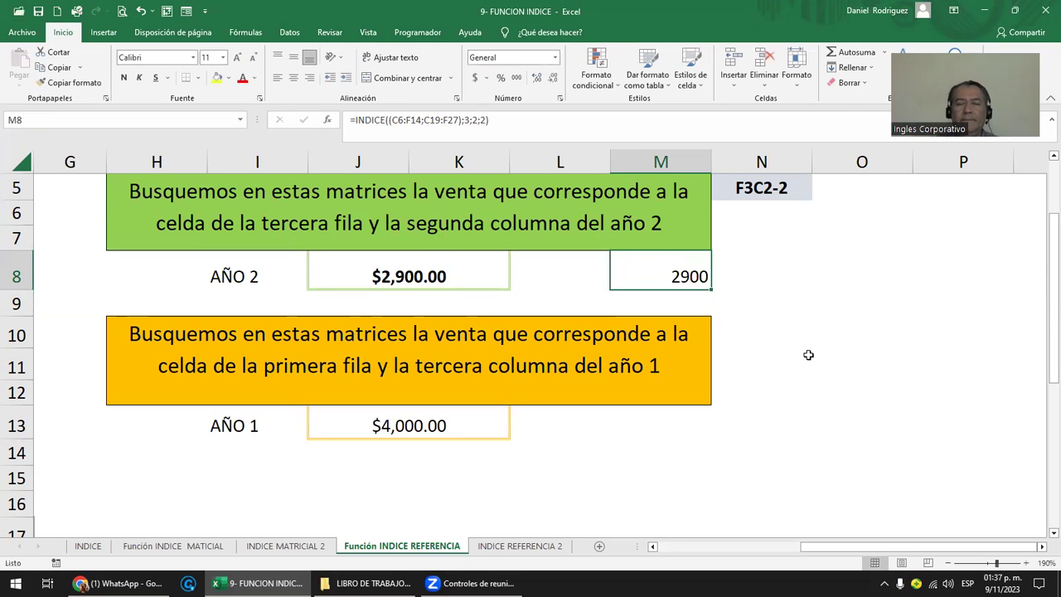
Step: Open J8's absolute-range INDICE formula for review
key(Left)
key(Left)
key(Left)
key(Right)
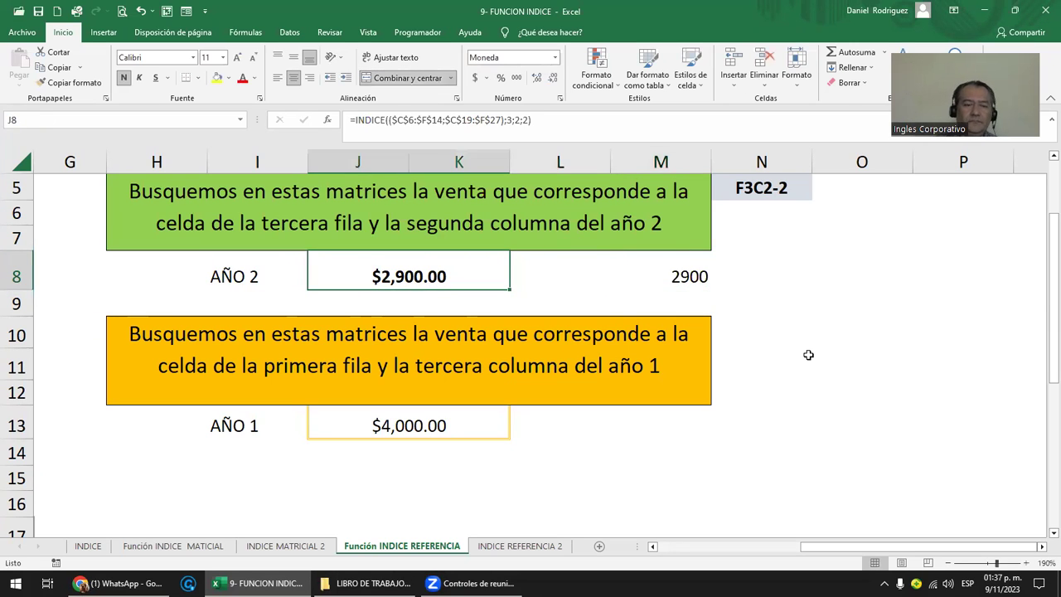
key(F2)
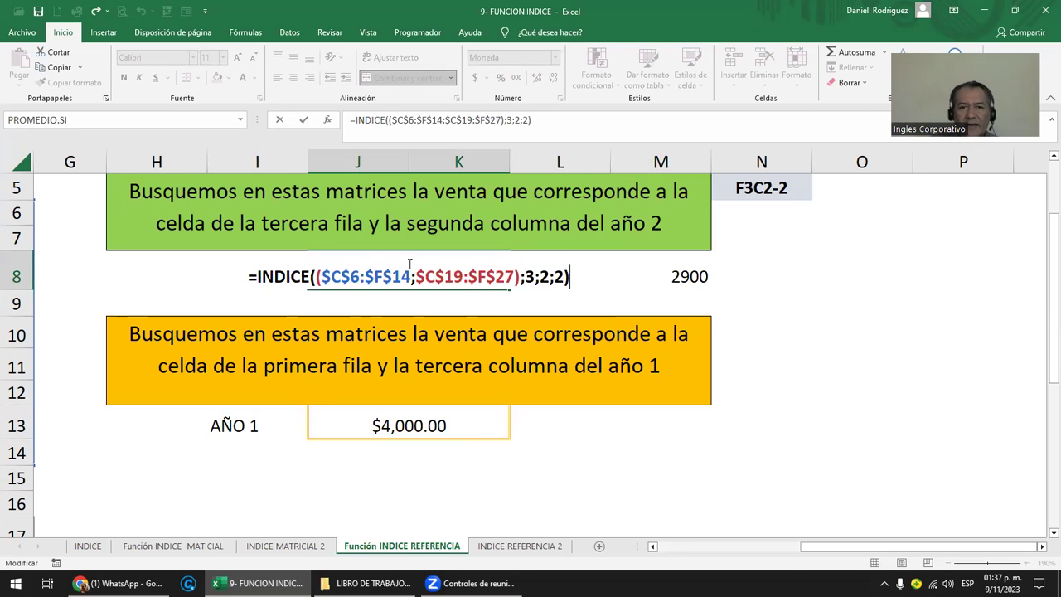
click(164, 271)
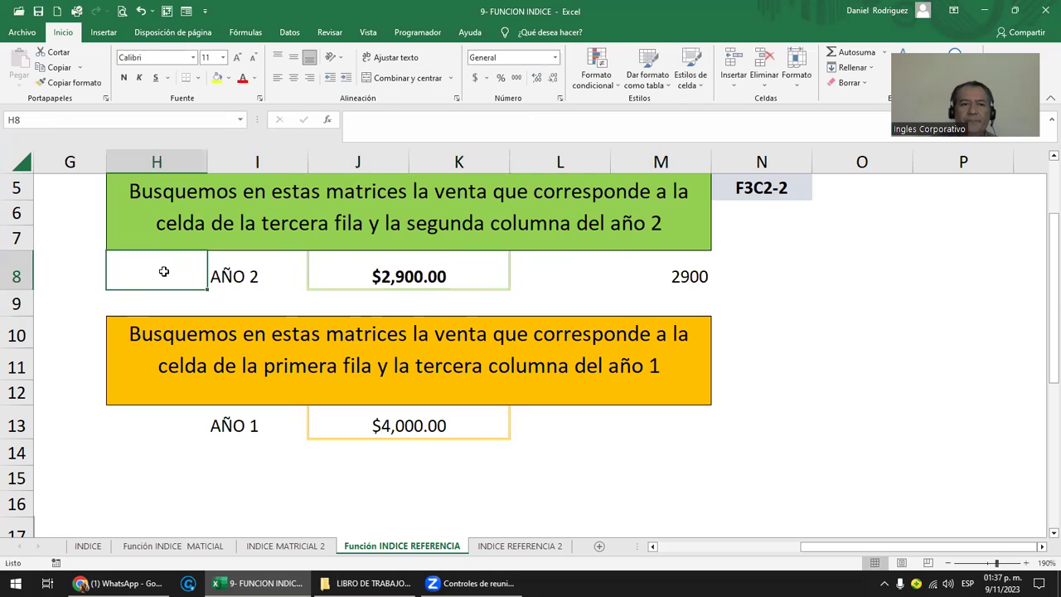
ctrl+scroll(164, 271, down, 2)
ctrl+scroll(163, 276, down, 2)
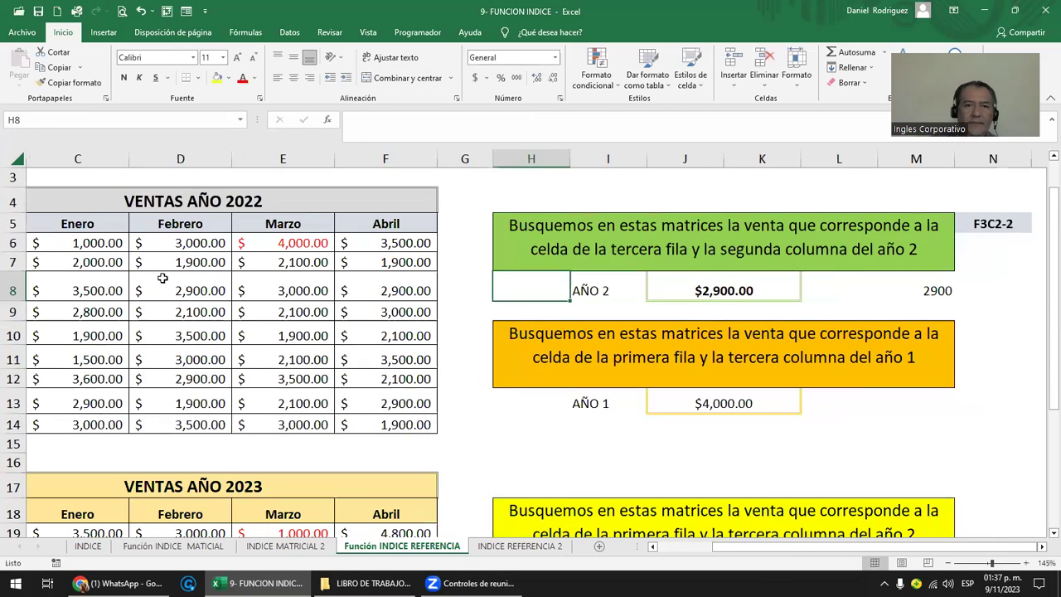
ctrl+scroll(163, 278, down, 1)
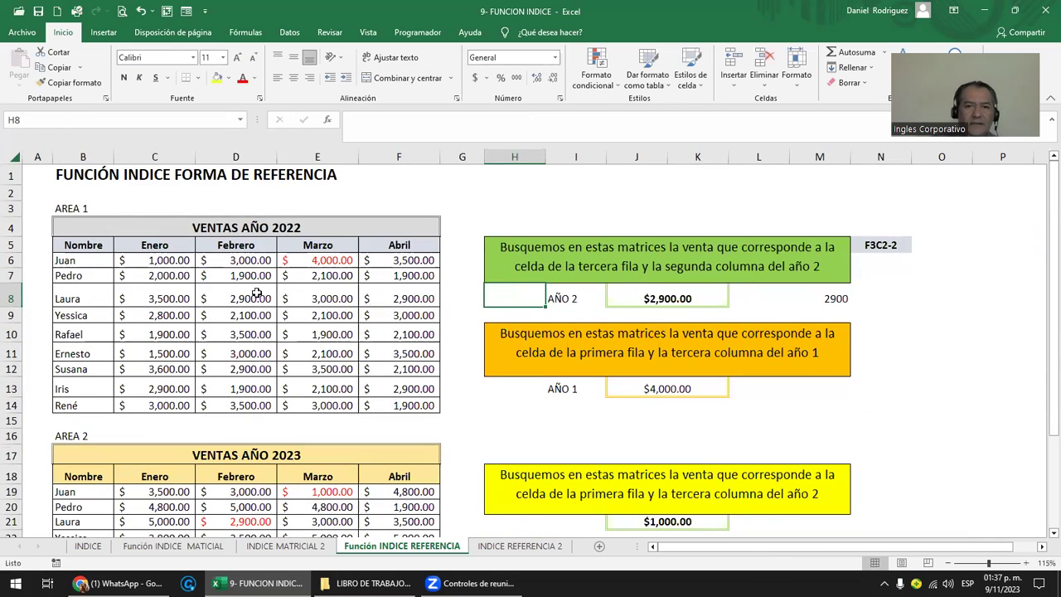
click(678, 300)
click(661, 388)
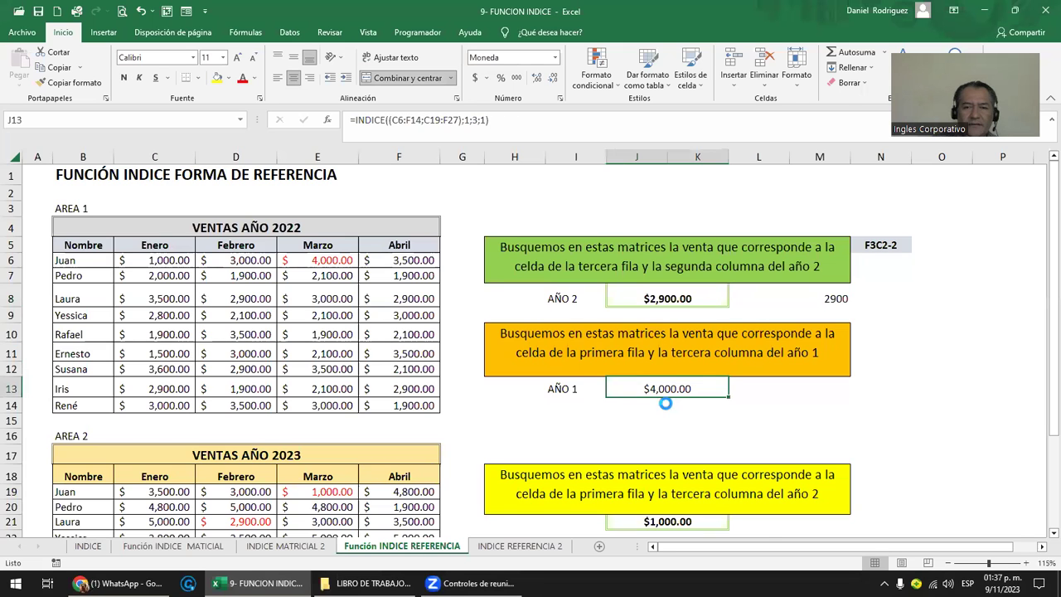
ctrl+scroll(667, 402, down, 2)
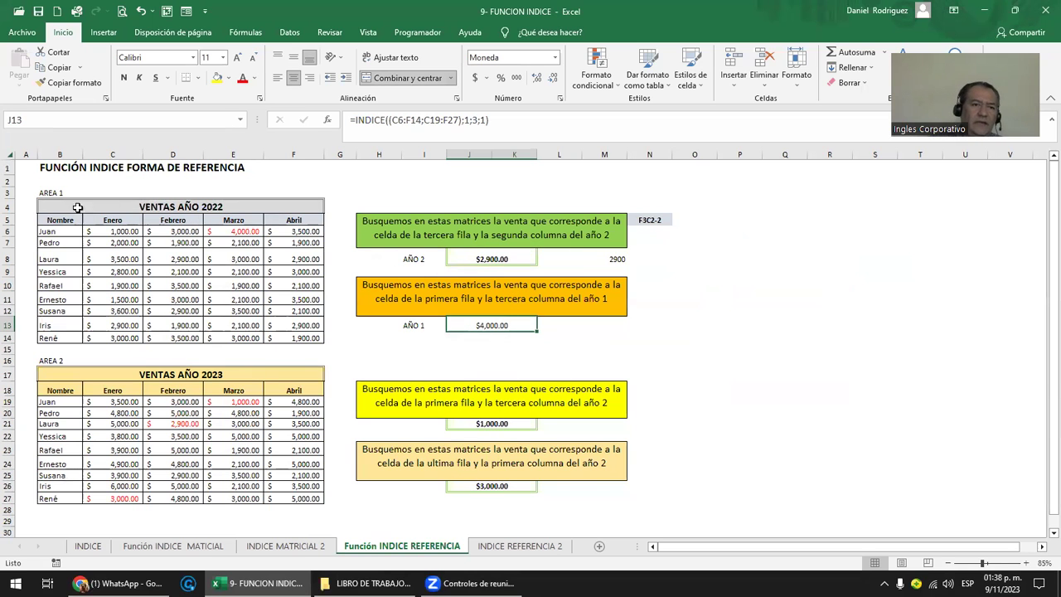
drag(77, 207, 307, 336)
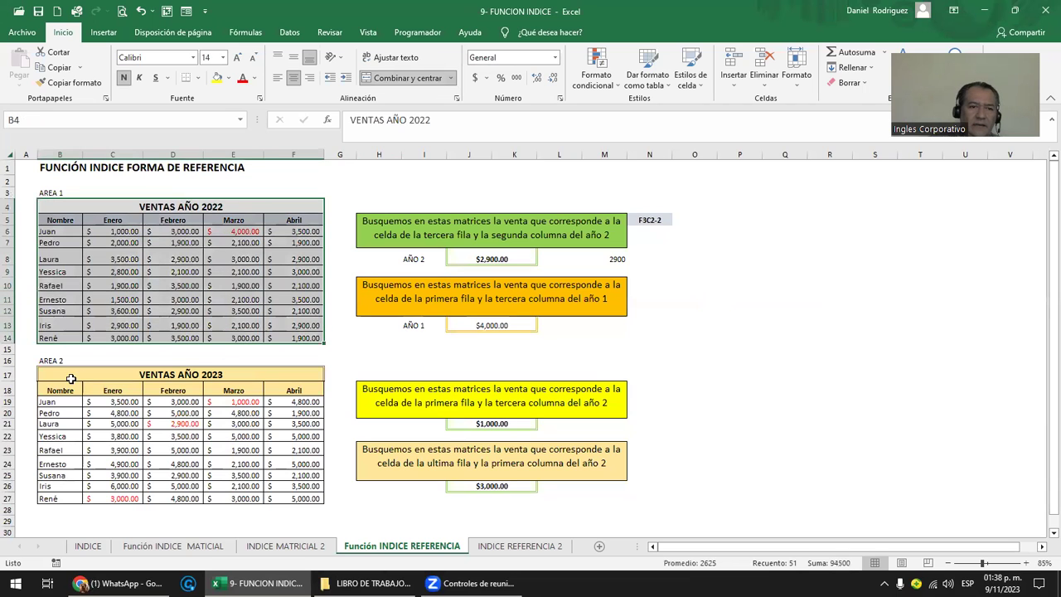
ctrl+drag(71, 378, 268, 500)
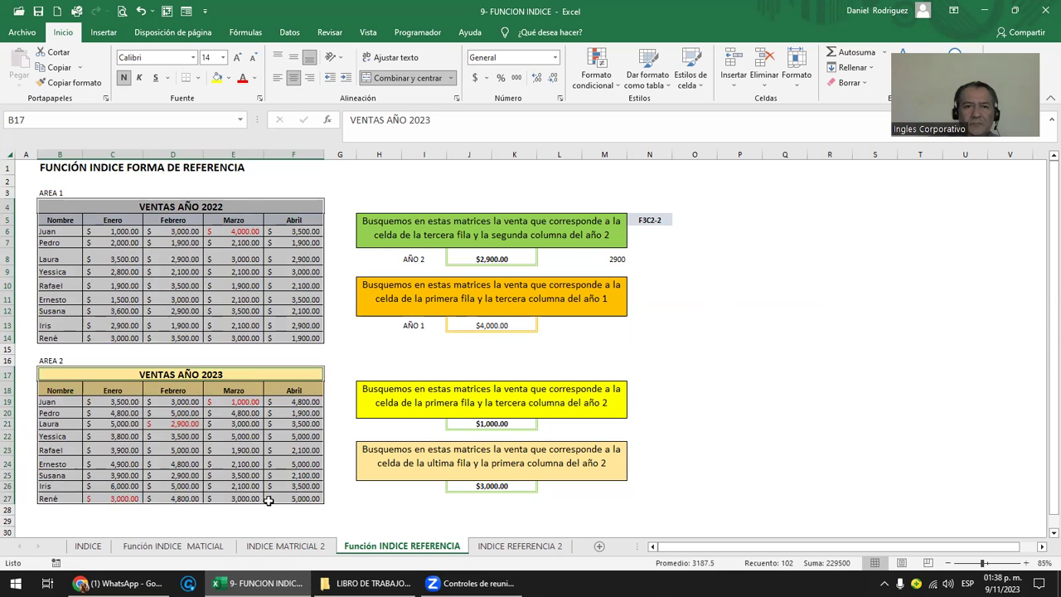
double_click(480, 259)
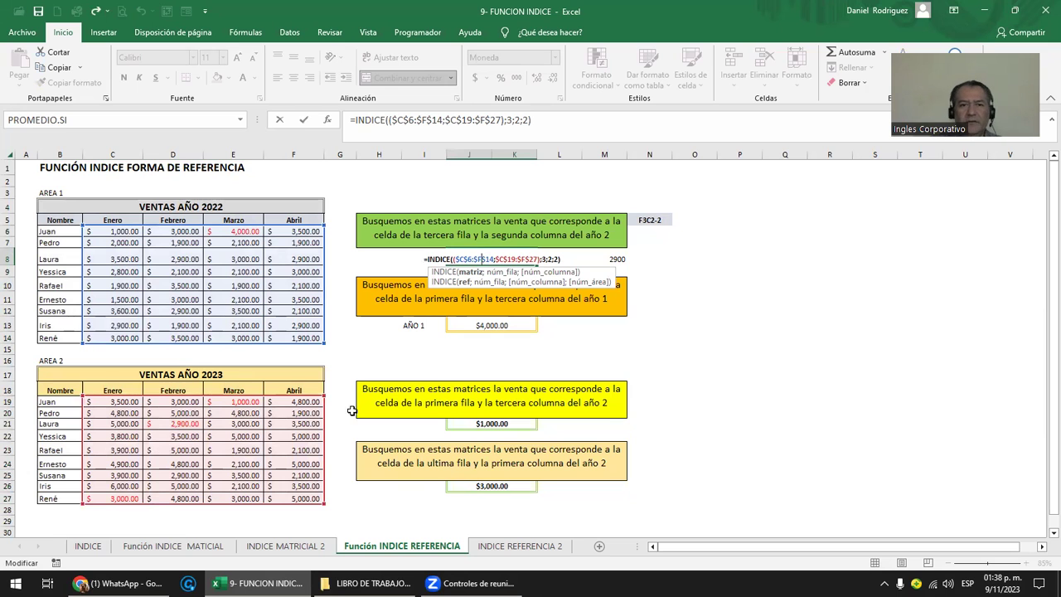
key(Escape)
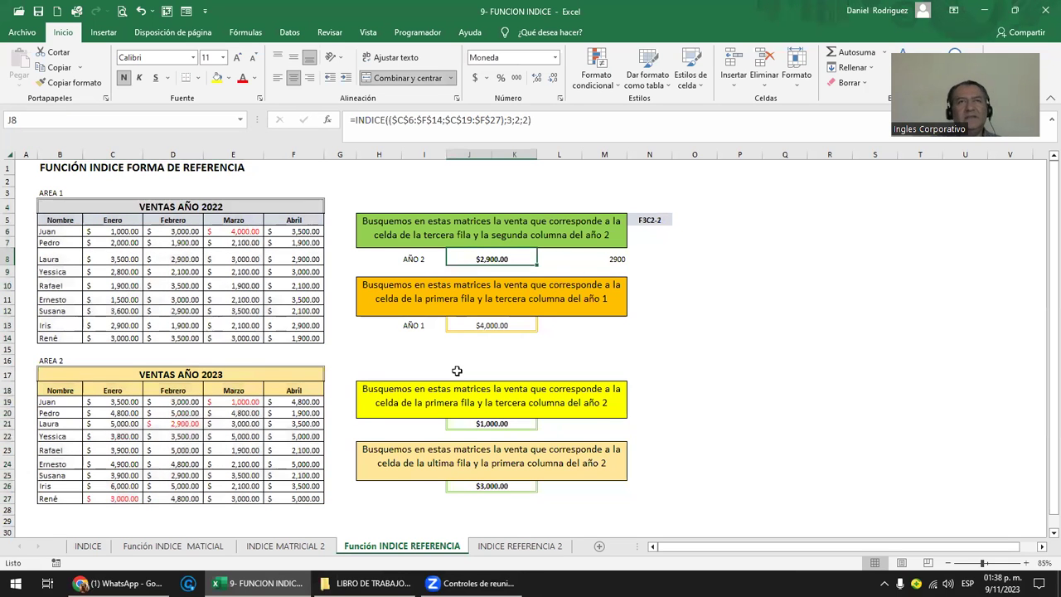
Step: Clear the AÑO 2 result in J8 and the 2900 value in M8
ctrl+scroll(457, 371, up, 3)
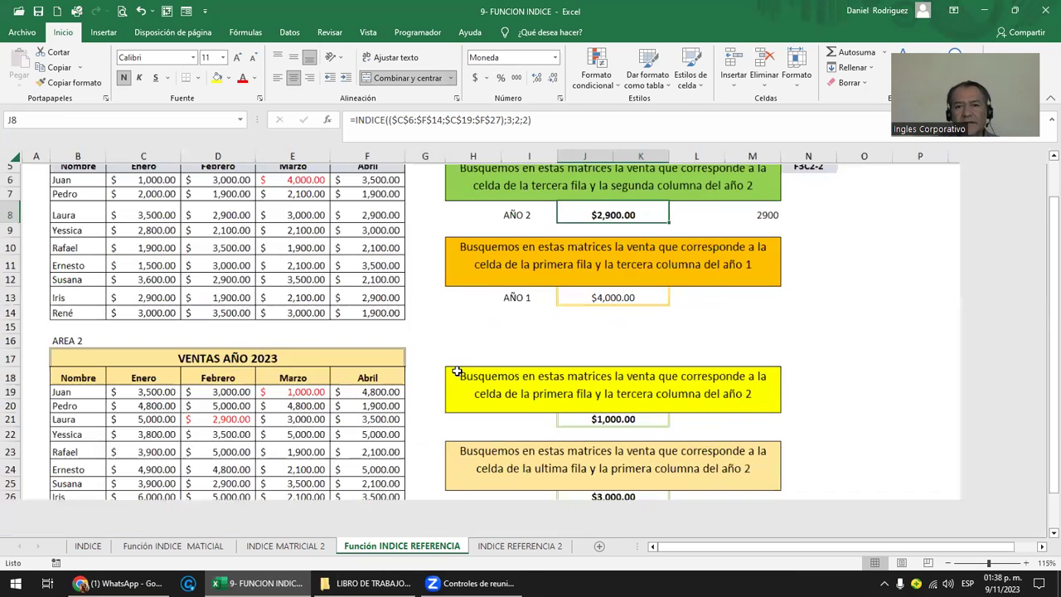
scroll(502, 353, up, 2)
key(Right)
key(Right)
key(Left)
key(Left)
key(Delete)
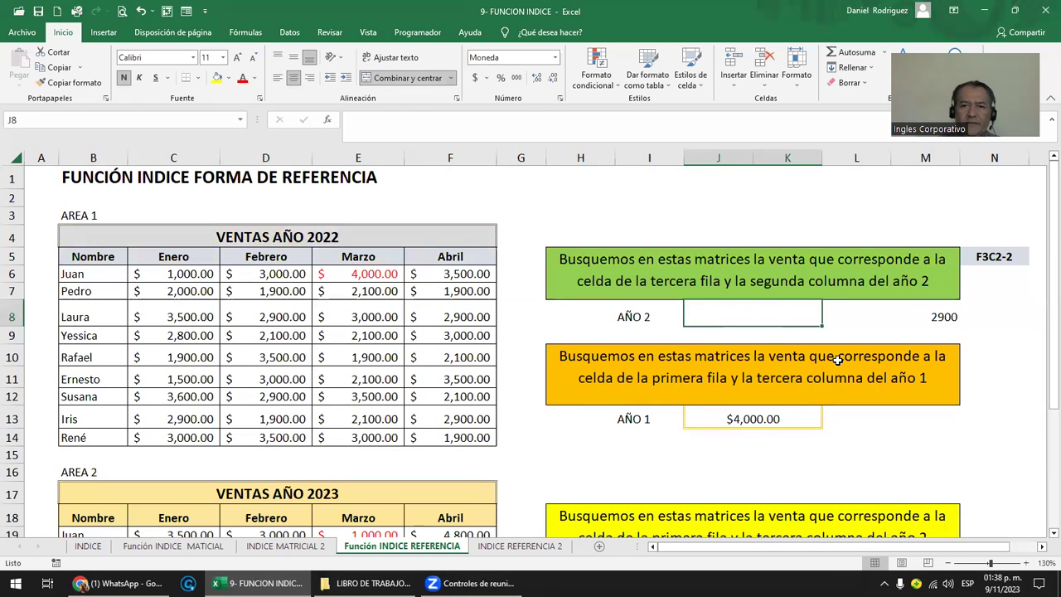
key(Right)
key(Right)
Step: Retype the F3C2-2 note in N5
key(Right)
key(Left)
key(Delete)
key(Up)
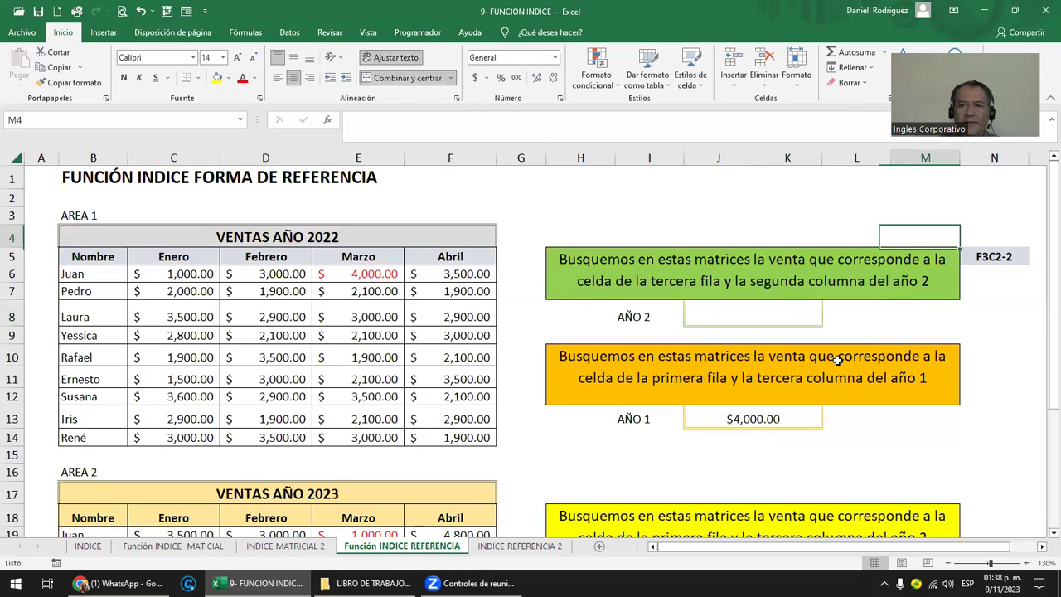
key(Right)
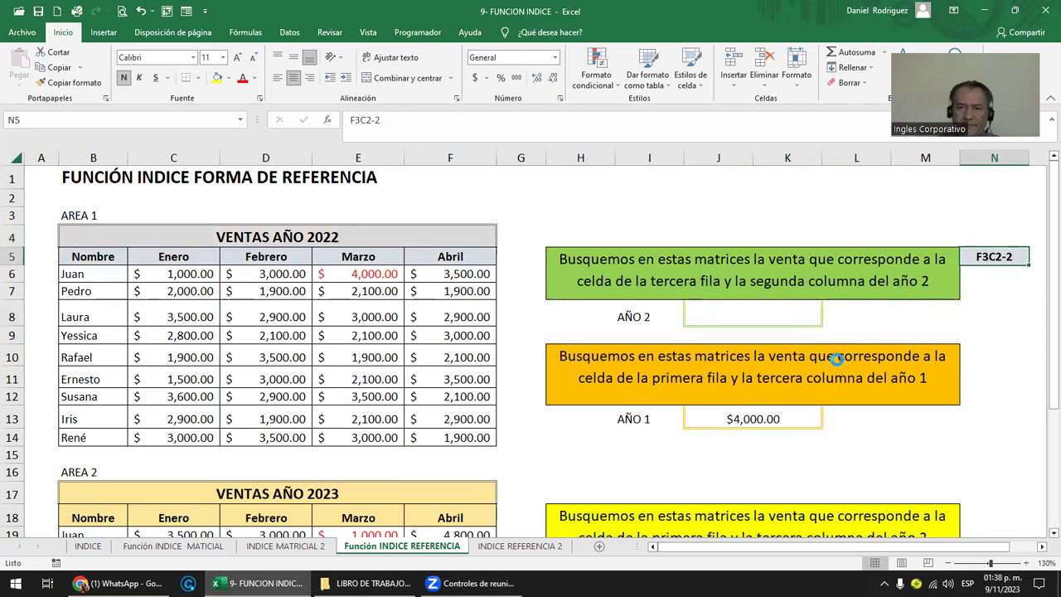
key(Delete)
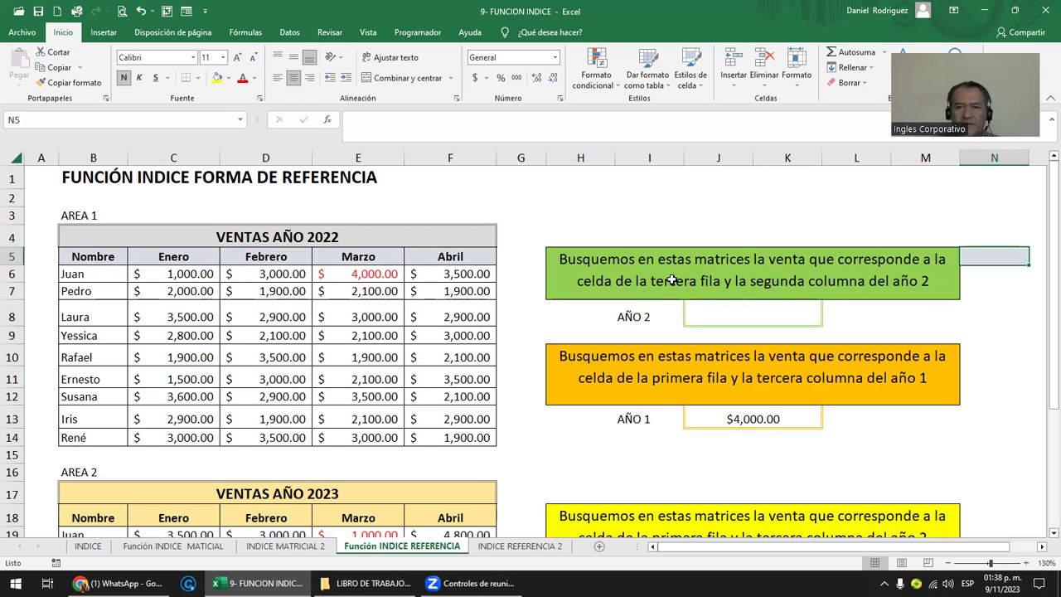
text(F3)
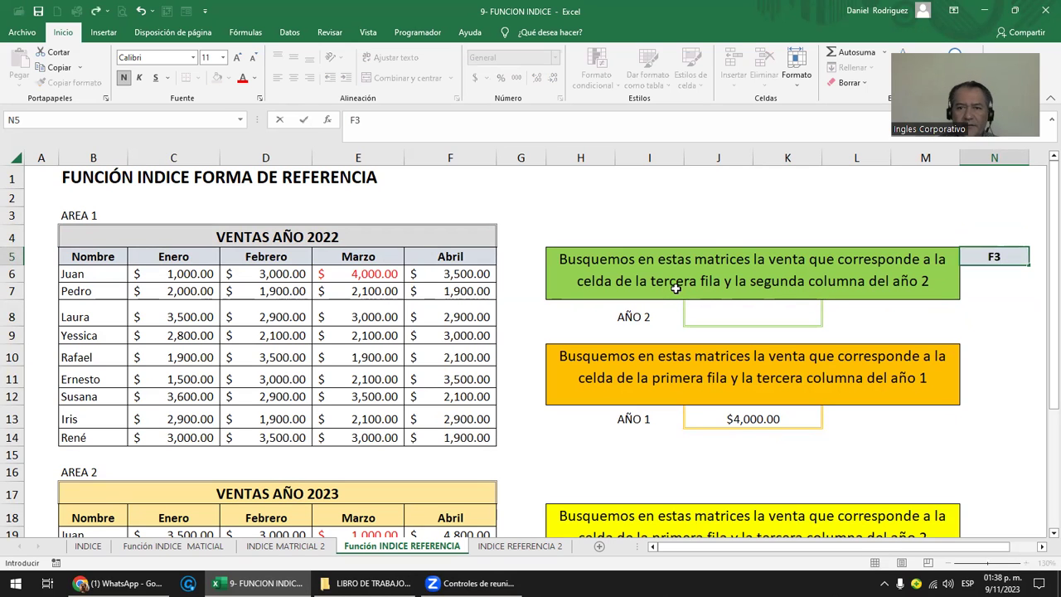
text(C2-)
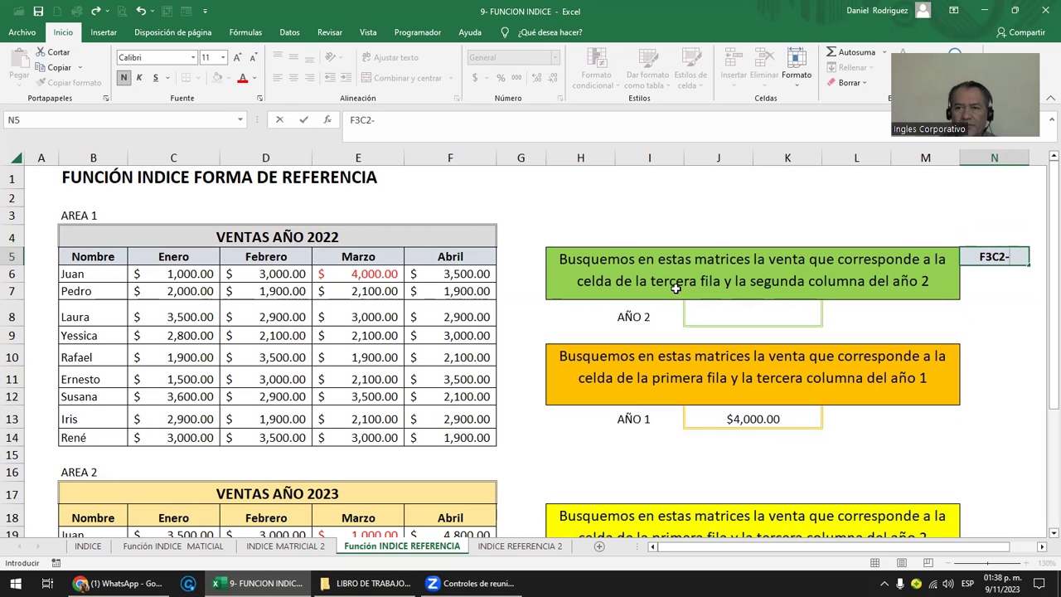
text(2)
key(Return)
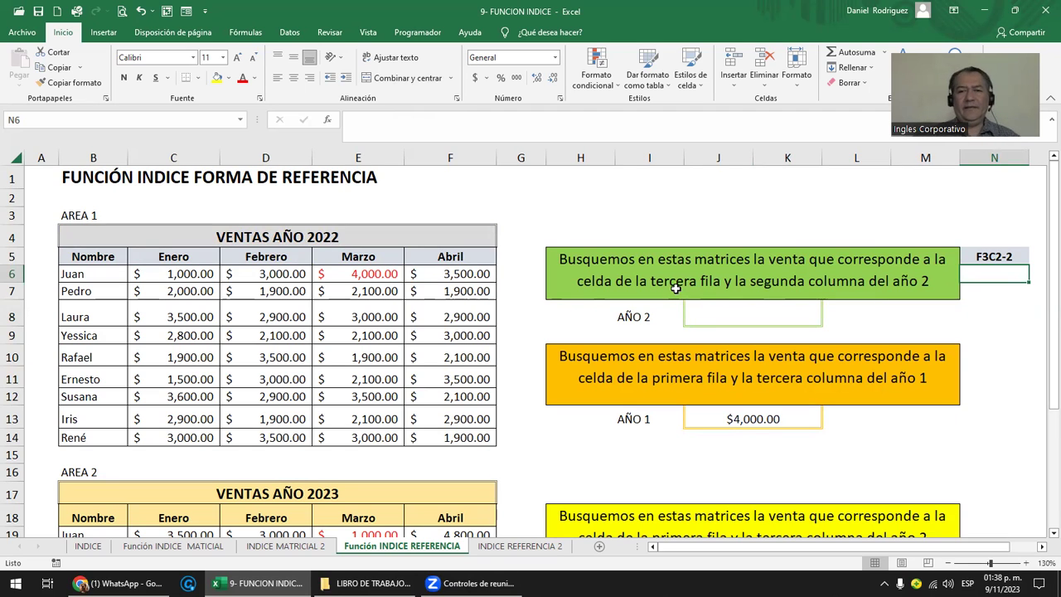
Step: Start J8's formula as =INDICE((C6:F14; with the 2022 sales values as first area
click(716, 308)
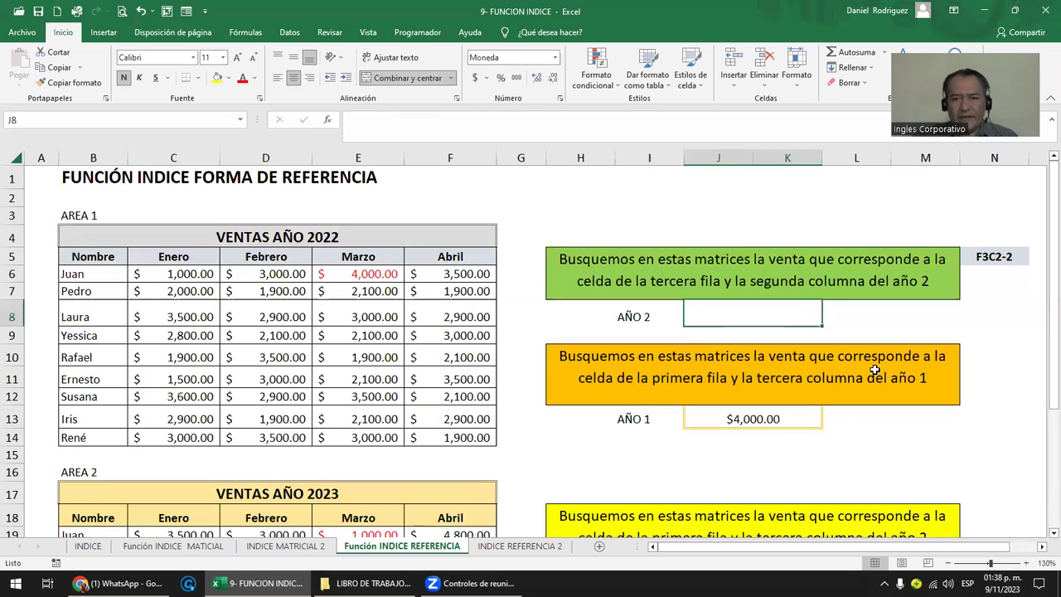
text(=)
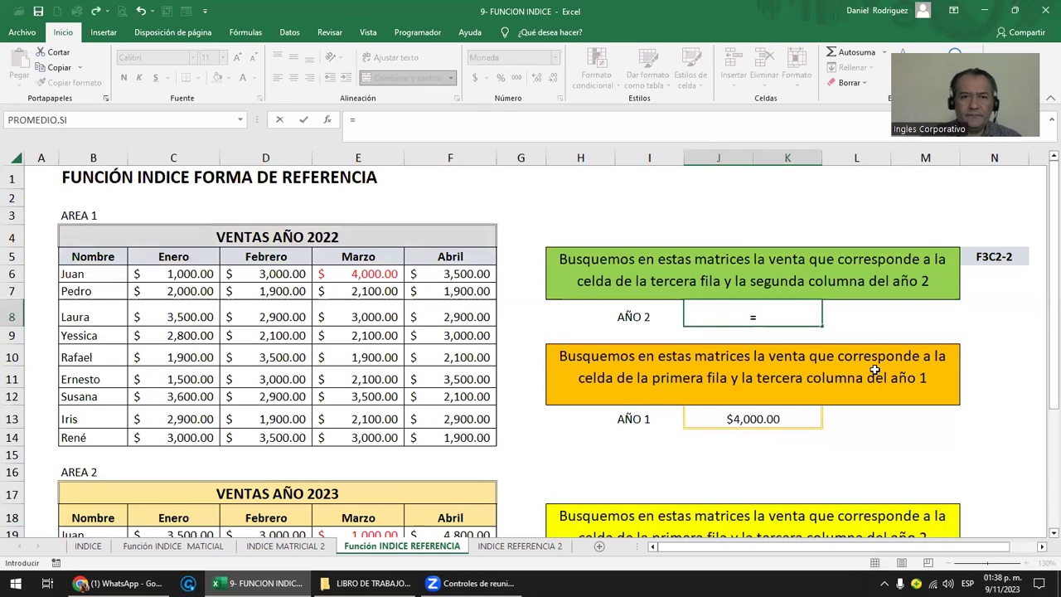
text(I)
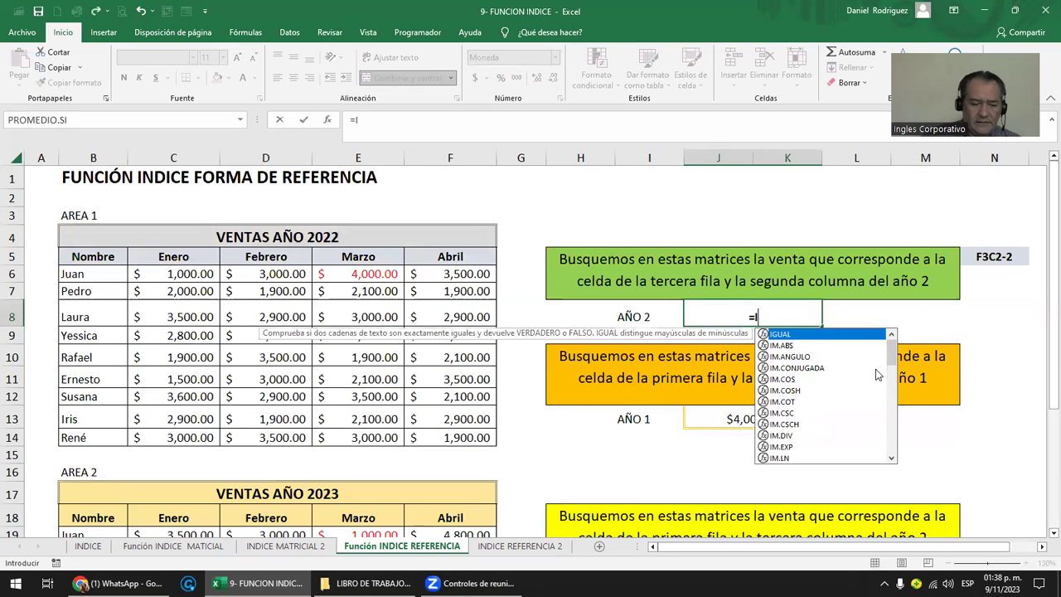
text(N)
key(Tab)
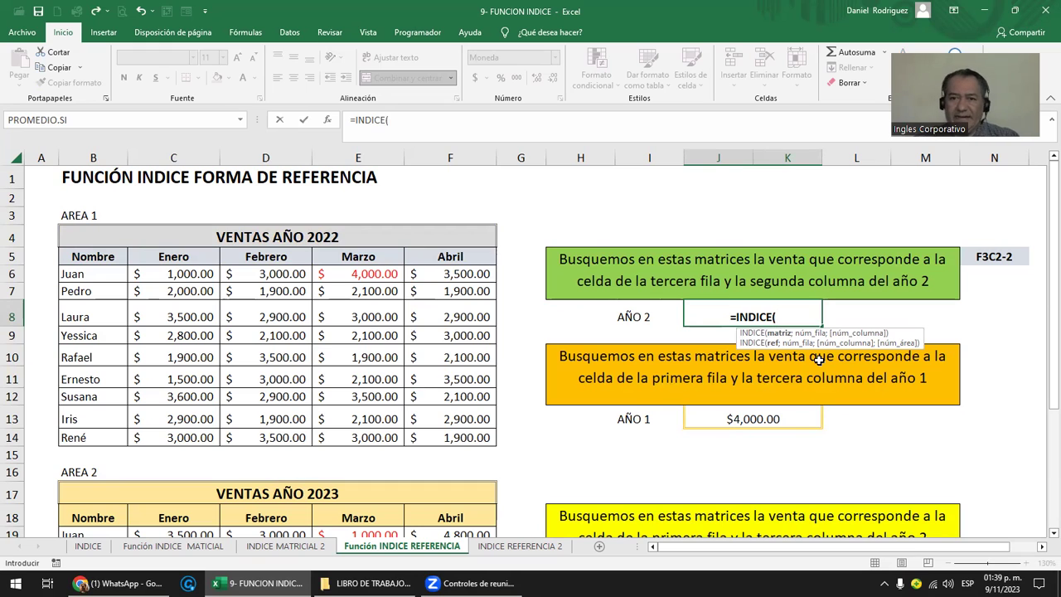
text(()
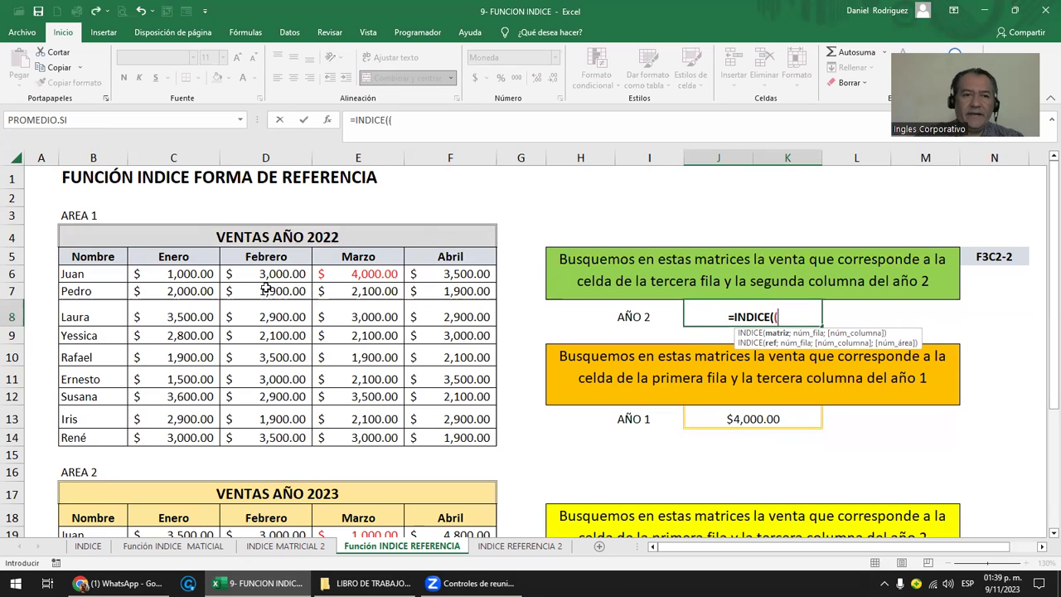
mouse_move(185, 273)
mouse_down()
mouse_move(401, 317)
mouse_move(458, 435)
mouse_up()
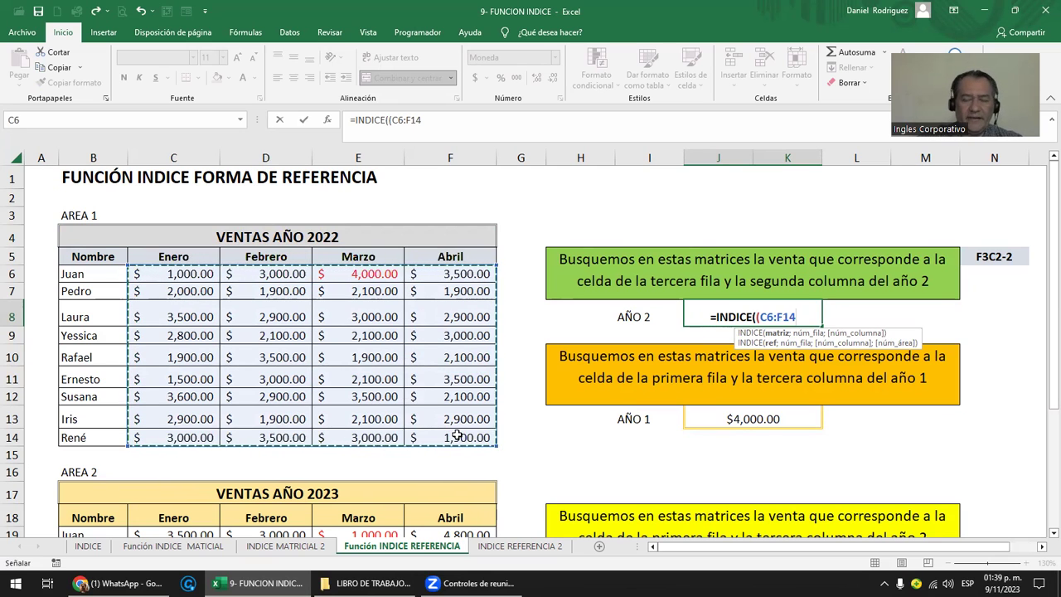
text(;)
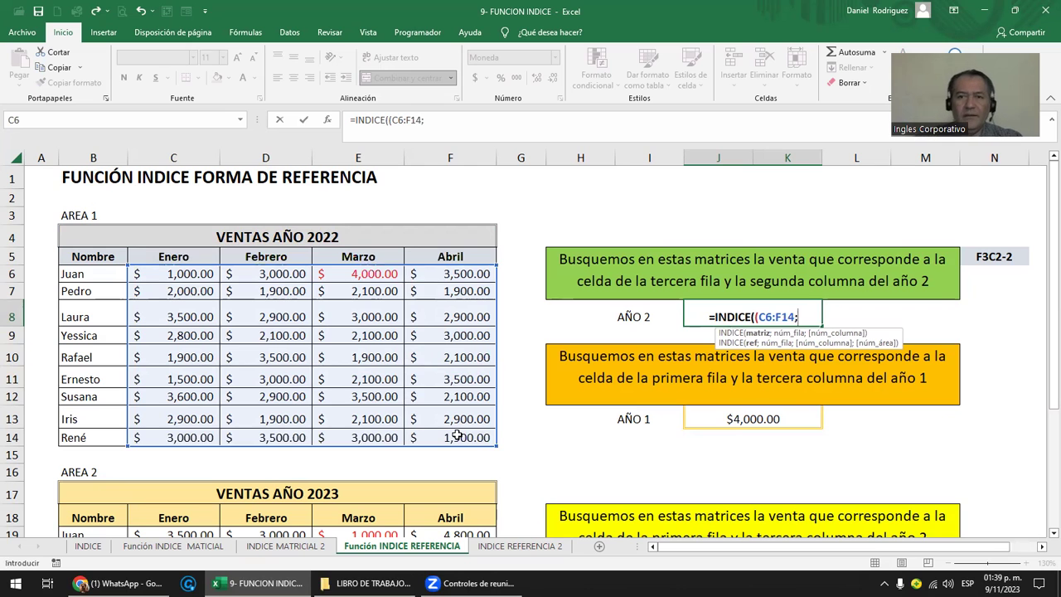
scroll(448, 365, down, 2)
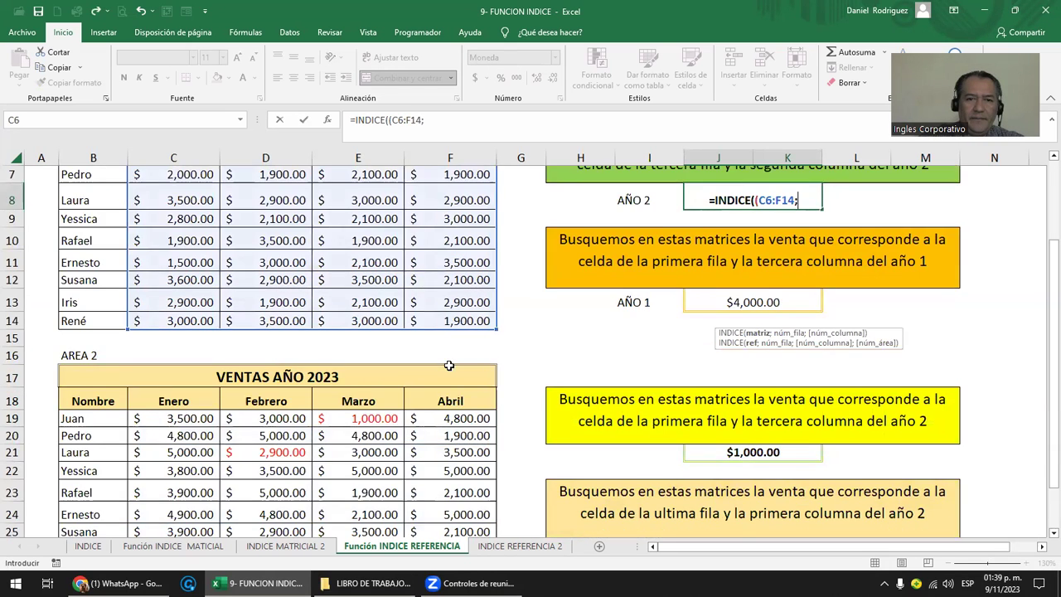
scroll(447, 365, down, 1)
Step: Complete J8 as =INDICE((C6:F14;C19:F27);3;2;2), returning $2,900.00
drag(166, 356, 467, 502)
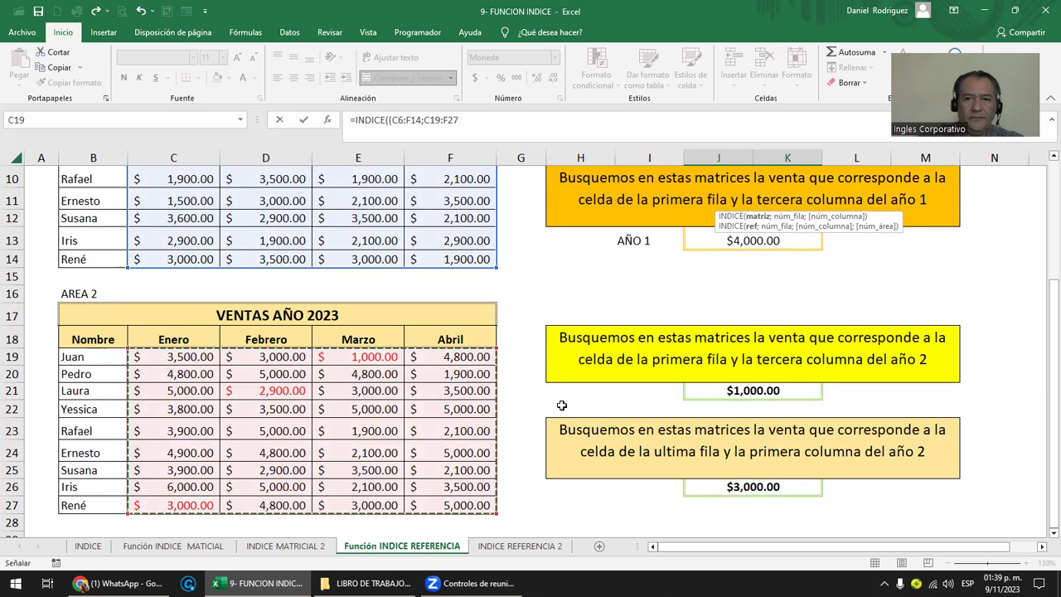
scroll(561, 405, up, 1)
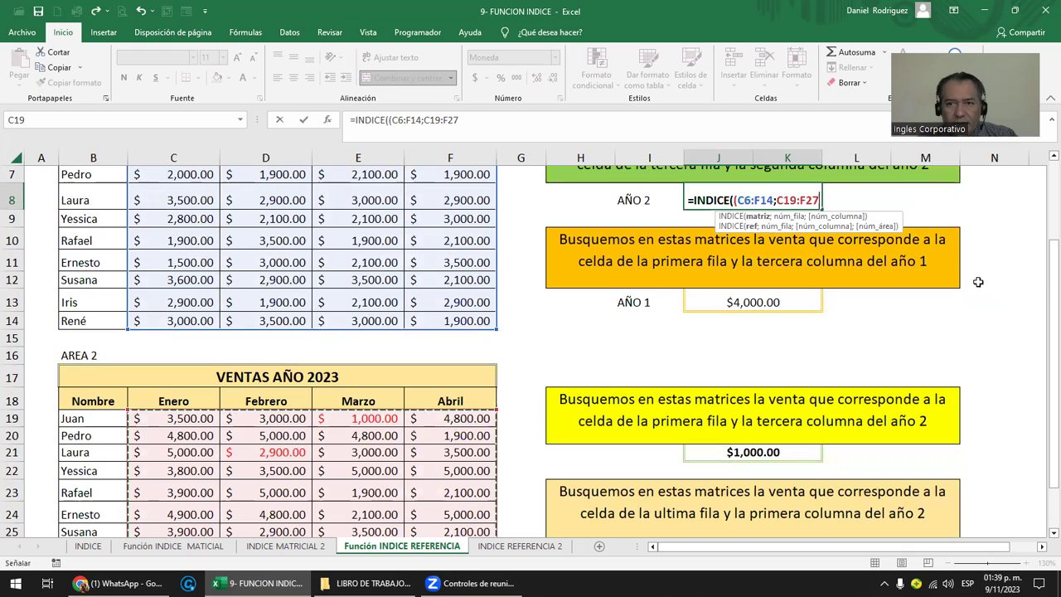
text())
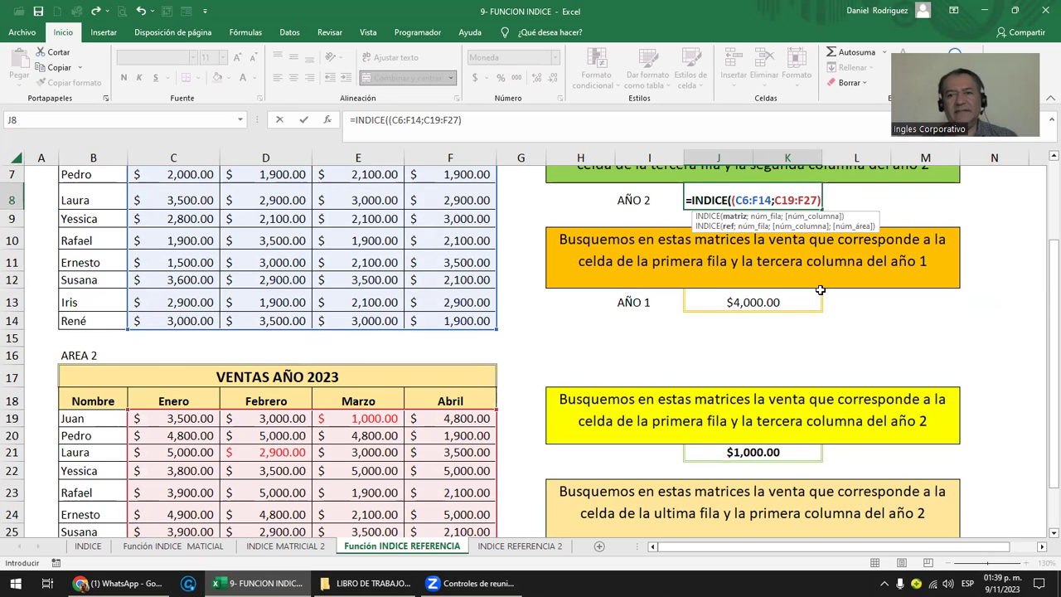
scroll(1042, 390, up, 2)
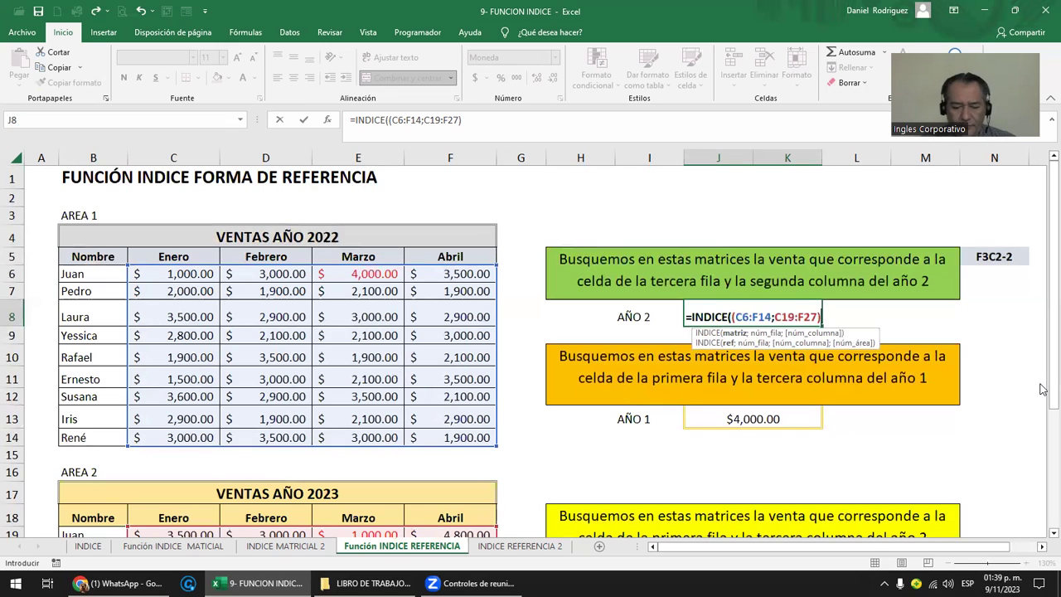
text(;)
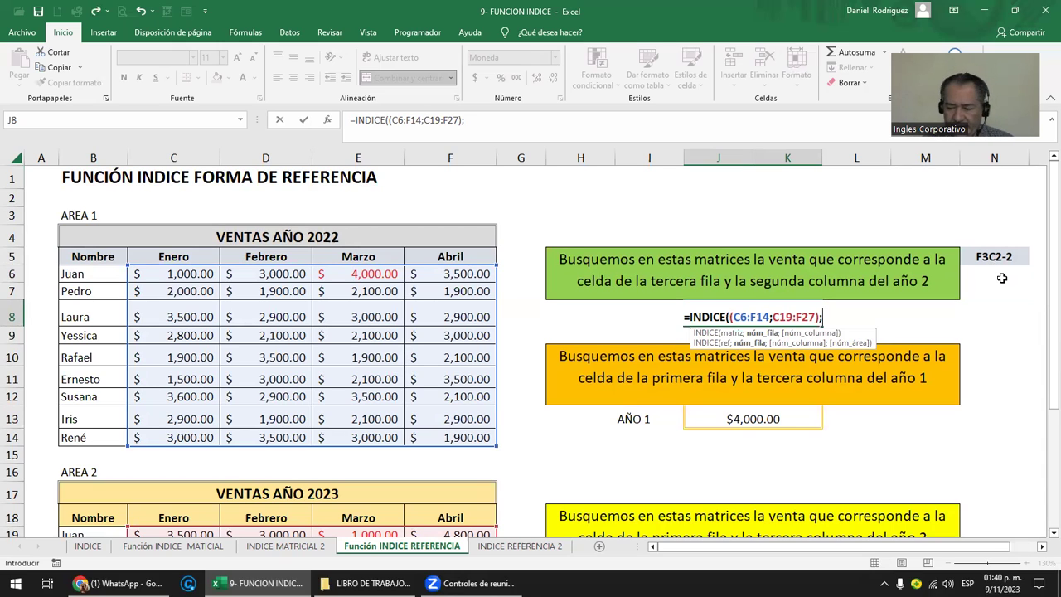
text(3;2;)
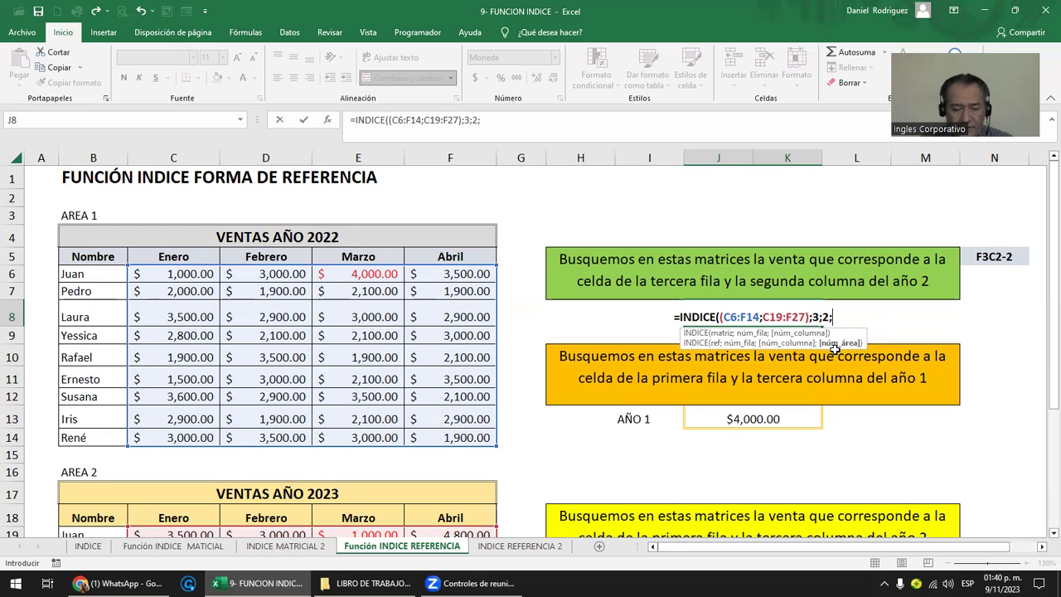
text(2)
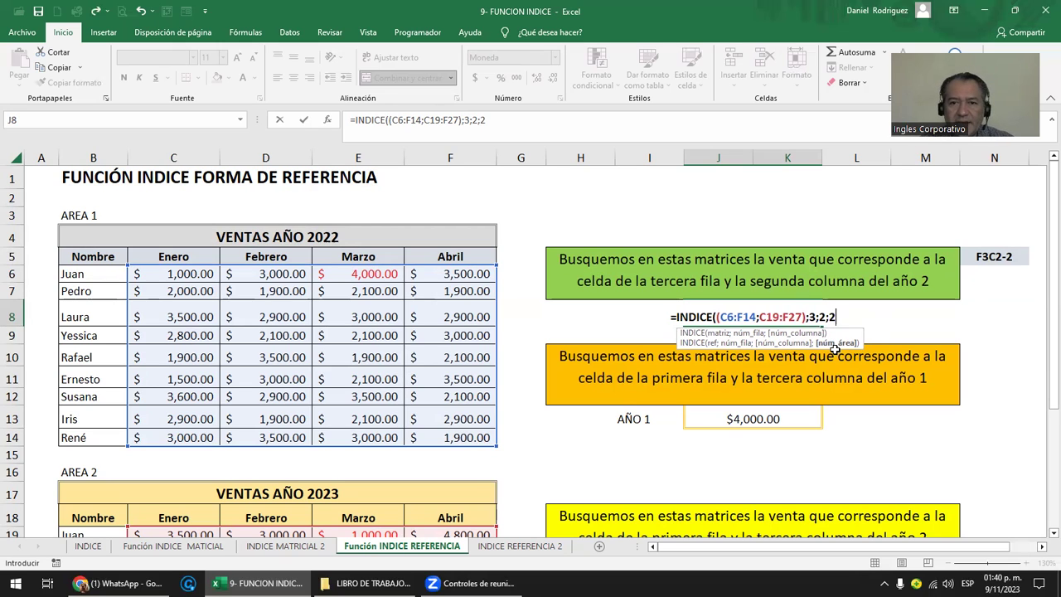
text())
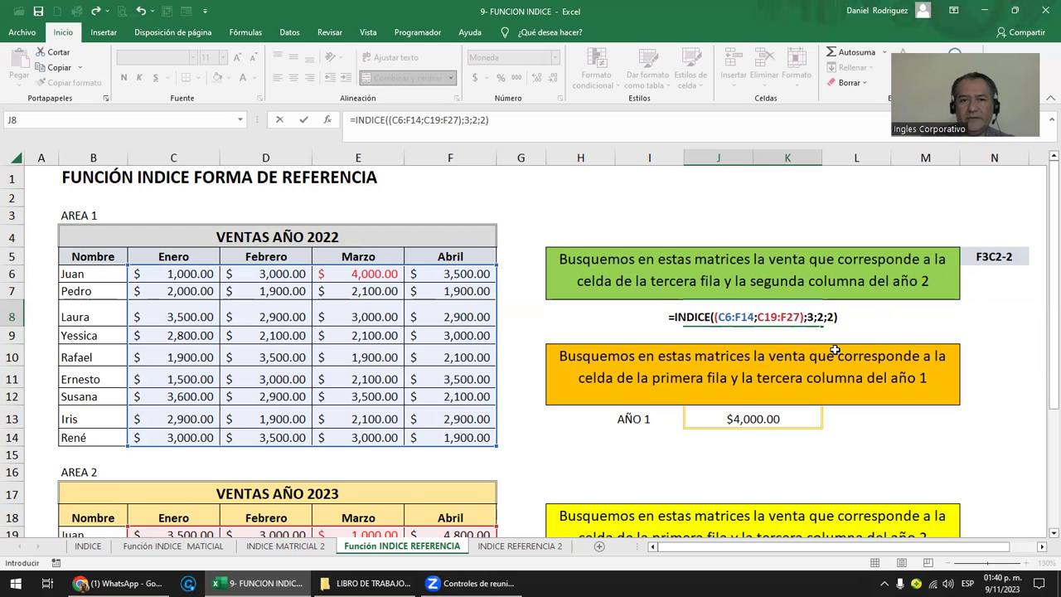
key(Return)
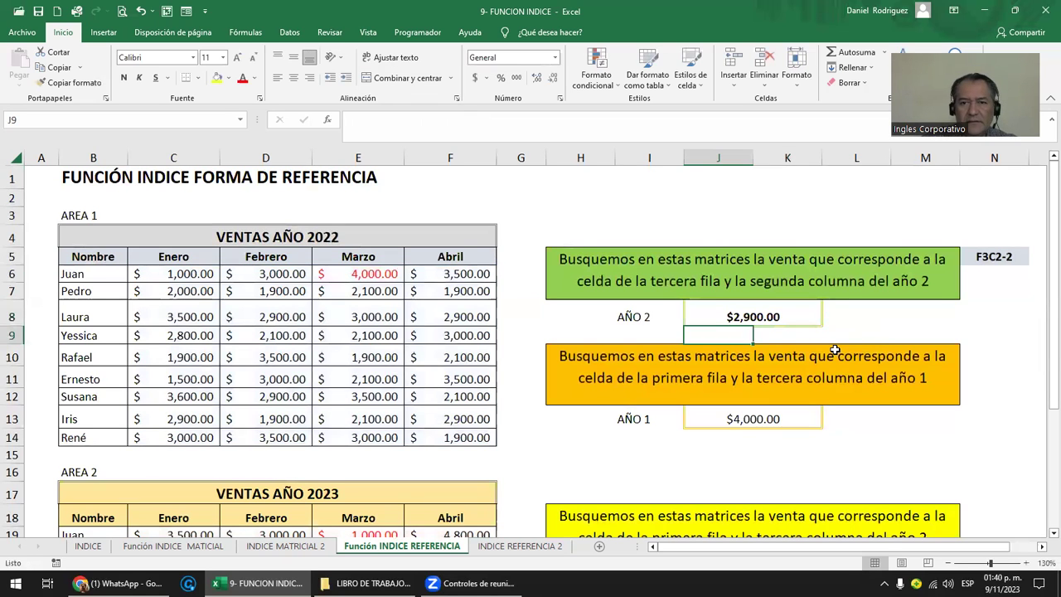
Step: Check Laura's February 2023 sale of 2900 and label L8 'LAURA'
click(755, 317)
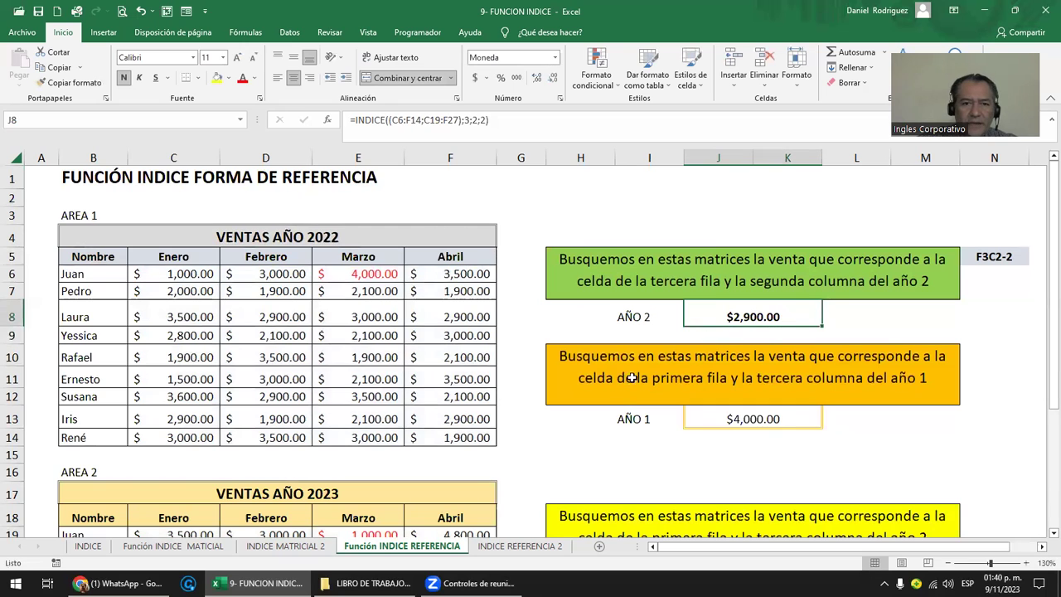
scroll(401, 417, down, 1)
scroll(404, 416, down, 1)
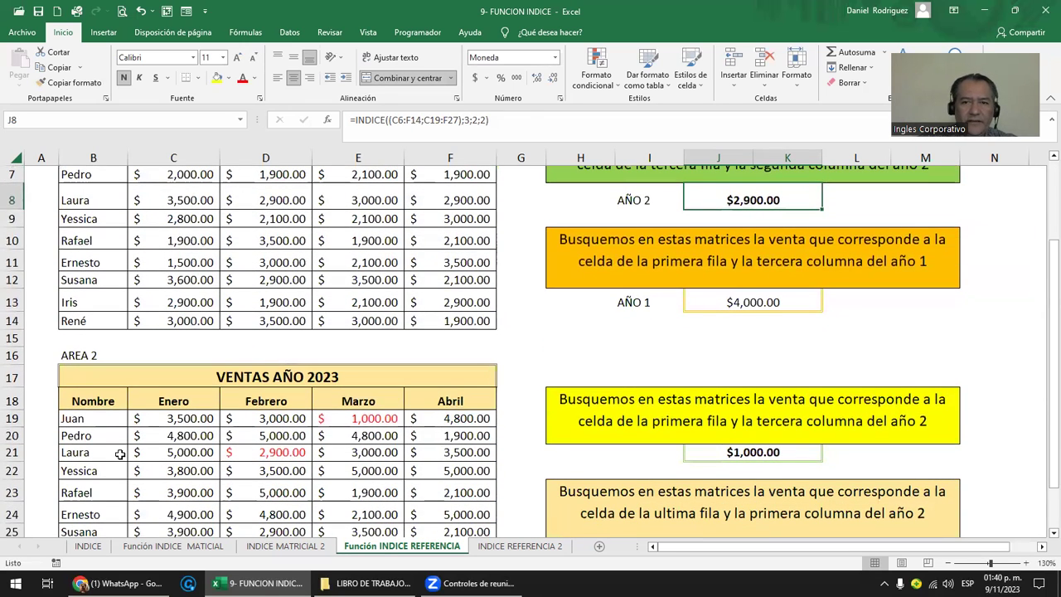
click(76, 453)
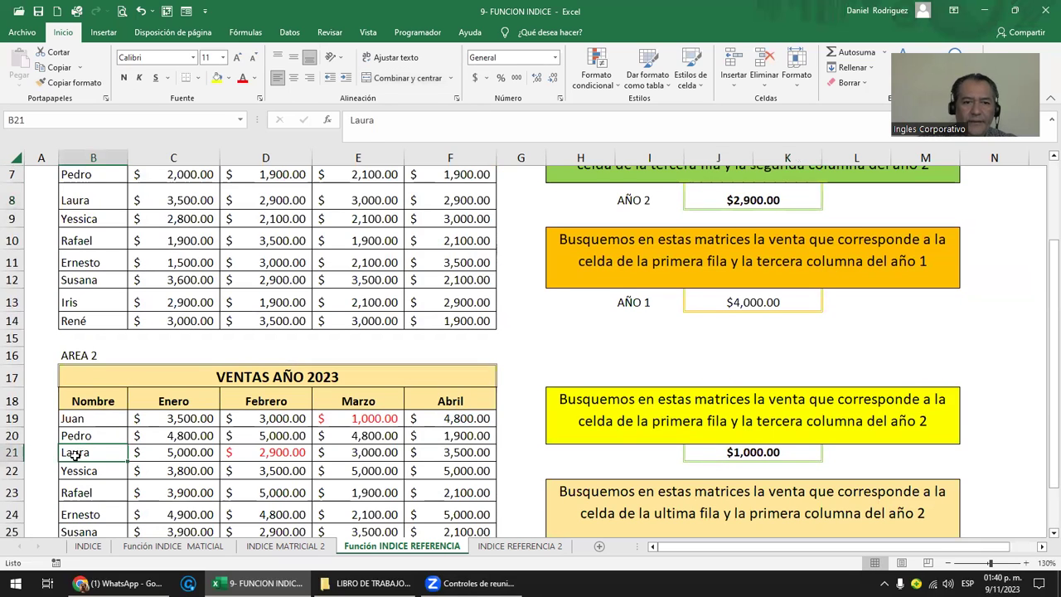
click(282, 454)
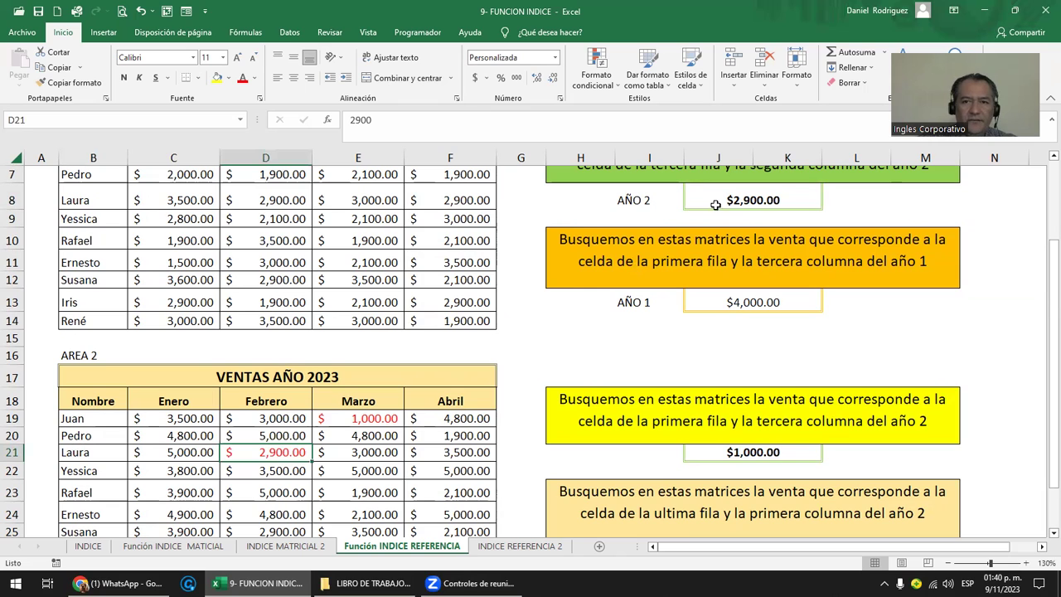
click(846, 201)
text(LAURA)
key(Return)
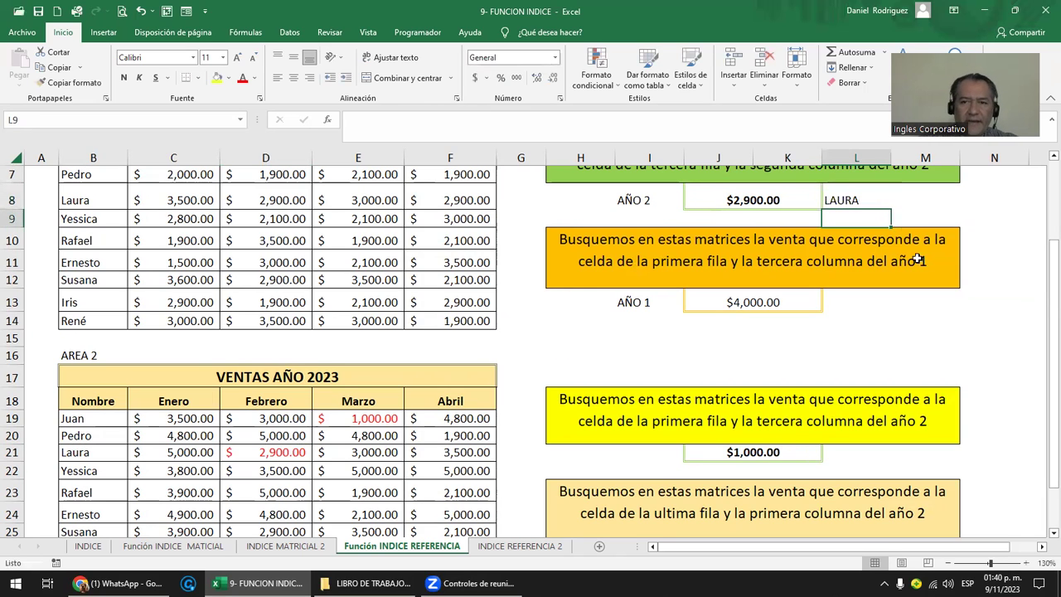
Step: Delete the year-1 INDICE formula from J13
click(303, 459)
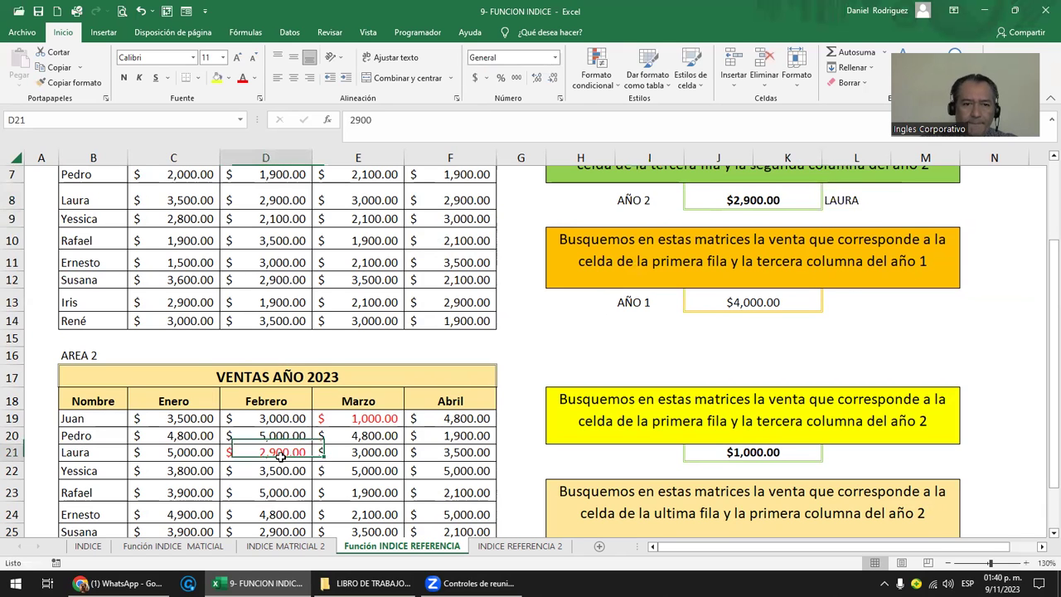
scroll(686, 444, up, 2)
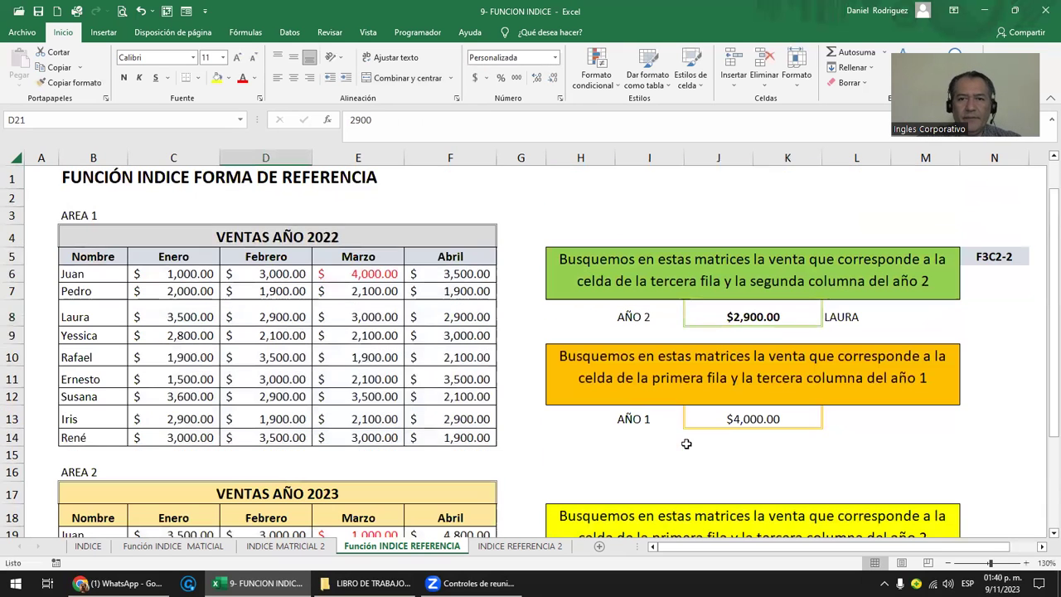
click(788, 420)
key(Delete)
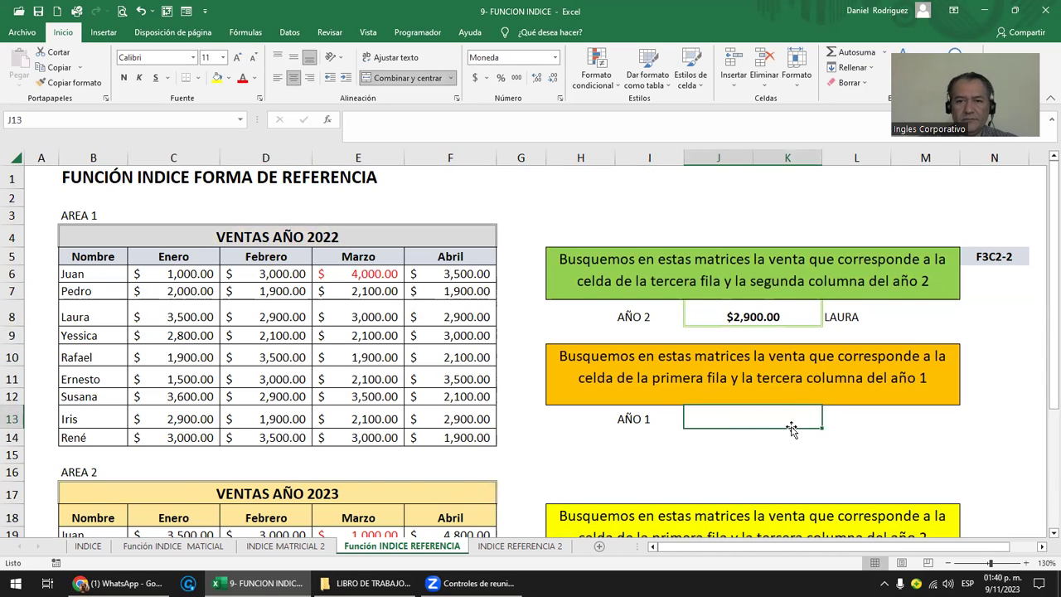
scroll(791, 429, down, 1)
scroll(788, 397, down, 2)
click(788, 397)
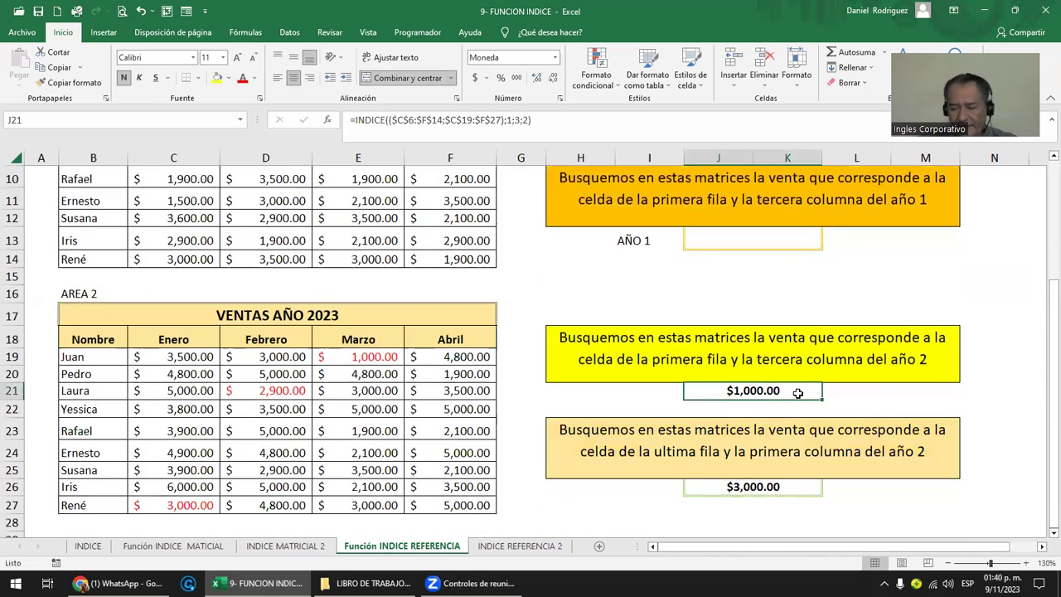
Step: Clear the answers in J21 and J26
key(Delete)
click(779, 489)
key(Delete)
scroll(776, 486, up, 3)
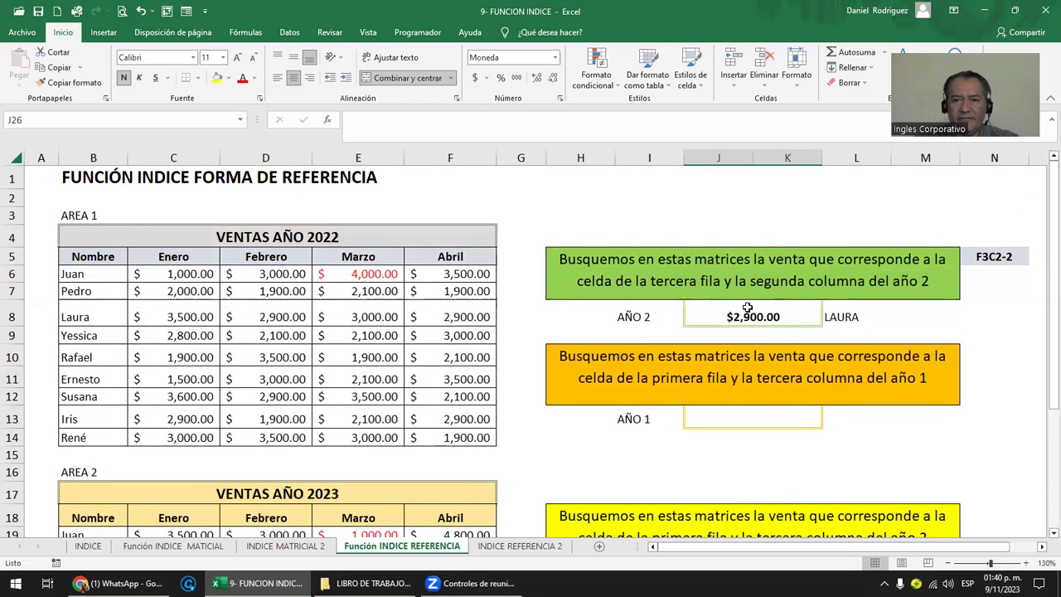
Step: Make J8's ranges absolute: =INDICE(($C$6:$F$14;$C$19:$F$27);3;2;2)
click(751, 310)
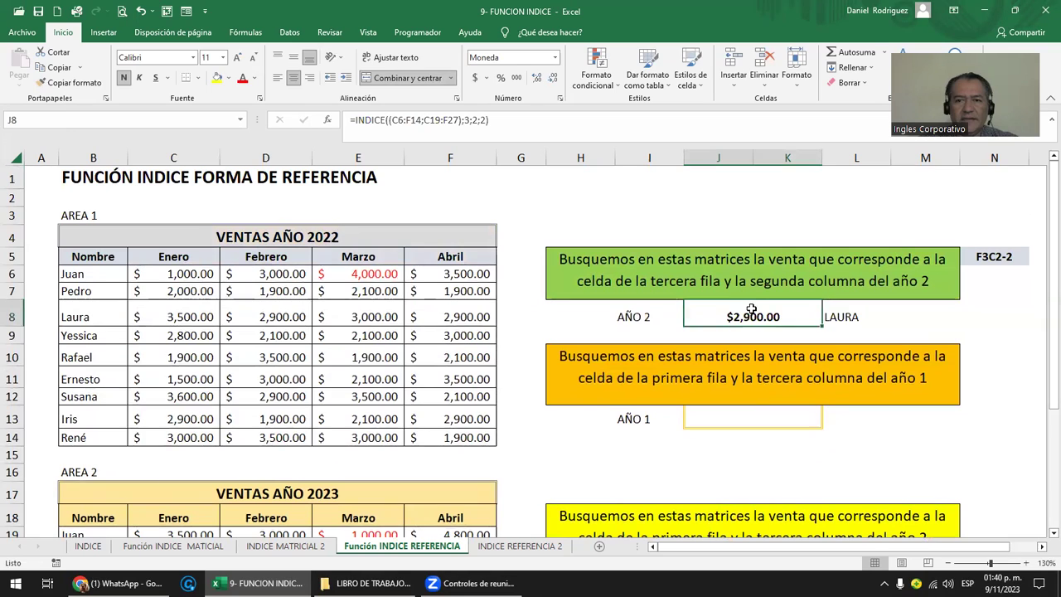
double_click(752, 309)
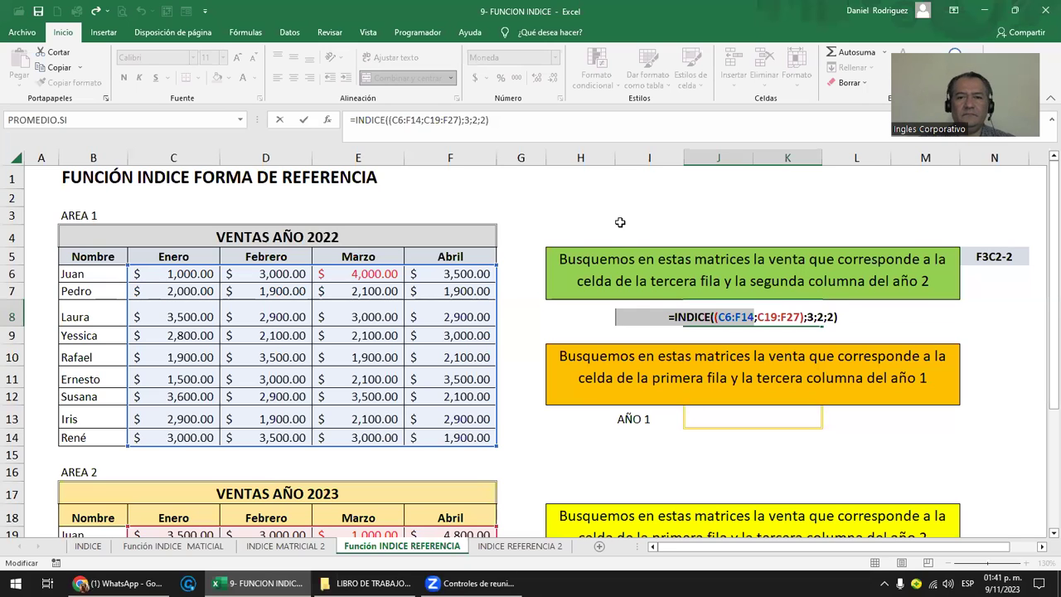
key(ctrl+Return)
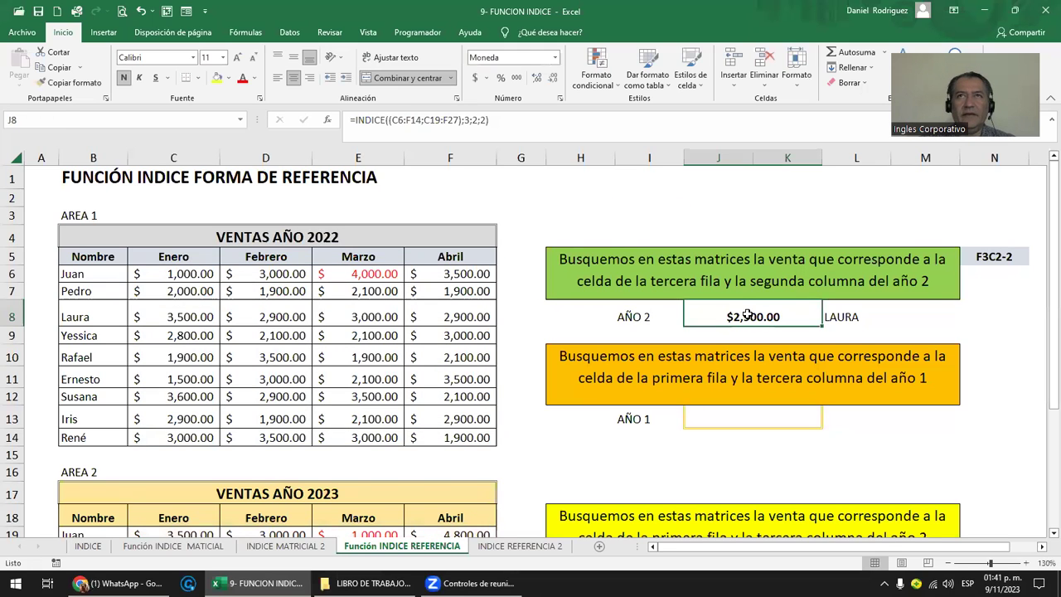
double_click(748, 315)
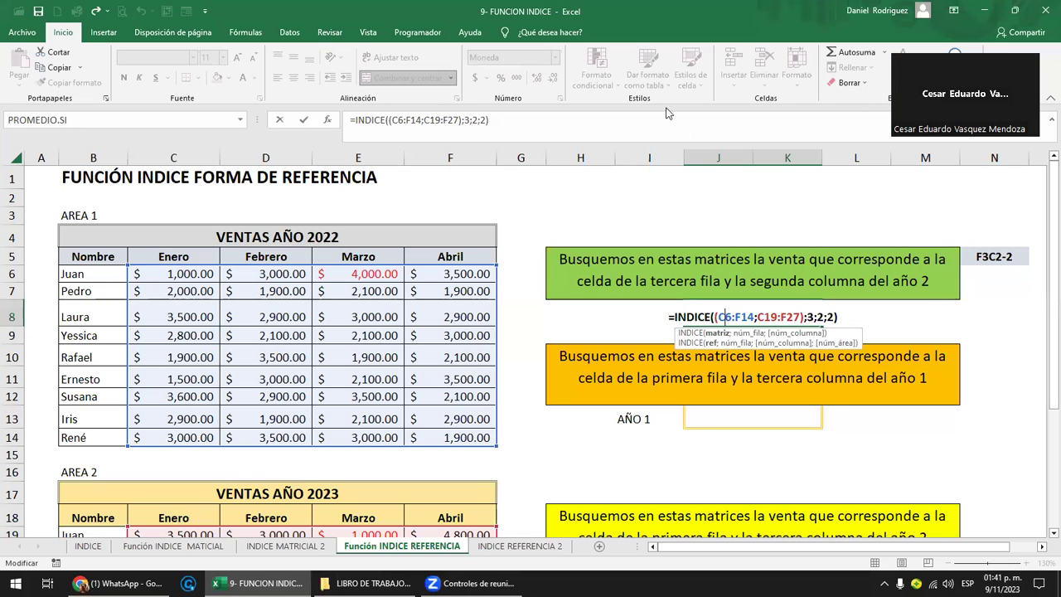
key(F4)
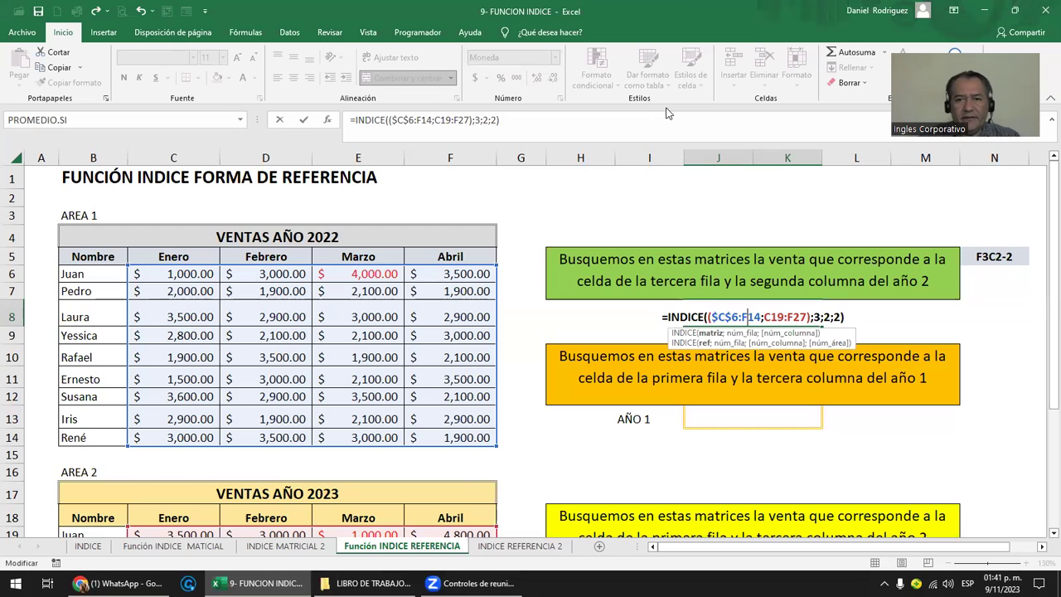
key(Right)
key(F4)
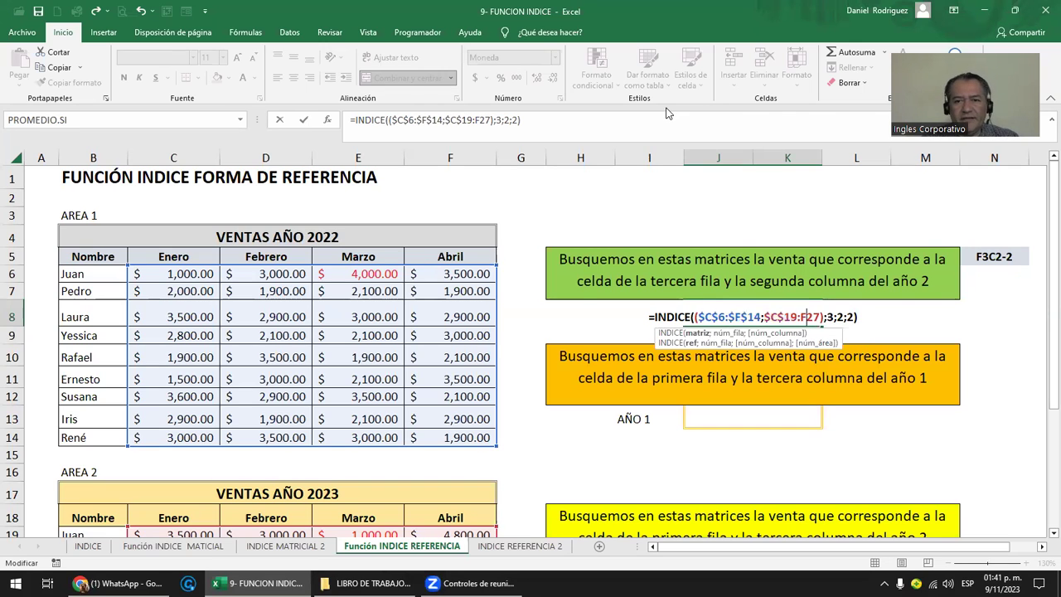
key(F4)
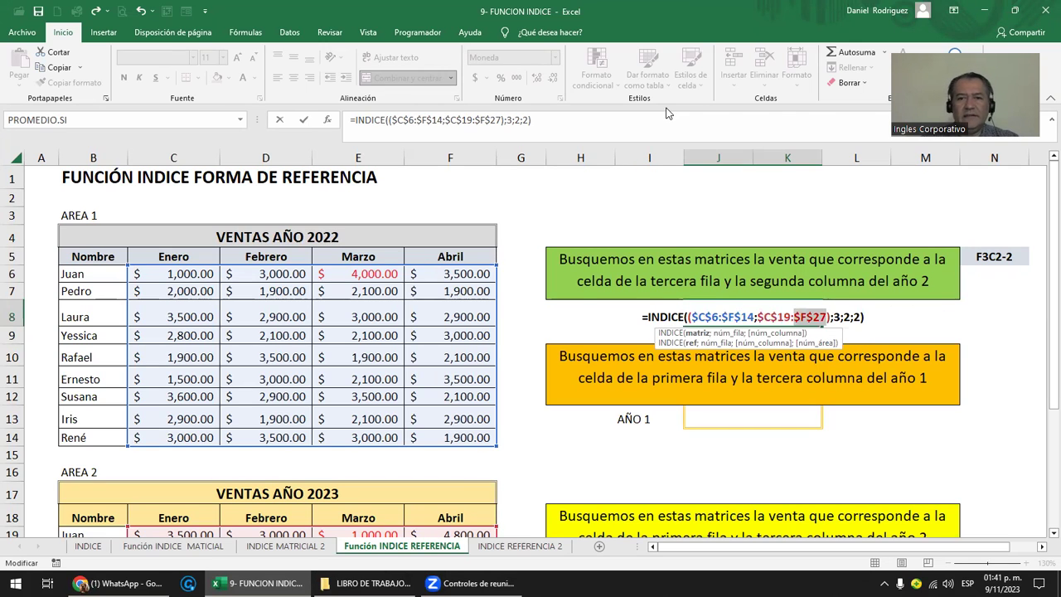
key(Return)
key(Return)
key(Return)
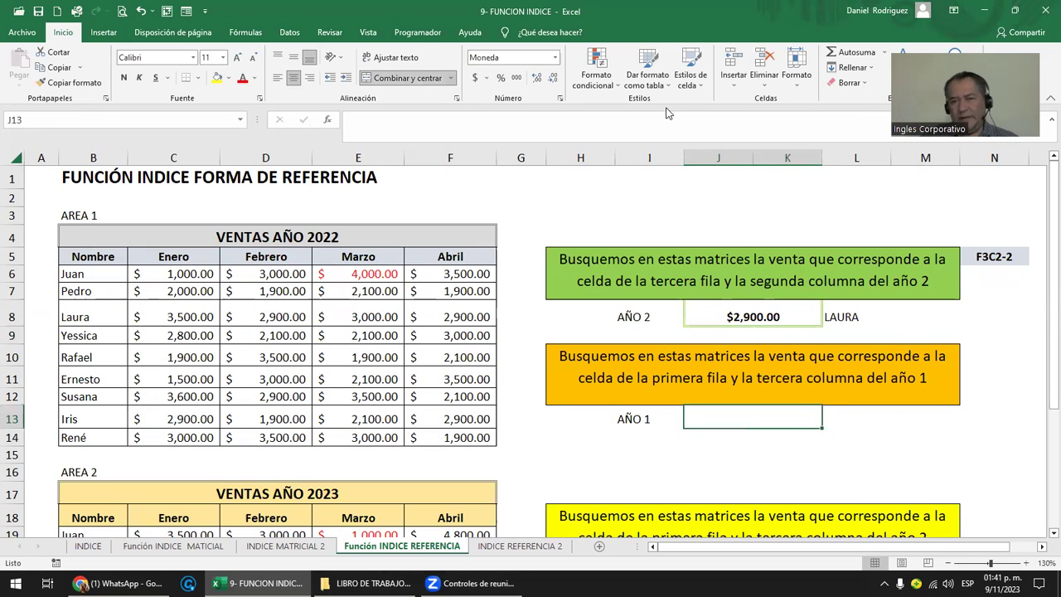
key(Up)
key(Up)
key(Up)
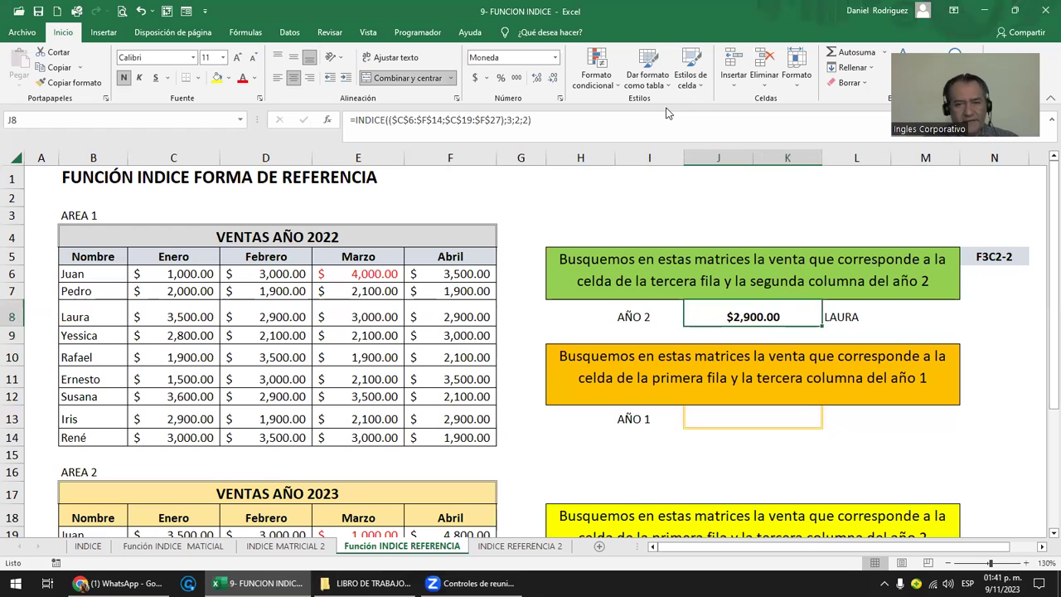
Step: Copy J8's INDICE formula into J13
key(ctrl+c)
key(Down)
key(Down)
key(ctrl+v)
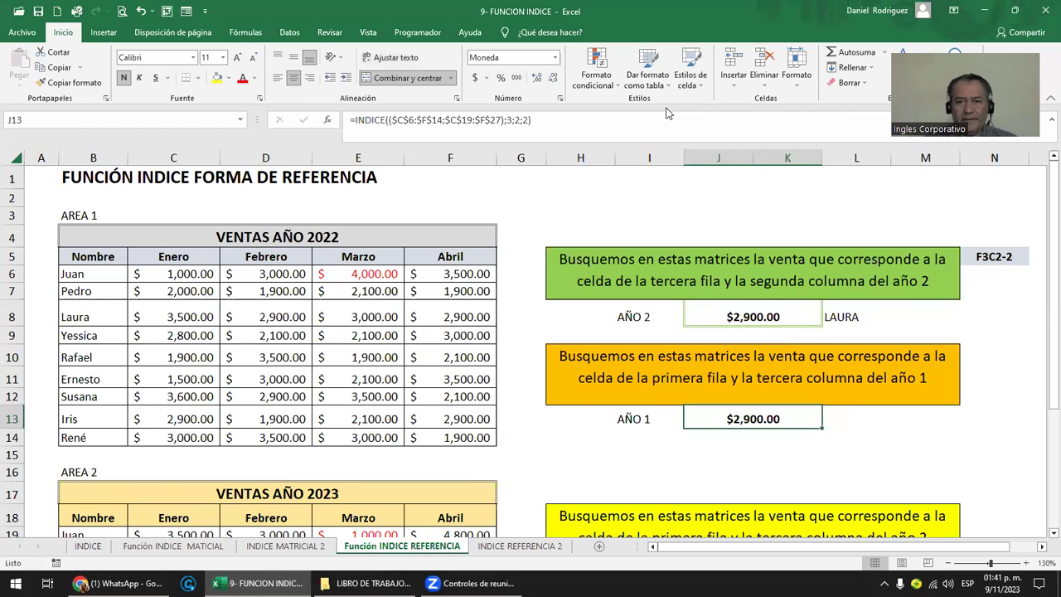
key(F2)
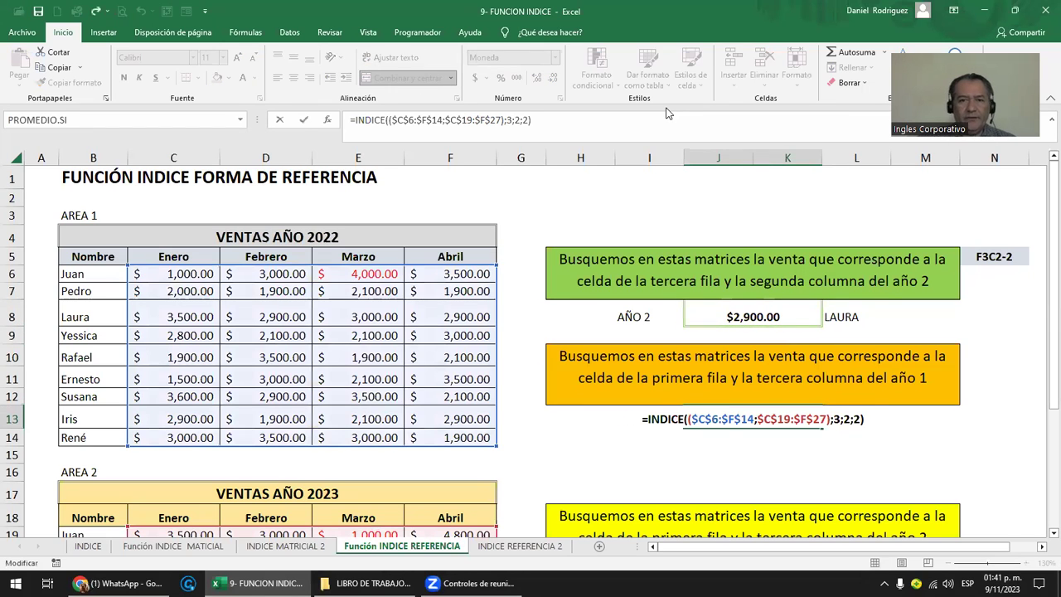
key(Return)
Step: Review J13's pasted formula and its absolute ranges, returning $2,900.00
scroll(769, 302, down, 2)
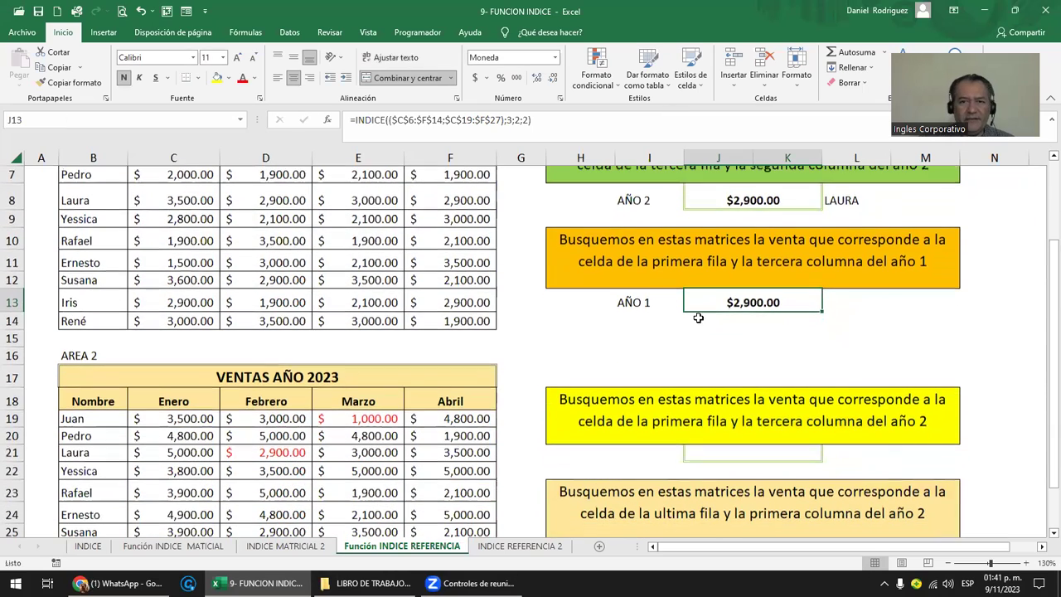
scroll(678, 357, down, 2)
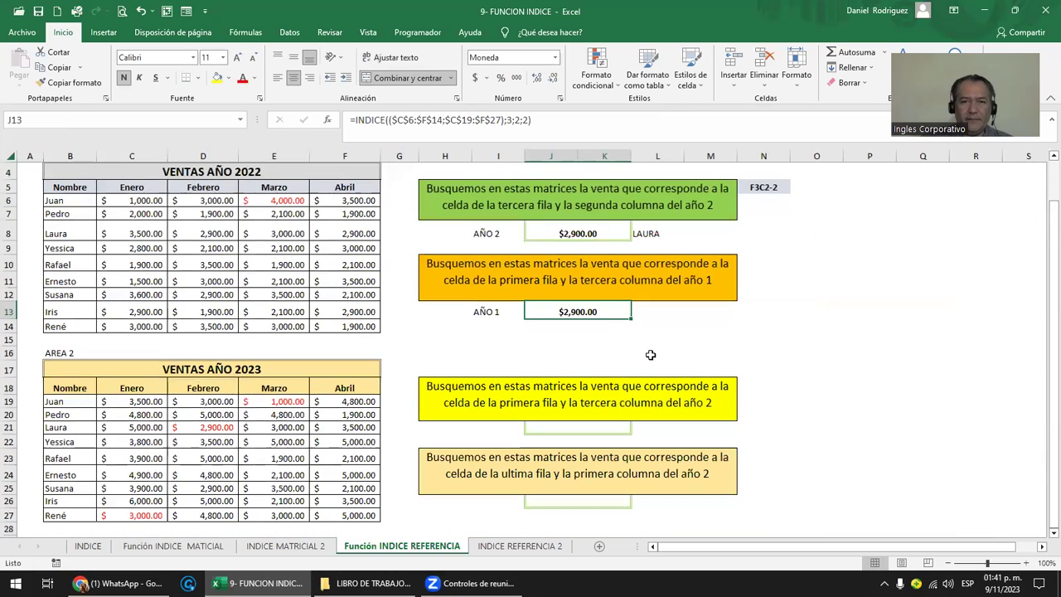
double_click(595, 312)
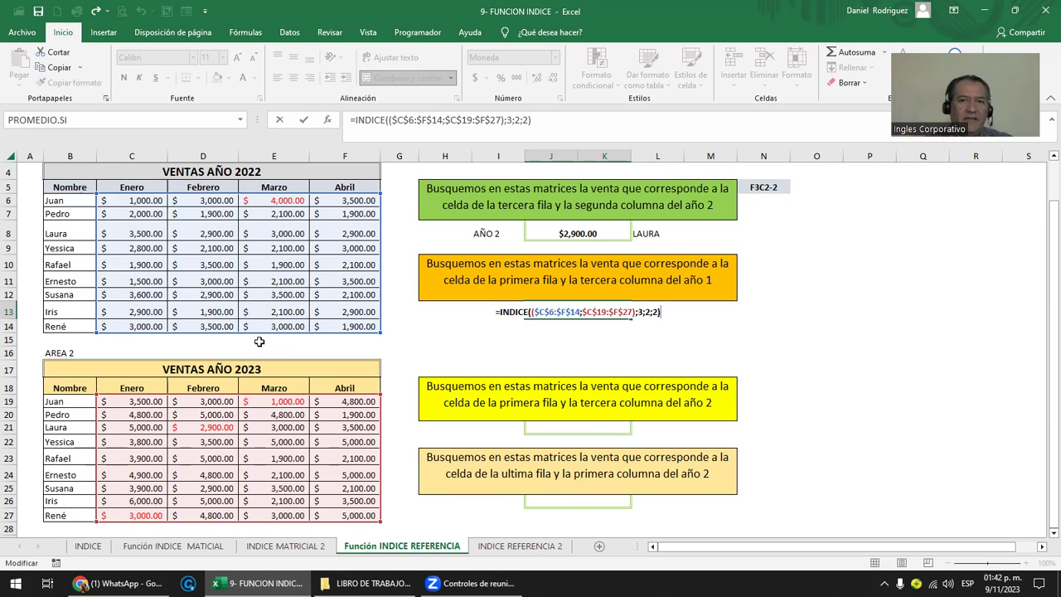
key(ctrl+Return)
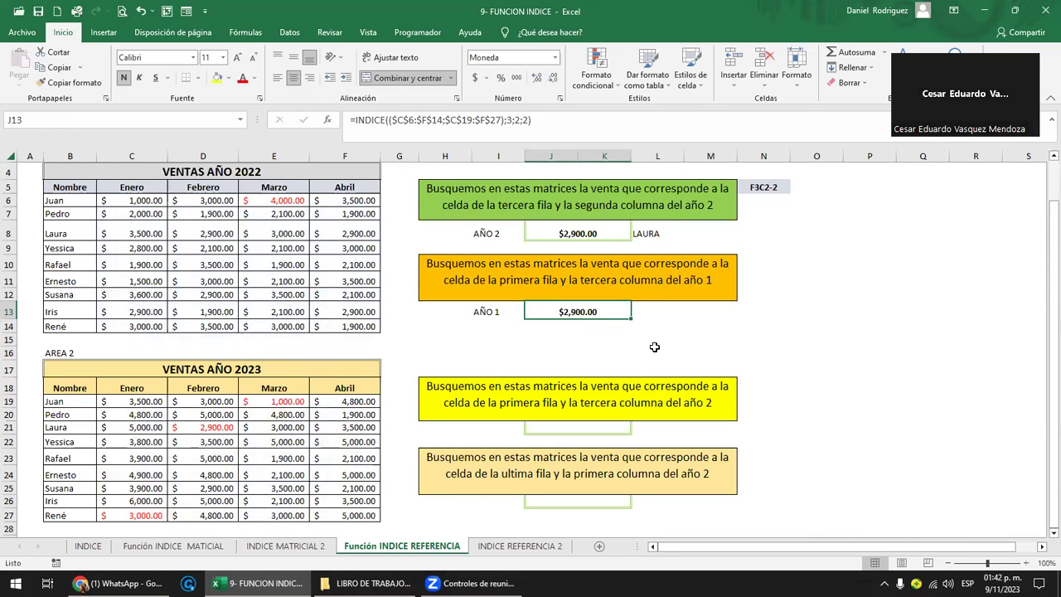
click(561, 343)
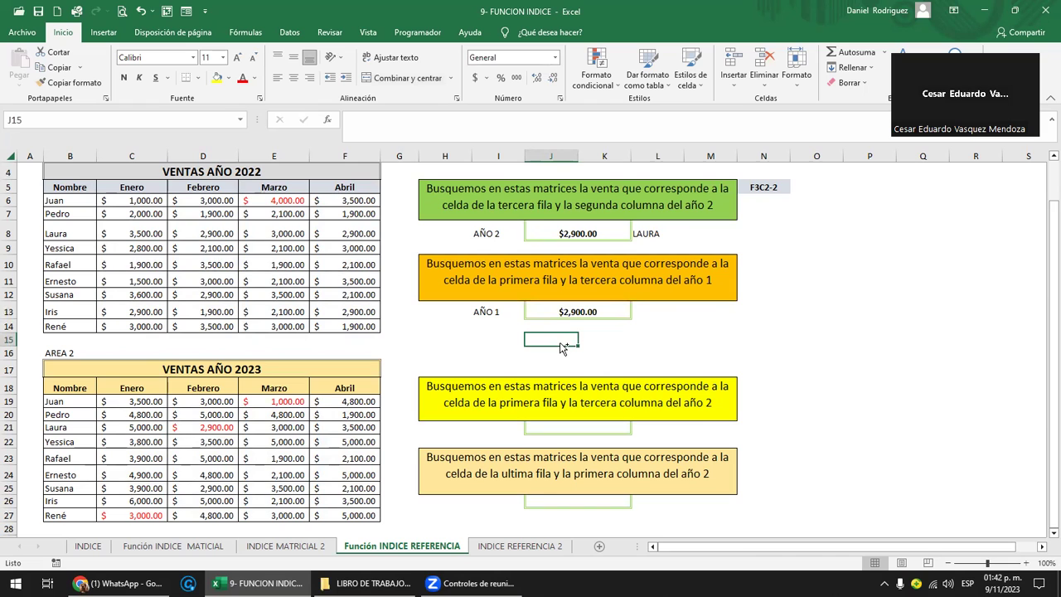
double_click(578, 308)
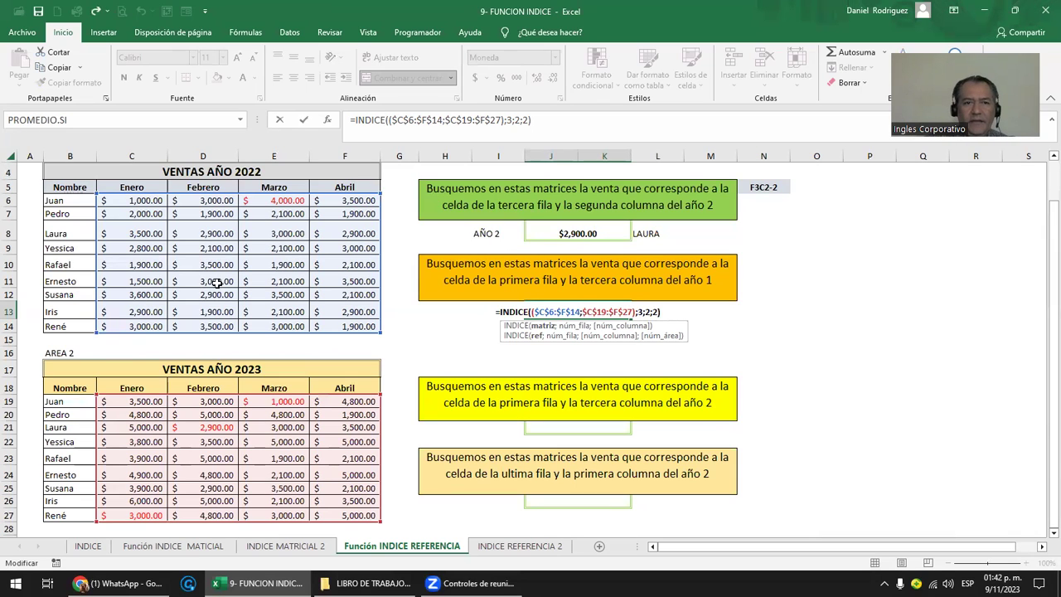
key(ctrl+Return)
click(508, 547)
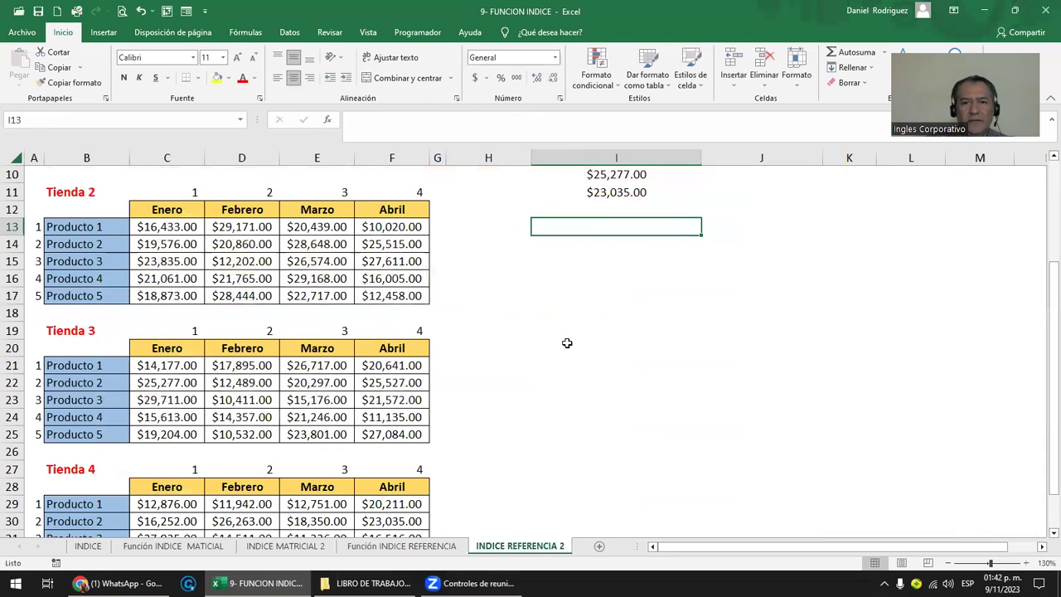
click(432, 547)
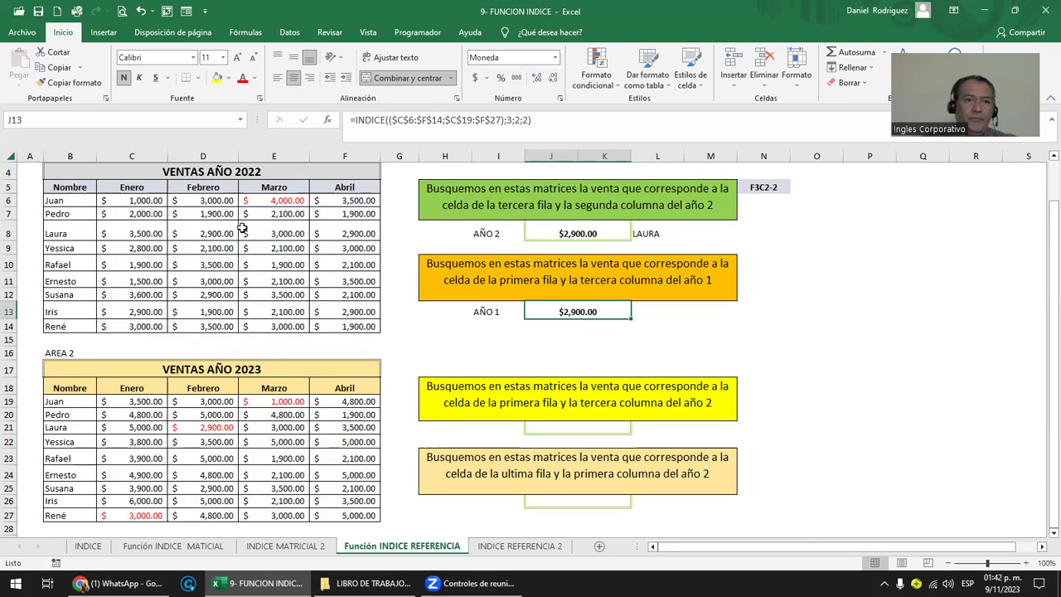
Step: Name the 2022 sales range C6:F14 AREA_1 via the Name Box
mouse_move(130, 200)
mouse_down()
mouse_move(342, 304)
mouse_move(344, 326)
mouse_up()
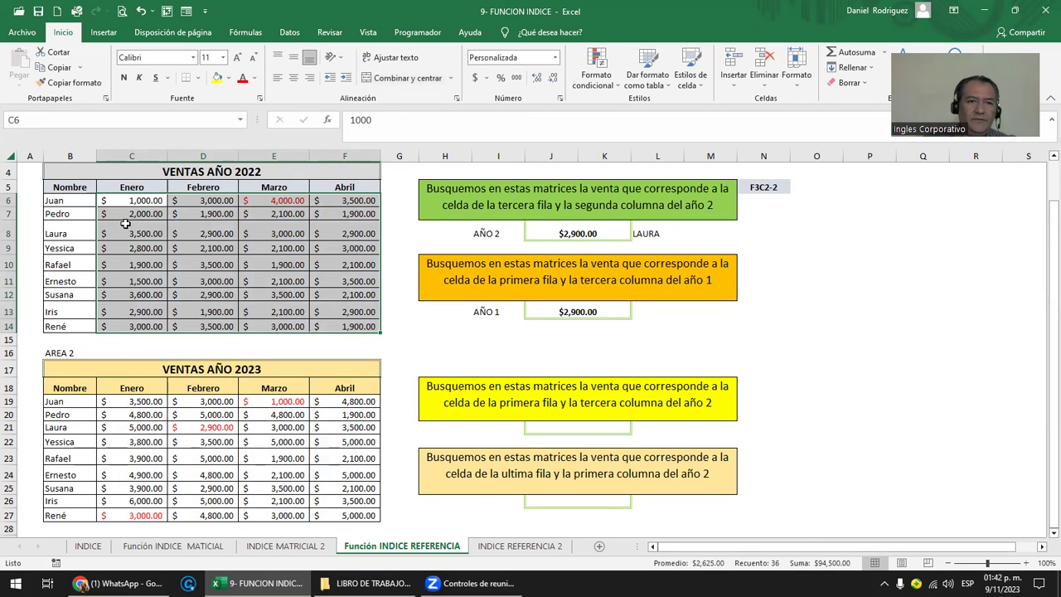
click(36, 119)
text(AREA)
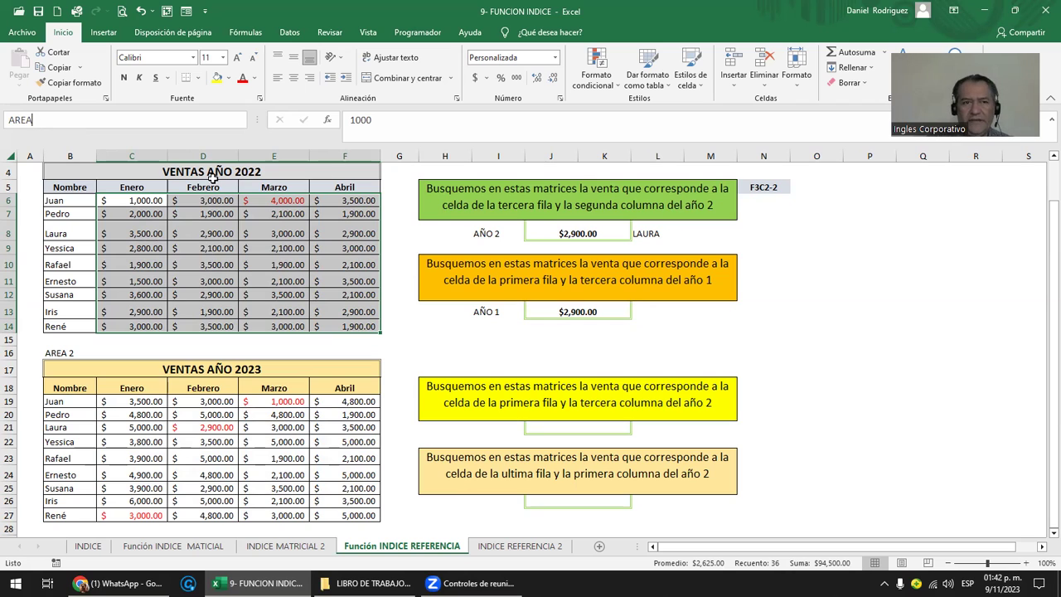
text(_1)
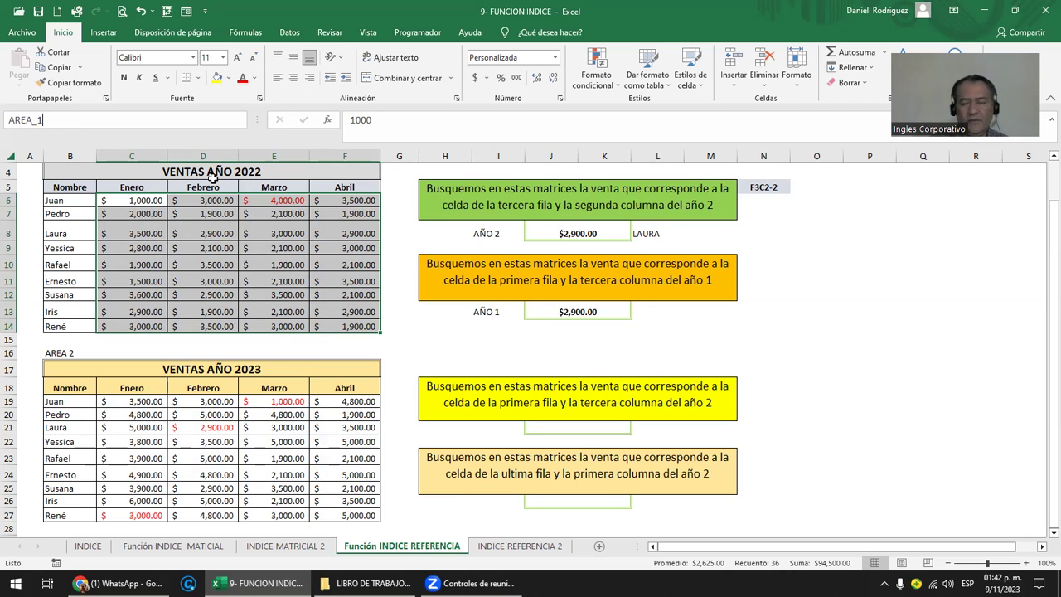
key(Return)
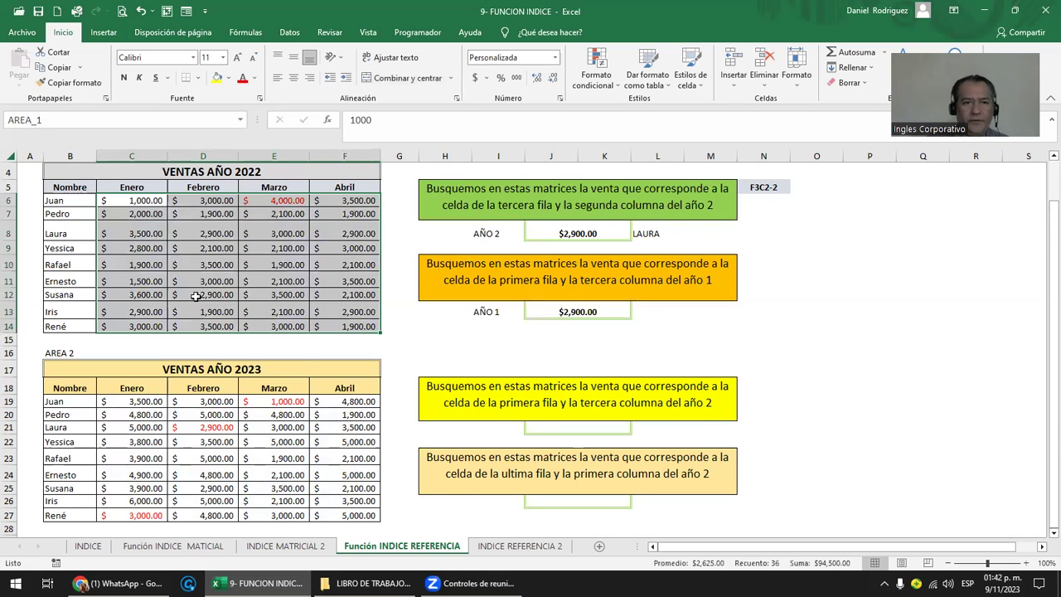
Step: Name the 2023 sales range C19:F27 AREA_2
drag(132, 401, 362, 512)
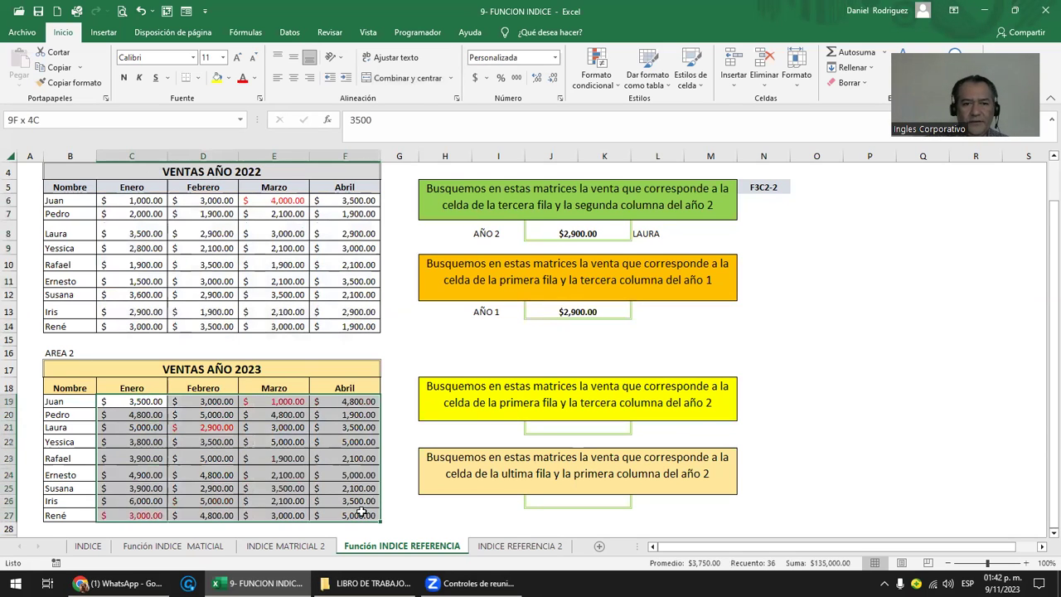
click(33, 120)
text(AREA2)
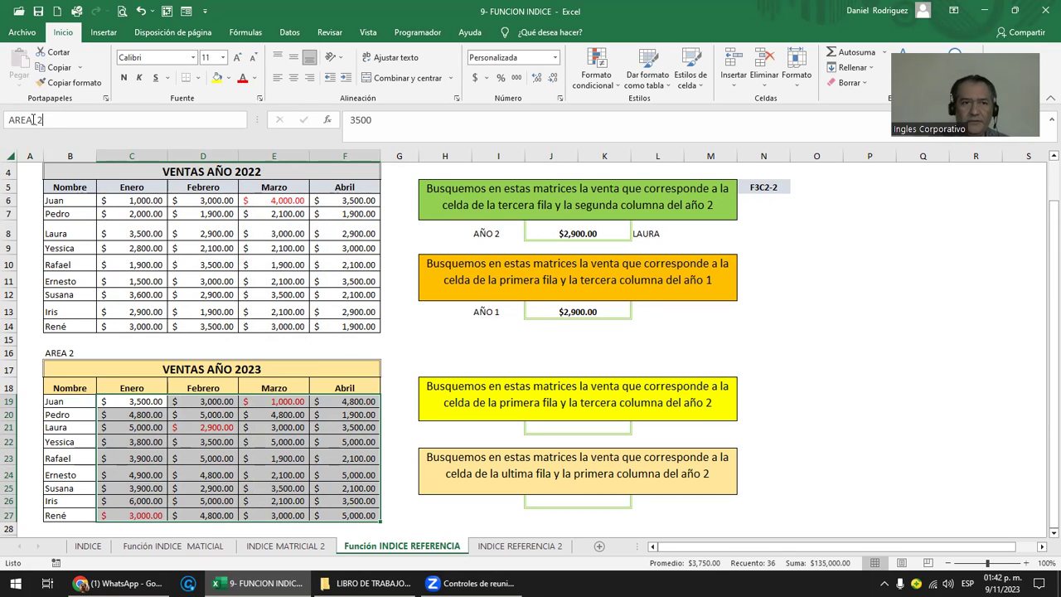
key(Return)
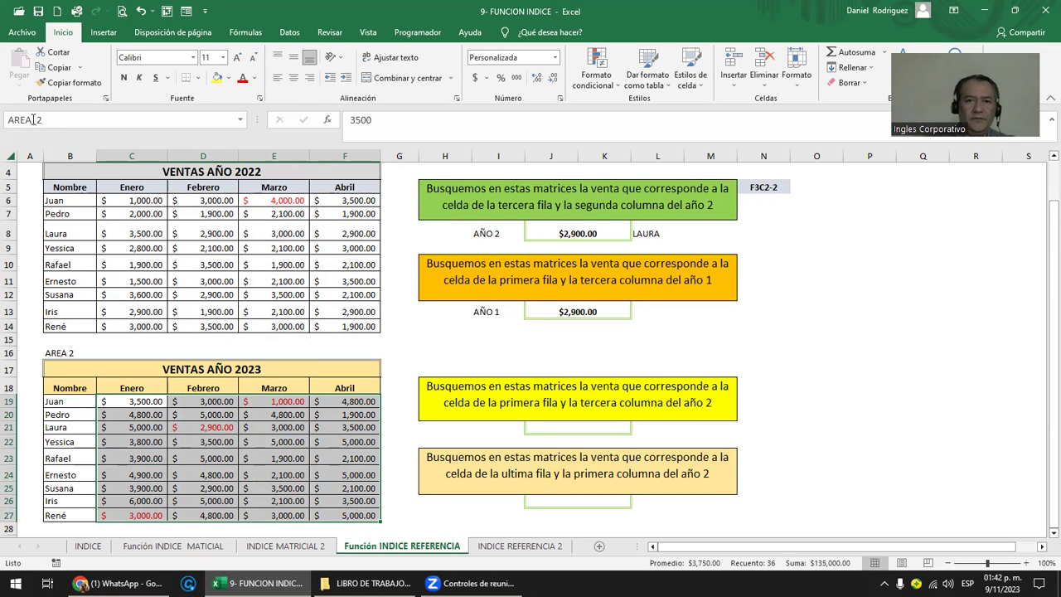
Step: Replace the C6:F14 reference in J13's formula with the name AREA_1
double_click(577, 313)
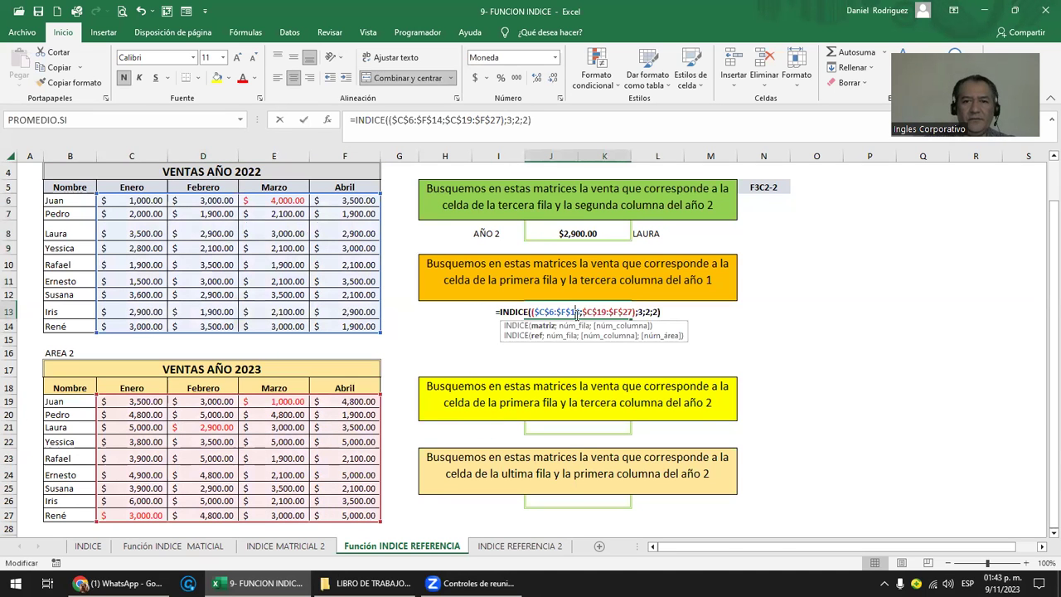
key(Left)
key(Left)
key(Left)
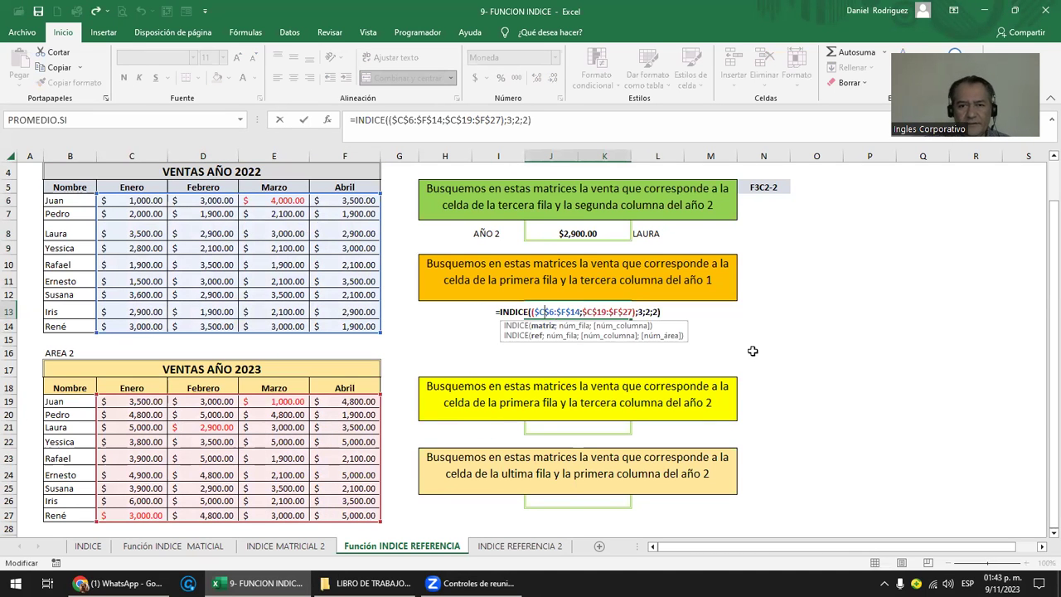
click(752, 349)
scroll(736, 354, up, 1)
scroll(736, 354, up, 3)
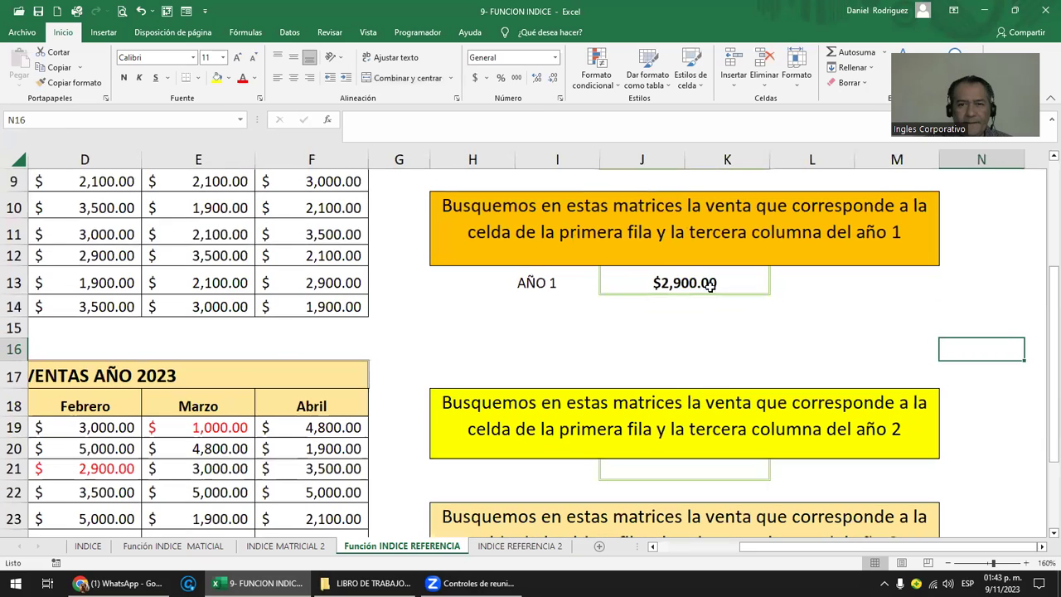
click(708, 282)
double_click(709, 282)
key(Left)
key(Left)
key(Left)
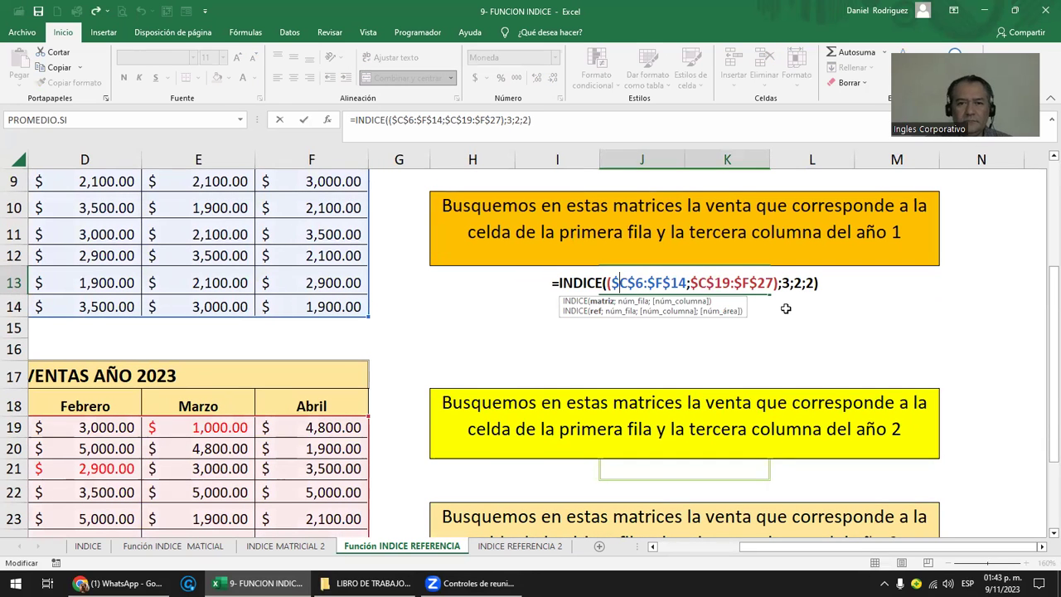
key(Delete)
key(Delete)
key(Delete)
key(Delete)
key(Delete)
key(Delete)
key(Delete)
key(Delete)
key(Delete)
key(Delete)
text(A)
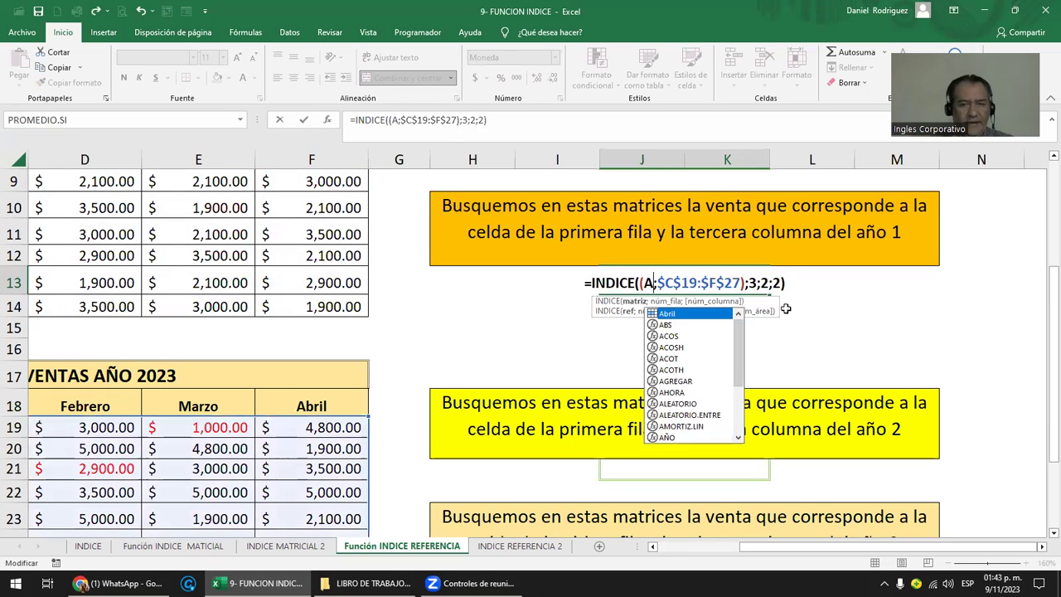
text(RA)
key(BackSpace)
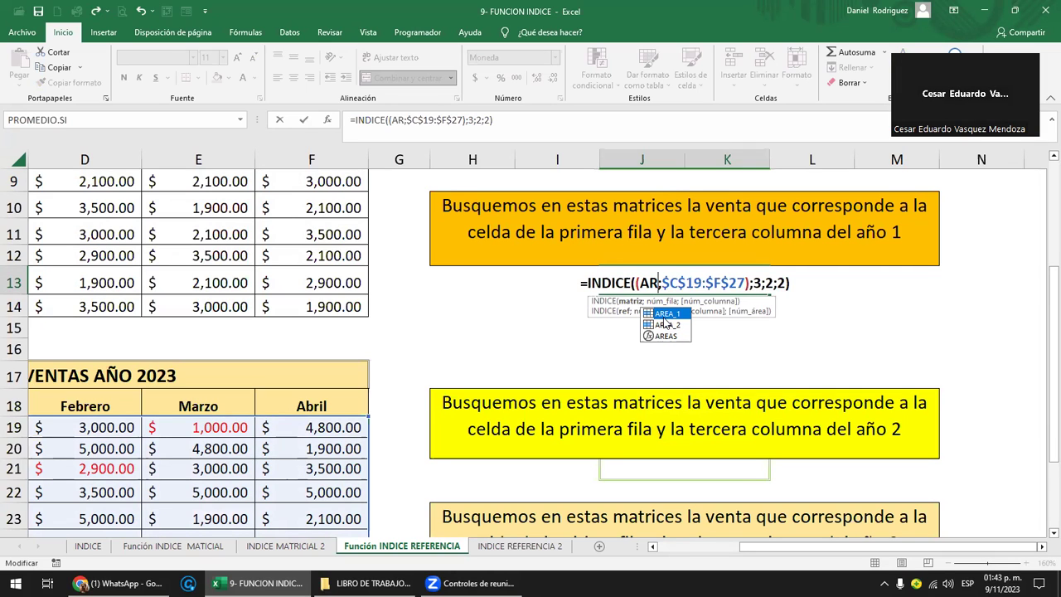
double_click(664, 315)
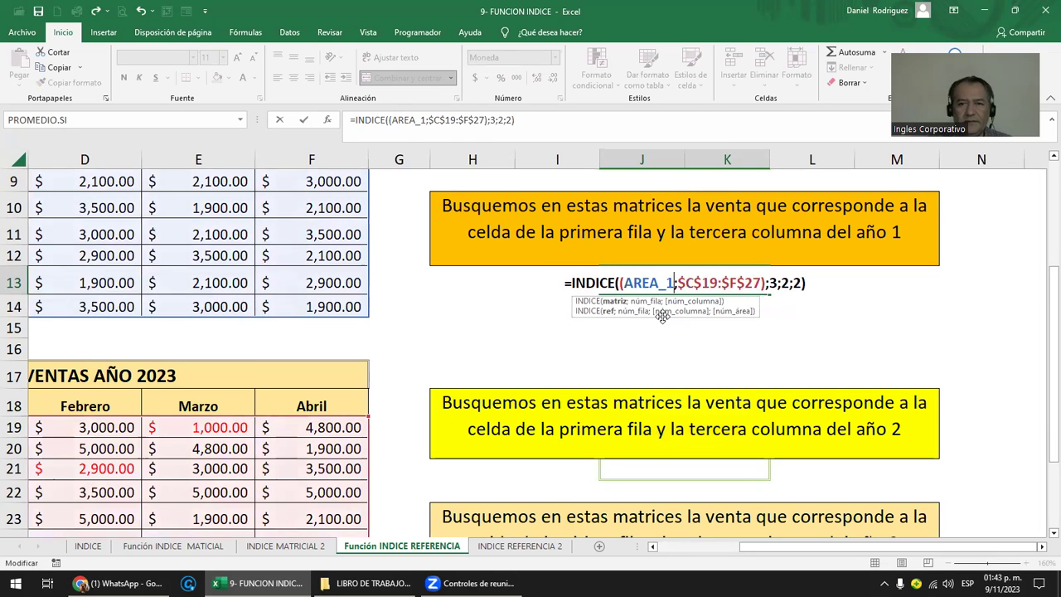
Step: Replace C19:F27 with AREA_2, committing =INDICE((AREA_1;AREA_2);3;2;2)
key(Delete)
key(Delete)
key(Delete)
key(Delete)
key(Delete)
key(Delete)
key(Delete)
key(Delete)
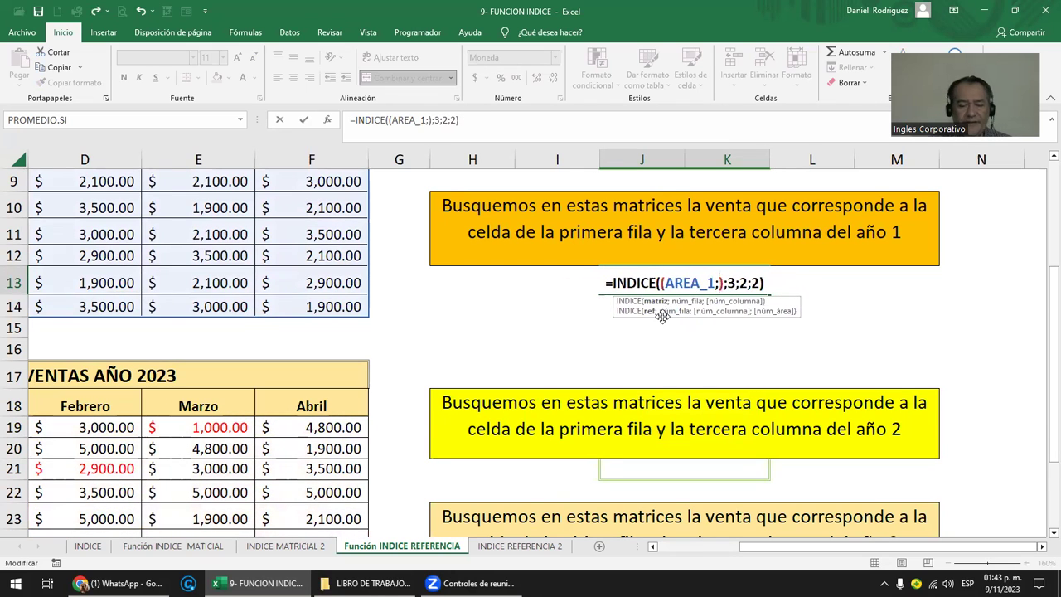
text(AR)
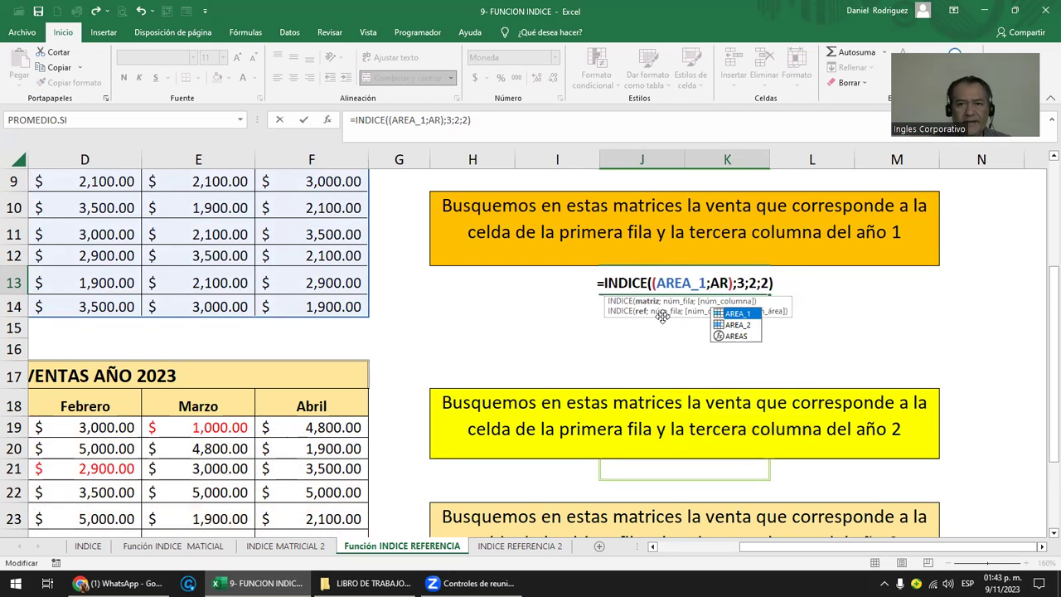
key(Down)
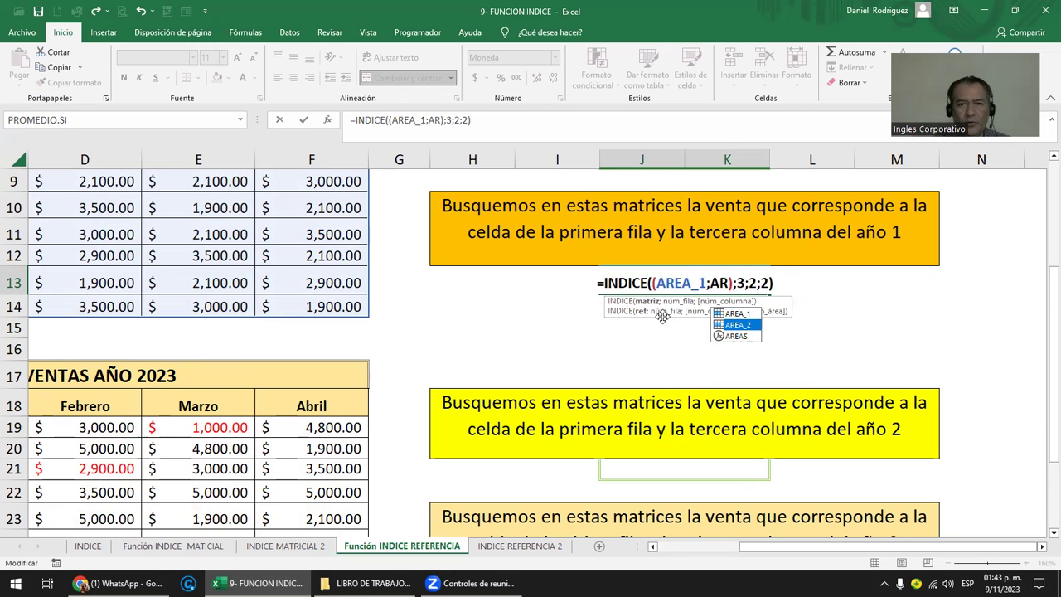
key(Tab)
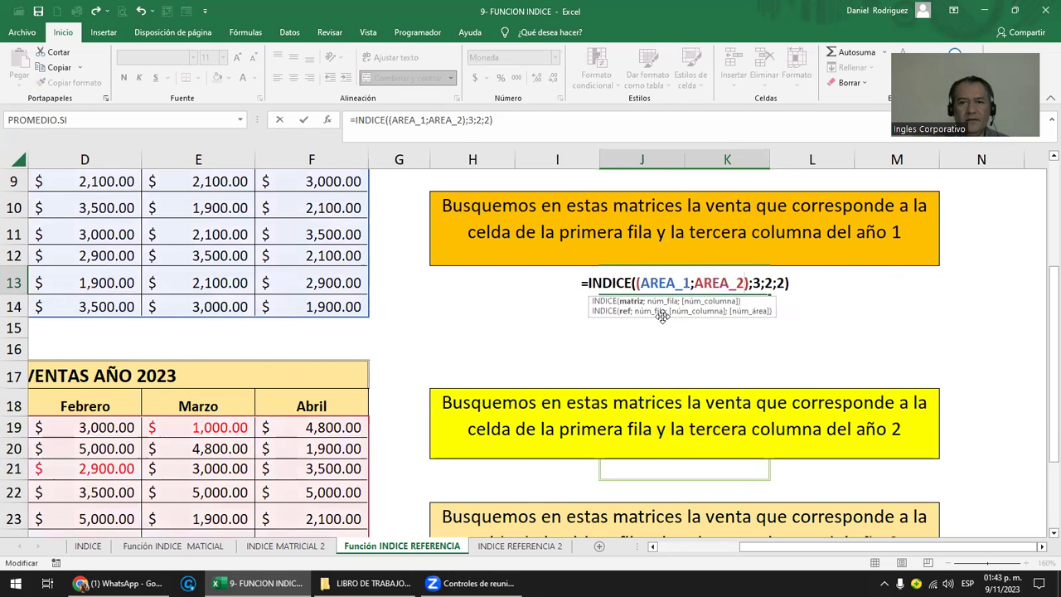
key(Return)
scroll(663, 313, up, 3)
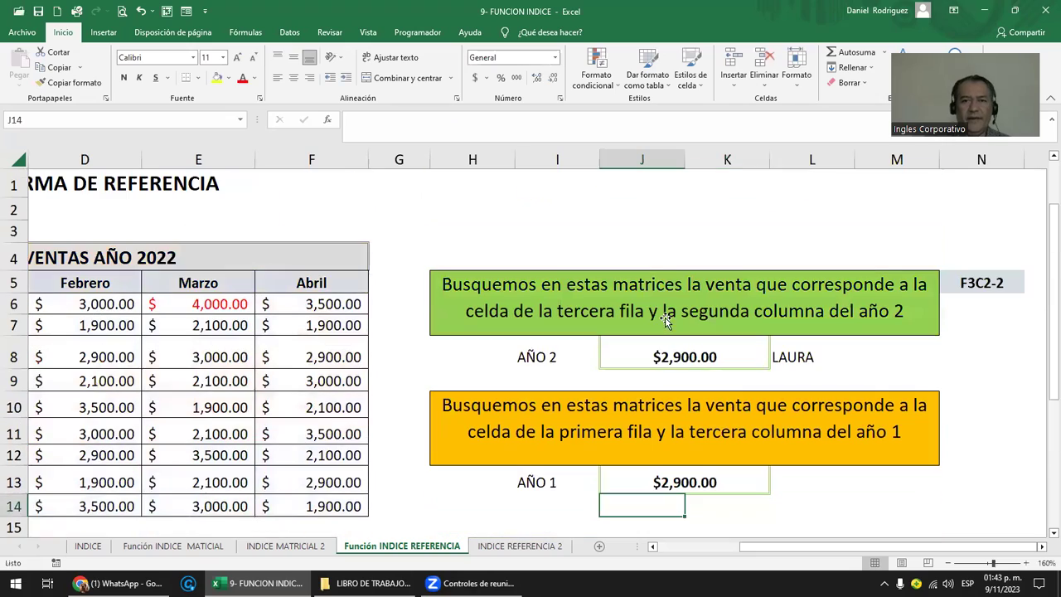
ctrl+scroll(700, 421, down, 6)
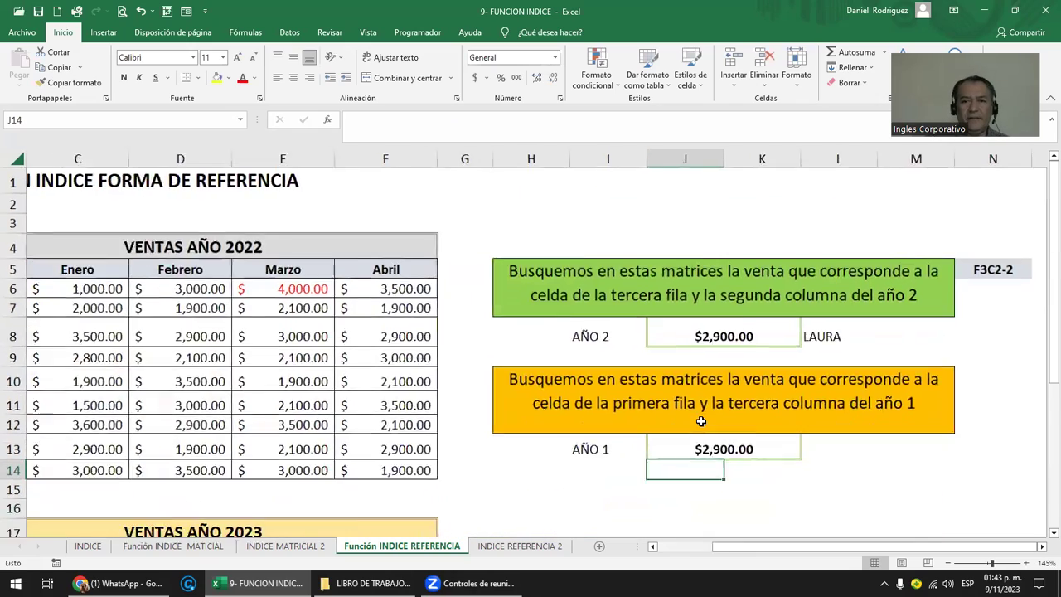
ctrl+scroll(701, 420, down, 1)
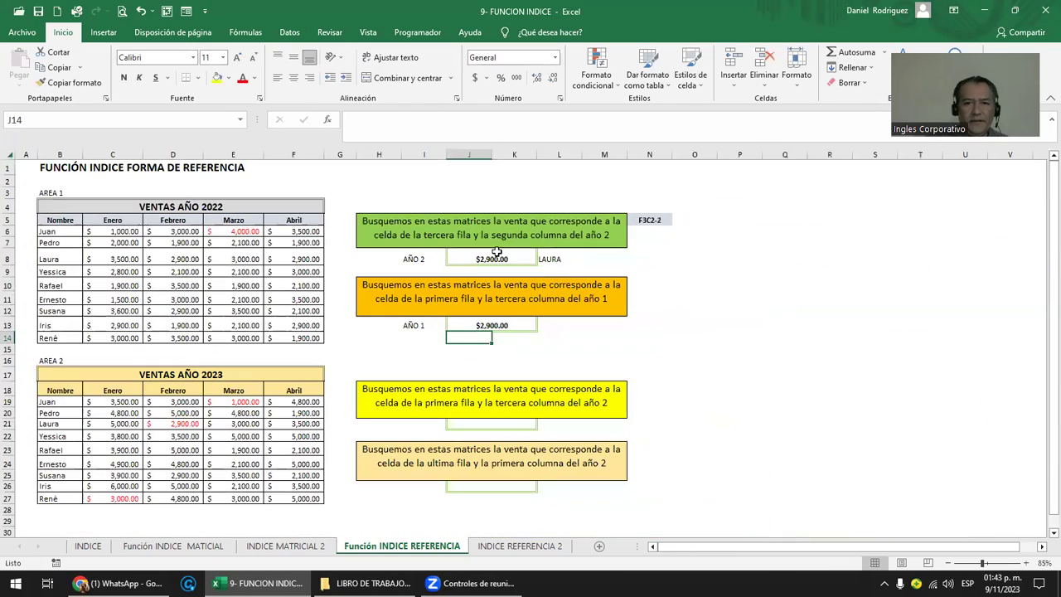
click(495, 255)
double_click(495, 255)
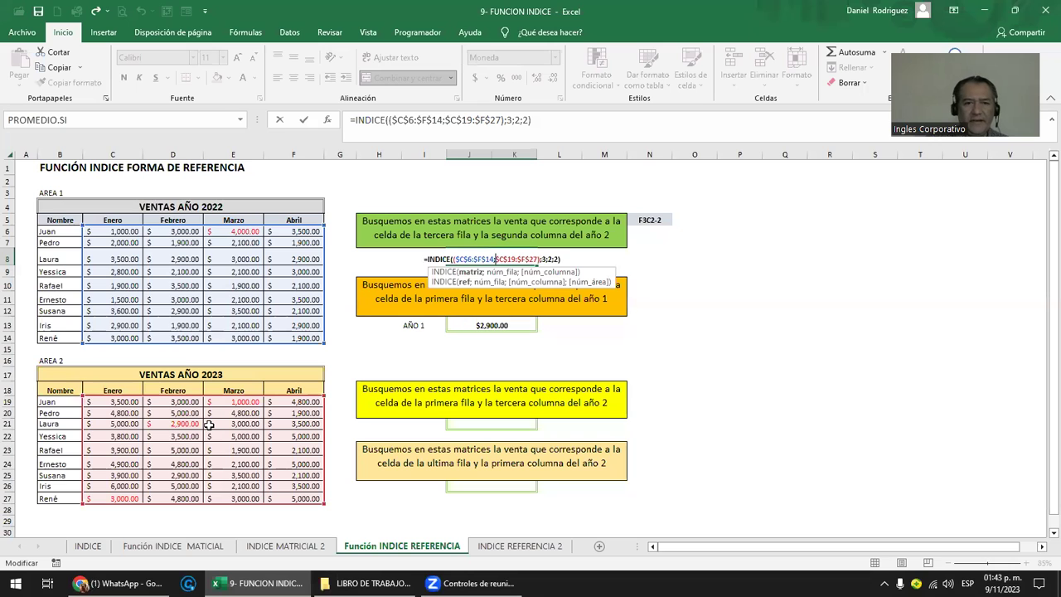
key(Escape)
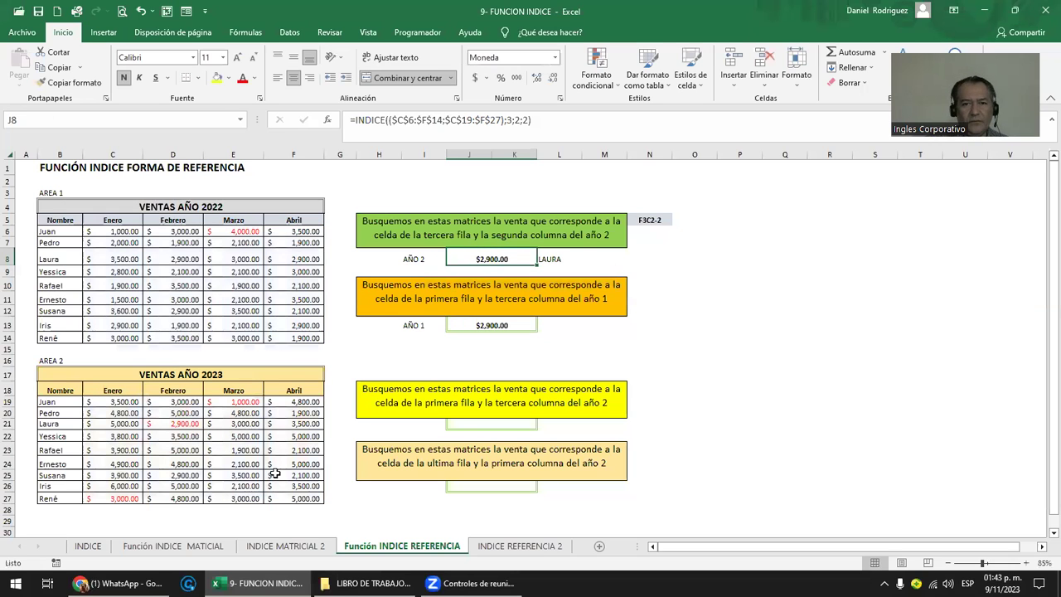
double_click(502, 325)
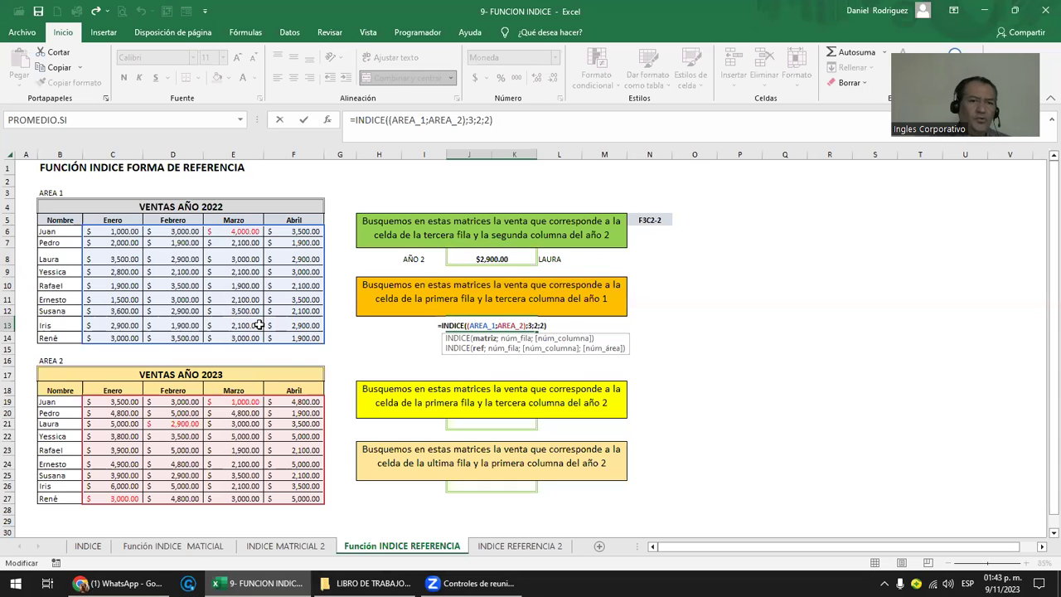
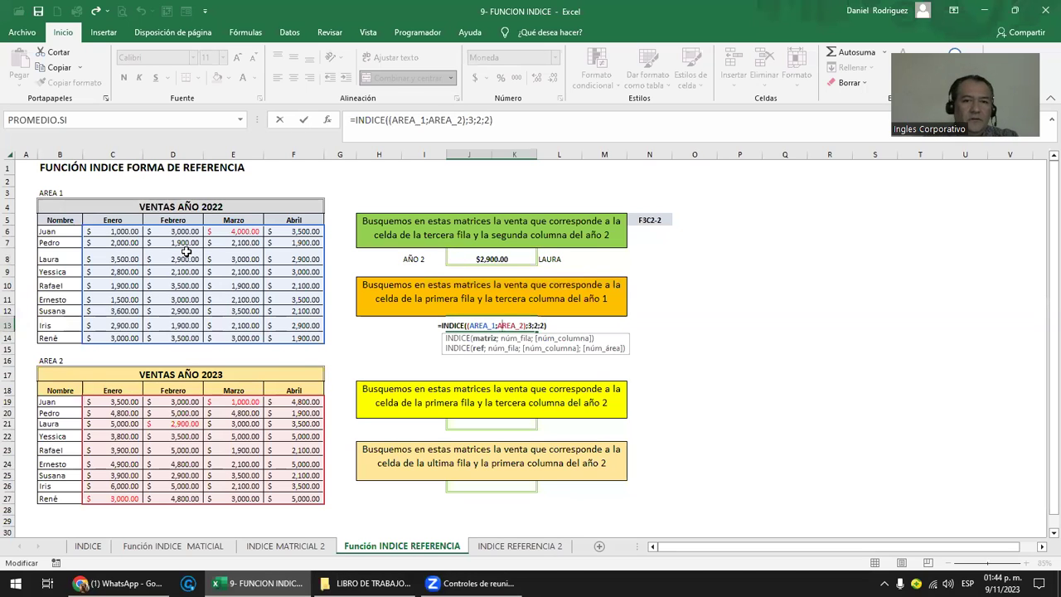
Step: Commit J13's INDICE formula returning $2,900.00 and select N10 beside the año 1 question
key(ctrl+Return)
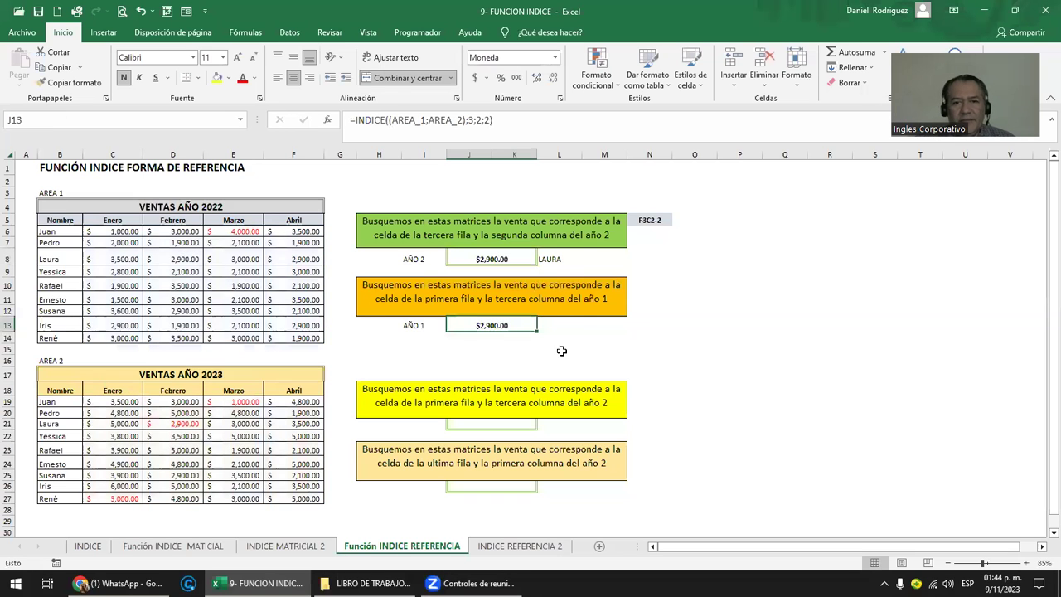
scroll(416, 423, up, 2)
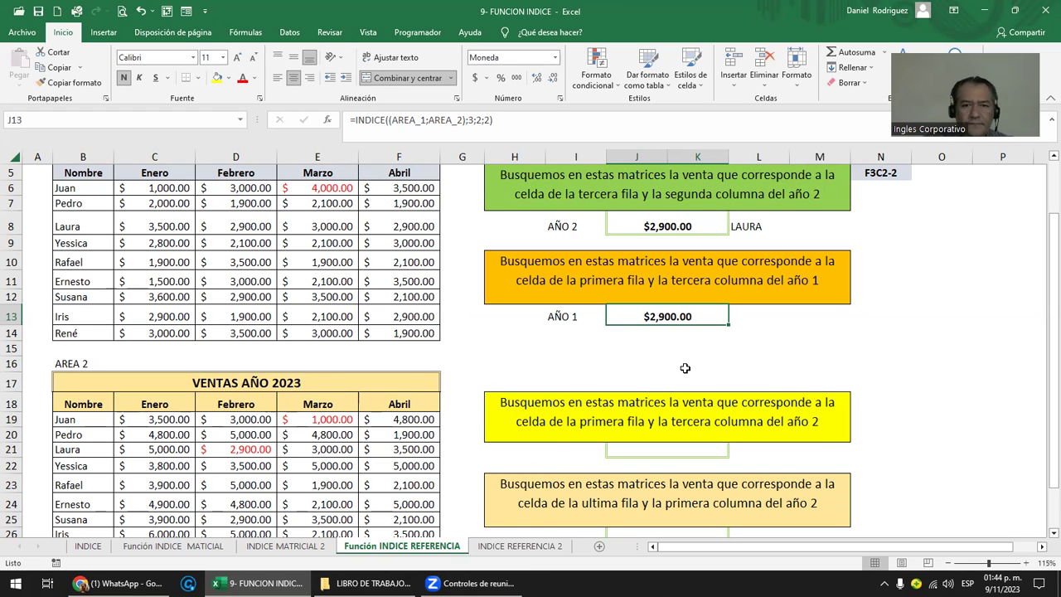
click(530, 261)
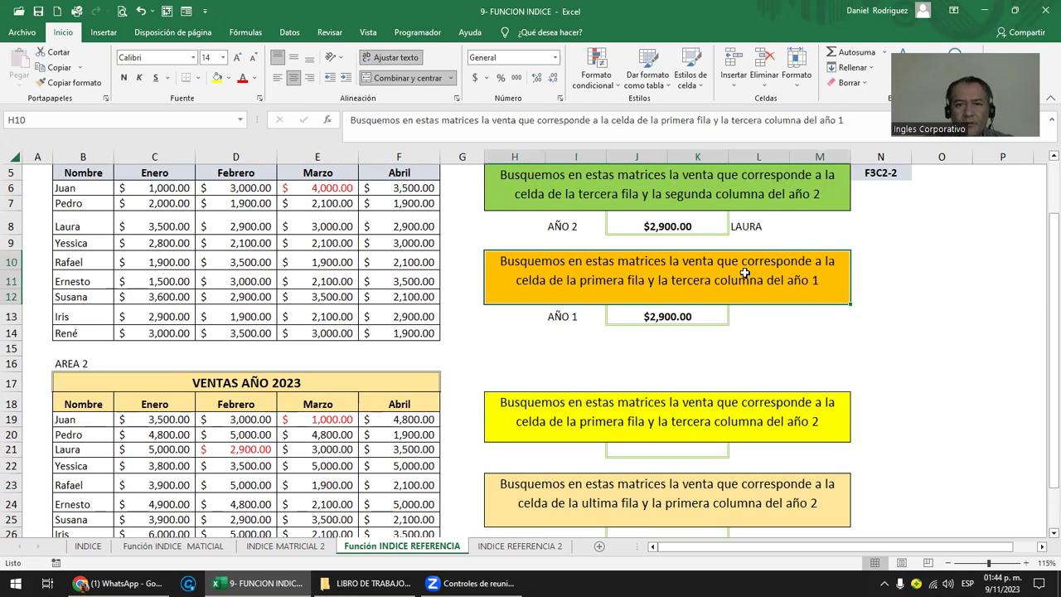
click(874, 263)
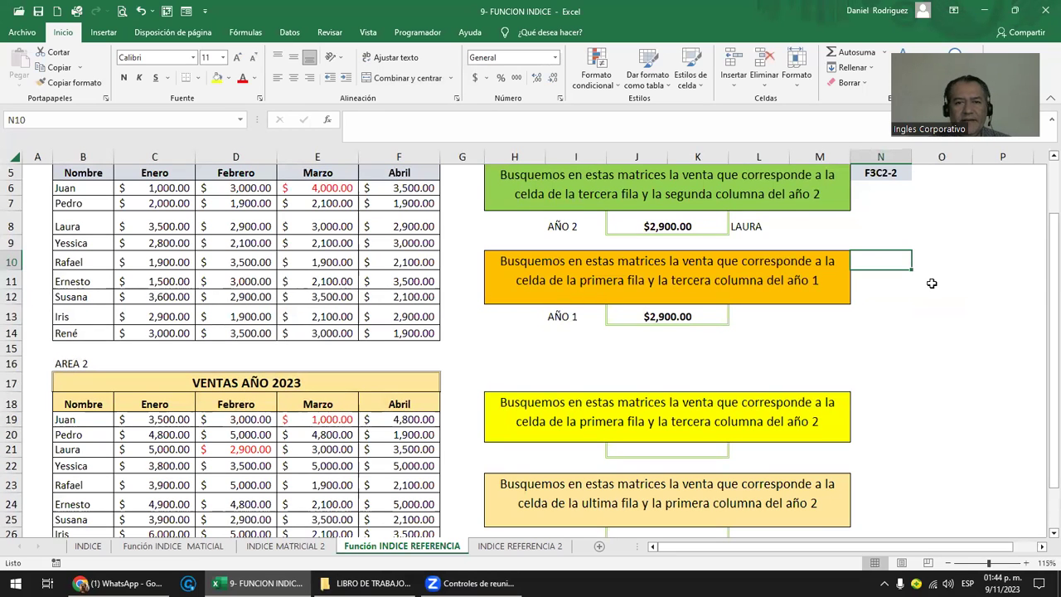
Step: Enter the label F1C3-1 in N10, under the F3C2-2 note in column N
text(F1)
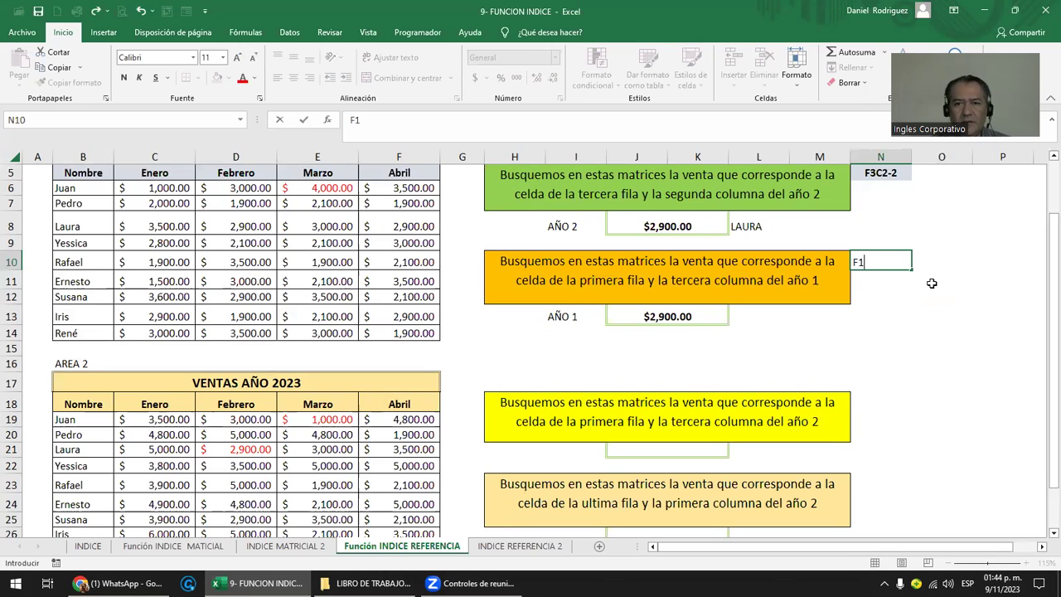
text(C)
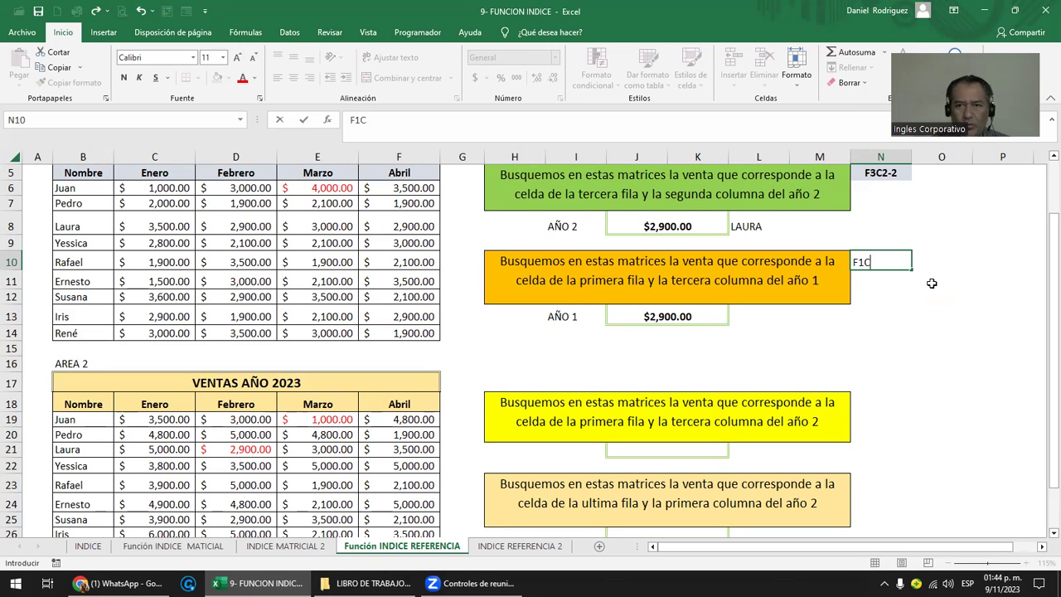
text(3-1)
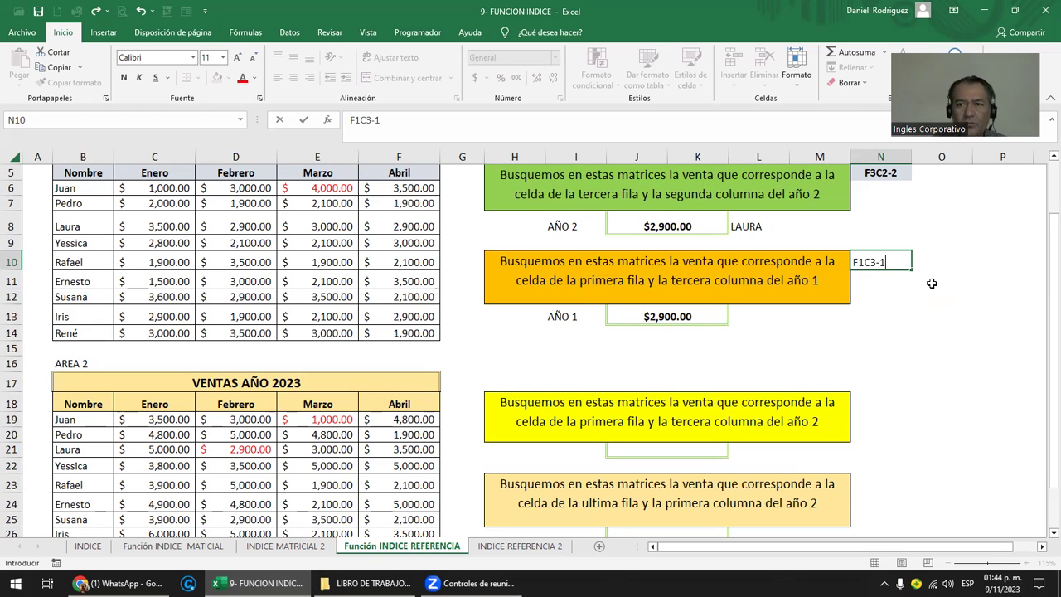
key(Return)
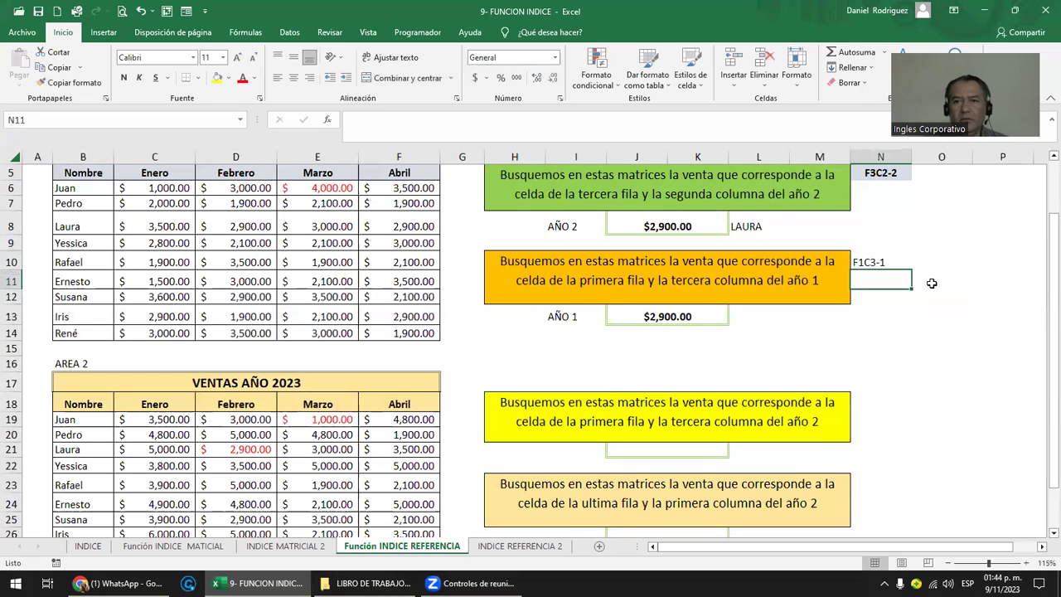
key(Up)
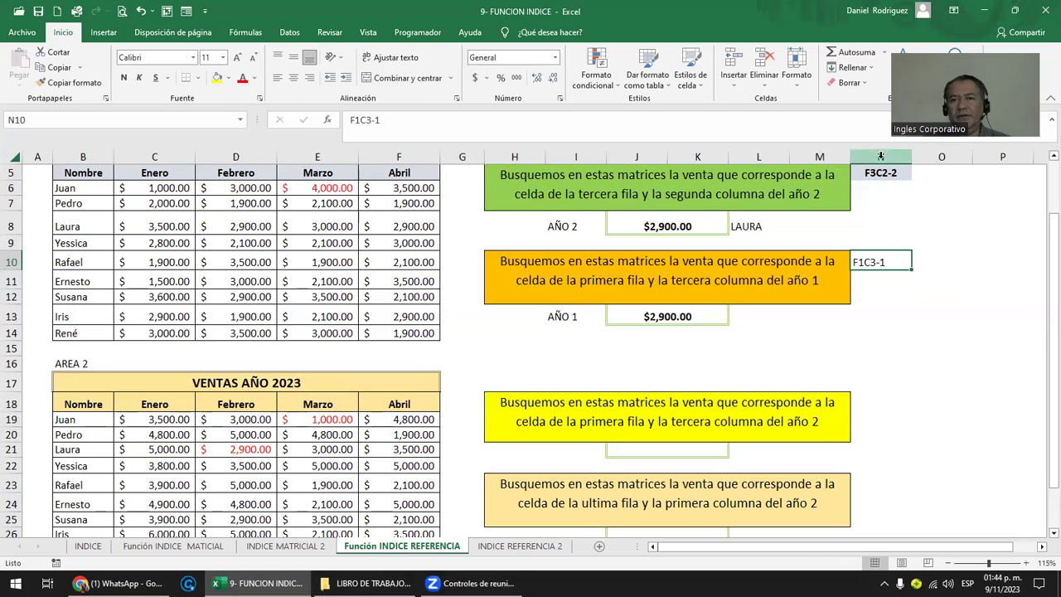
click(880, 157)
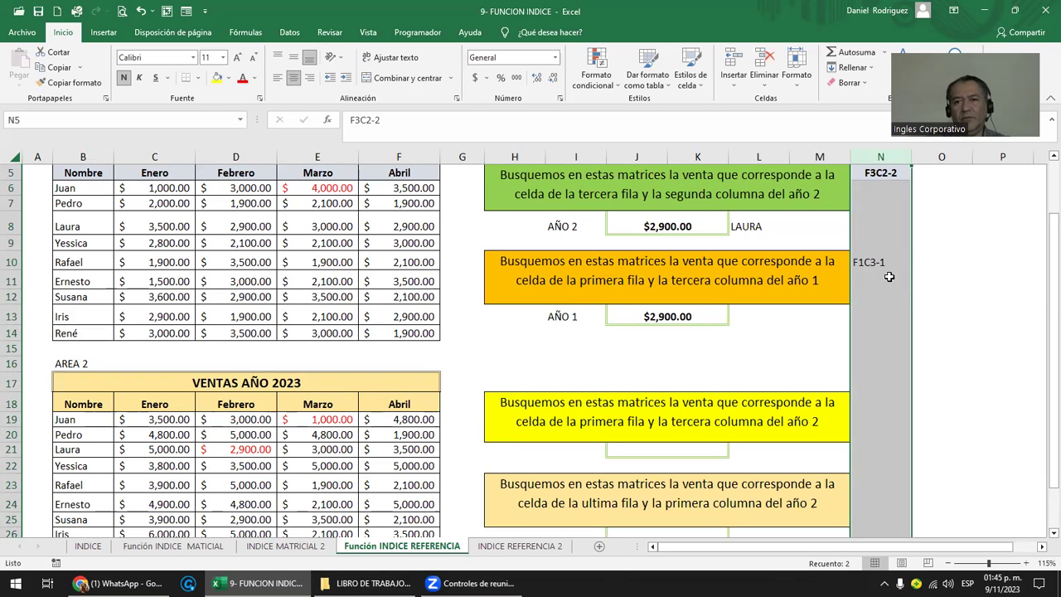
click(883, 260)
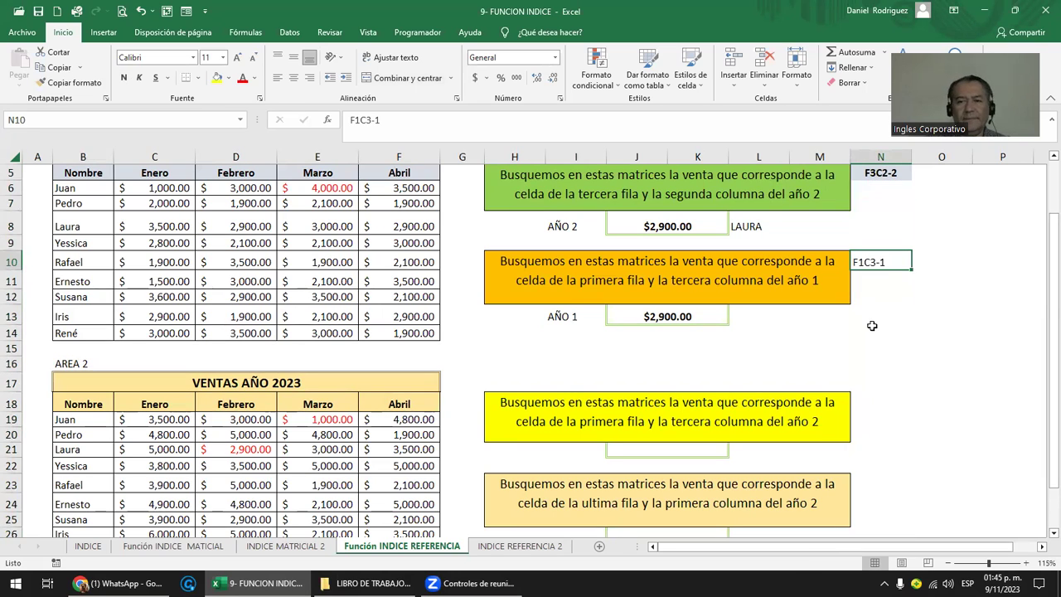
Step: Edit J13's formula to remove the extra space after the (AREA_1;AREA_2) list
double_click(665, 316)
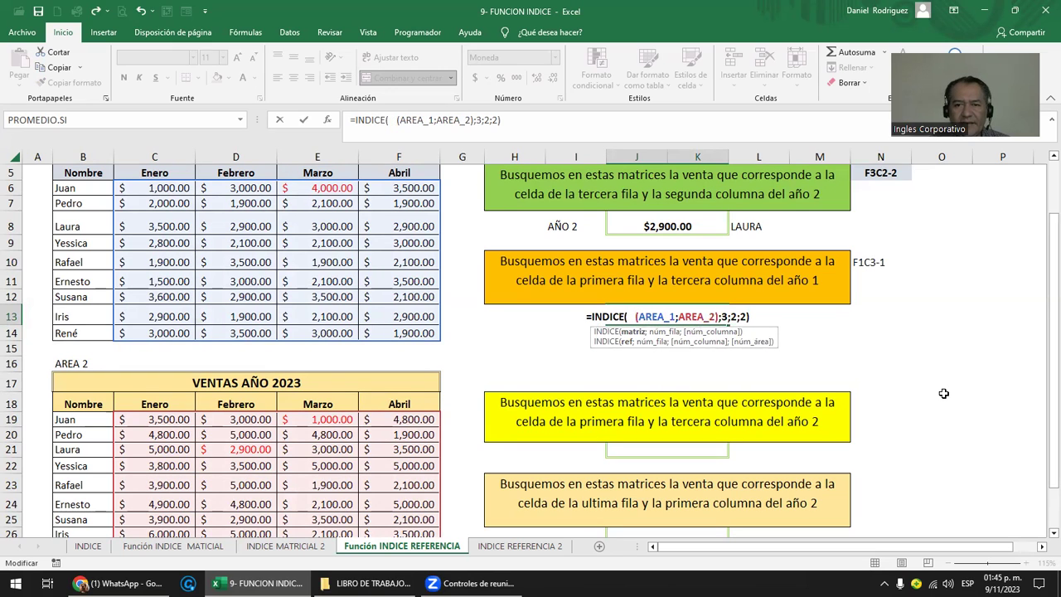
key(shift+Left)
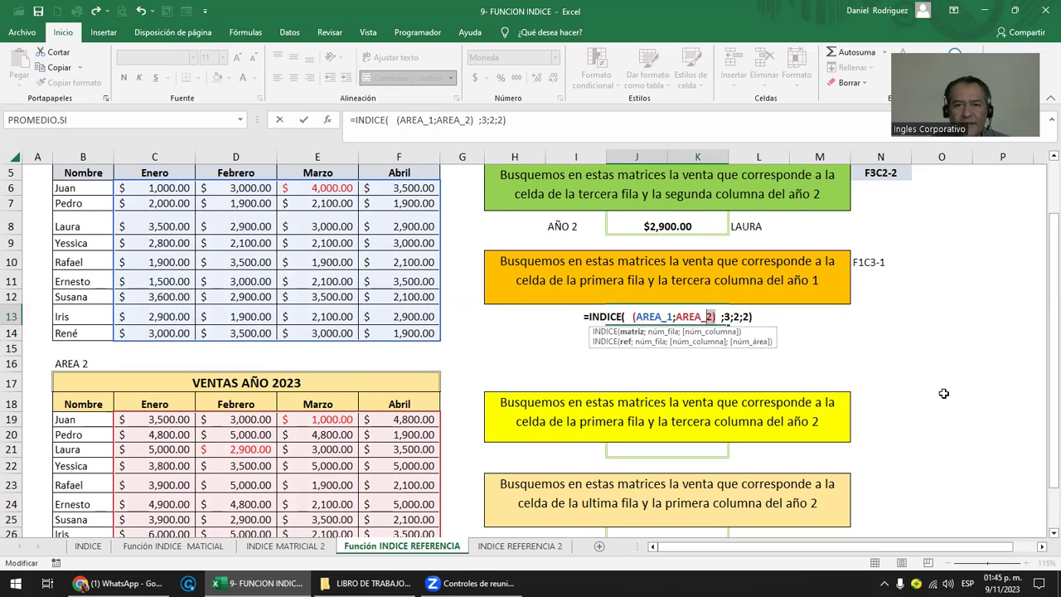
key(shift+Left)
key(shift+Left)
key(shift+Left)
key(Left)
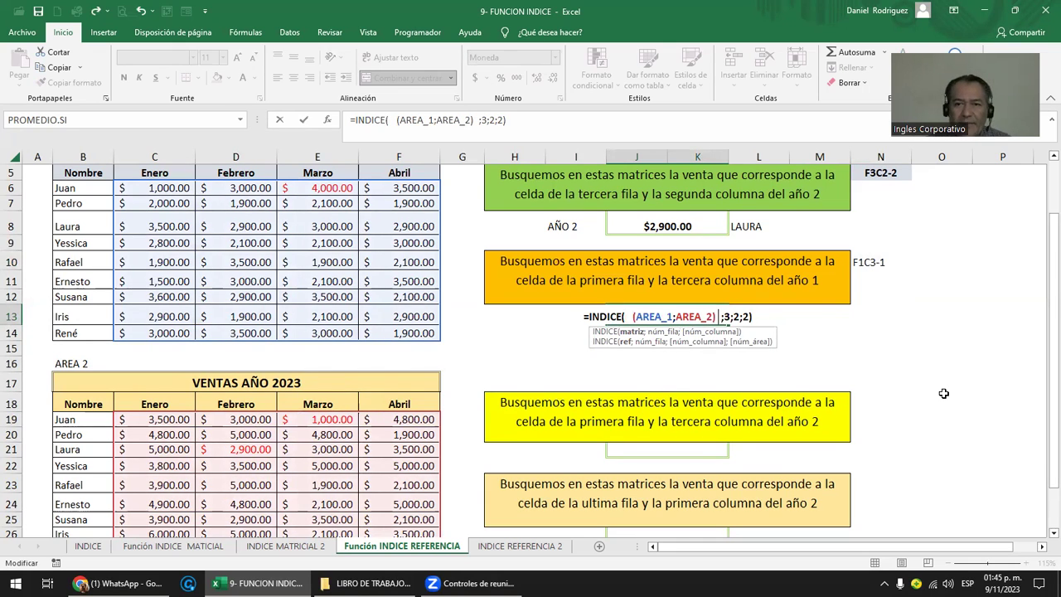
key(Delete)
Step: Change the INDICE arguments to 1;3;1 and confirm the $4,000.00 against E6
key(Right)
key(Right)
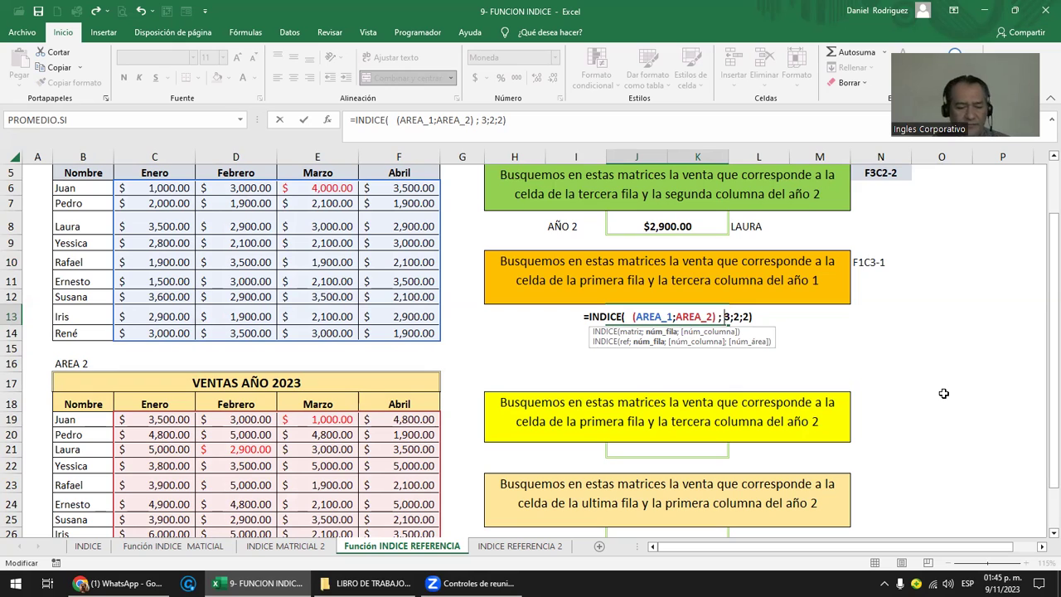
text(1)
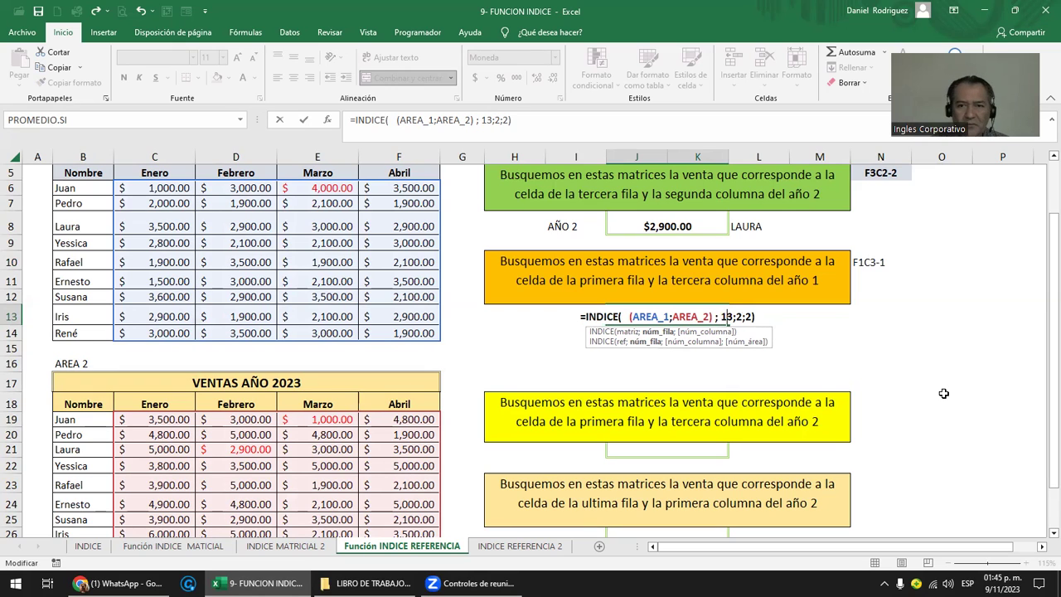
key(Delete)
key(Right)
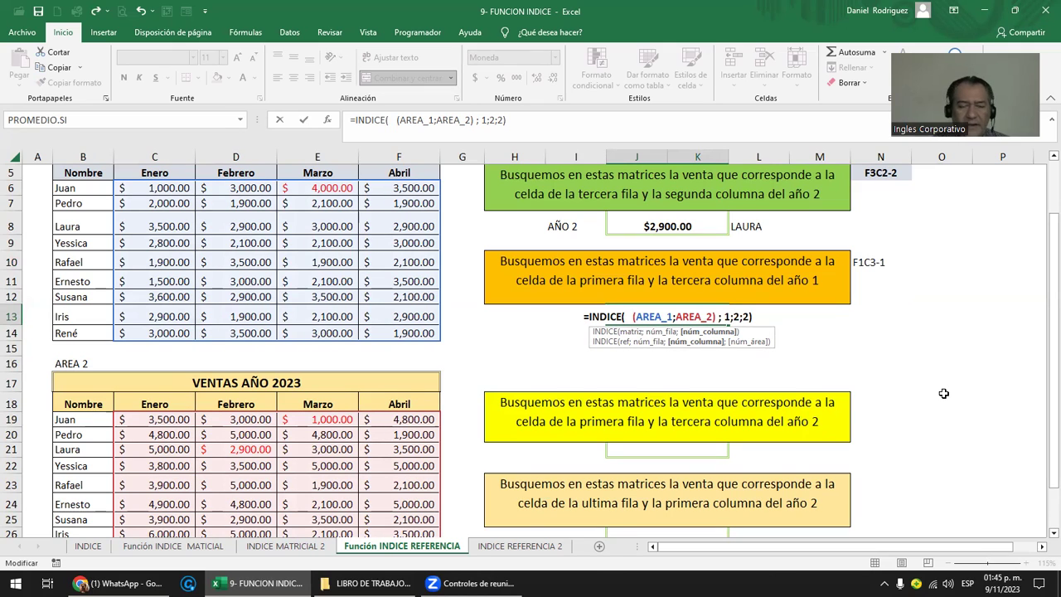
key(Delete)
text(3)
key(Right)
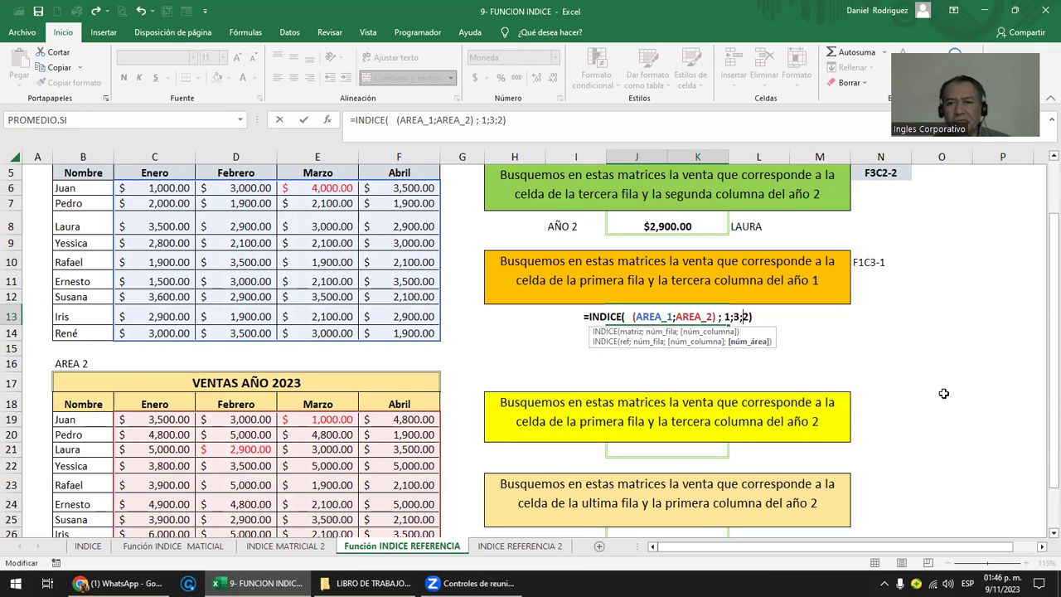
text(1)
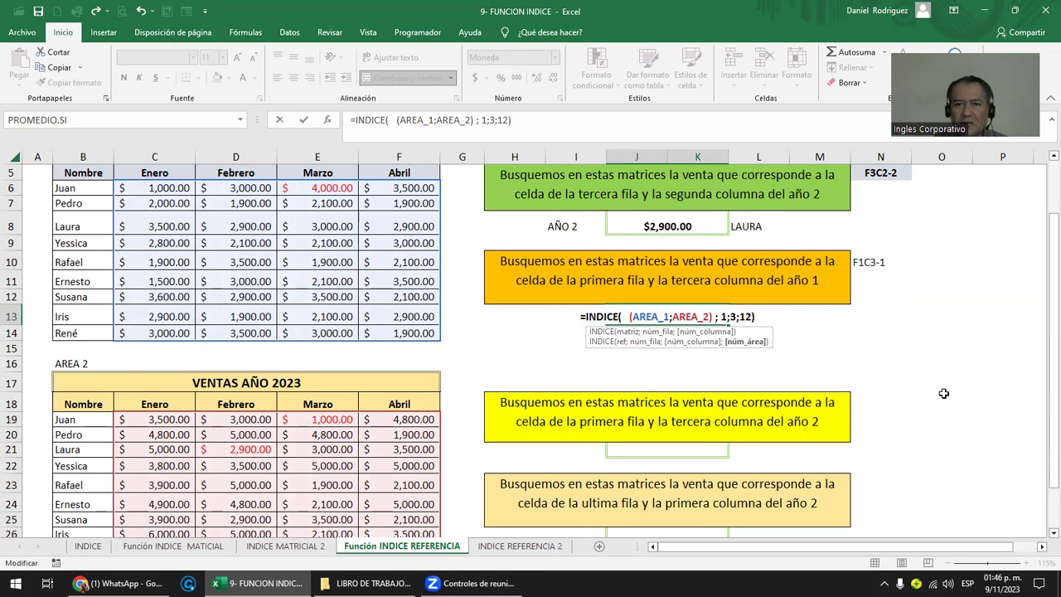
key(Delete)
scroll(749, 382, up, 1)
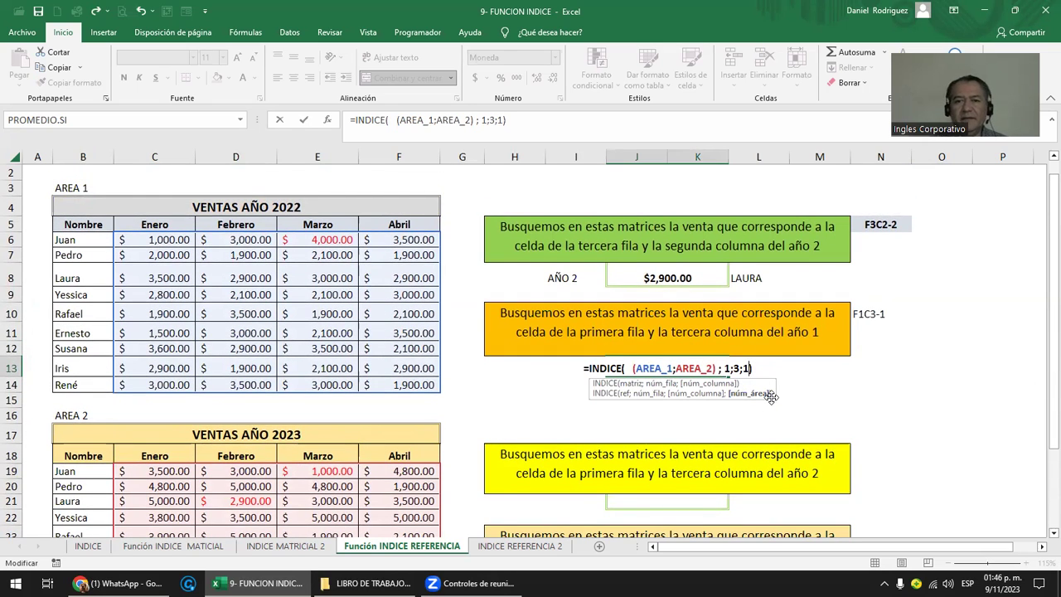
key(ctrl+Return)
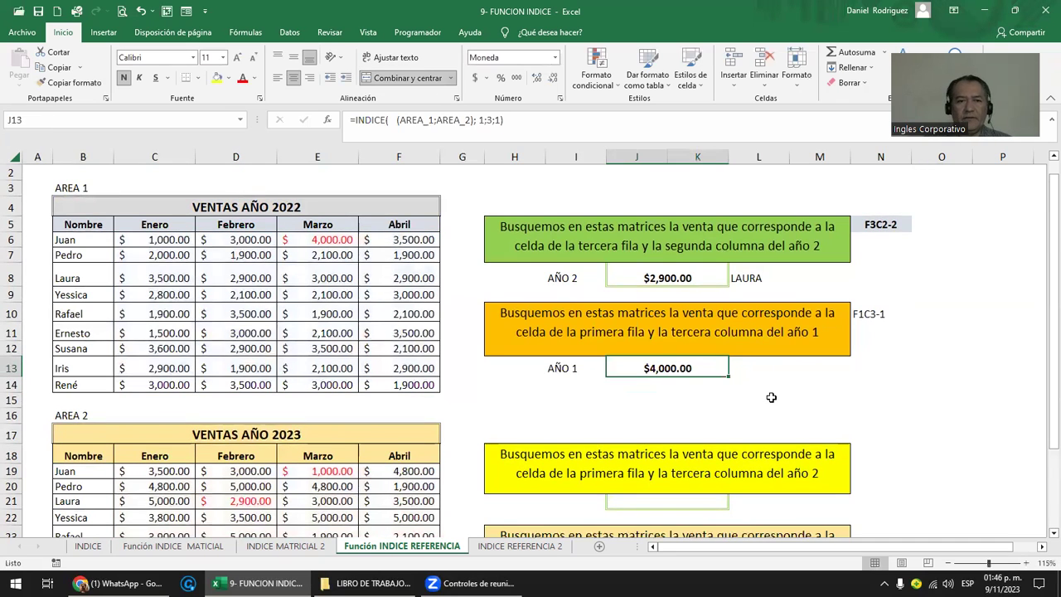
click(334, 242)
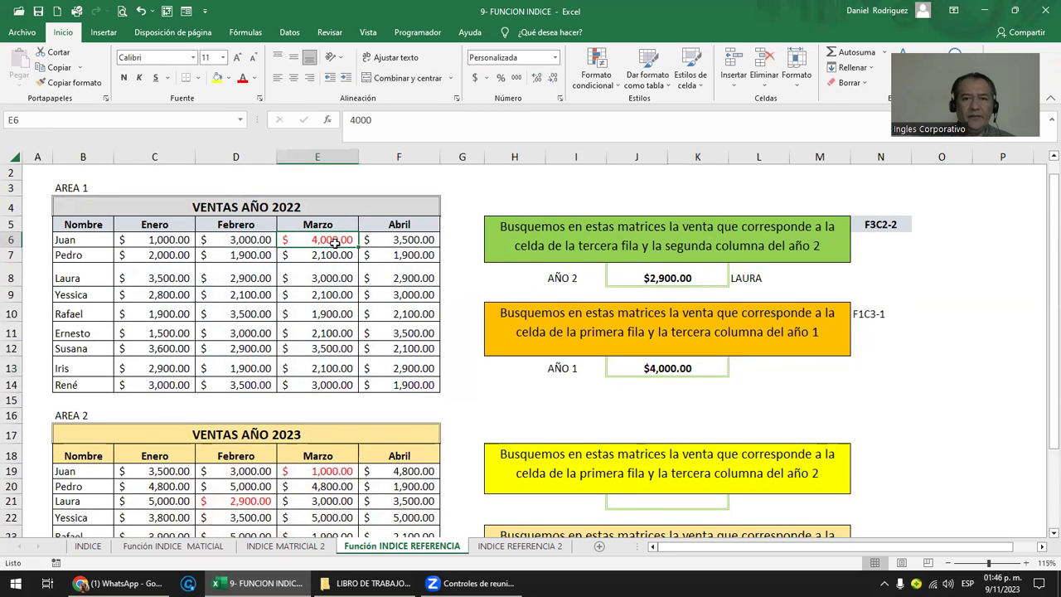
Step: Type the note F1C3-2 into N18 beside the year-2 question
click(555, 367)
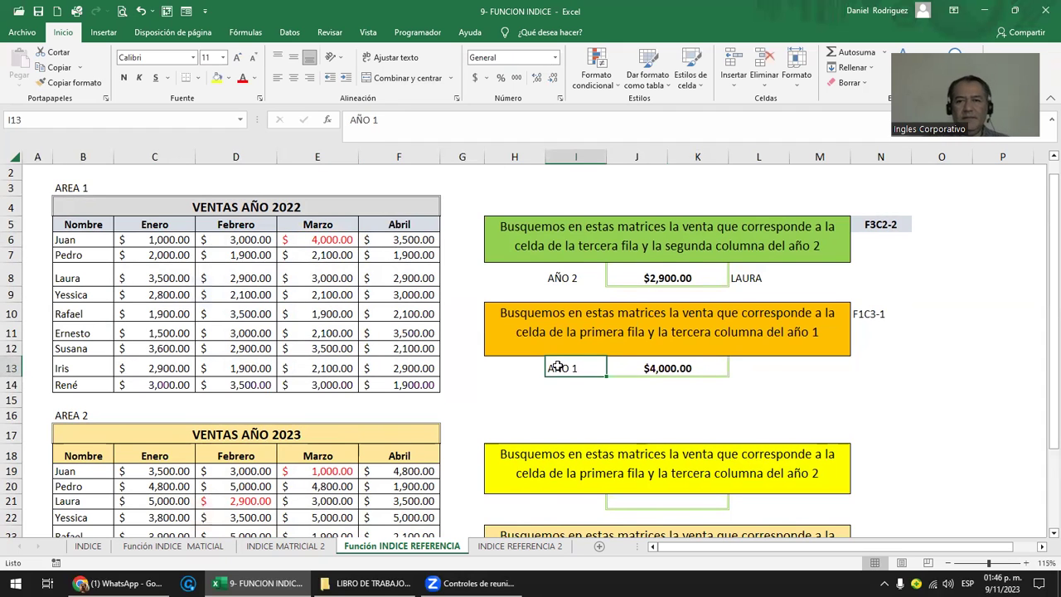
scroll(558, 366, down, 1)
click(764, 423)
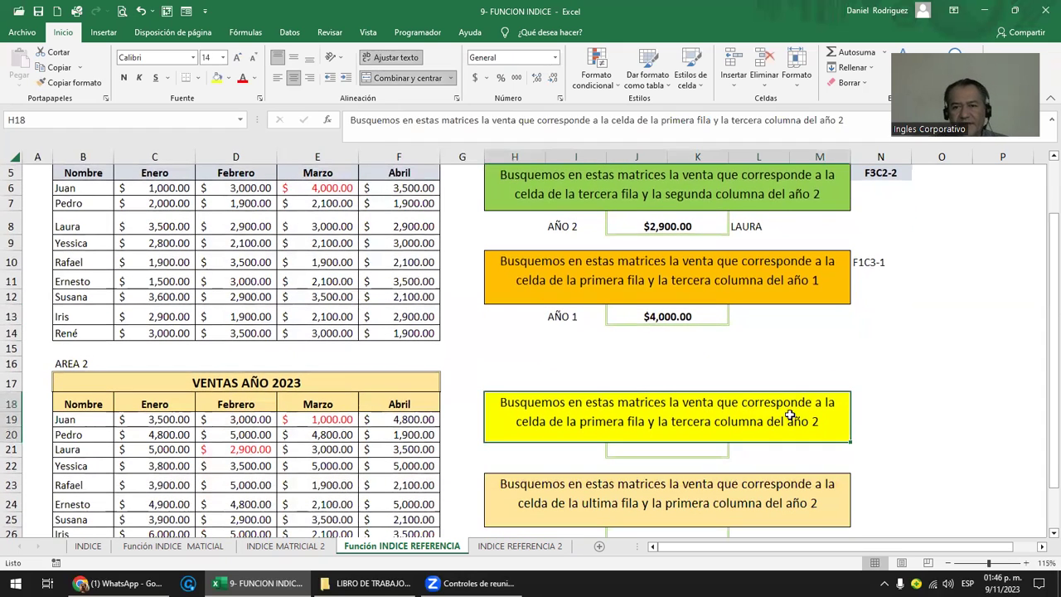
click(878, 402)
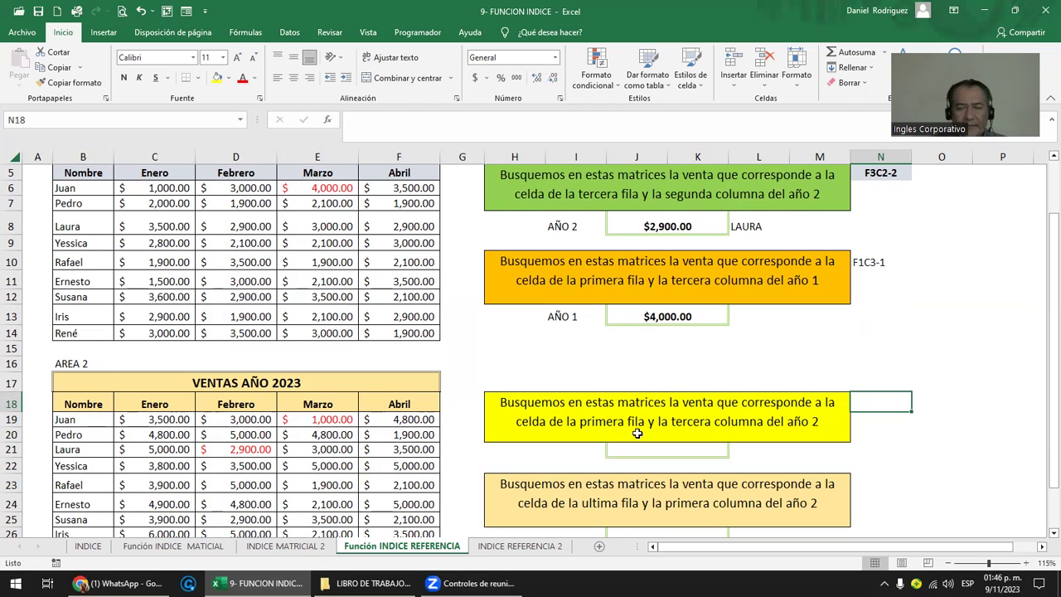
text(F1)
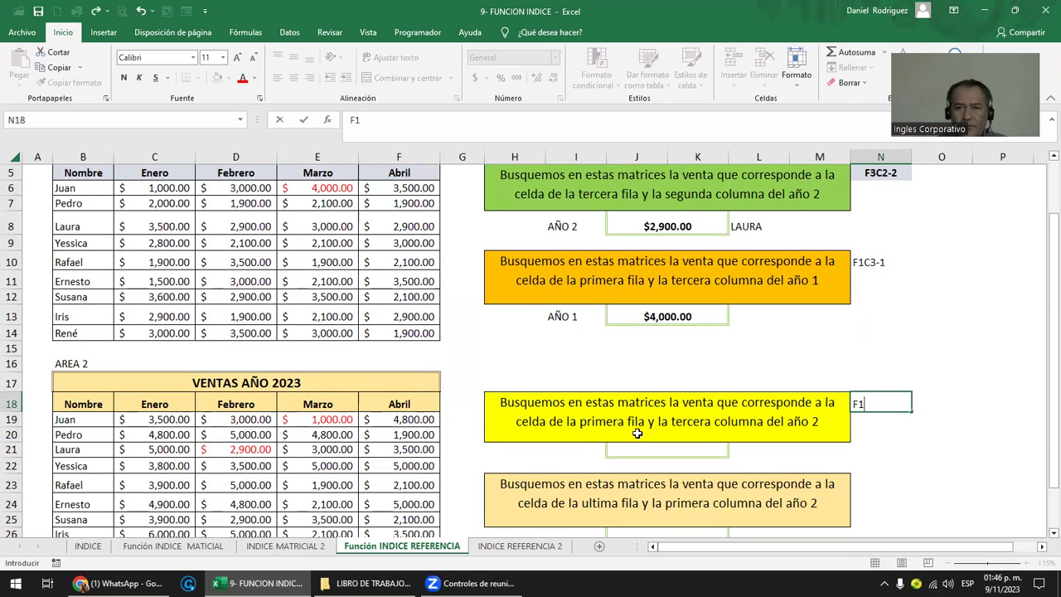
text(C3-2)
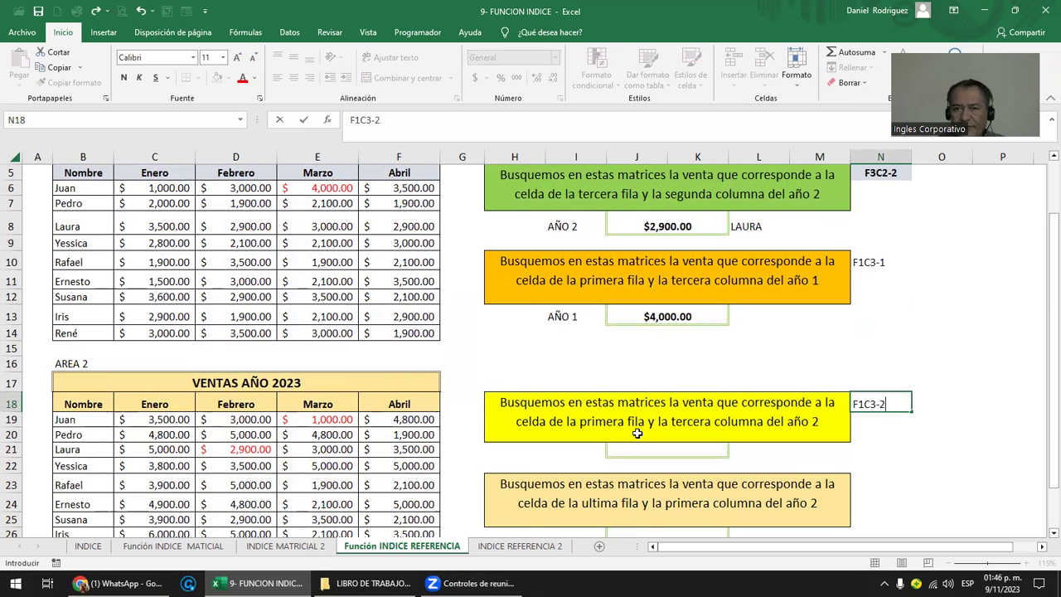
key(Return)
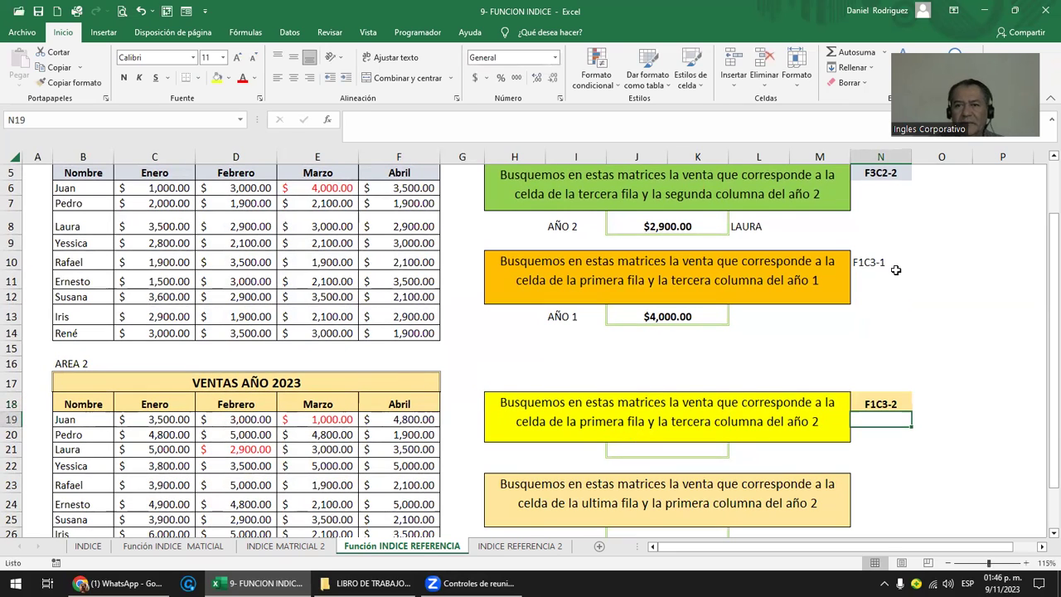
click(869, 152)
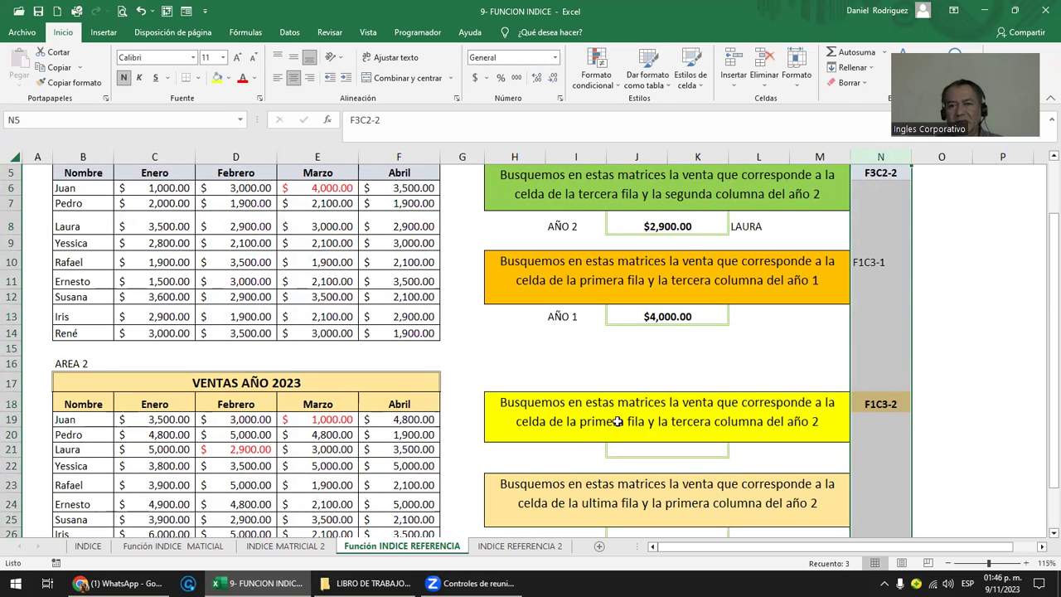
Step: Copy the AÑO 1 label into I21 and change it to AÑO 2
click(570, 316)
key(ctrl+c)
key(Down)
key(Down)
key(Down)
key(Down)
key(Down)
key(Down)
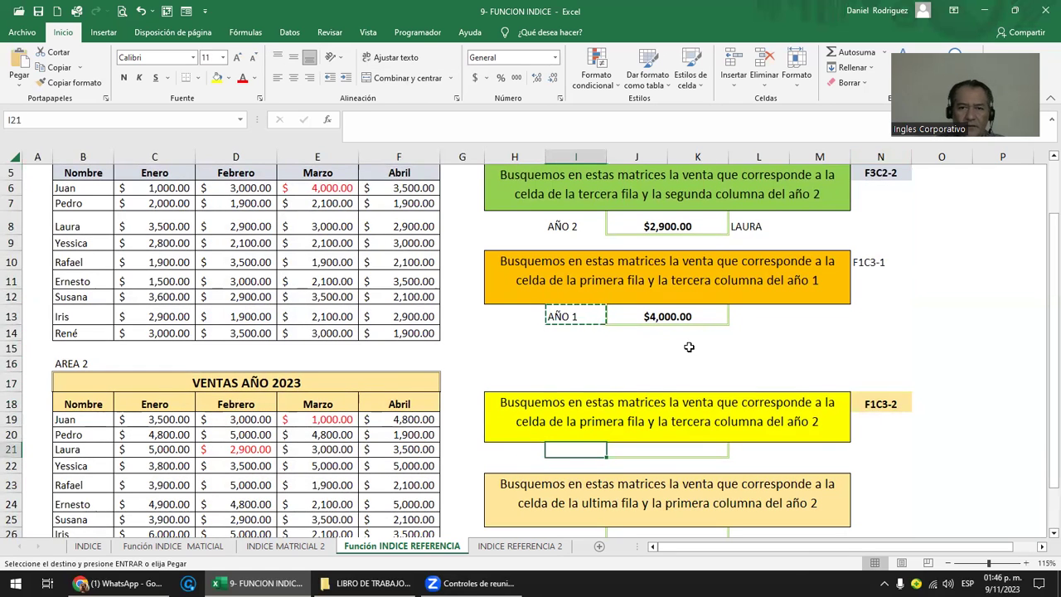
key(Return)
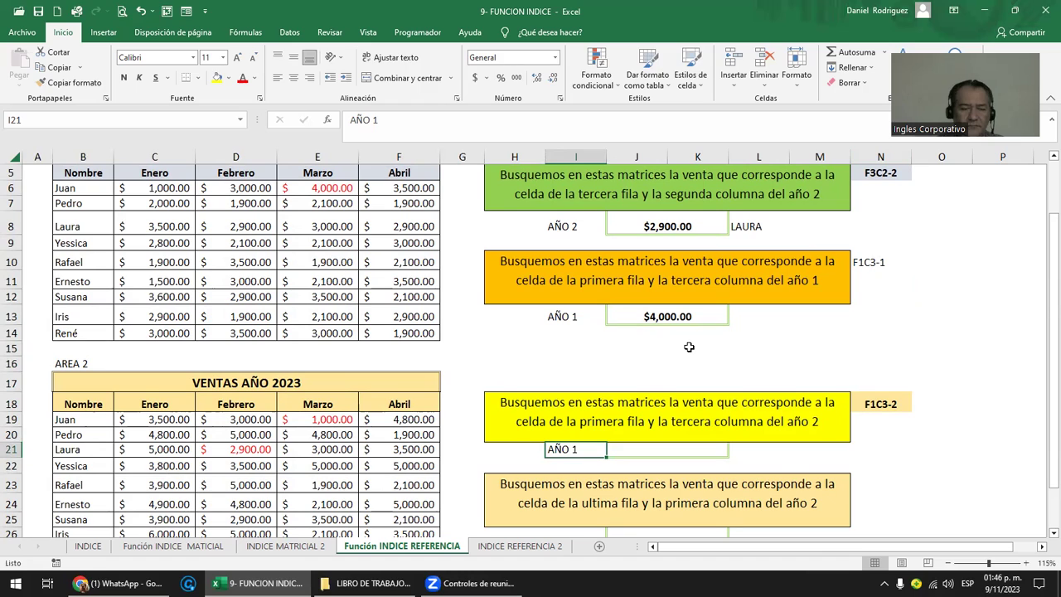
key(F2)
key(BackSpace)
text(2)
key(Return)
key(Up)
Step: Copy J13's INDICE formula into J21 and set its arguments to 1;3;2
key(Right)
click(687, 313)
key(ctrl+c)
key(Down)
key(Down)
key(Down)
key(Down)
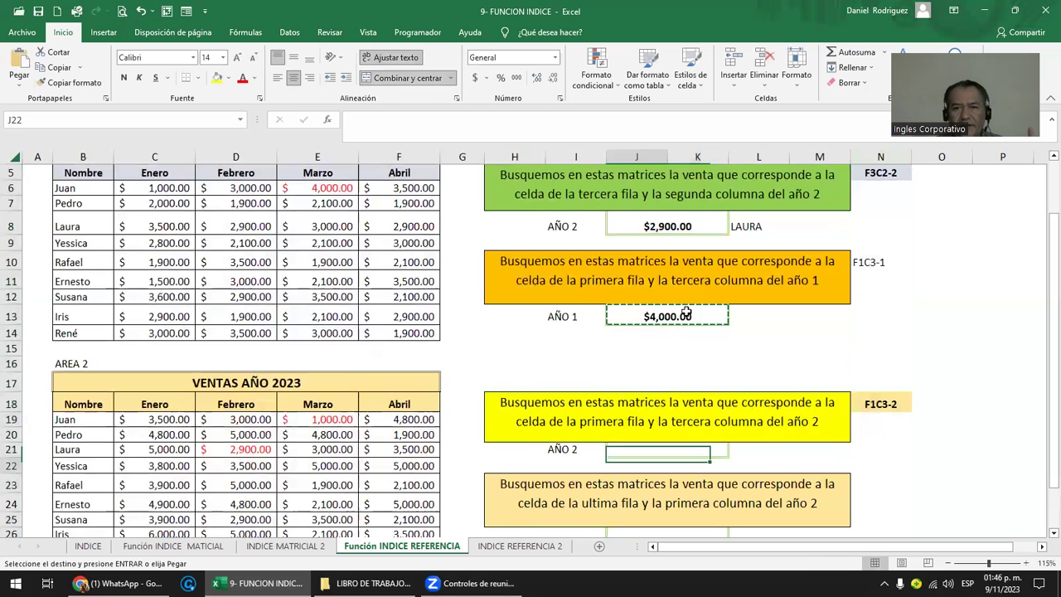
key(Return)
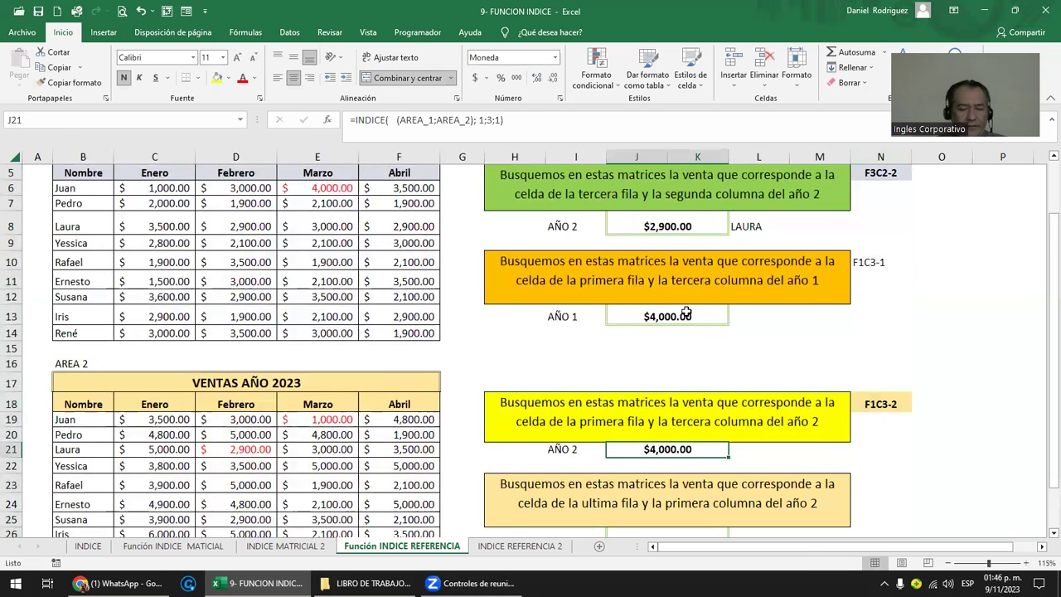
key(F2)
key(Left)
key(Left)
key(Left)
key(Left)
key(Left)
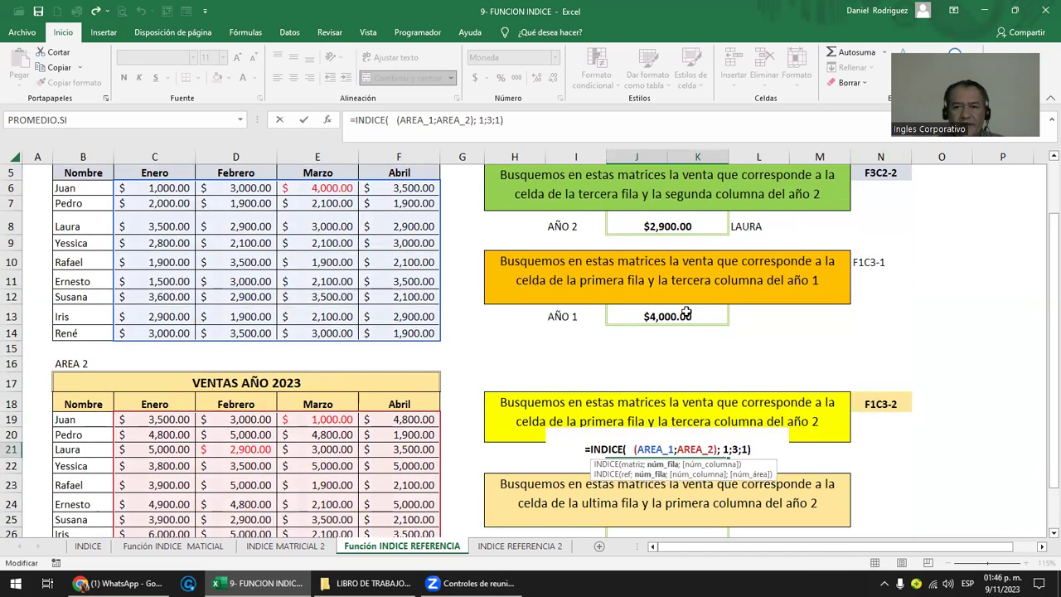
key(Delete)
key(Delete)
key(Delete)
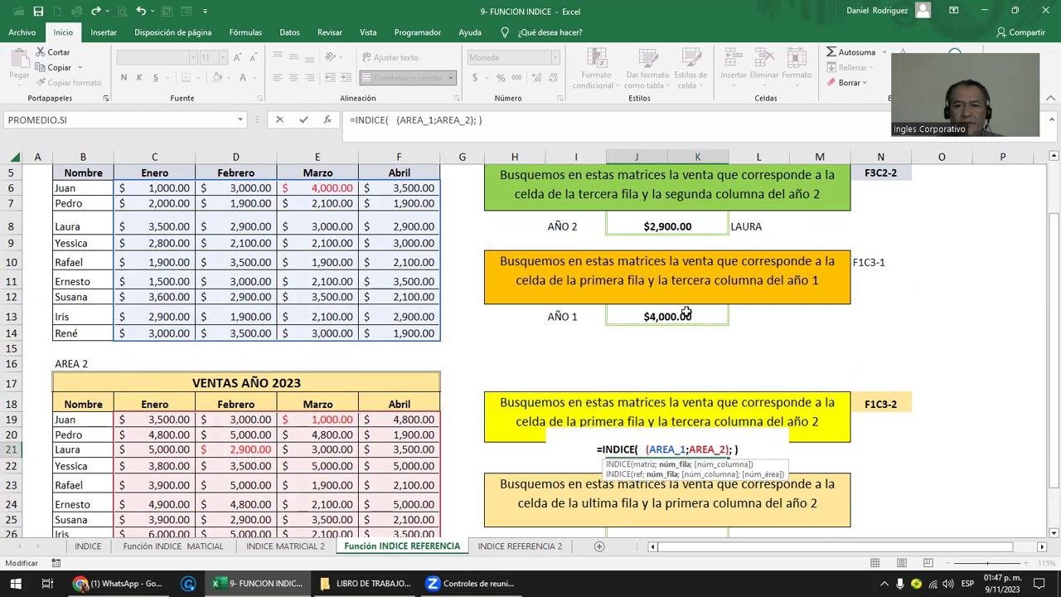
text(1;3;)
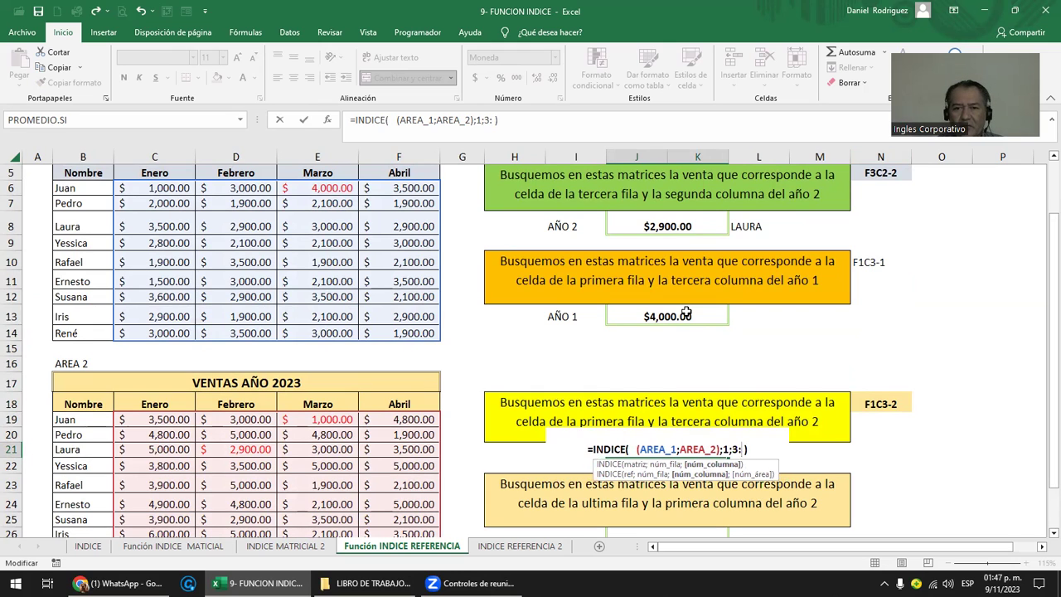
text(2)
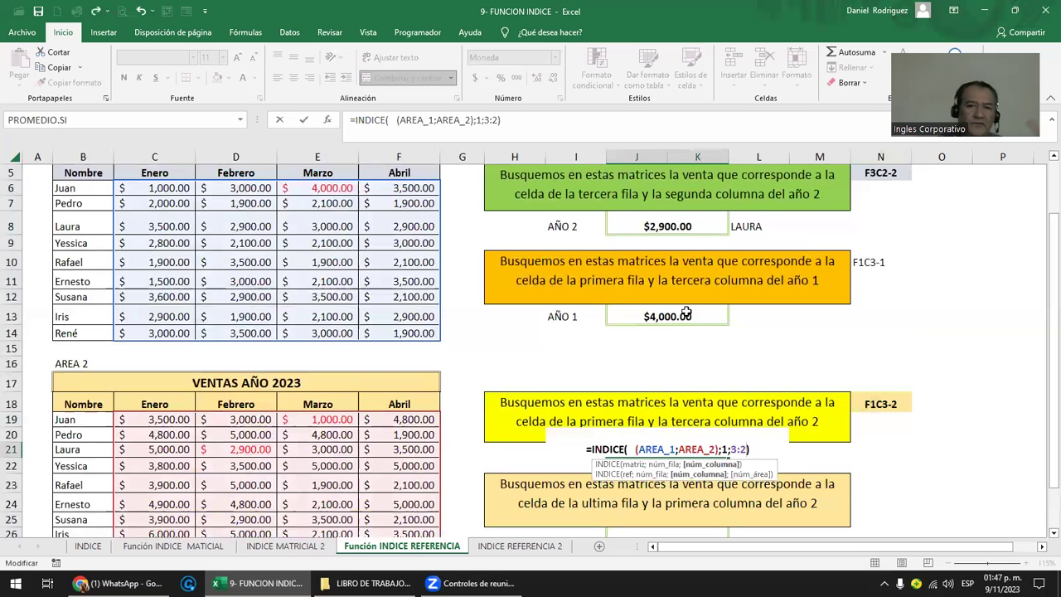
key(Return)
Step: Re-edit J21's formula trying to fix the #¡REF! error
key(Up)
key(F2)
key(Left)
key(Left)
key(Left)
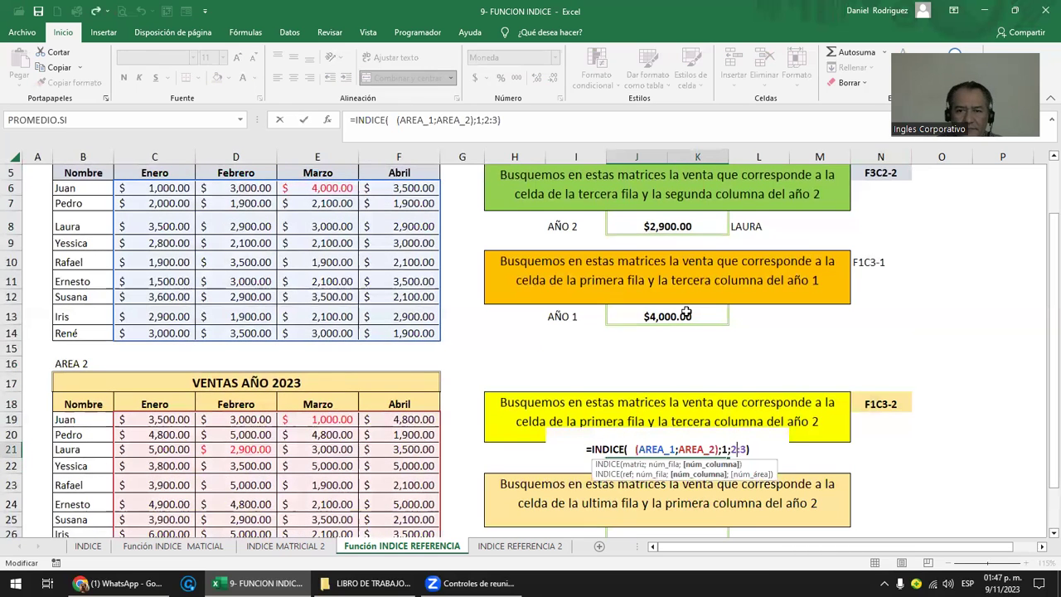
key(Right)
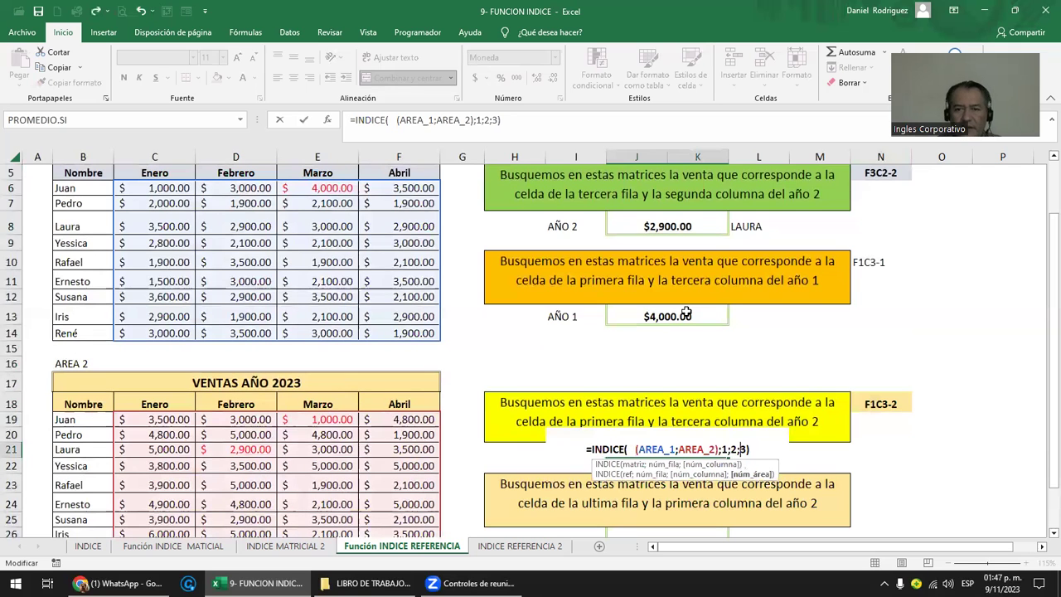
key(Return)
key(Up)
key(F2)
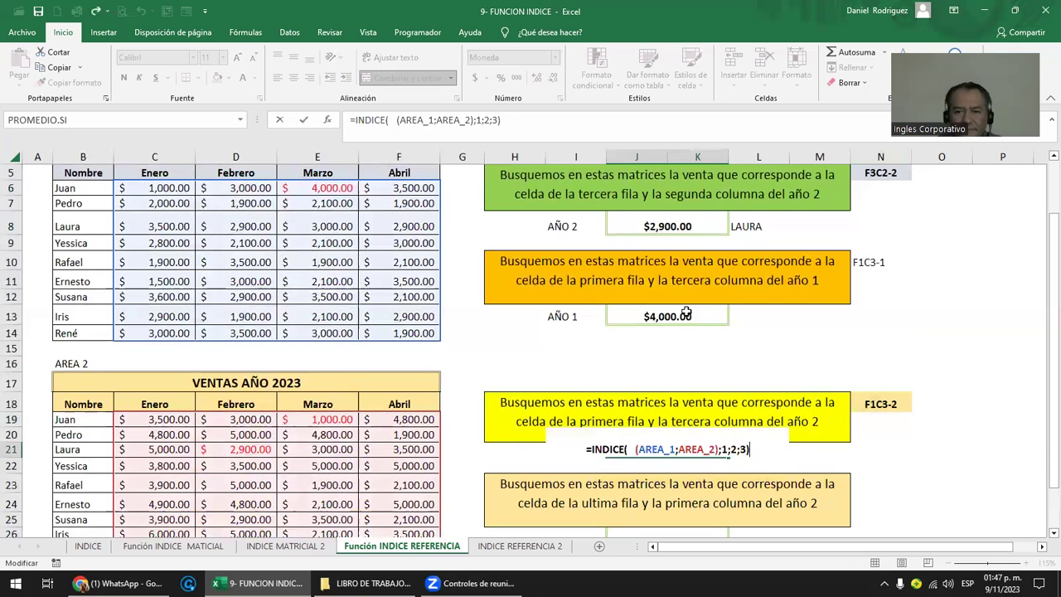
key(Left)
key(Left)
key(Left)
key(Left)
key(Left)
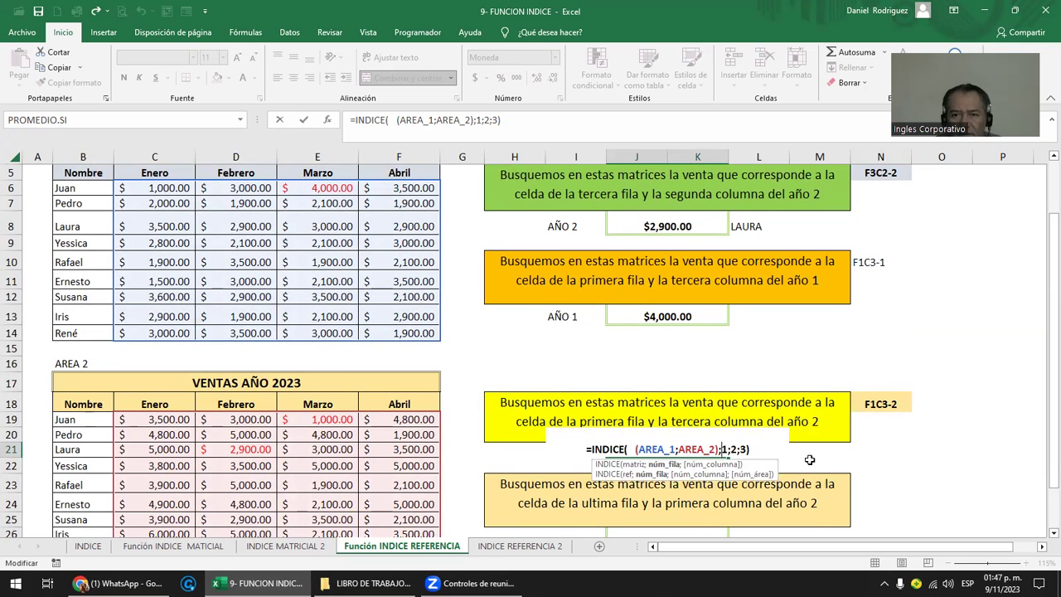
text(;)
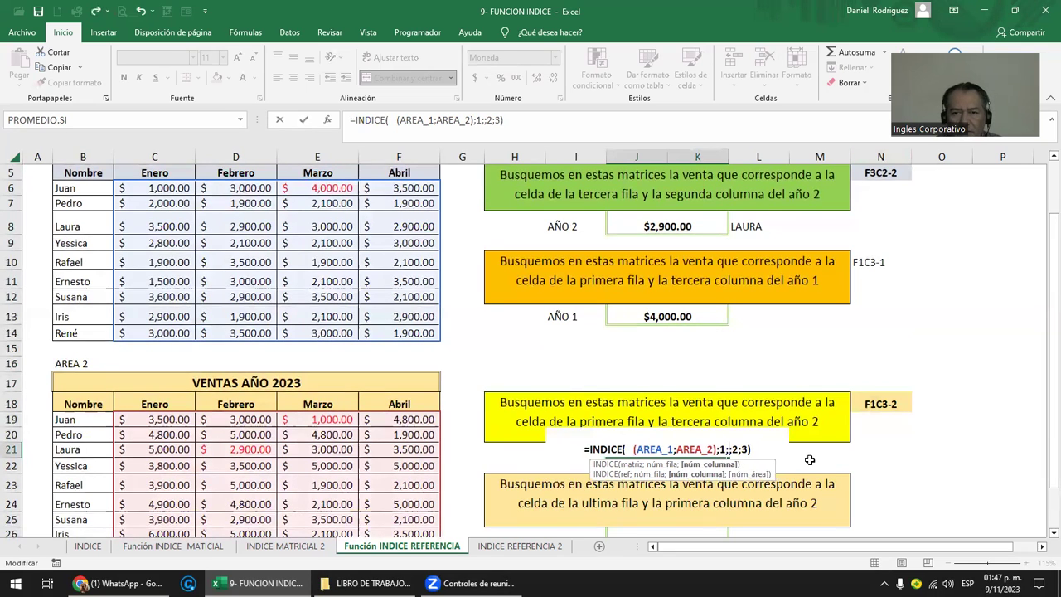
key(BackSpace)
key(ctrl+Return)
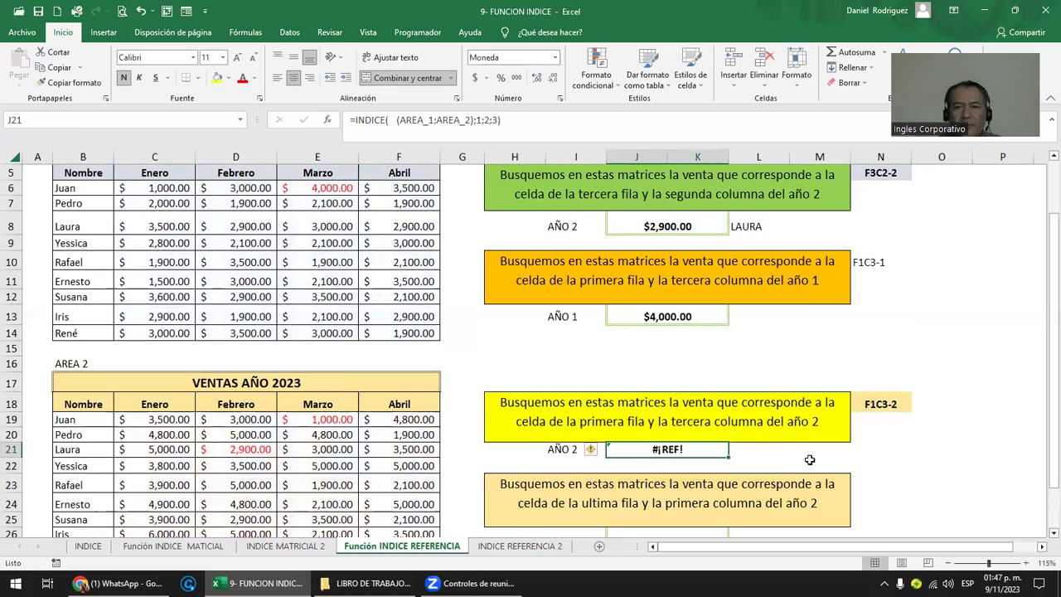
Step: Clear J21, re-paste J13's formula and set arguments 1;3;2, giving $1,000.00
key(Delete)
key(Up)
key(Up)
key(Up)
key(Up)
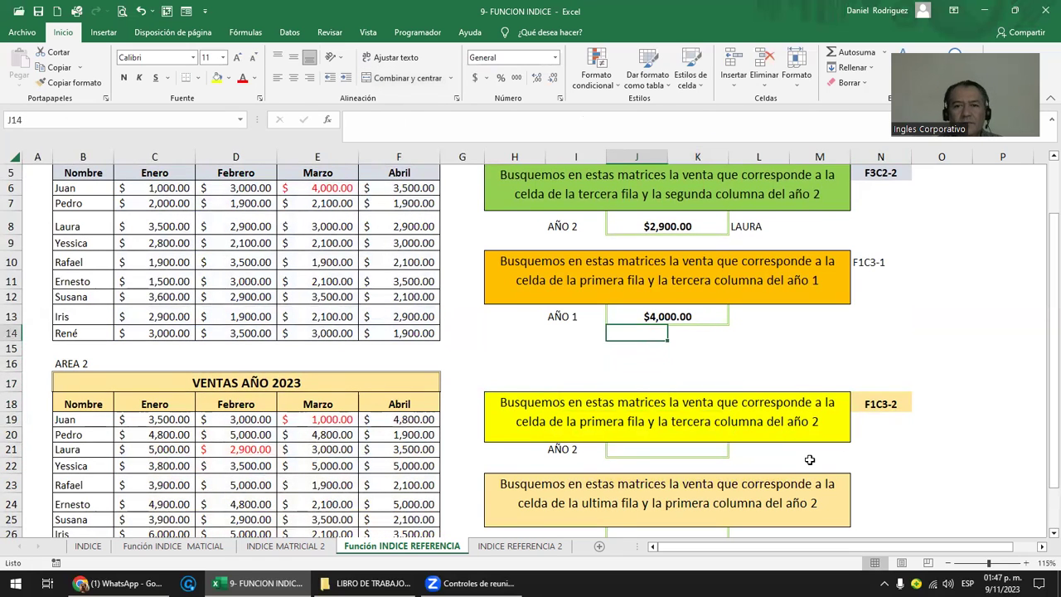
key(Up)
key(Up)
key(ctrl+c)
key(Down)
key(Down)
key(Down)
key(Down)
key(Down)
key(Up)
key(ctrl+v)
key(F2)
key(Left)
key(Left)
key(Left)
key(Left)
key(Left)
key(Left)
key(Delete)
key(Delete)
key(Delete)
key(Delete)
key(Delete)
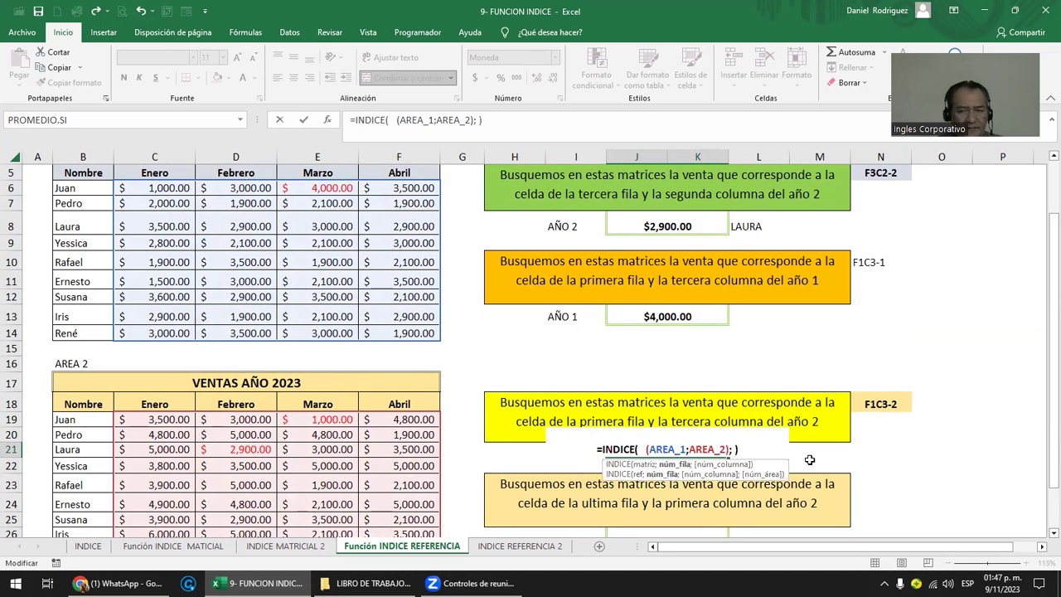
text(1;)
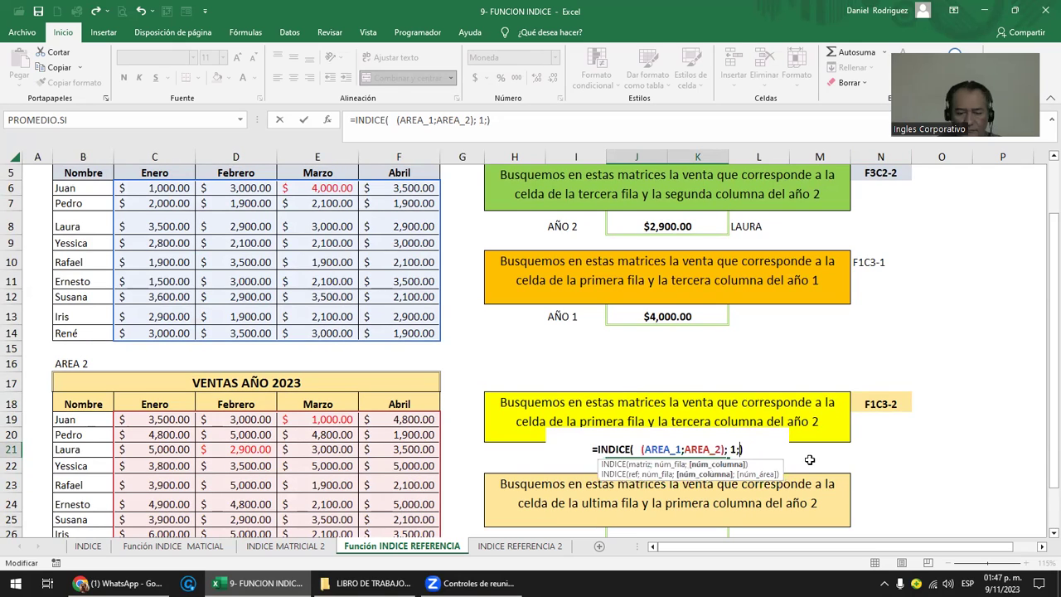
text(3)
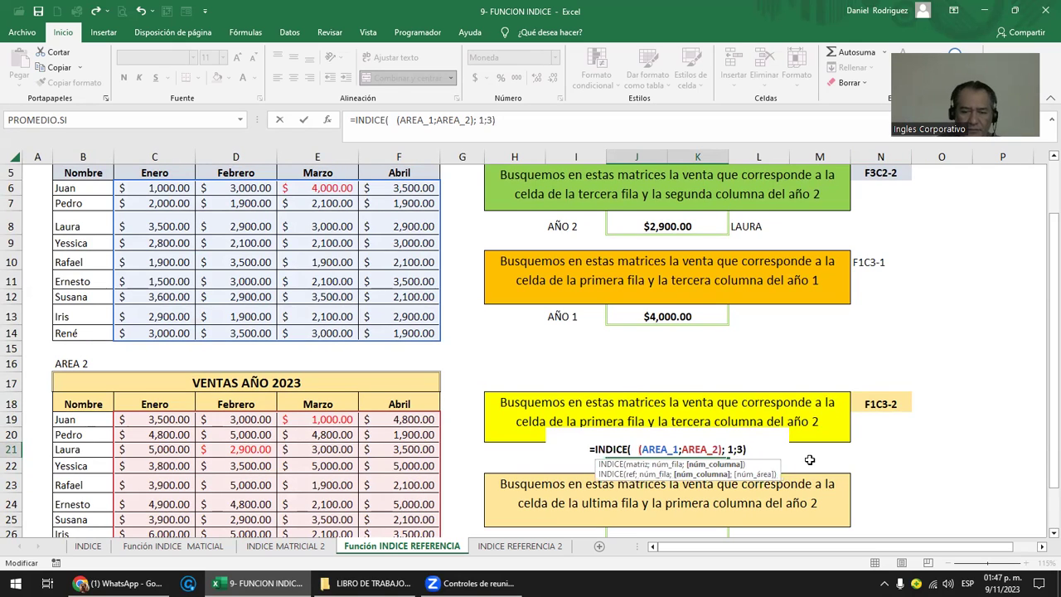
text(;)
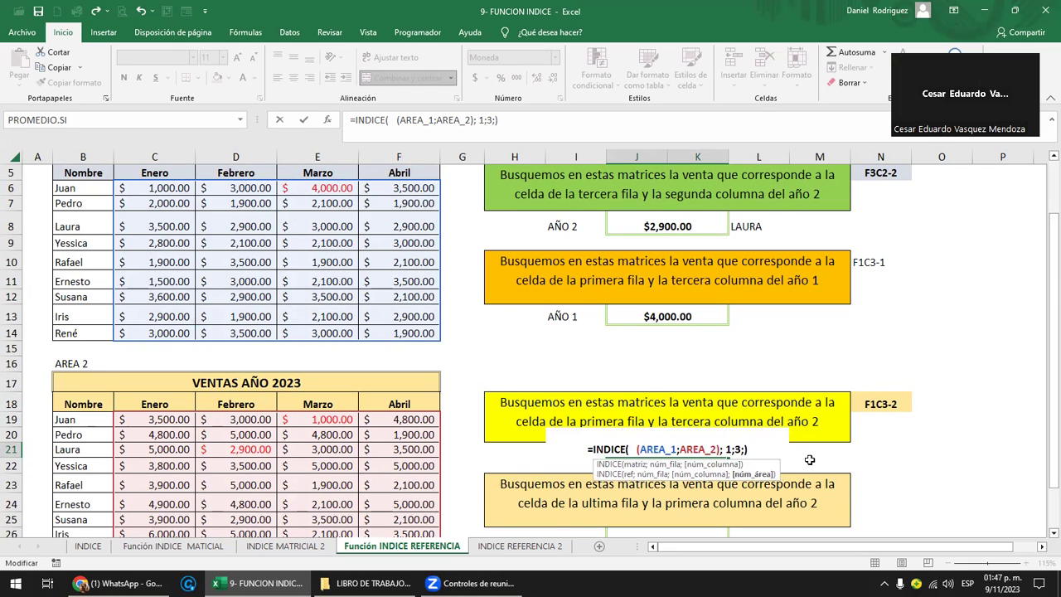
text(2)
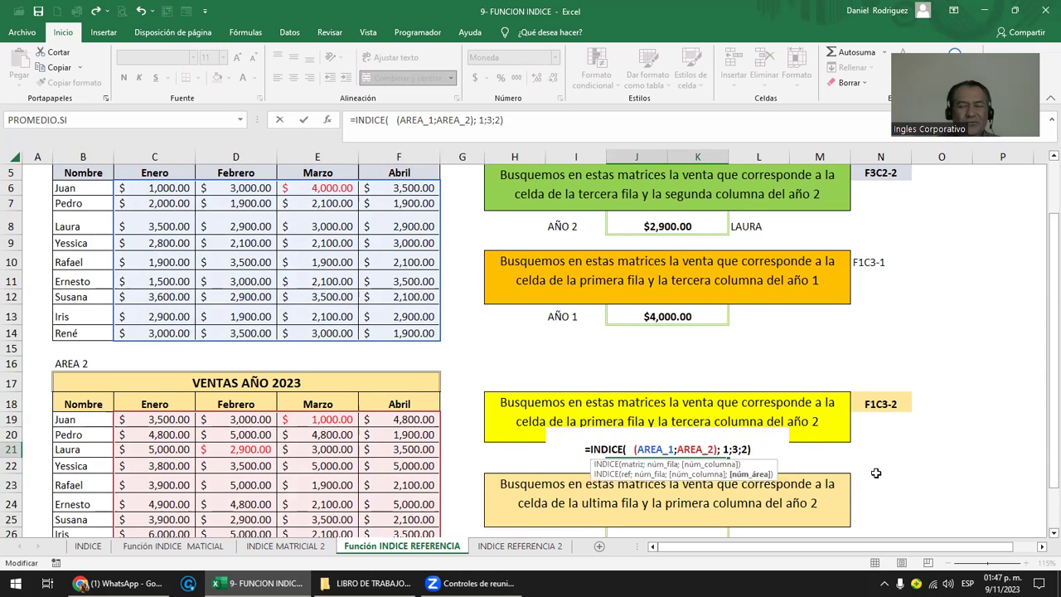
key(Return)
Step: Check J21's $1,000.00 against Juan's Marzo value in E19 and review its ranges
key(Up)
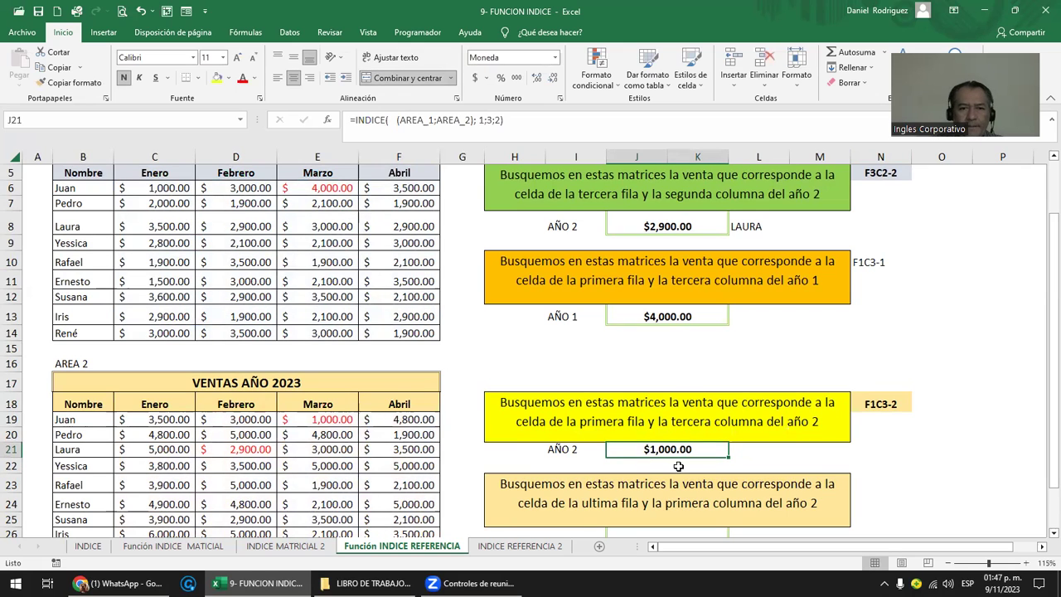
click(336, 423)
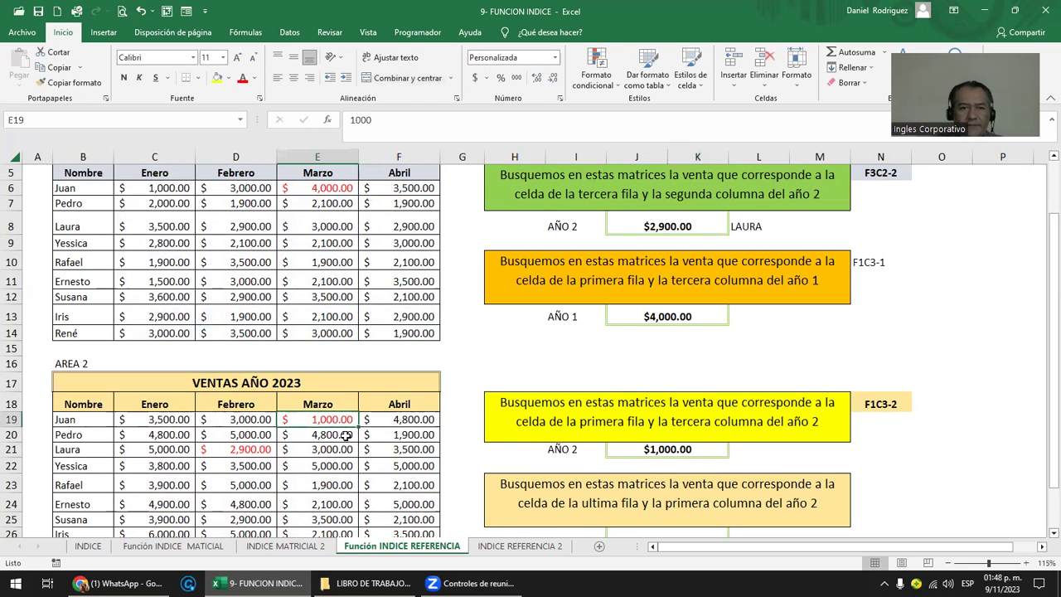
click(678, 449)
double_click(678, 450)
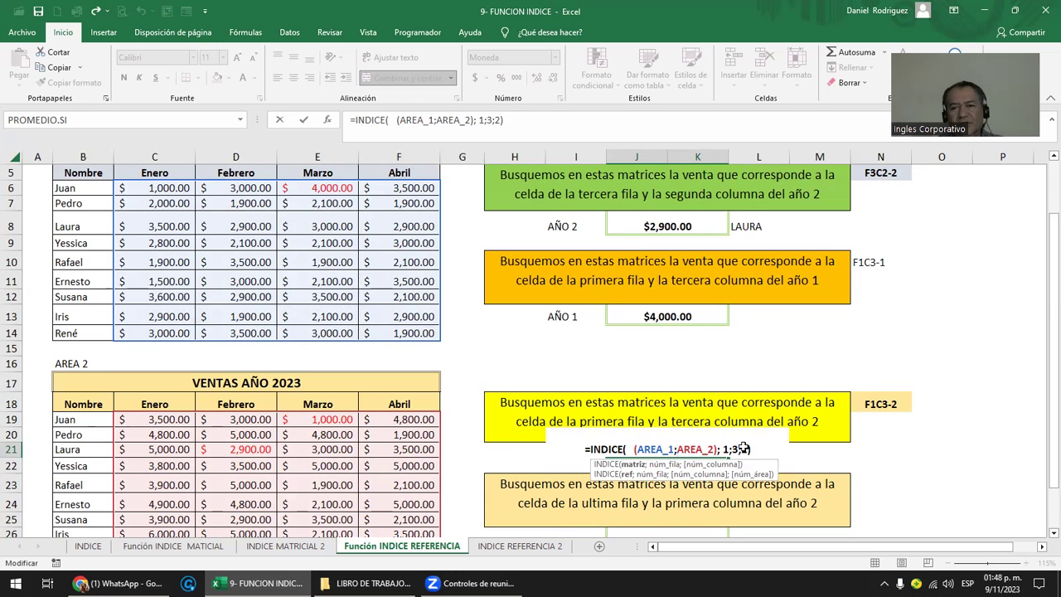
key(Return)
click(883, 405)
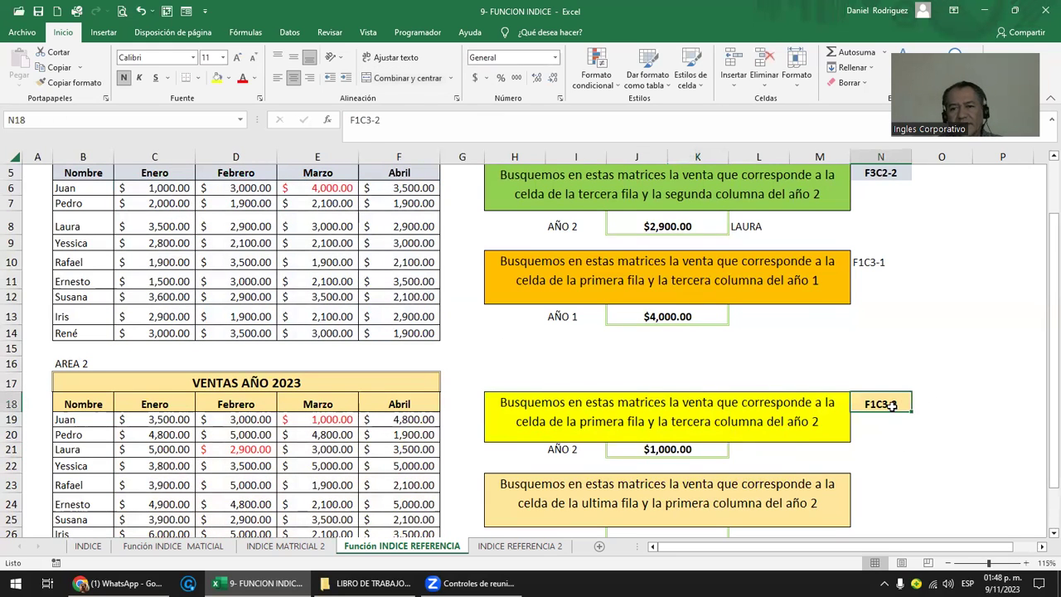
Step: Copy the AÑO 2 label from I21 into I26 below the last-row, first-column question
scroll(824, 403, down, 2)
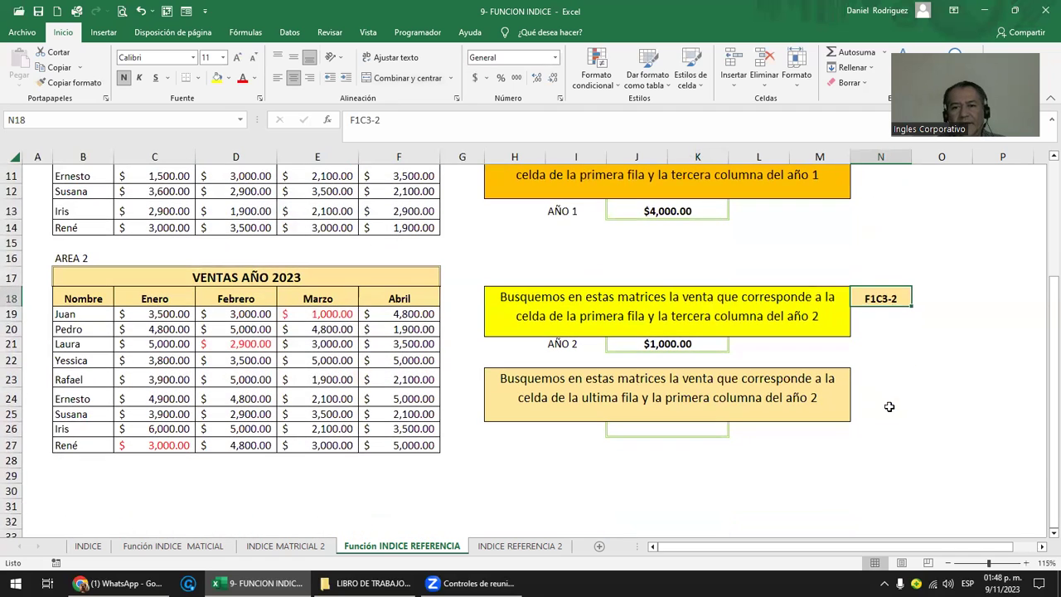
drag(576, 346, 638, 346)
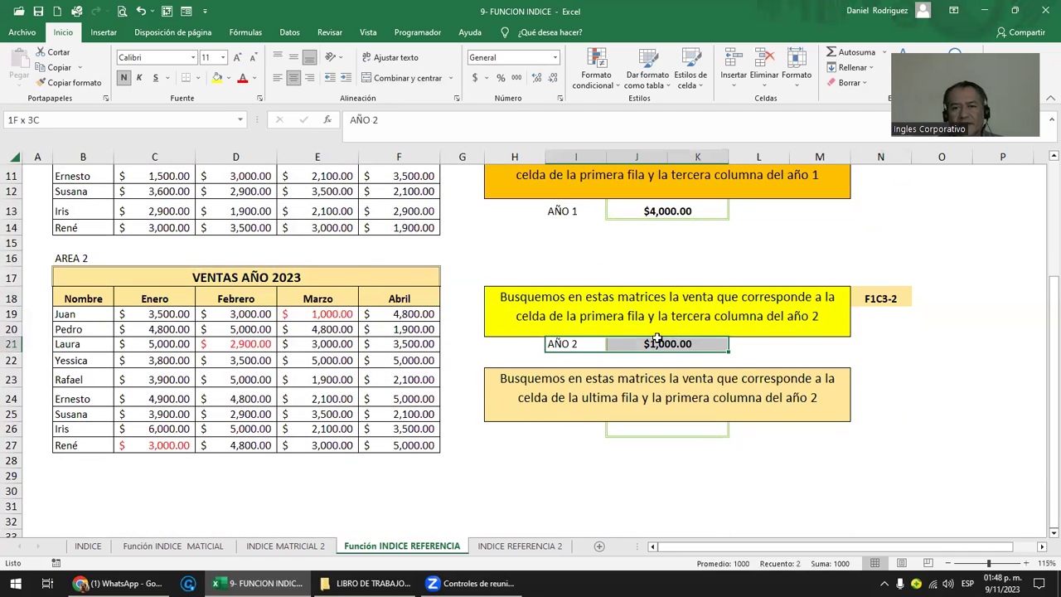
click(569, 347)
key(ctrl+c)
key(Down)
key(Down)
key(Down)
key(Return)
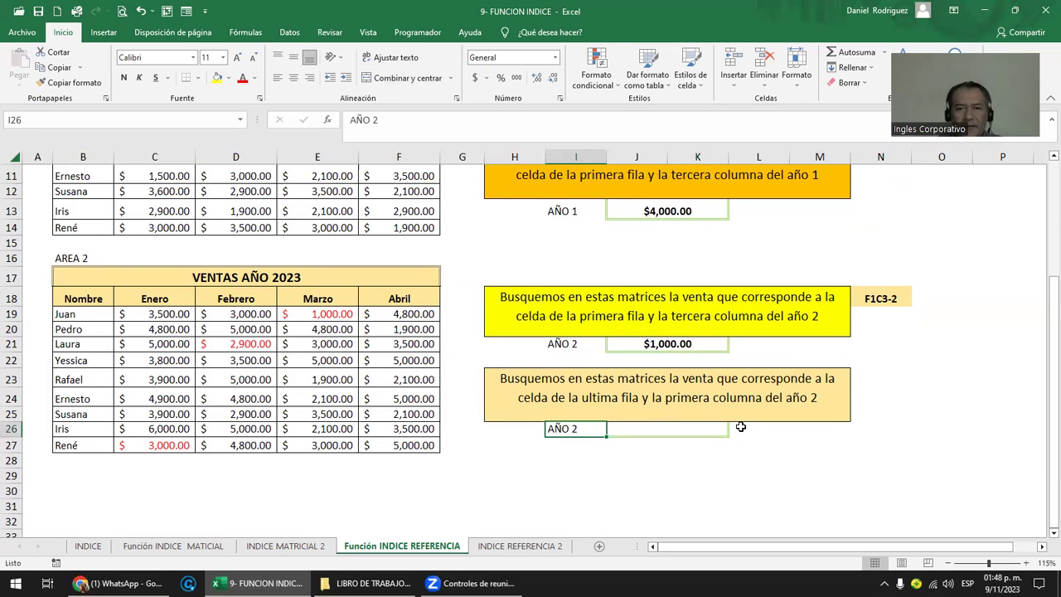
click(879, 381)
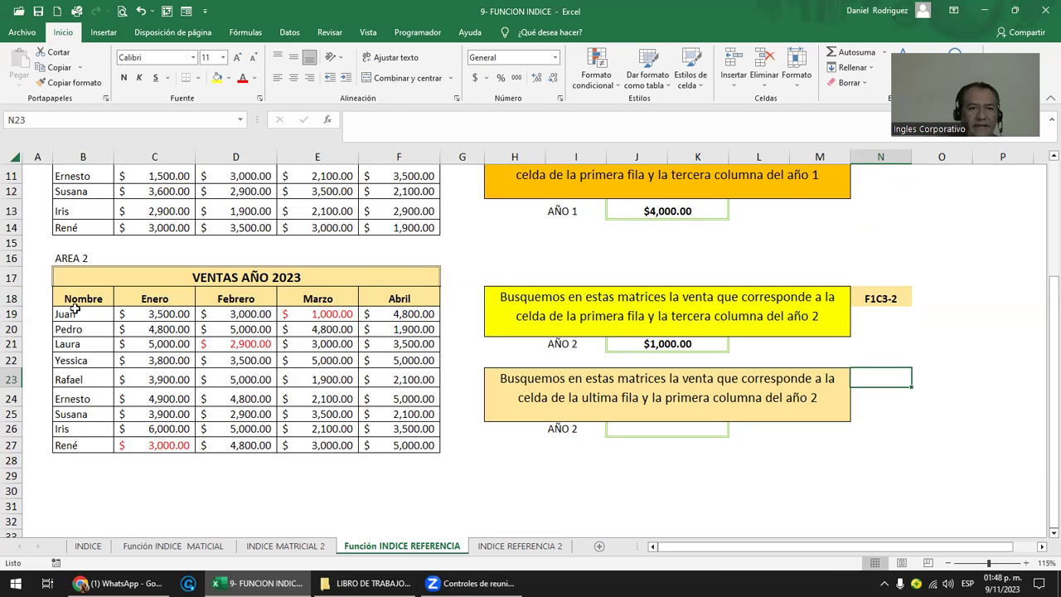
drag(74, 310, 73, 445)
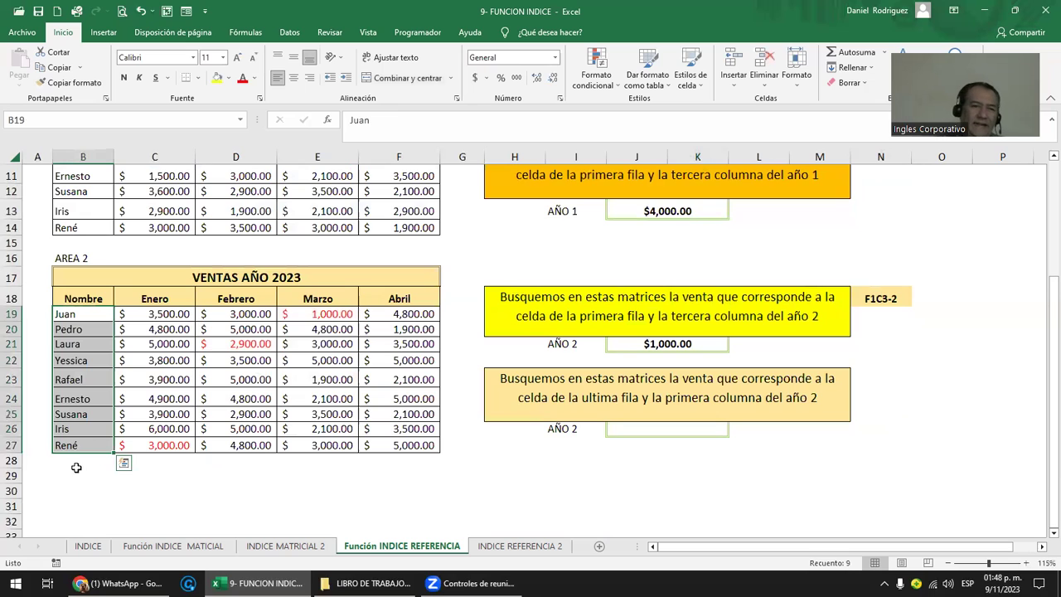
click(74, 467)
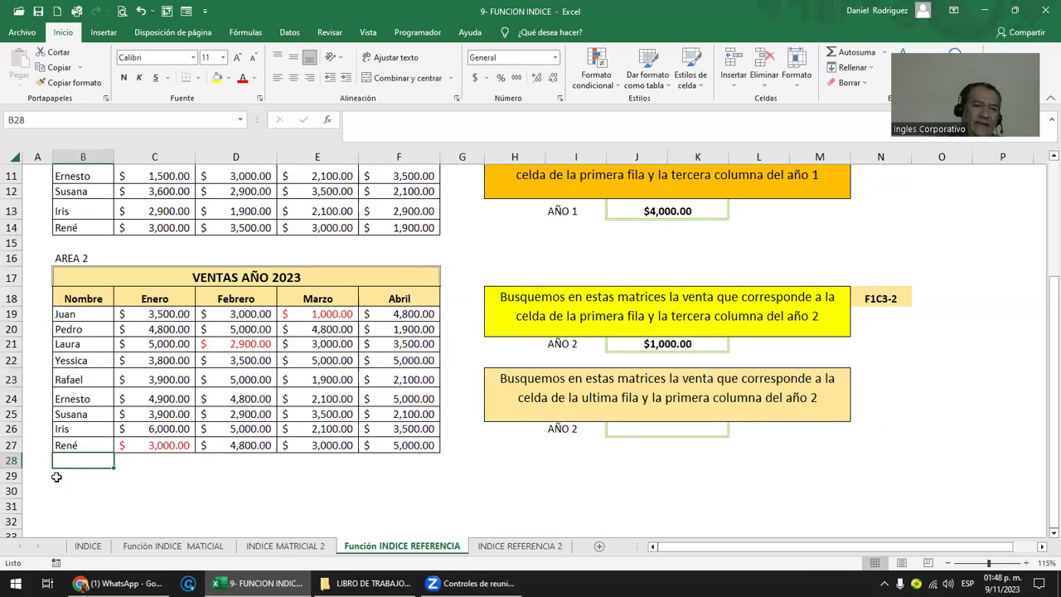
Step: Enter =CONTARA(B19:B27) in K29 to count the 9 names in the 2023 table
click(690, 470)
text(=CON)
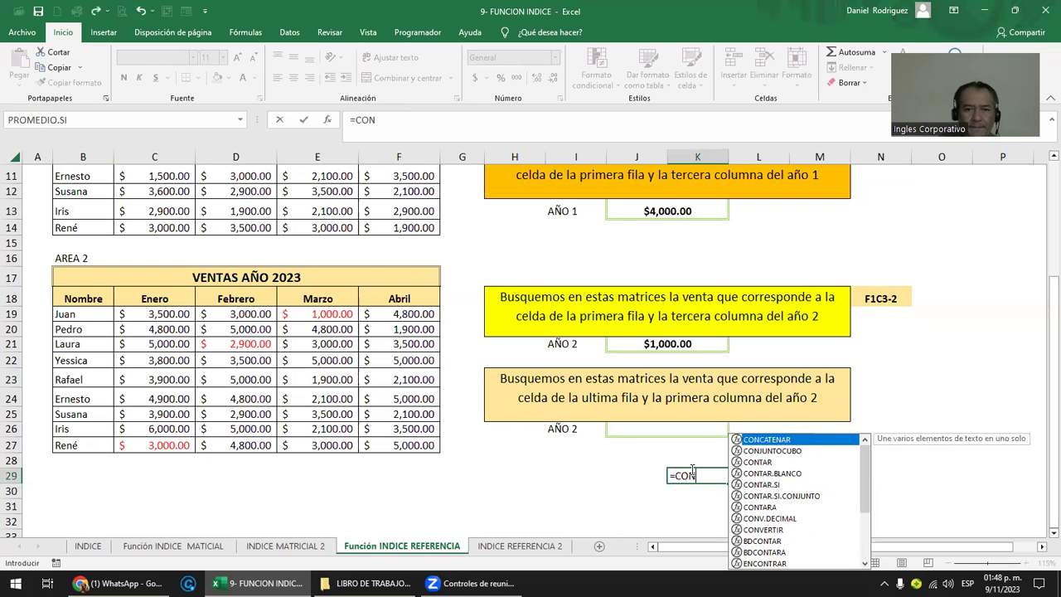
text(TAR)
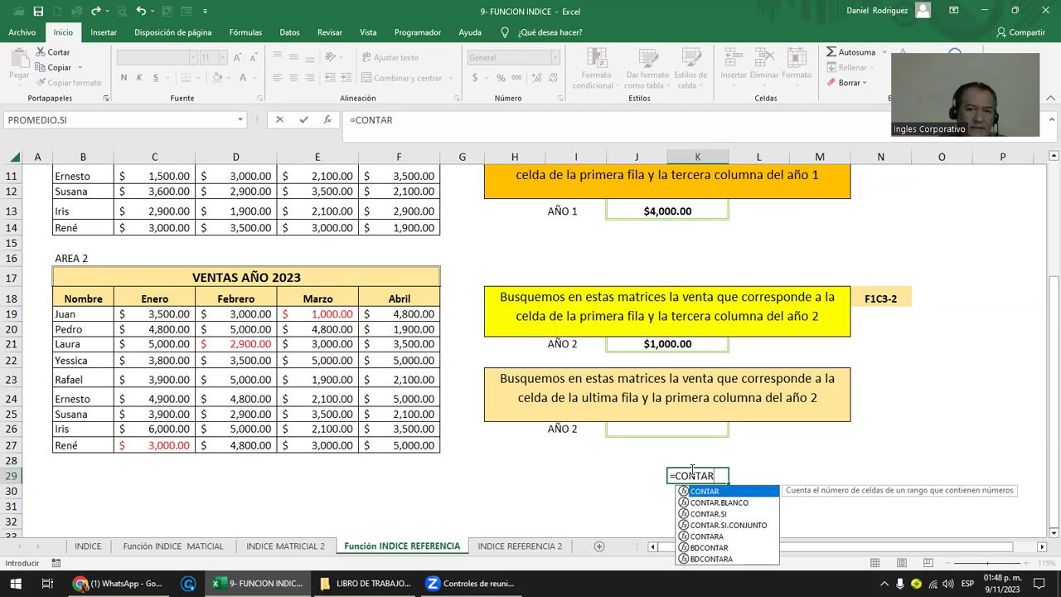
text(A)
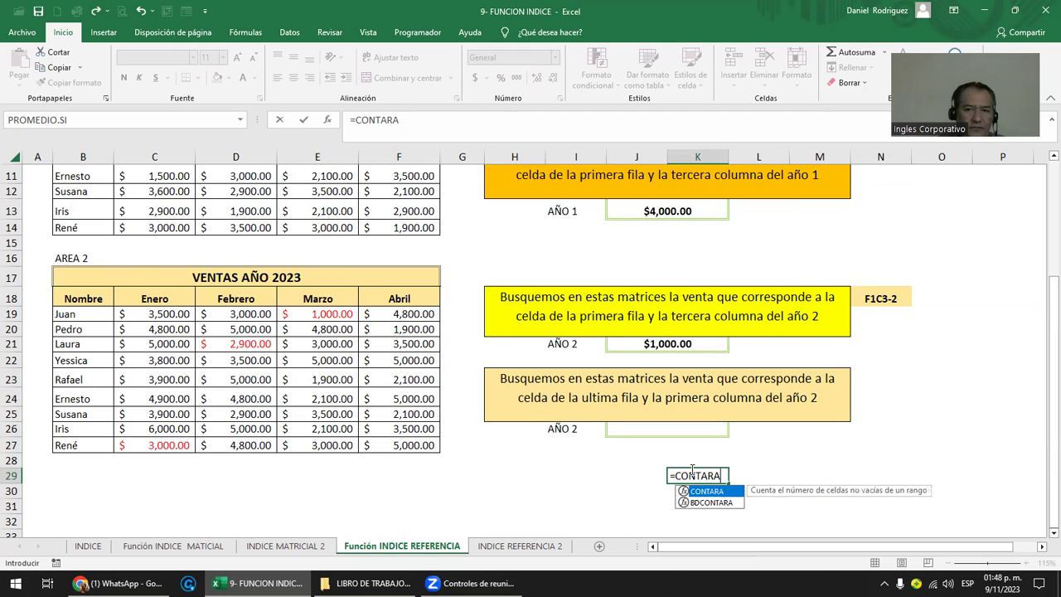
text(()
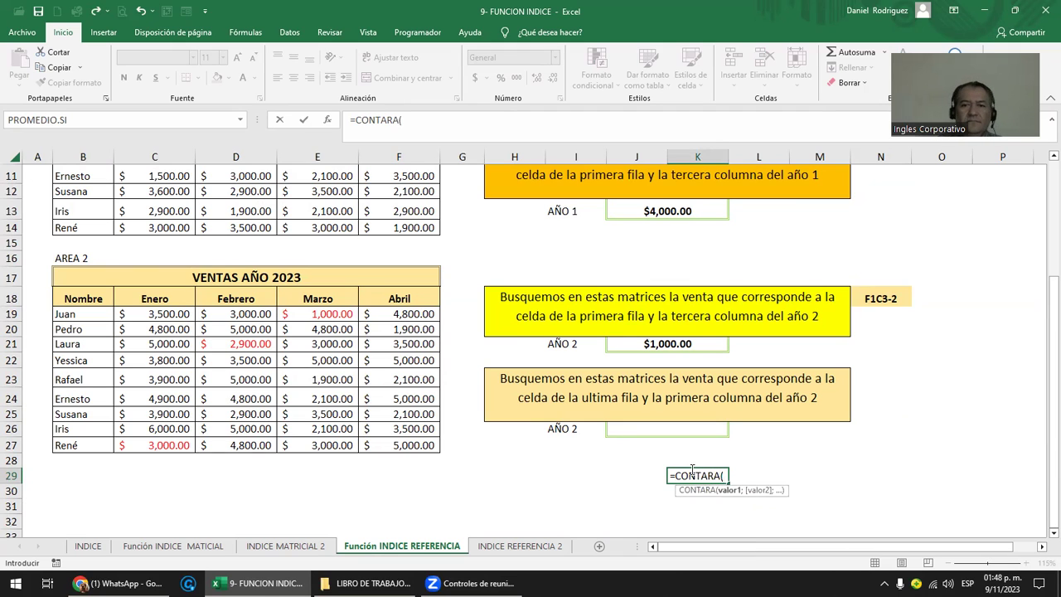
drag(97, 313, 101, 447)
key(ctrl+Return)
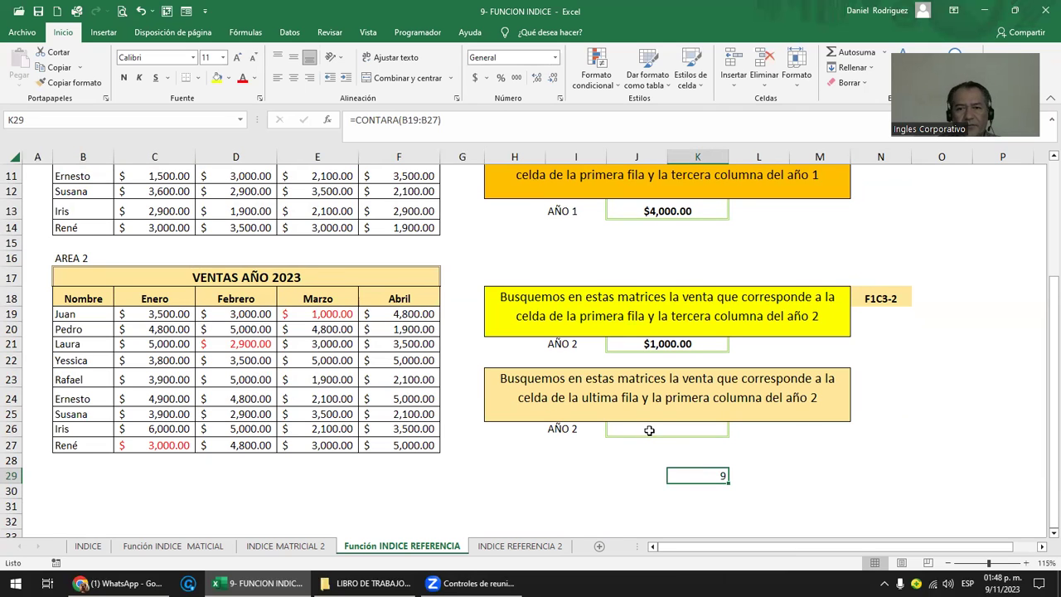
Step: Label the last-row question F9C1-2 in N23
click(878, 377)
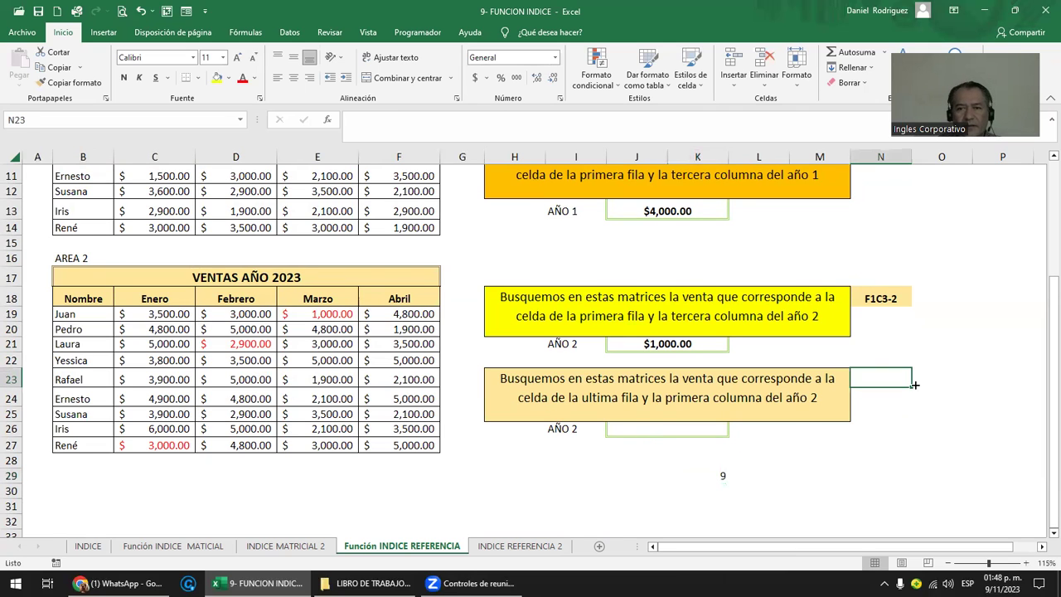
text(F)
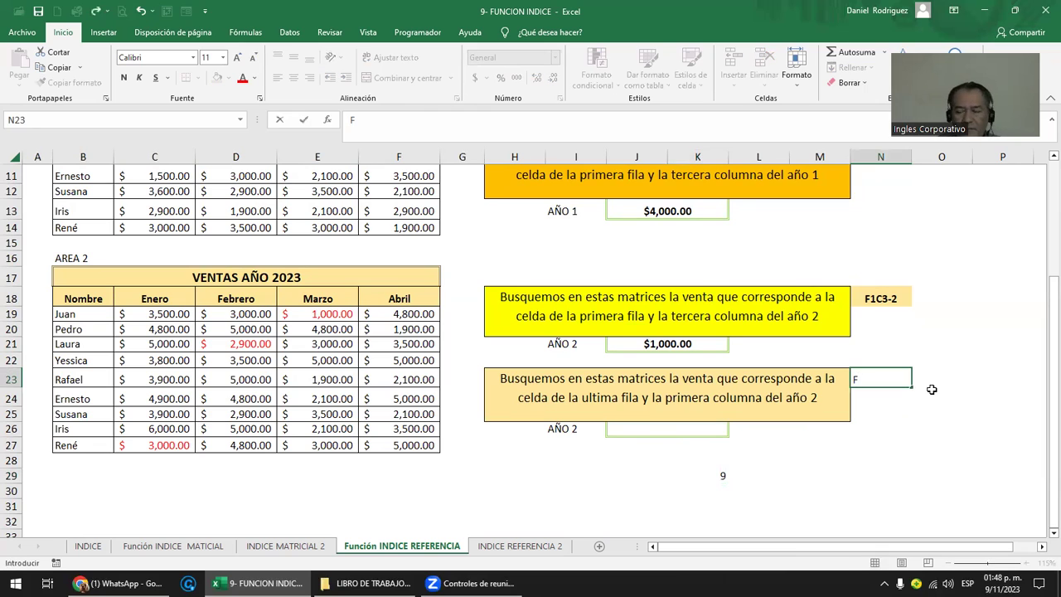
text(9)
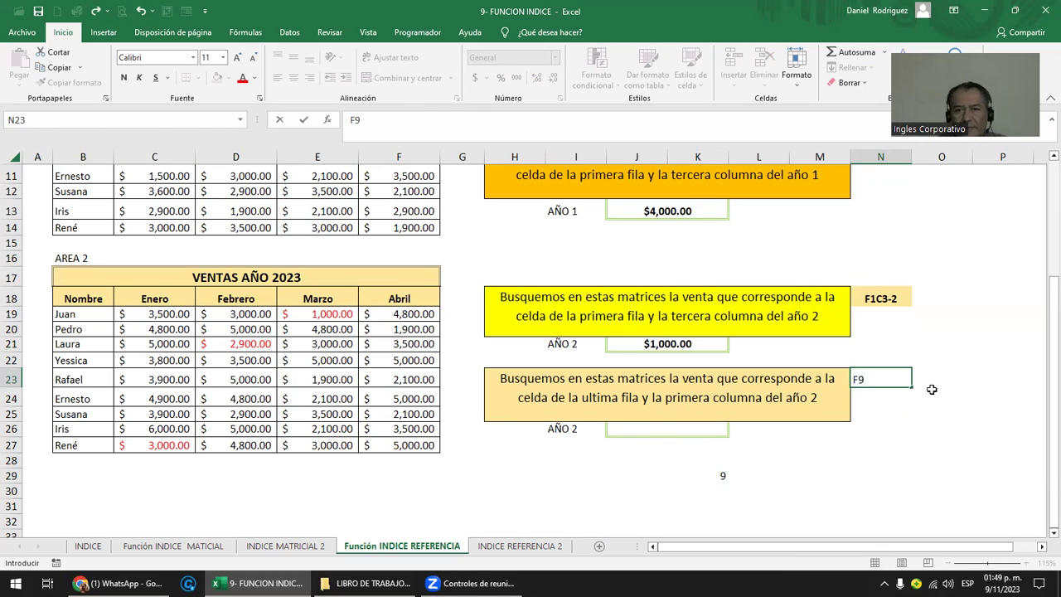
text(C1)
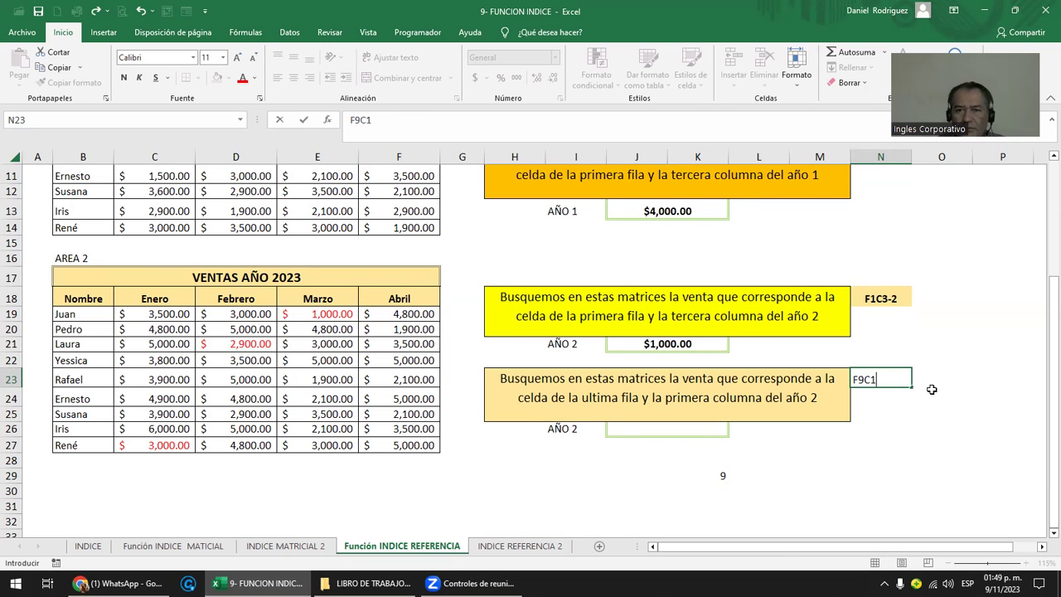
text(-2)
key(Return)
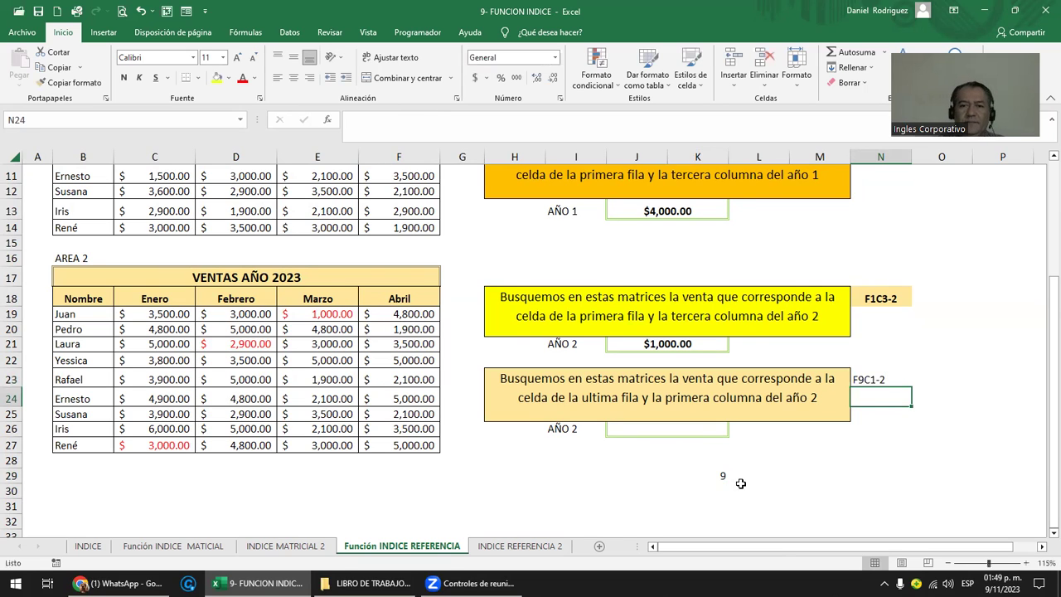
click(713, 472)
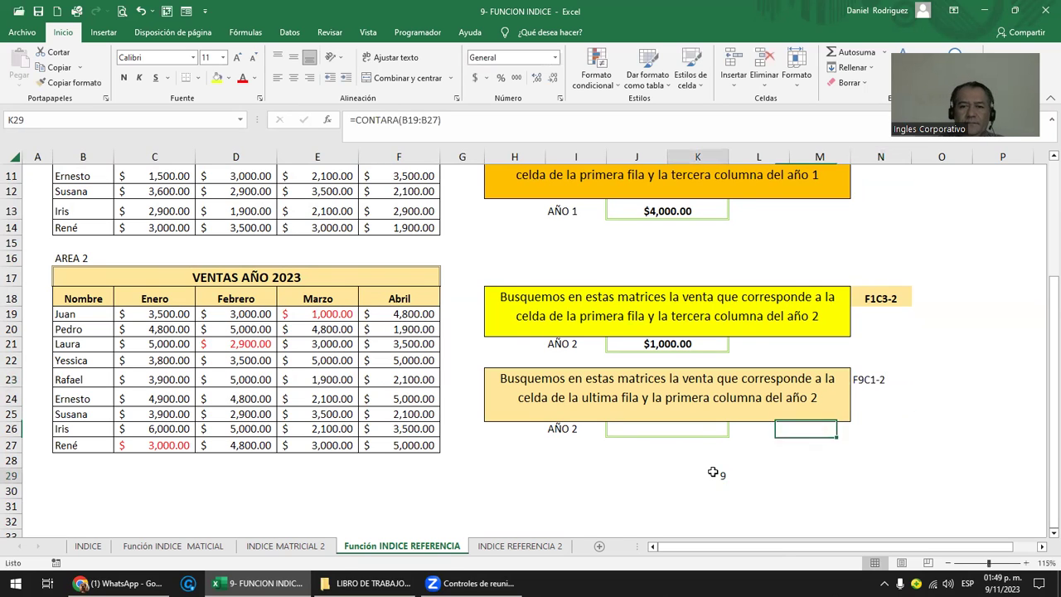
Step: Paste J21's INDICE formula into J26 and change it to row 9, column 1, returning $3,000.00
click(667, 346)
key(ctrl+c)
key(Down)
key(Down)
key(Down)
key(ctrl+v)
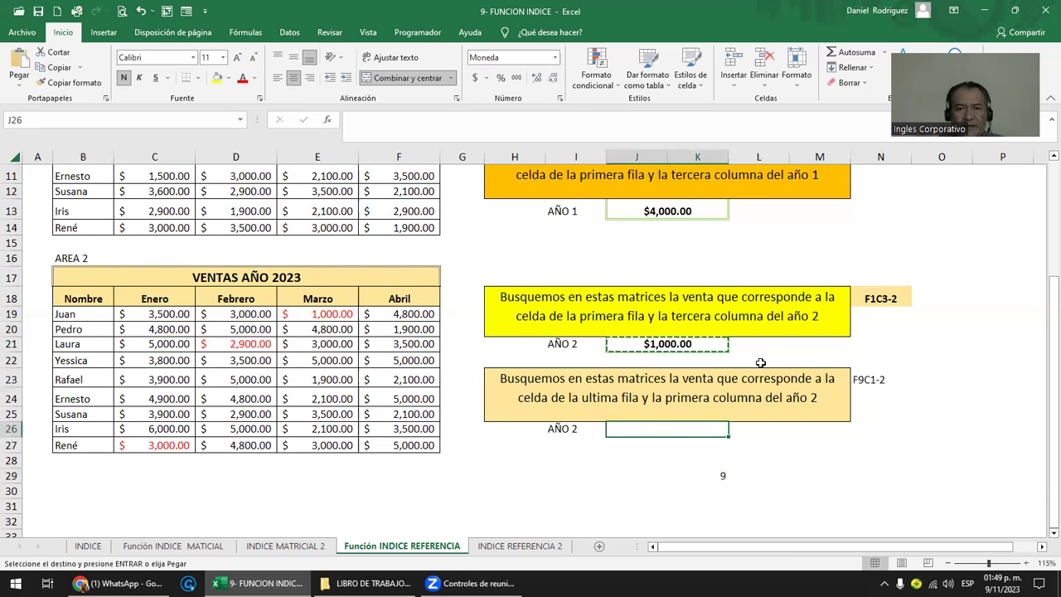
key(F2)
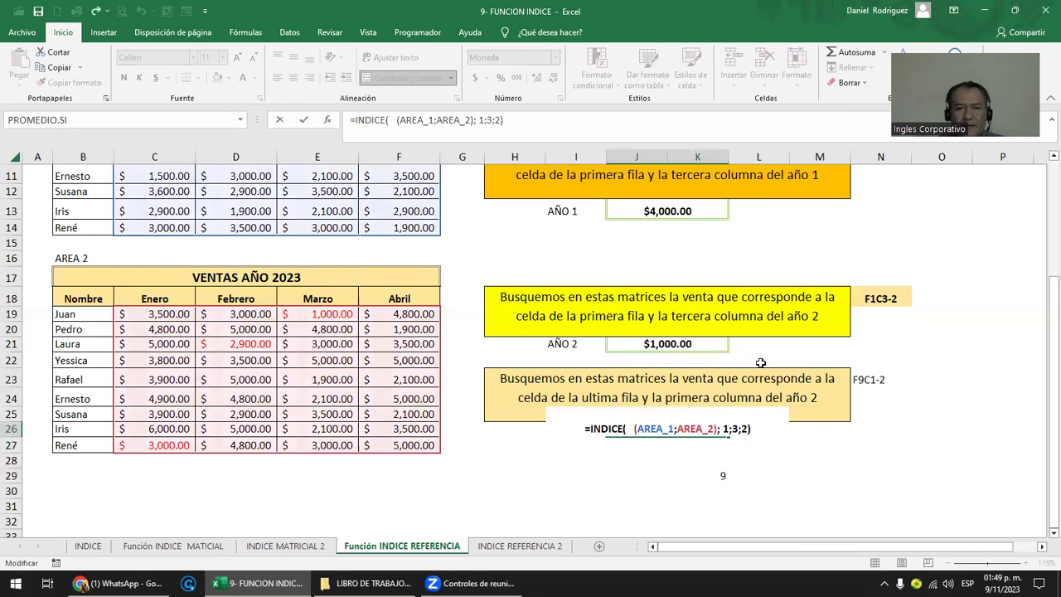
key(Left)
key(Left)
key(Left)
key(Left)
key(Left)
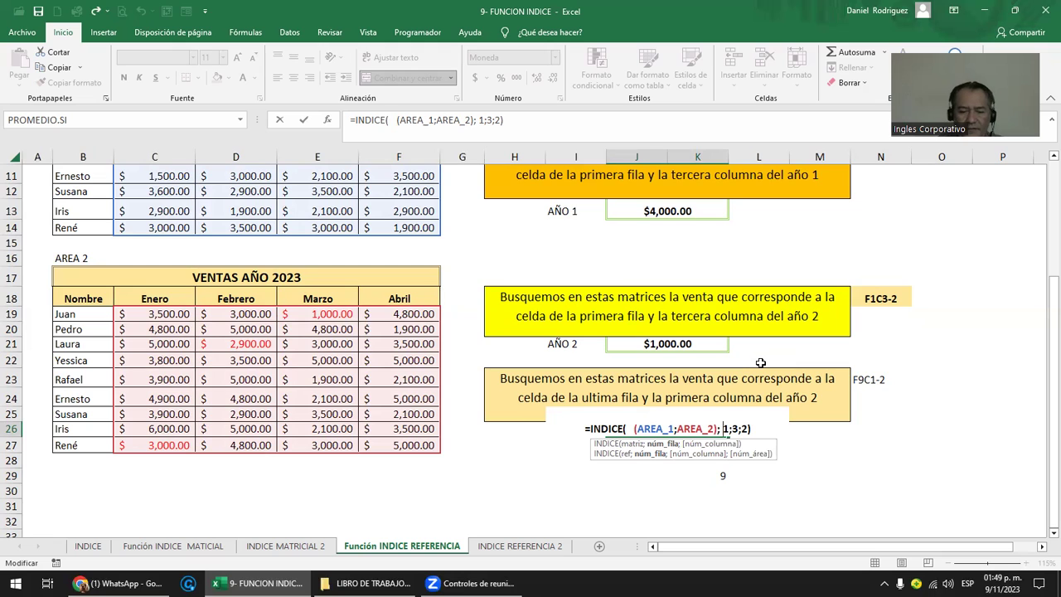
key(BackSpace)
text(9)
key(Right)
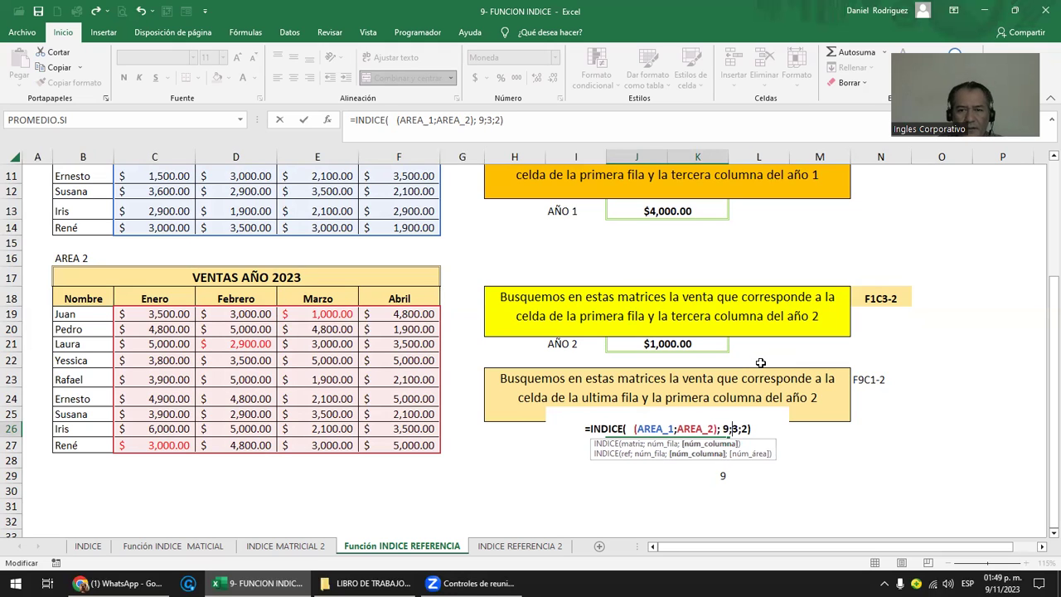
key(Delete)
text(1)
key(Right)
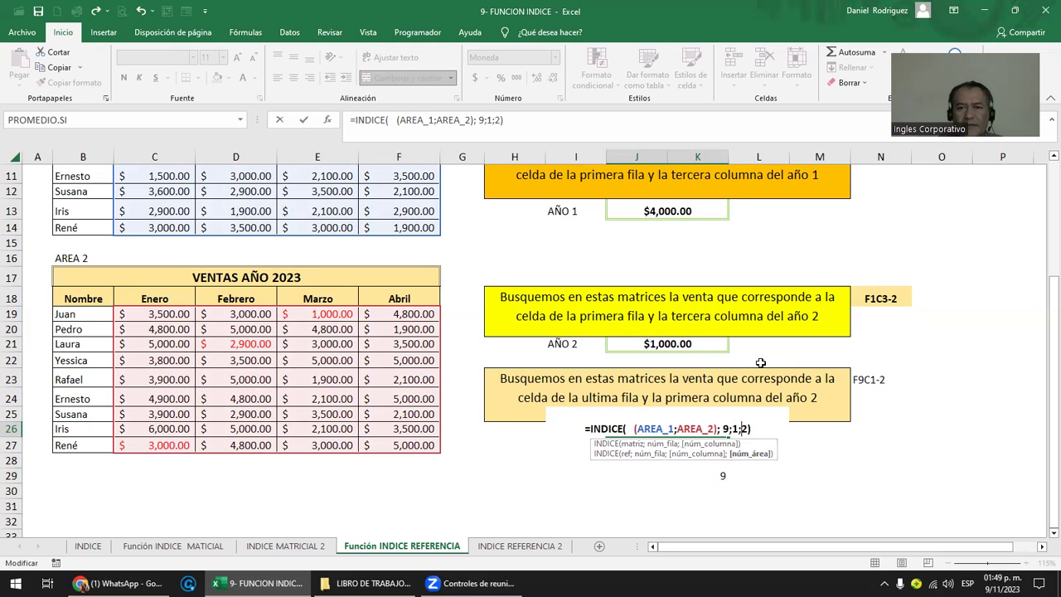
key(Return)
key(Up)
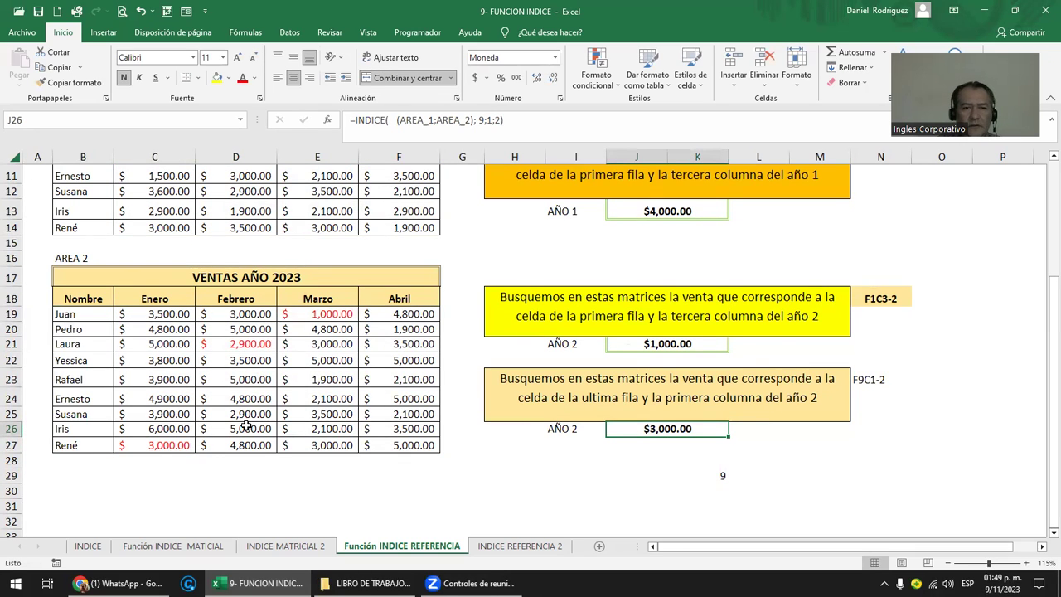
Step: Verify the result against René's Enero value 3000 in C27 and Rafael's Abril value
click(168, 447)
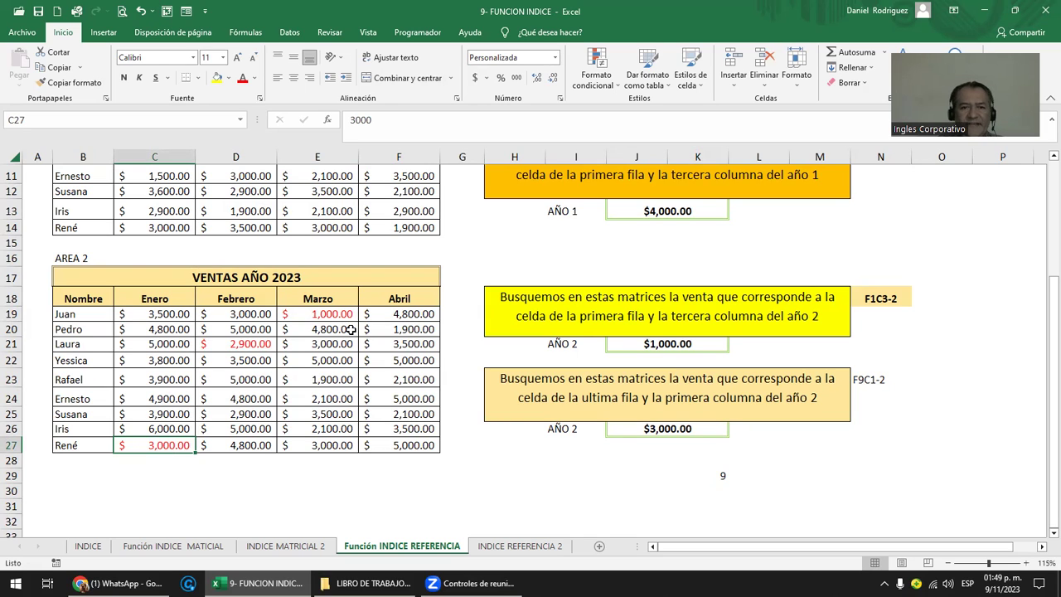
click(420, 379)
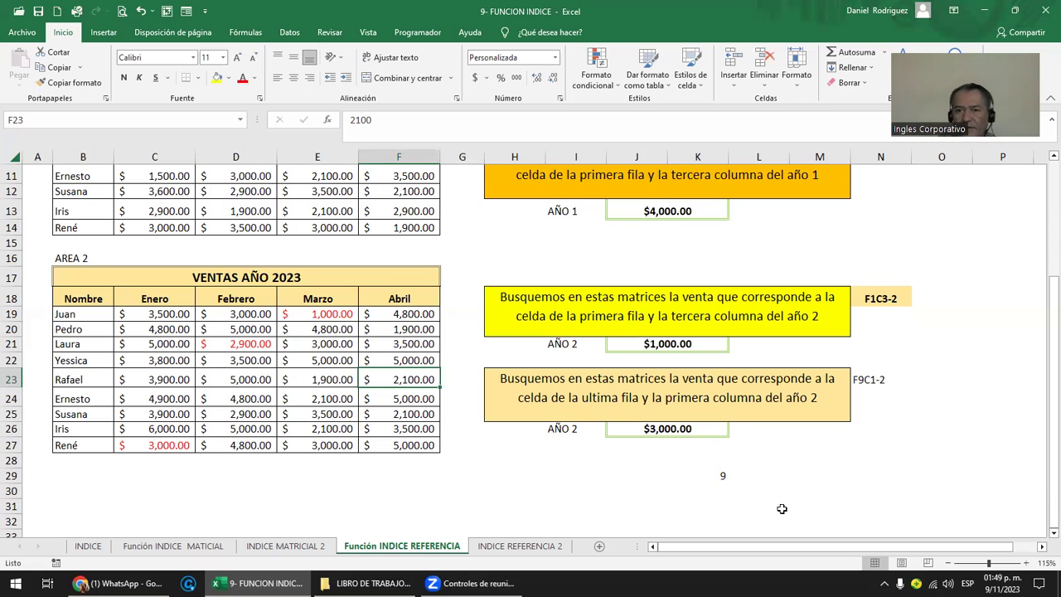
click(678, 494)
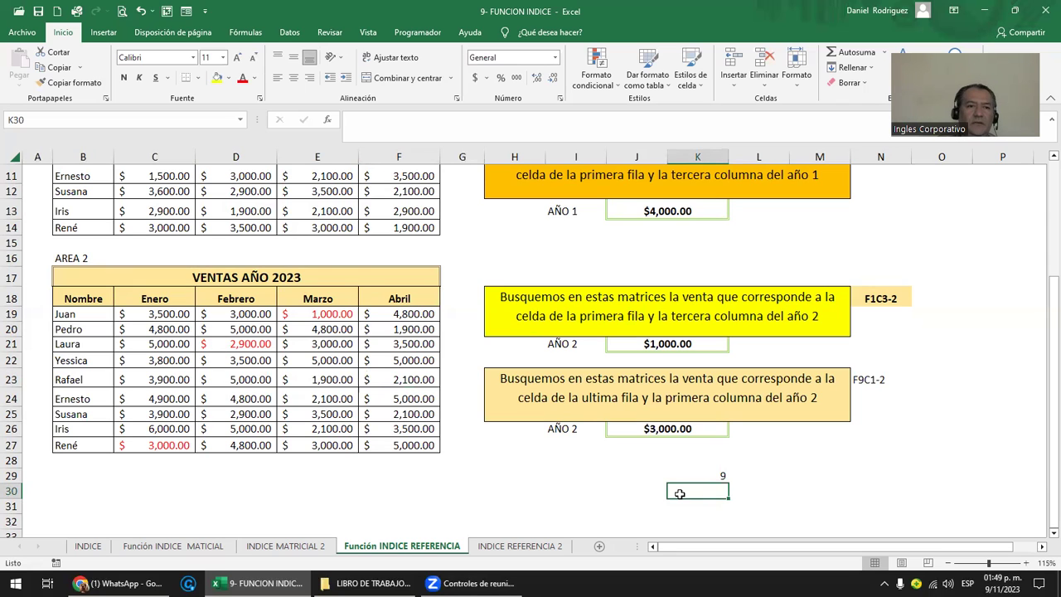
Step: Copy the F9C1-2 note from N23 into N28
key(Right)
key(Right)
key(Up)
key(Up)
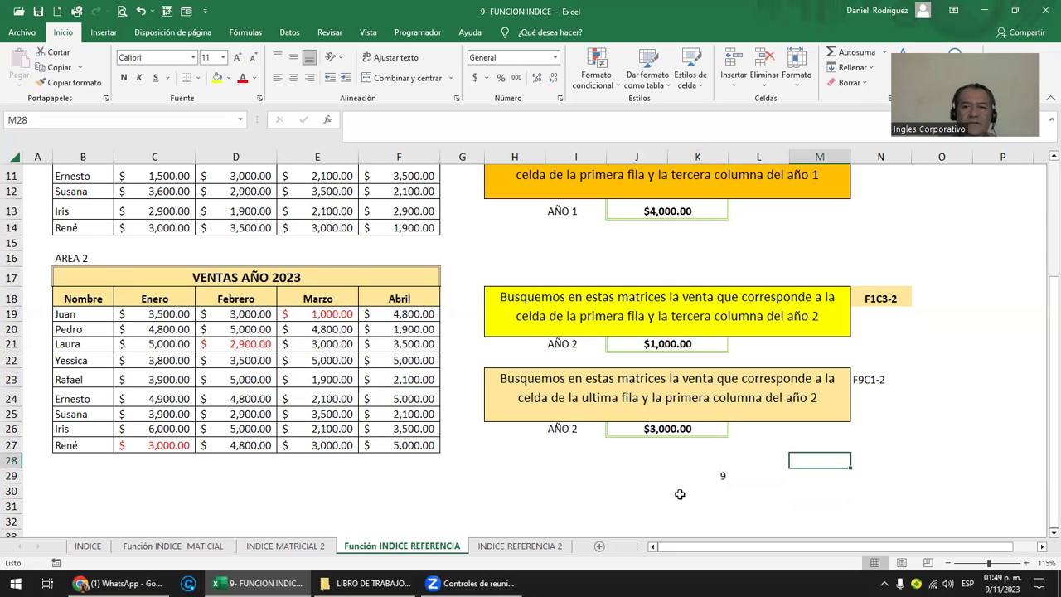
key(Up)
key(Up)
key(Up)
key(Up)
key(Right)
key(Down)
key(ctrl+c)
key(Down)
key(Down)
key(Down)
key(Down)
key(Down)
key(Return)
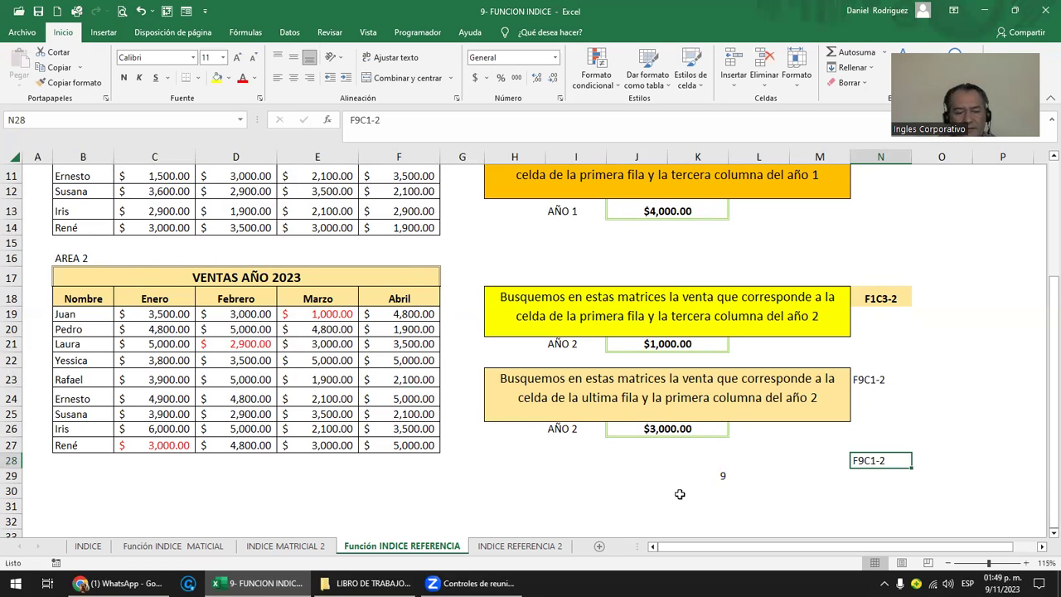
Step: Edit the N28 copy to read F5C2-1
key(F2)
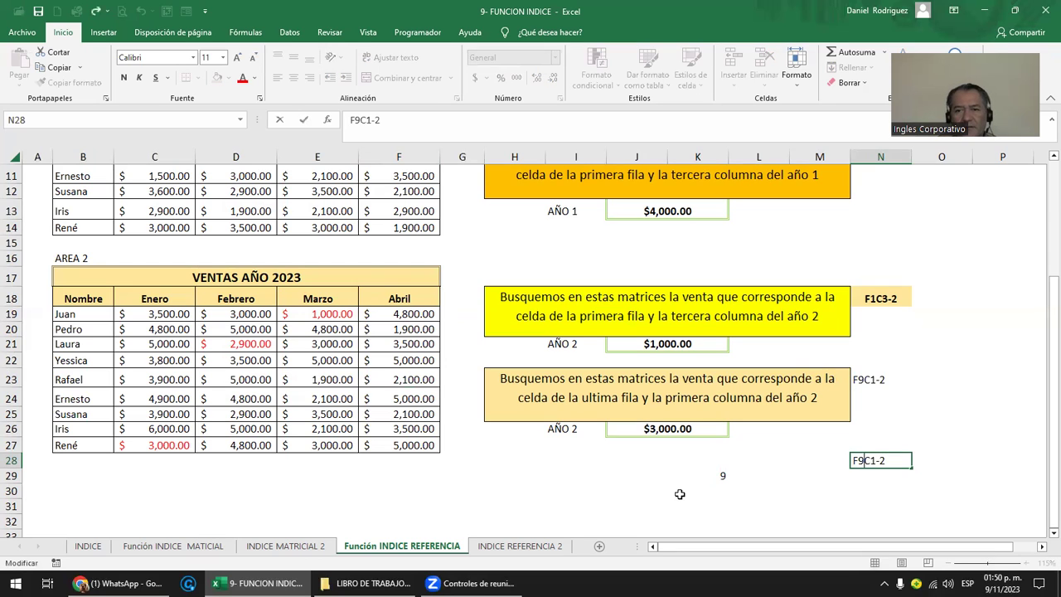
key(Delete)
key(Right)
key(Delete)
key(Delete)
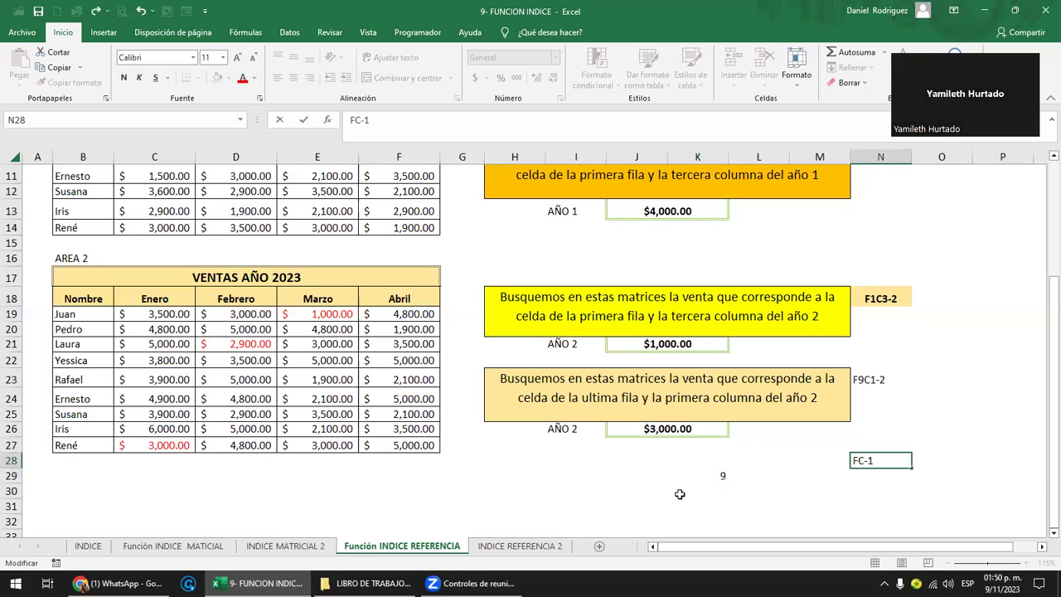
text(5)
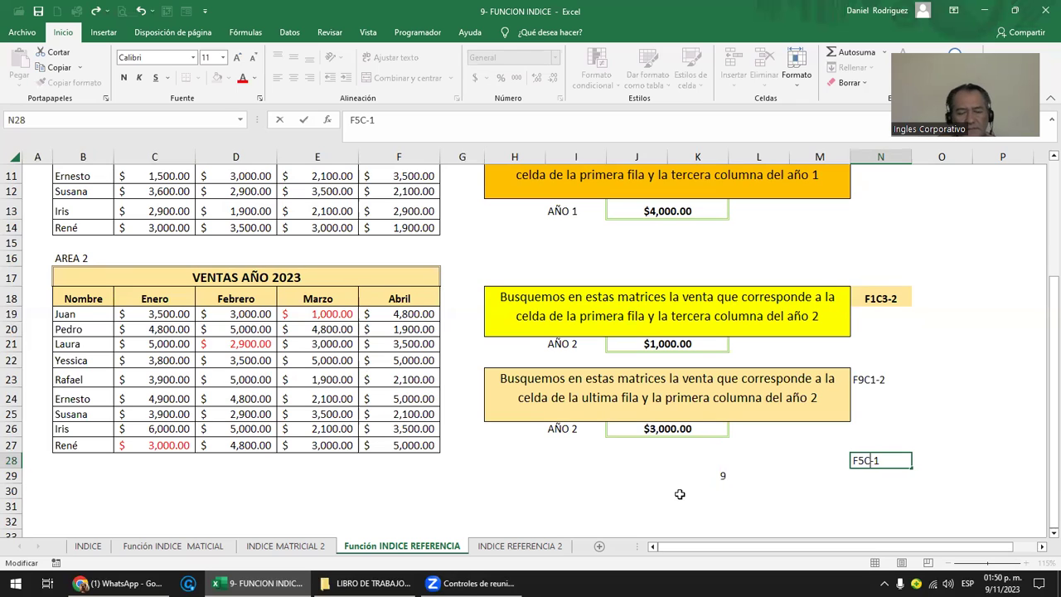
text(2)
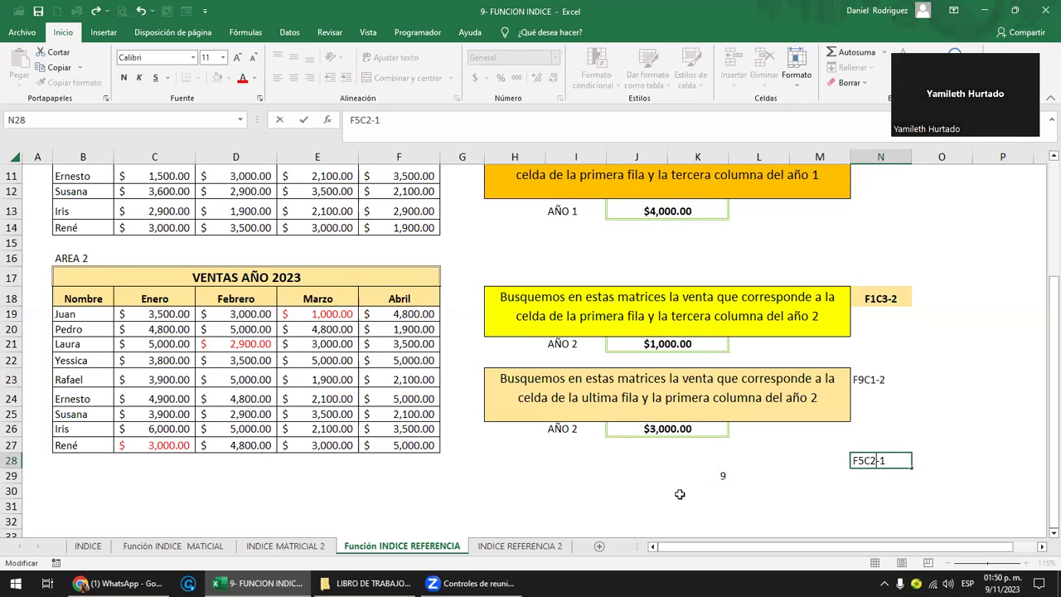
key(ctrl+Return)
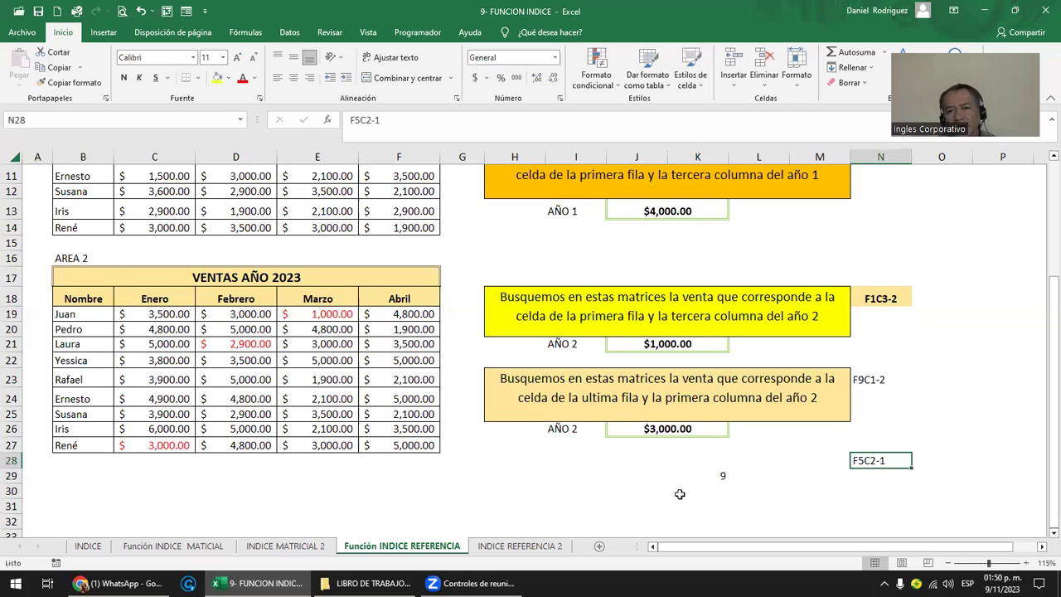
key(Left)
key(Left)
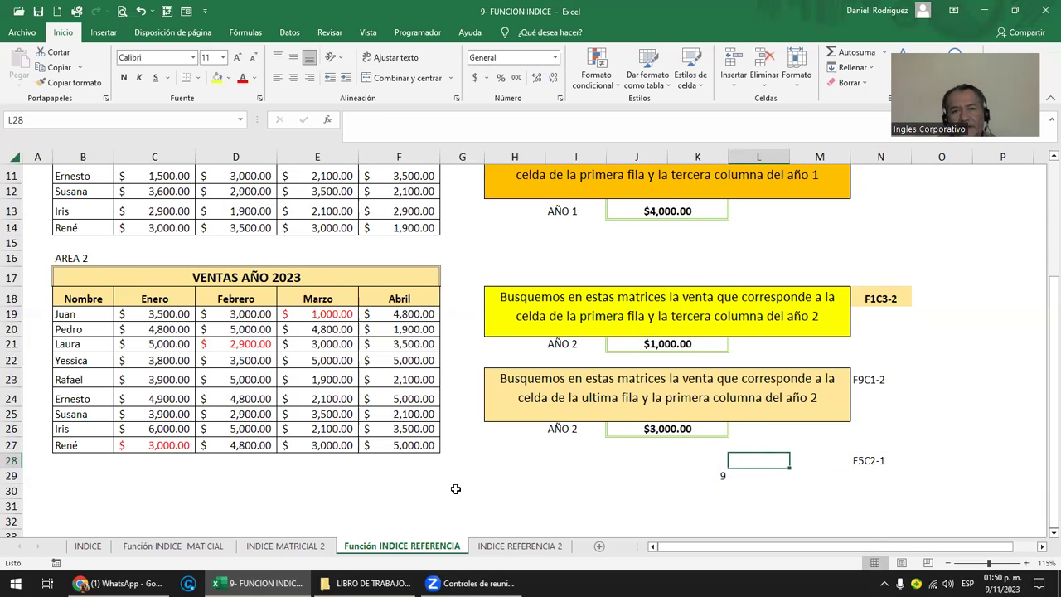
scroll(455, 489, up, 3)
click(276, 208)
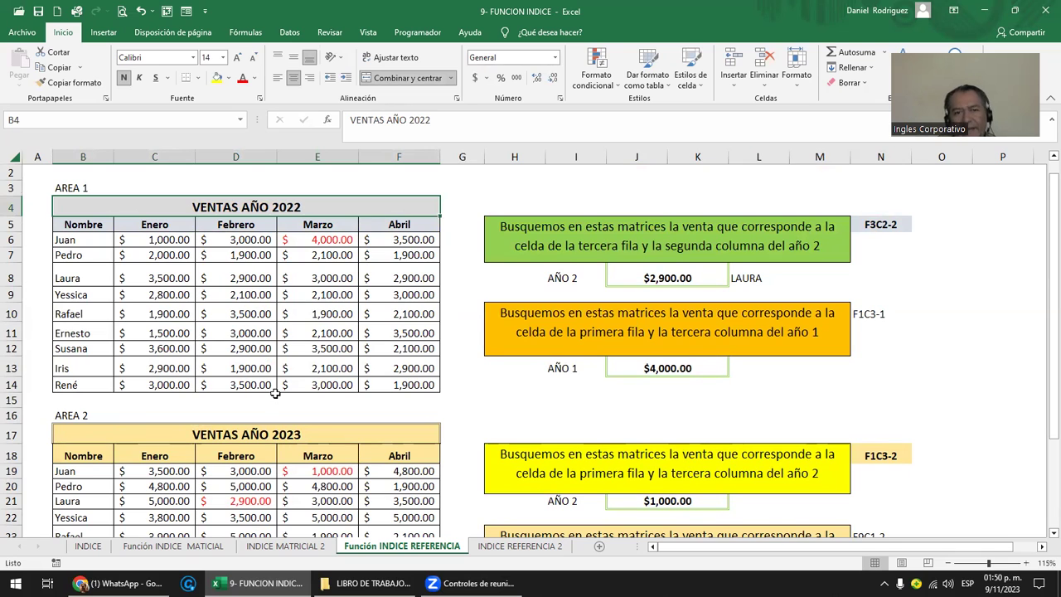
drag(162, 214, 217, 371)
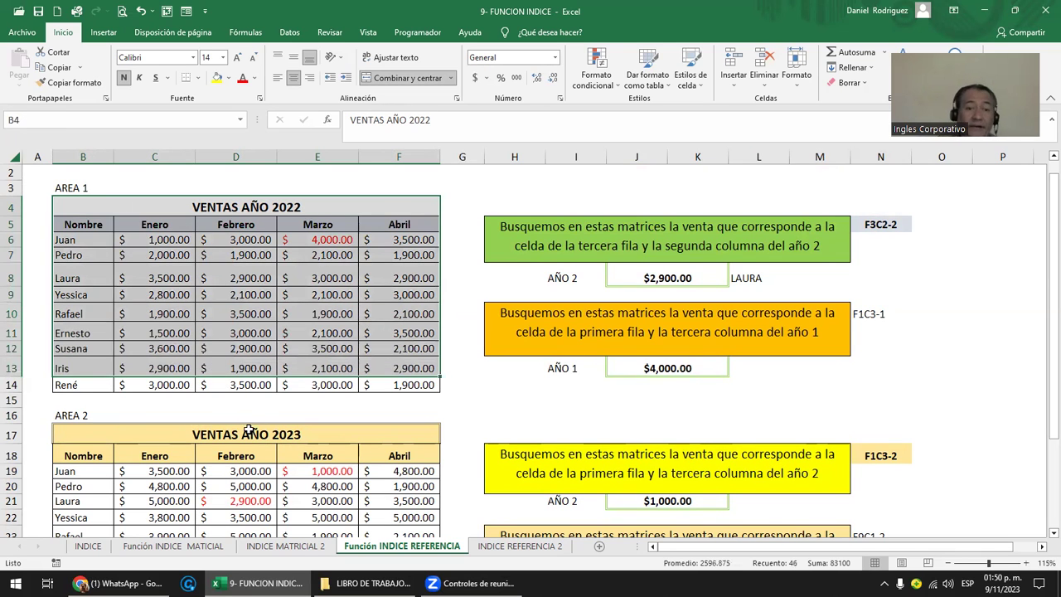
click(262, 437)
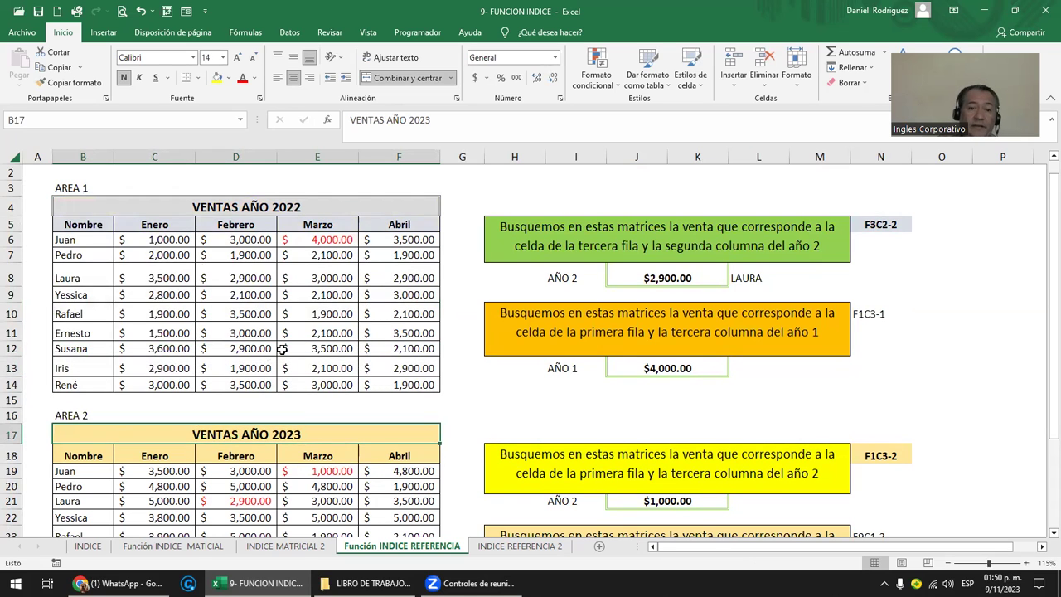
click(77, 188)
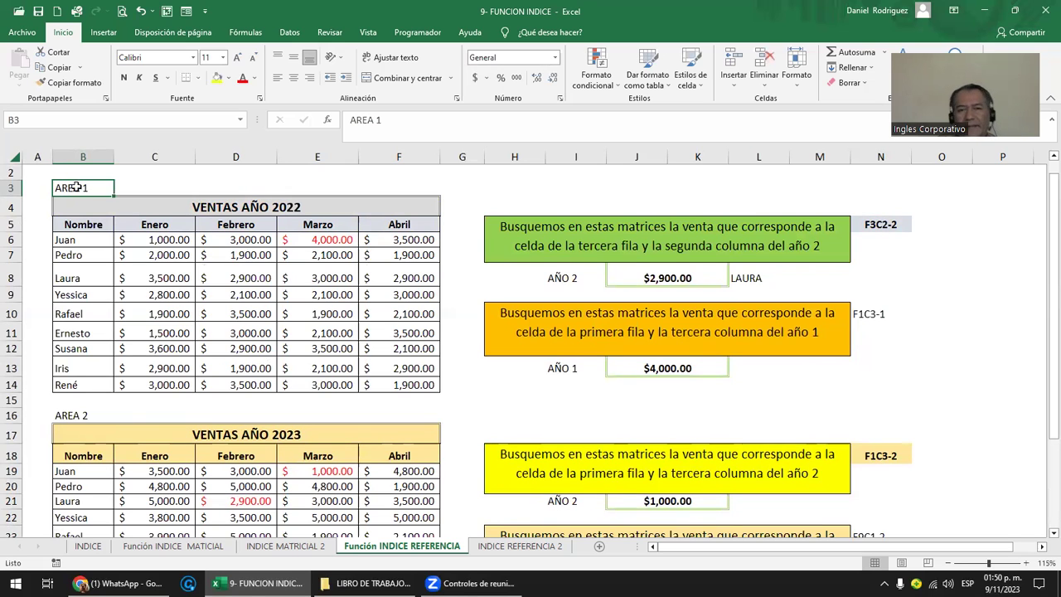
click(236, 210)
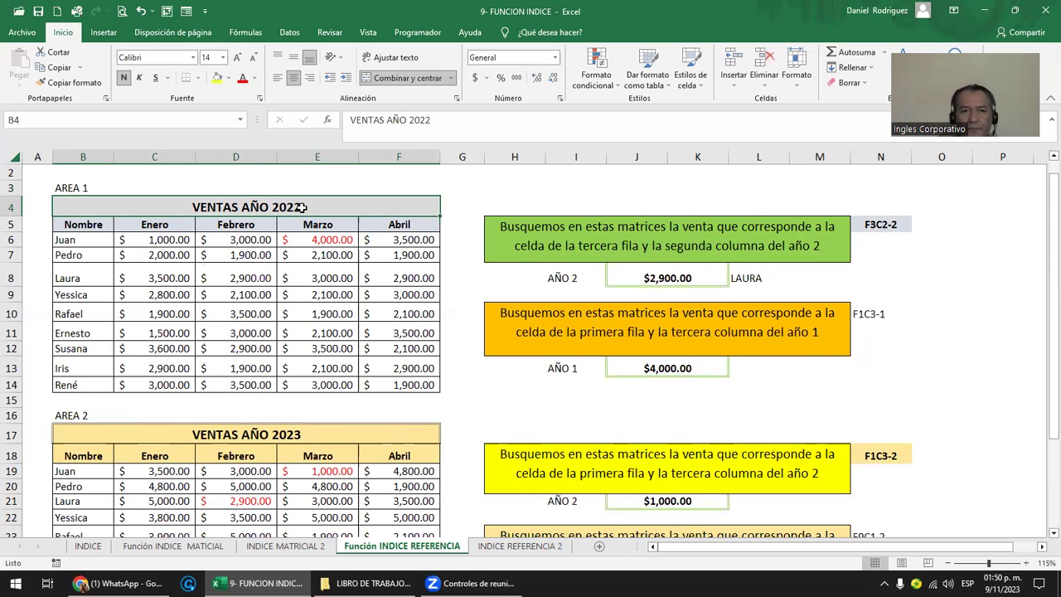
click(299, 429)
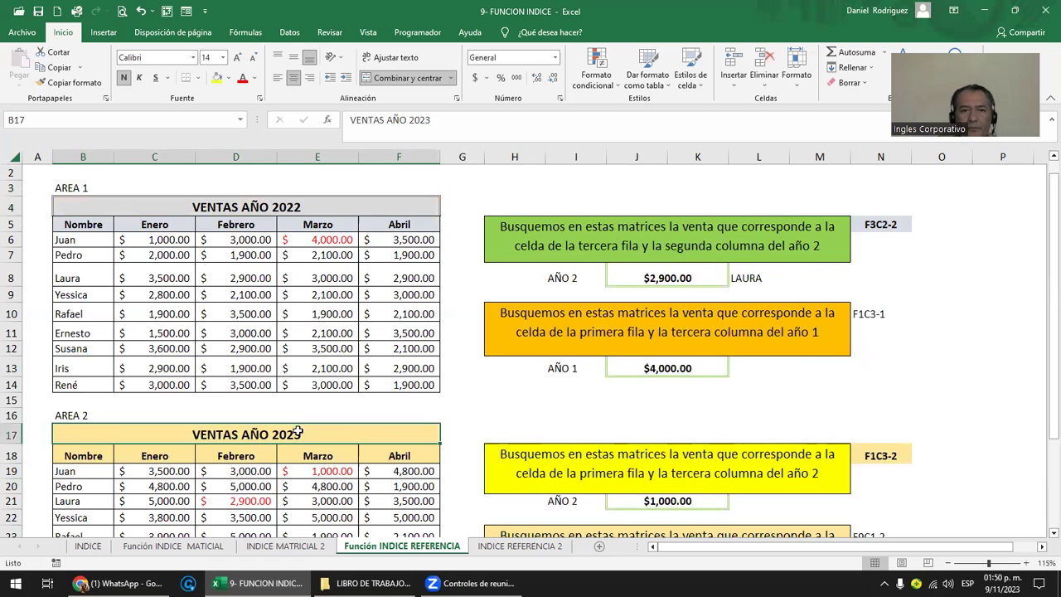
click(246, 209)
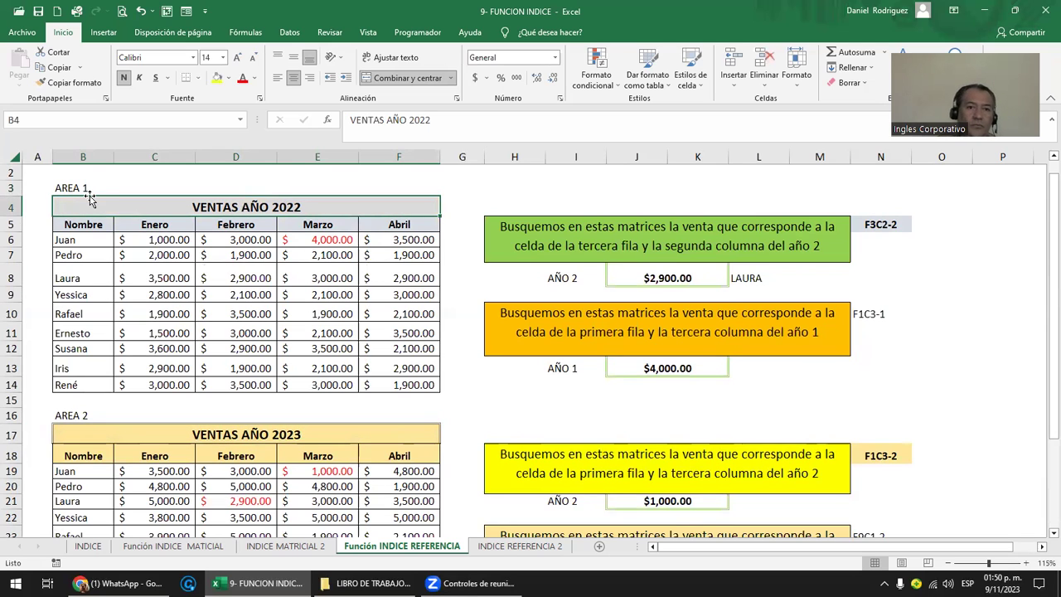
scroll(224, 303, down, 4)
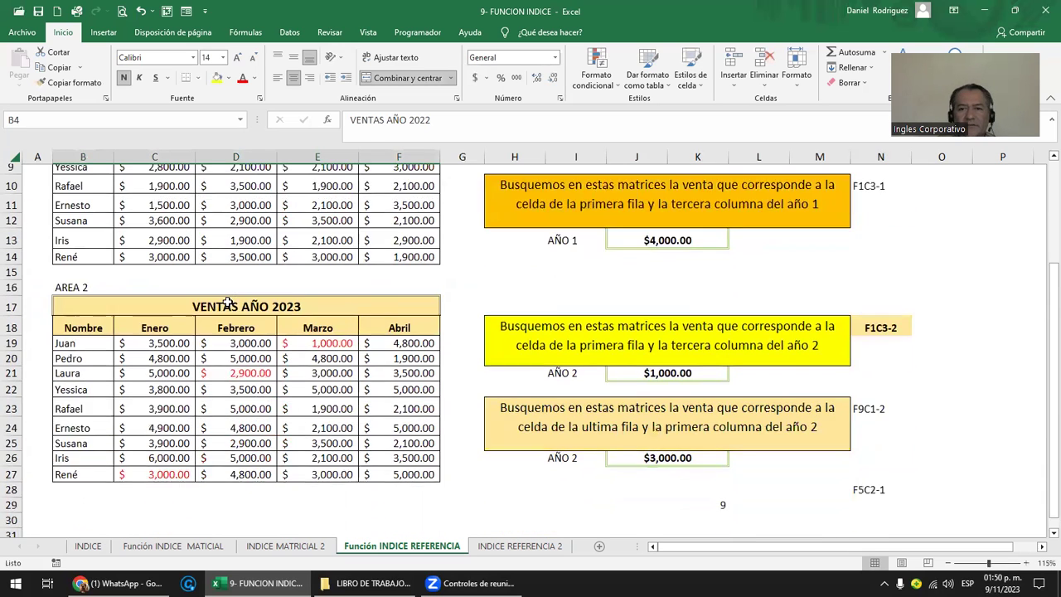
Step: Copy the J26 INDICE formula into N29, under the F5C2-1 note
click(665, 374)
key(ctrl+c)
key(Down)
key(Down)
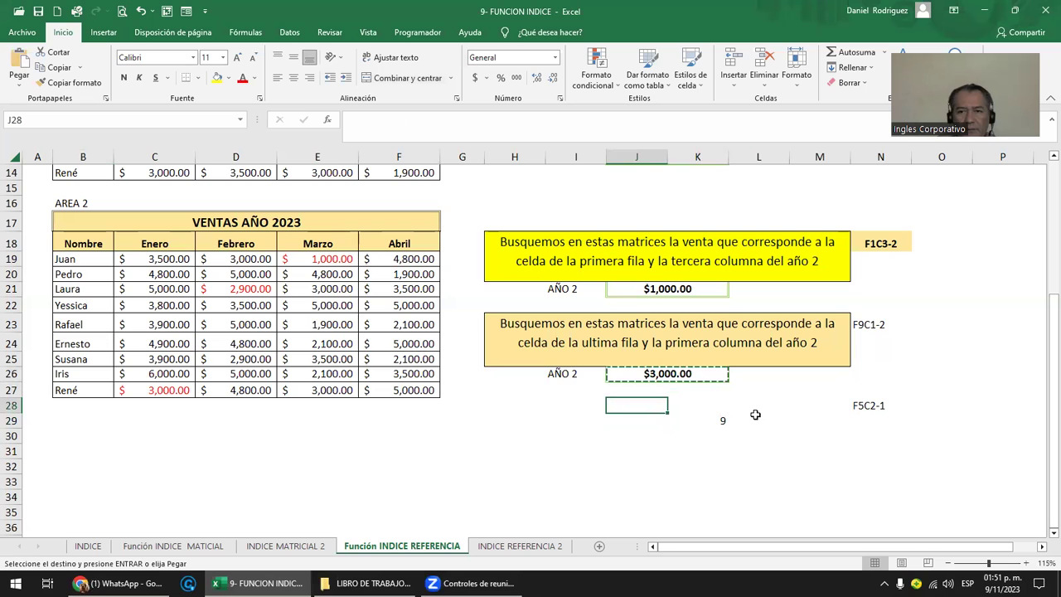
key(Right)
key(Right)
key(Right)
key(Right)
key(Down)
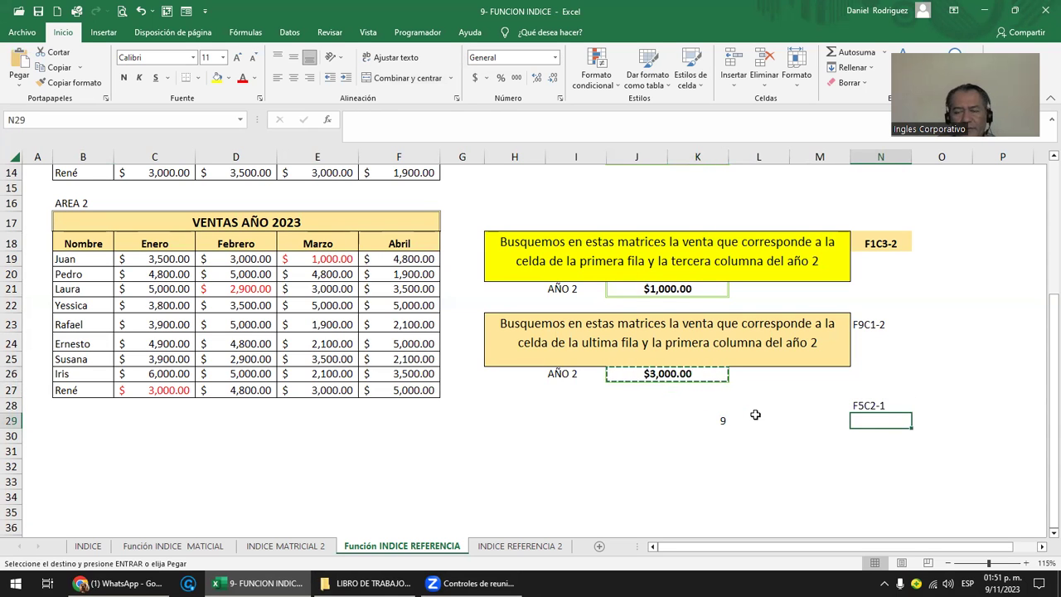
key(Return)
Step: Edit N29 to =INDICE((AREA_1;AREA_2);5;1;2) so it returns $3,900.00
key(F2)
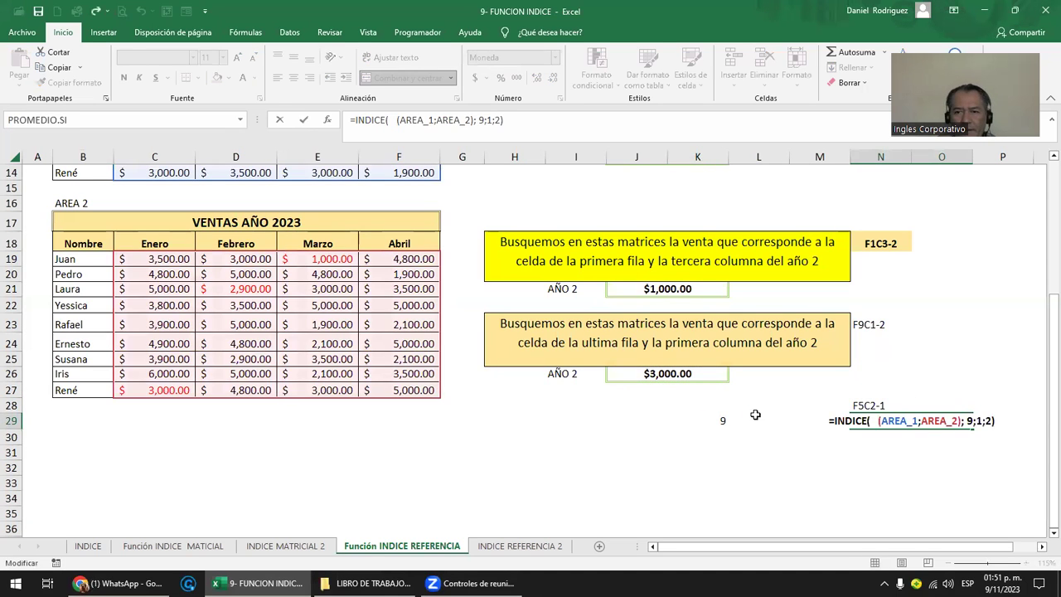
key(Left)
key(Left)
key(Left)
key(BackSpace)
key(Delete)
key(Delete)
key(Delete)
key(Delete)
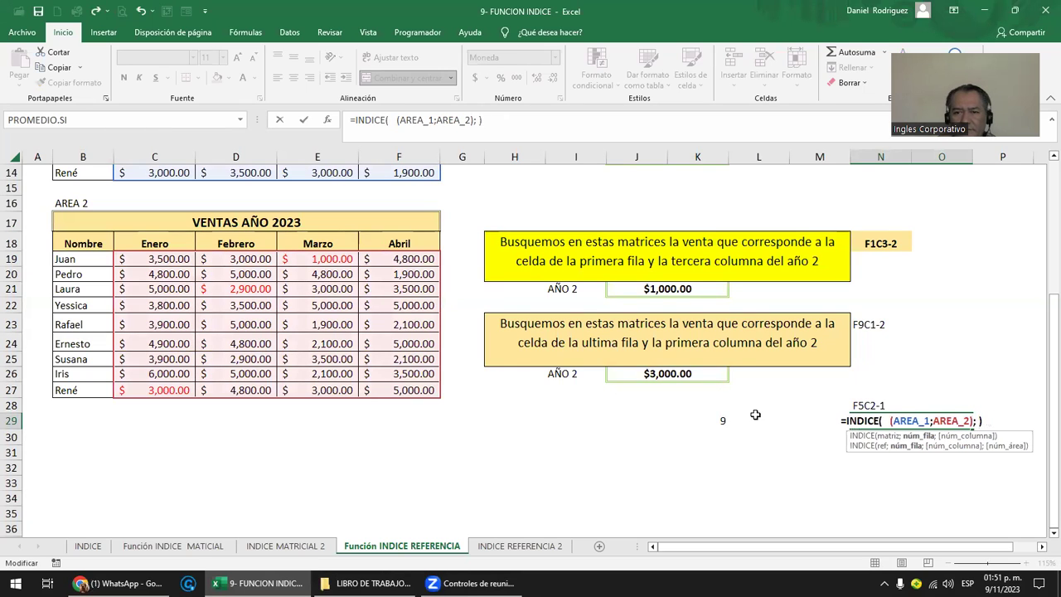
text(5;2:1)
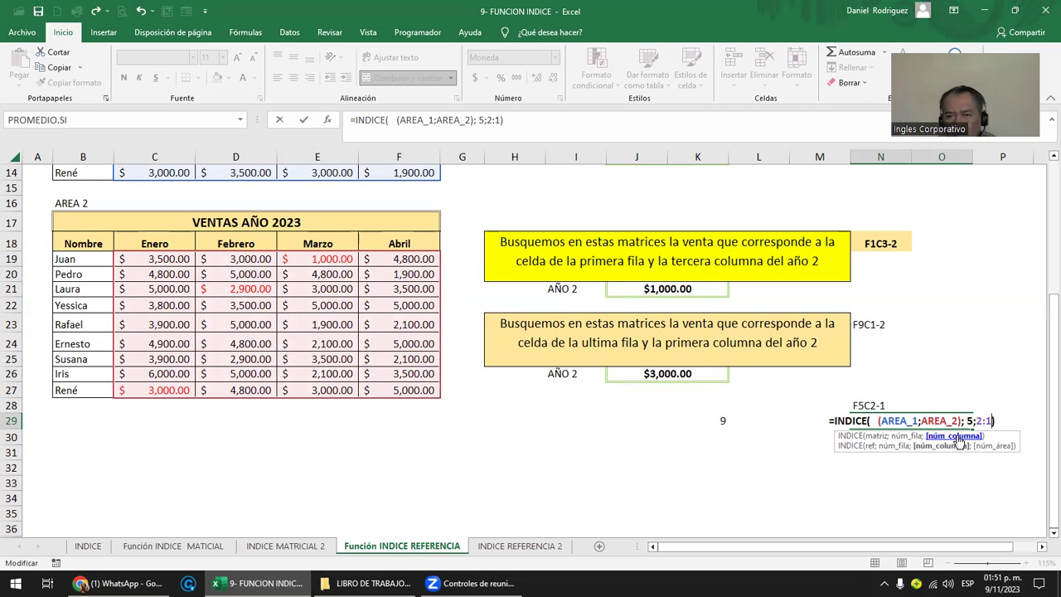
key(Return)
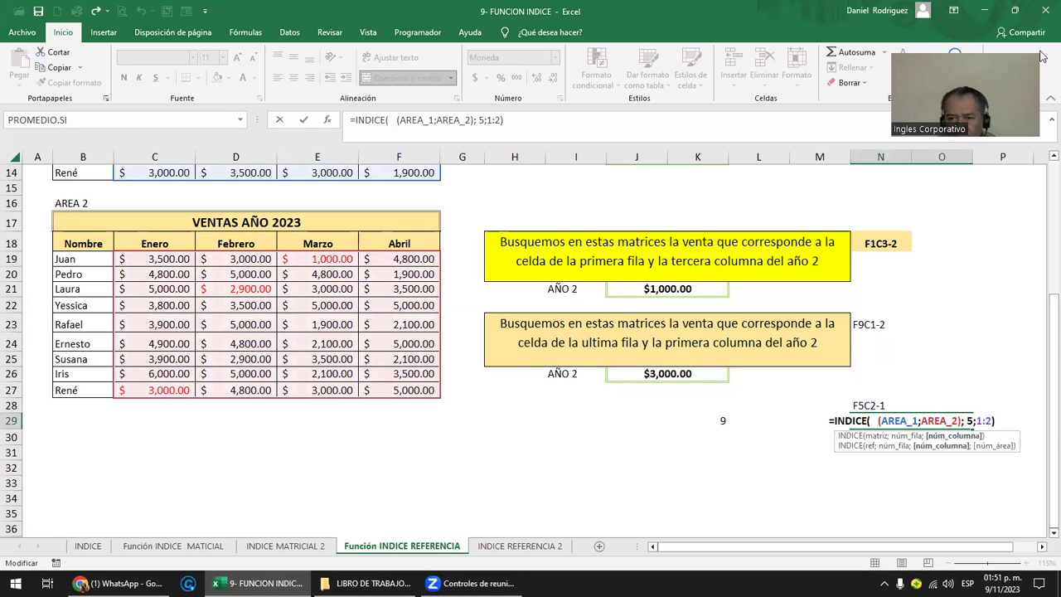
text(;)
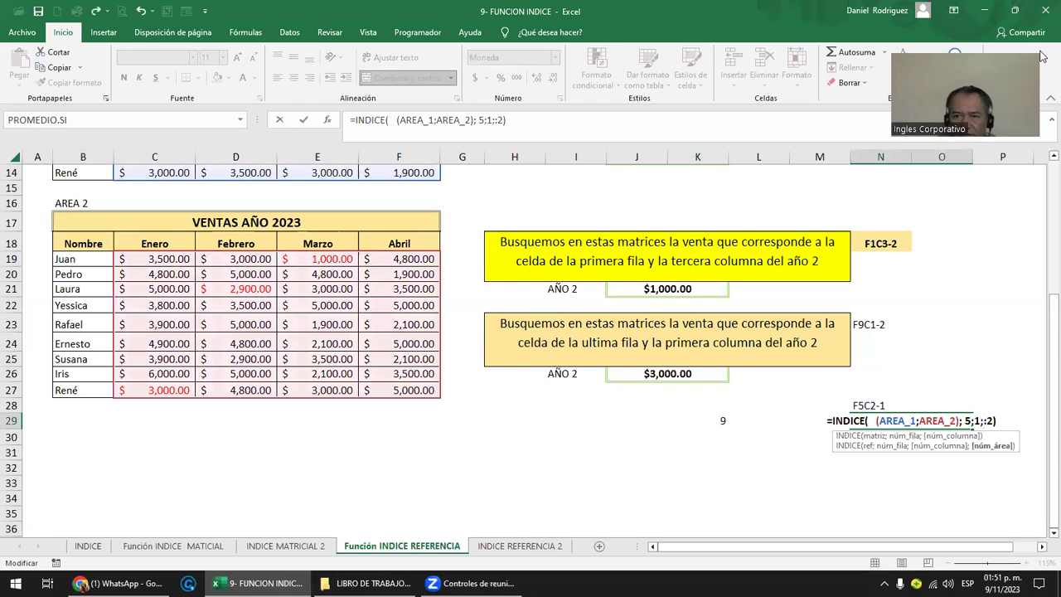
key(Delete)
key(Return)
key(Up)
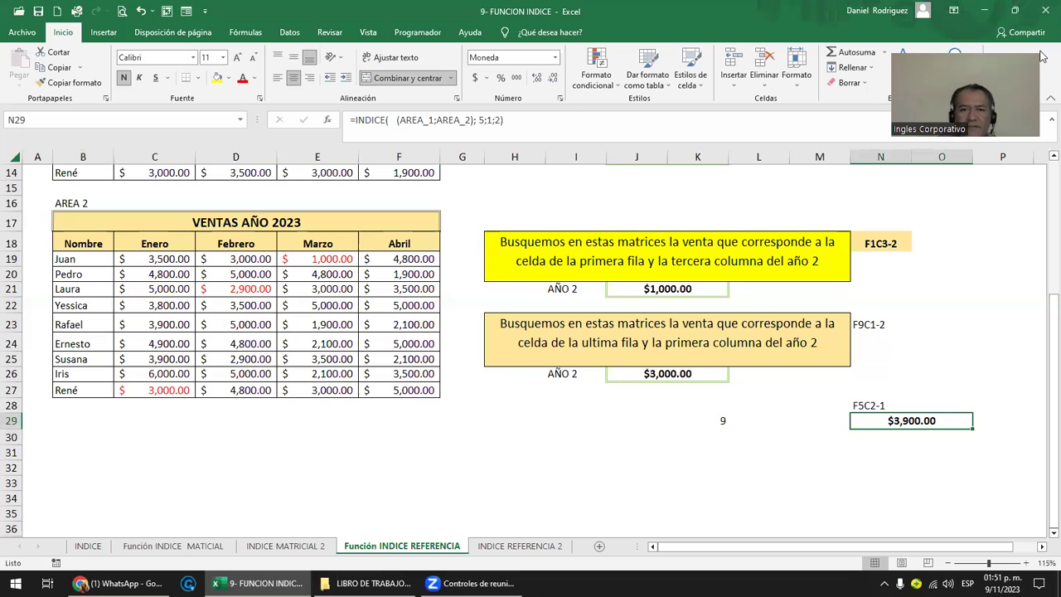
click(163, 324)
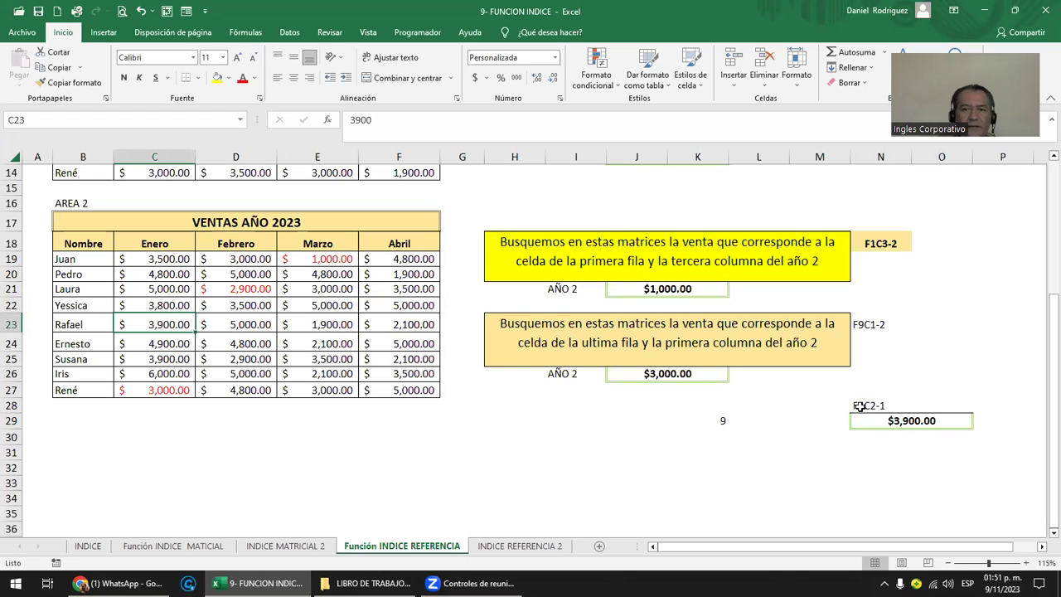
click(79, 263)
key(Down)
key(Down)
key(Down)
key(Down)
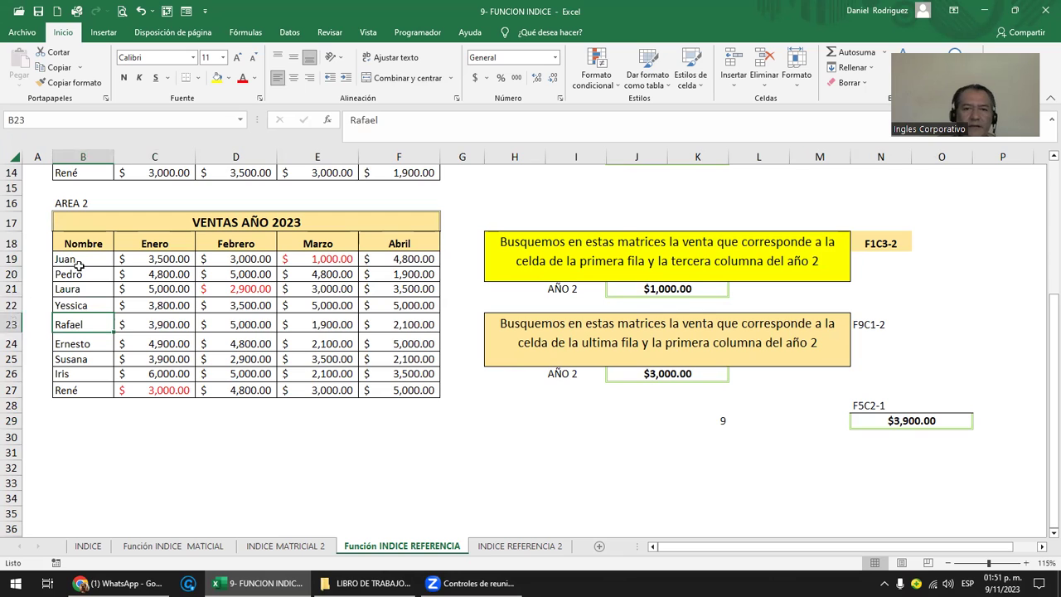
key(Right)
key(Right)
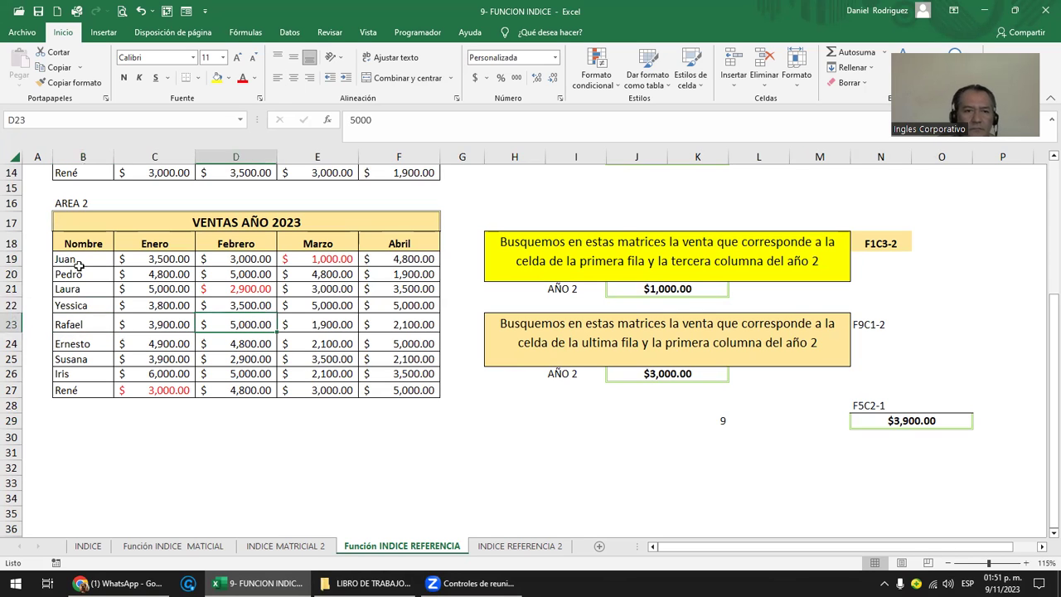
click(251, 307)
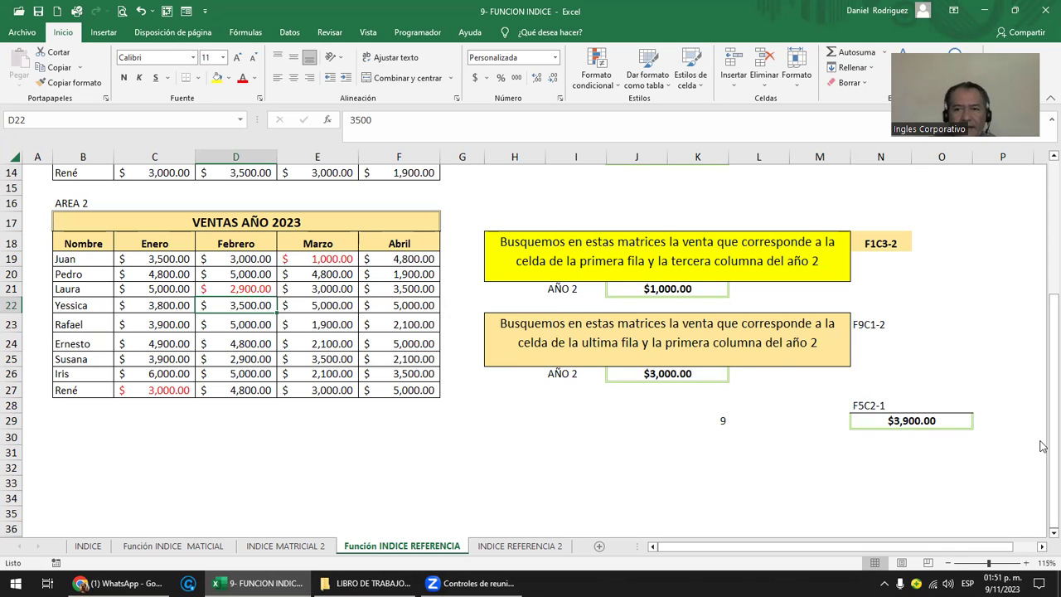
scroll(374, 354, up, 1)
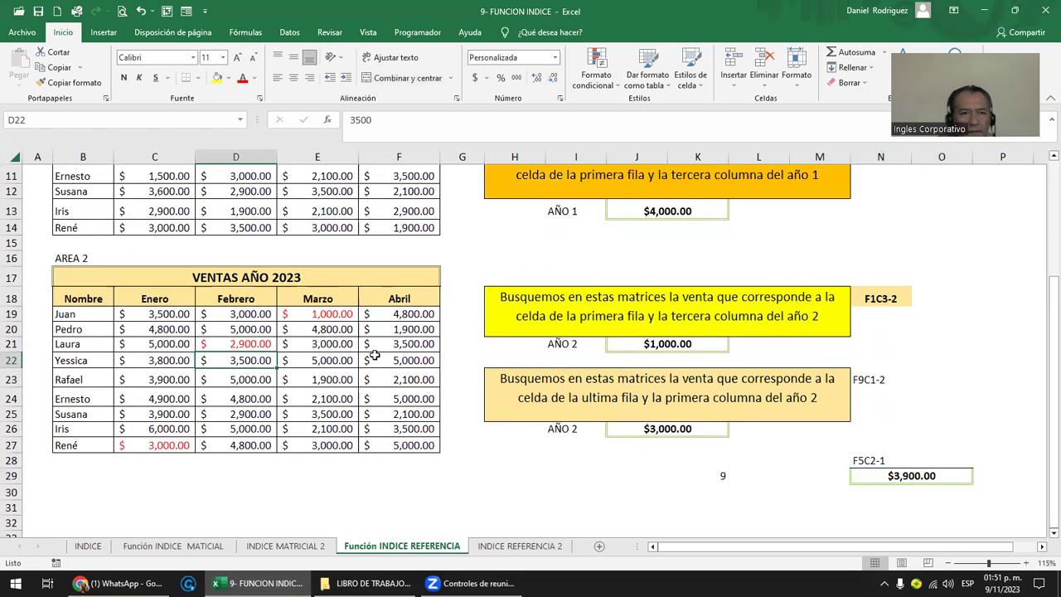
scroll(374, 354, up, 2)
click(63, 190)
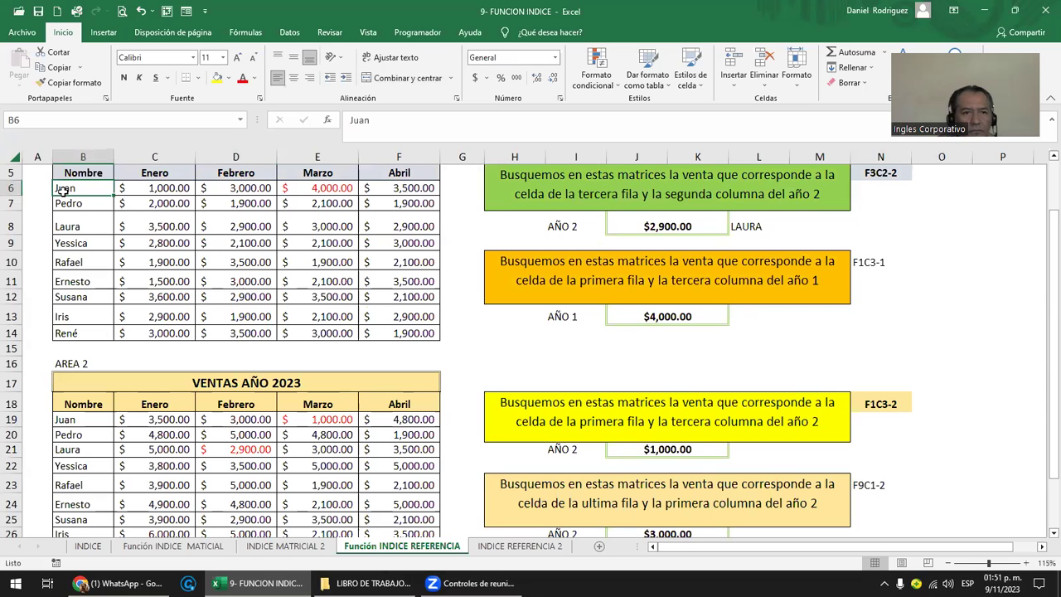
key(Down)
key(Down)
key(Down)
key(Down)
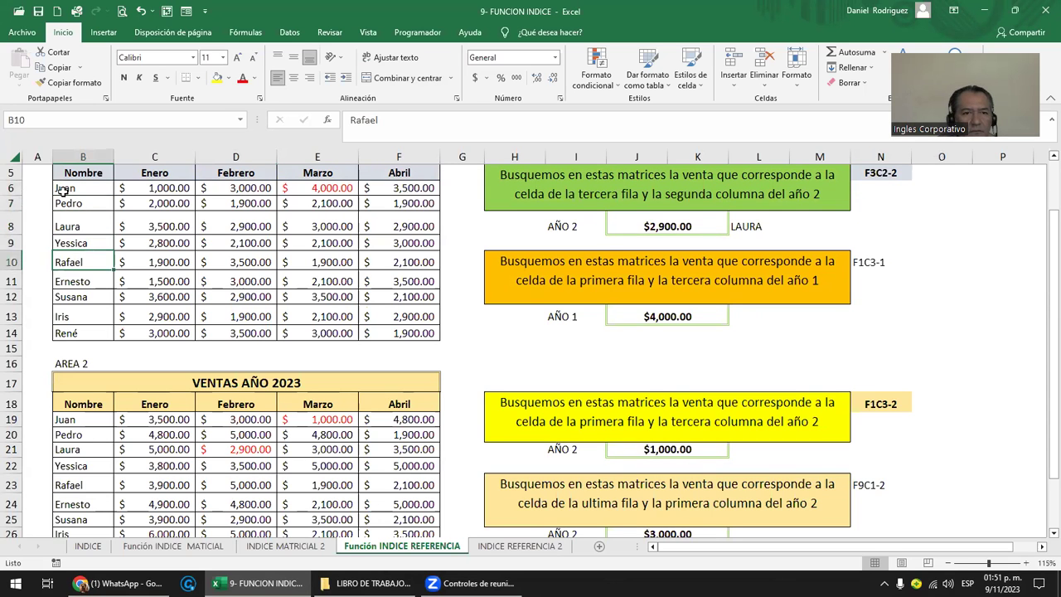
key(Right)
key(Right)
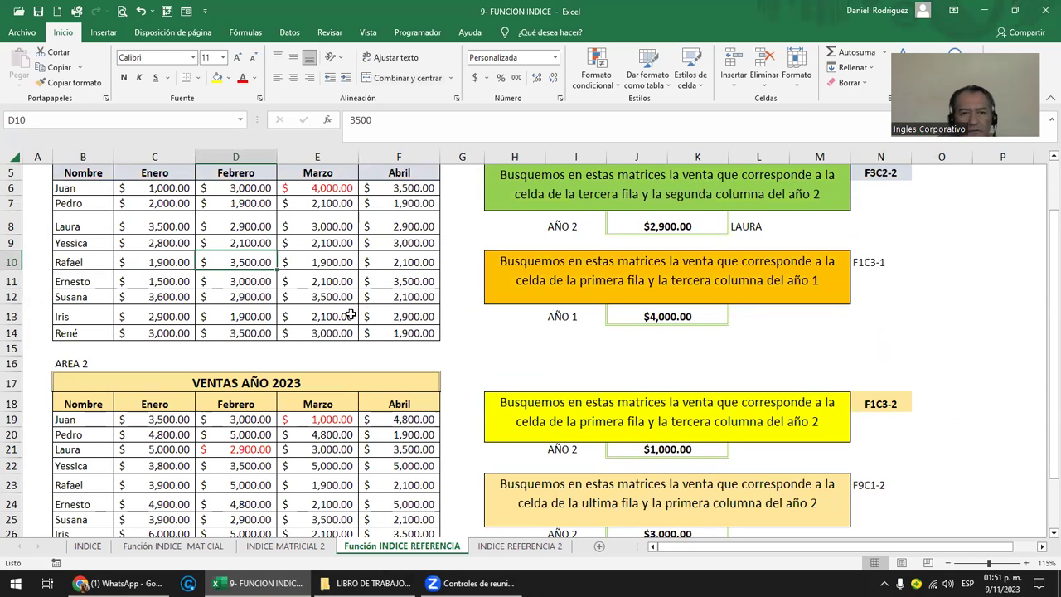
ctrl+scroll(351, 315, down, 2)
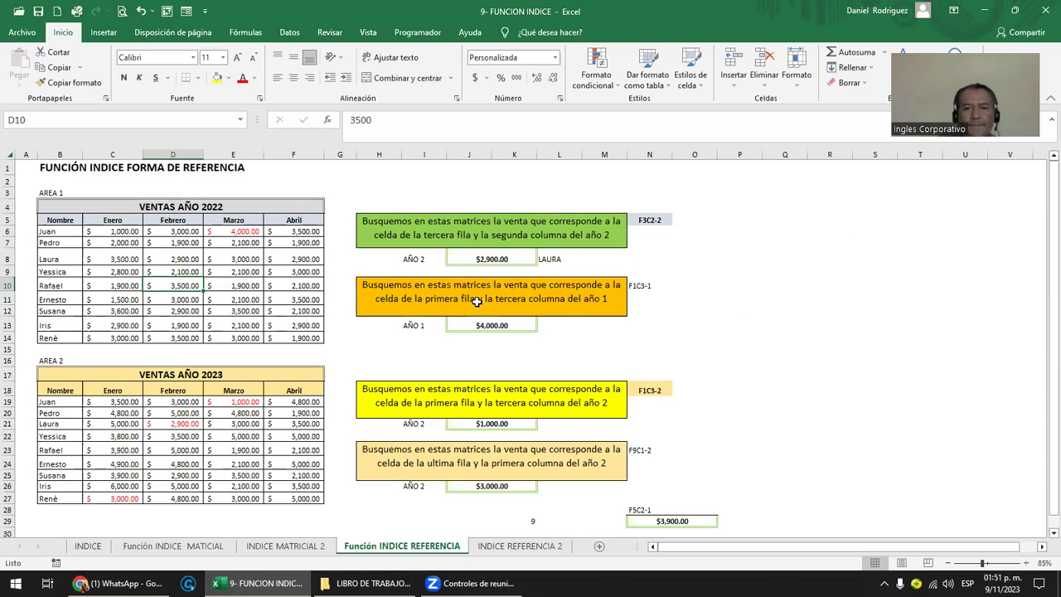
click(786, 352)
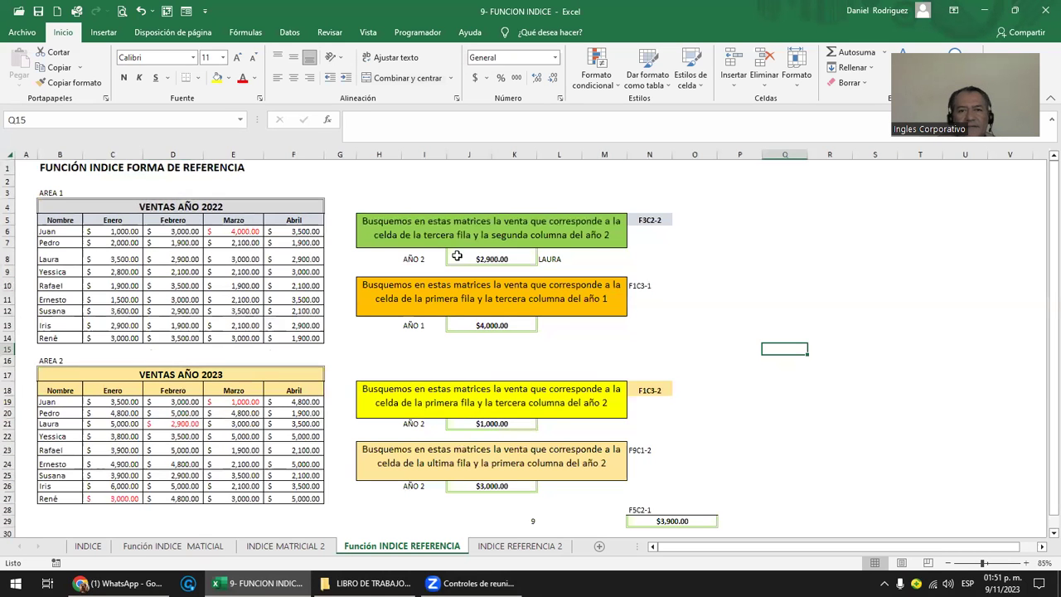
mouse_move(71, 206)
mouse_down()
mouse_move(151, 261)
mouse_move(158, 338)
mouse_up()
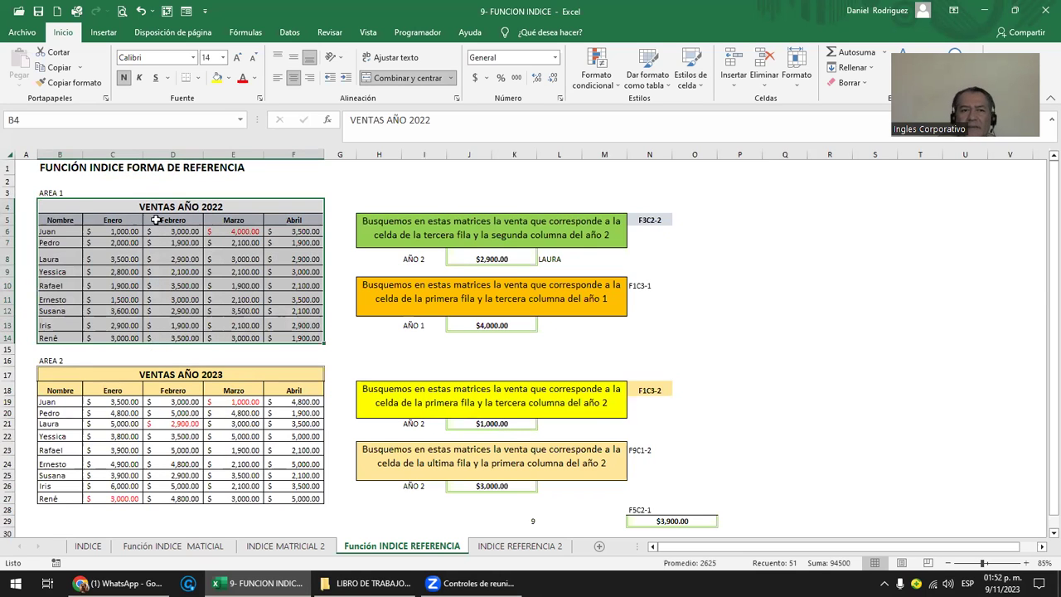
drag(73, 206, 213, 337)
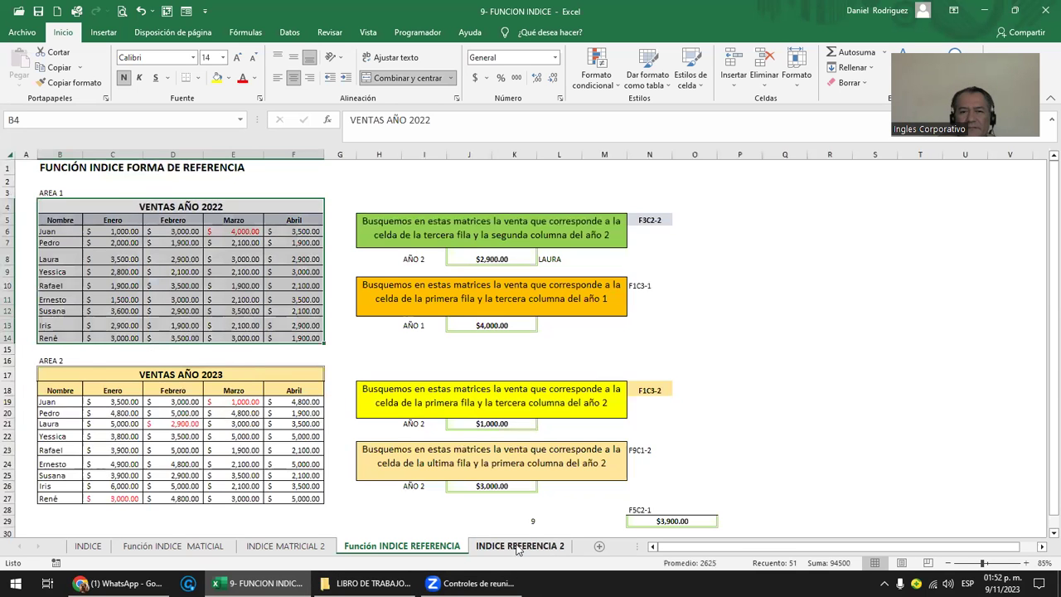
click(519, 547)
click(475, 275)
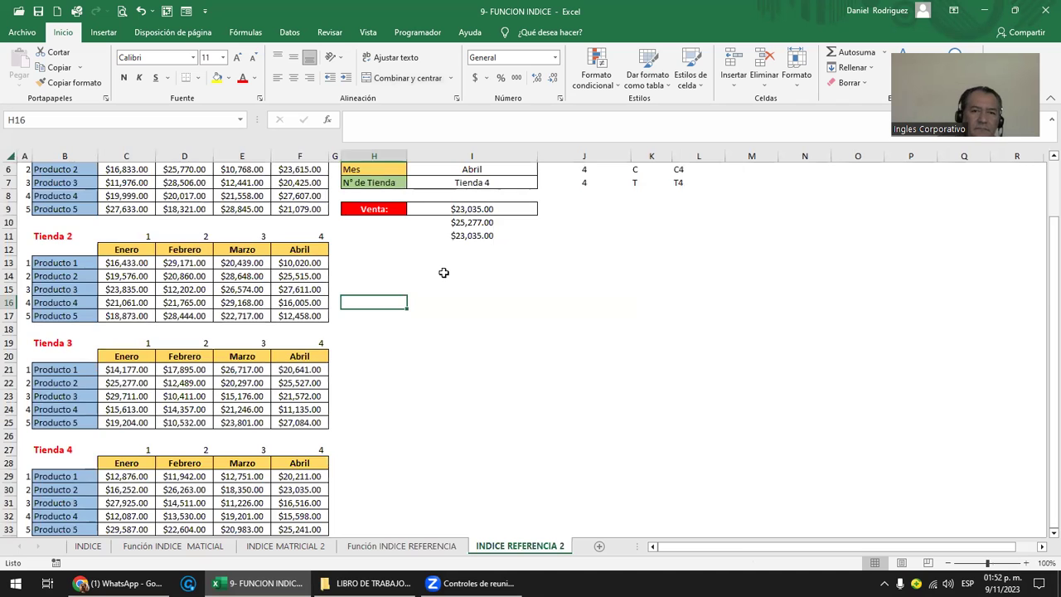
scroll(443, 273, up, 2)
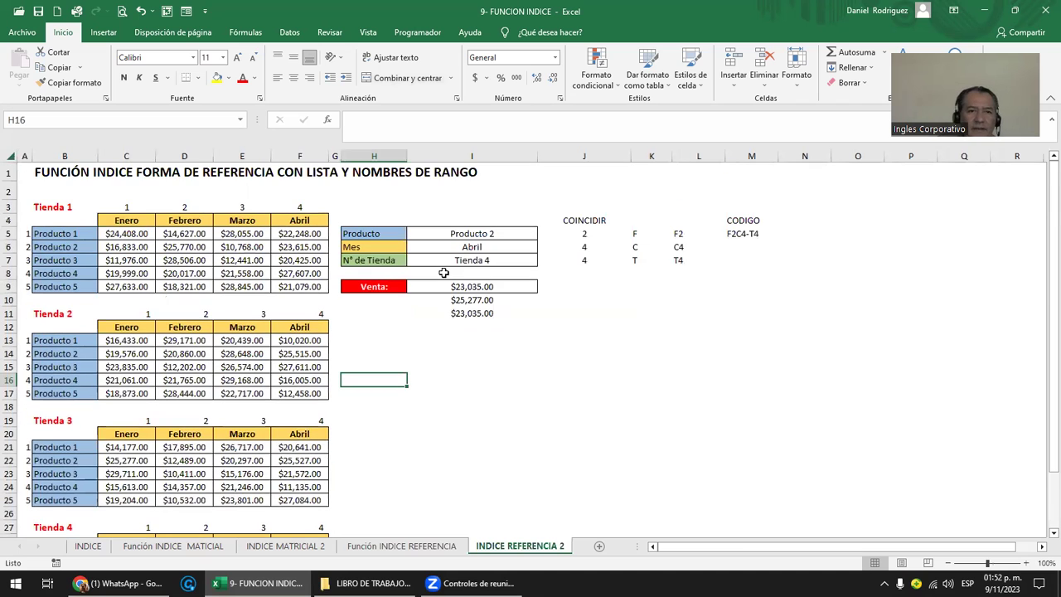
click(72, 207)
click(62, 313)
click(58, 420)
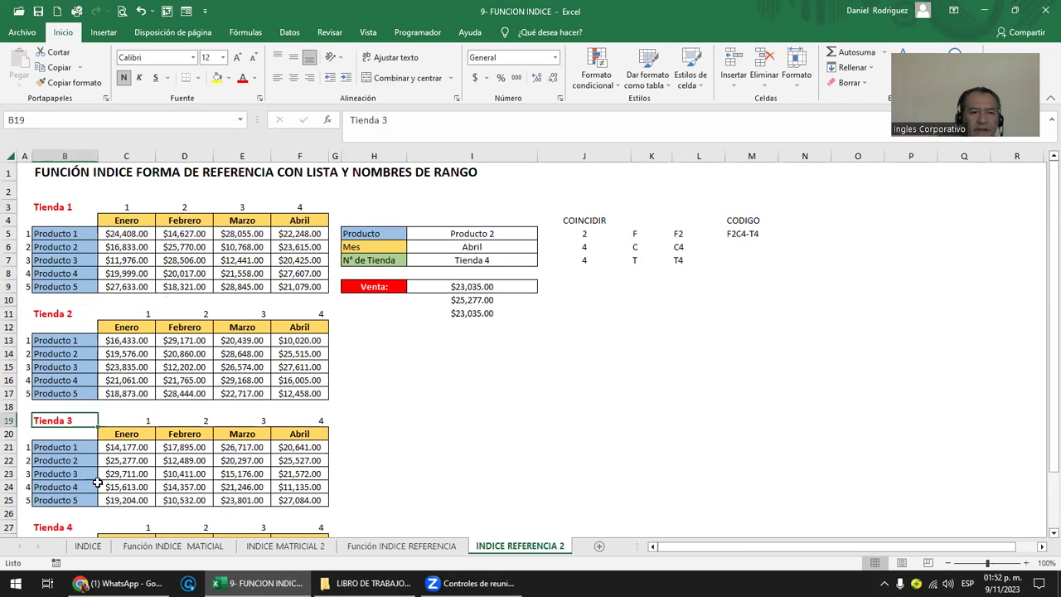
scroll(117, 466, down, 2)
scroll(108, 474, down, 2)
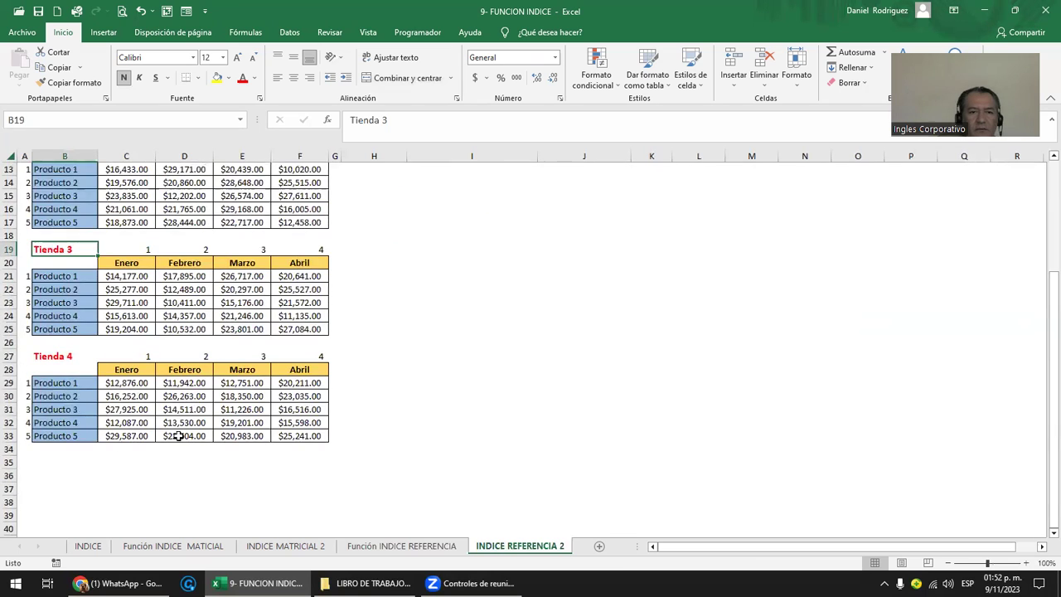
scroll(178, 436, up, 4)
click(58, 203)
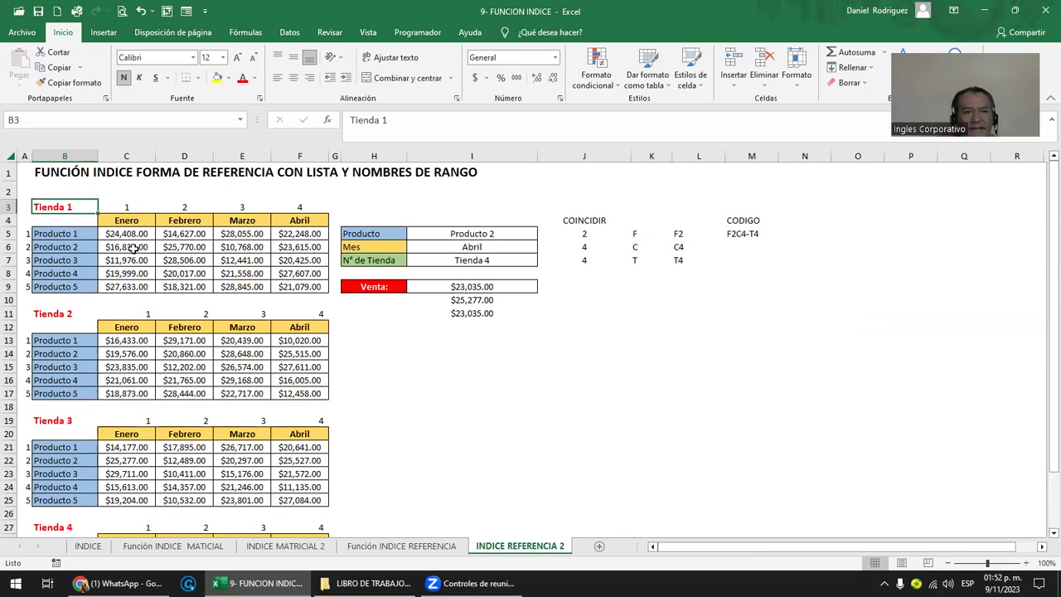
click(76, 235)
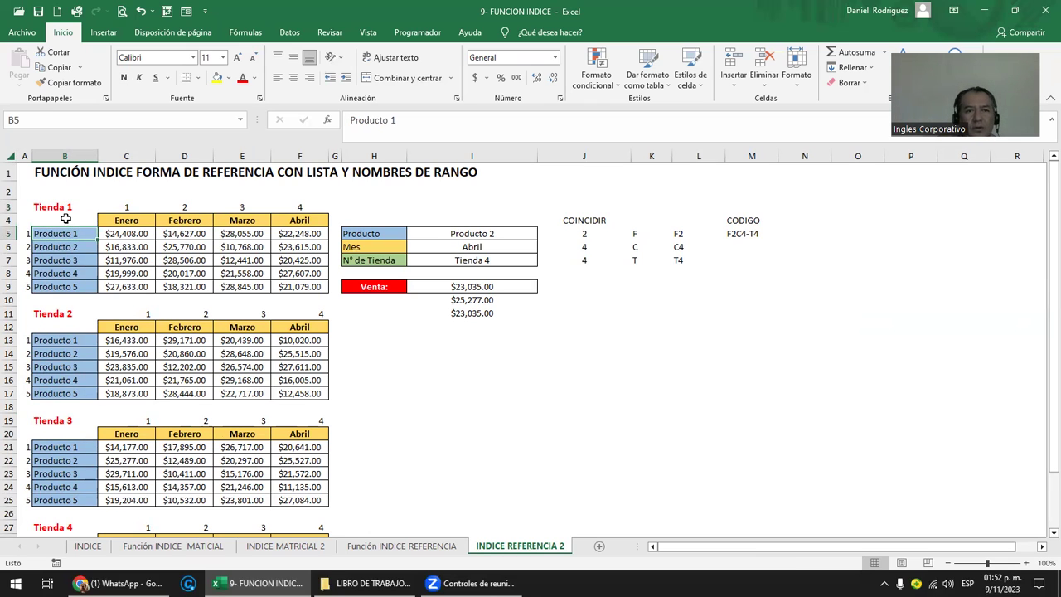
drag(66, 218, 299, 287)
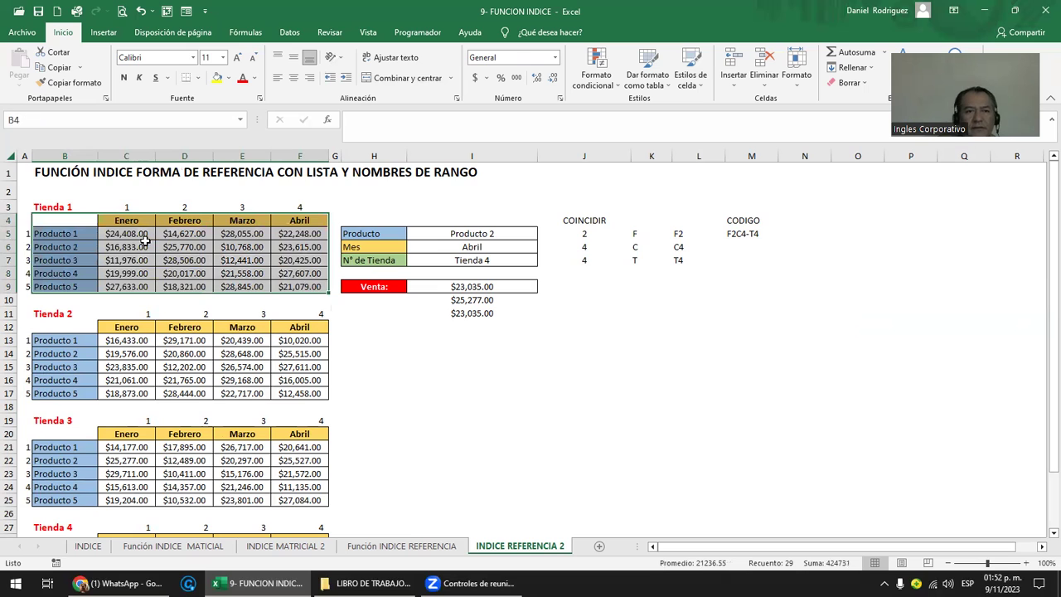
drag(71, 235, 84, 283)
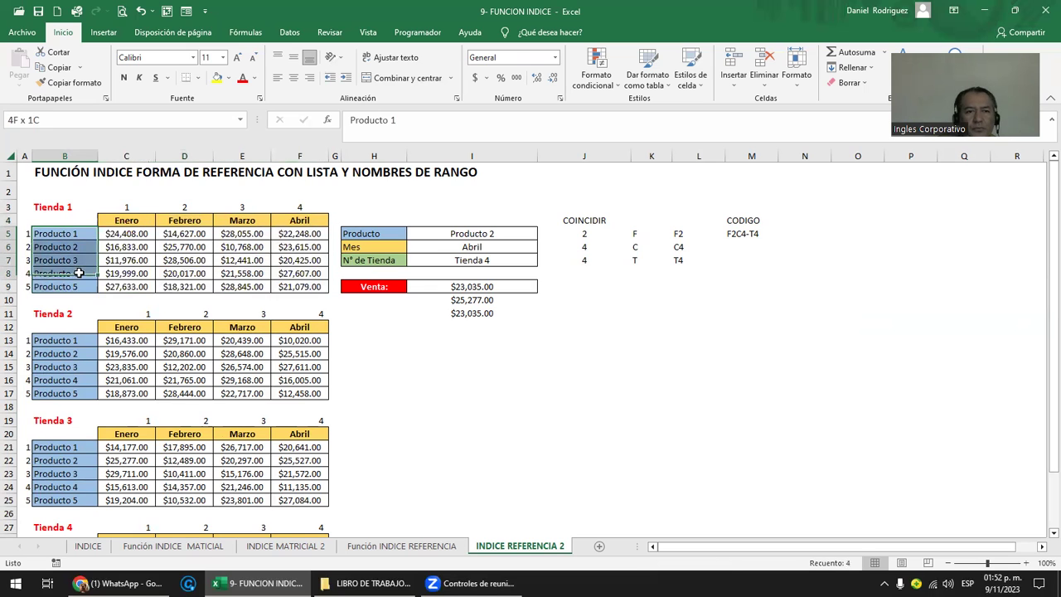
drag(74, 353, 74, 388)
scroll(73, 388, down, 2)
scroll(74, 388, up, 2)
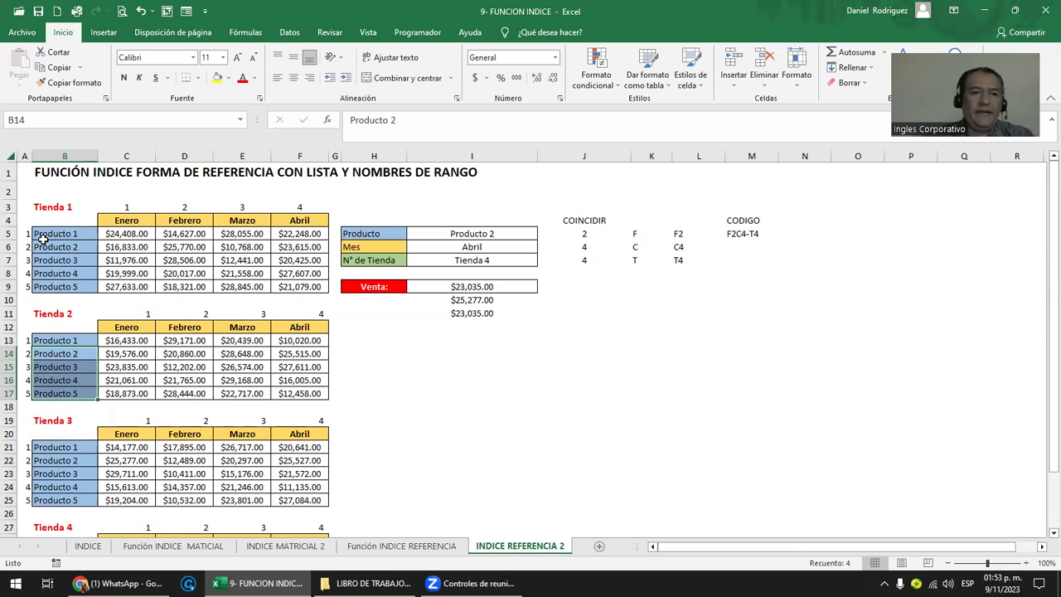
Step: Review the Tienda 1 sales, the CODIGO formula in M5 and its L5 helper
drag(128, 236, 302, 288)
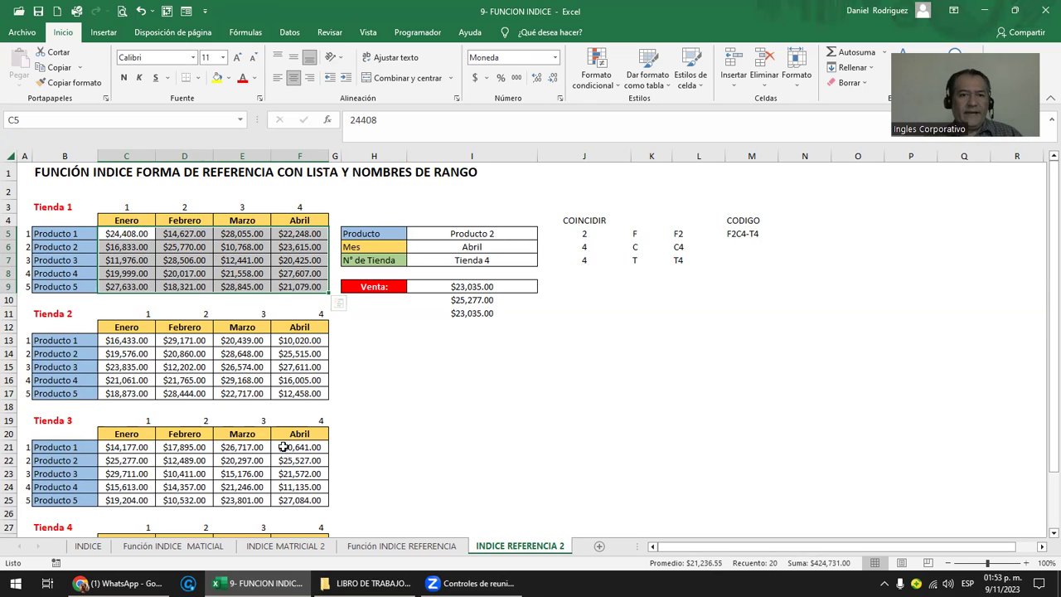
click(396, 355)
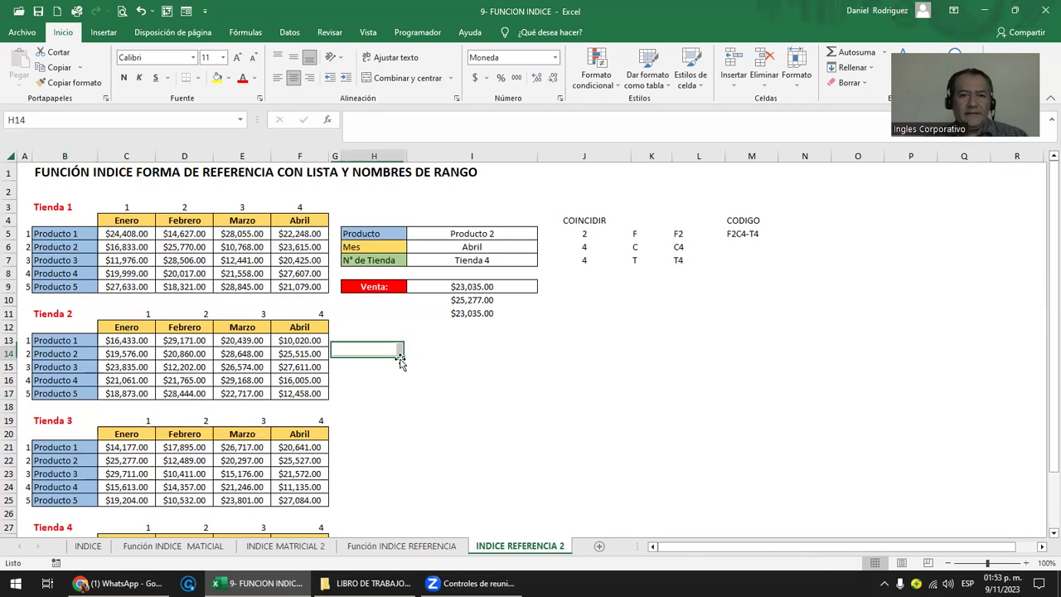
click(373, 154)
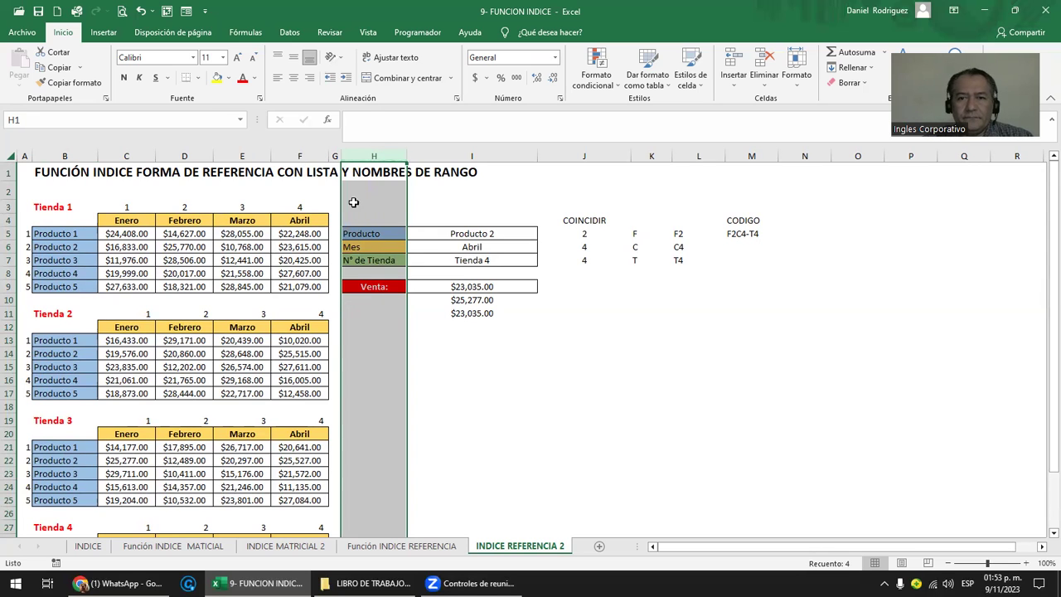
click(743, 233)
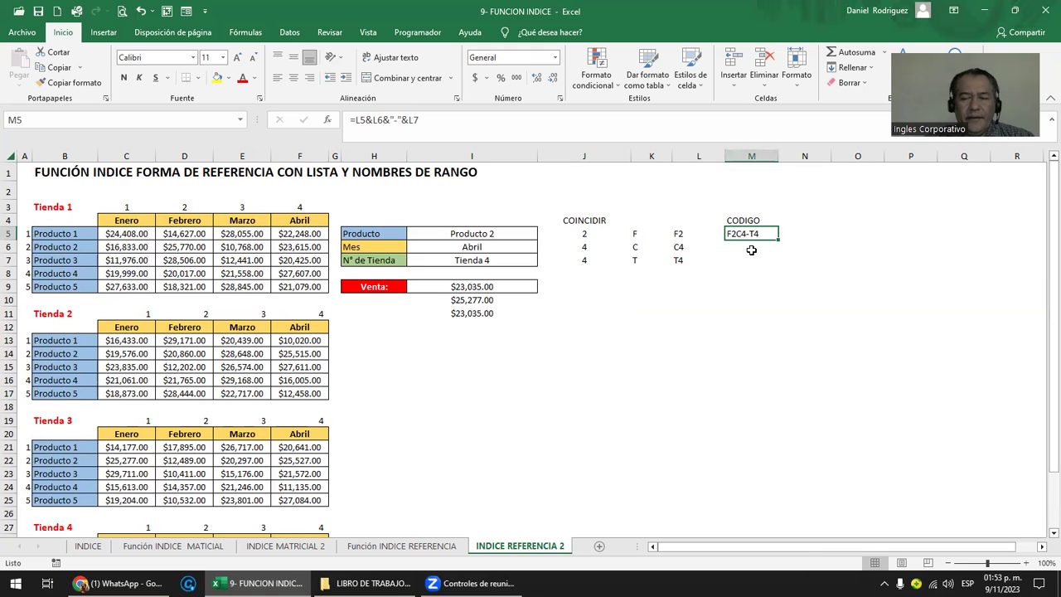
ctrl+scroll(760, 266, up, 3)
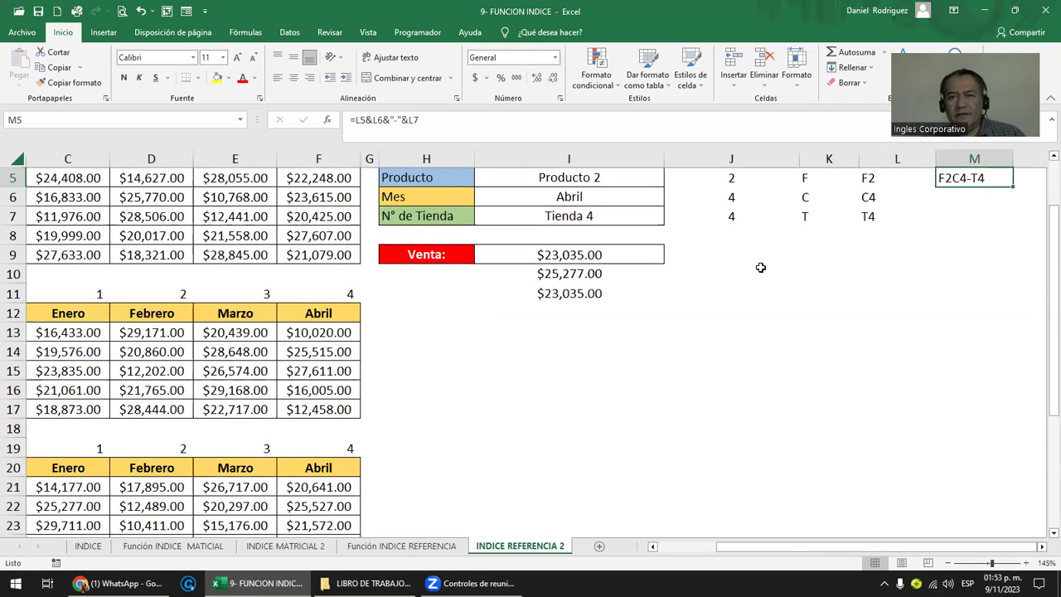
ctrl+scroll(760, 267, down, 3)
click(959, 254)
key(Right)
ctrl+scroll(1042, 324, up, 3)
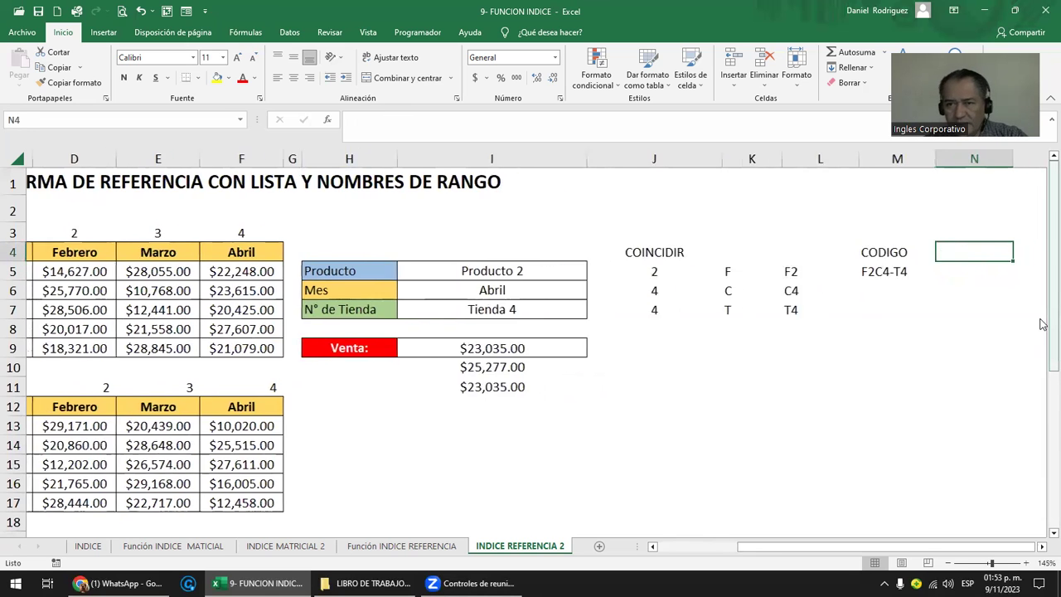
key(Right)
key(Right)
key(Right)
click(613, 271)
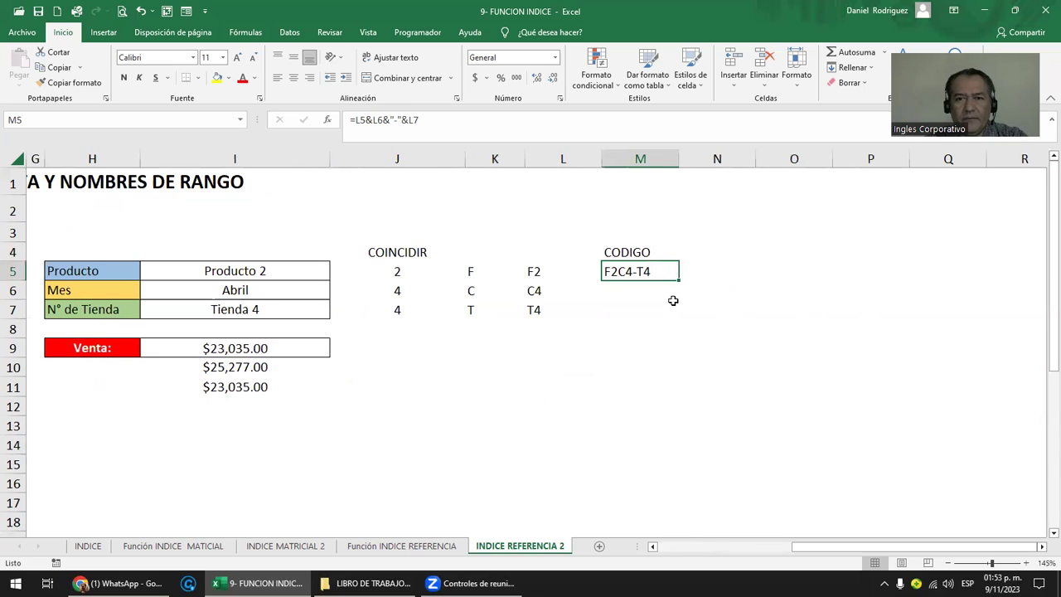
key(Left)
key(Left)
key(Left)
key(Home)
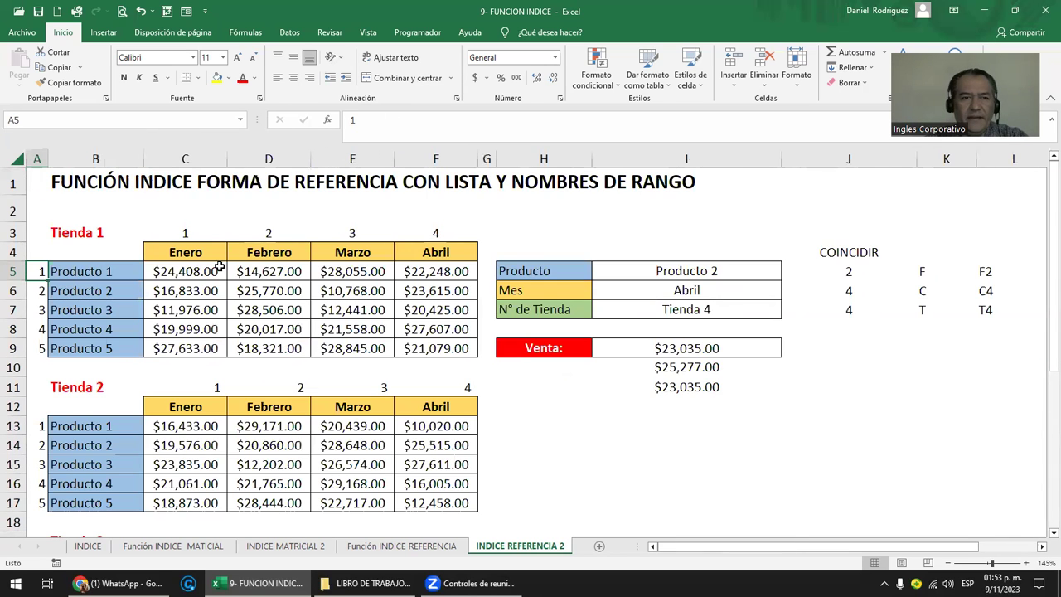
Step: Fill the Tienda 4 Producto 2 Abril sale (F30) yellow and recheck the Venta formula
scroll(218, 270, down, 4)
scroll(218, 271, down, 2)
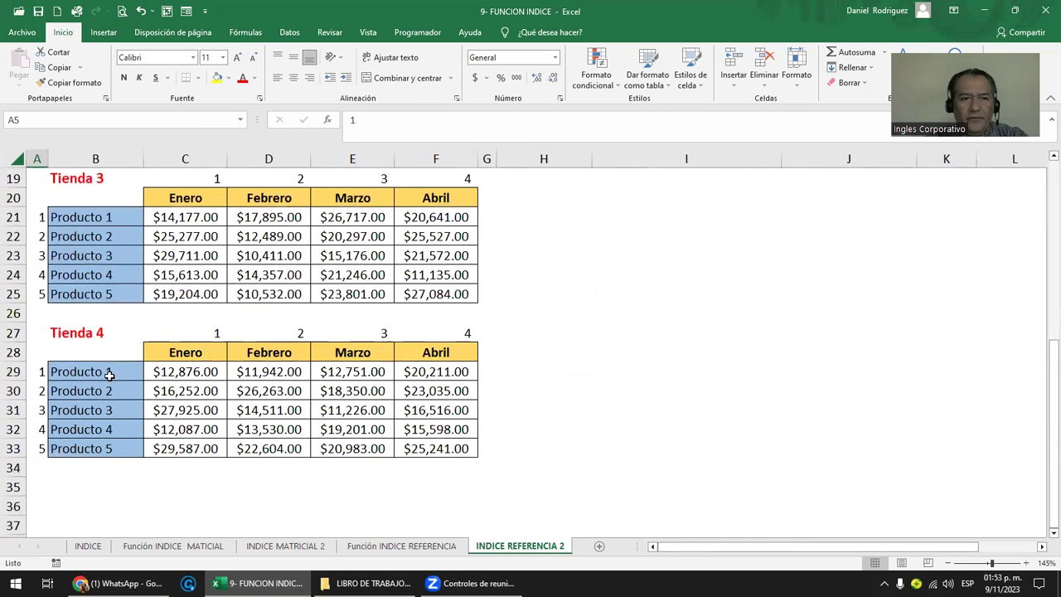
click(73, 388)
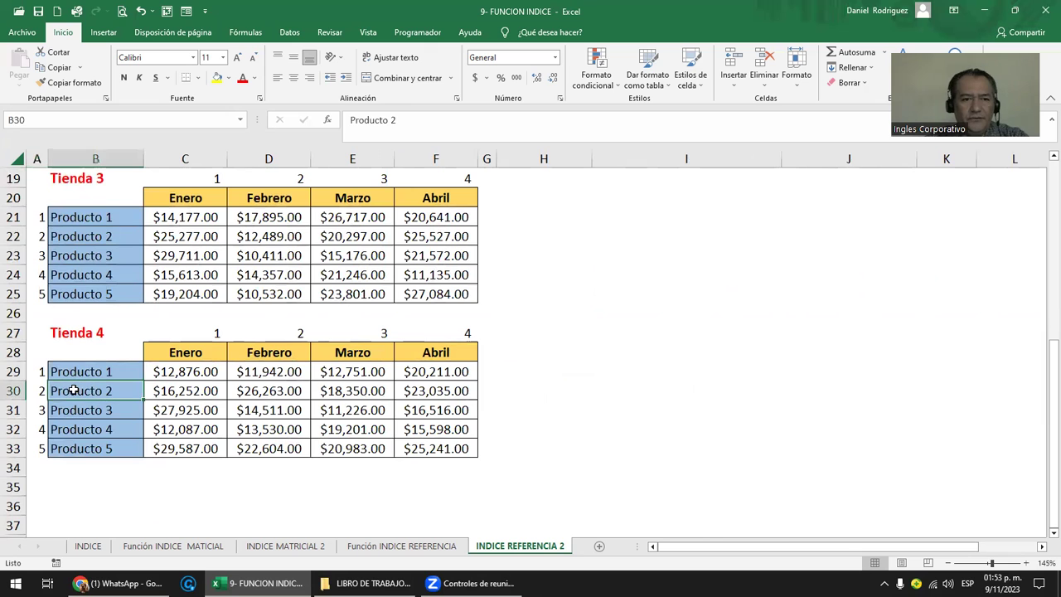
click(454, 395)
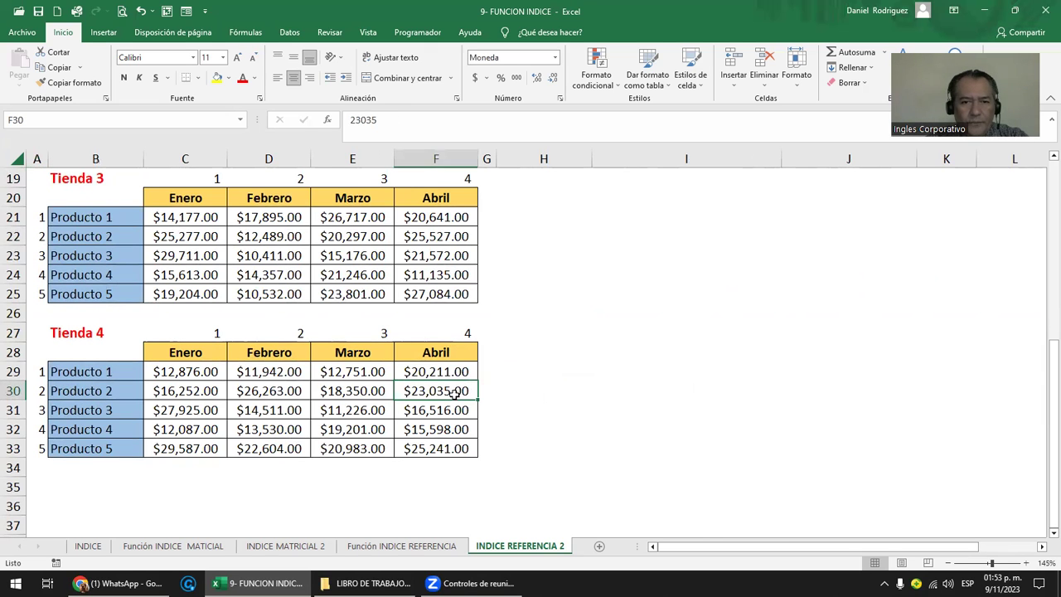
click(218, 79)
scroll(682, 387, up, 2)
scroll(683, 386, up, 4)
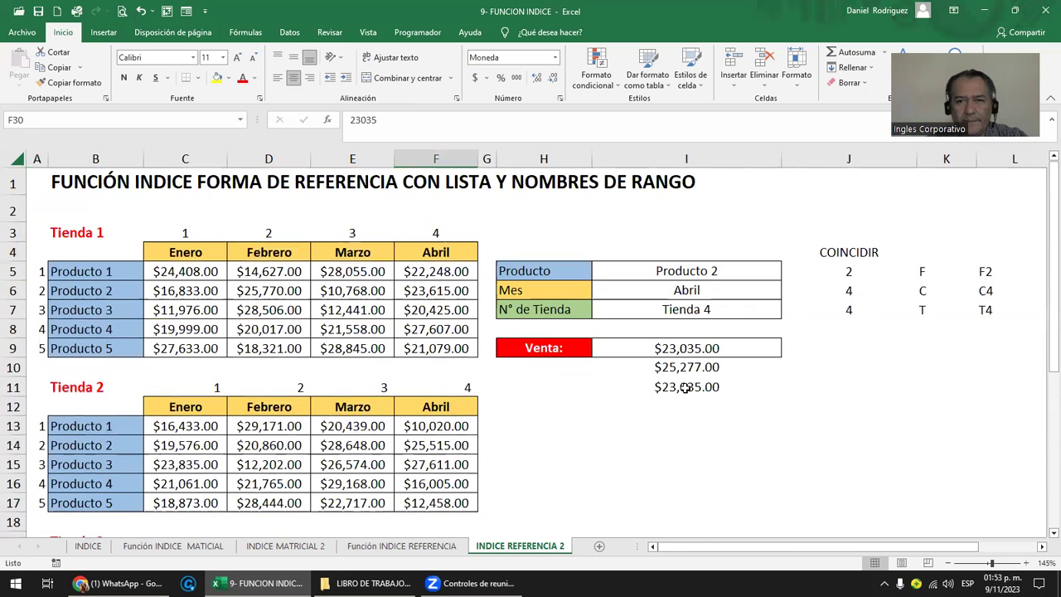
click(683, 346)
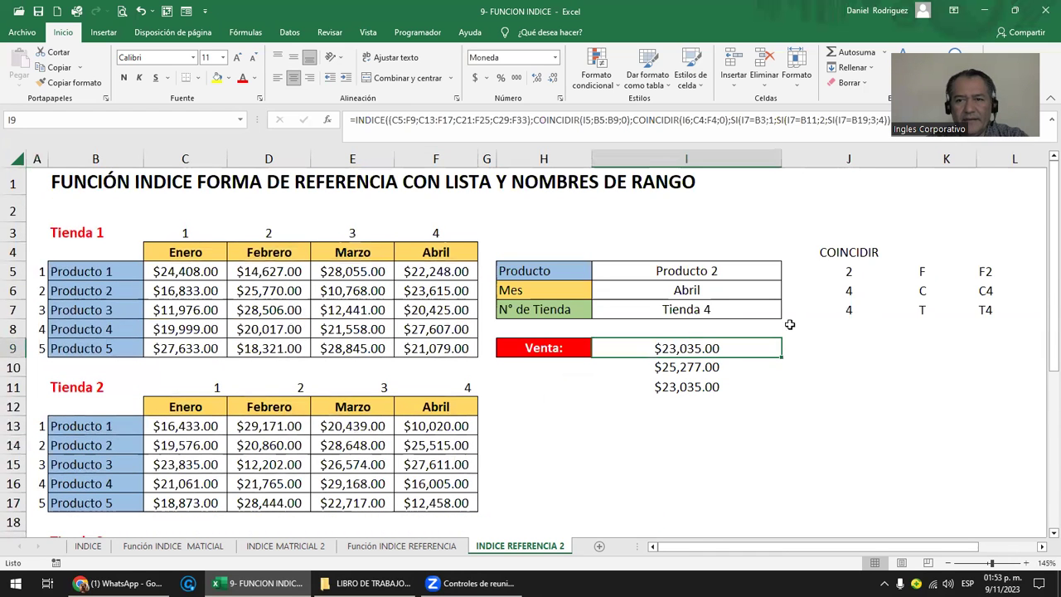
click(964, 253)
scroll(968, 270, down, 2)
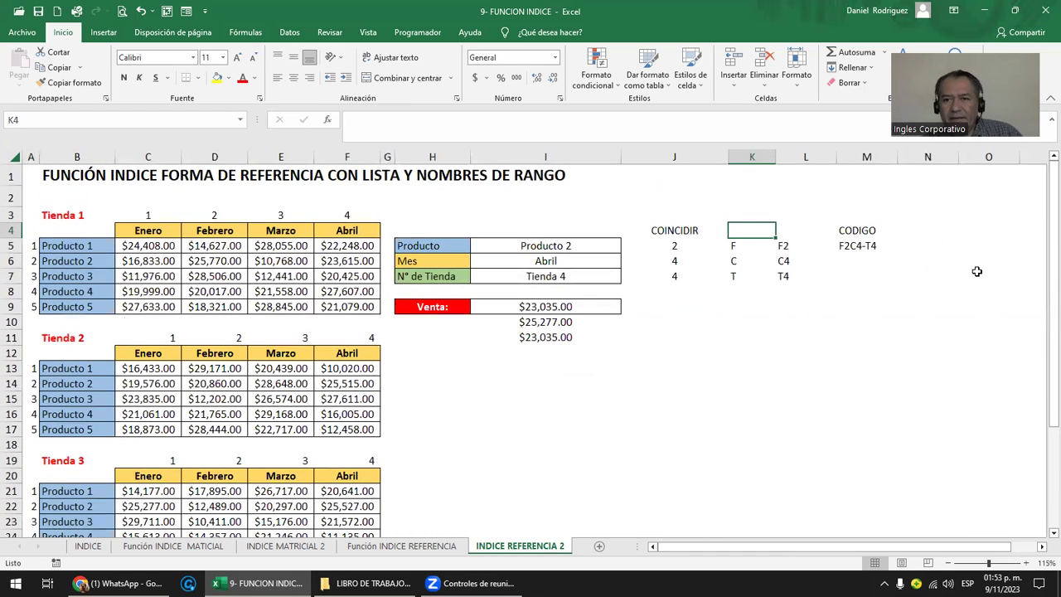
click(856, 248)
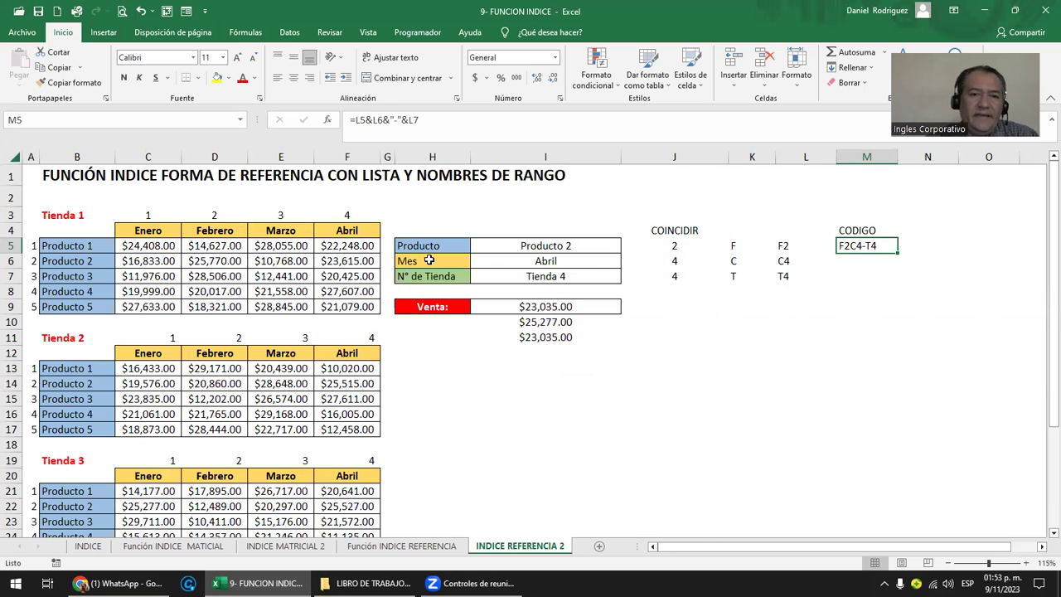
click(92, 248)
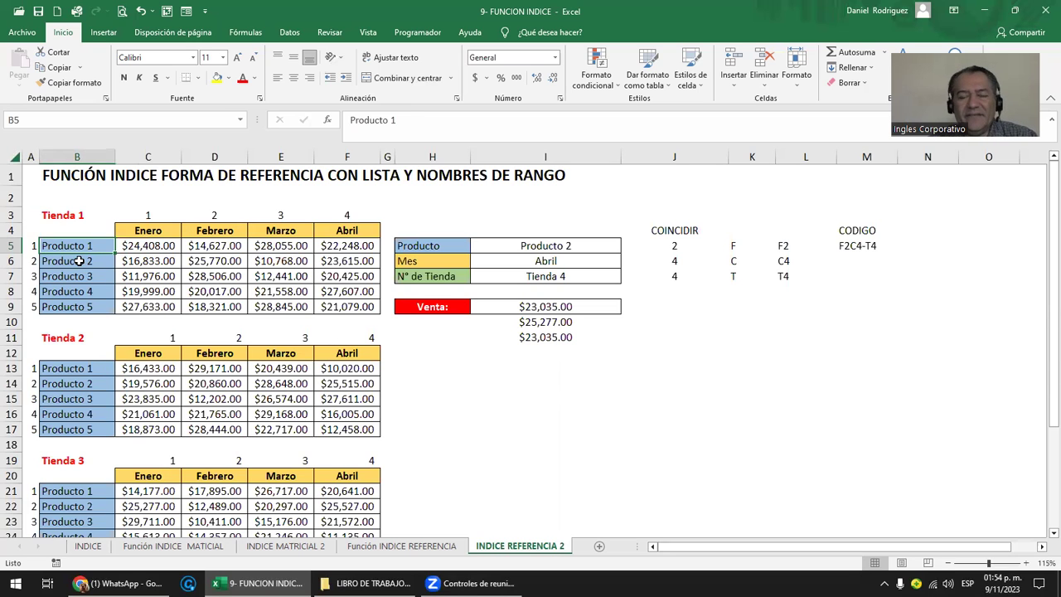
click(846, 248)
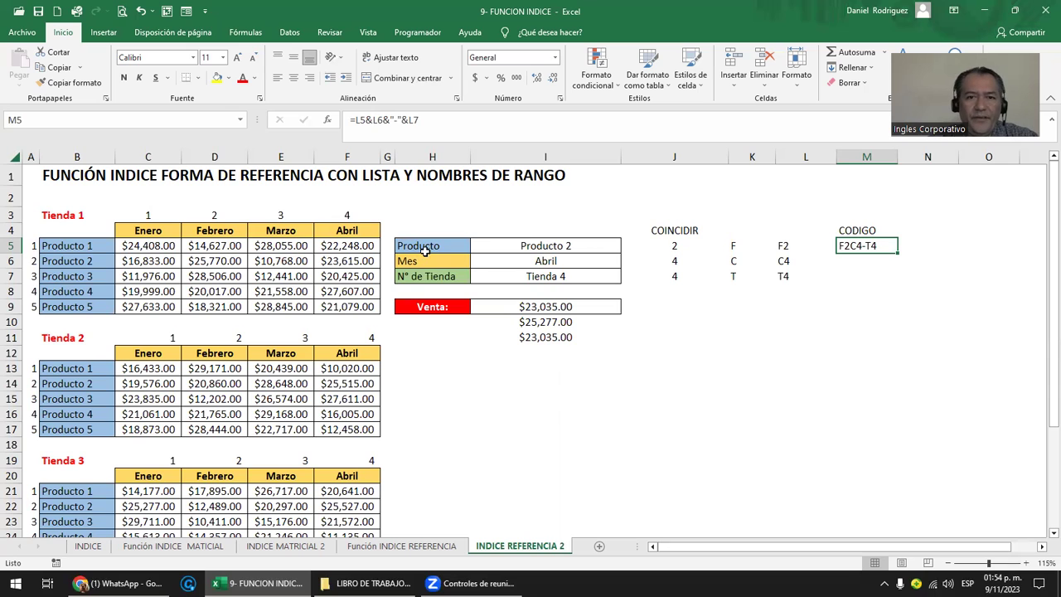
drag(424, 247, 426, 275)
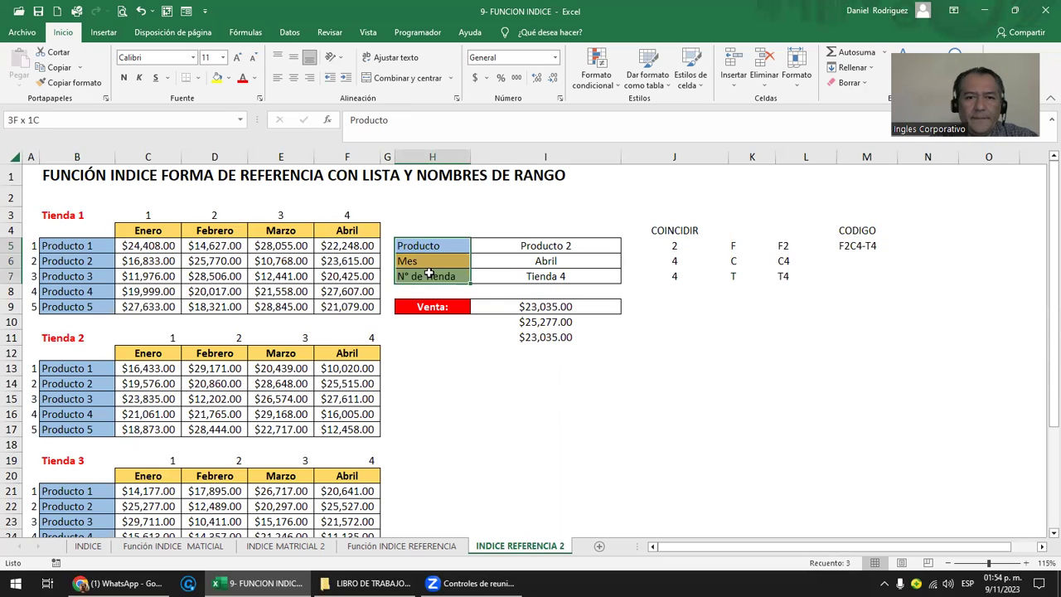
click(542, 246)
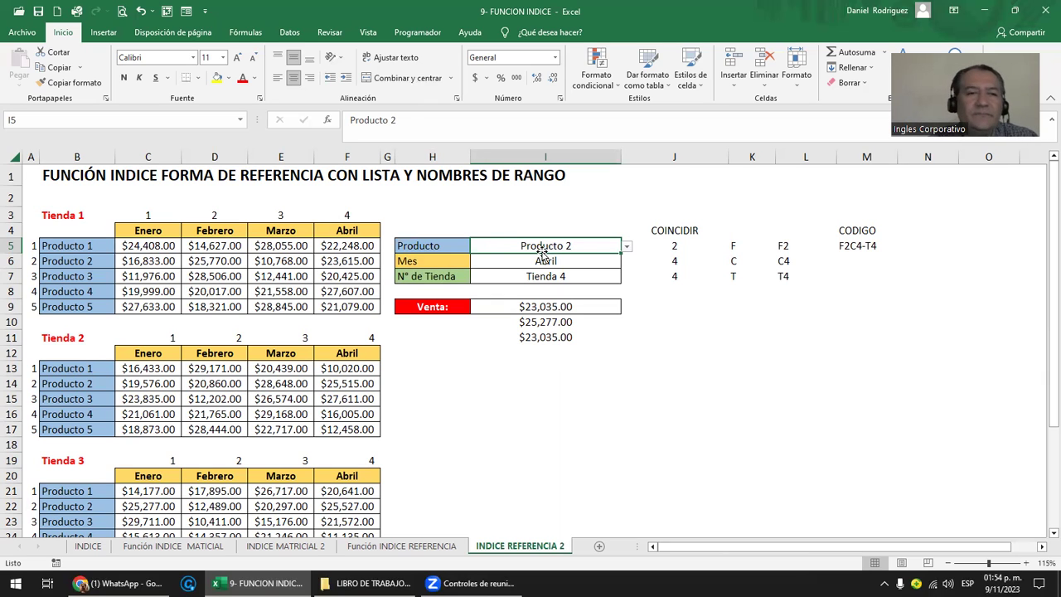
click(12, 246)
click(12, 261)
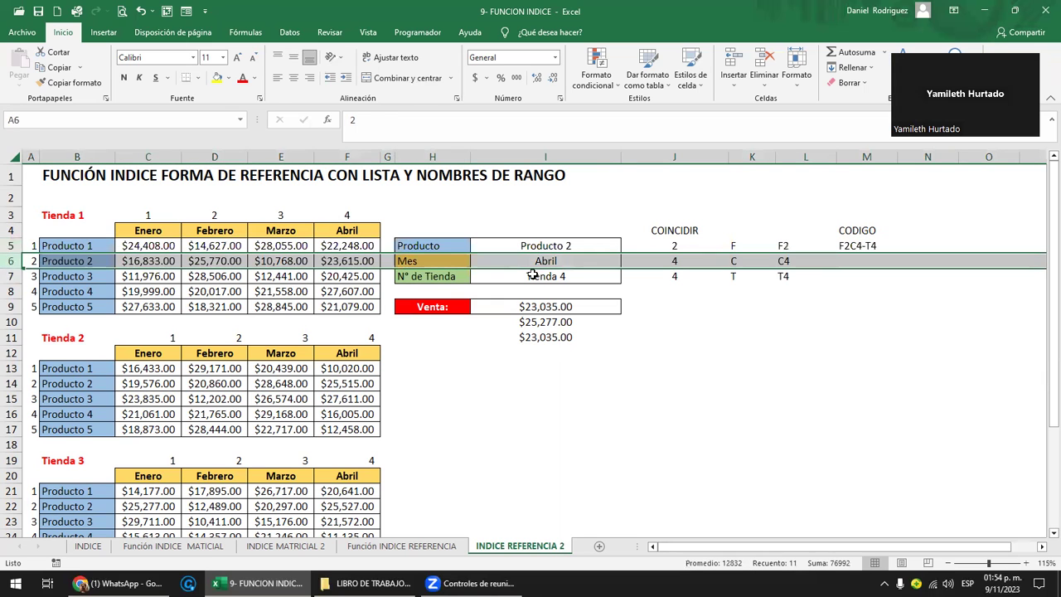
click(529, 245)
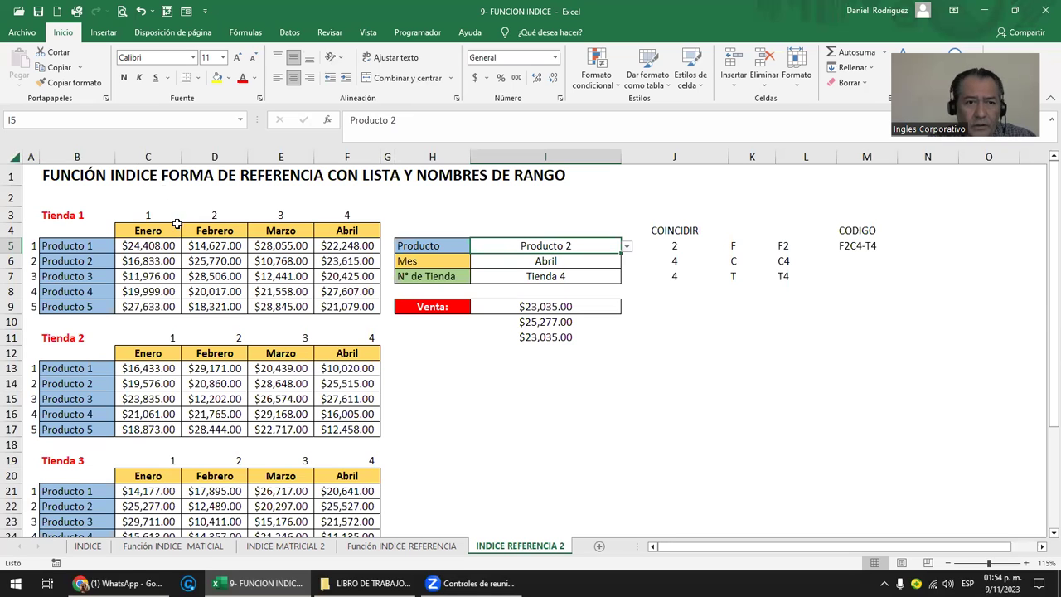
click(240, 121)
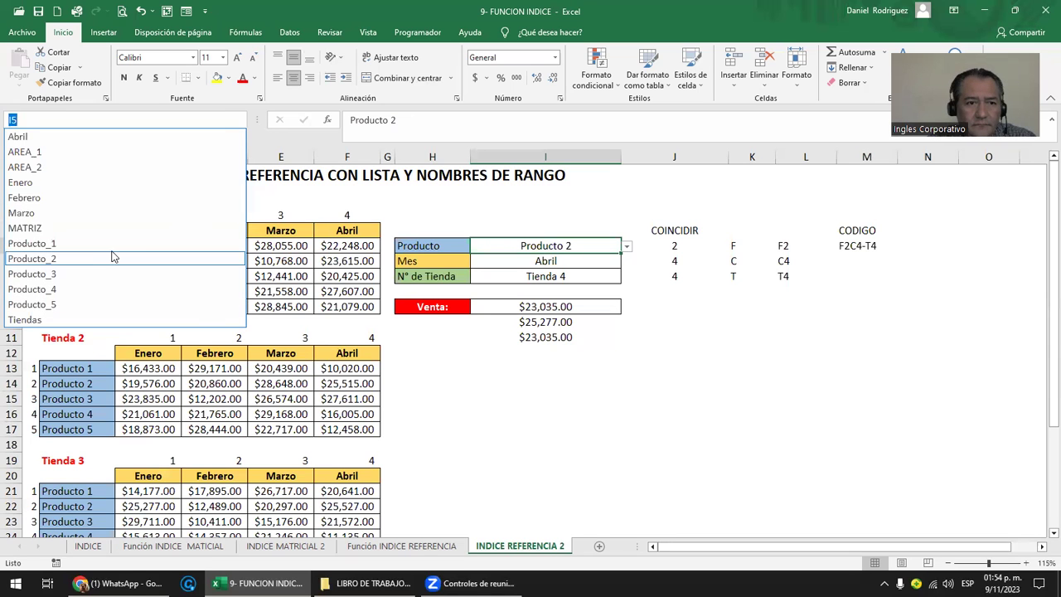
click(104, 259)
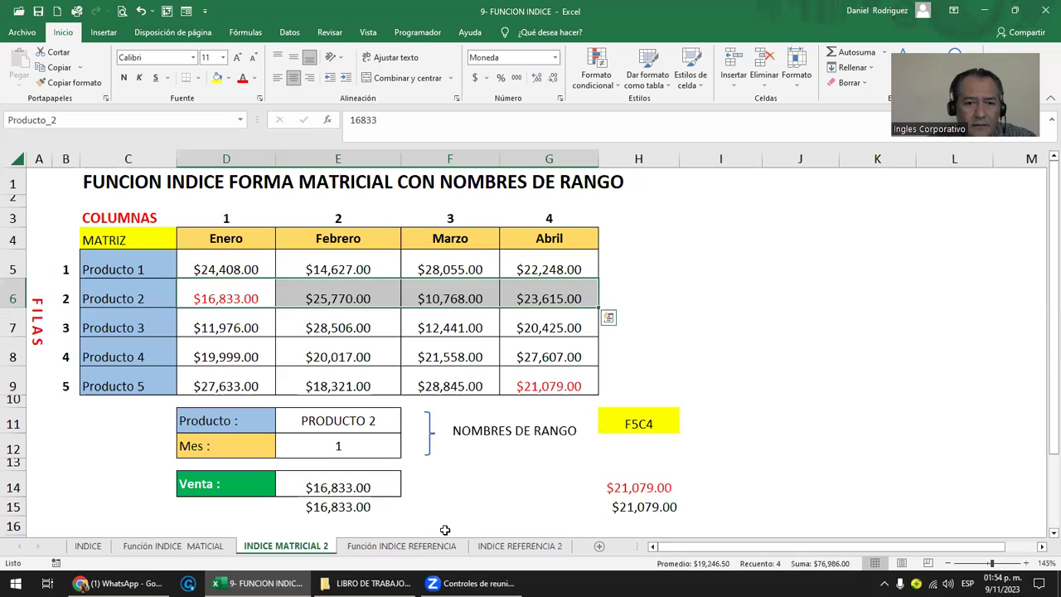
click(504, 545)
click(447, 251)
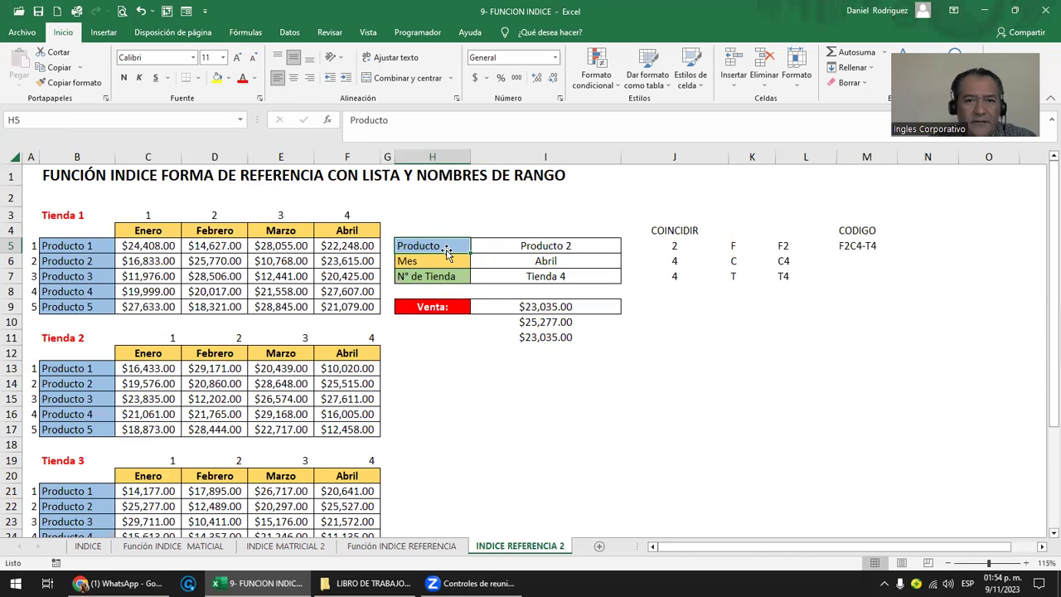
click(550, 248)
click(628, 247)
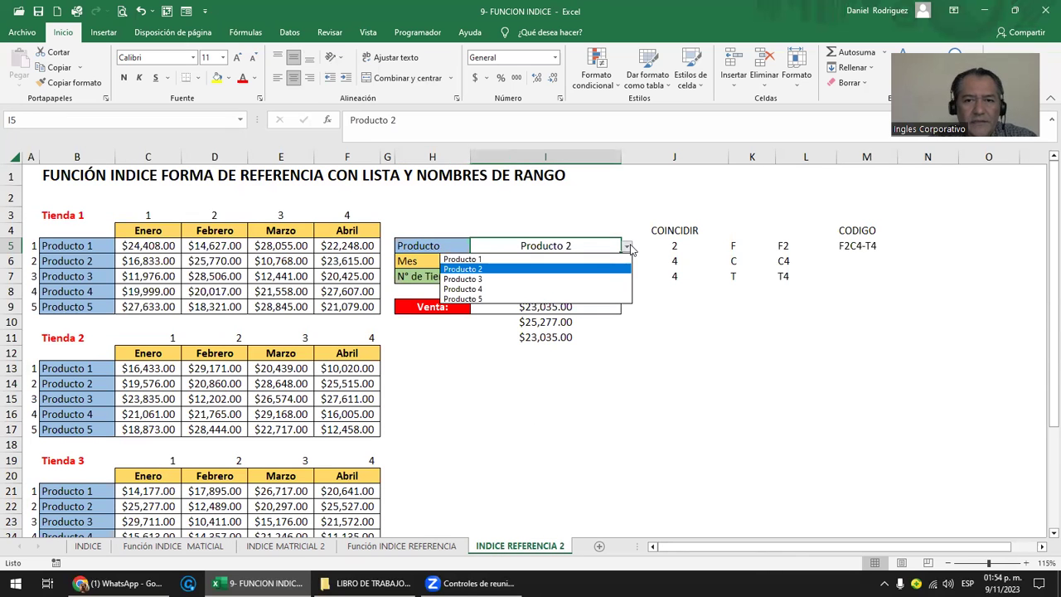
click(558, 243)
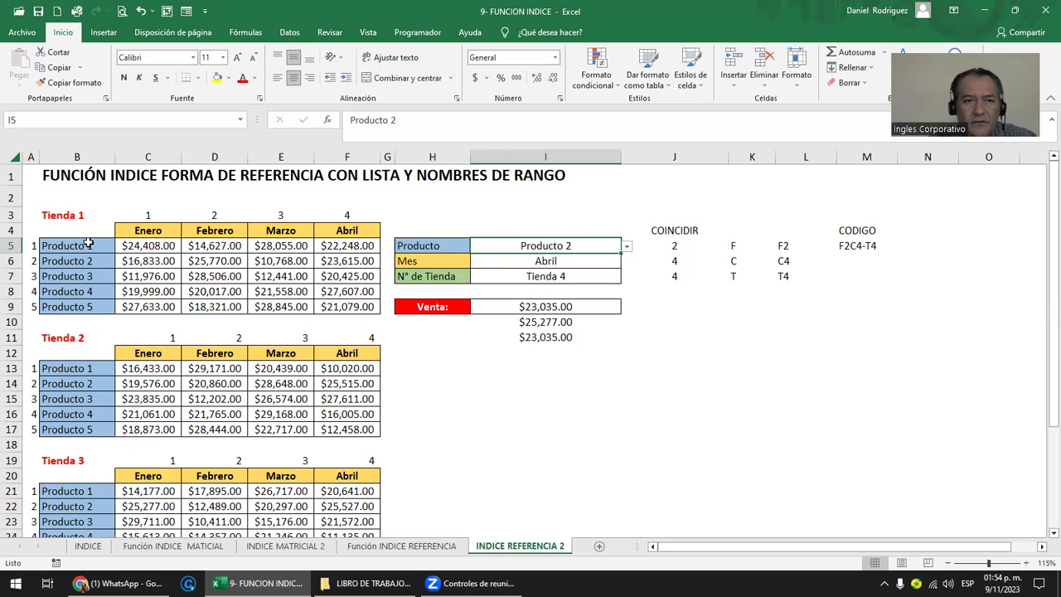
drag(88, 242, 83, 307)
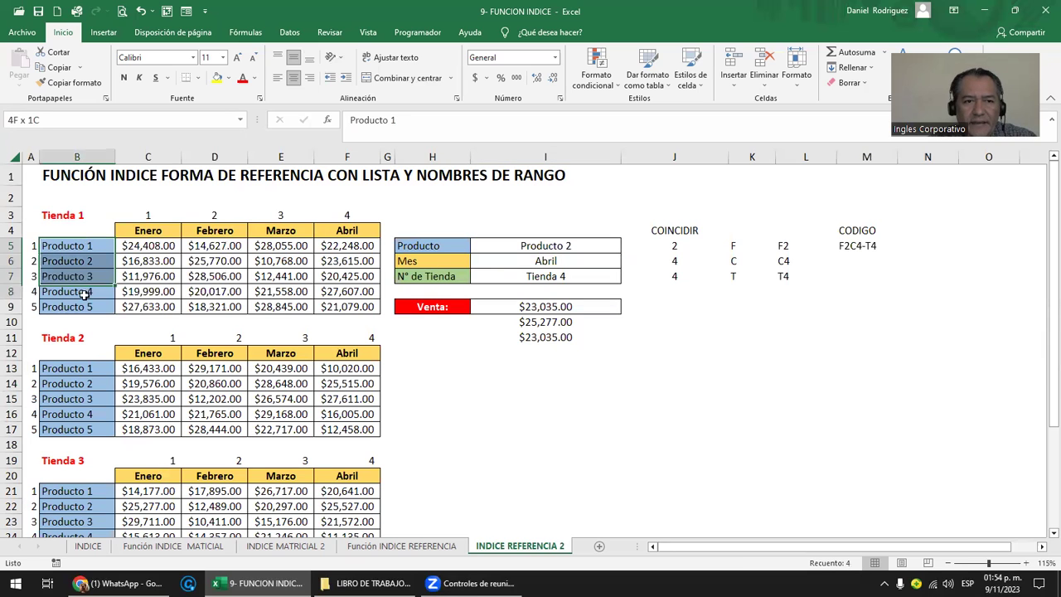
click(557, 247)
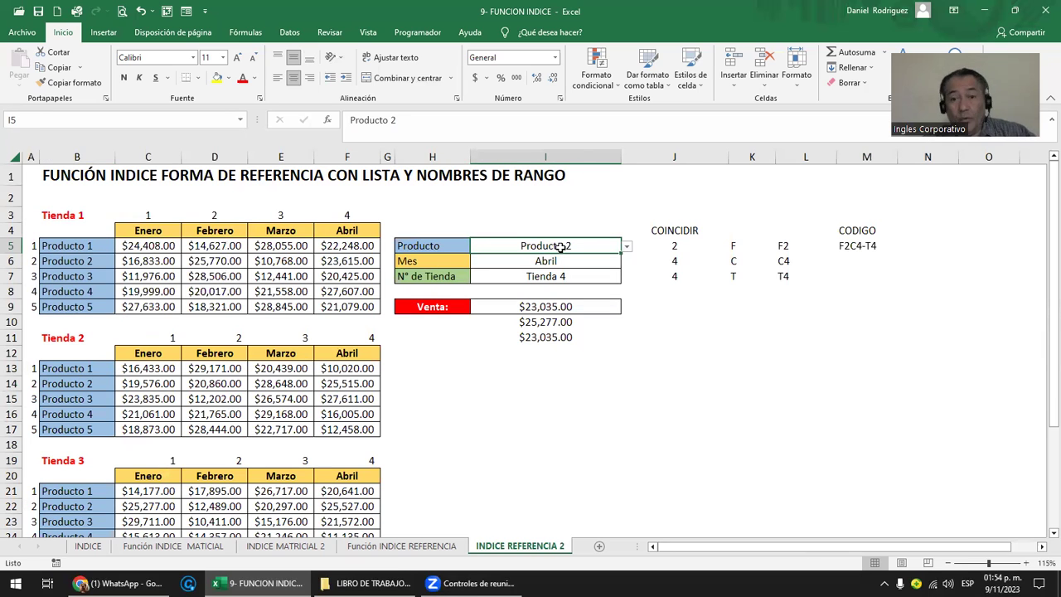
click(289, 32)
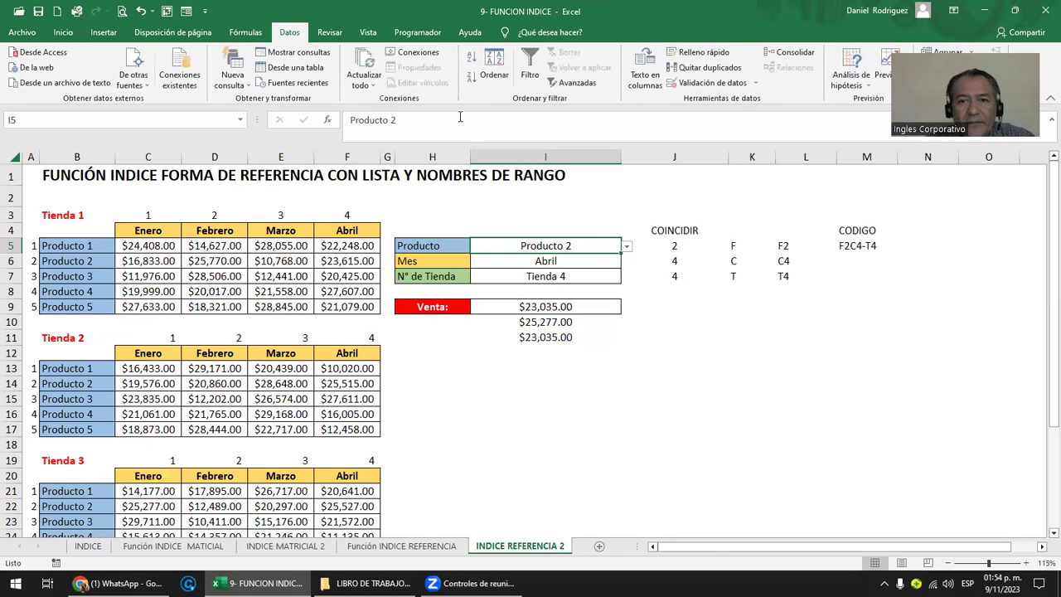
click(712, 83)
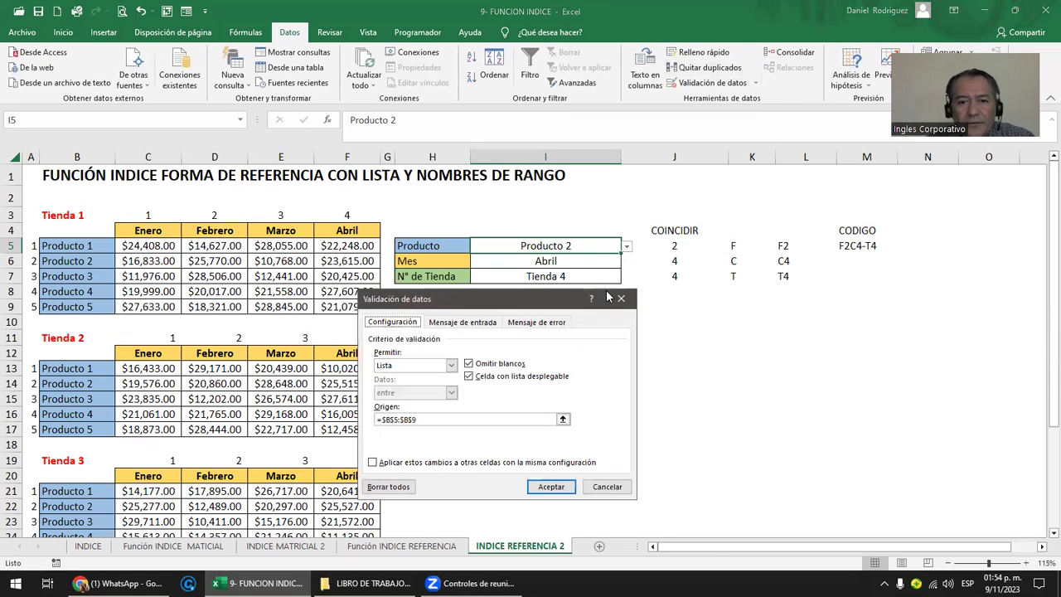
click(553, 419)
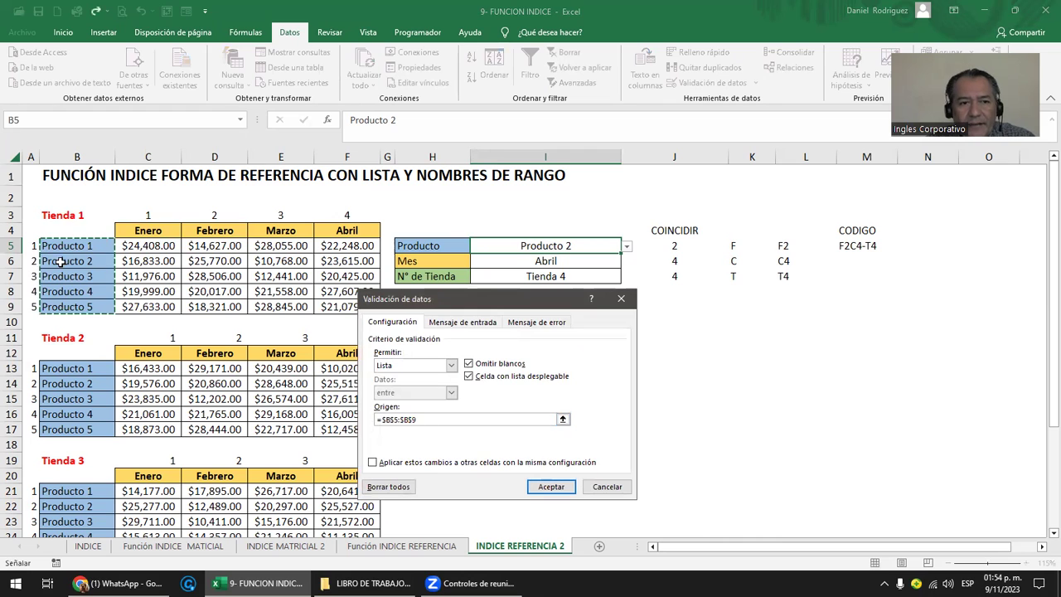
click(597, 486)
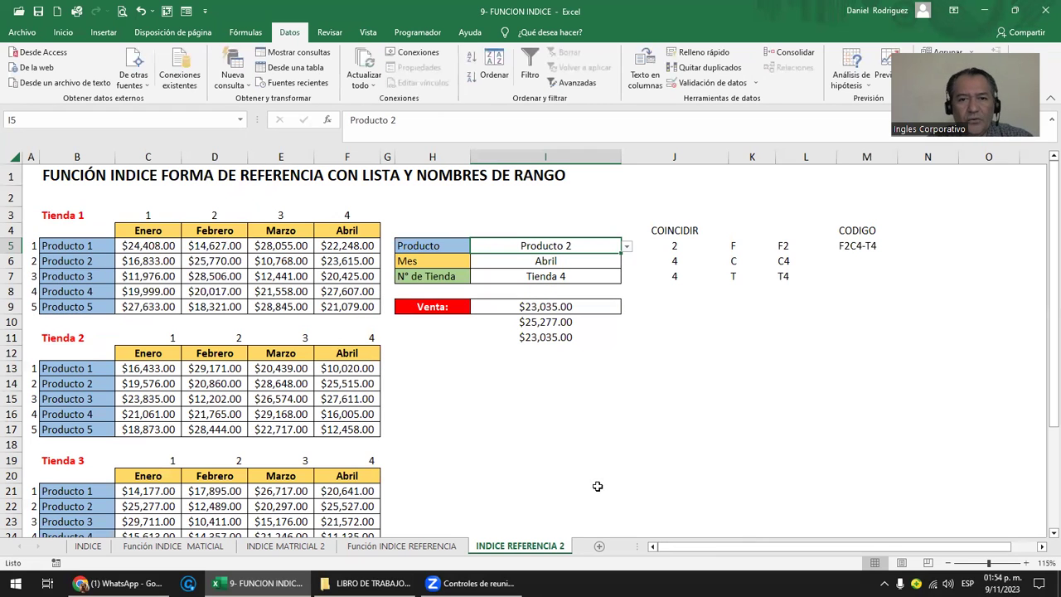
click(591, 259)
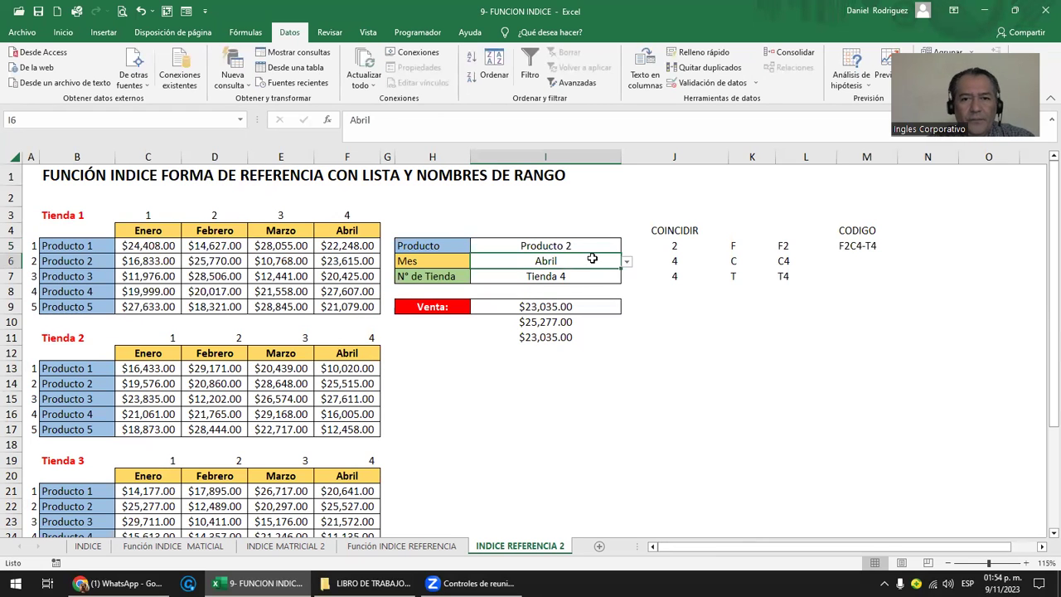
drag(154, 232, 350, 231)
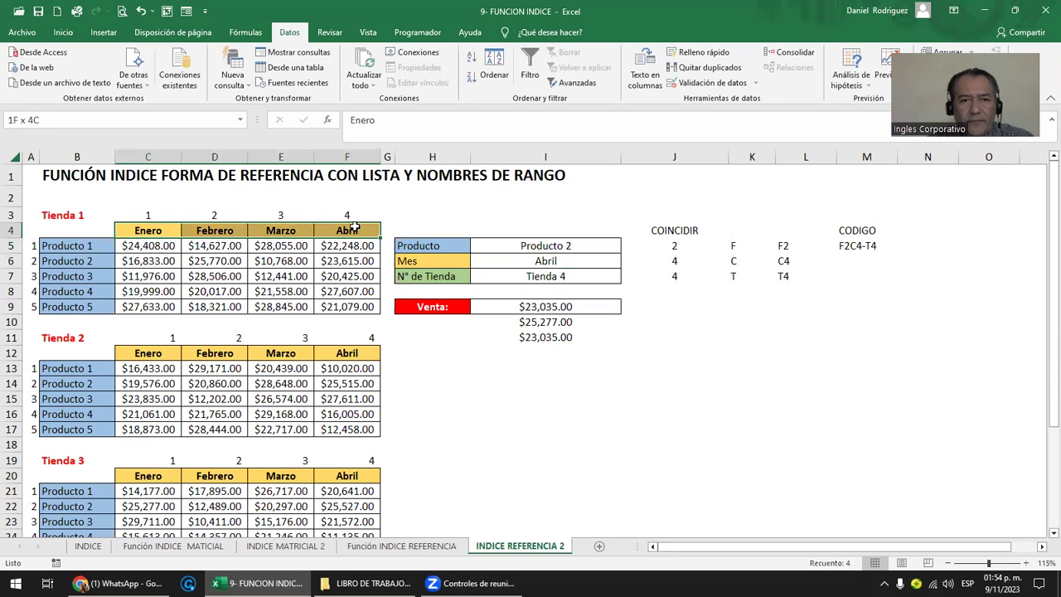
click(580, 278)
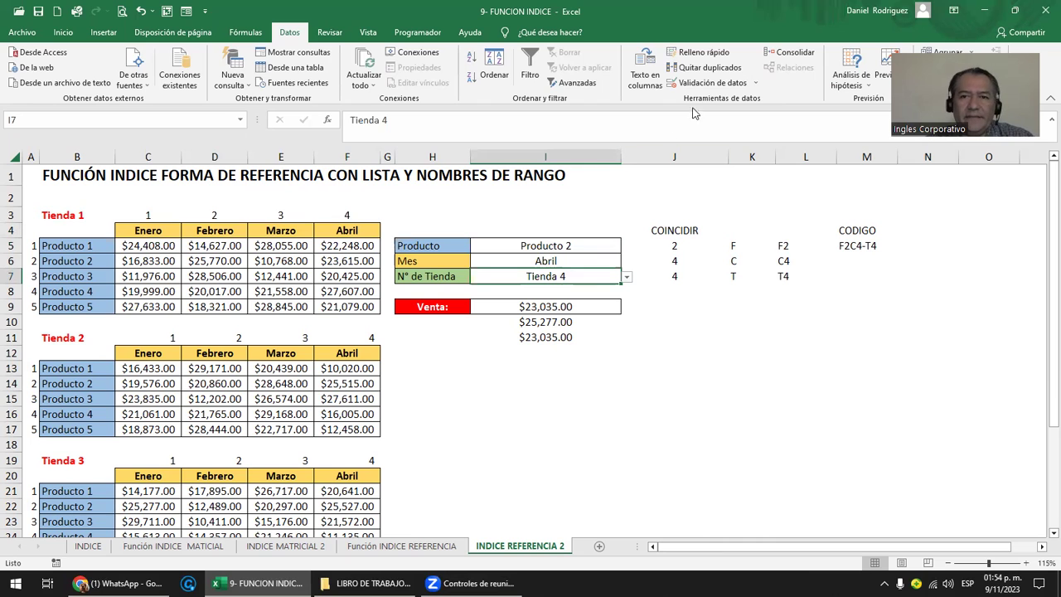
click(706, 85)
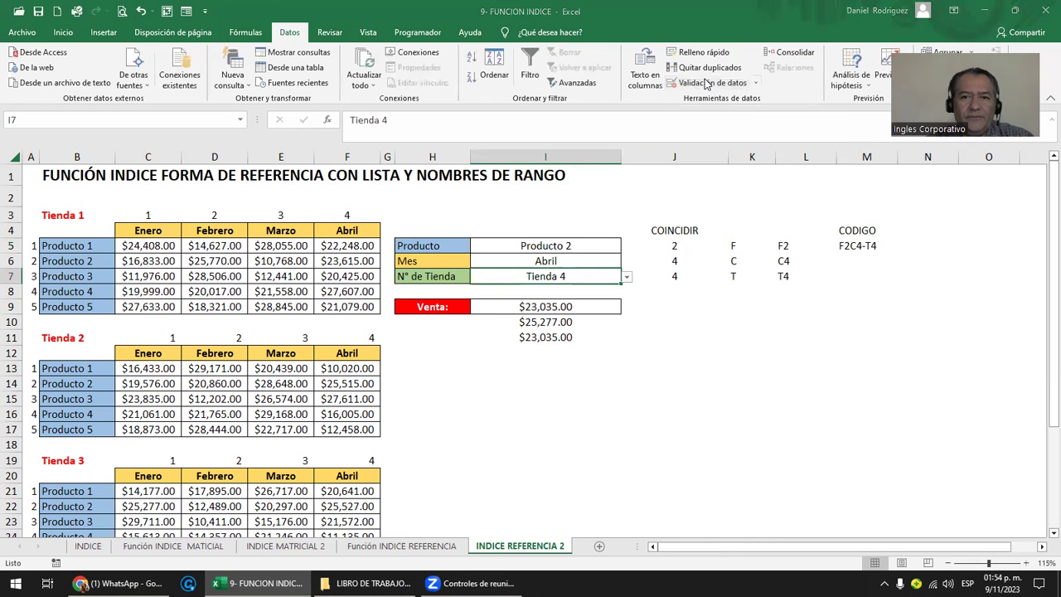
click(403, 419)
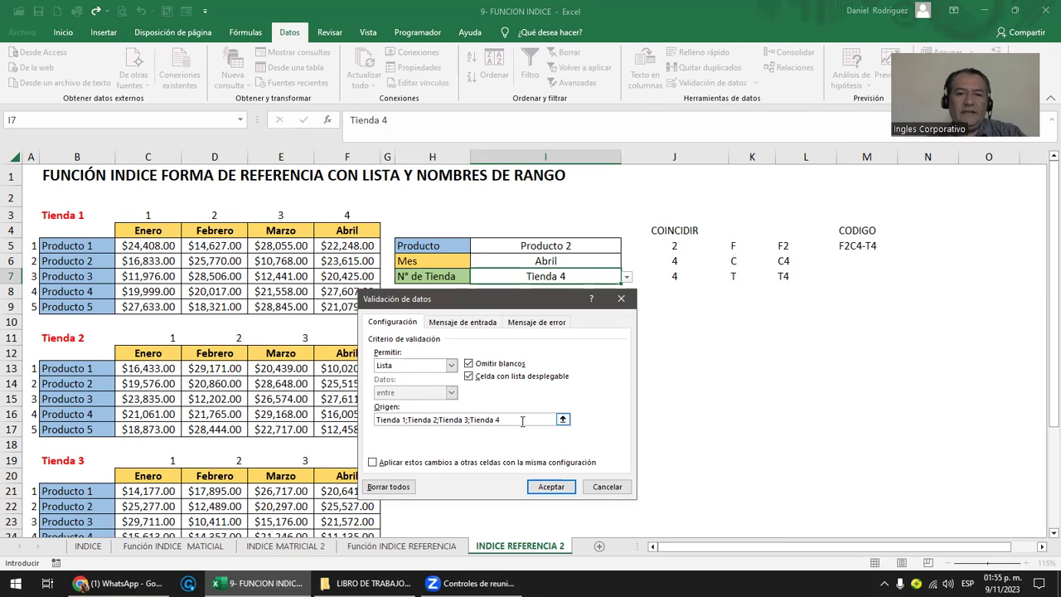
key(Return)
click(565, 245)
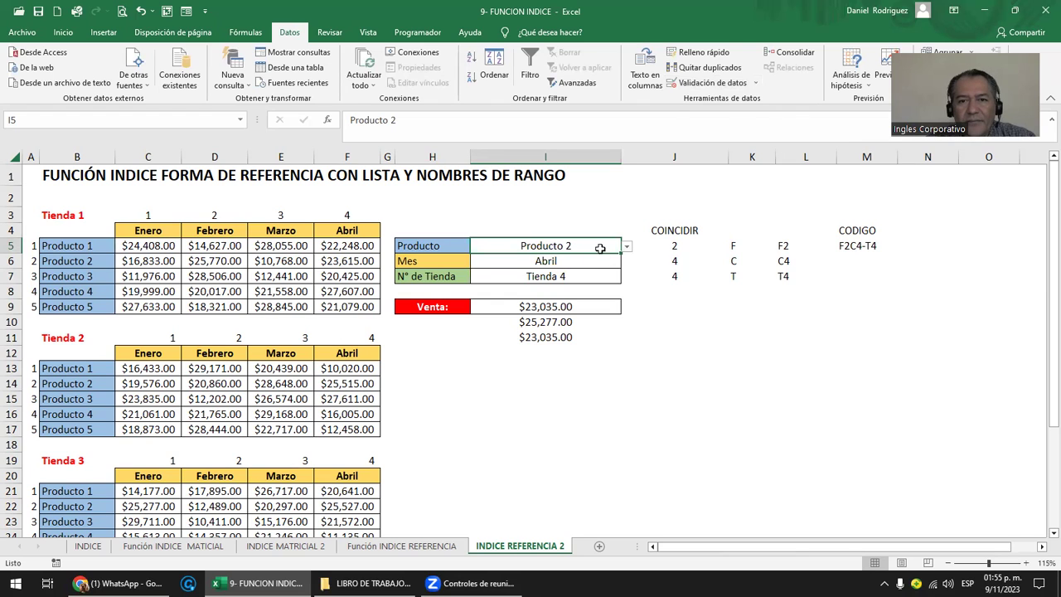
Step: Look over the product and store selectors and the Venta INDICE formula
click(626, 248)
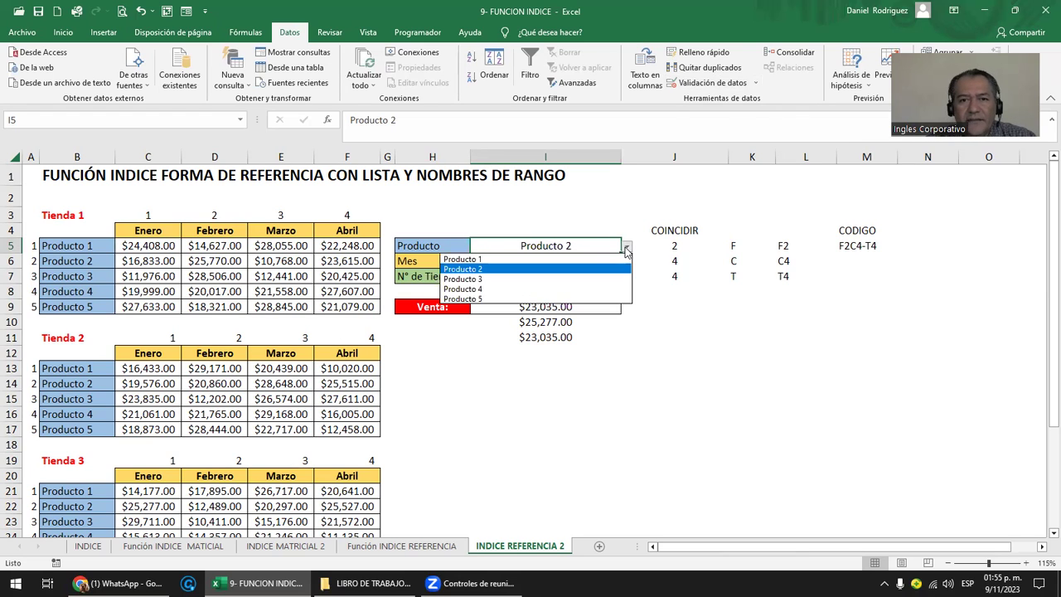
click(625, 249)
click(596, 259)
click(593, 276)
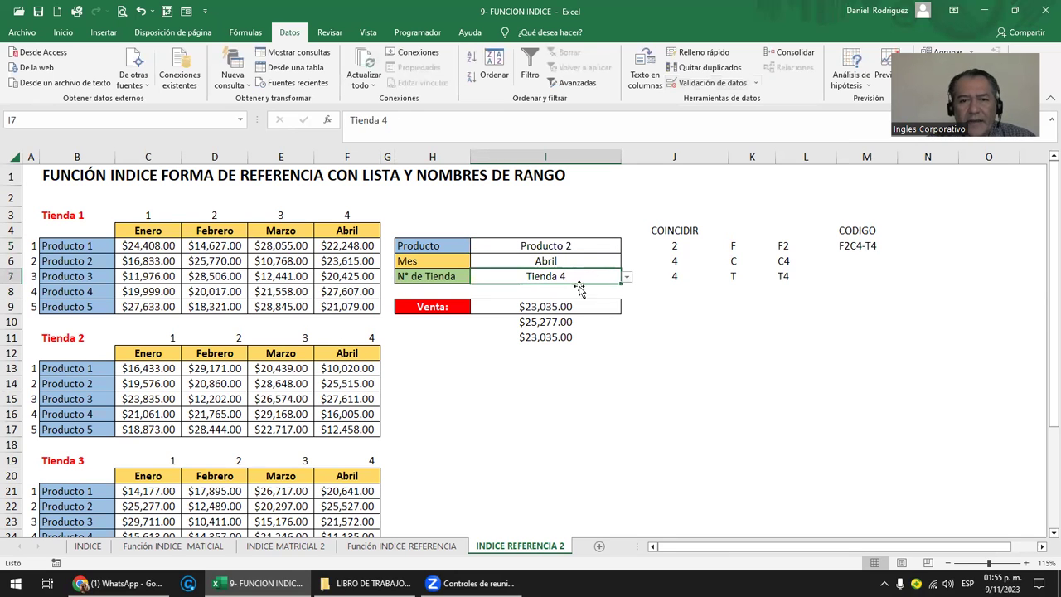
click(552, 249)
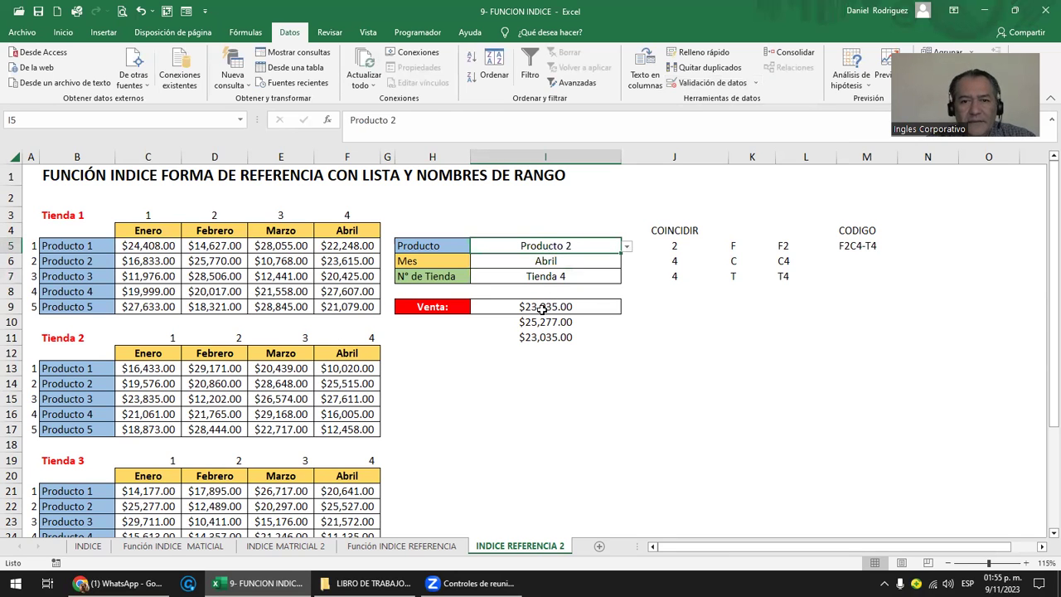
click(542, 308)
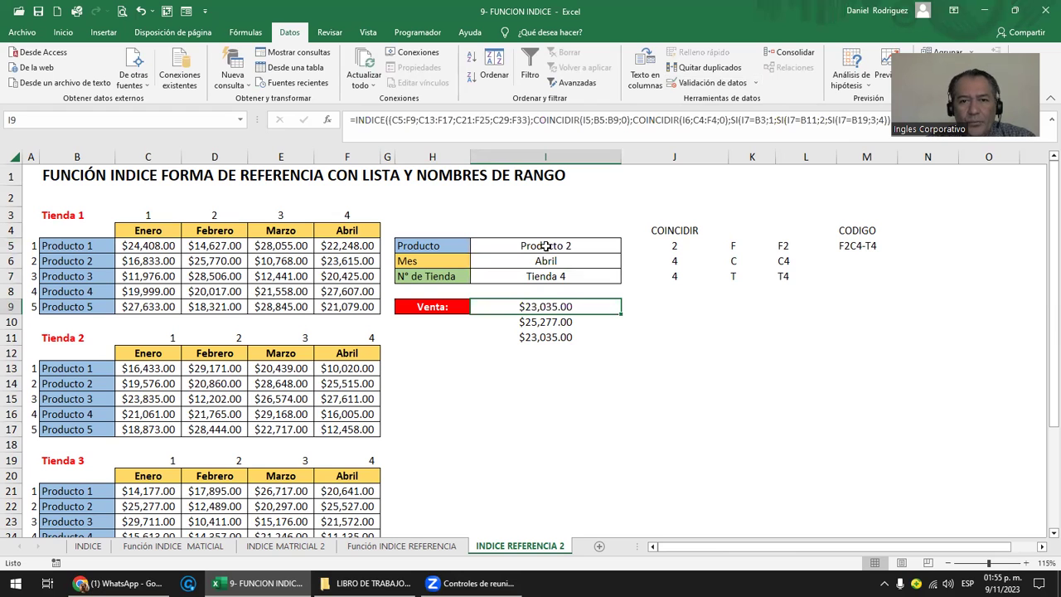
Step: Choose Tienda 1 and Producto 1, then select the $22,248.00 April cell F5
click(594, 277)
click(627, 279)
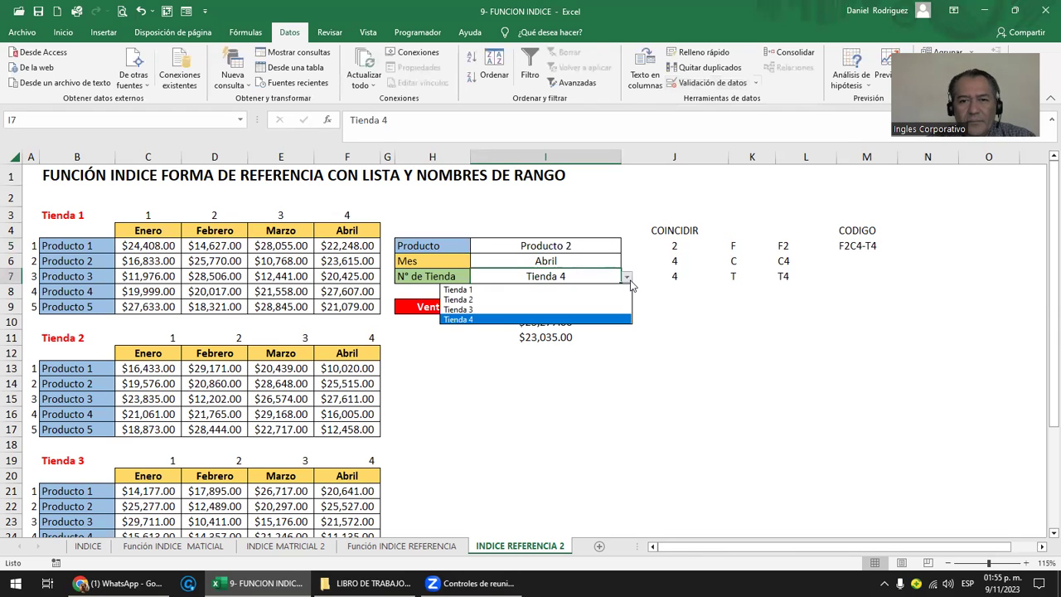
click(537, 291)
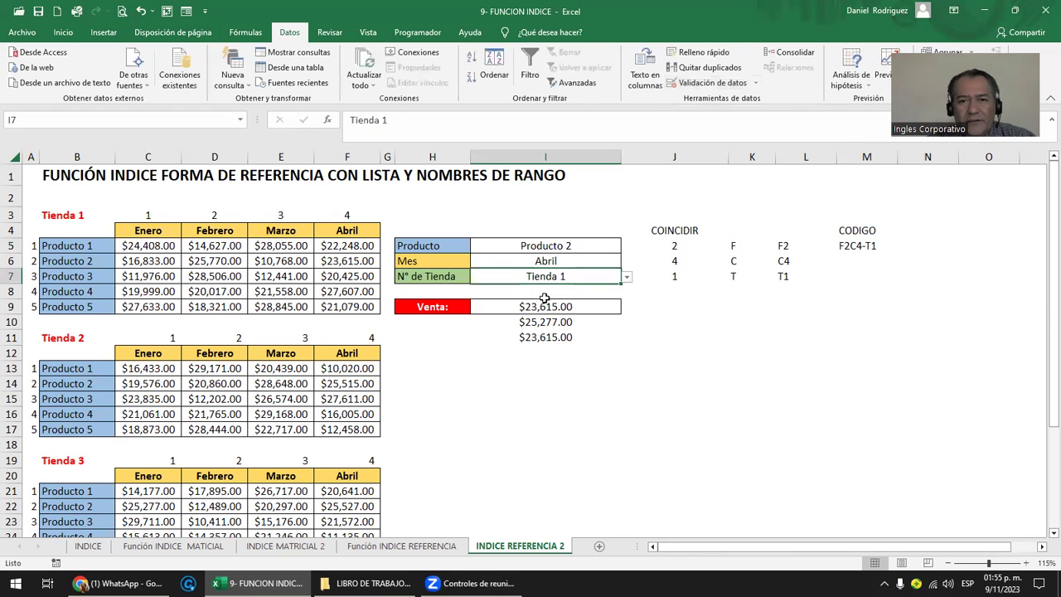
click(549, 246)
click(627, 247)
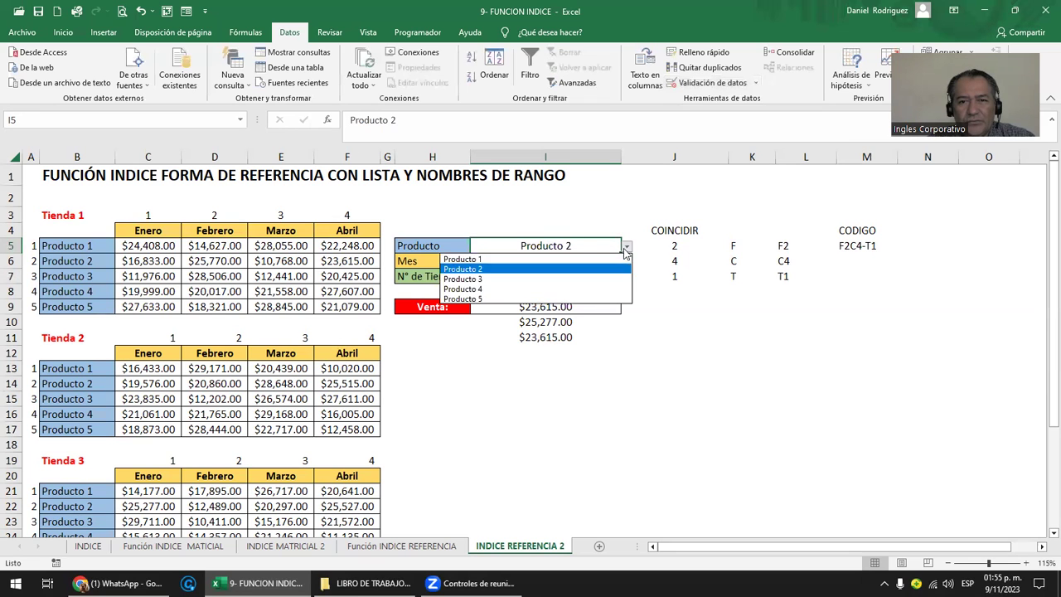
click(534, 260)
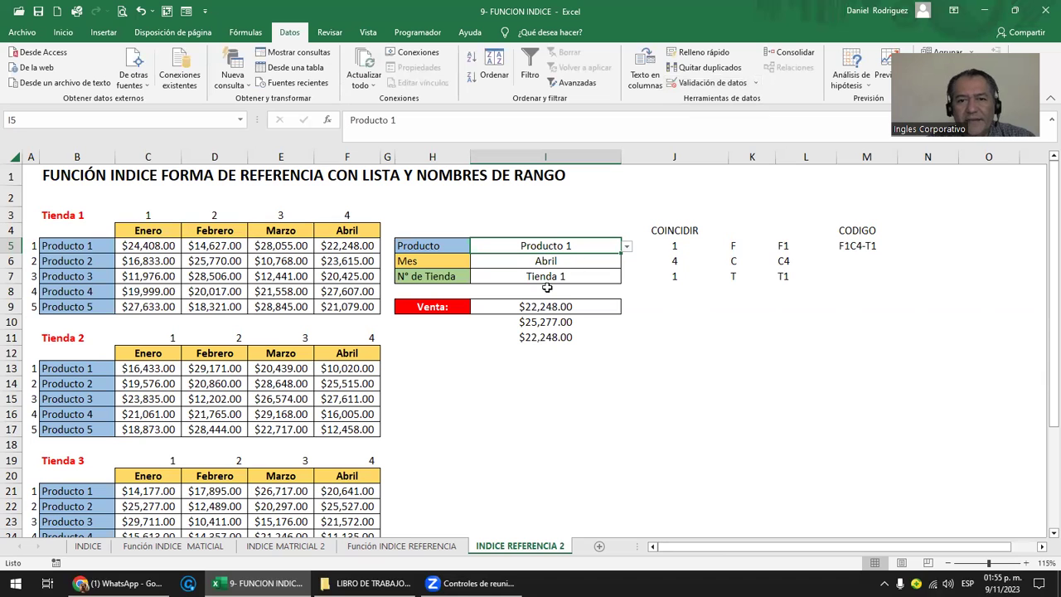
click(362, 247)
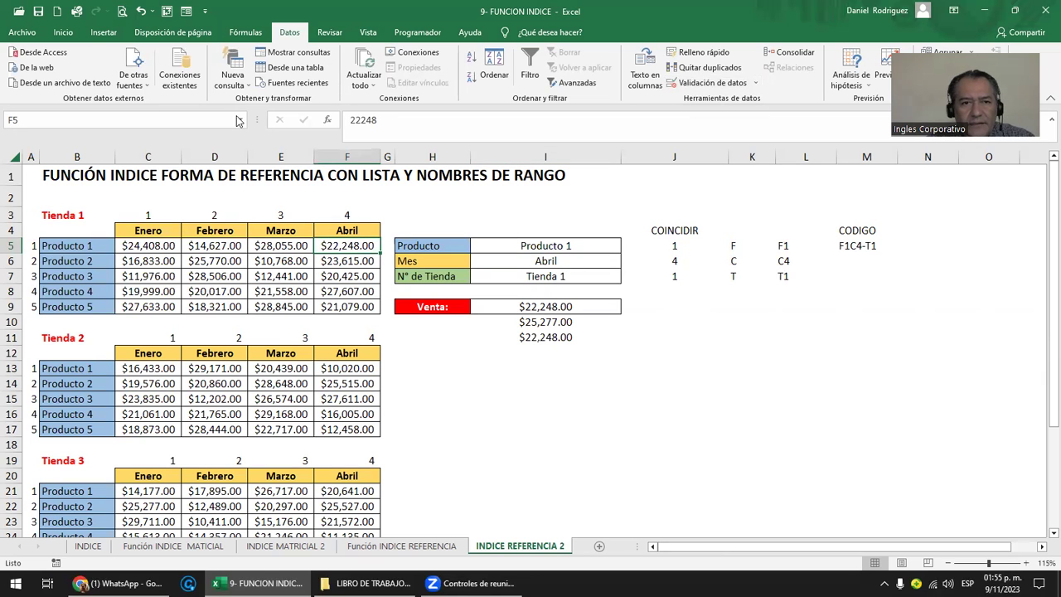
click(63, 32)
click(217, 77)
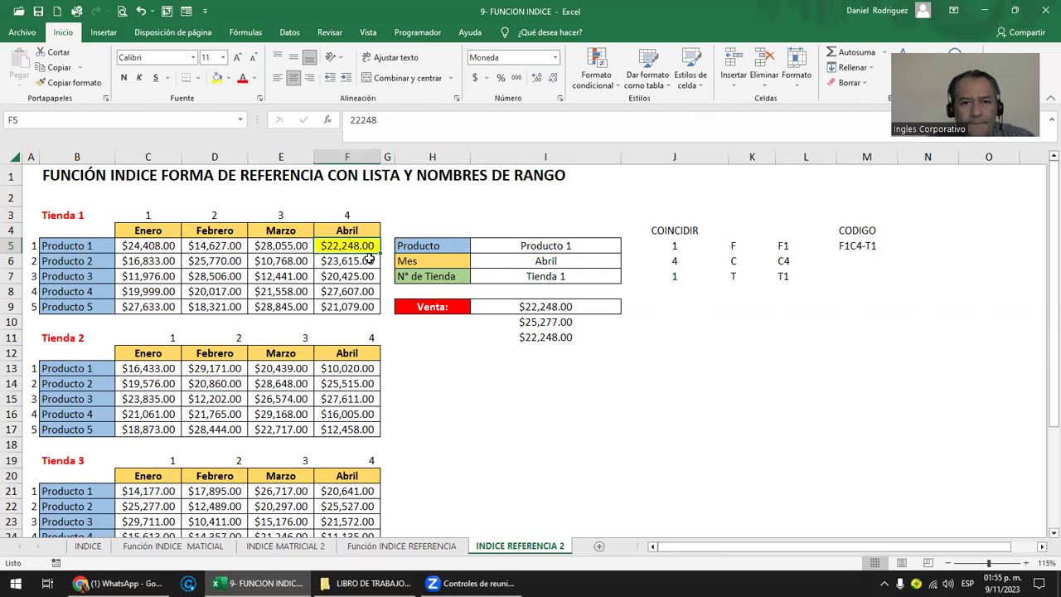
click(559, 247)
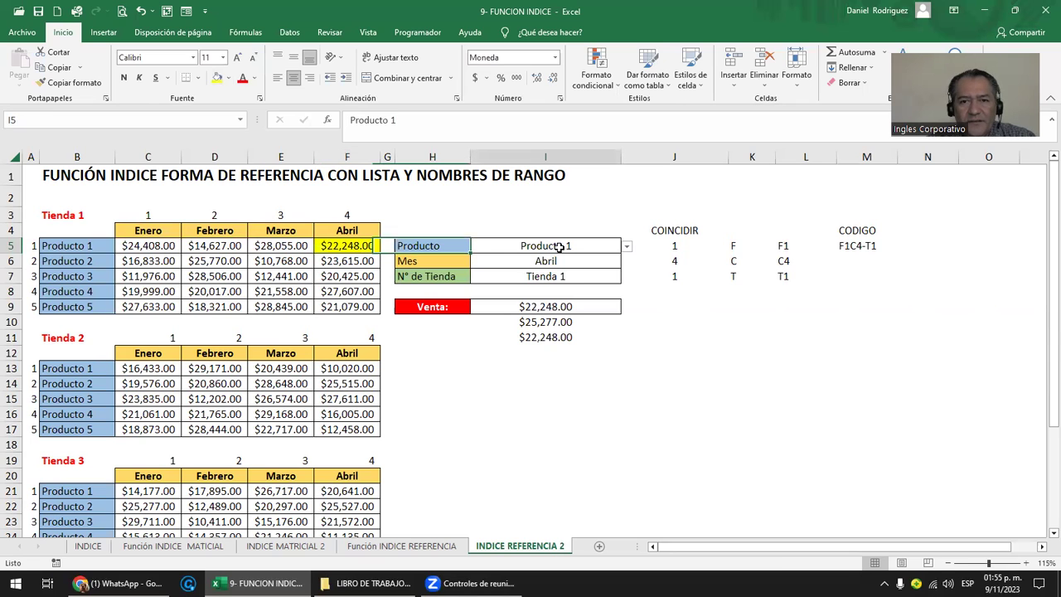
drag(559, 247, 562, 277)
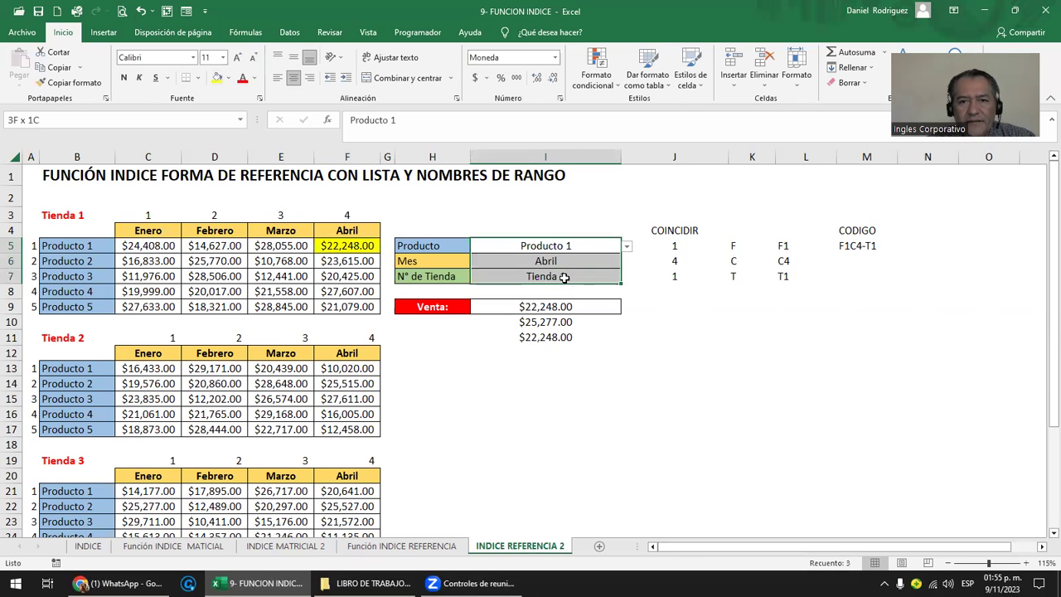
click(862, 245)
click(660, 249)
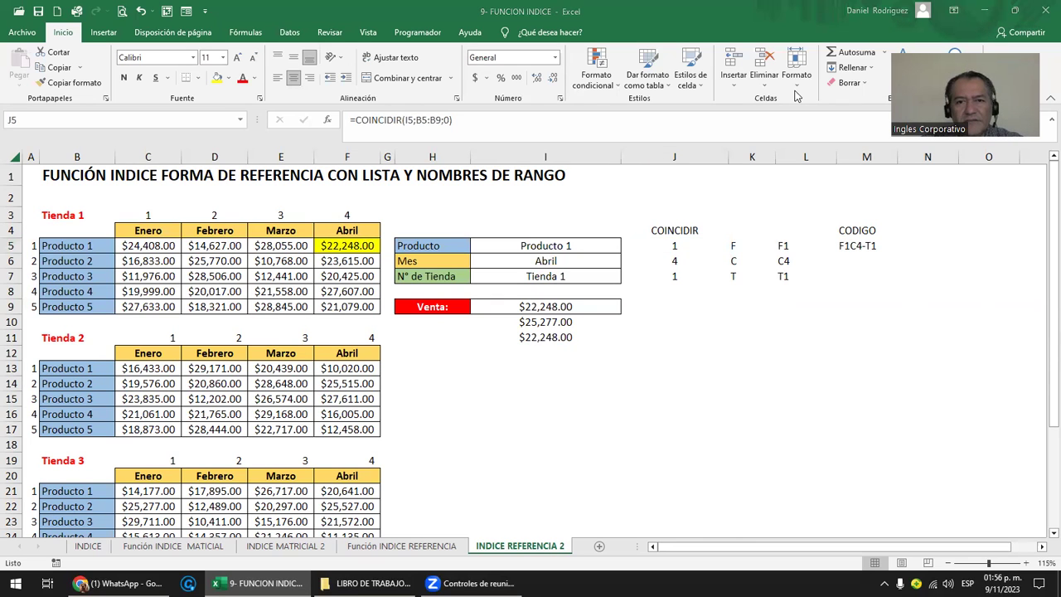
click(677, 241)
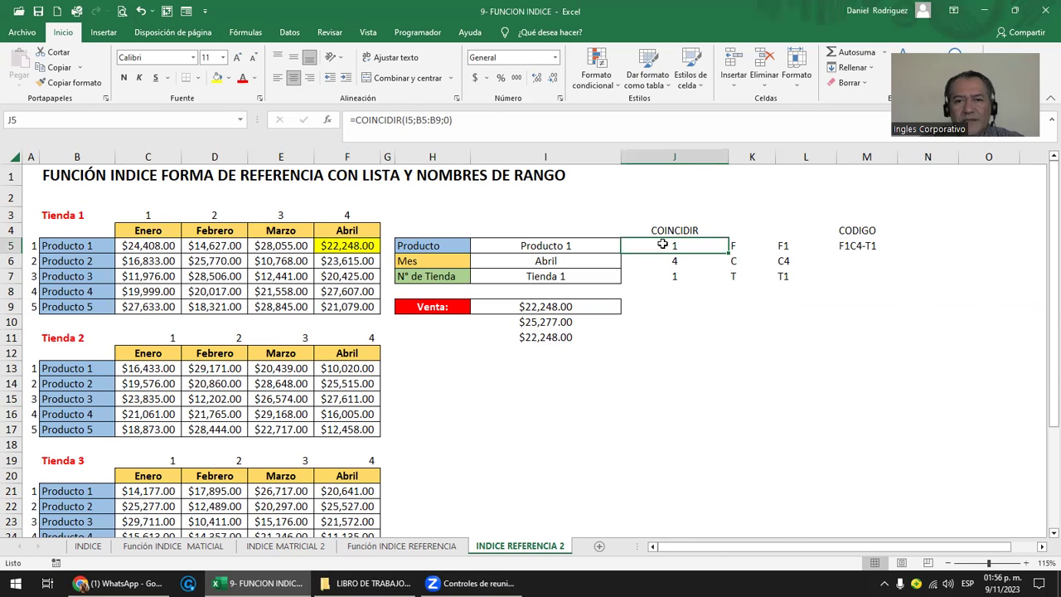
click(530, 247)
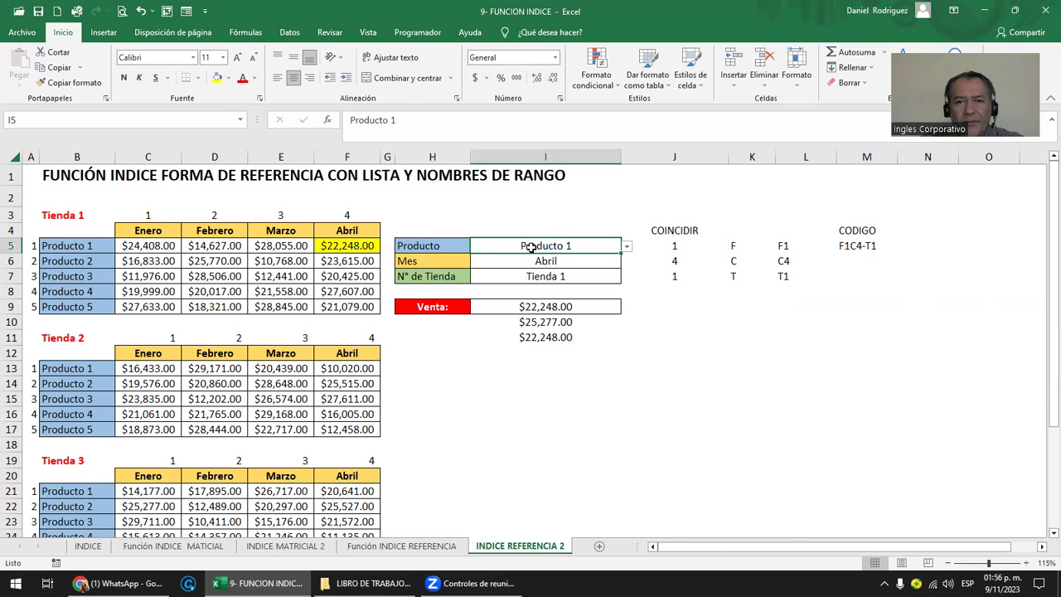
drag(81, 248, 75, 301)
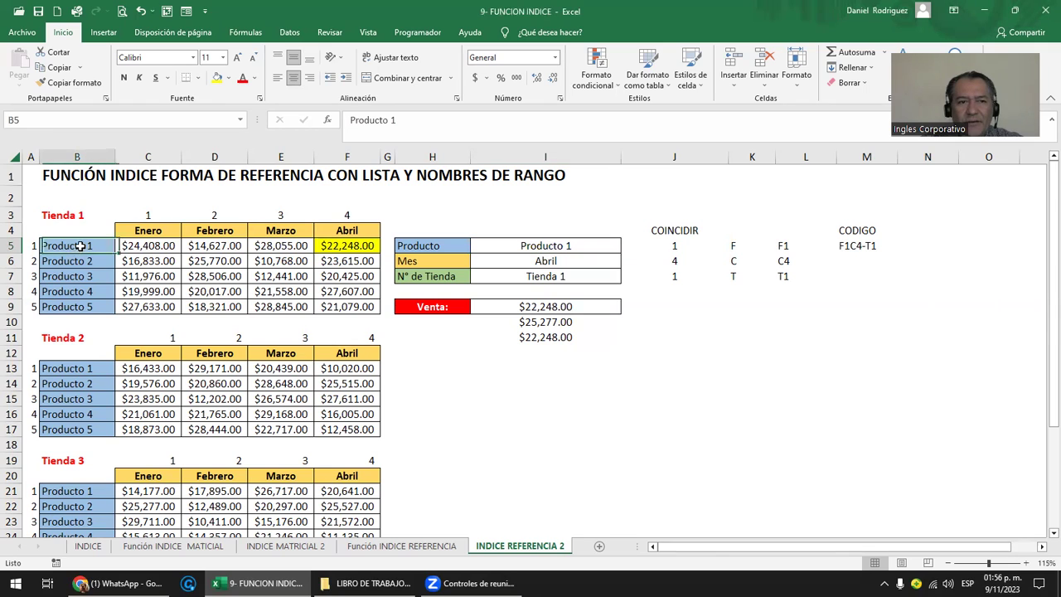
double_click(675, 246)
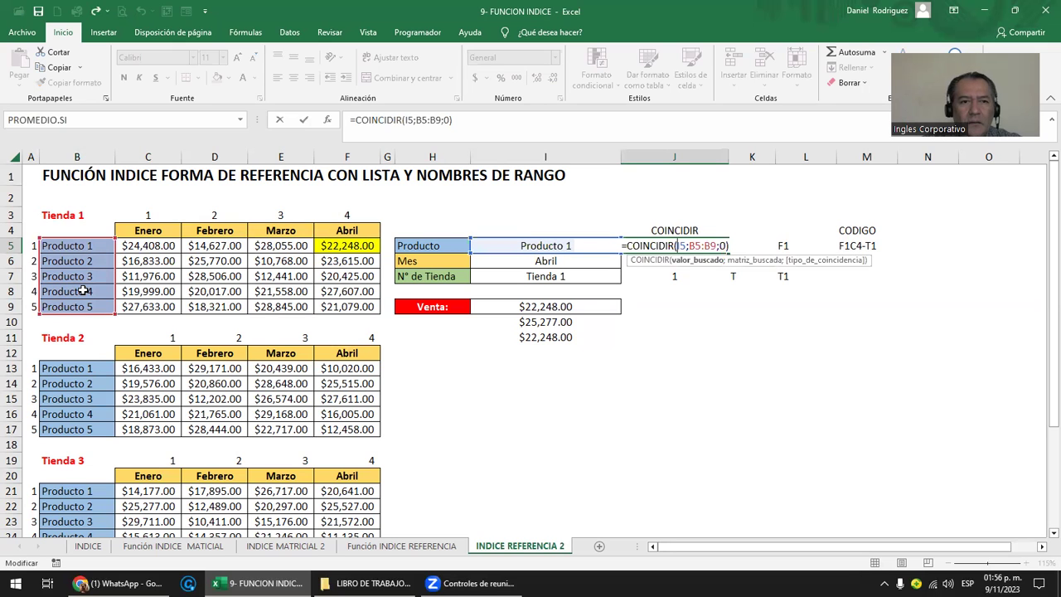
key(Escape)
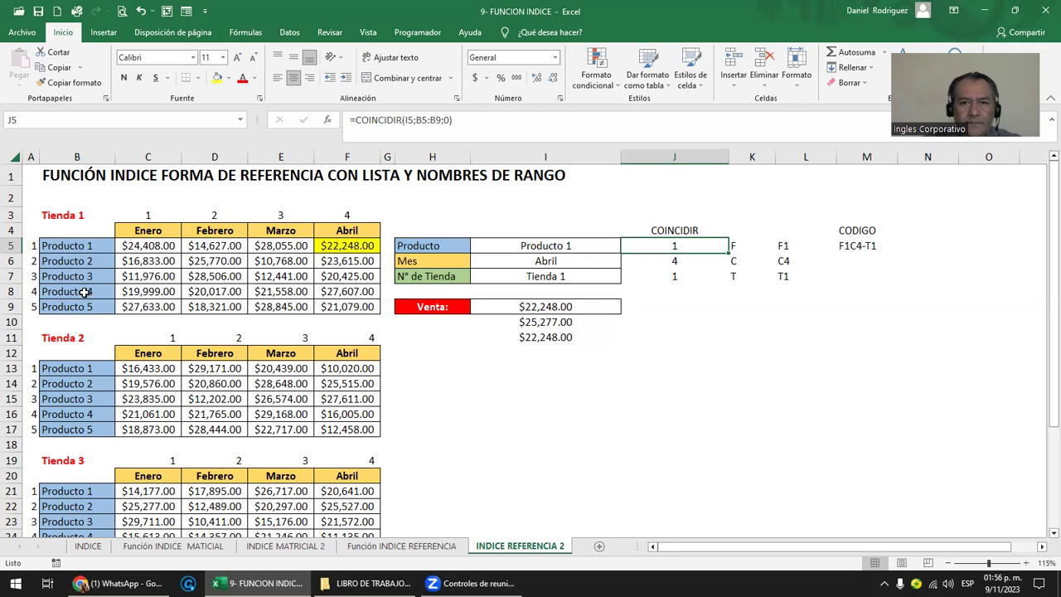
click(738, 245)
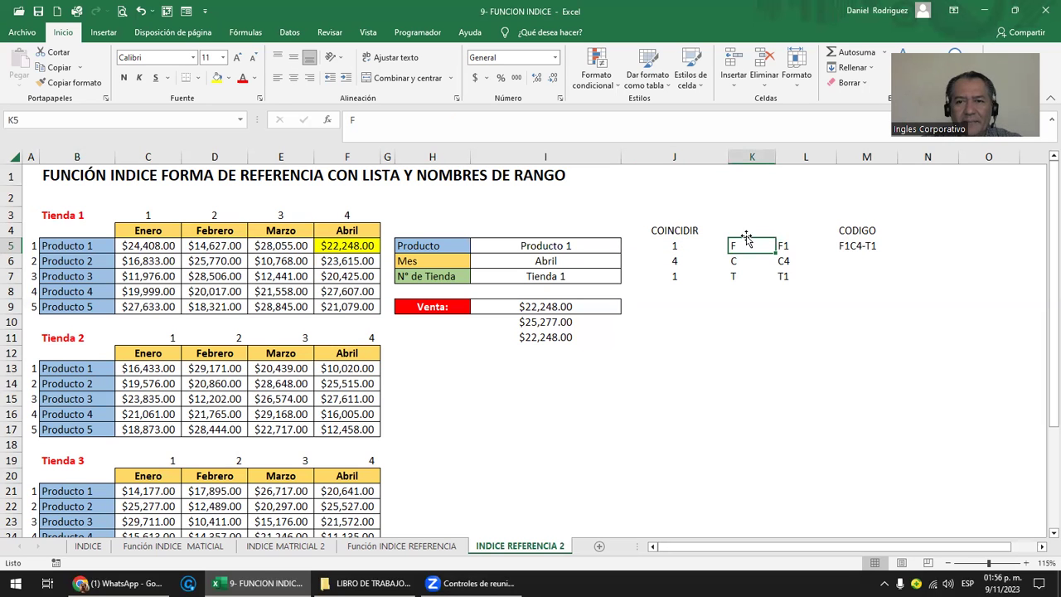
click(784, 246)
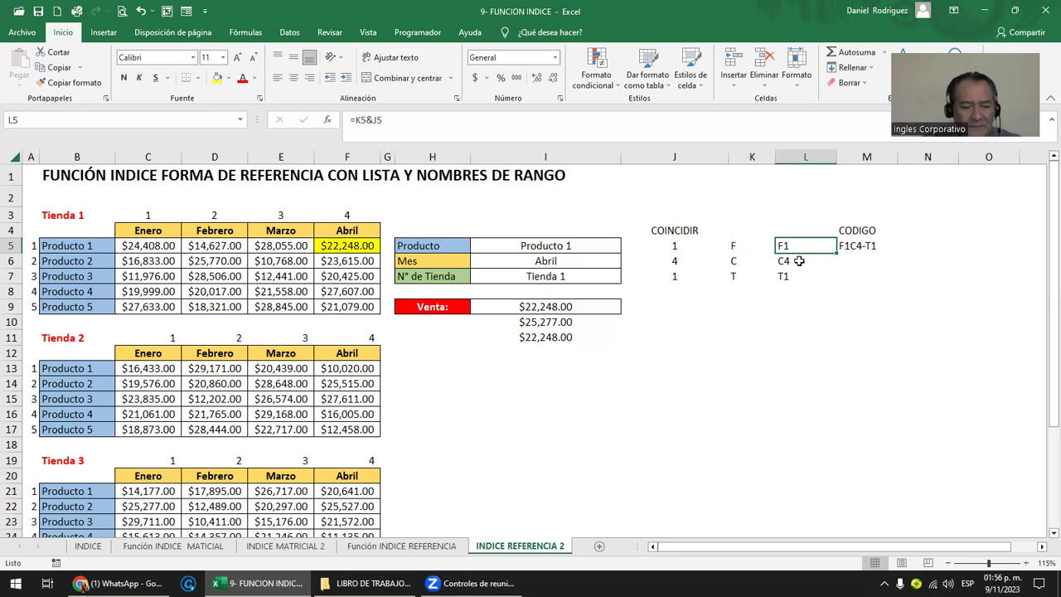
key(F2)
key(Escape)
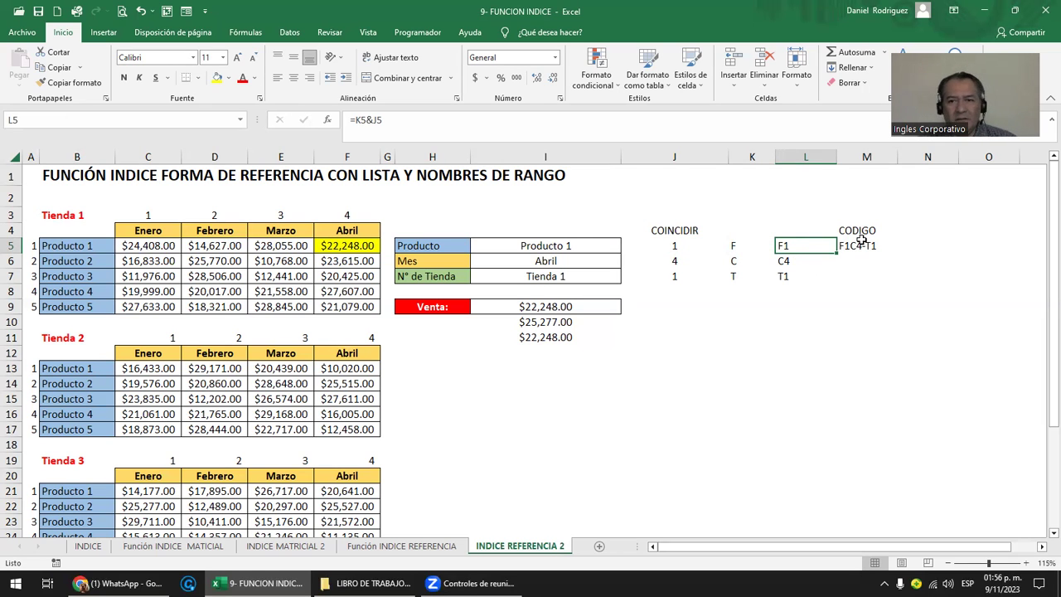
click(671, 260)
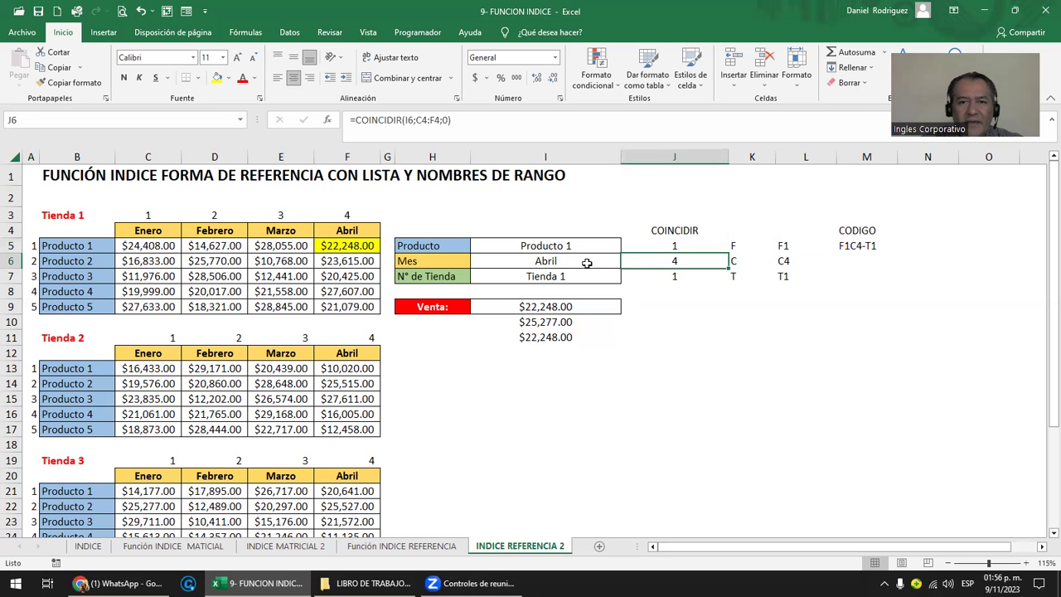
click(585, 263)
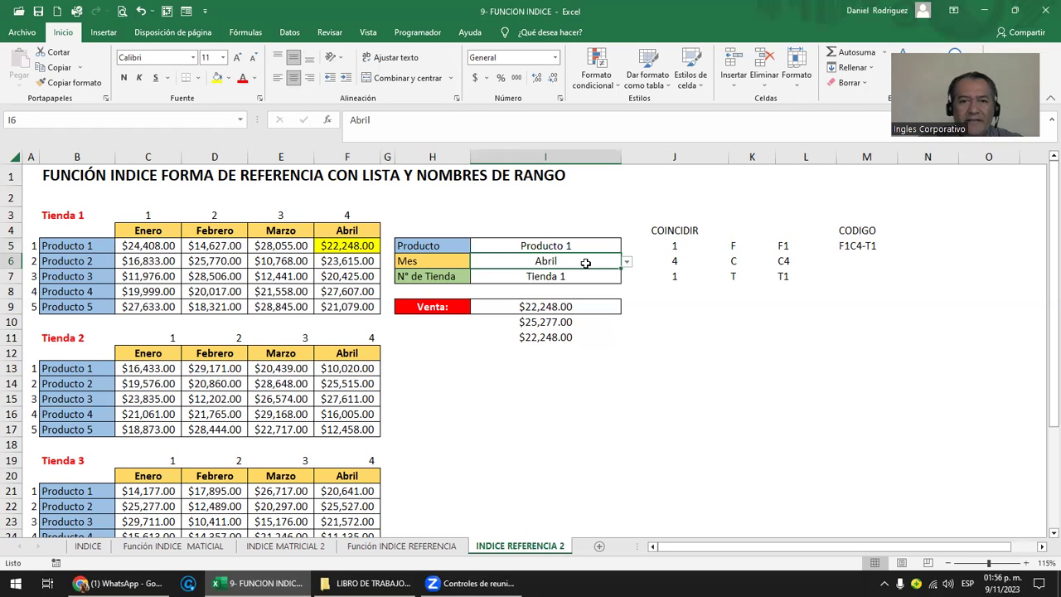
double_click(675, 261)
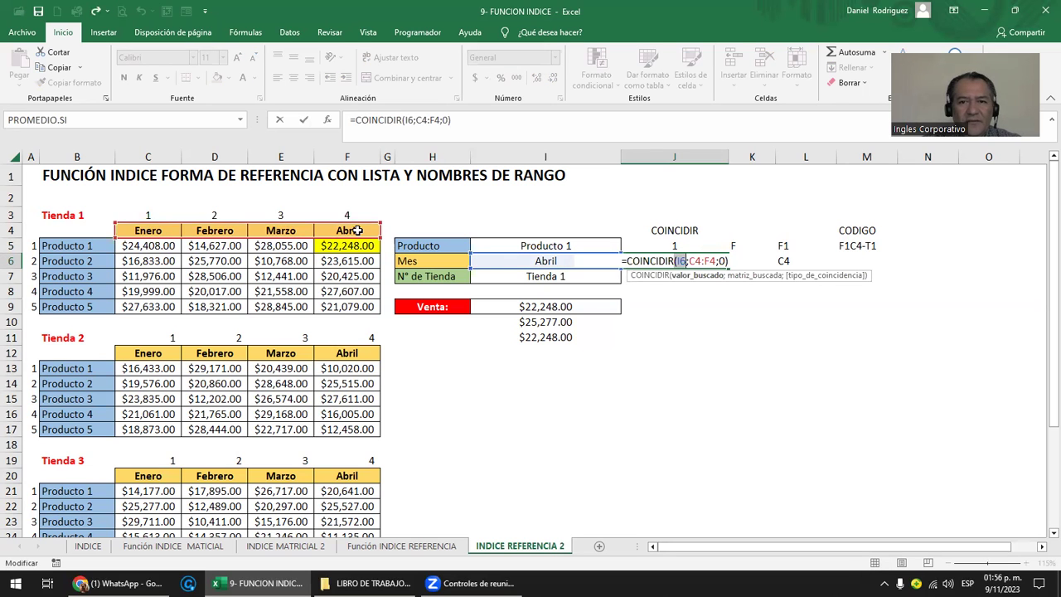
key(Escape)
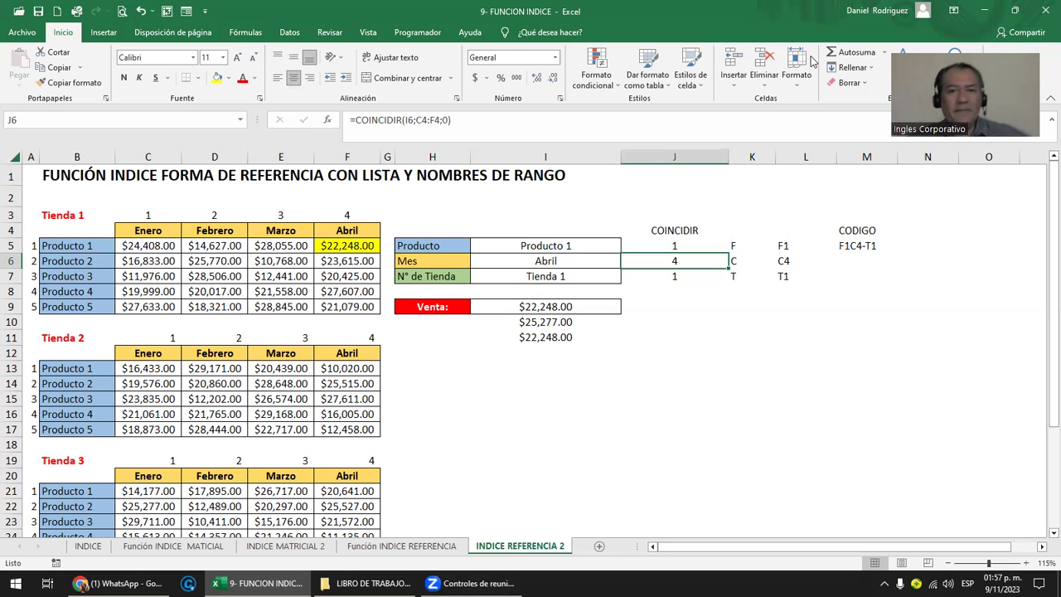
click(783, 264)
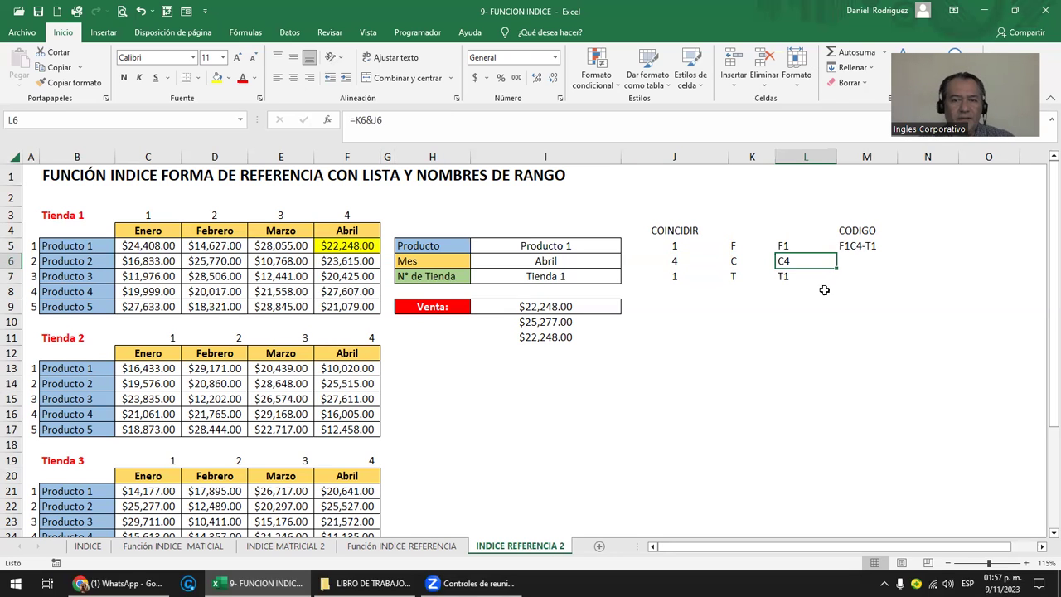
key(F2)
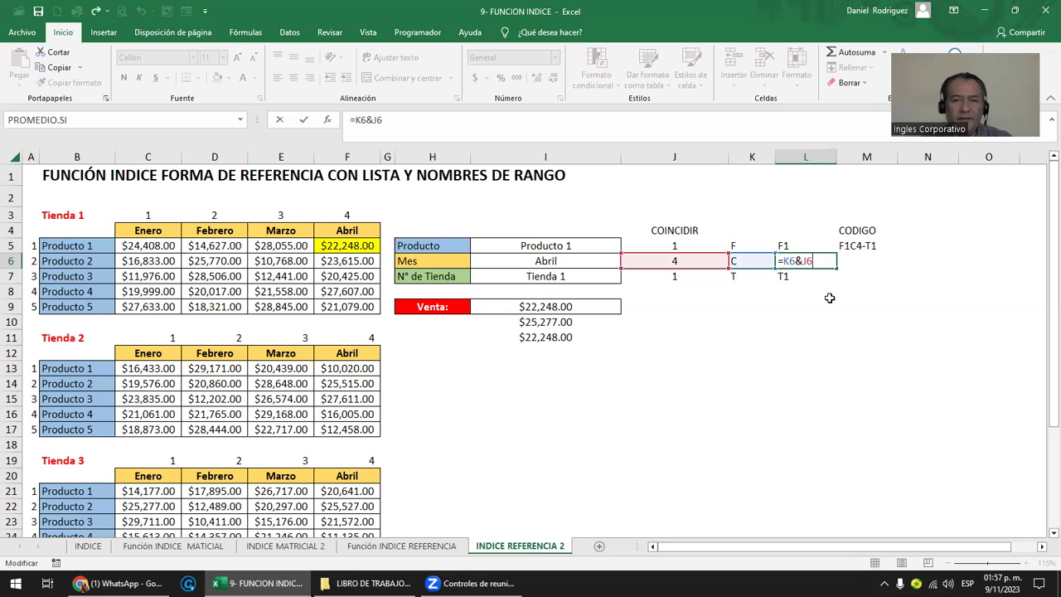
key(Return)
click(542, 279)
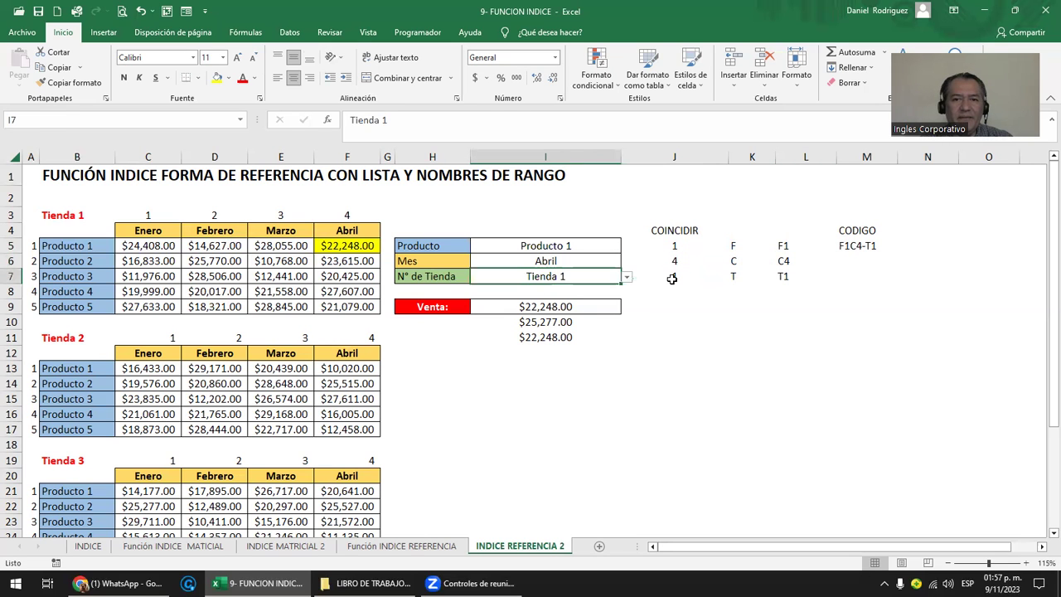
click(671, 278)
key(F2)
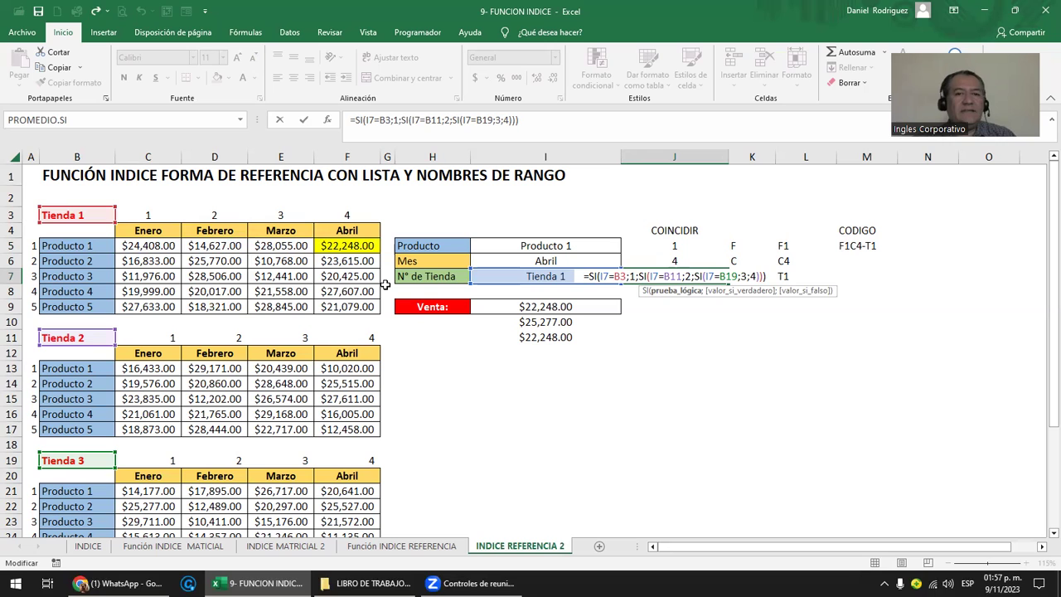
key(Escape)
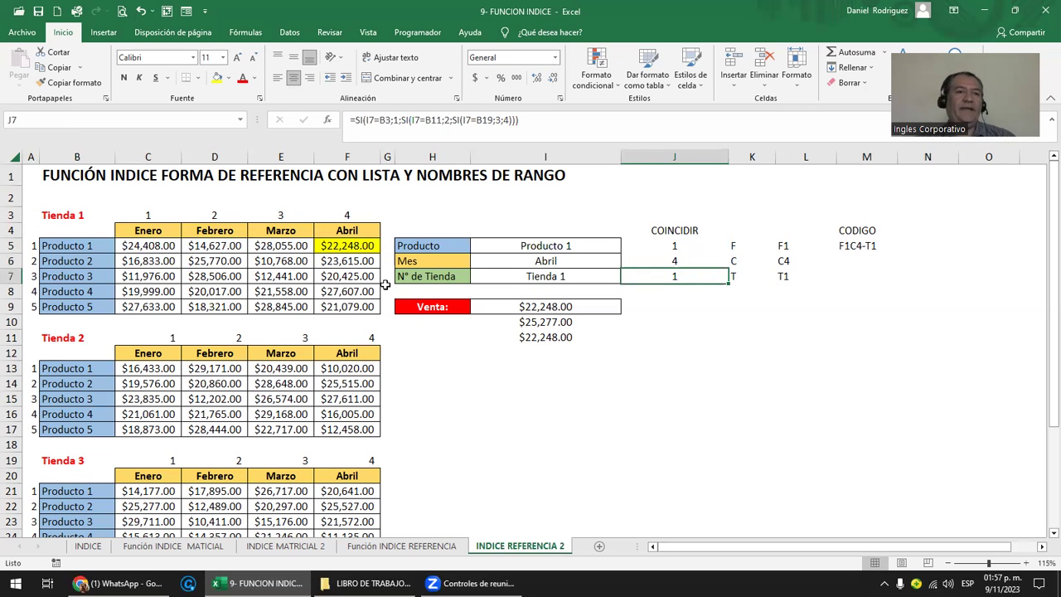
click(590, 276)
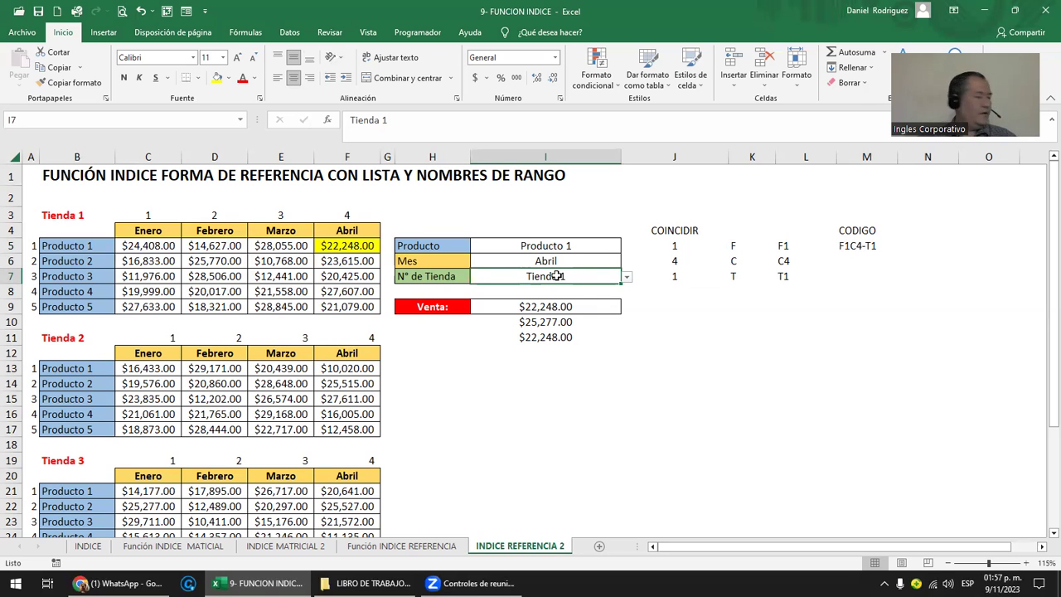
click(674, 281)
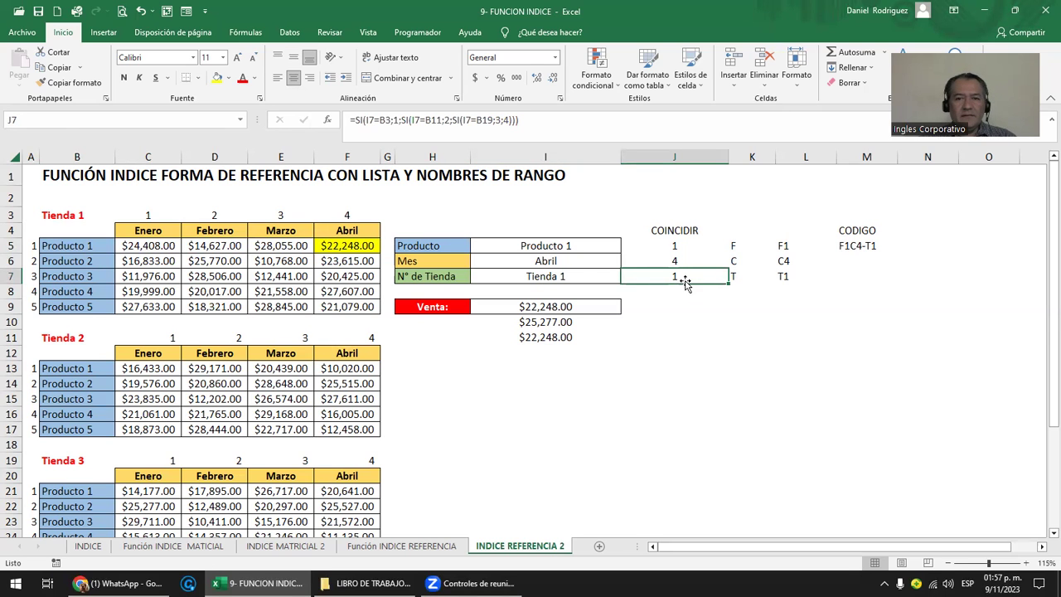
double_click(686, 284)
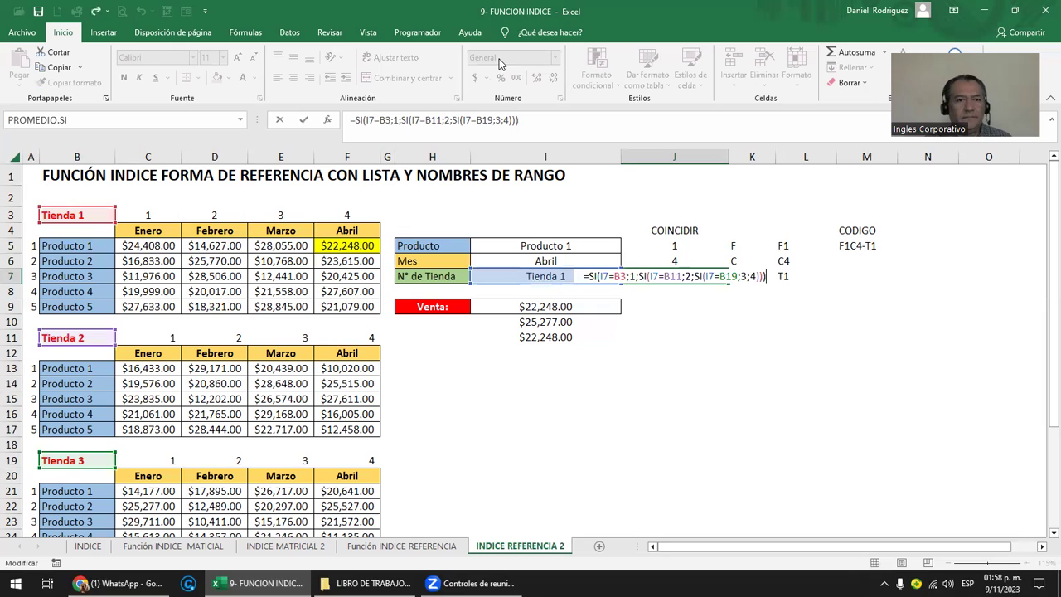
key(Return)
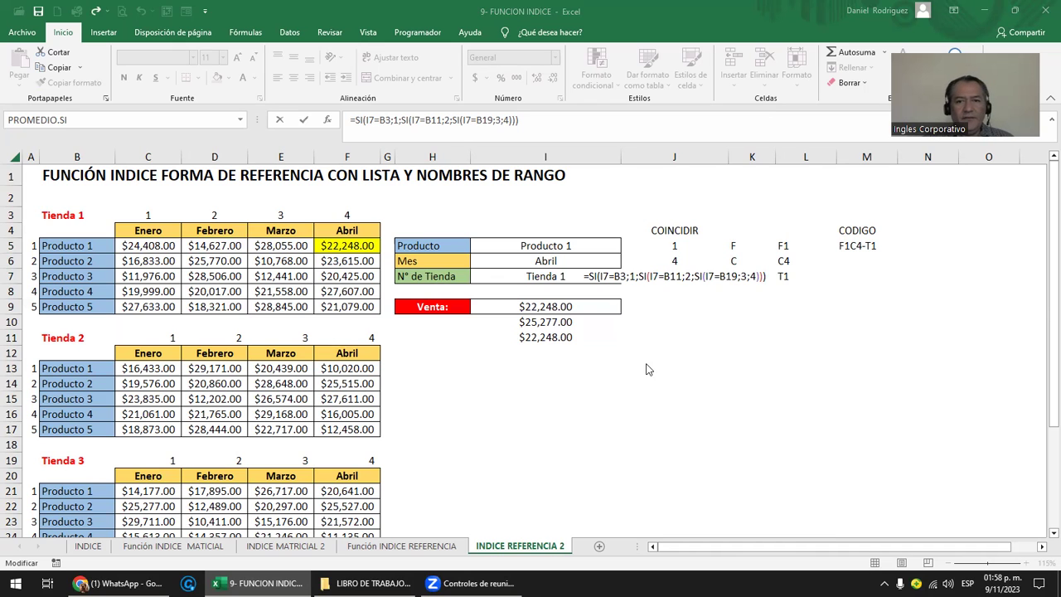
click(710, 320)
click(677, 274)
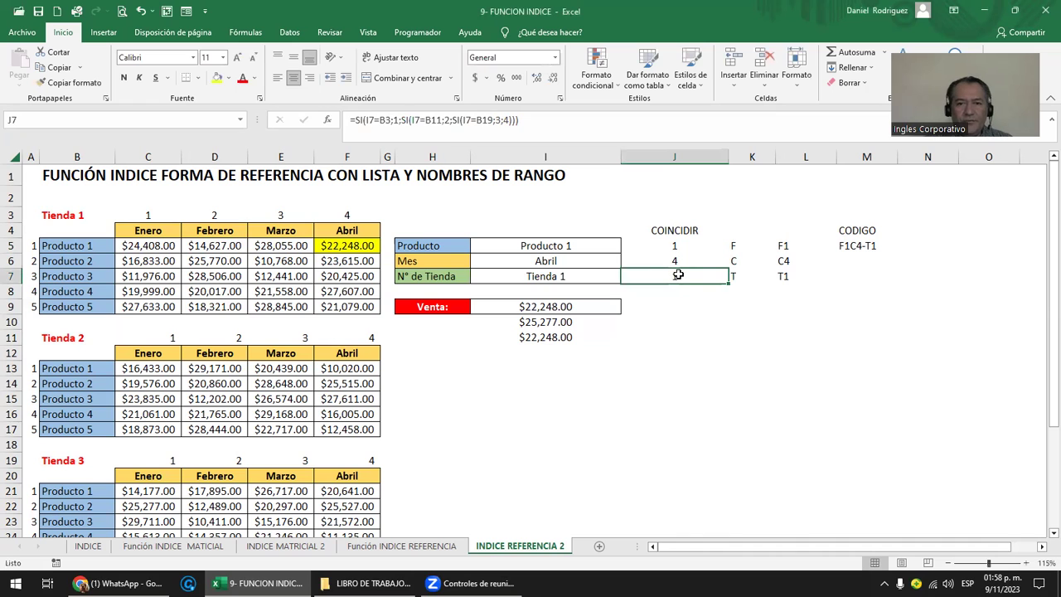
double_click(677, 274)
key(Escape)
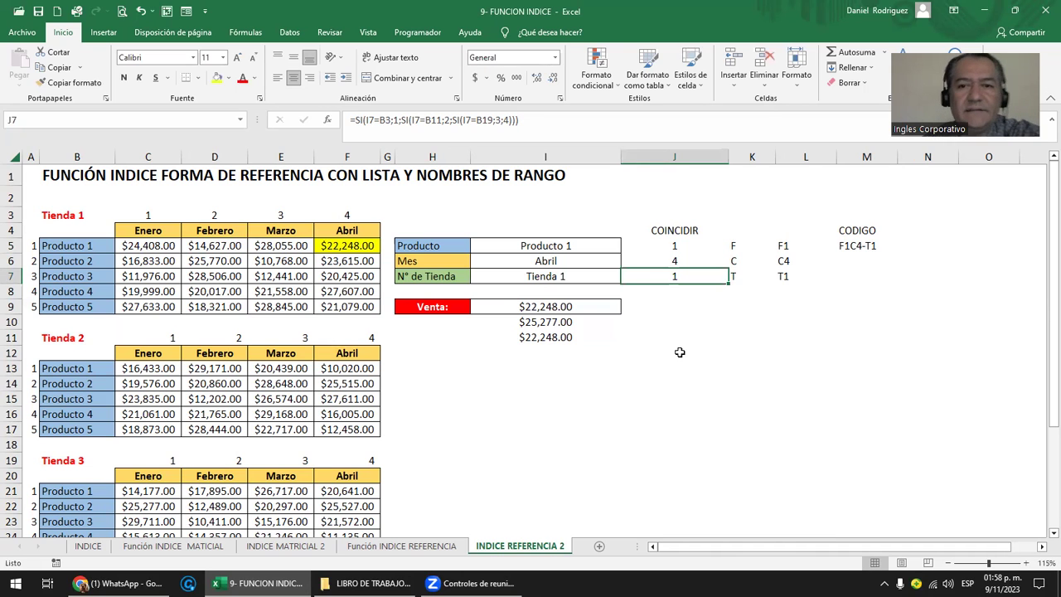
key(Left)
key(Left)
key(Left)
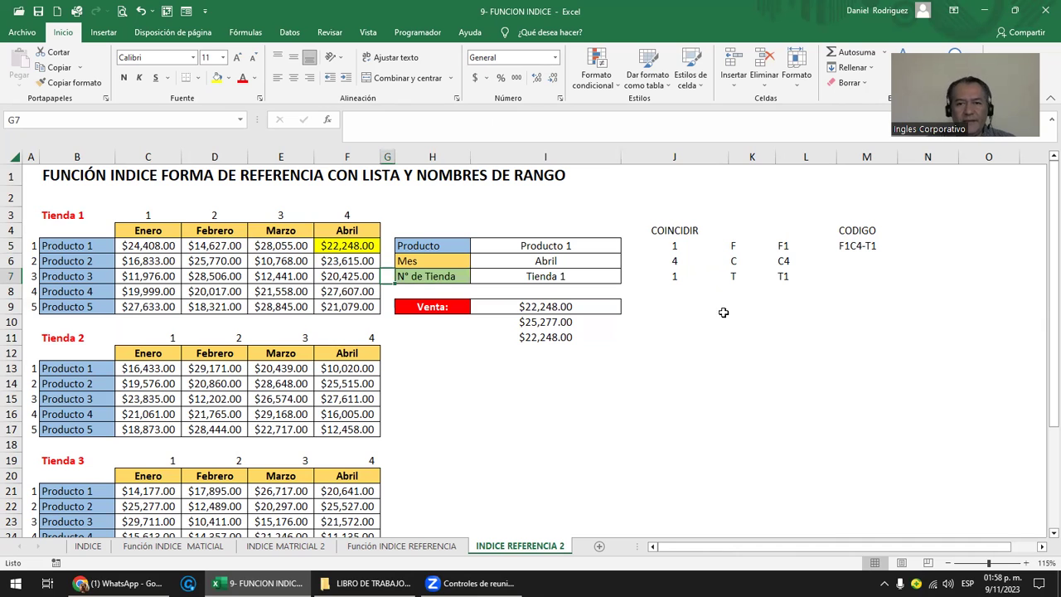
double_click(784, 276)
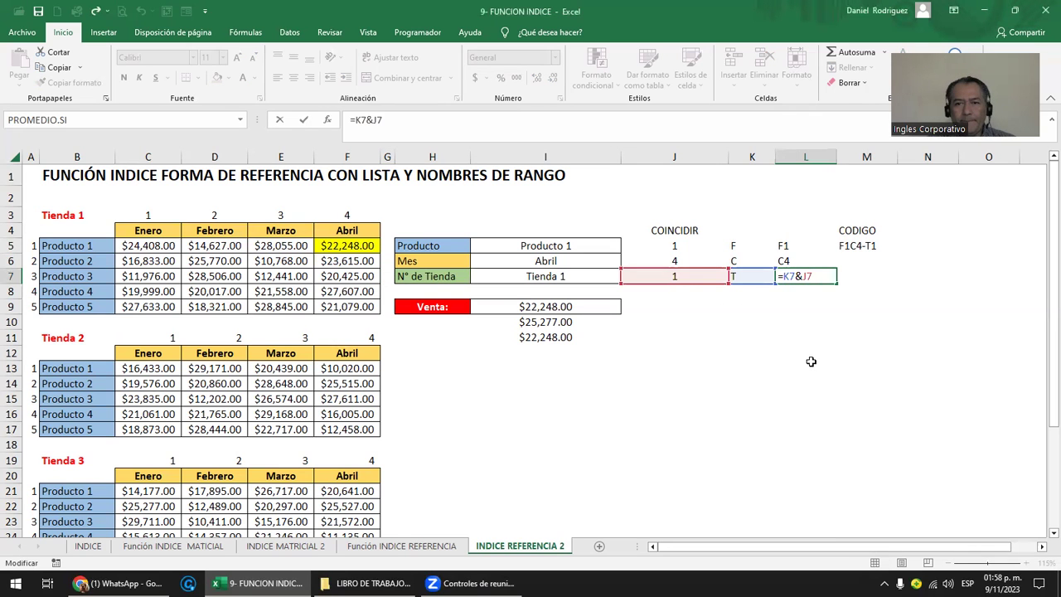
key(Escape)
click(853, 249)
double_click(853, 249)
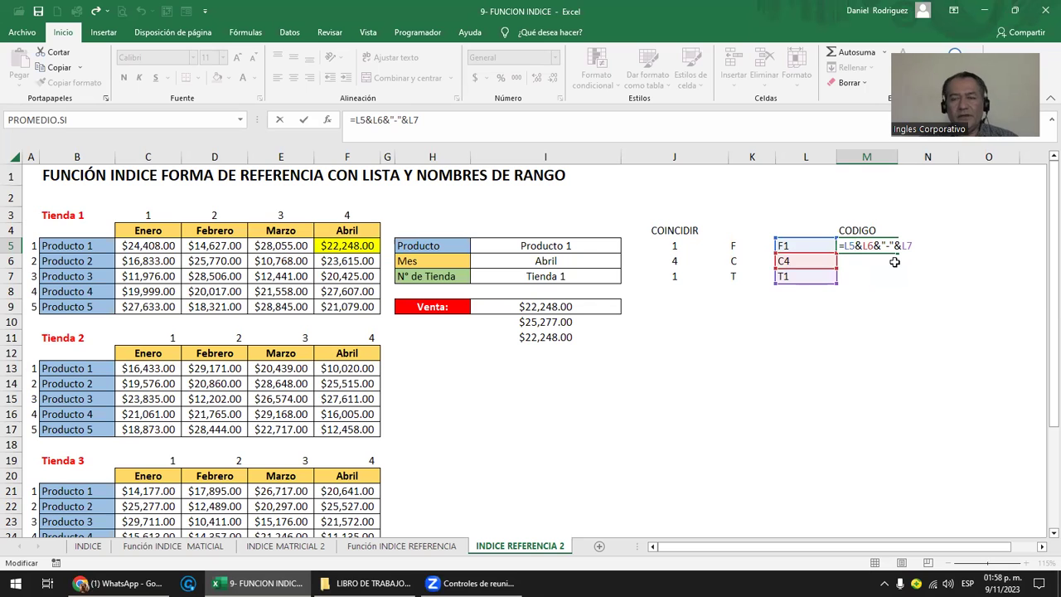
key(ctrl+Return)
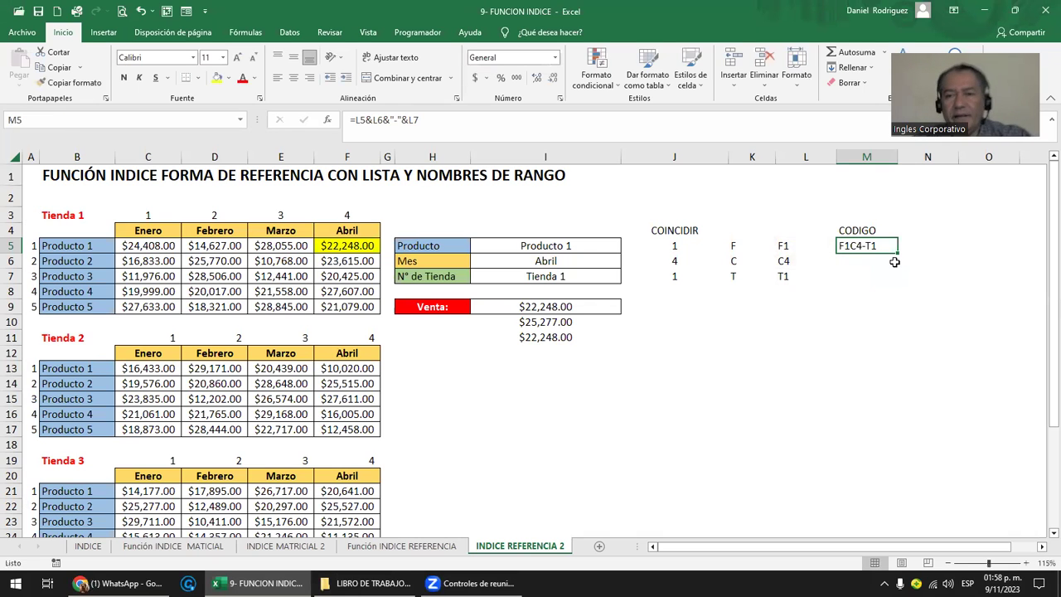
key(F2)
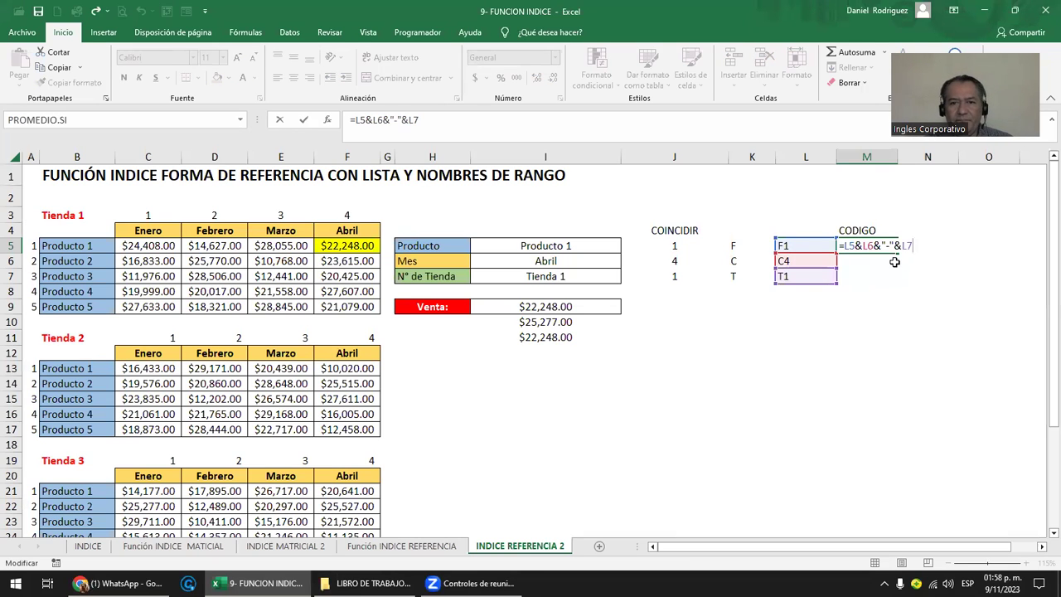
key(ctrl+Return)
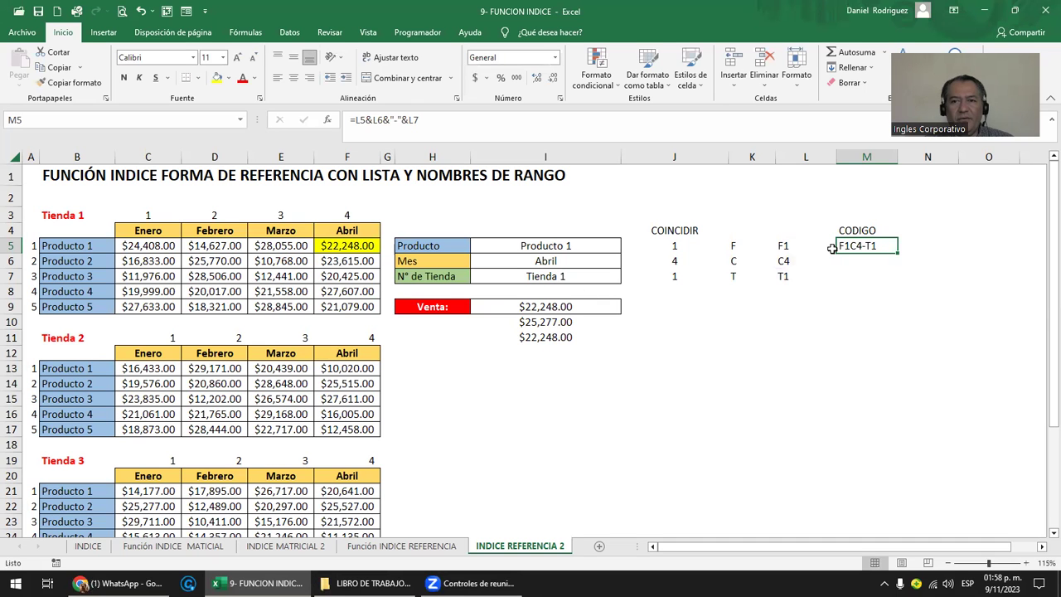
Step: Review the Venta formula and the INDICE examples returning $25,277.00 and $22,248.00
double_click(553, 307)
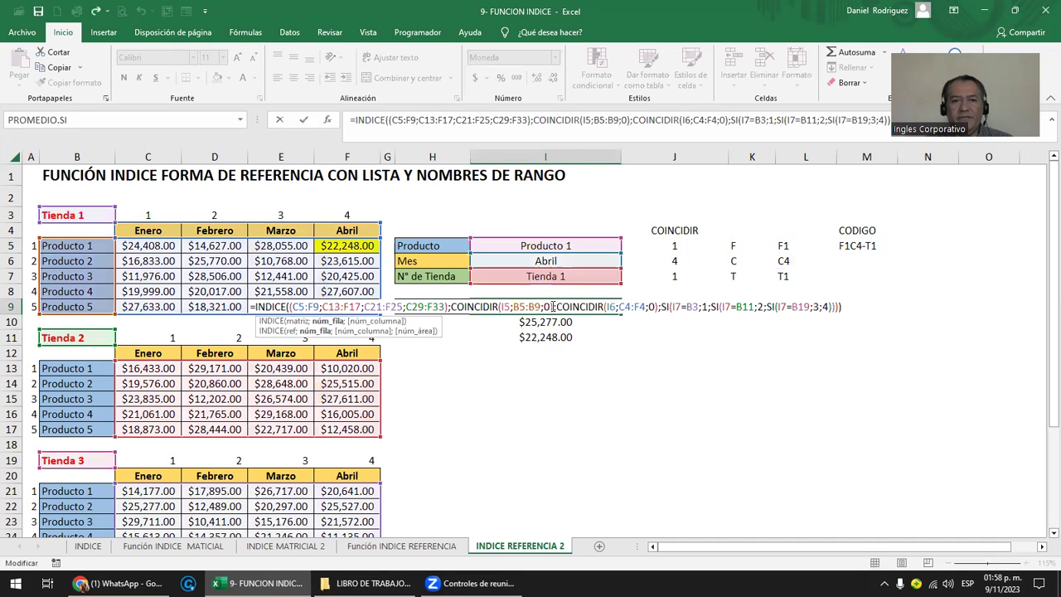
key(Escape)
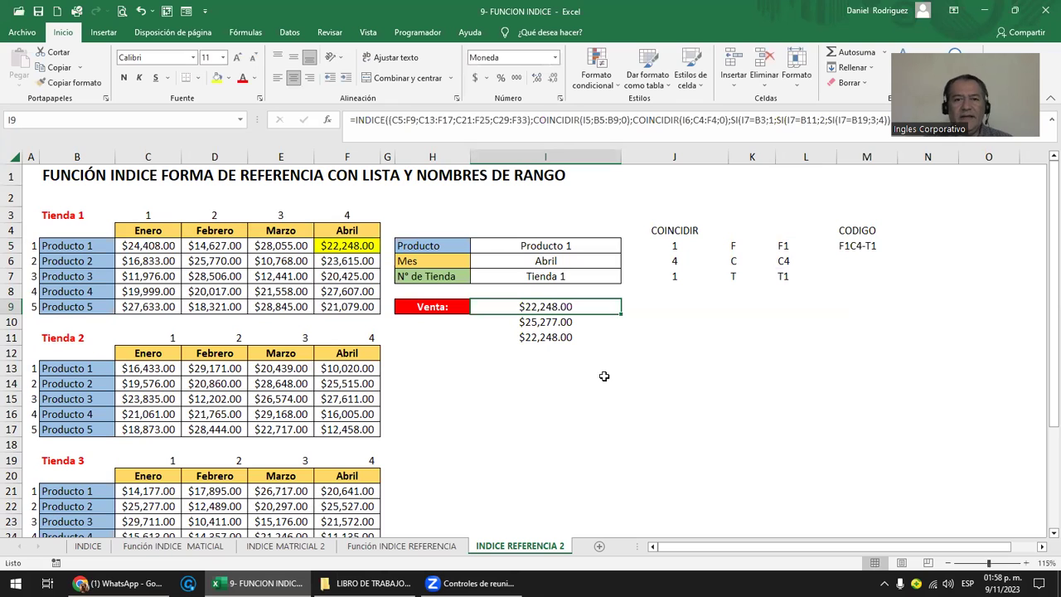
key(Down)
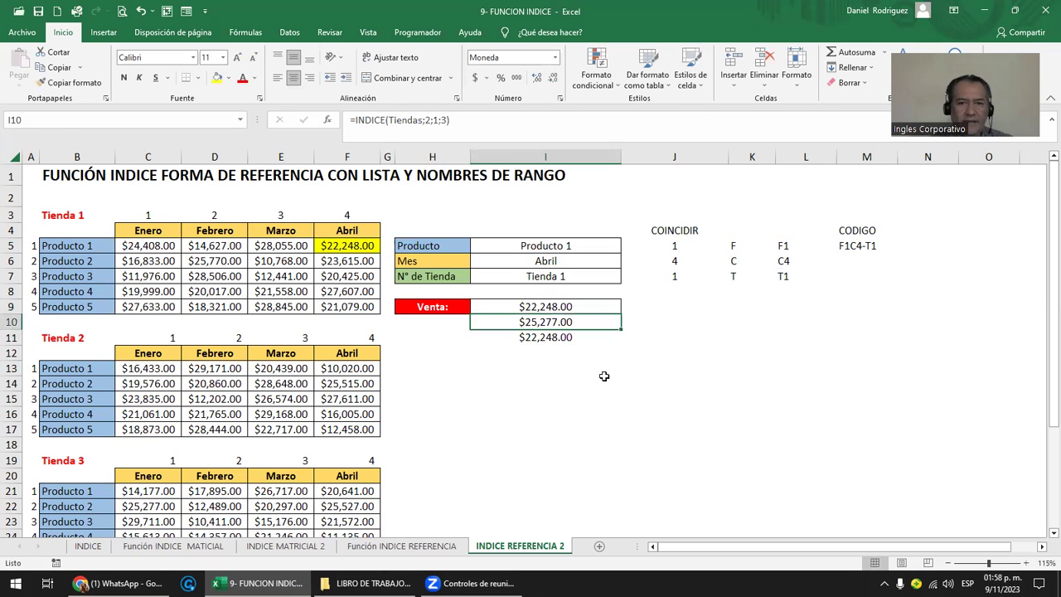
key(F2)
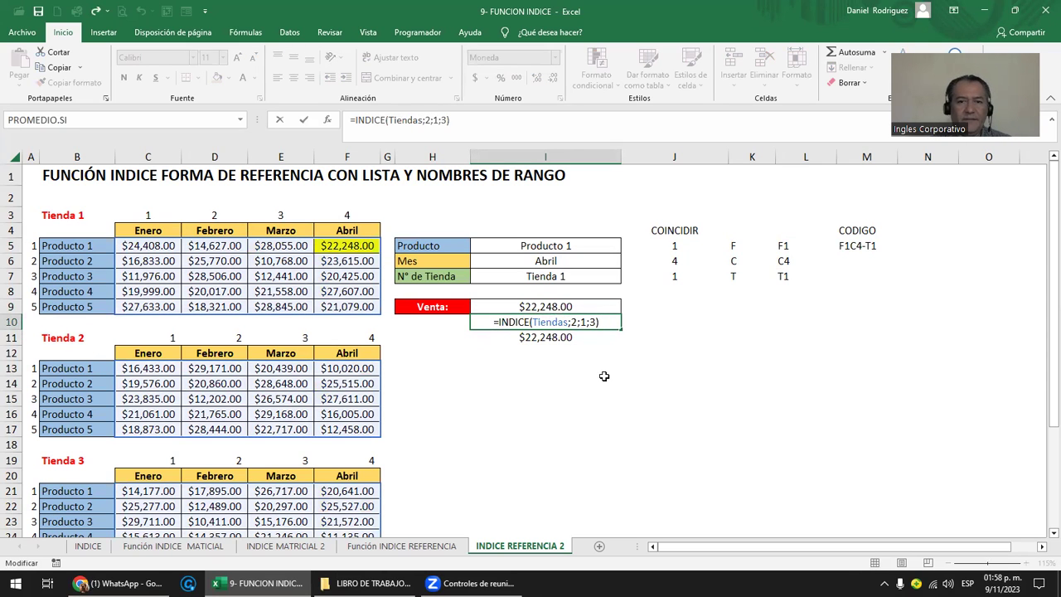
key(Return)
key(F2)
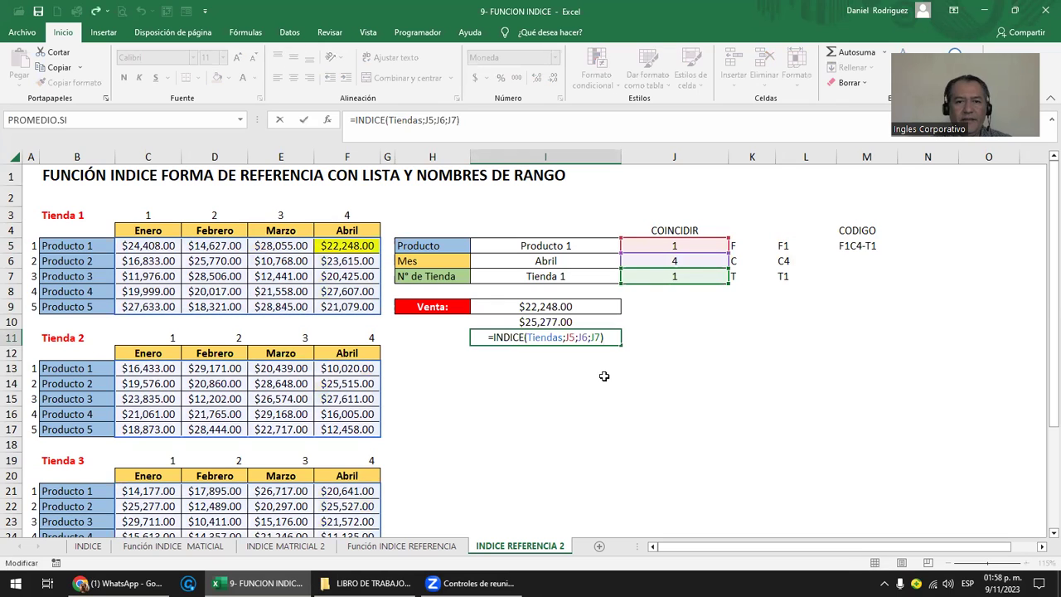
key(ctrl+Return)
key(Up)
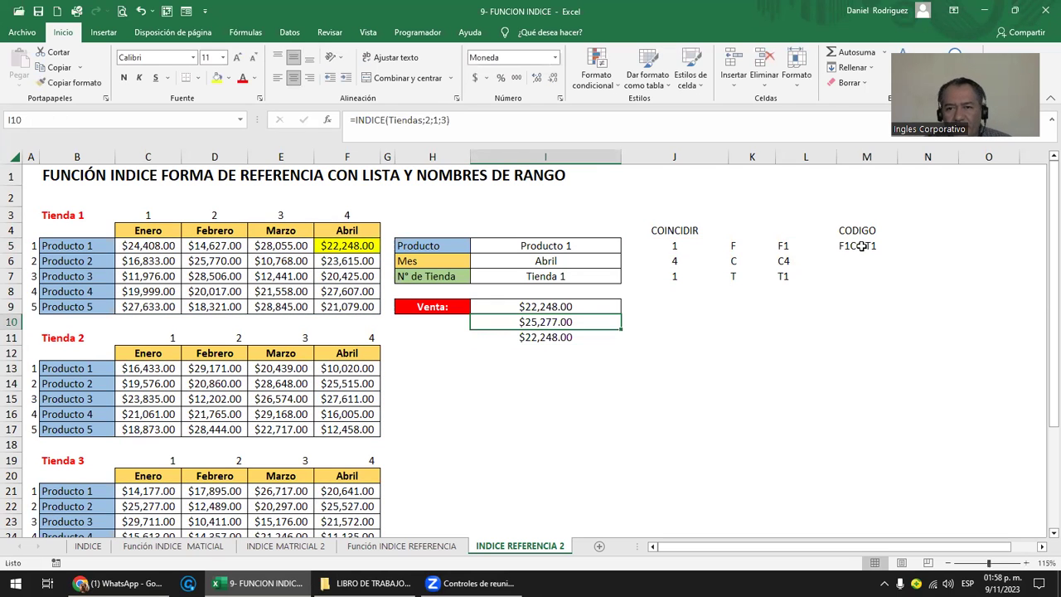
click(862, 245)
Step: Paste a copy of the I9 Venta formula into M8 and inspect its references
click(861, 292)
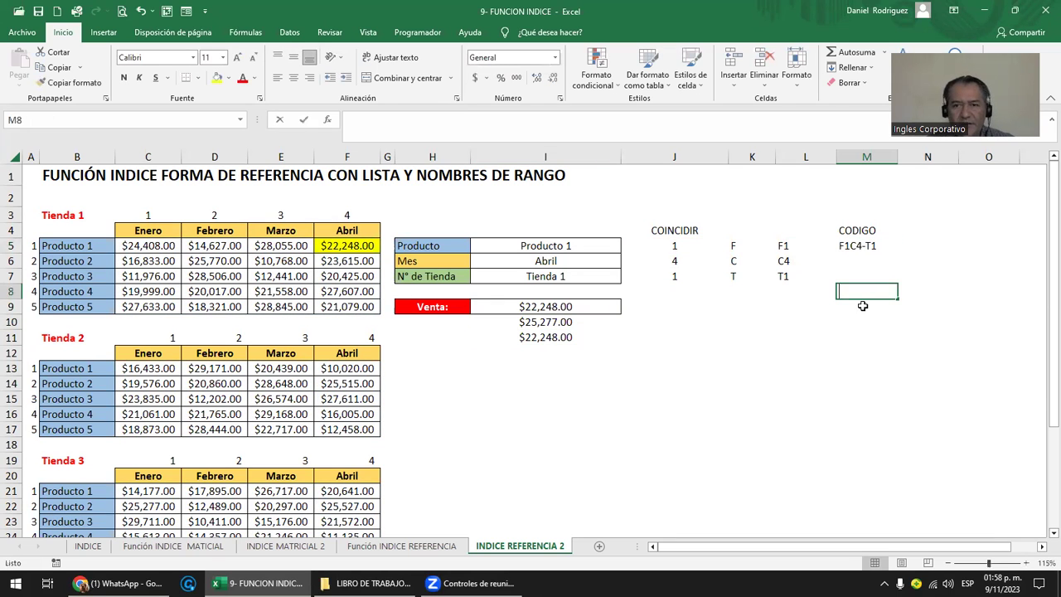
text(=INDI)
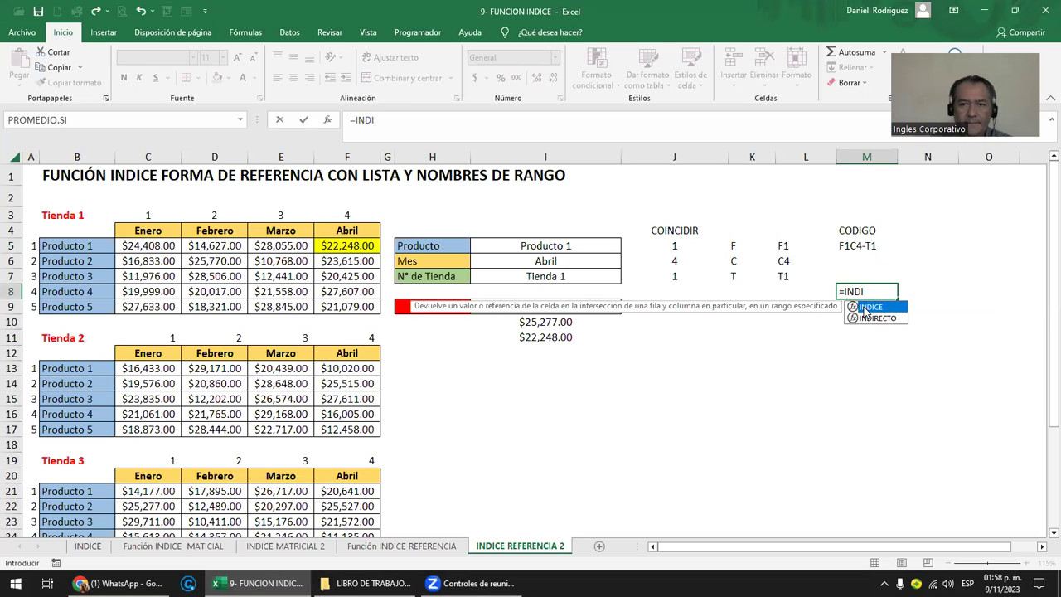
key(Left)
key(Left)
key(Left)
key(Left)
key(Down)
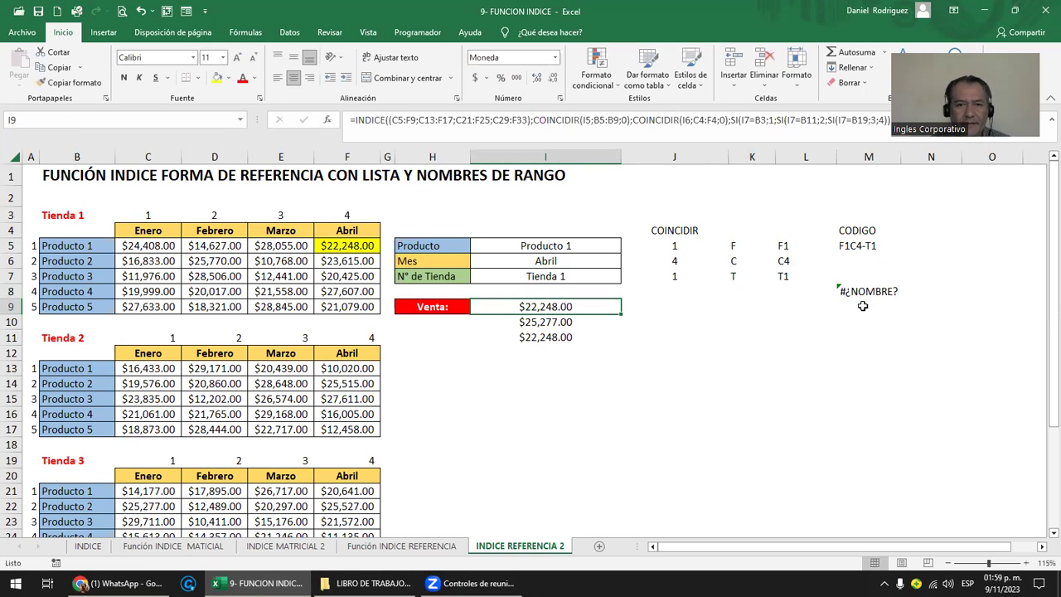
key(ctrl+c)
key(Right)
key(Right)
key(ctrl+v)
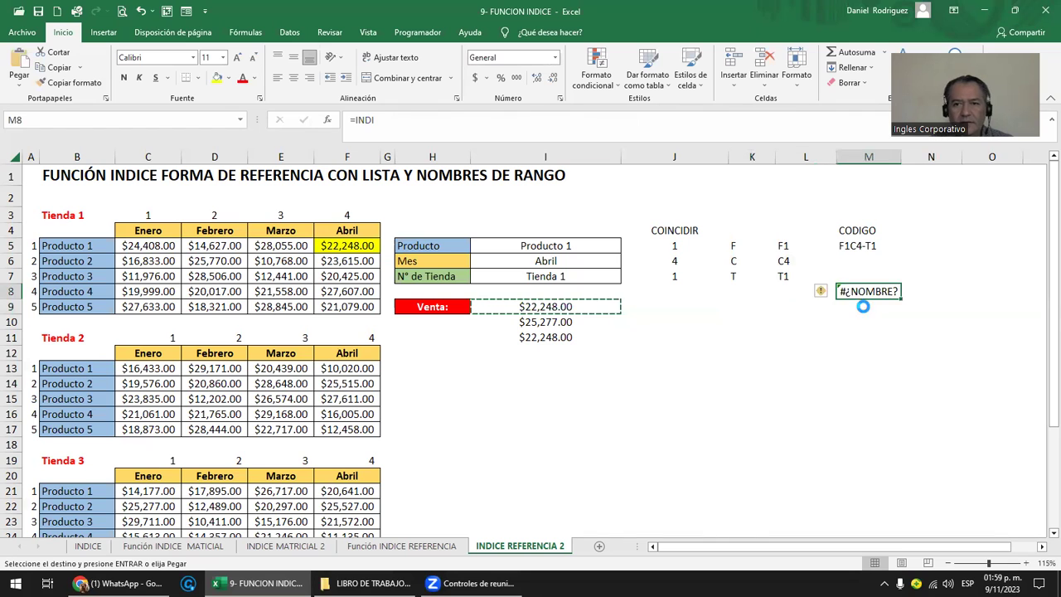
key(F2)
Step: Confirm the M8 copy, then strip the inline COINCIDIR and SI arguments from I9
key(Return)
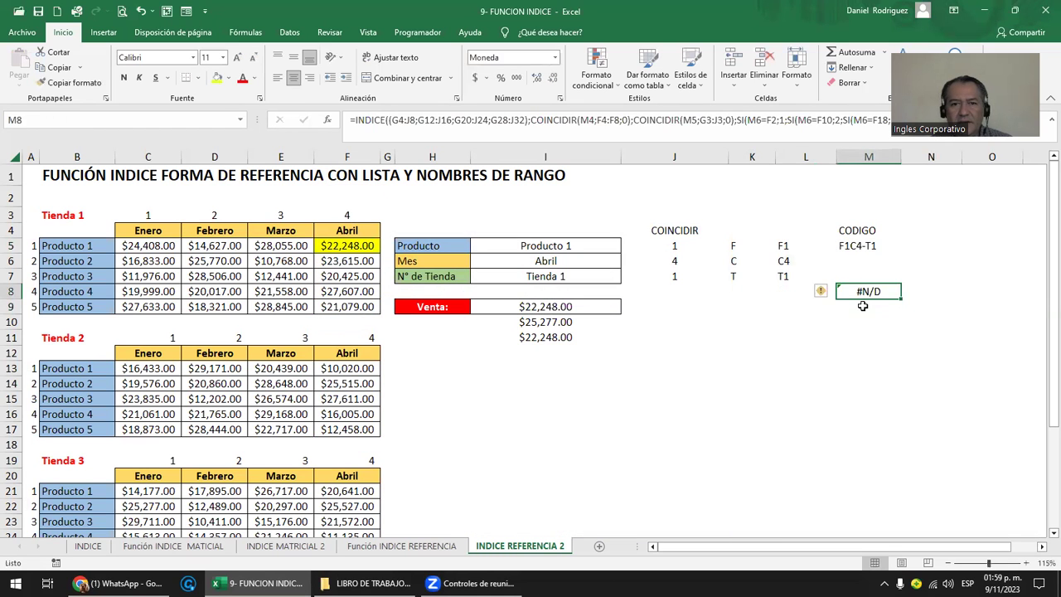
key(Left)
key(Left)
key(Left)
key(Left)
key(F2)
key(F2)
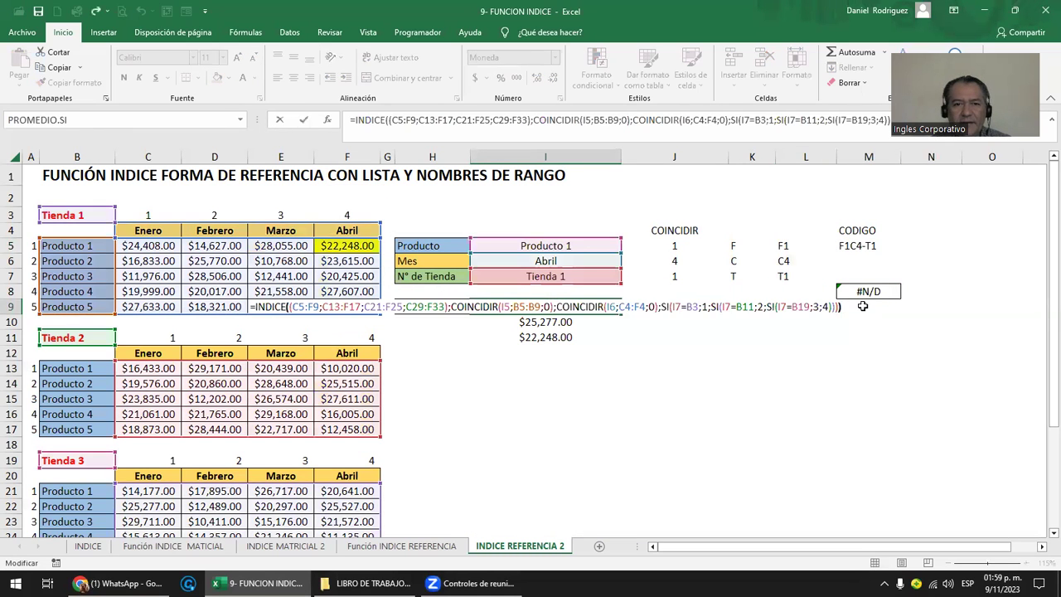
click(450, 307)
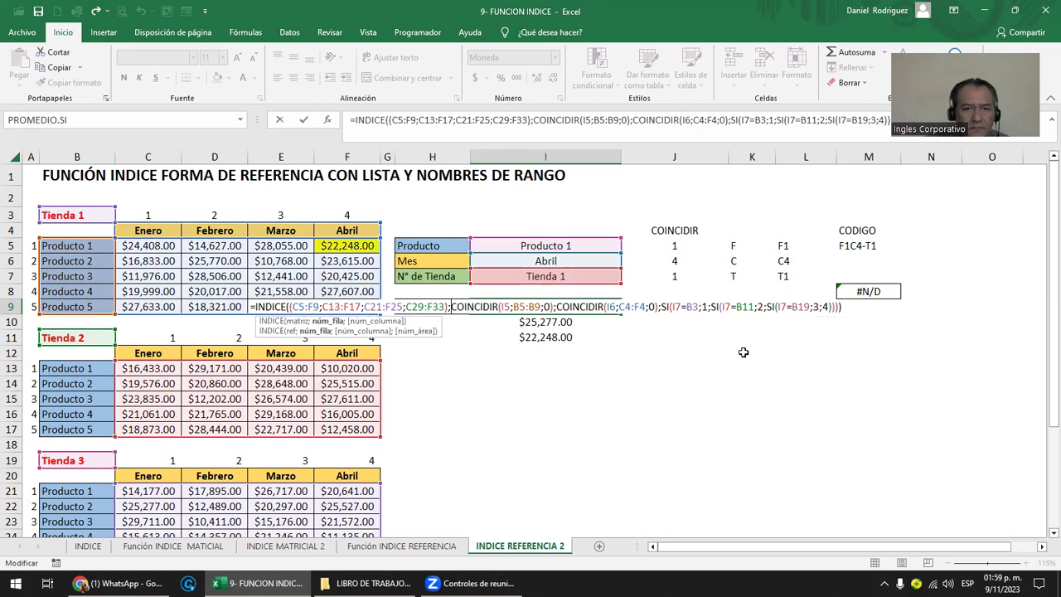
key(Delete)
key(Delete)
key(Delete)
key(Delete)
key(Delete)
key(Delete)
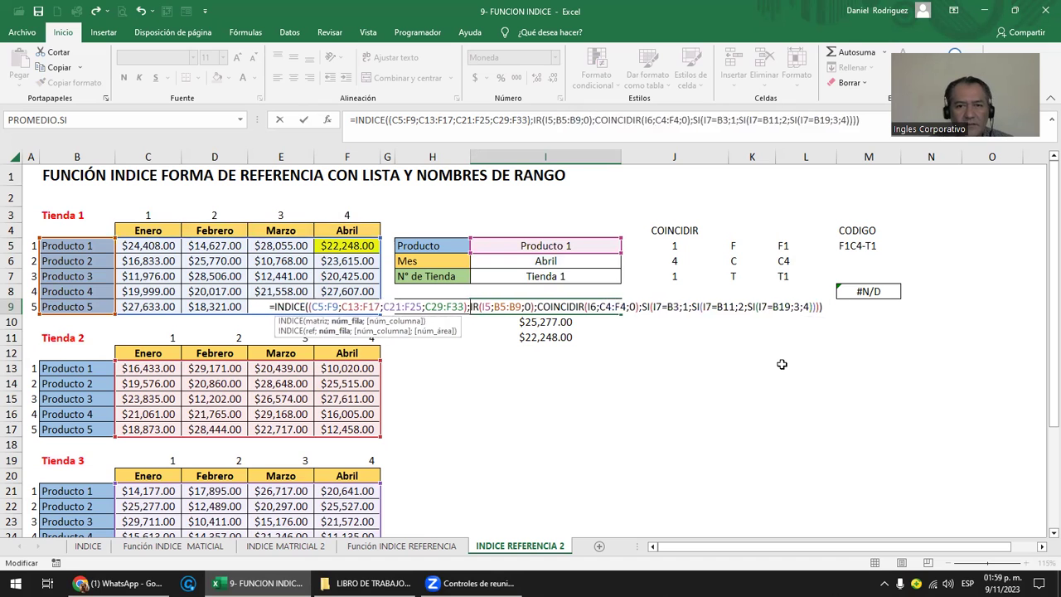
key(Delete)
key(Delete)
key(Delete)
key(Delete)
key(Delete)
key(Delete)
key(Delete)
key(Delete)
key(Delete)
key(Delete)
key(Delete)
key(Delete)
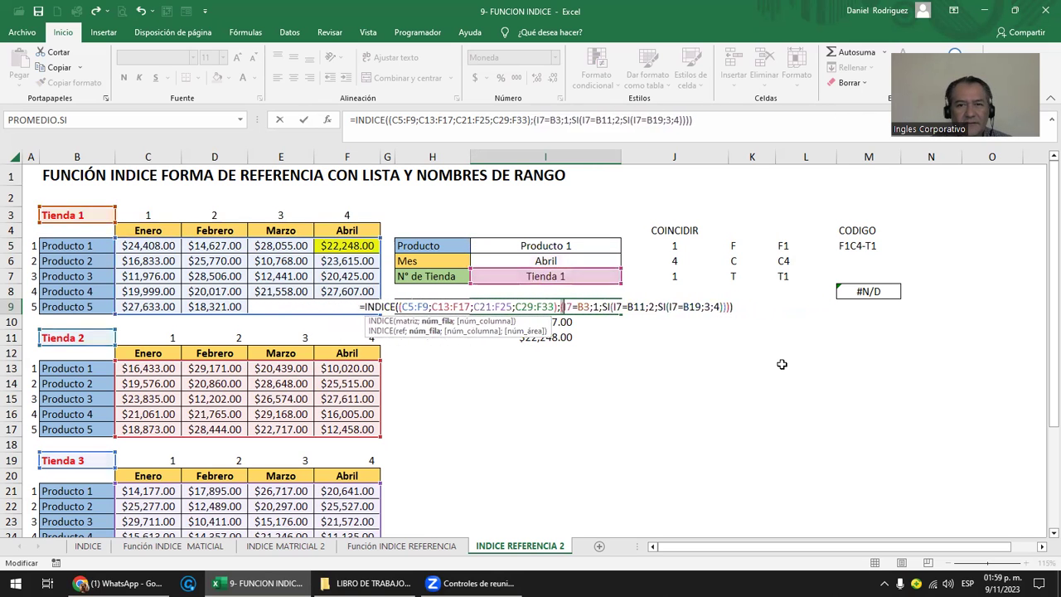
key(Delete)
key(Delete)
key(Delete)
key(Delete)
key(Delete)
key(Delete)
key(Delete)
key(Delete)
key(Delete)
key(Delete)
key(Delete)
key(Delete)
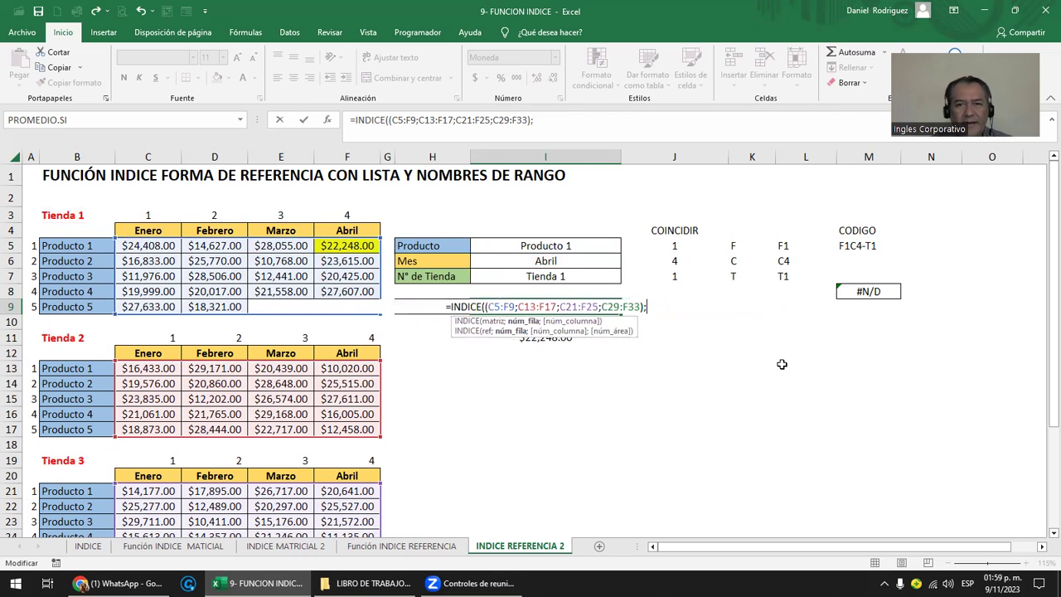
click(485, 307)
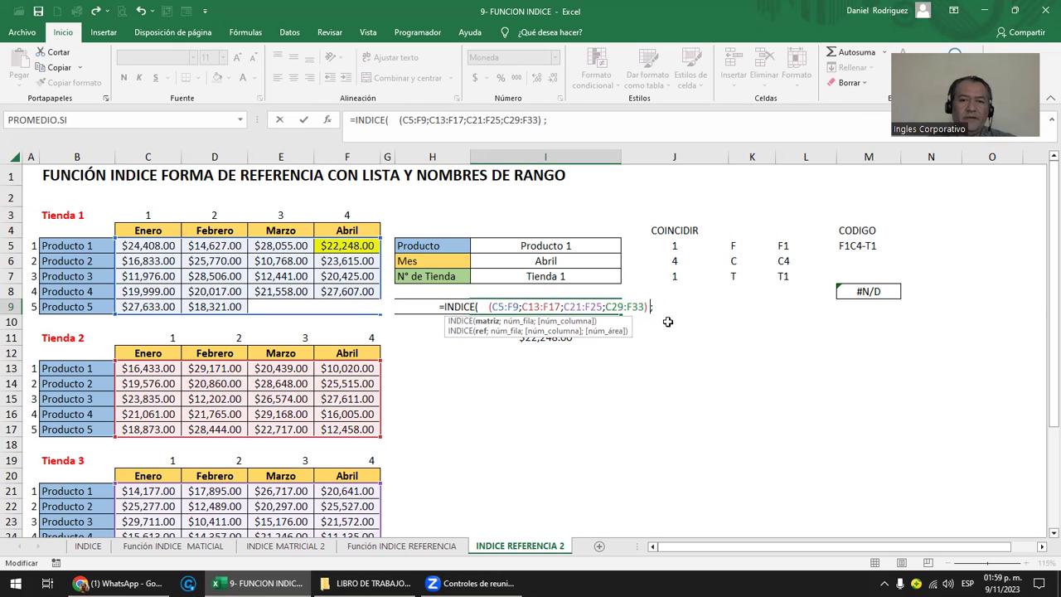
drag(668, 323, 661, 308)
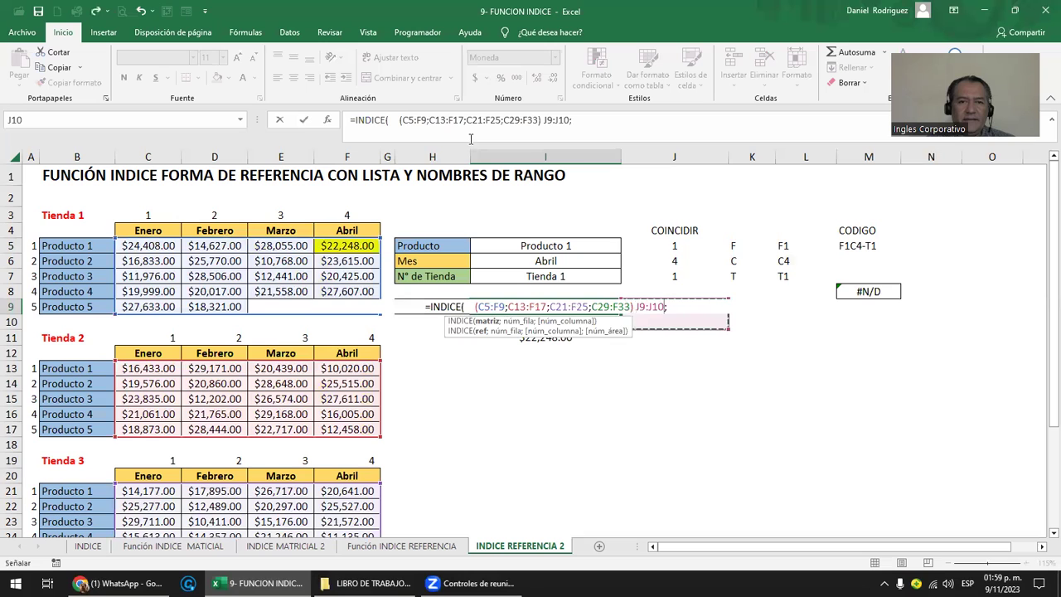
click(557, 121)
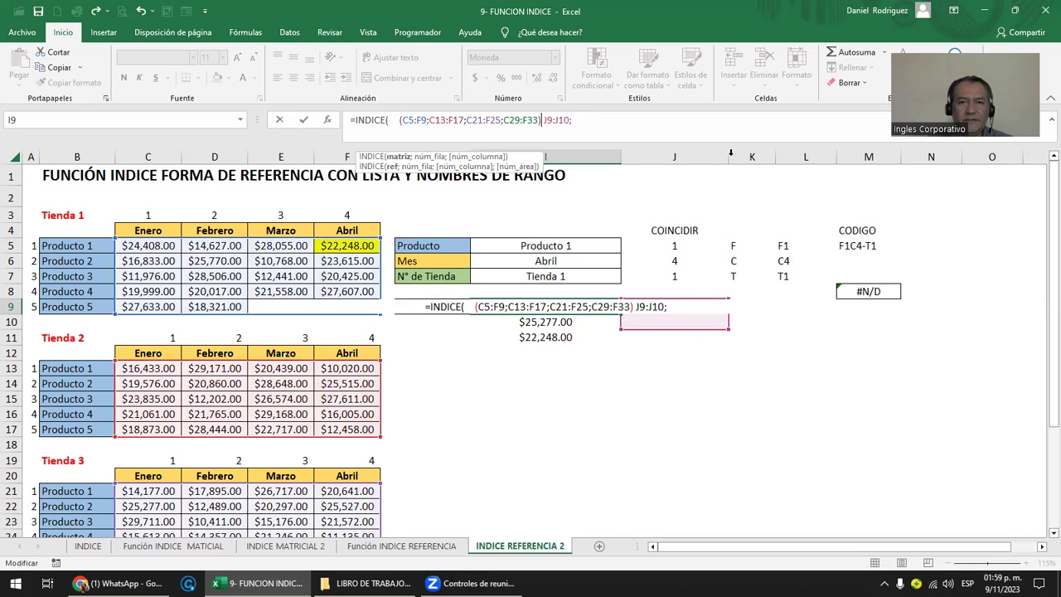
key(BackSpace)
key(BackSpace)
key(BackSpace)
key(BackSpace)
key(BackSpace)
key(Delete)
key(Delete)
key(Right)
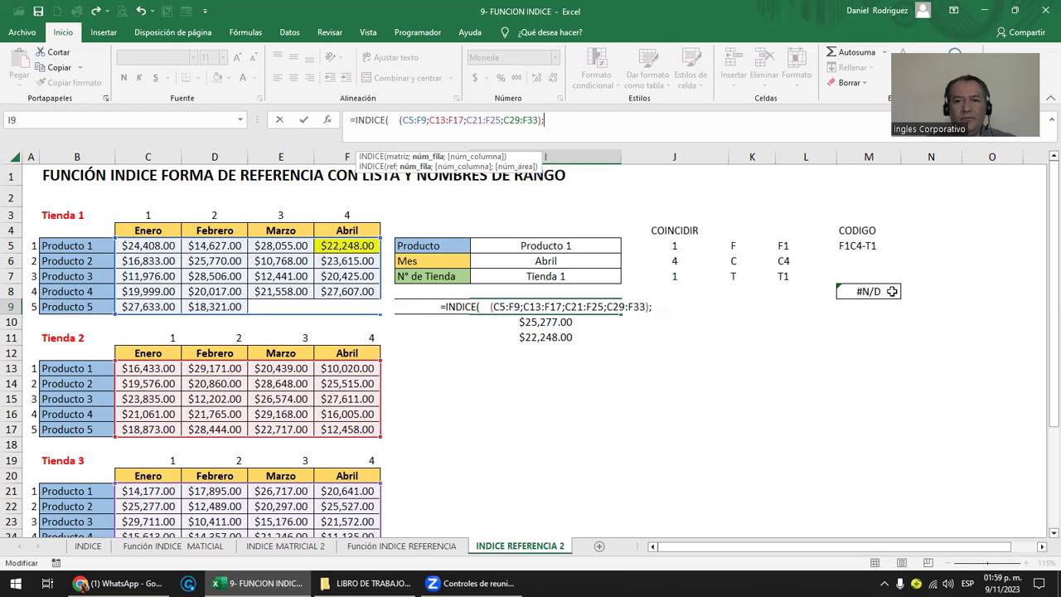
Step: Use J5, J6 and J7 as INDICE's row, column and area, keeping $22,248.00
click(669, 246)
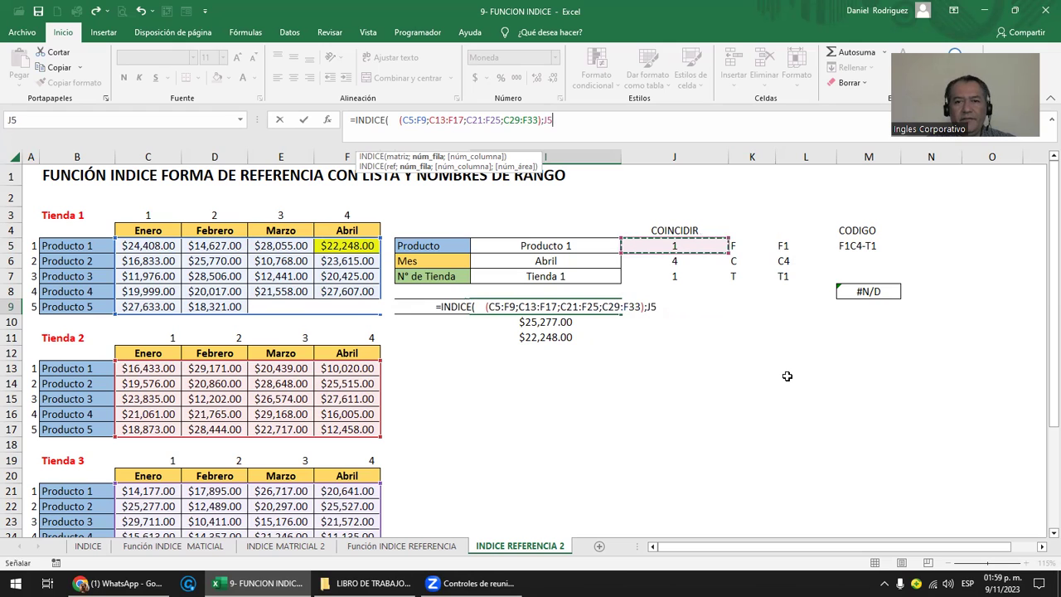
text(;)
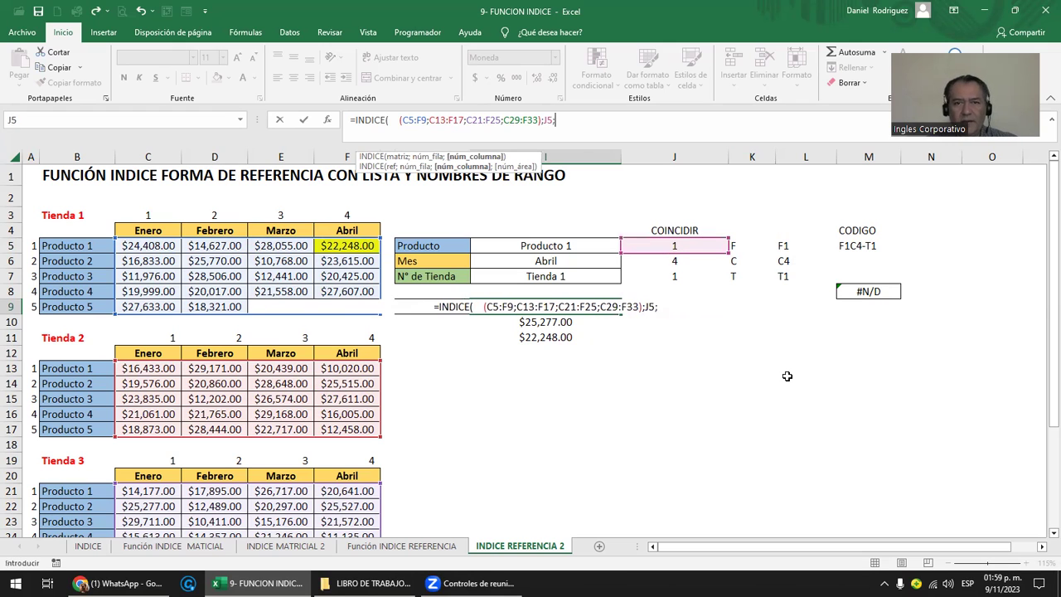
click(678, 258)
text(;)
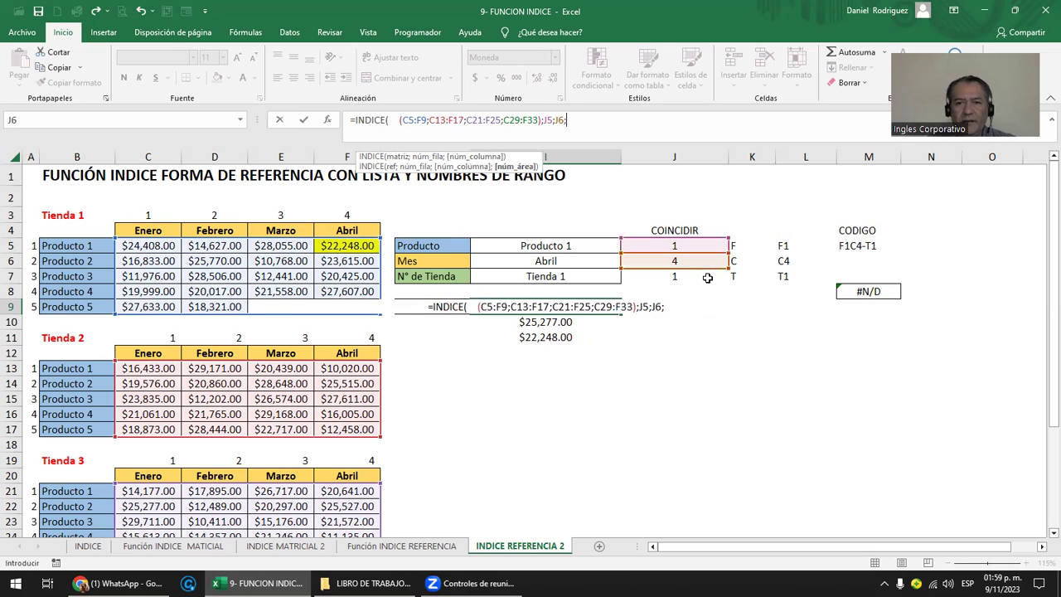
click(673, 275)
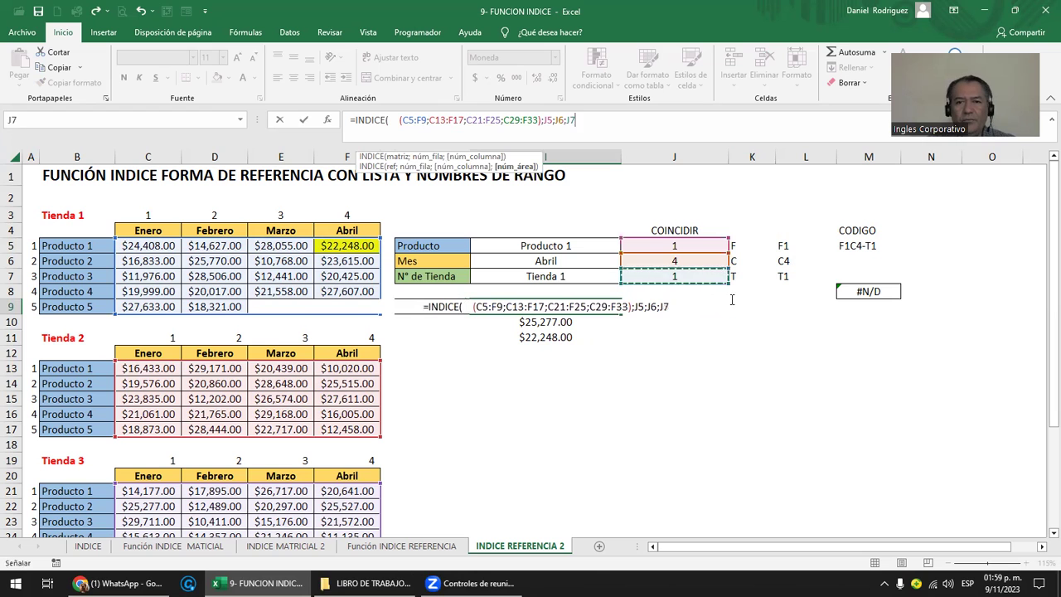
key(Return)
key(Return)
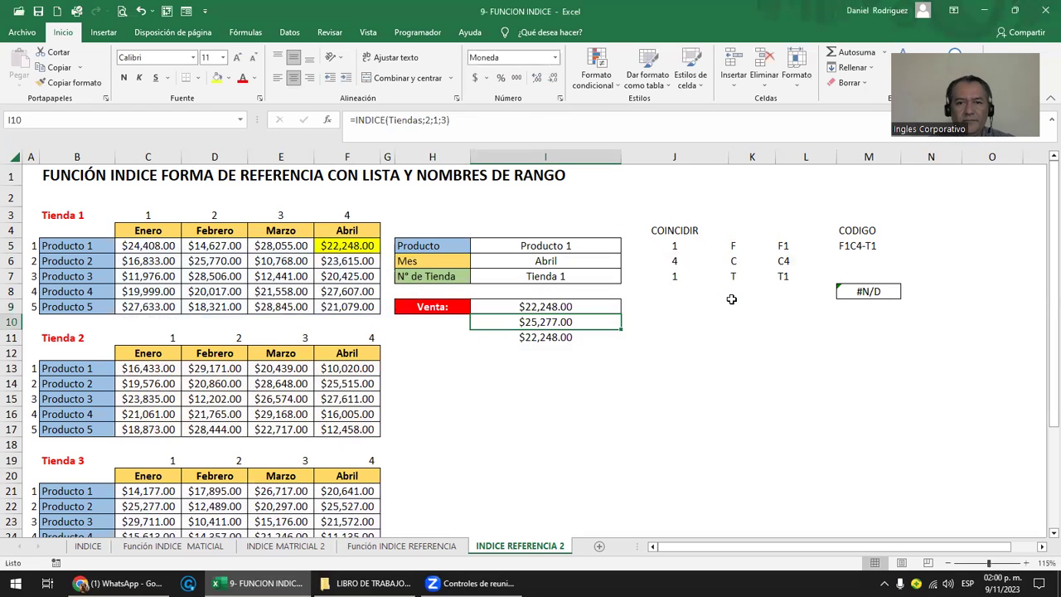
Step: Clear the two extra results in I10:I11 below Venta
key(Down)
key(shift+Down)
key(Delete)
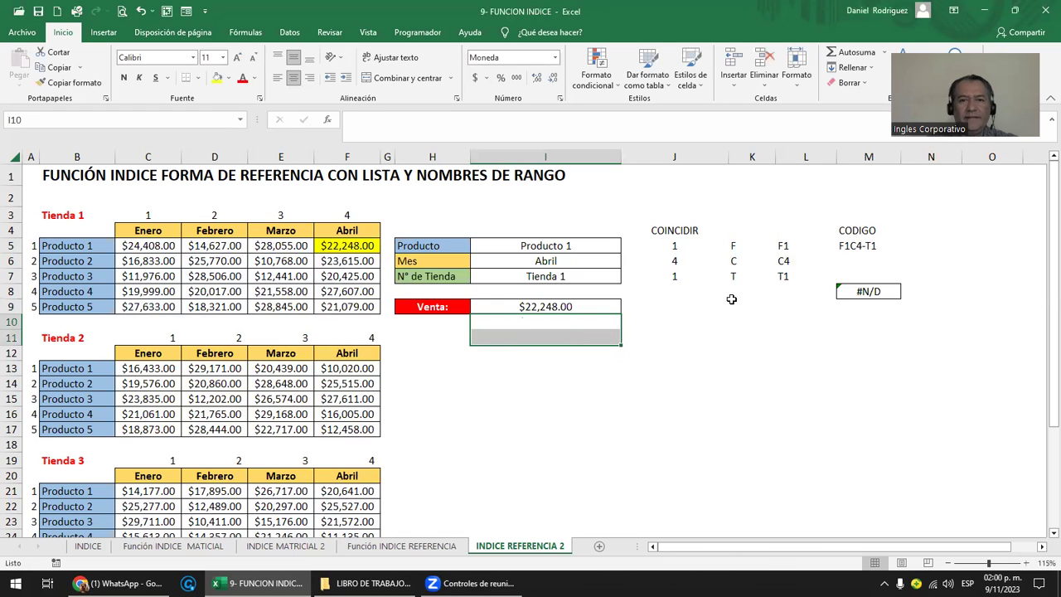
click(572, 308)
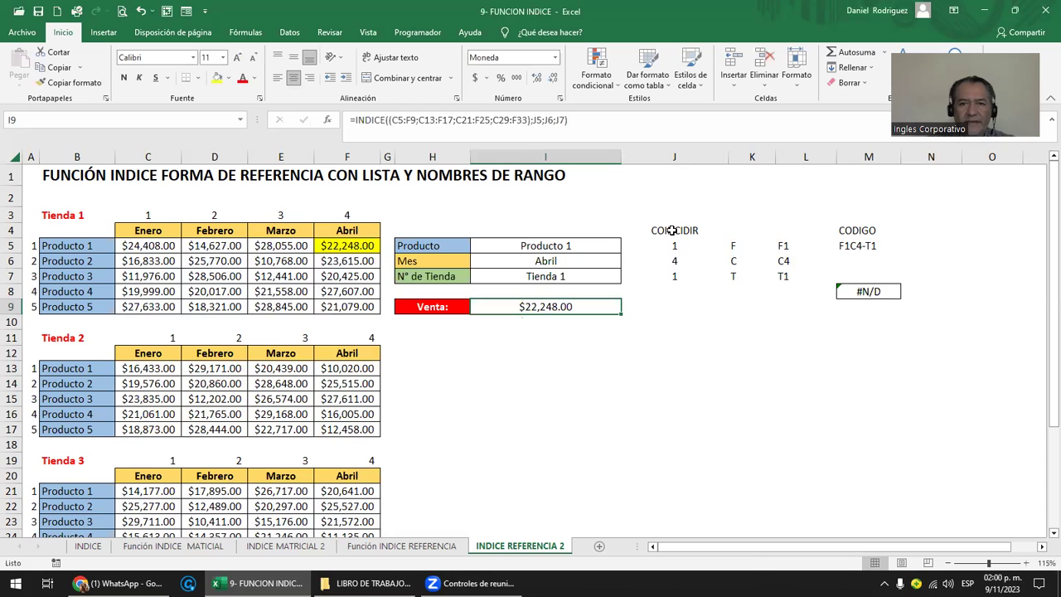
Step: Fill the COINCIDIR helper cells J4:J7 yellow
drag(672, 230, 674, 276)
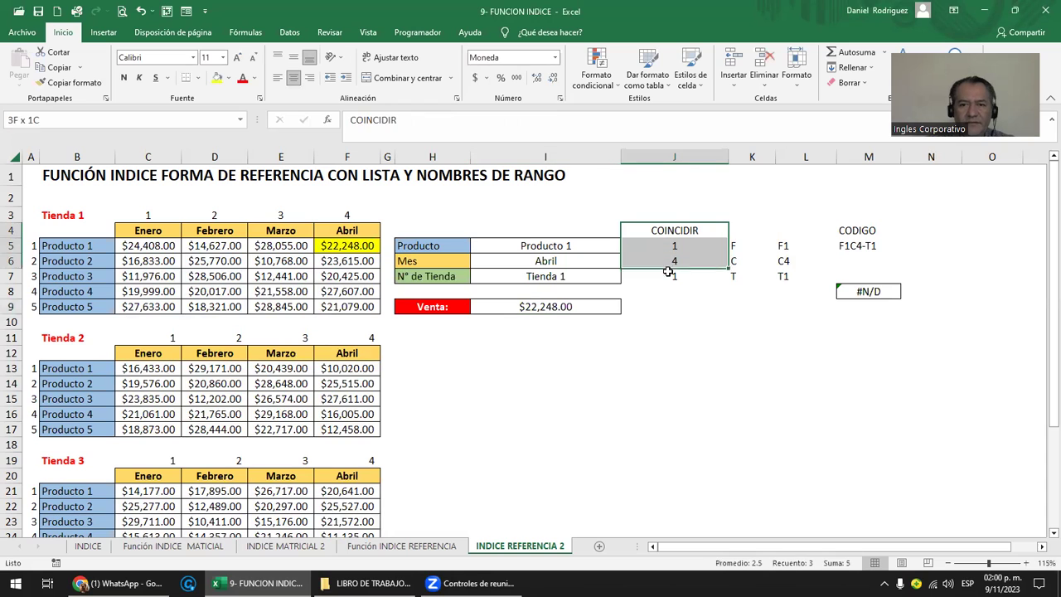
click(217, 77)
click(854, 236)
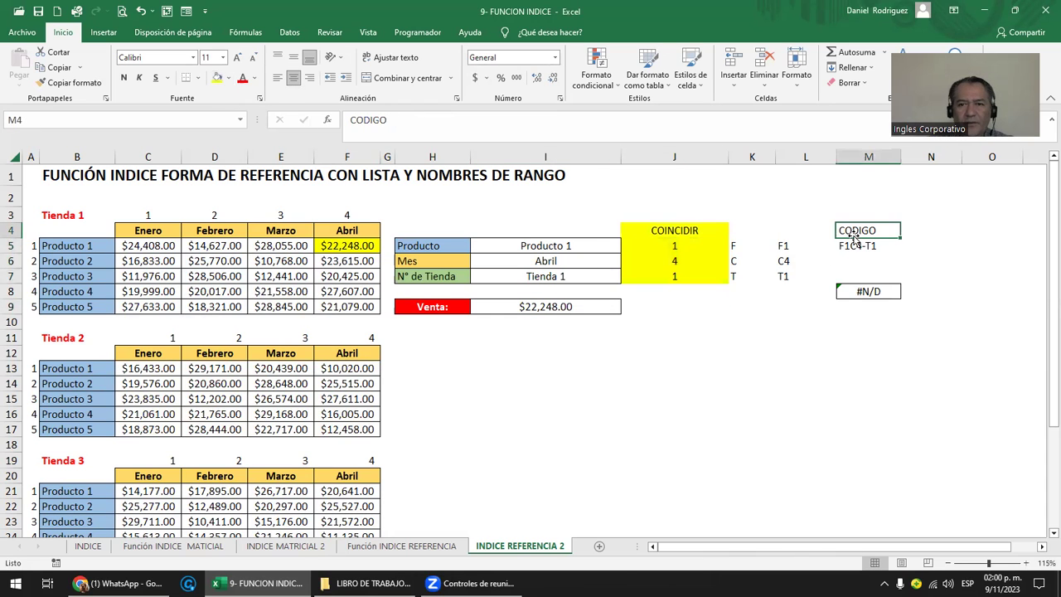
Step: Review the J5–J7 helper formulas against the I5:I7 input cells
click(680, 246)
click(687, 261)
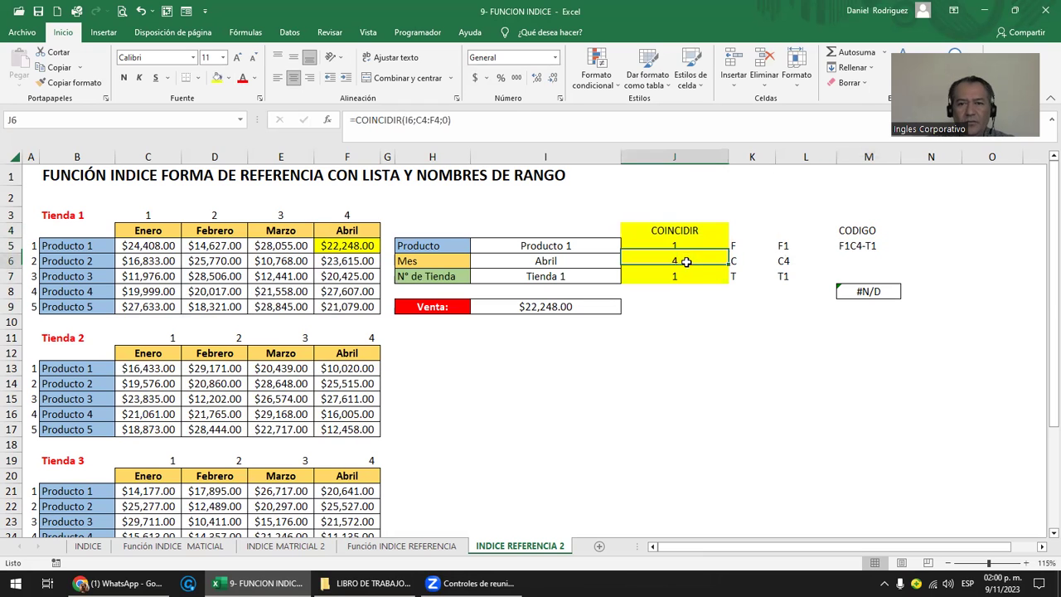
click(686, 278)
click(676, 247)
click(676, 261)
click(677, 275)
drag(551, 250, 550, 276)
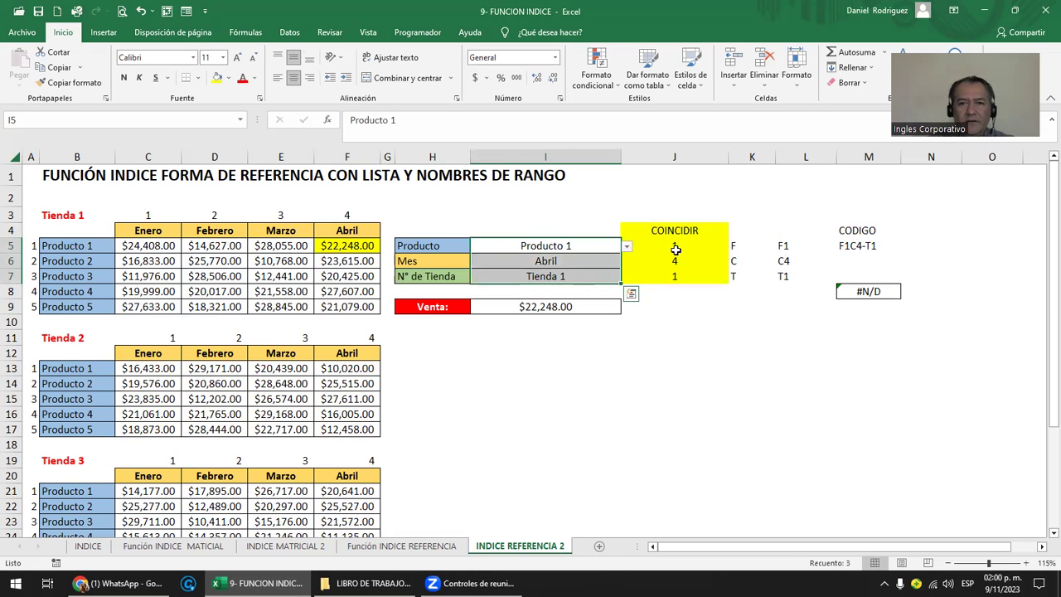
drag(674, 247, 675, 259)
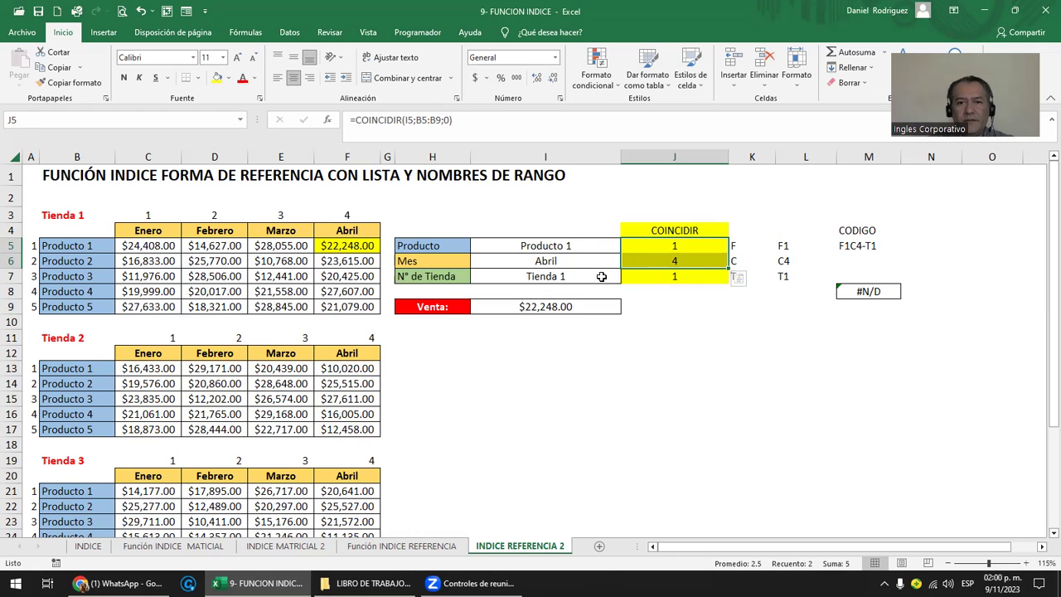
Step: Review the J7 store-number formula, the Venta references and the Tienda 1 range C5:F9
click(607, 276)
click(676, 282)
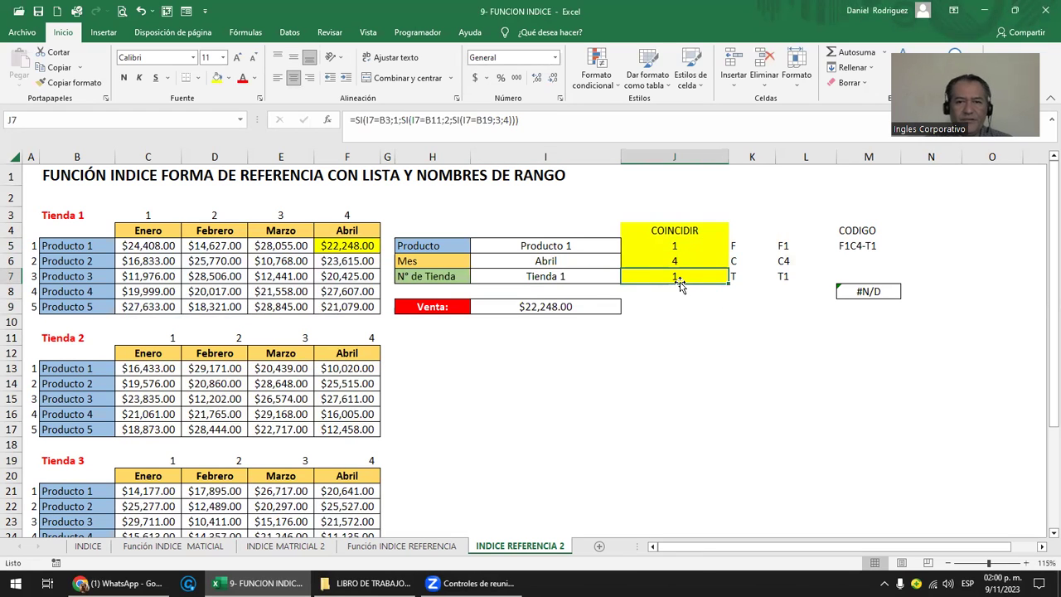
key(F2)
key(Escape)
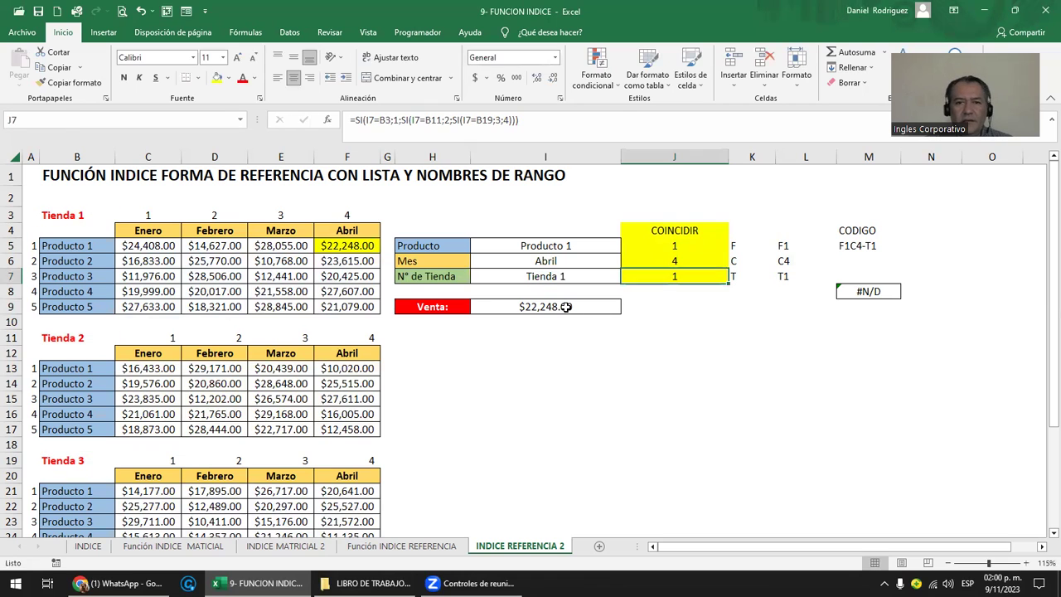
double_click(566, 307)
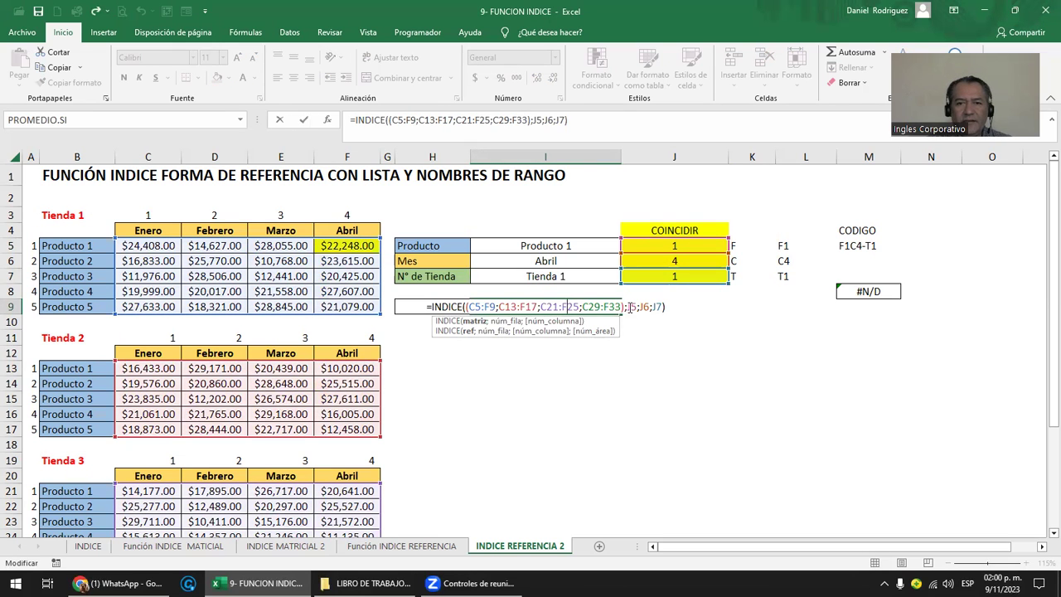
key(Return)
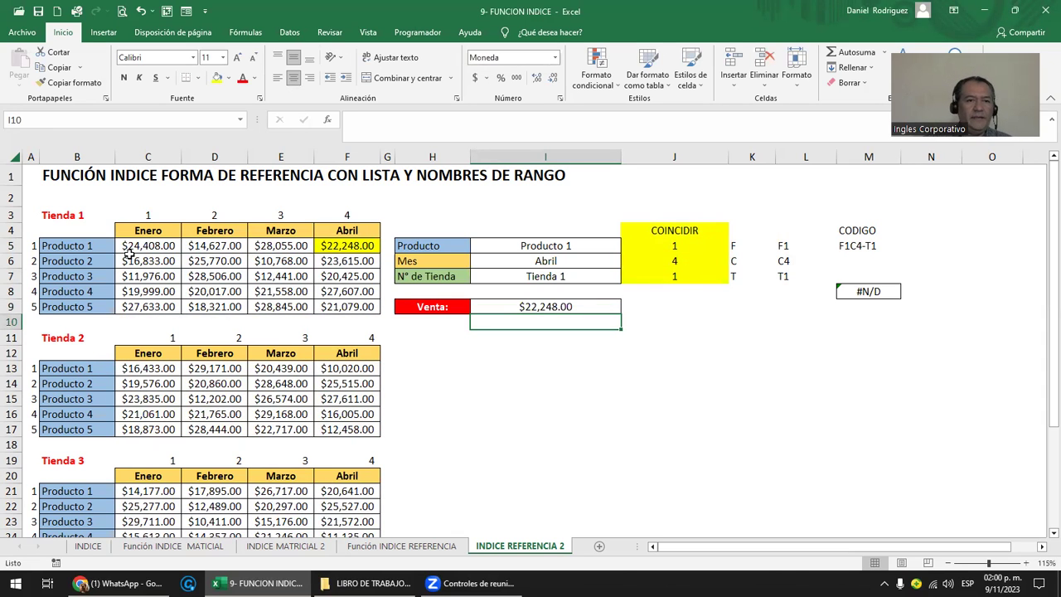
drag(139, 246, 374, 316)
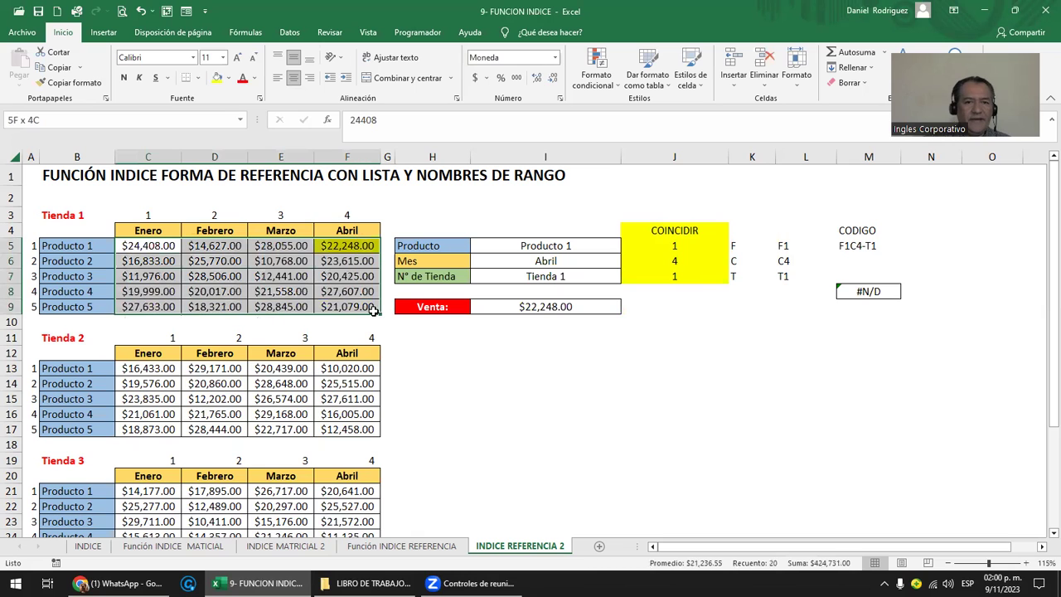
click(67, 230)
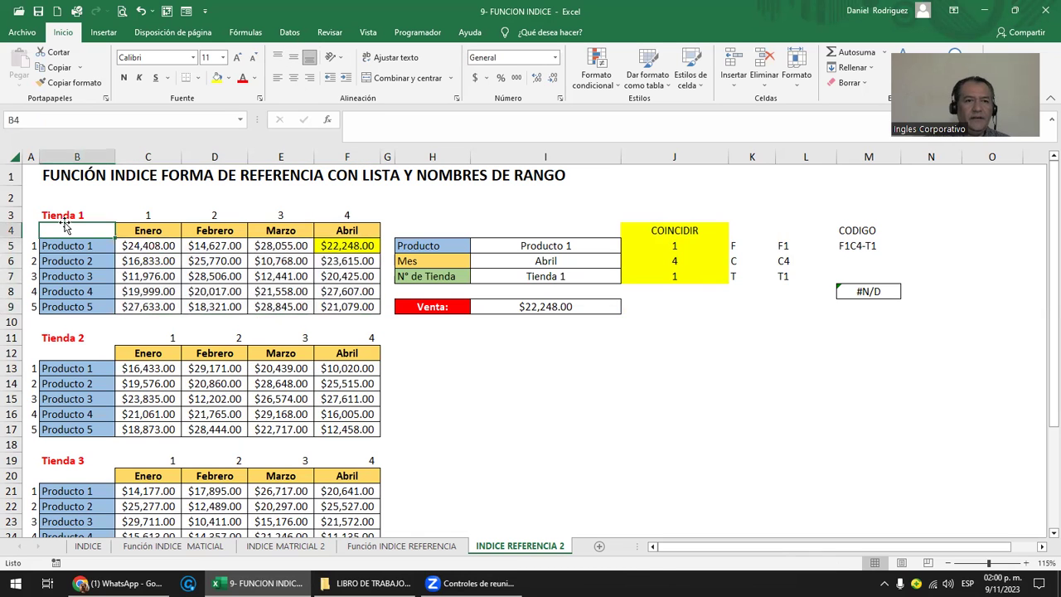
click(69, 214)
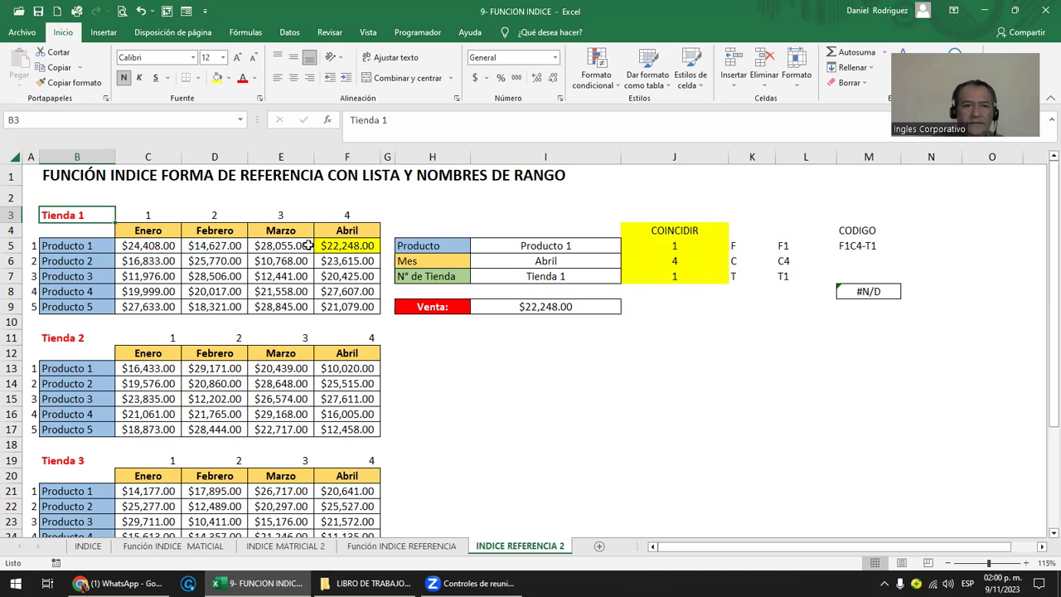
Step: Set the N° de Tienda selector to Tienda 4, so Venta shows $20,211.00
click(566, 270)
click(628, 277)
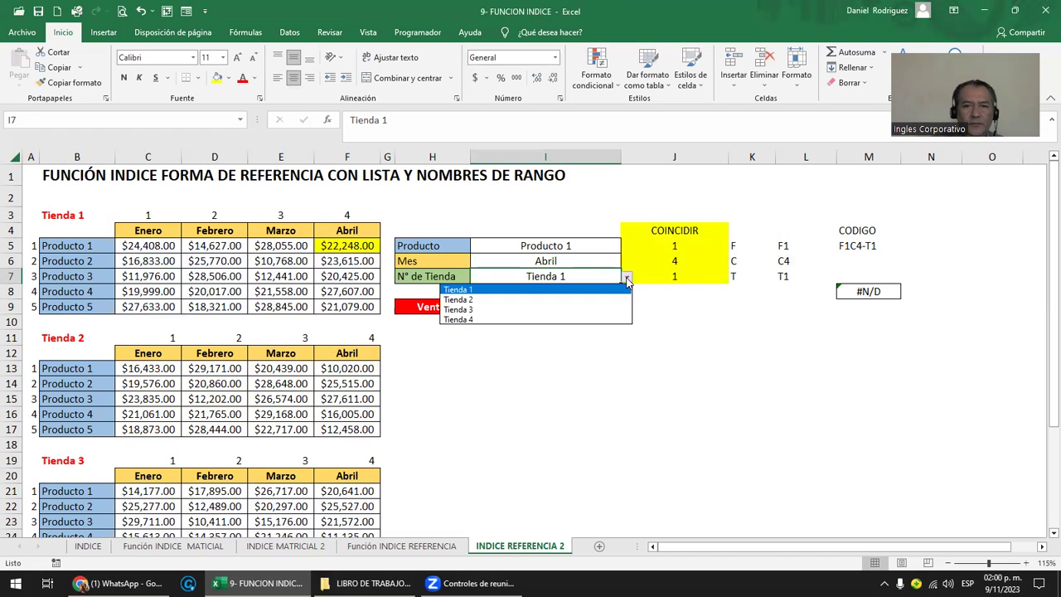
click(494, 320)
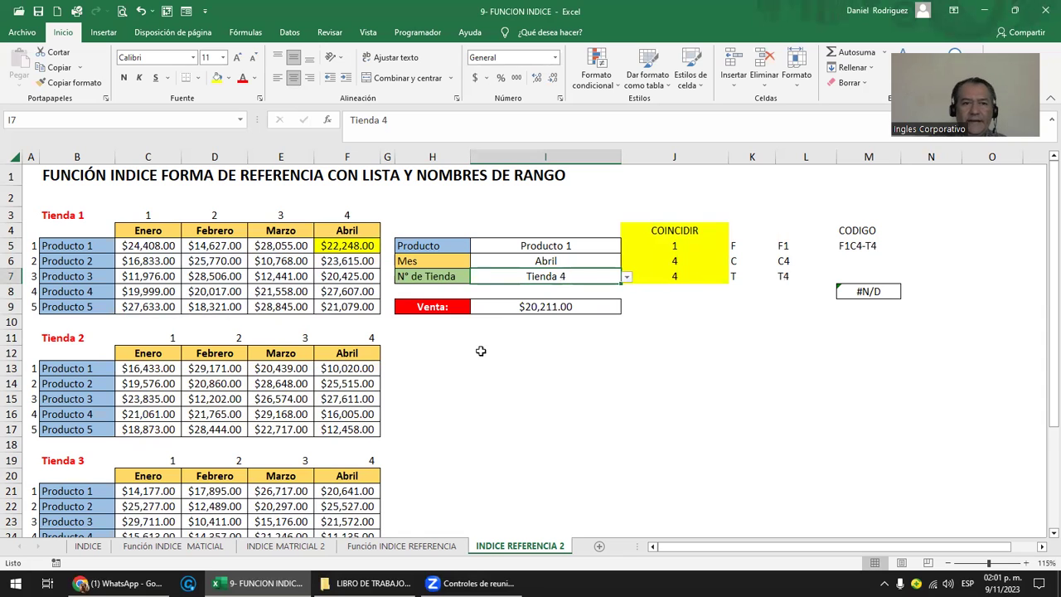
scroll(480, 351, down, 4)
scroll(479, 348, down, 1)
Step: Copy the Tienda 4 sales table B27:F33
click(69, 340)
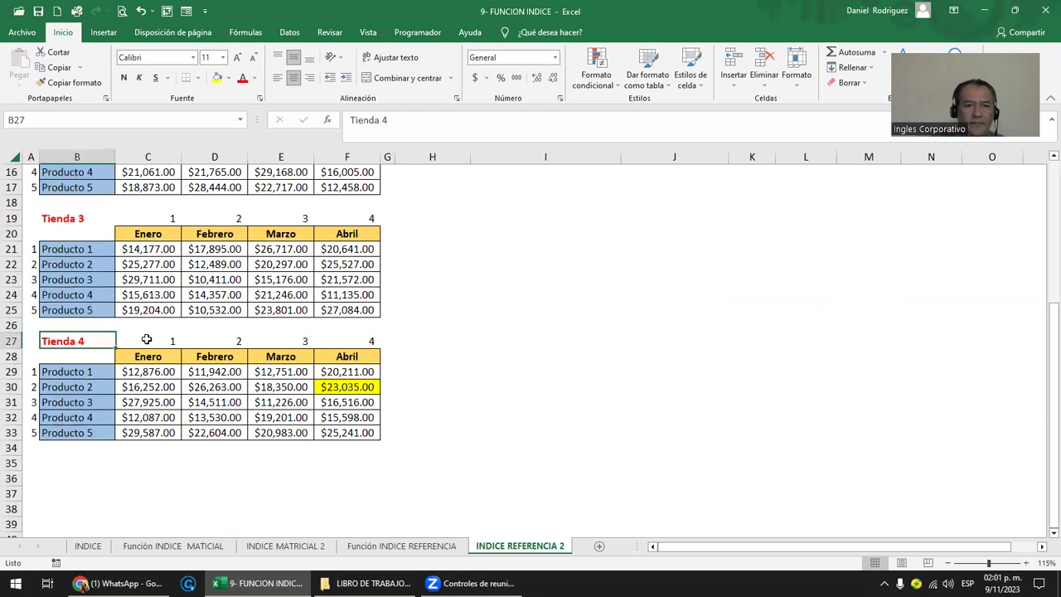
drag(146, 340, 363, 432)
key(ctrl+c)
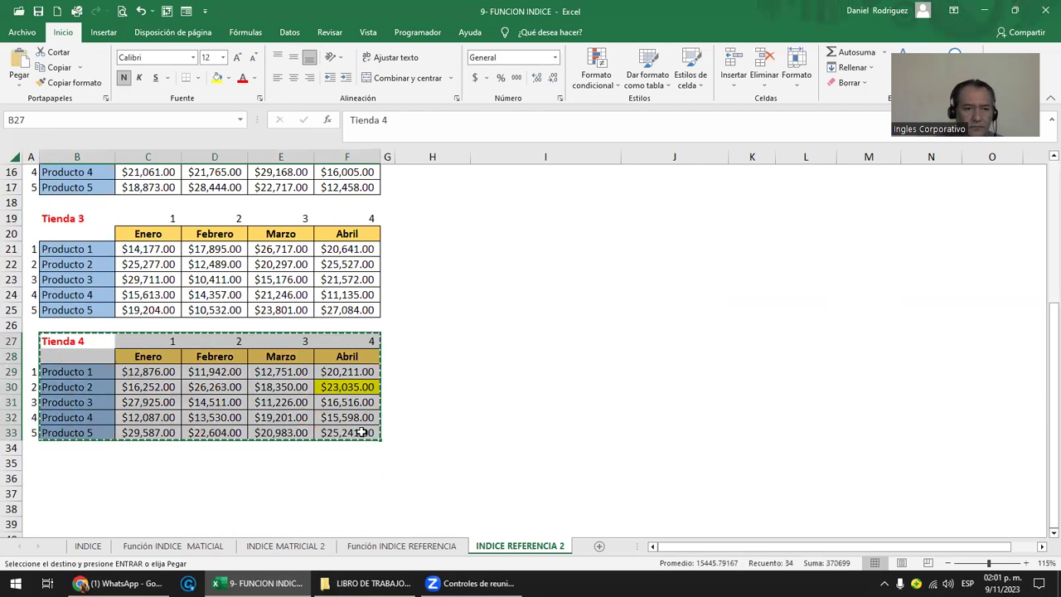
key(Down)
key(Down)
key(Down)
key(Up)
key(Up)
key(Left)
key(Up)
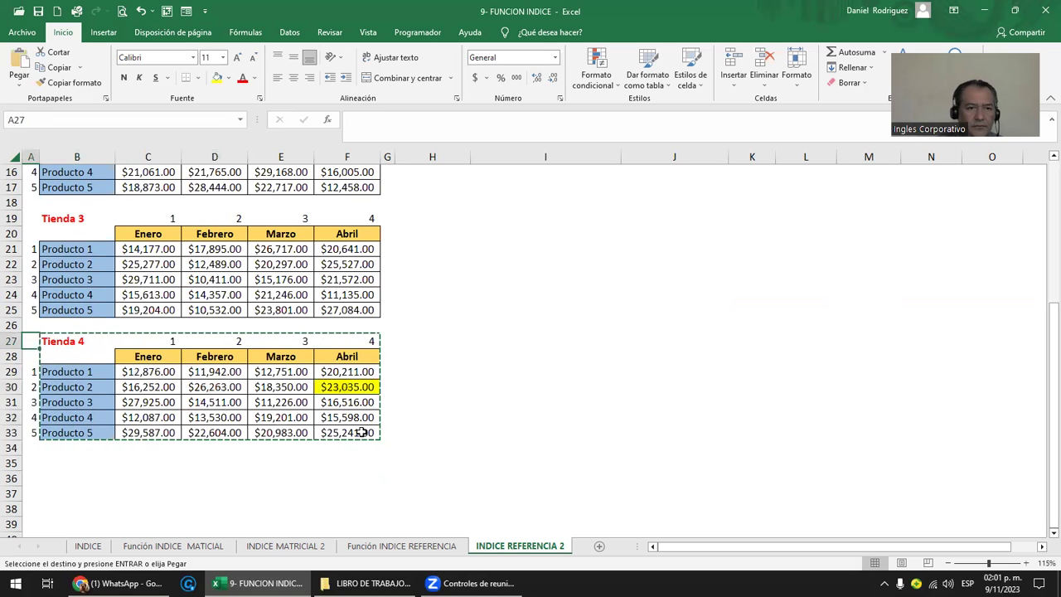
key(shift+Right)
key(shift+Right)
key(shift+Right)
key(shift+Right)
key(shift+Right)
key(shift+Down)
key(shift+Down)
key(shift+Down)
key(shift+Down)
key(shift+Down)
key(shift+Down)
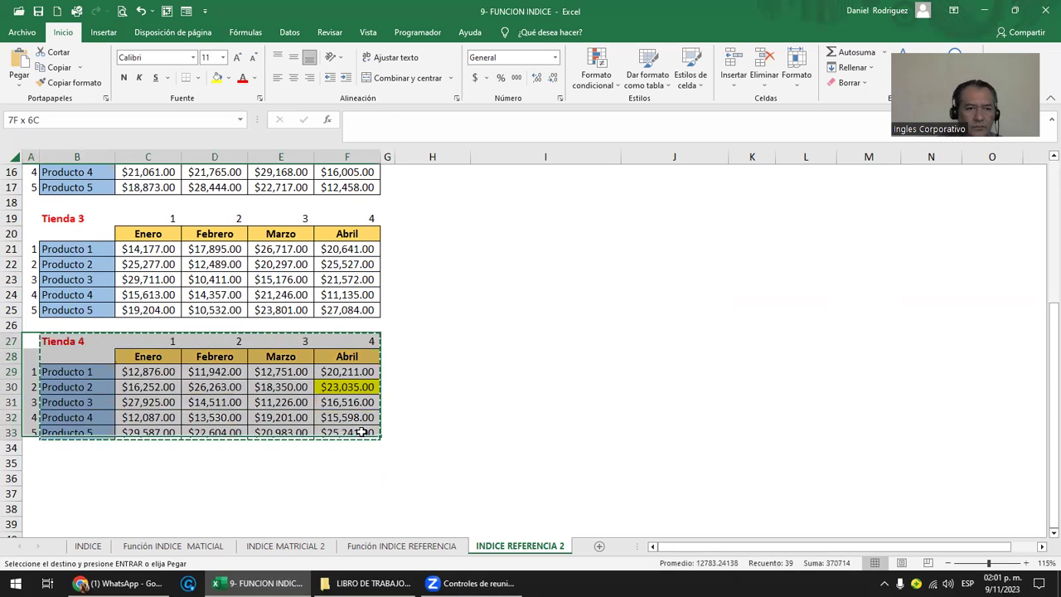
key(ctrl+q)
key(Escape)
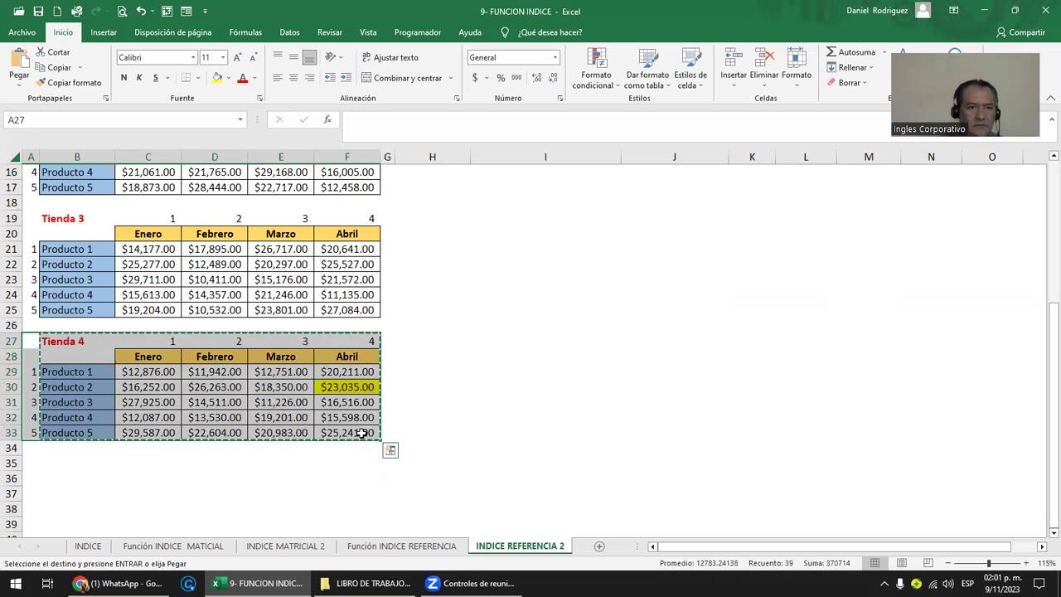
Step: Paste the table at row 35 and retitle it 'Tienda' without the 4
key(Down)
key(Down)
key(Down)
key(Down)
key(Down)
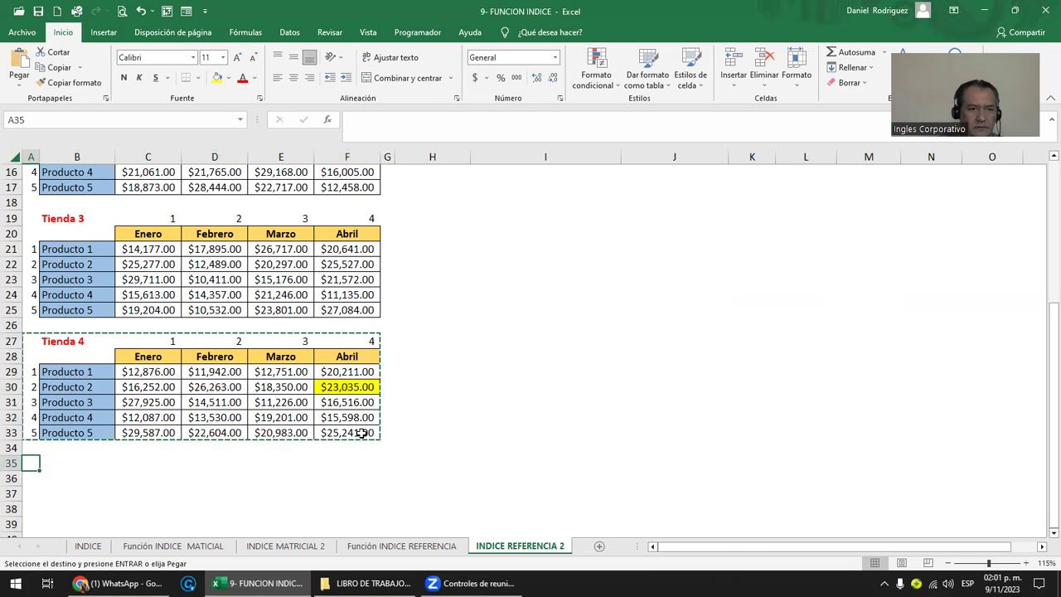
key(Return)
key(Right)
key(F2)
key(BackSpace)
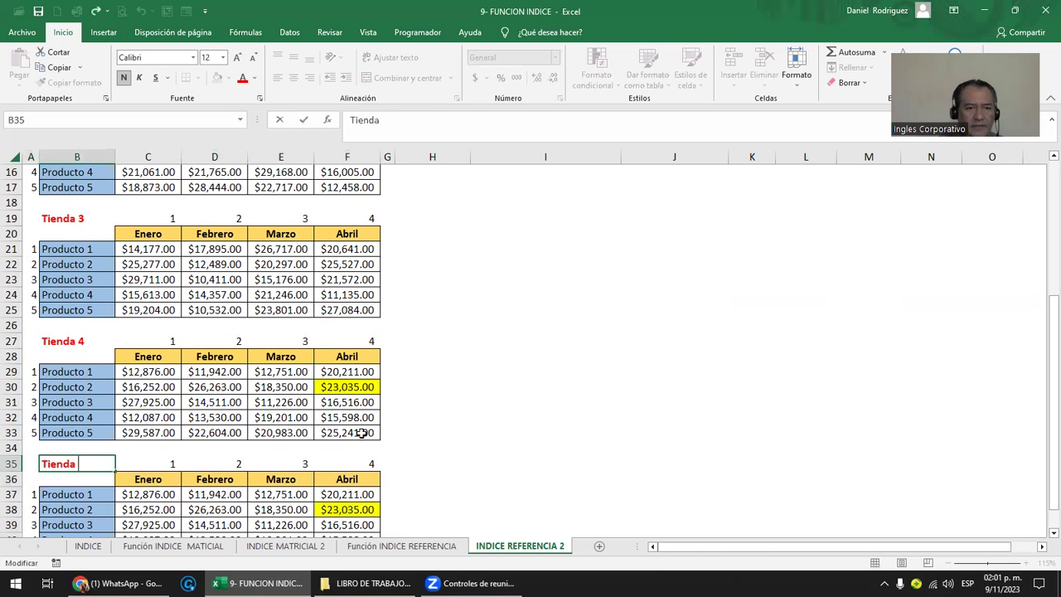
key(Return)
scroll(493, 415, up, 3)
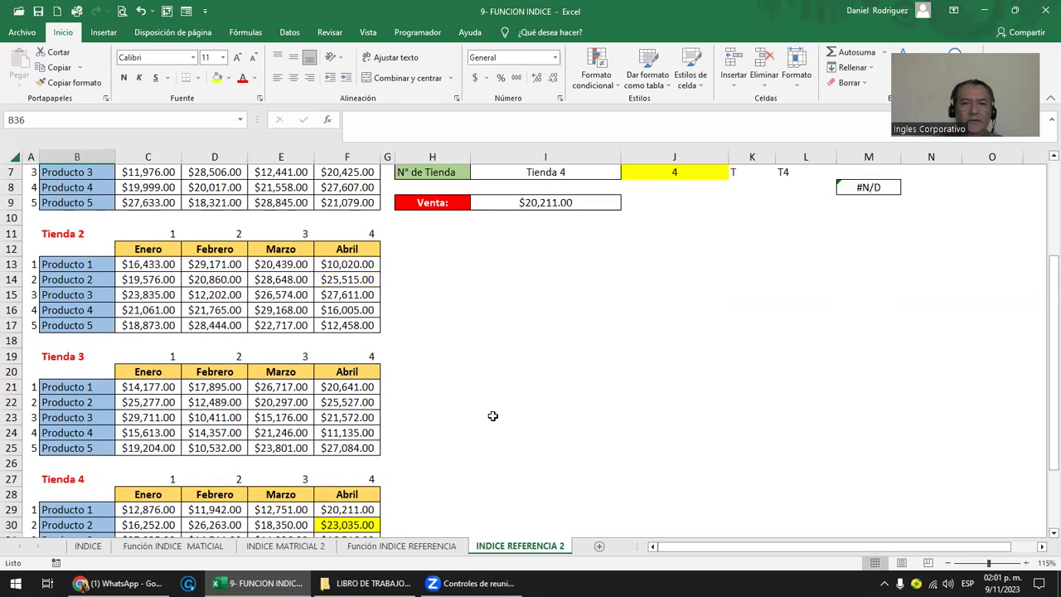
scroll(493, 416, up, 2)
click(596, 279)
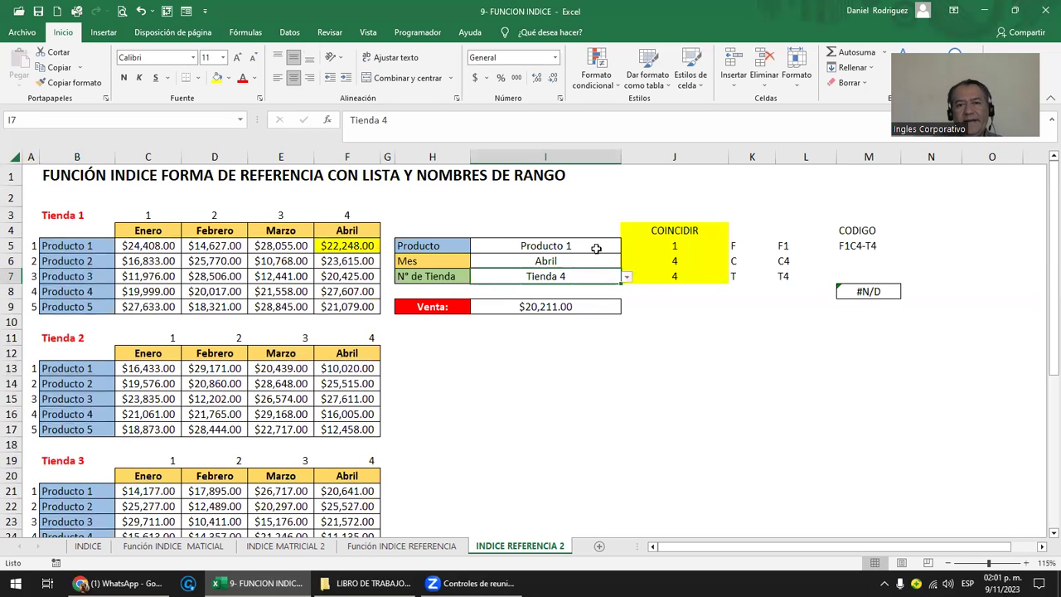
Step: Add the Tienda 5 range C37:F41 to the reference areas of the Venta INDICE formula in I9
click(627, 278)
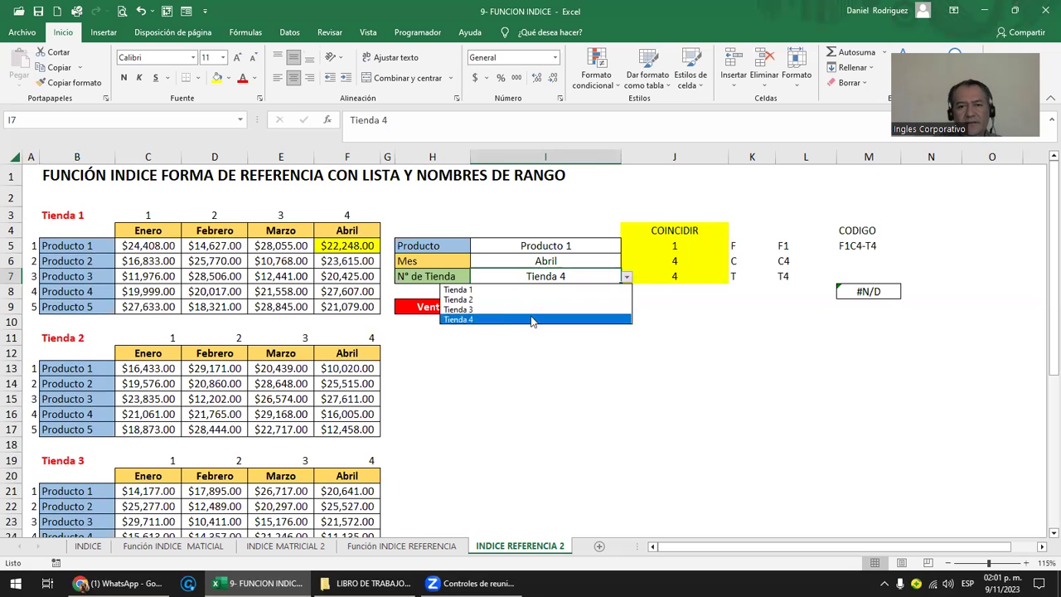
key(Escape)
double_click(544, 305)
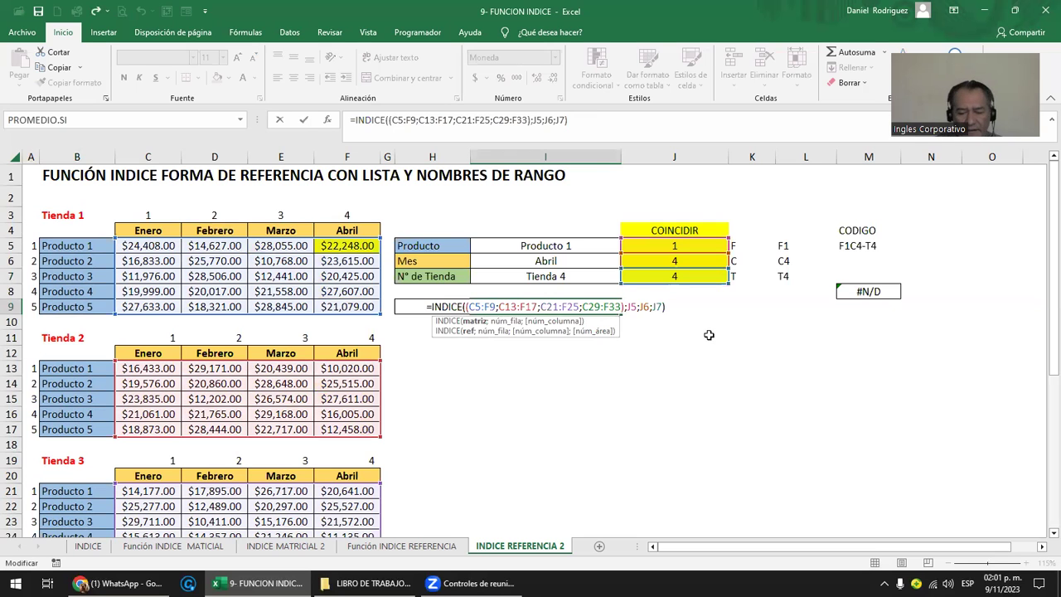
text(;)
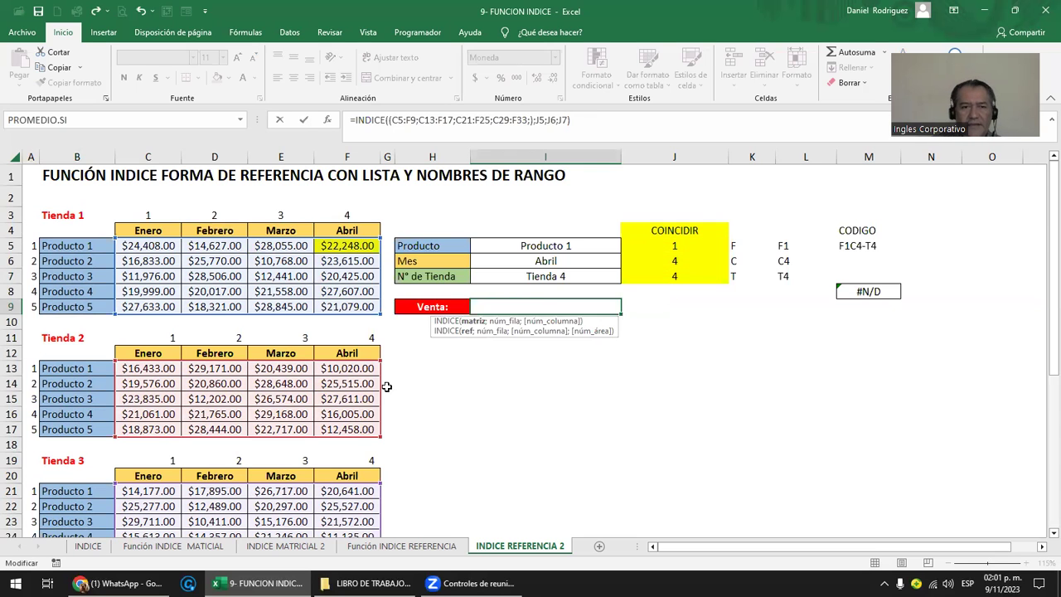
scroll(421, 320, down, 6)
scroll(365, 396, down, 2)
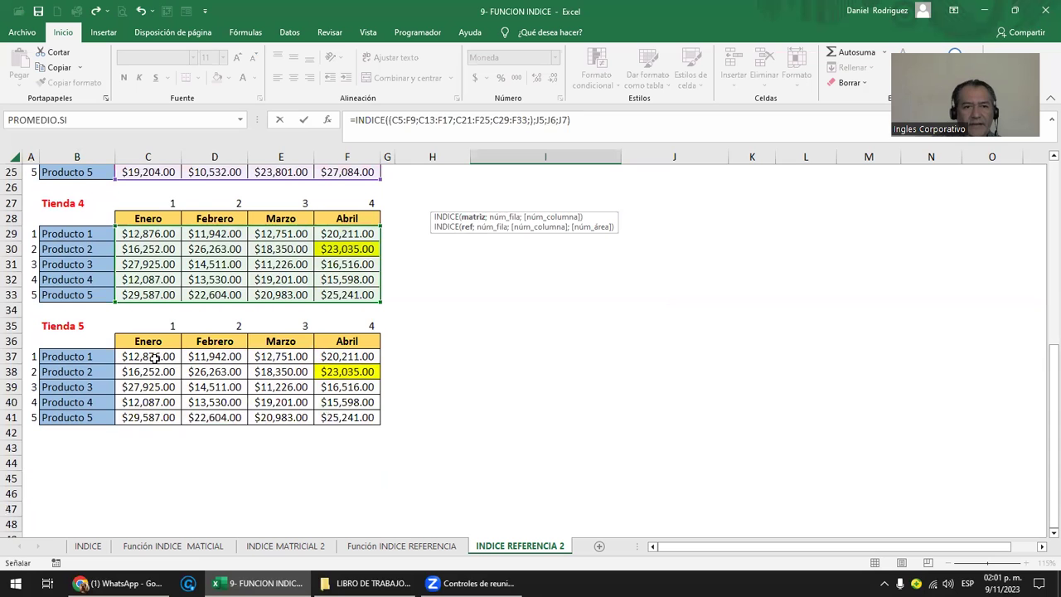
drag(153, 358, 351, 419)
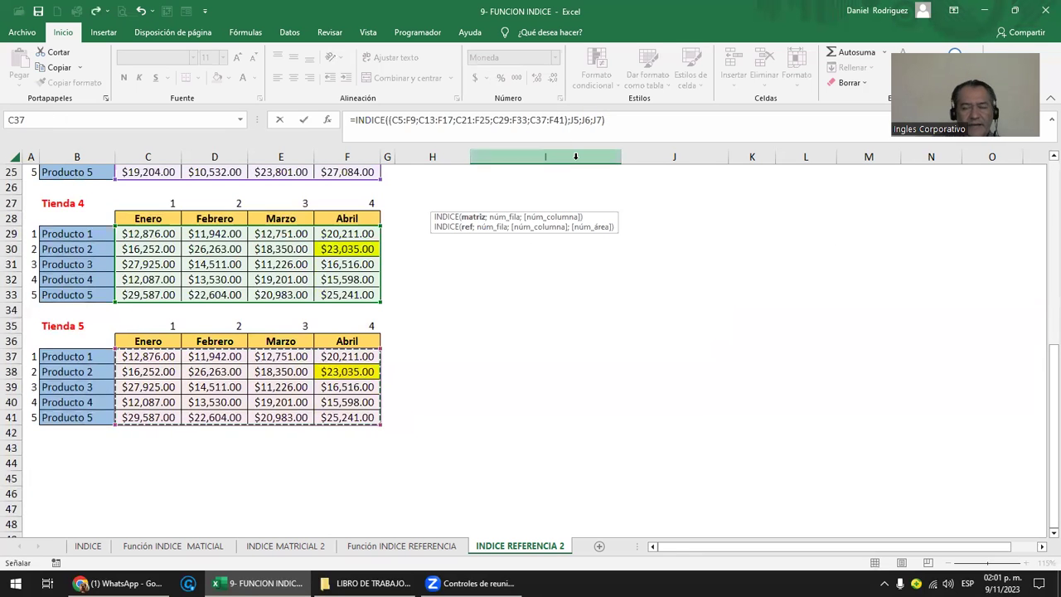
key(ctrl+Return)
Step: Recheck the I9 formula and the N° de Tienda dropdown in I7, leaving both unchanged
scroll(575, 156, up, 1)
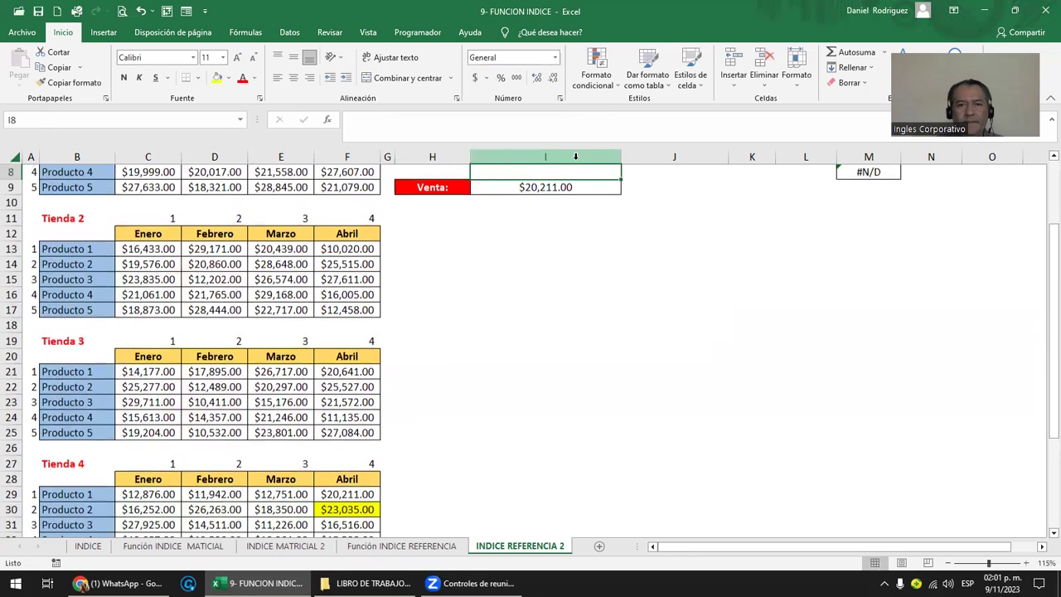
key(F2)
key(Escape)
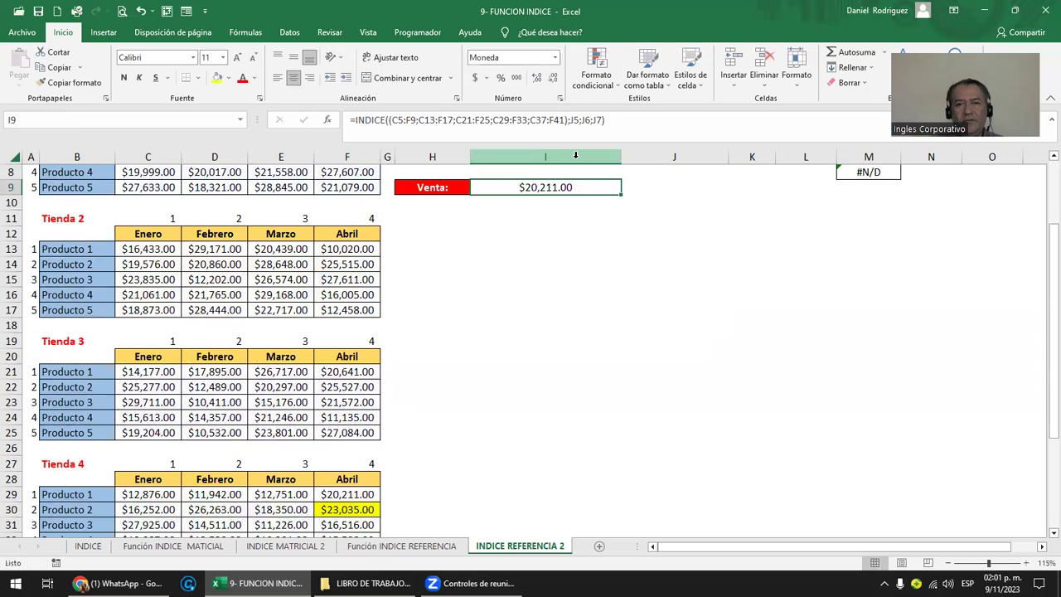
scroll(715, 188, up, 2)
click(582, 255)
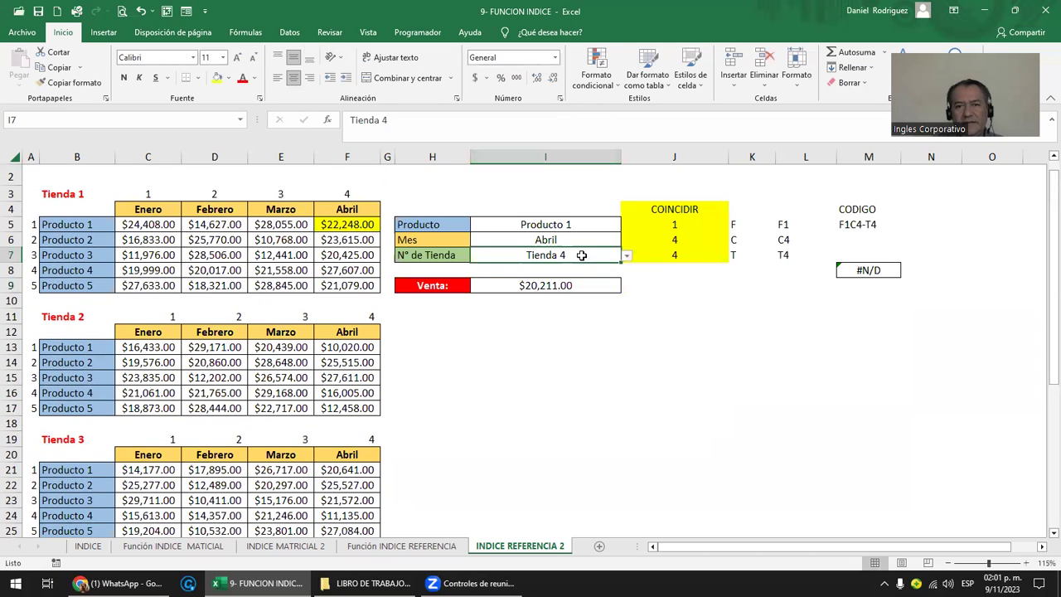
click(628, 258)
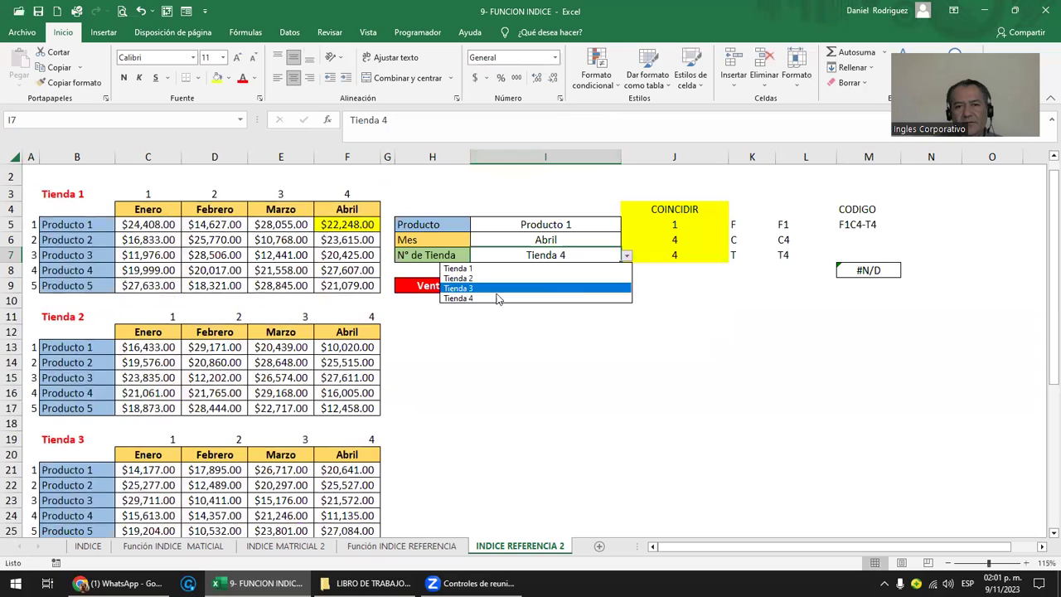
key(Escape)
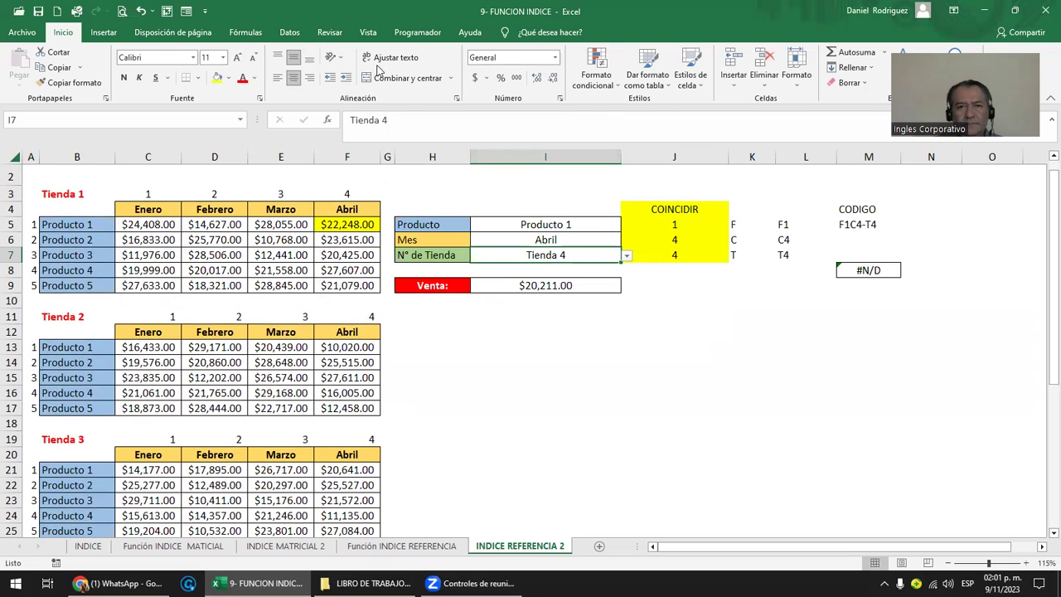
Step: Append Tienda 5 to the Origen list in the store cell's data validation settings
click(288, 37)
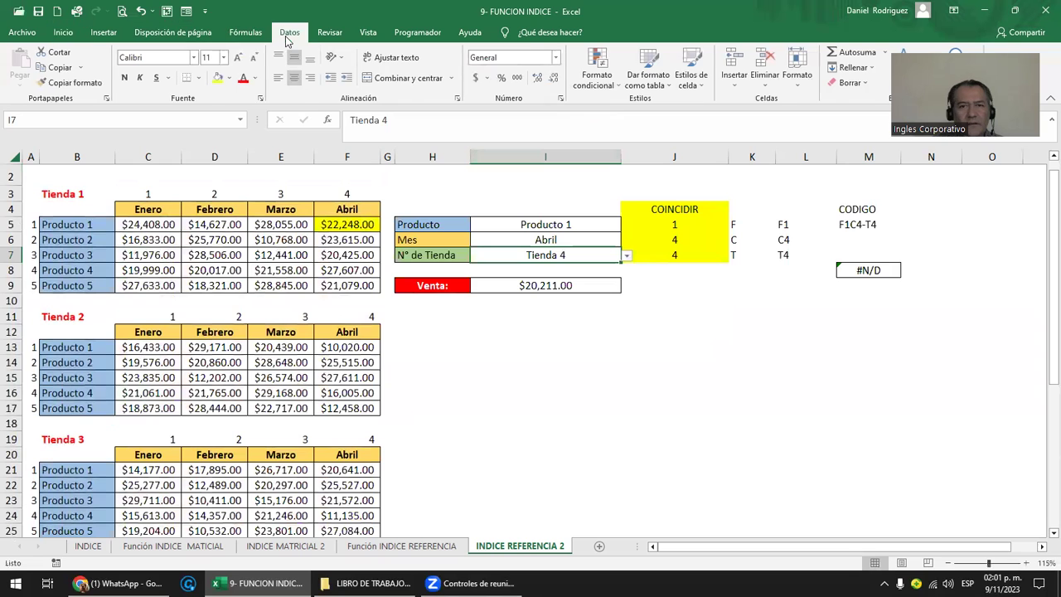
click(704, 83)
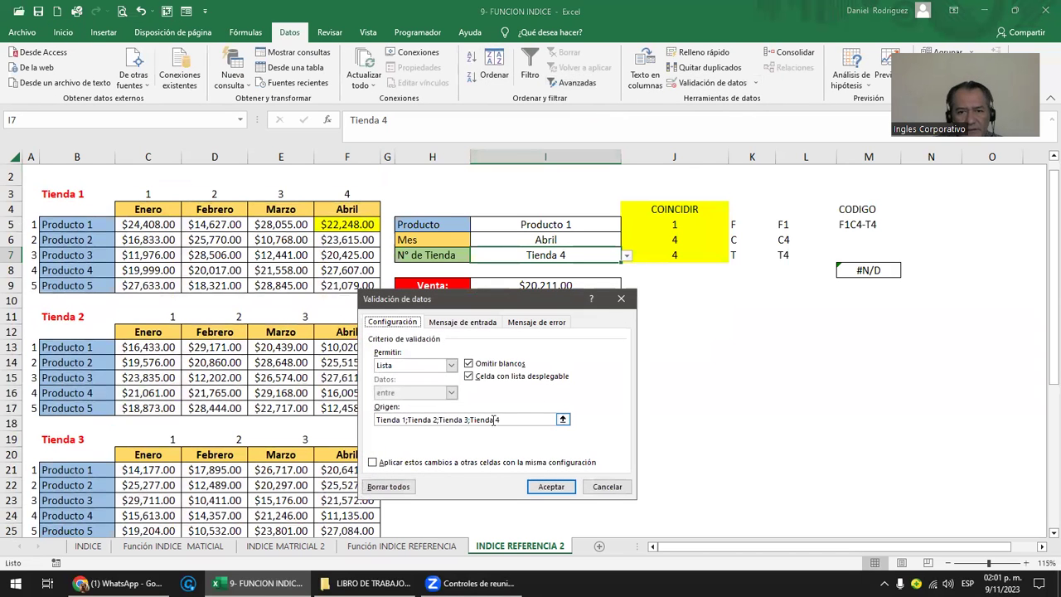
click(509, 421)
text(;Tienda 5)
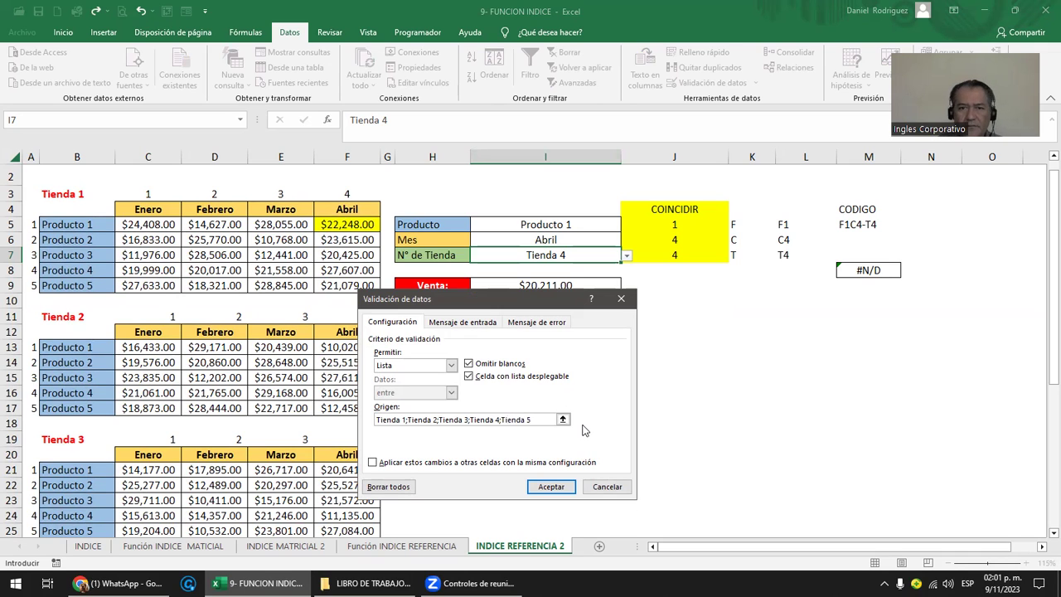
key(Return)
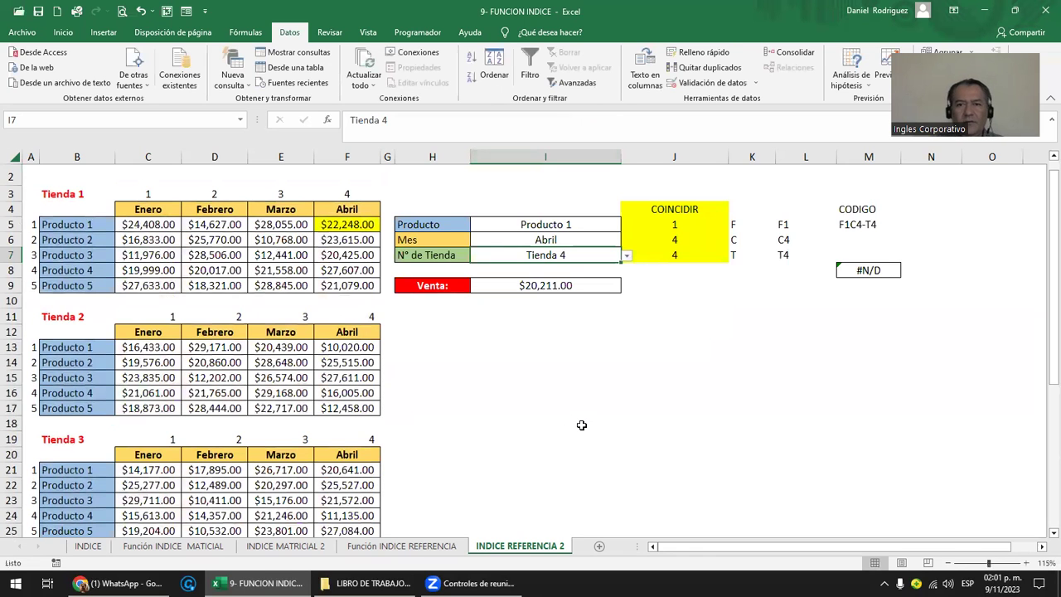
click(627, 255)
Step: Choose Tienda 5 in I7 and inspect J7's nested SI store formula, which returns 4
click(494, 310)
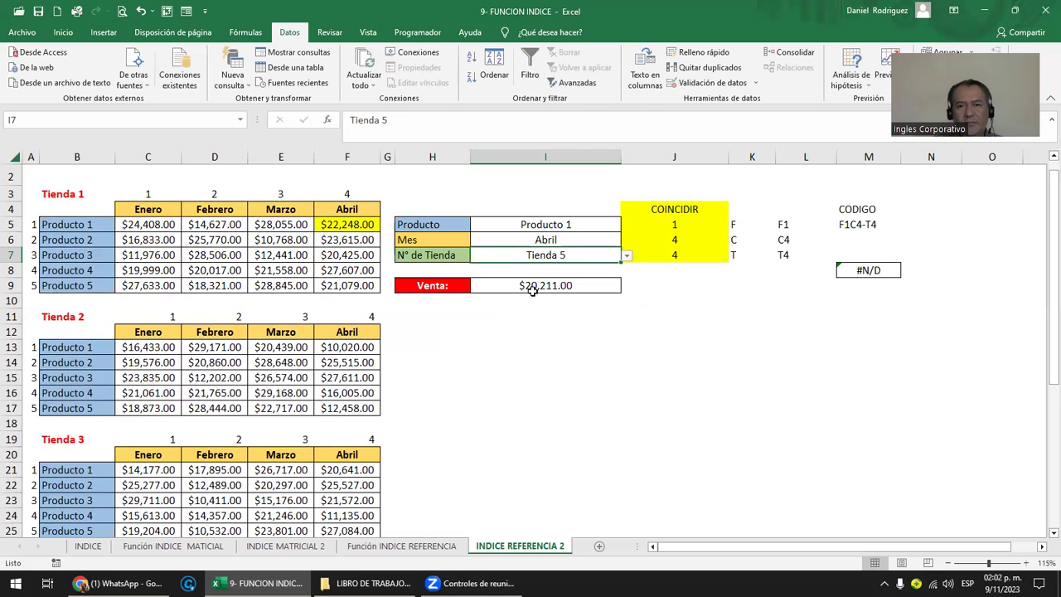
click(679, 258)
double_click(680, 258)
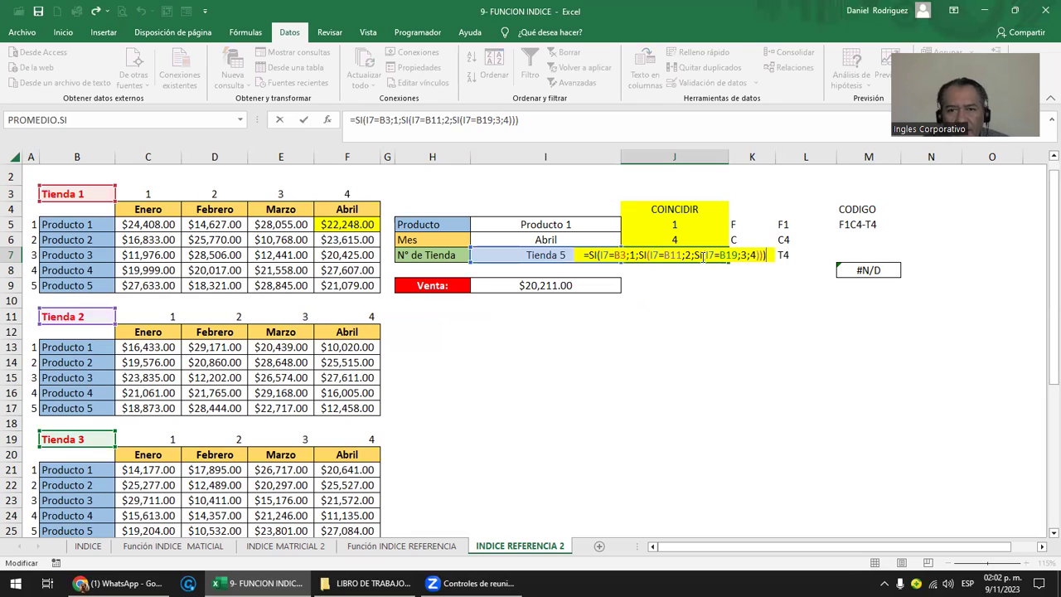
key(Left)
key(Right)
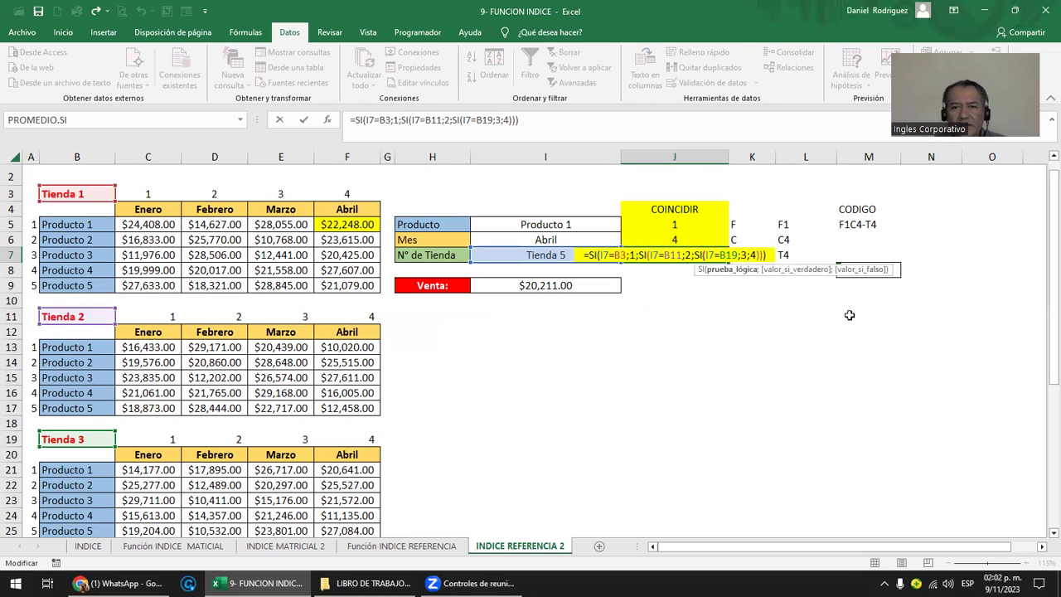
key(Right)
key(Right)
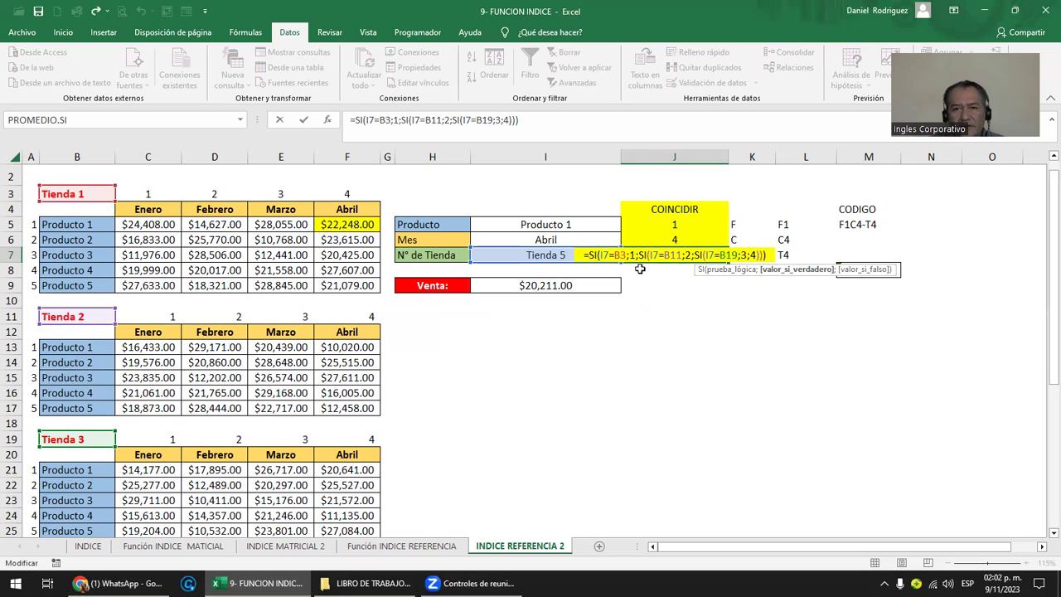
click(759, 255)
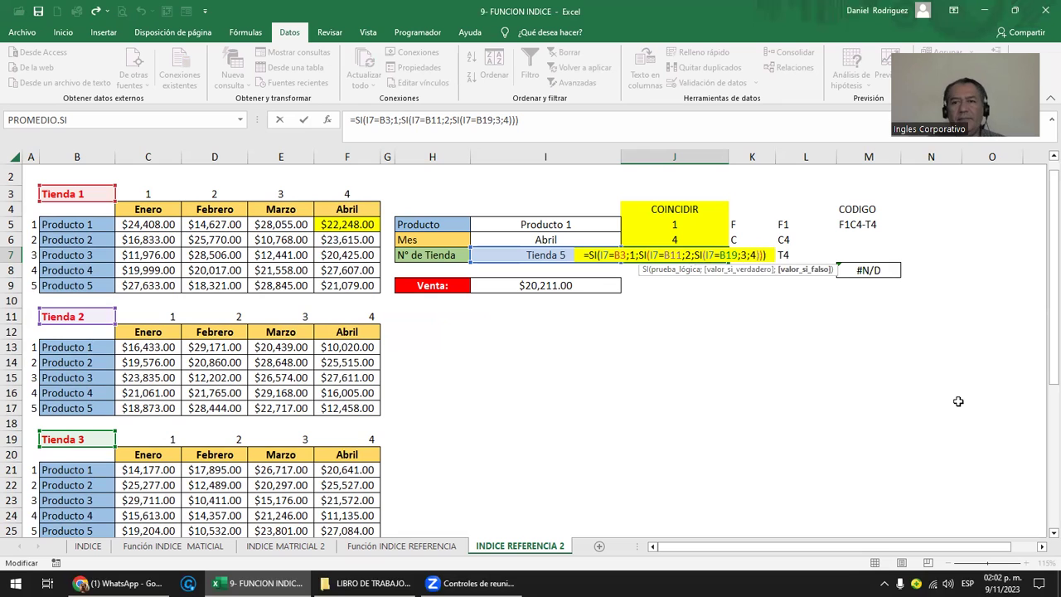
key(ctrl+Return)
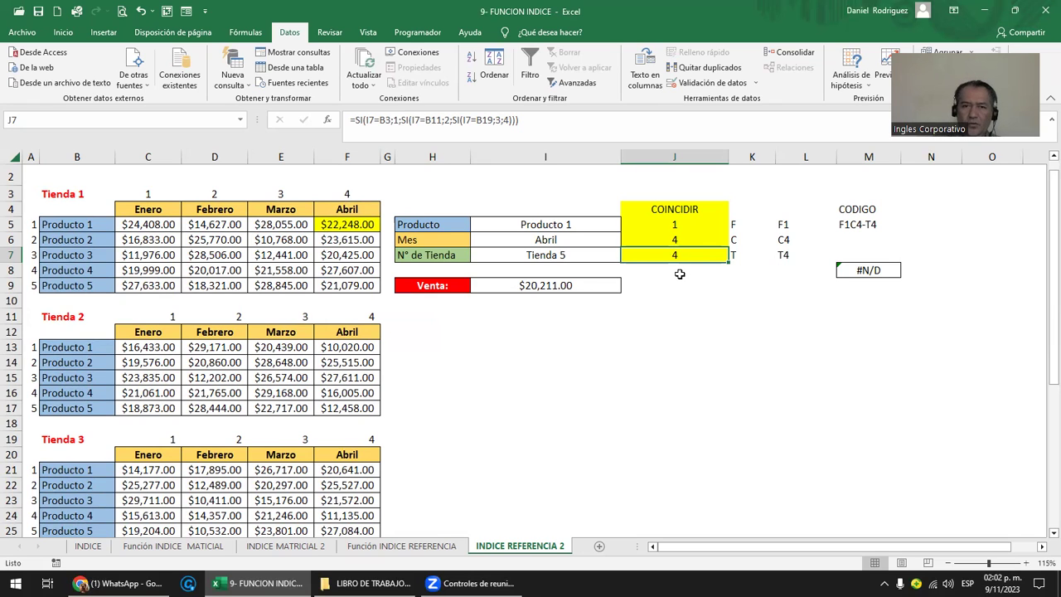
Step: Replace J7's formula with the store number 5 and review the Venta formula in I9
text(5)
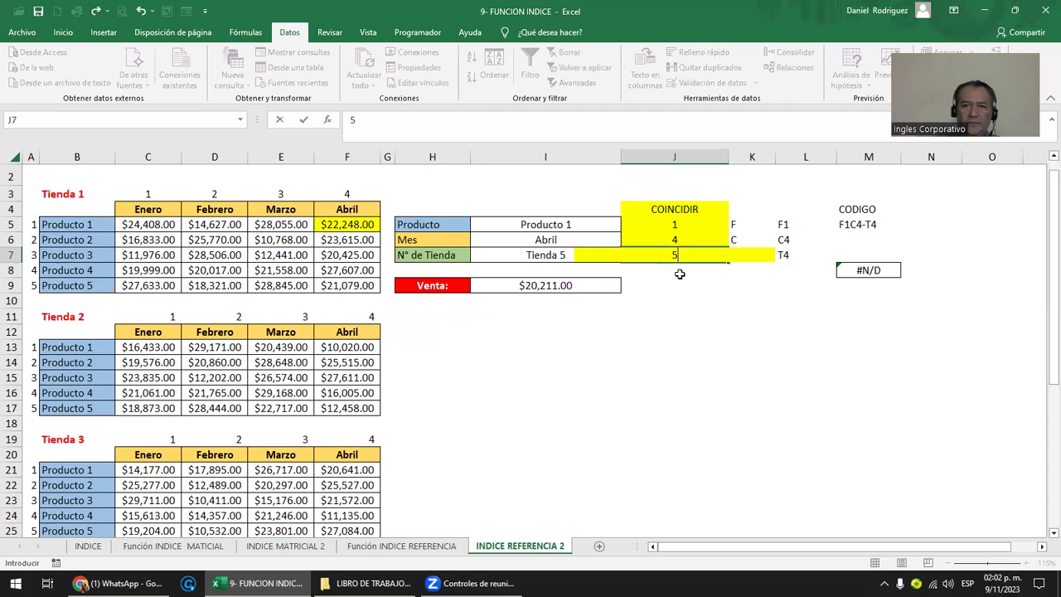
key(Return)
click(787, 255)
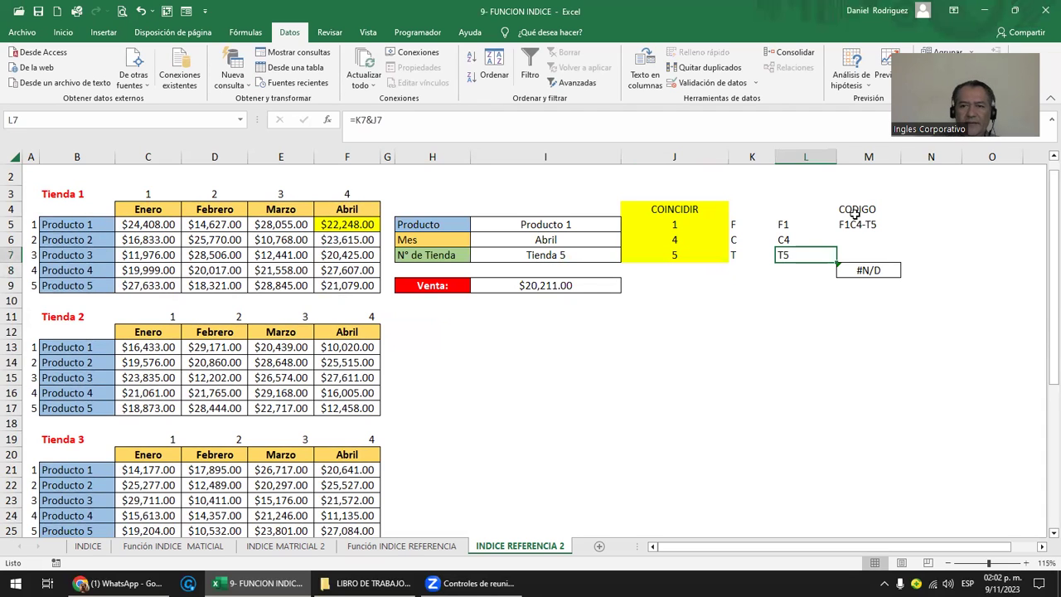
double_click(566, 285)
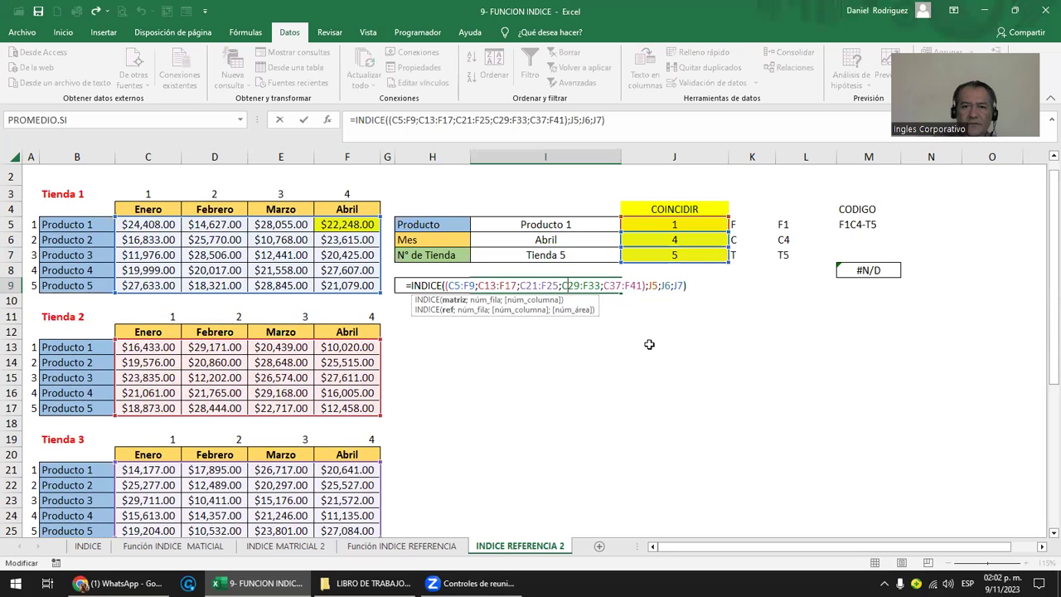
key(Escape)
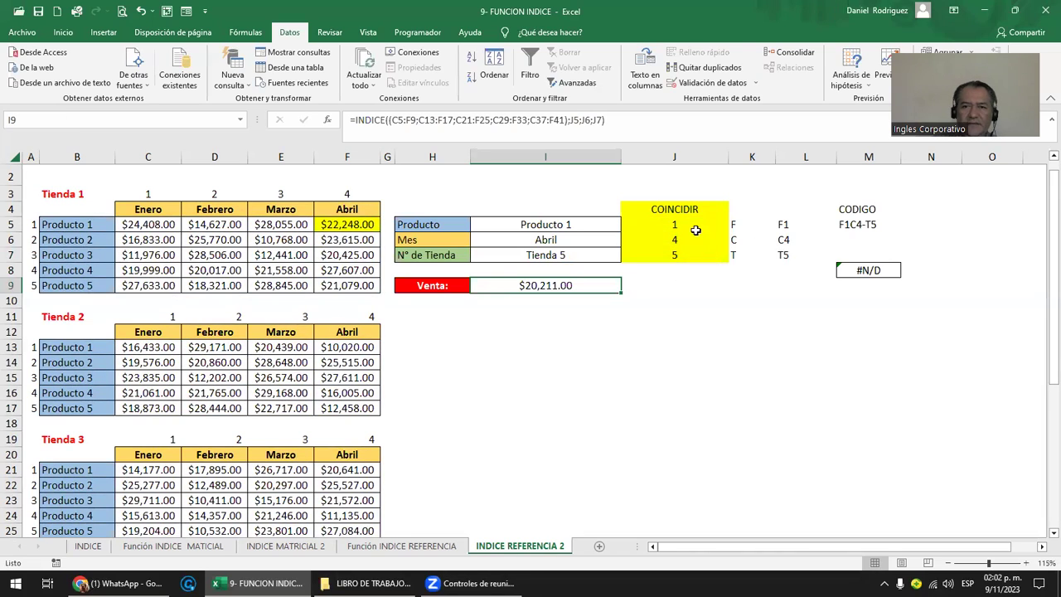
Step: Enter 1 as a test value in Tienda 5's April cell F37 and review the Venta INDICE formula
scroll(434, 397, down, 4)
scroll(434, 397, down, 5)
click(337, 294)
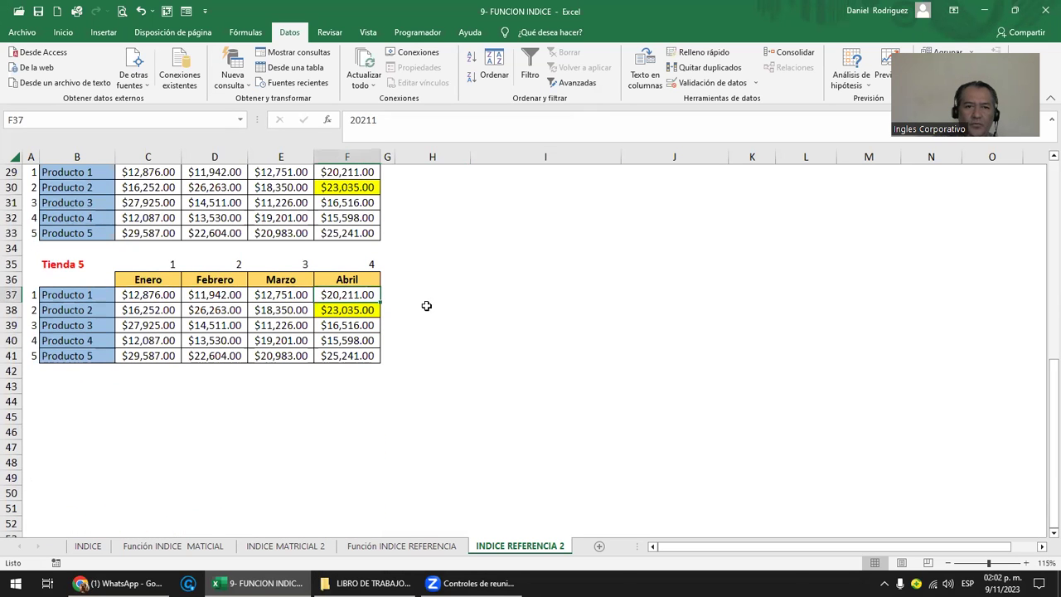
text(1)
key(Return)
scroll(465, 321, up, 7)
scroll(473, 319, up, 3)
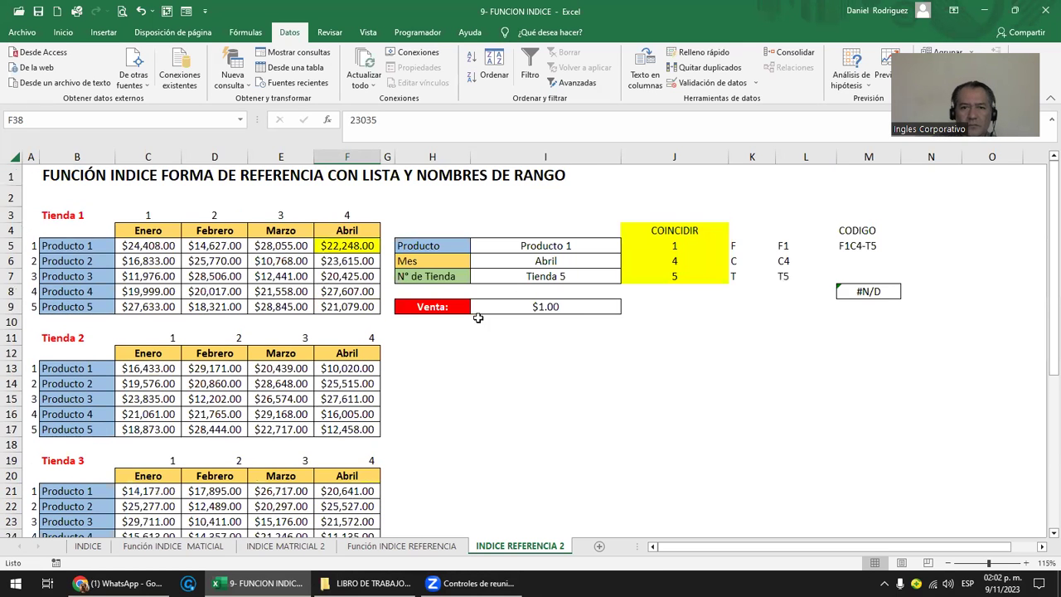
click(562, 308)
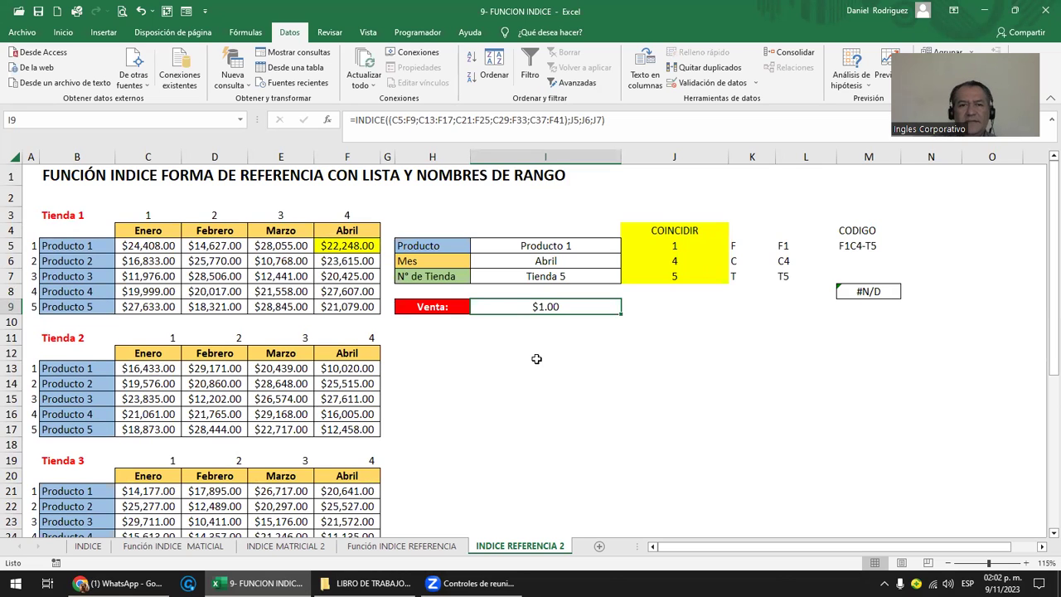
drag(164, 251, 346, 308)
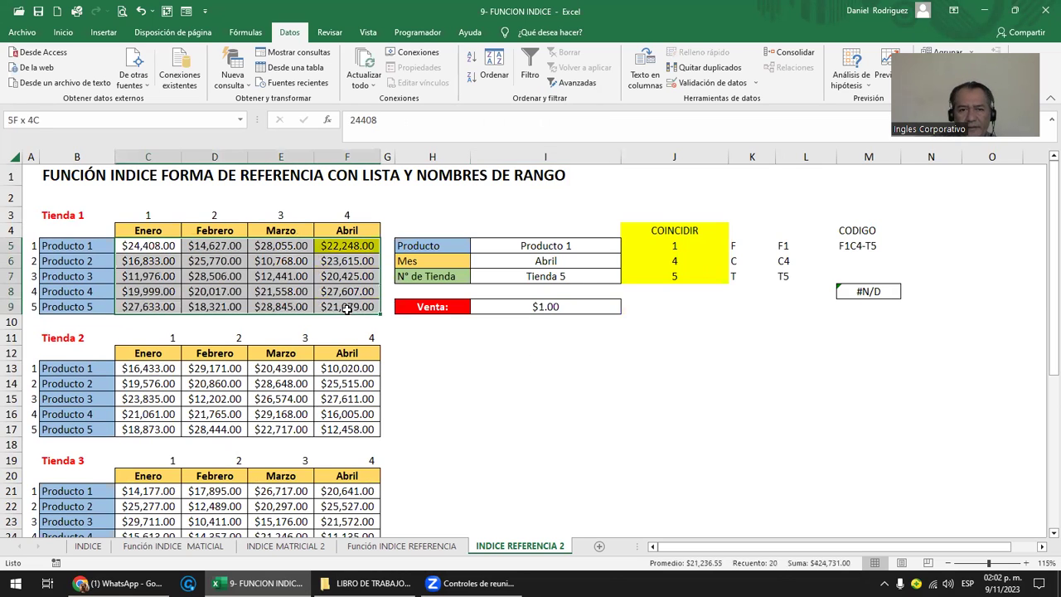
double_click(545, 306)
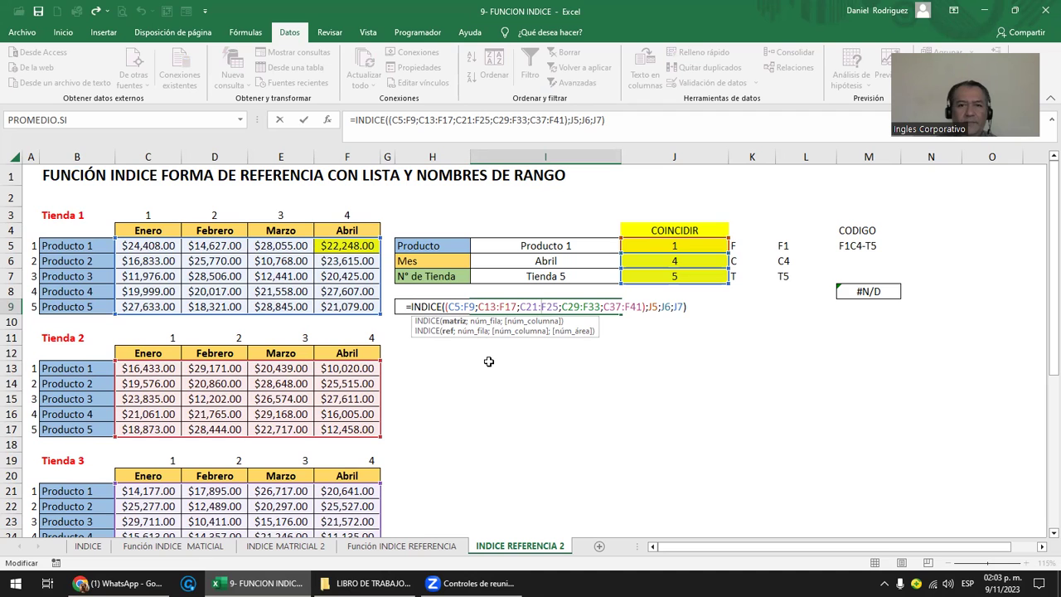
click(489, 361)
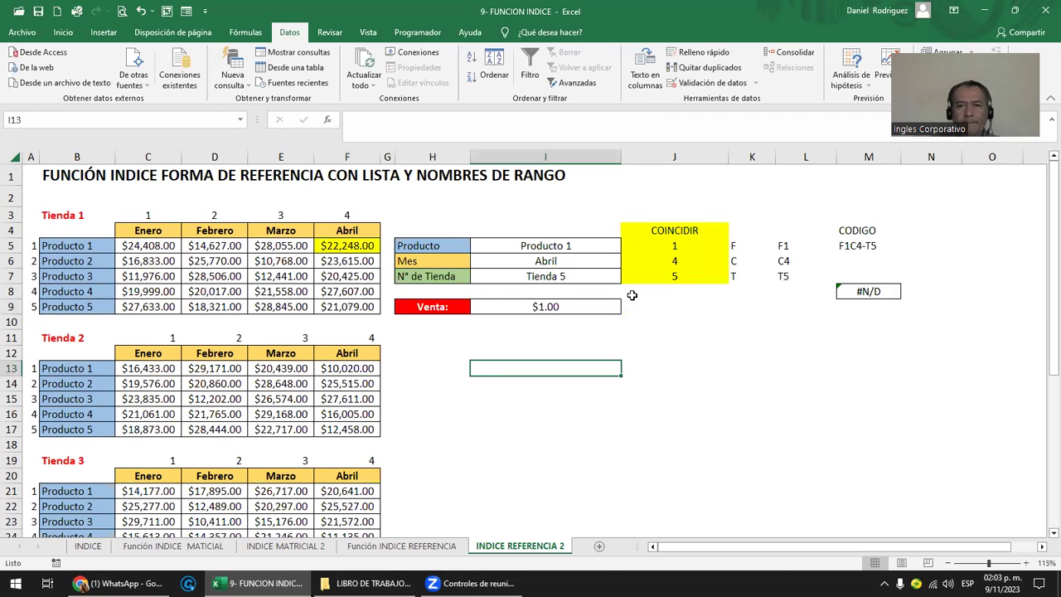
Step: Review the lookup inputs I5:I7 and the J5 and J6 COINCIDIR formulas
drag(514, 241, 536, 277)
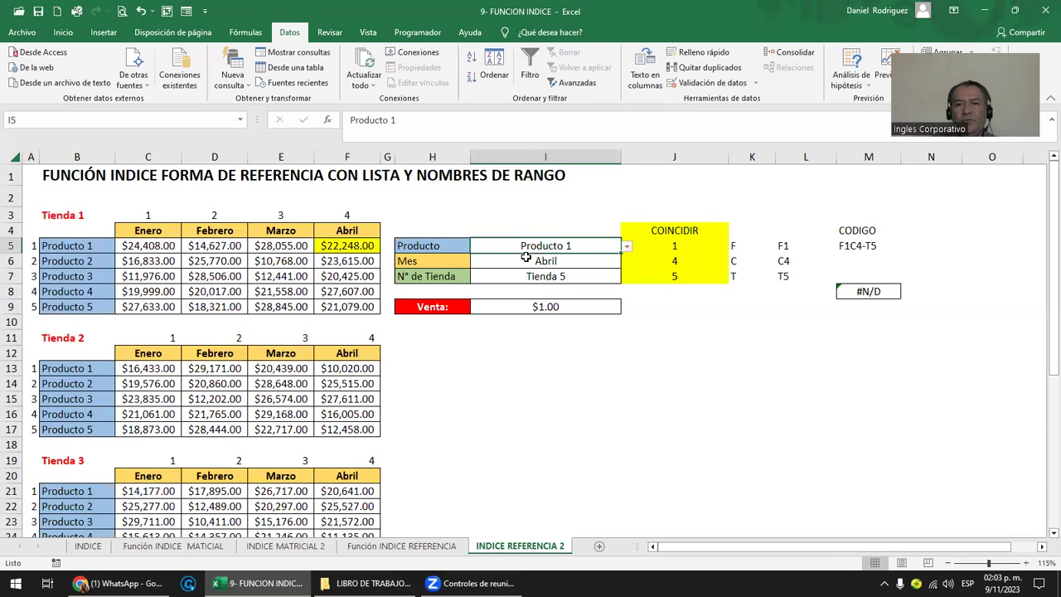
click(544, 246)
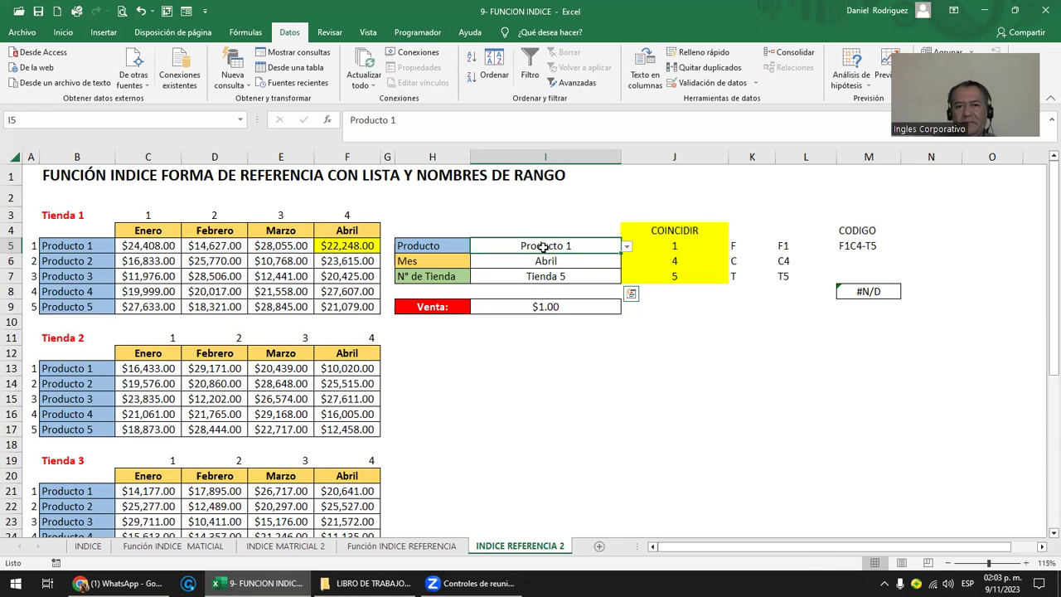
drag(545, 245, 547, 260)
click(679, 246)
double_click(679, 245)
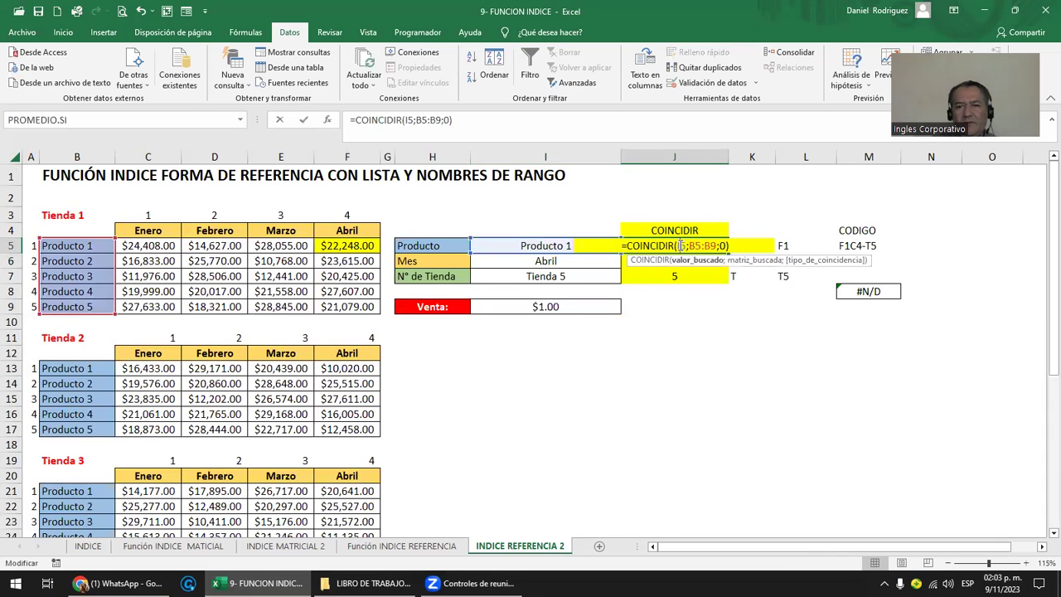
key(Escape)
double_click(673, 262)
double_click(673, 262)
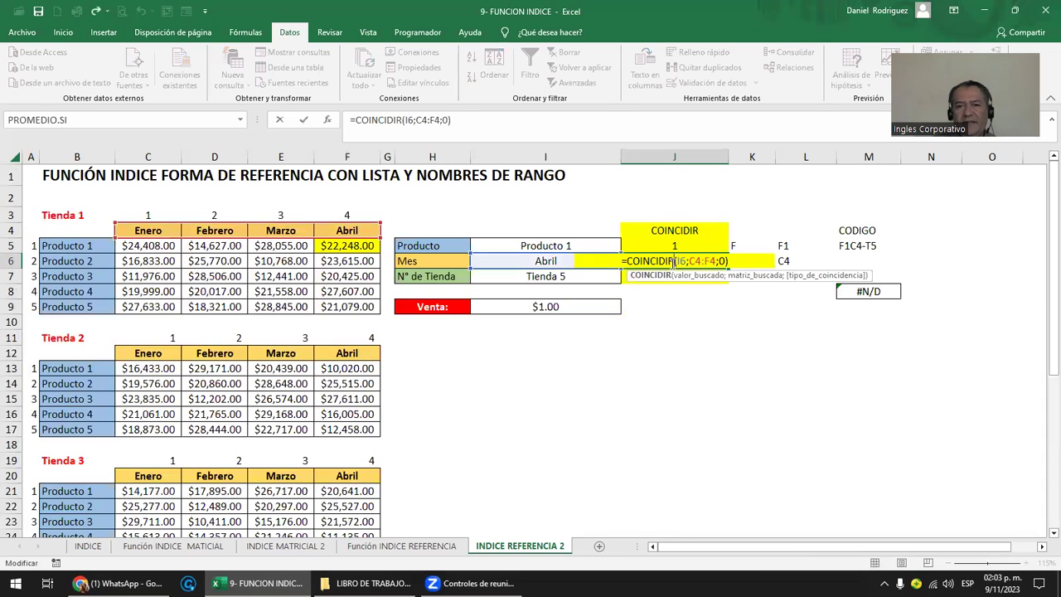
key(Escape)
Step: Undo the F37 test value and the fixed 5, restoring J7's nested SI formula returning 4
click(552, 274)
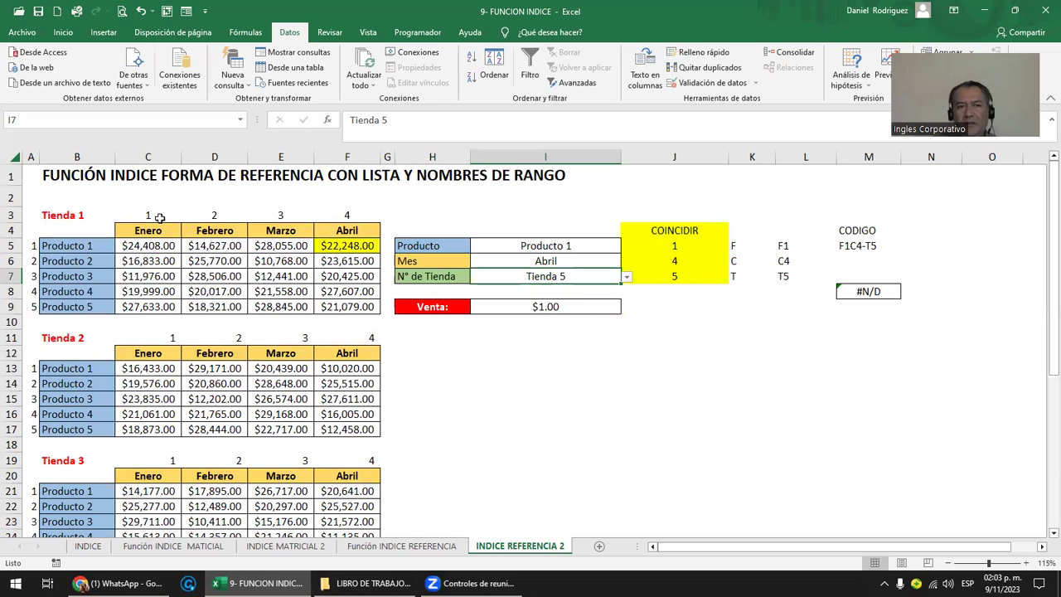
click(70, 215)
ctrl+click(80, 337)
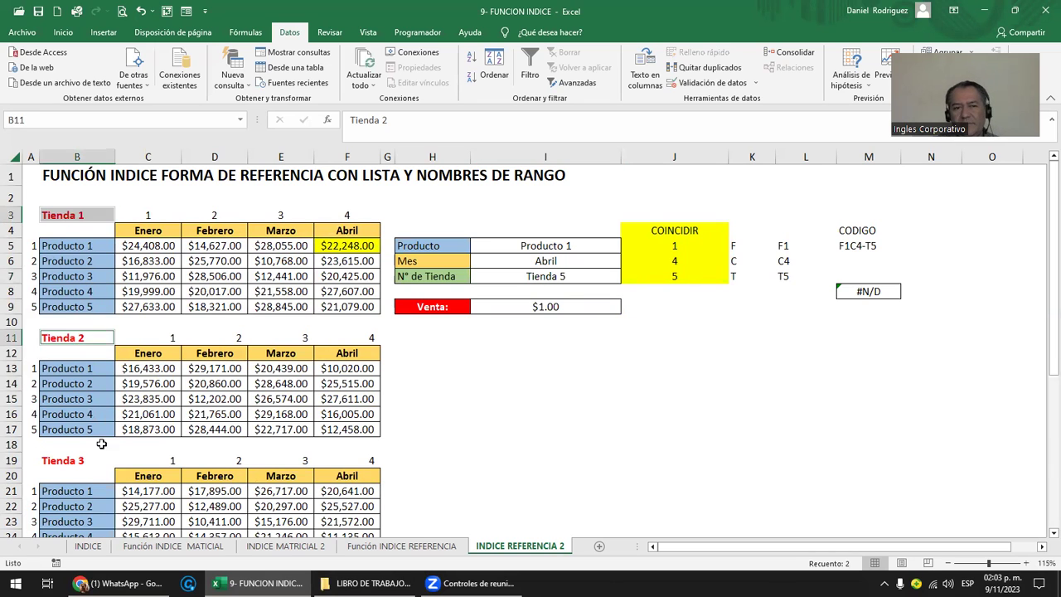
ctrl+click(81, 465)
click(683, 282)
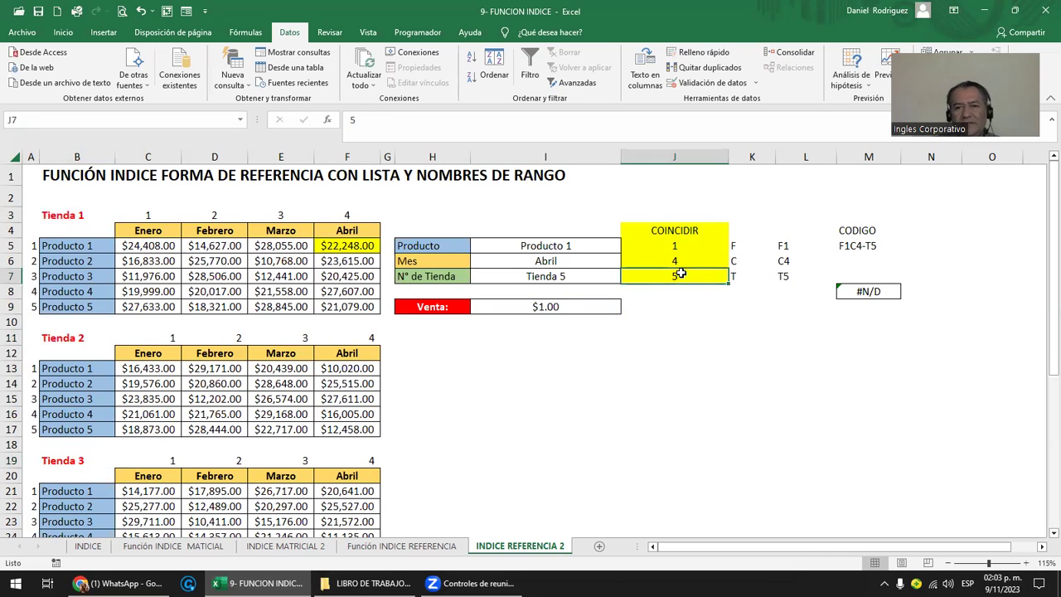
key(ctrl+[)
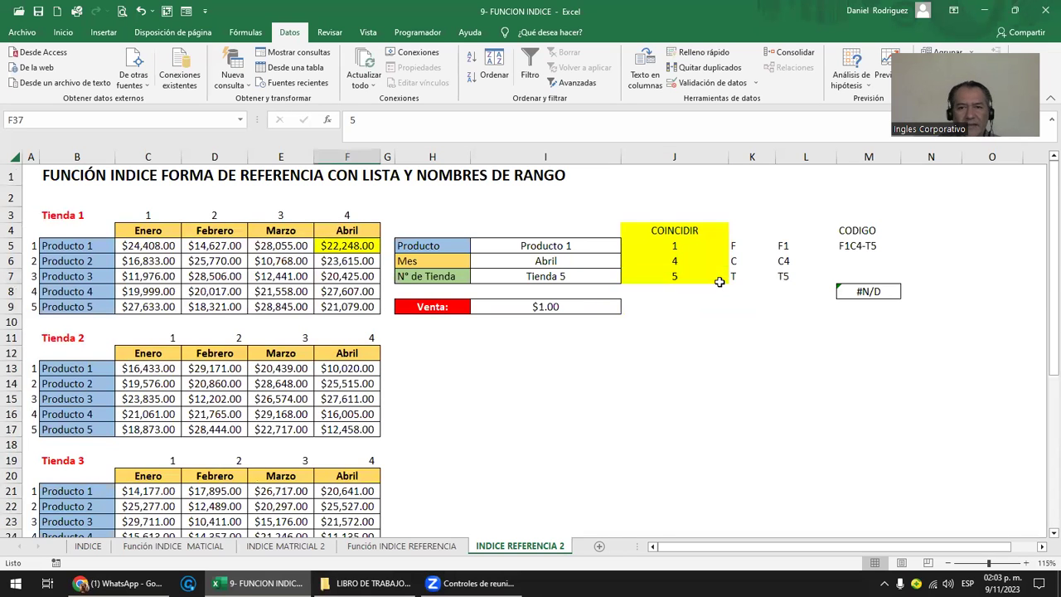
scroll(720, 282, up, 5)
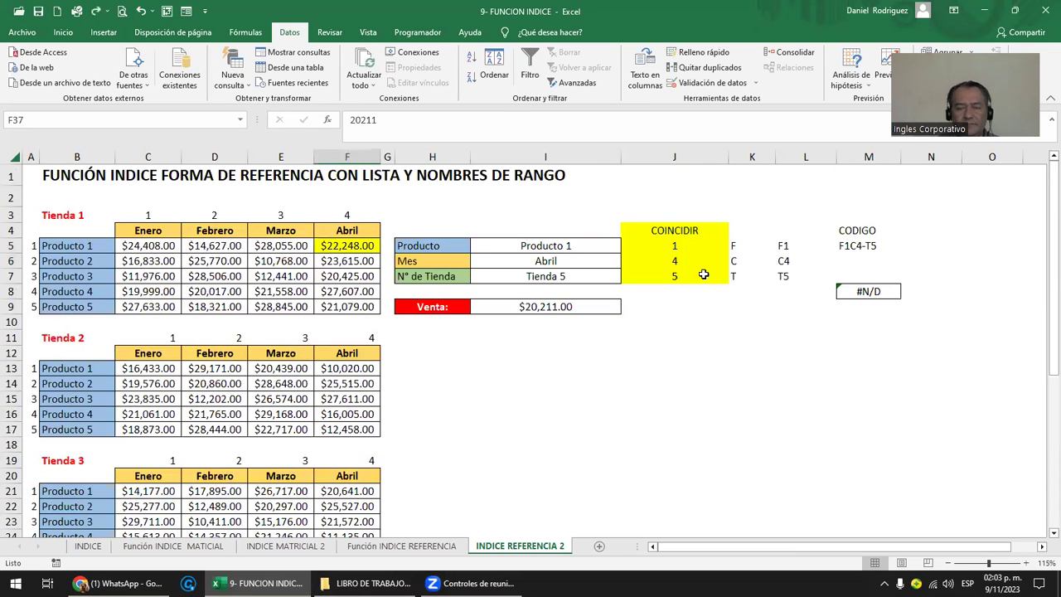
key(ctrl+z)
scroll(703, 274, up, 2)
double_click(702, 274)
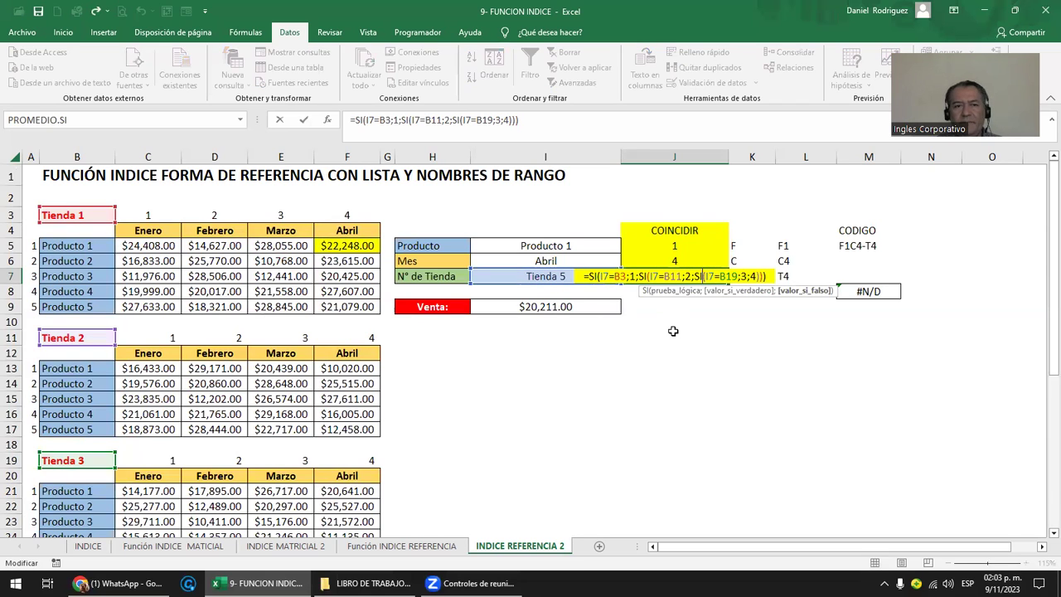
key(Escape)
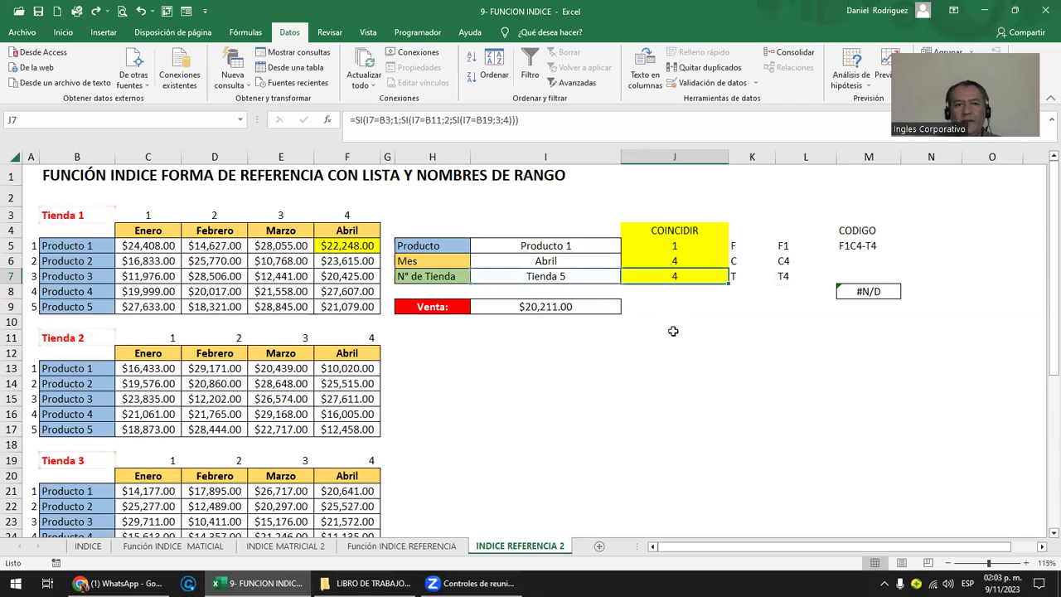